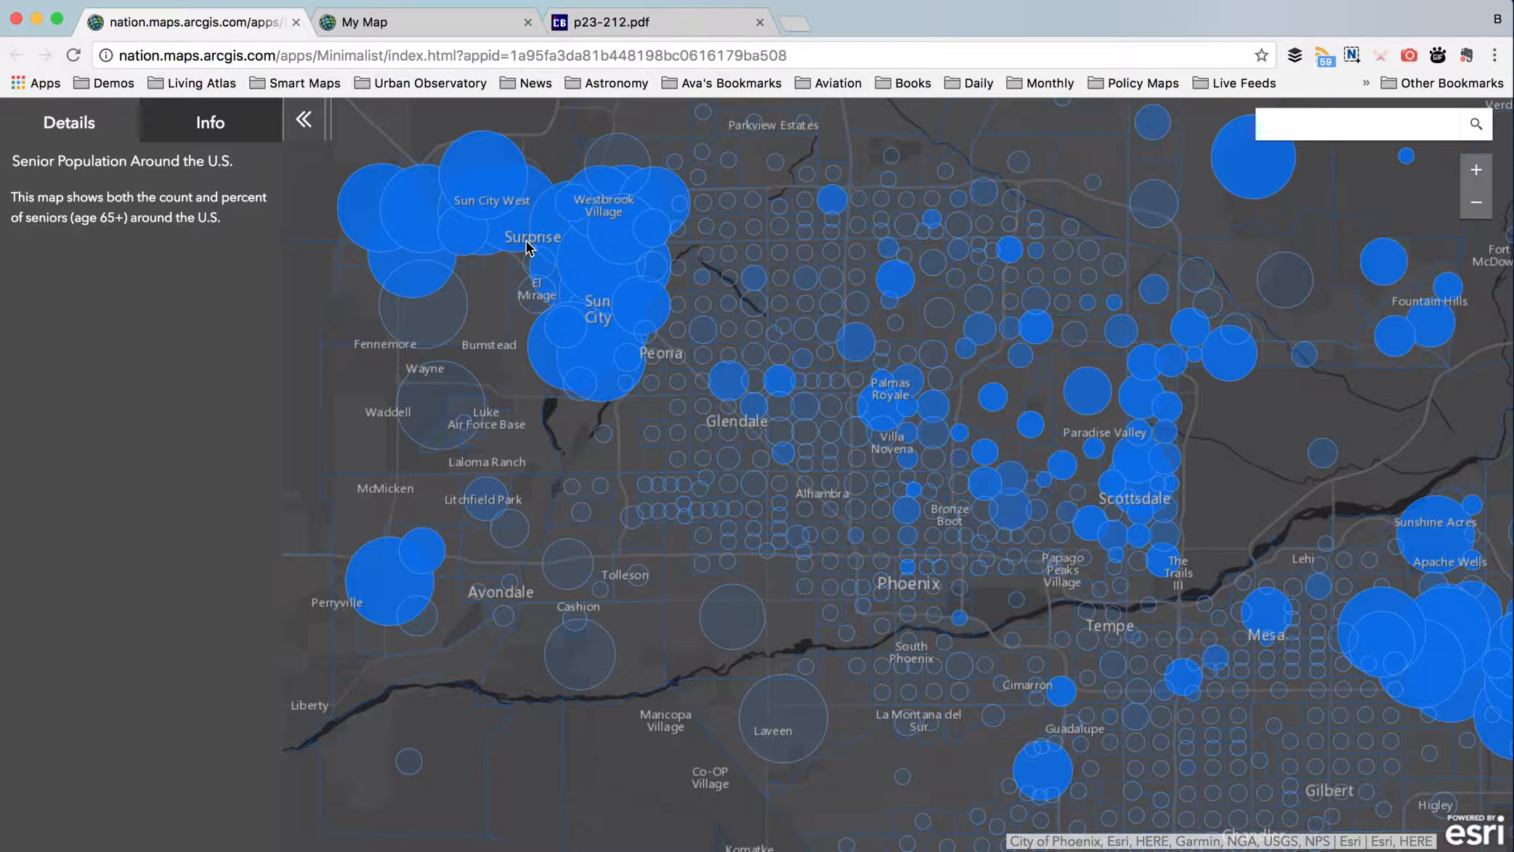
- Inspect the pop-up details and population chart values of the census tract at Sun City West
click(481, 189)
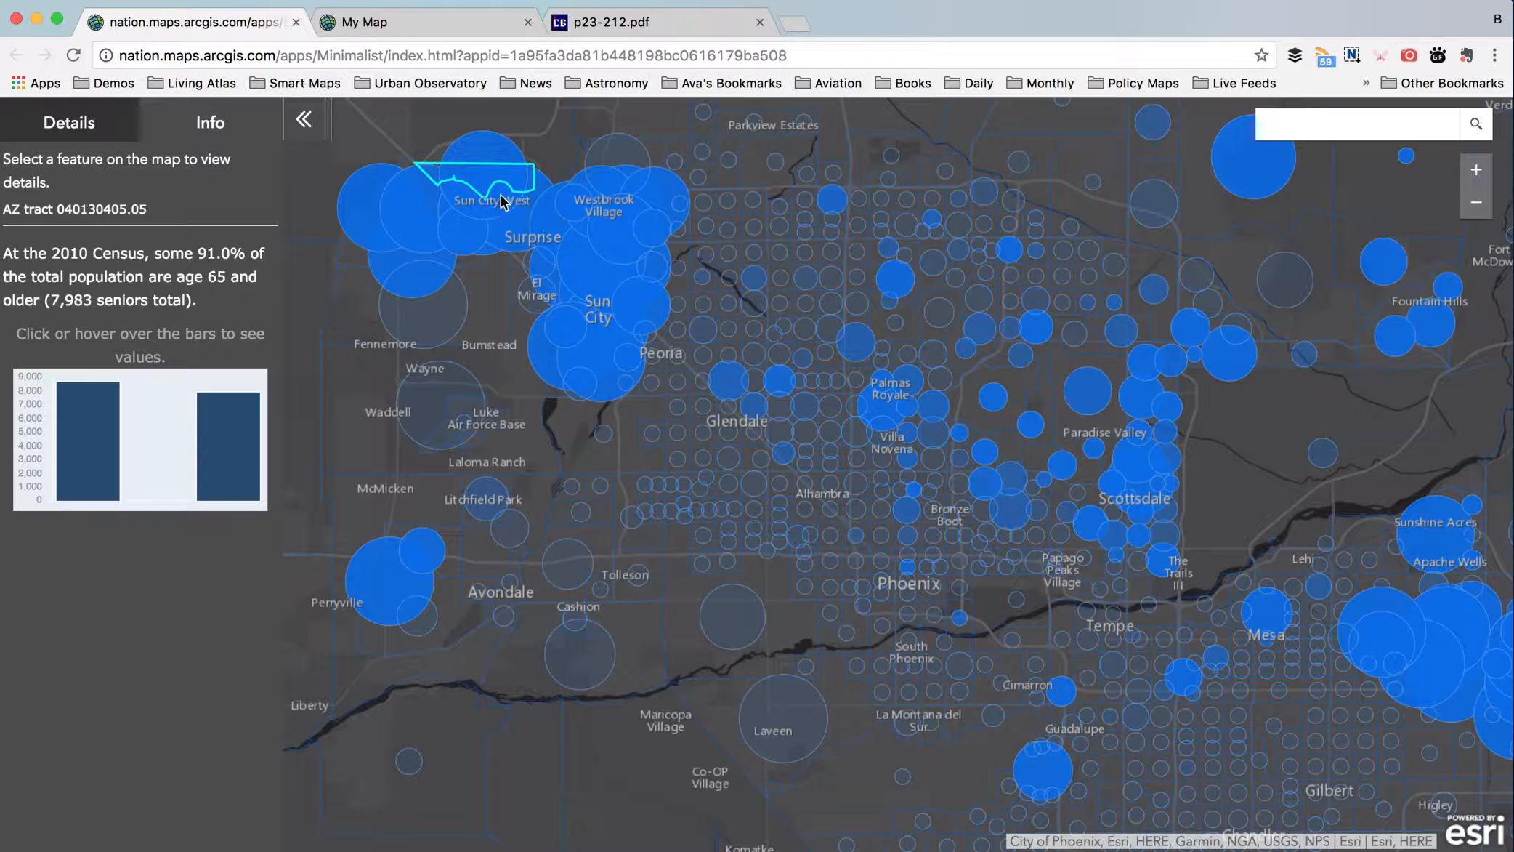
mouse_move(258, 430)
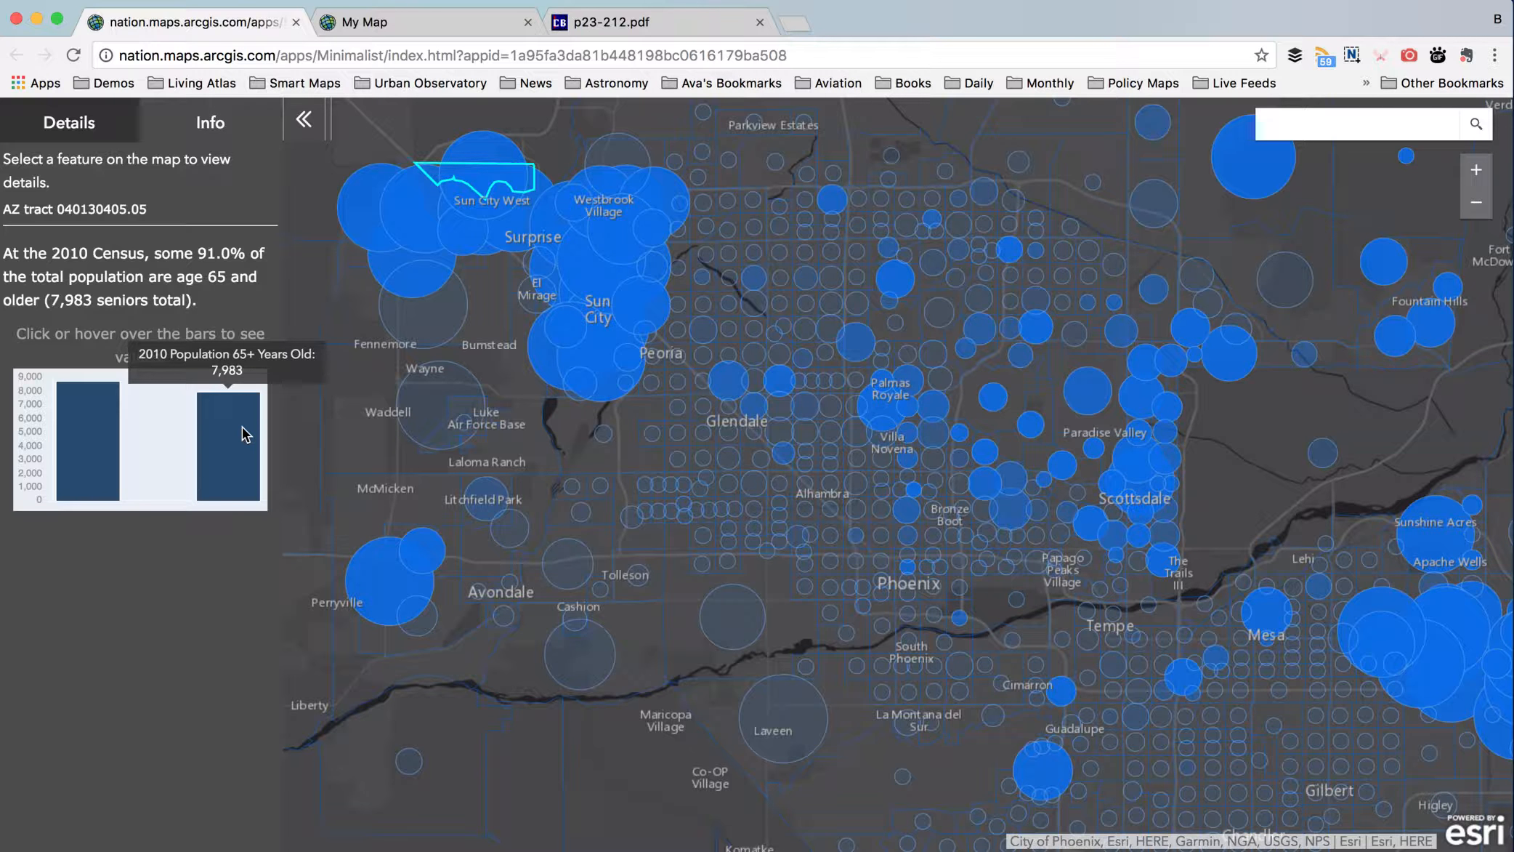
mouse_move(97, 428)
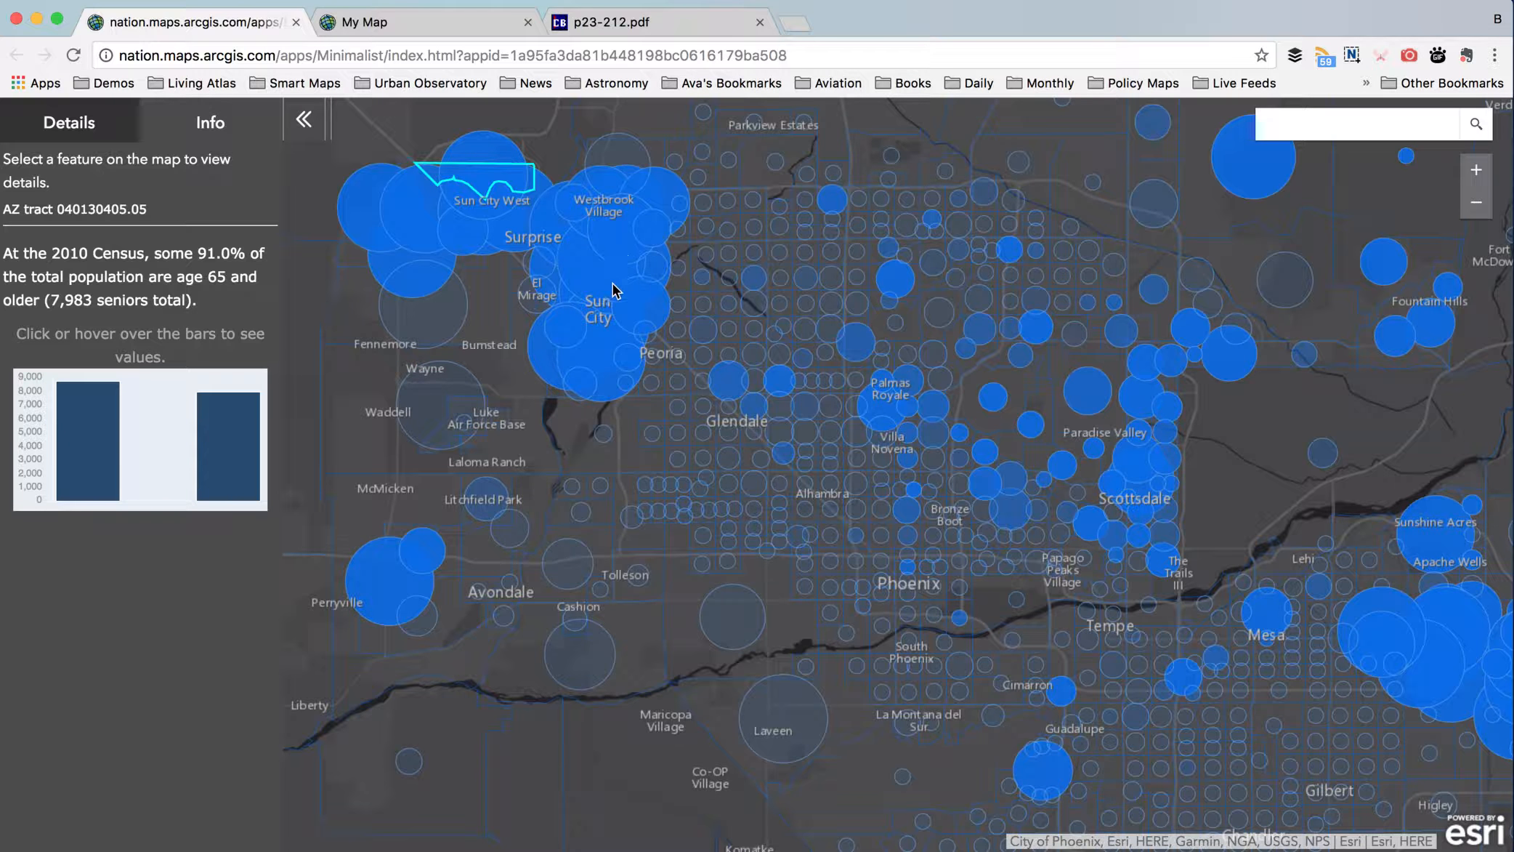
- Inspect the pop-up details and population chart values of the small-circle tract just southwest of Alhambra
click(782, 511)
click(784, 518)
mouse_move(228, 497)
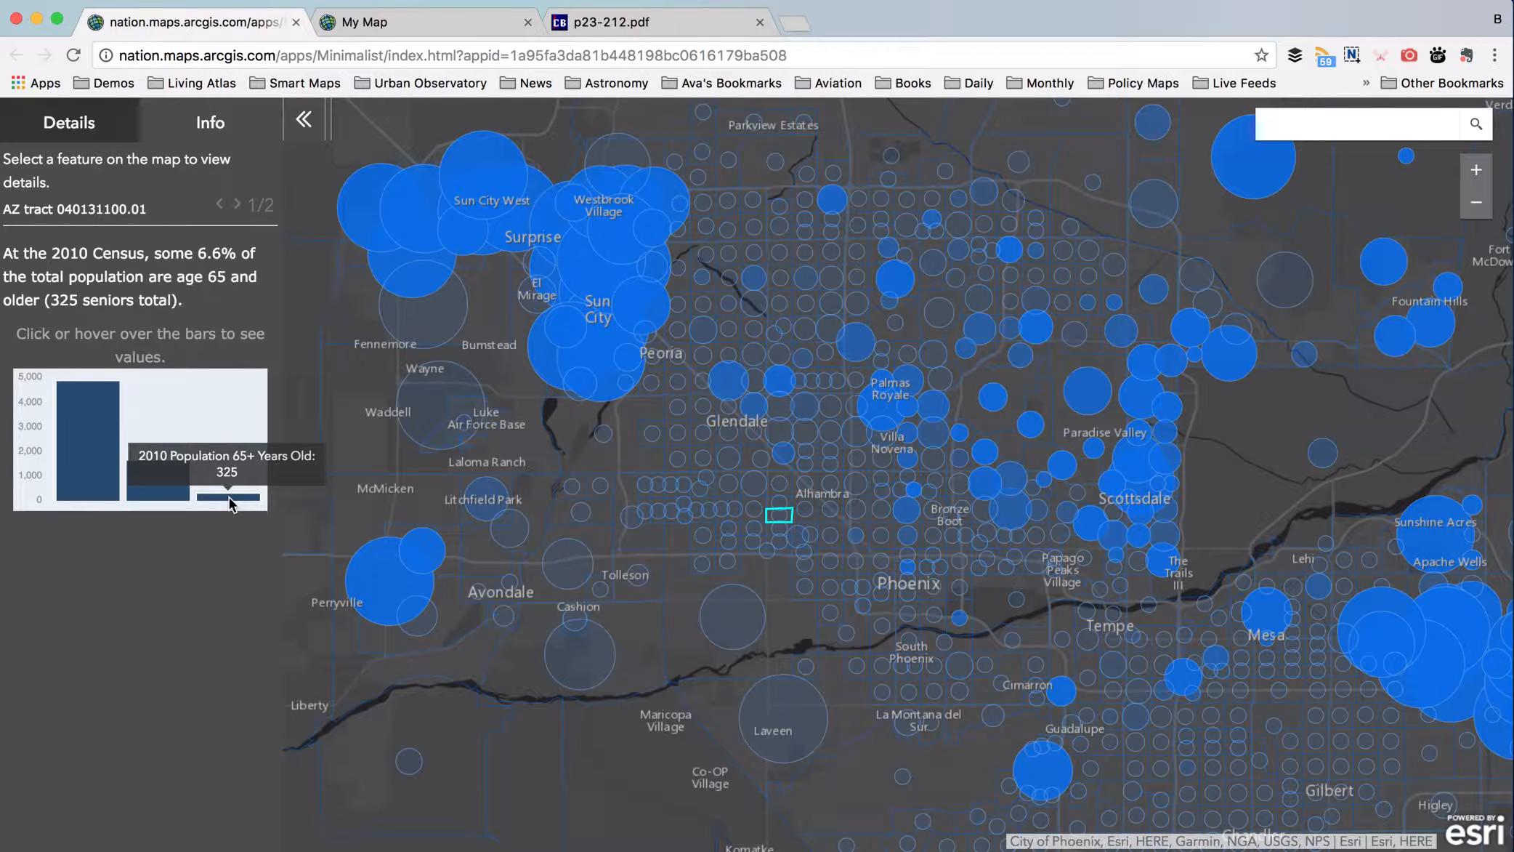
mouse_move(107, 462)
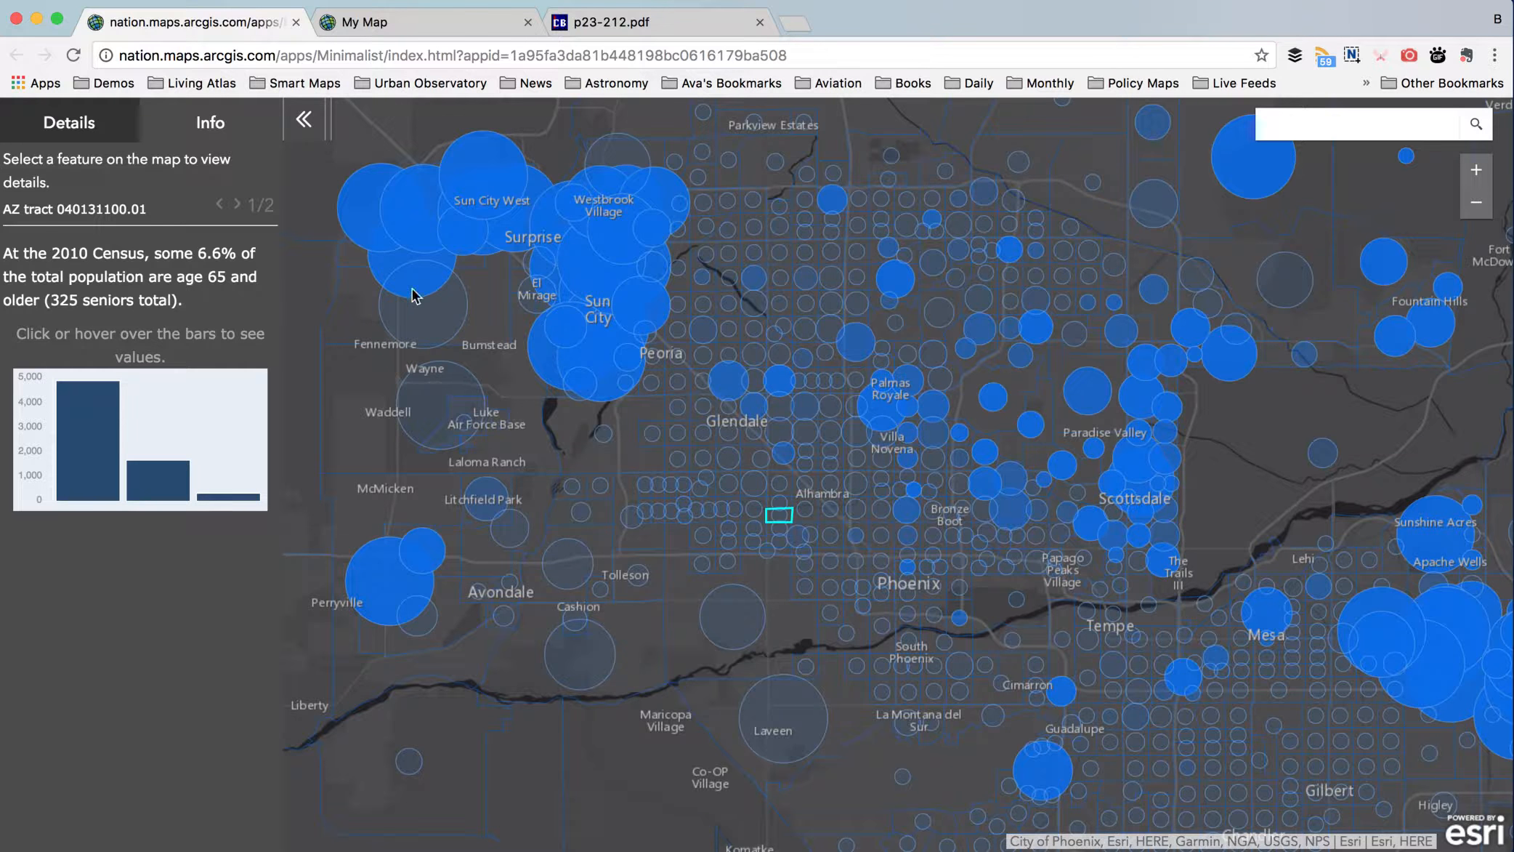
- Find Chicago on the senior population map
click(1476, 202)
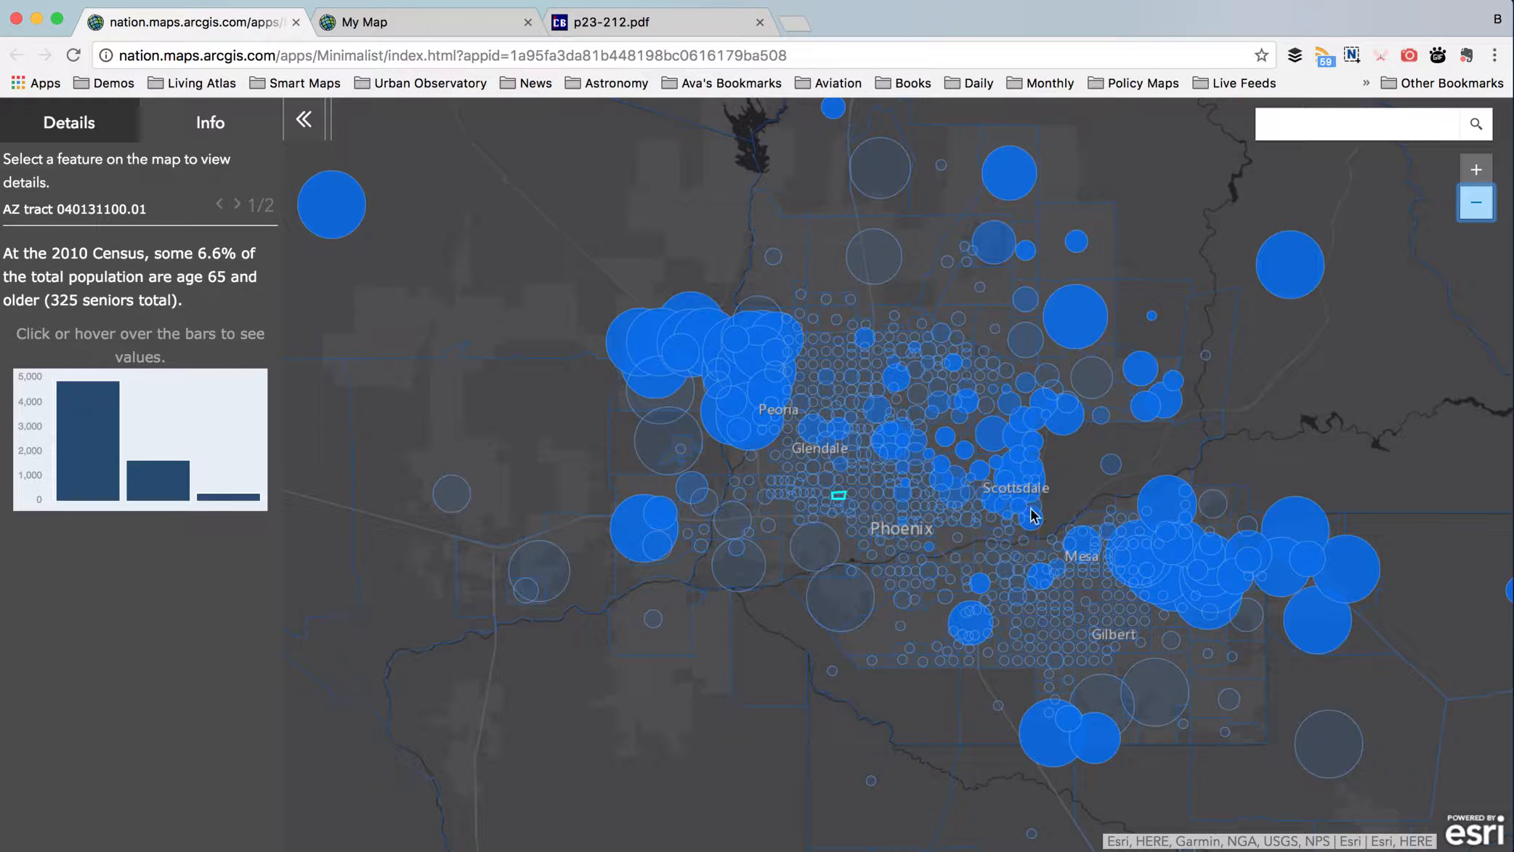
click(1288, 132)
text(chicago)
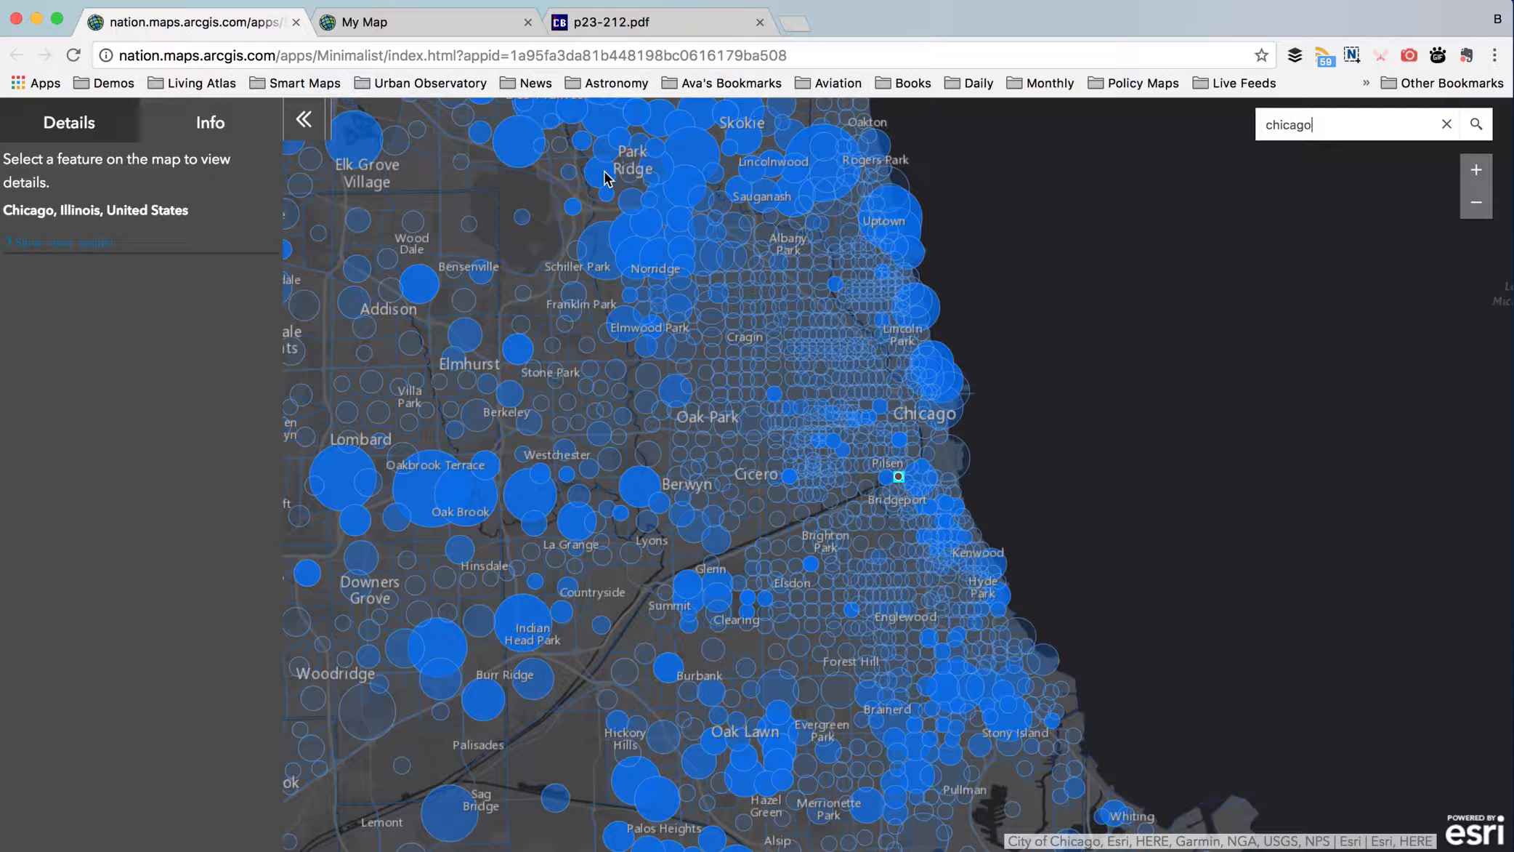
- Switch to My Map and search ArcGIS Online within the map area for layers matching "senior population census 2010"
click(424, 27)
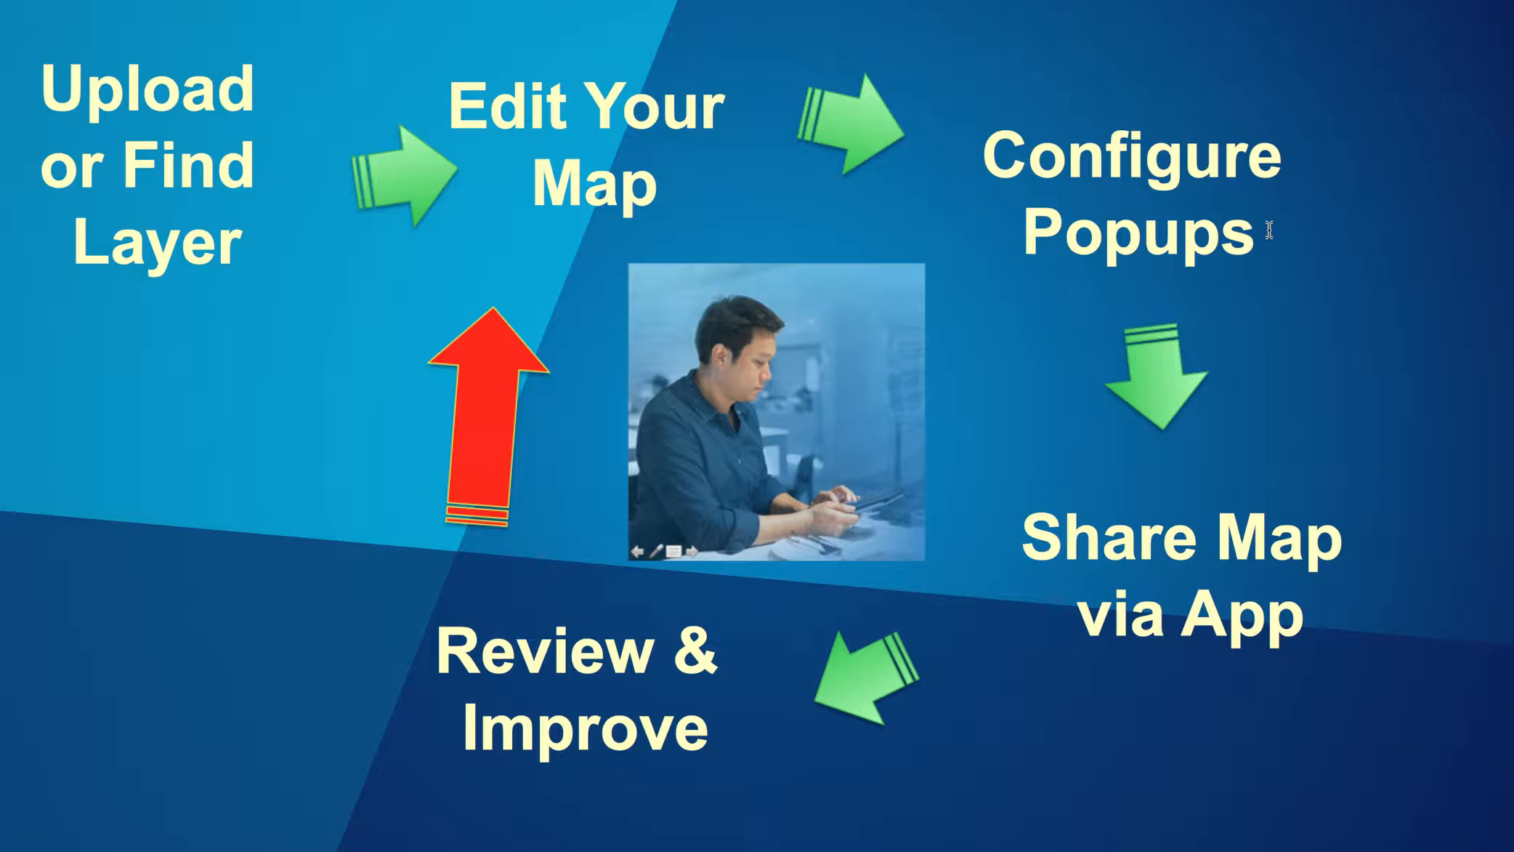
key(super+Tab)
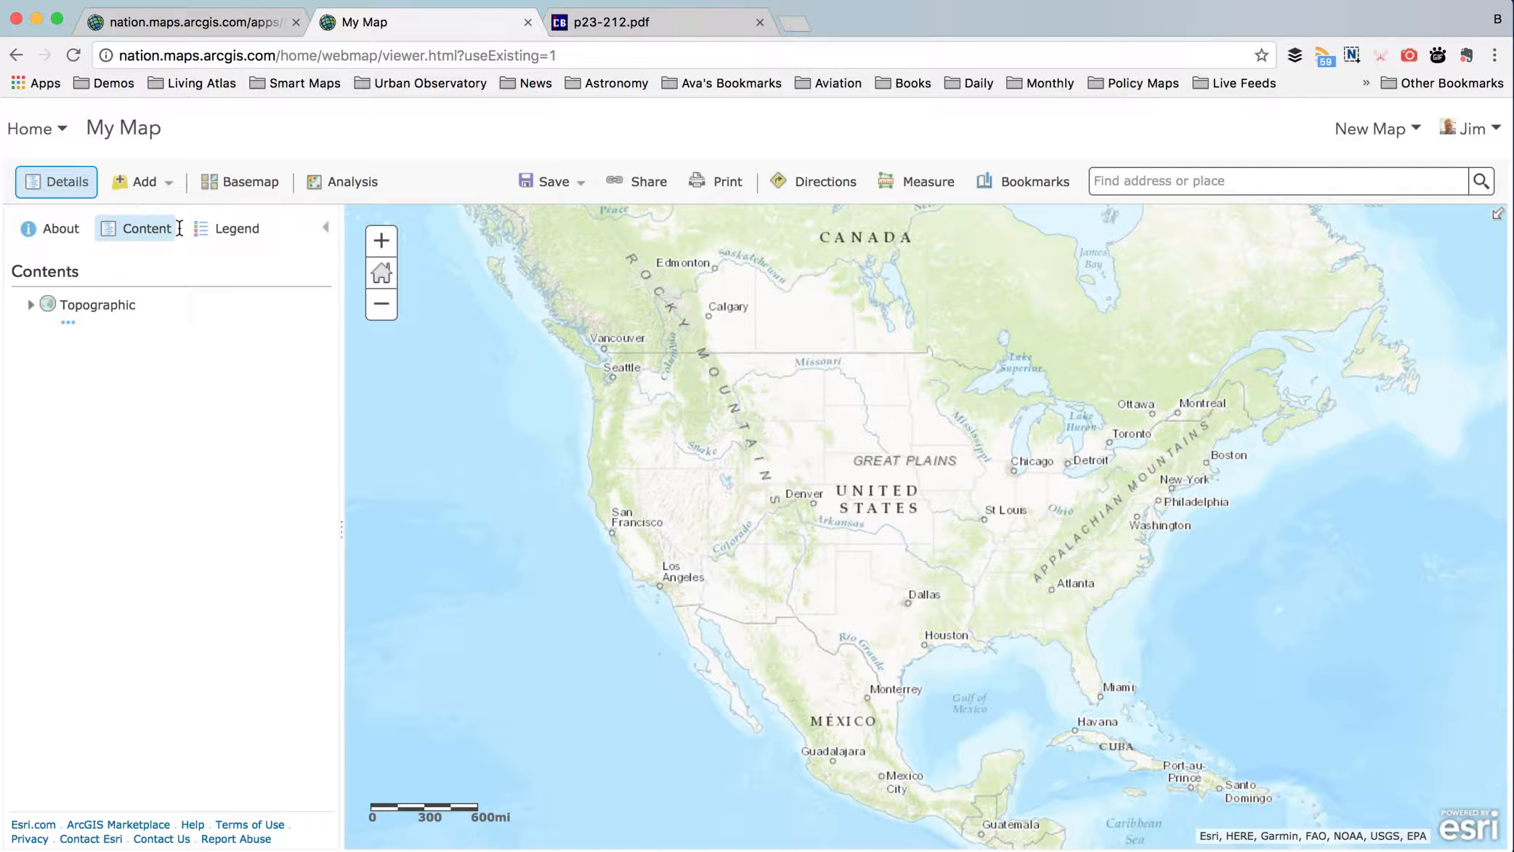
click(156, 189)
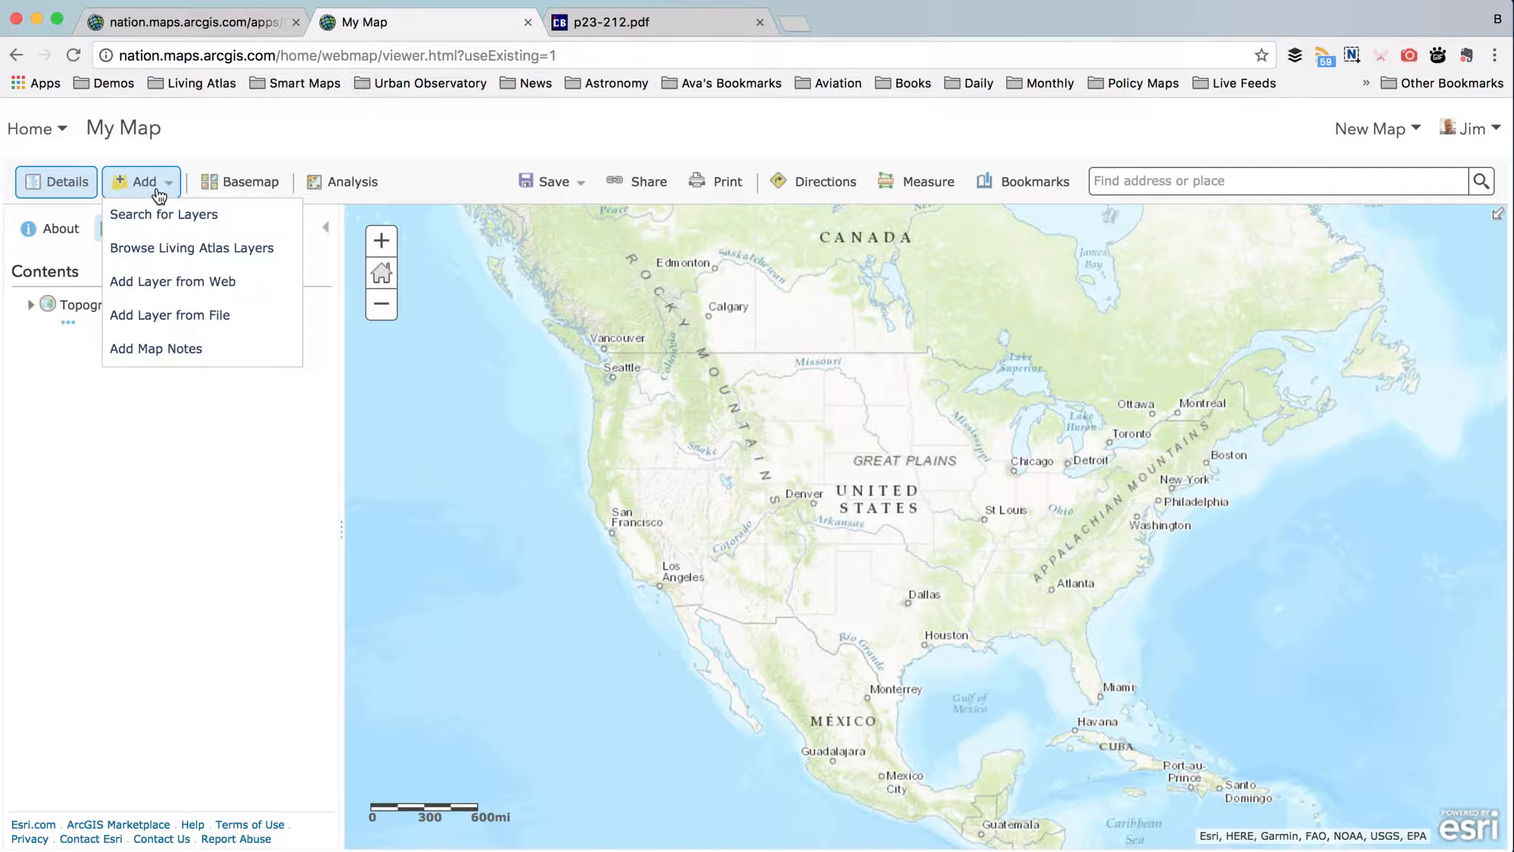
key(super+a)
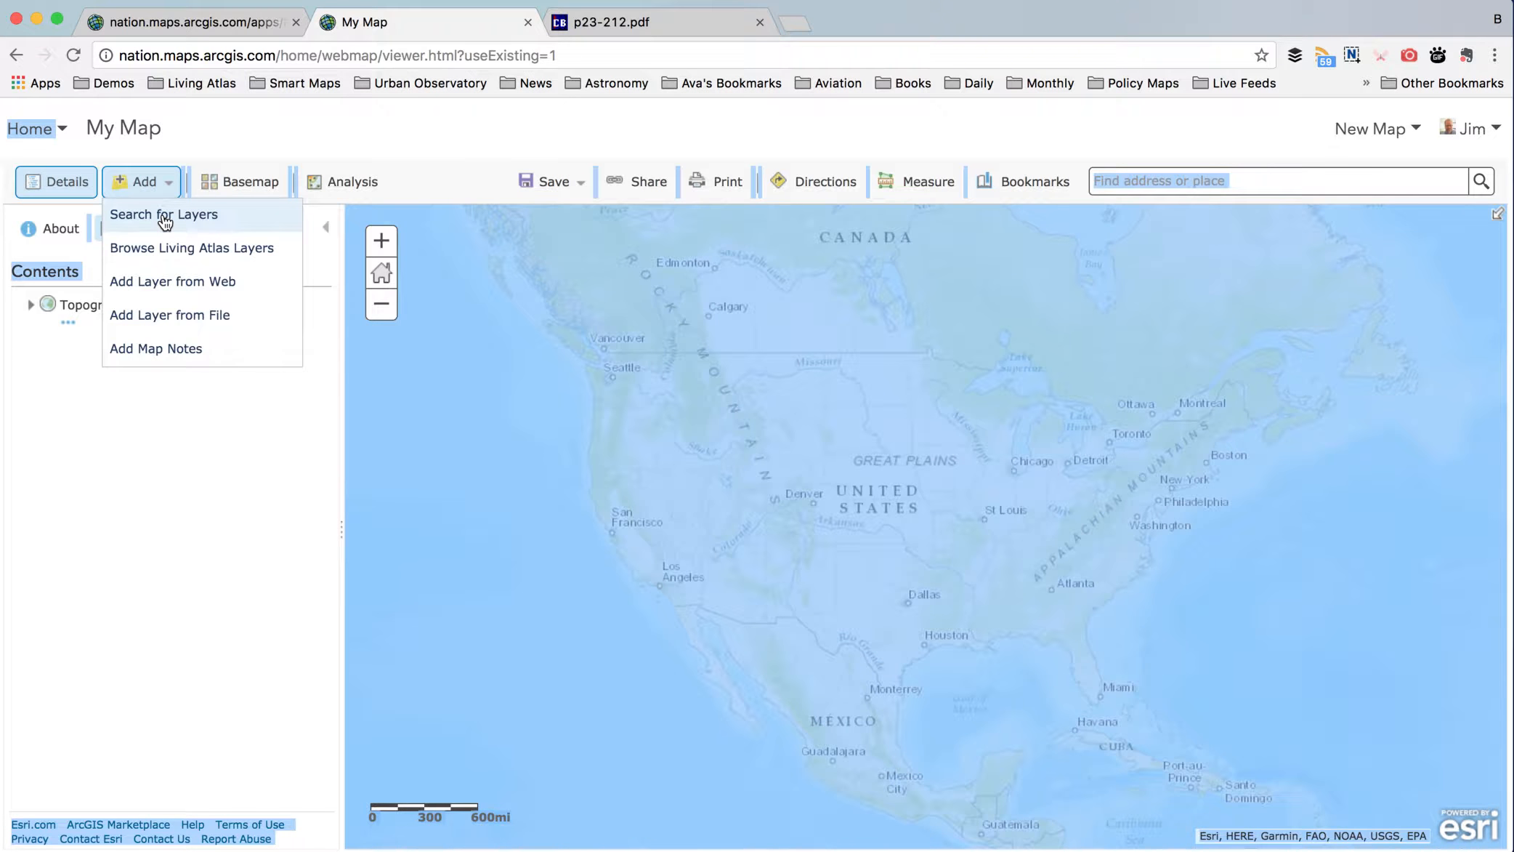
click(156, 193)
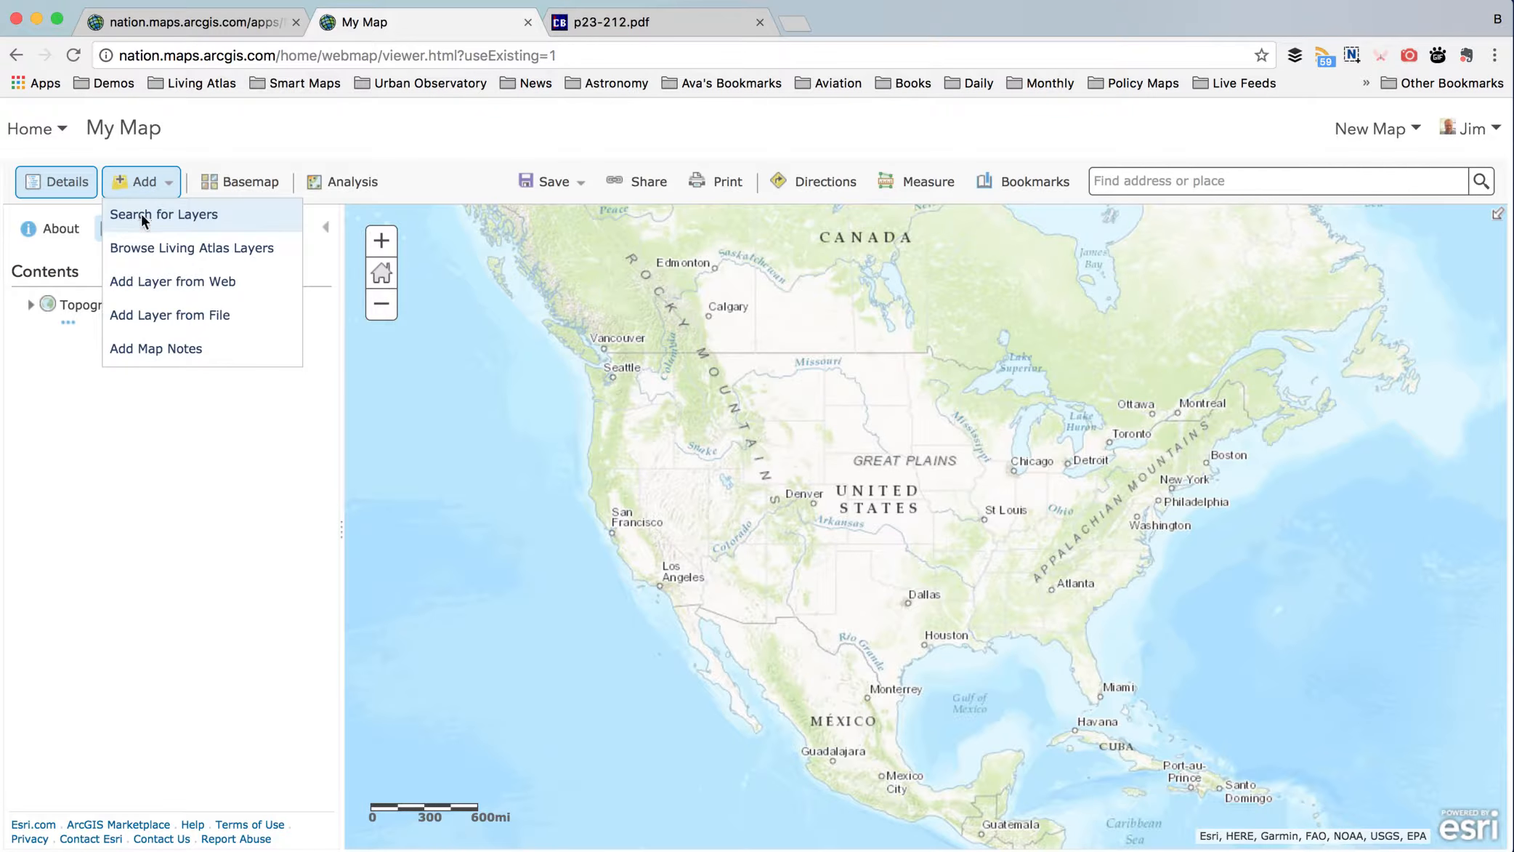
click(144, 216)
click(138, 261)
double_click(138, 262)
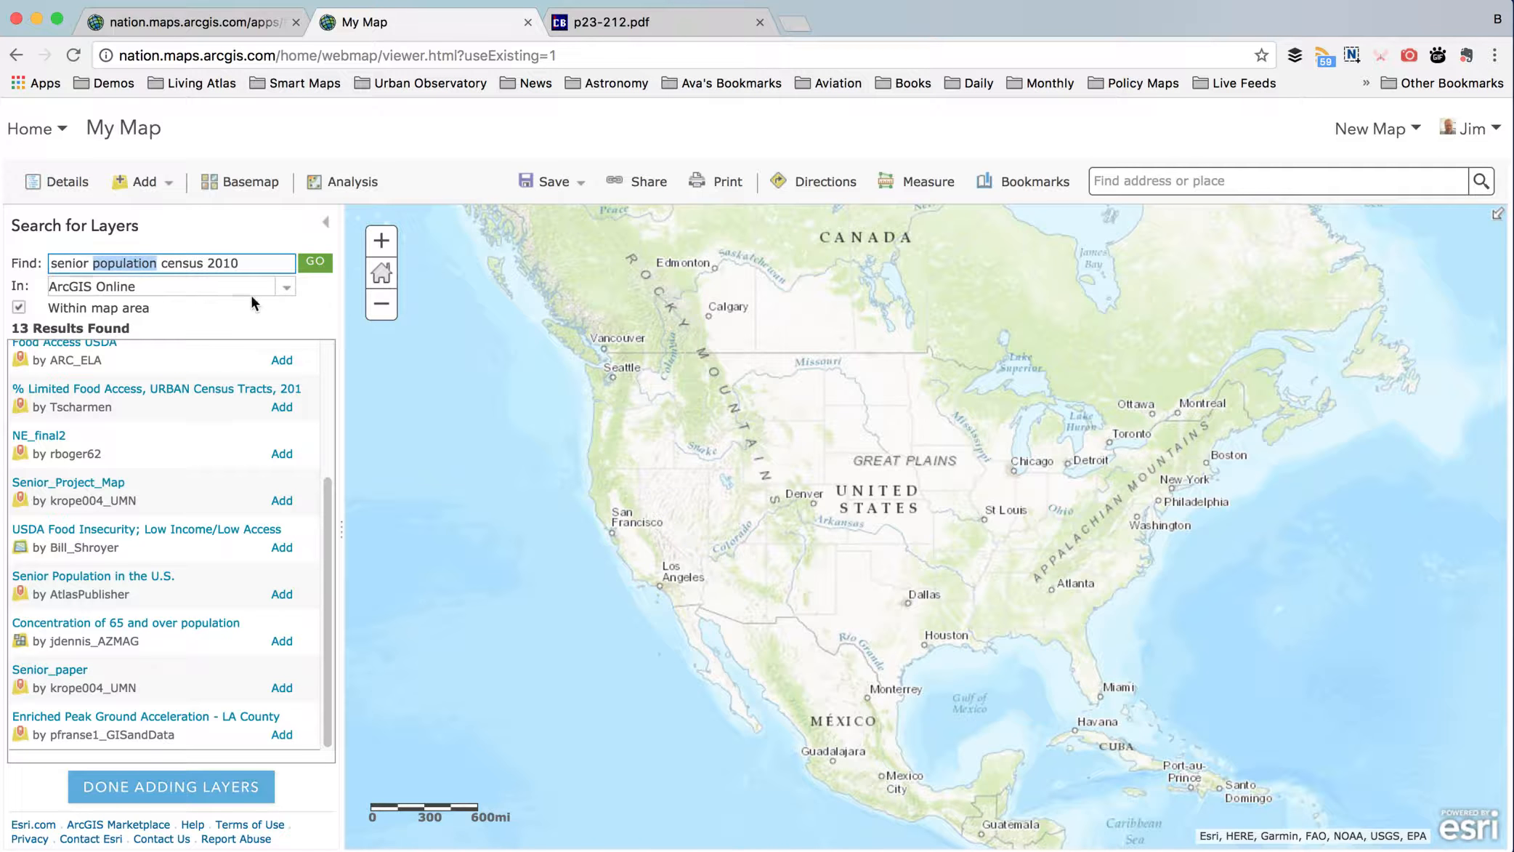
click(315, 263)
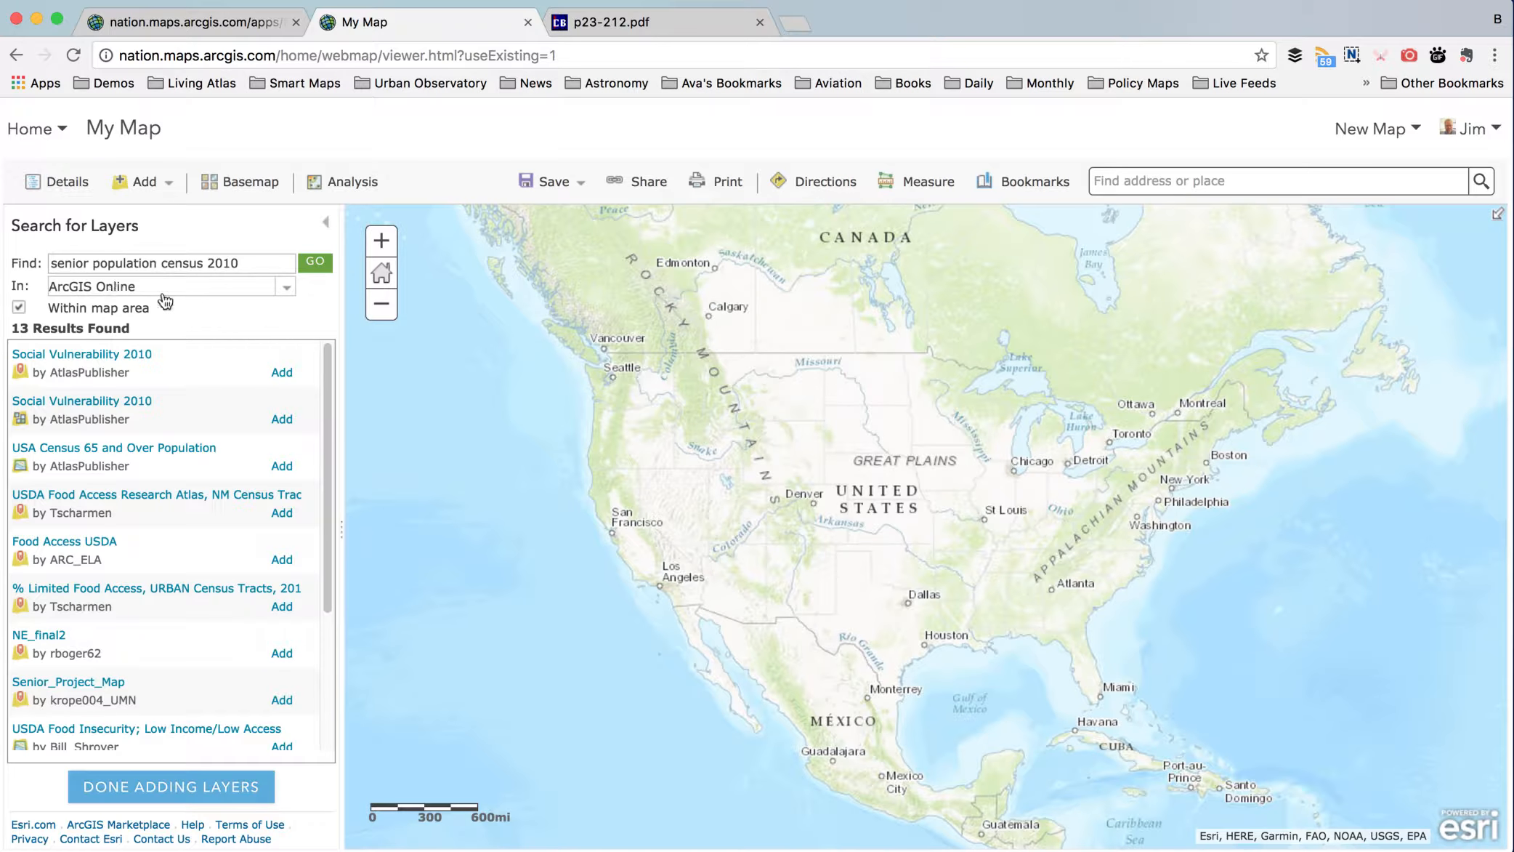
- View the item details page of the Senior Population in the U.S. layer and return to My Map
drag(329, 555, 316, 638)
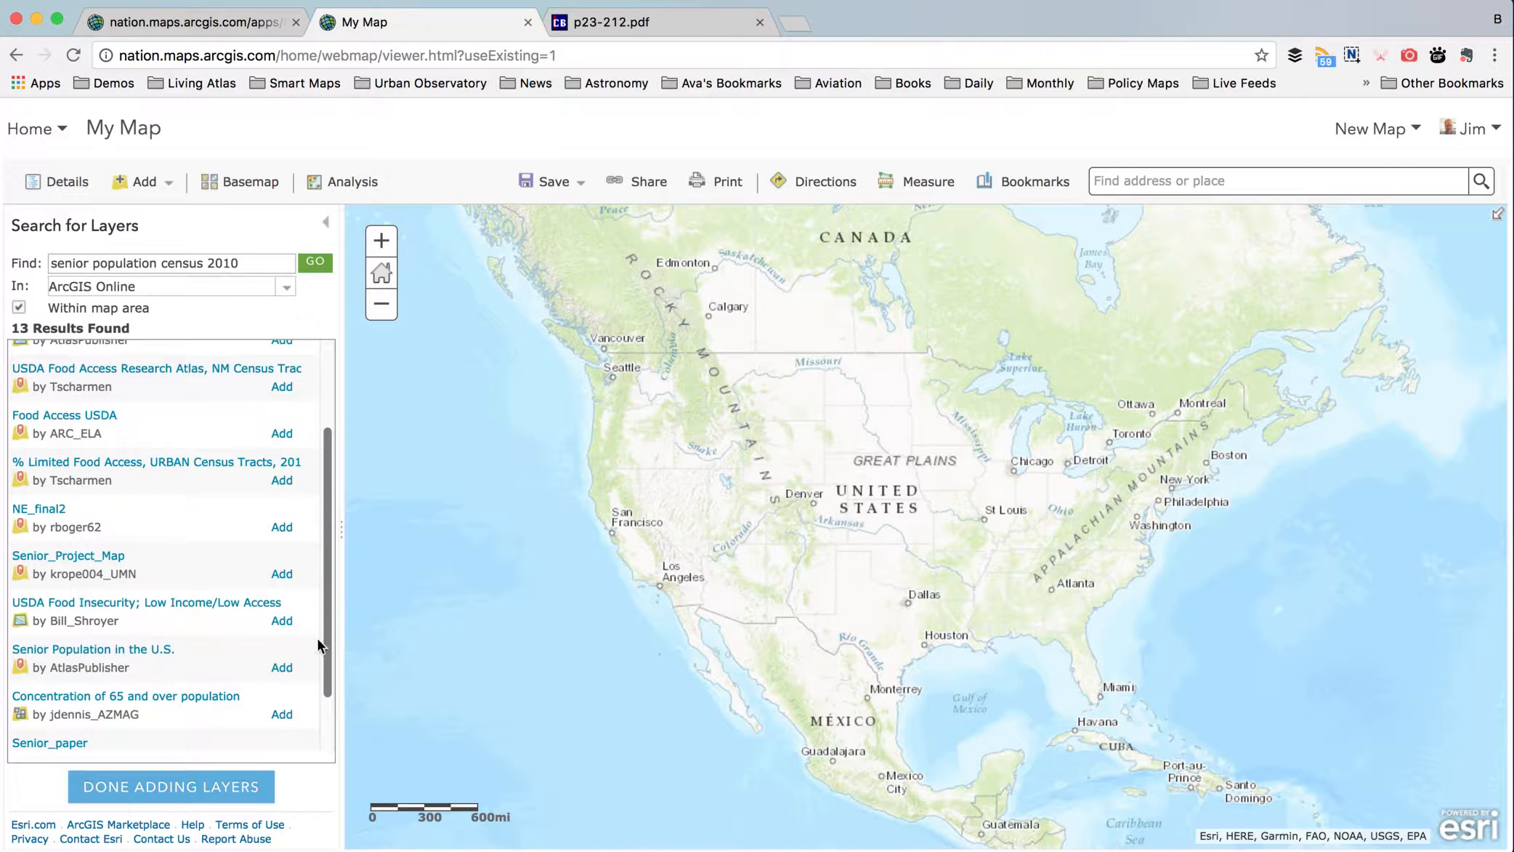
click(102, 657)
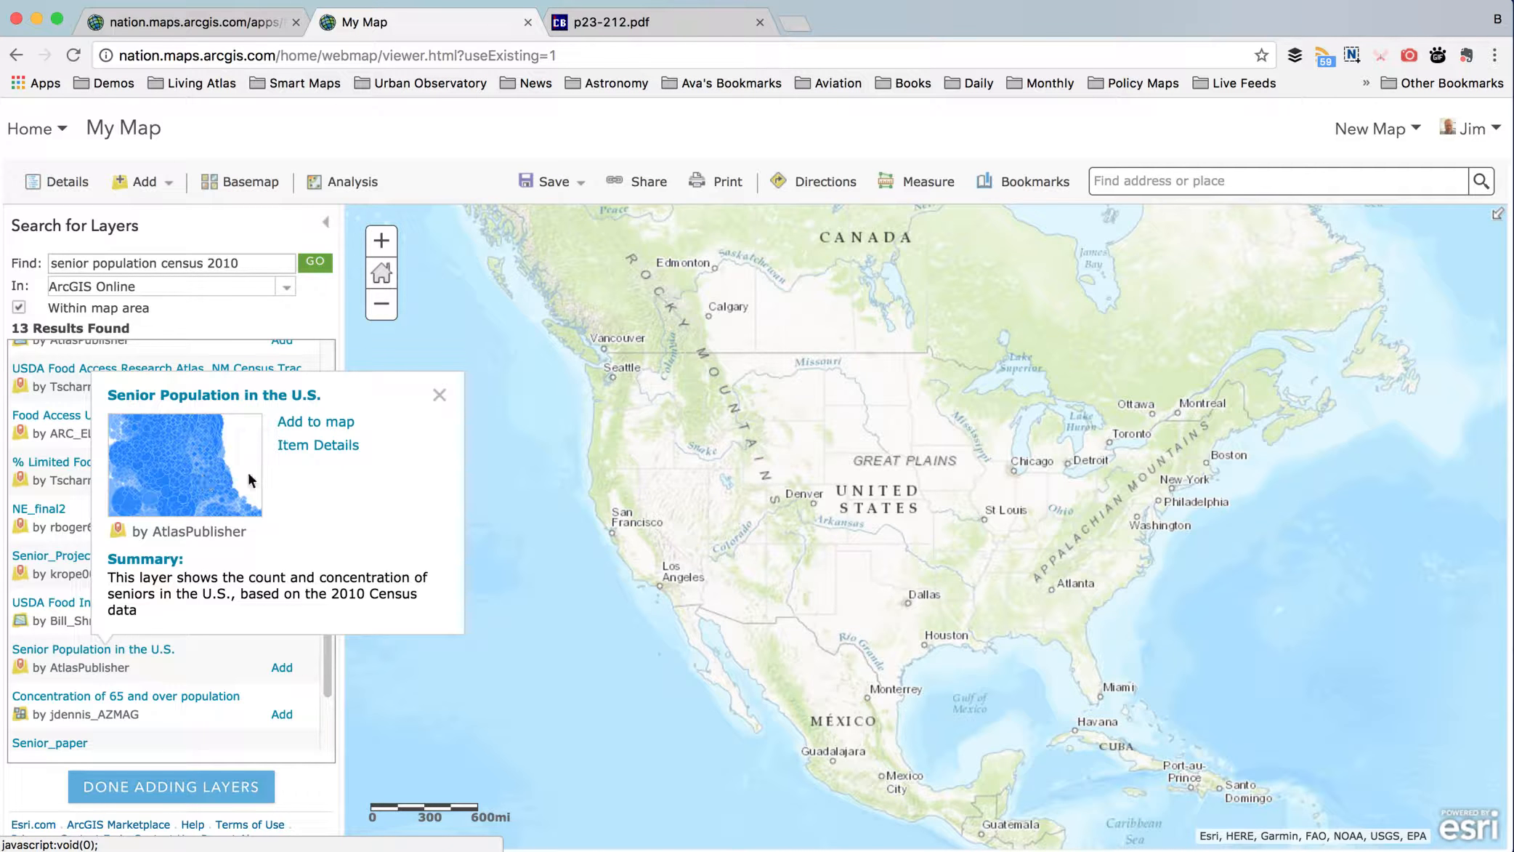
click(345, 447)
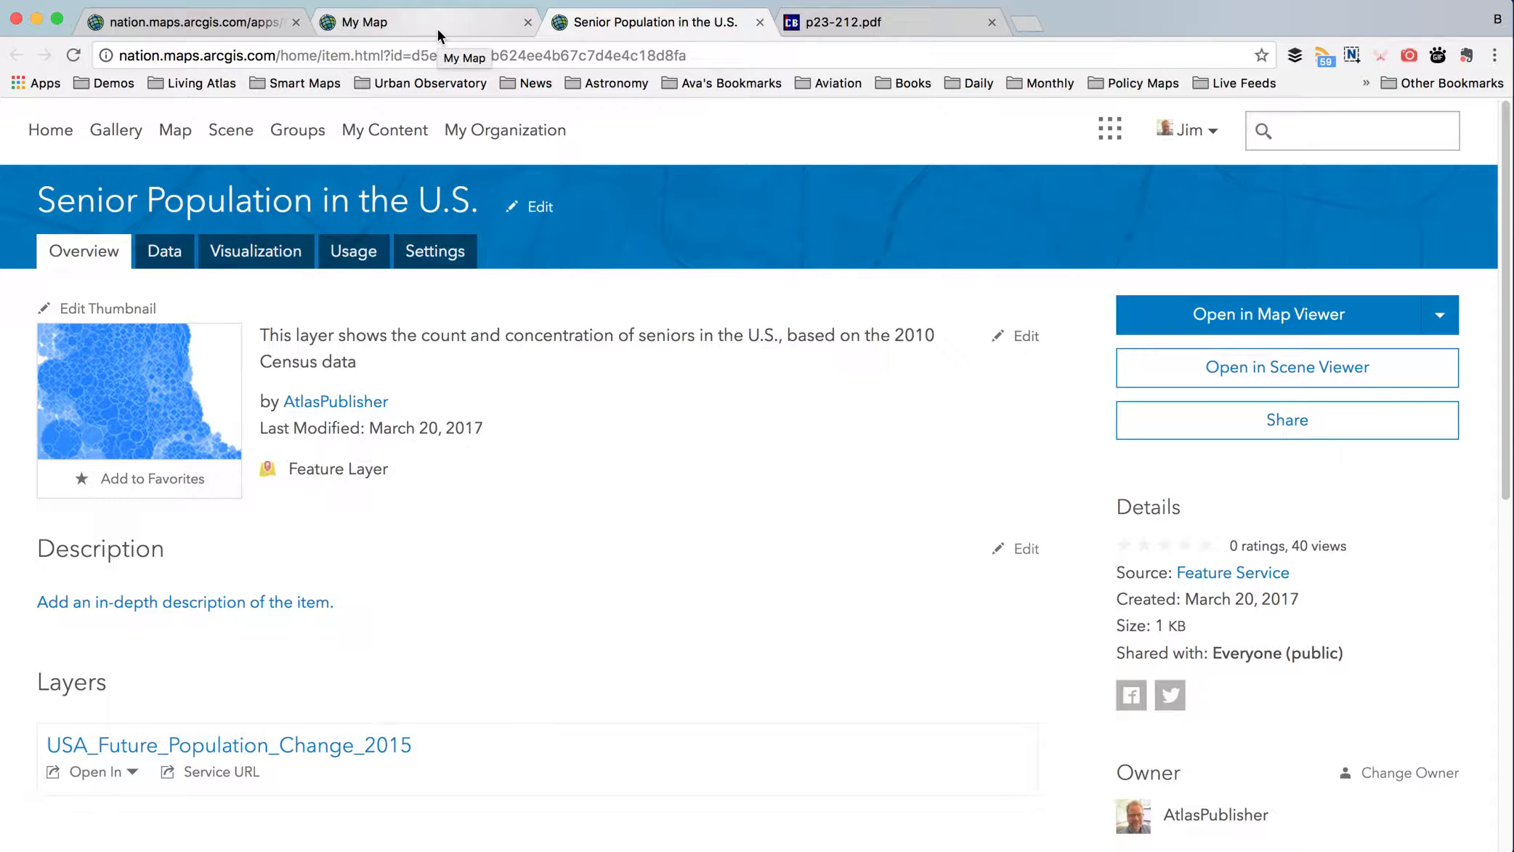
click(437, 30)
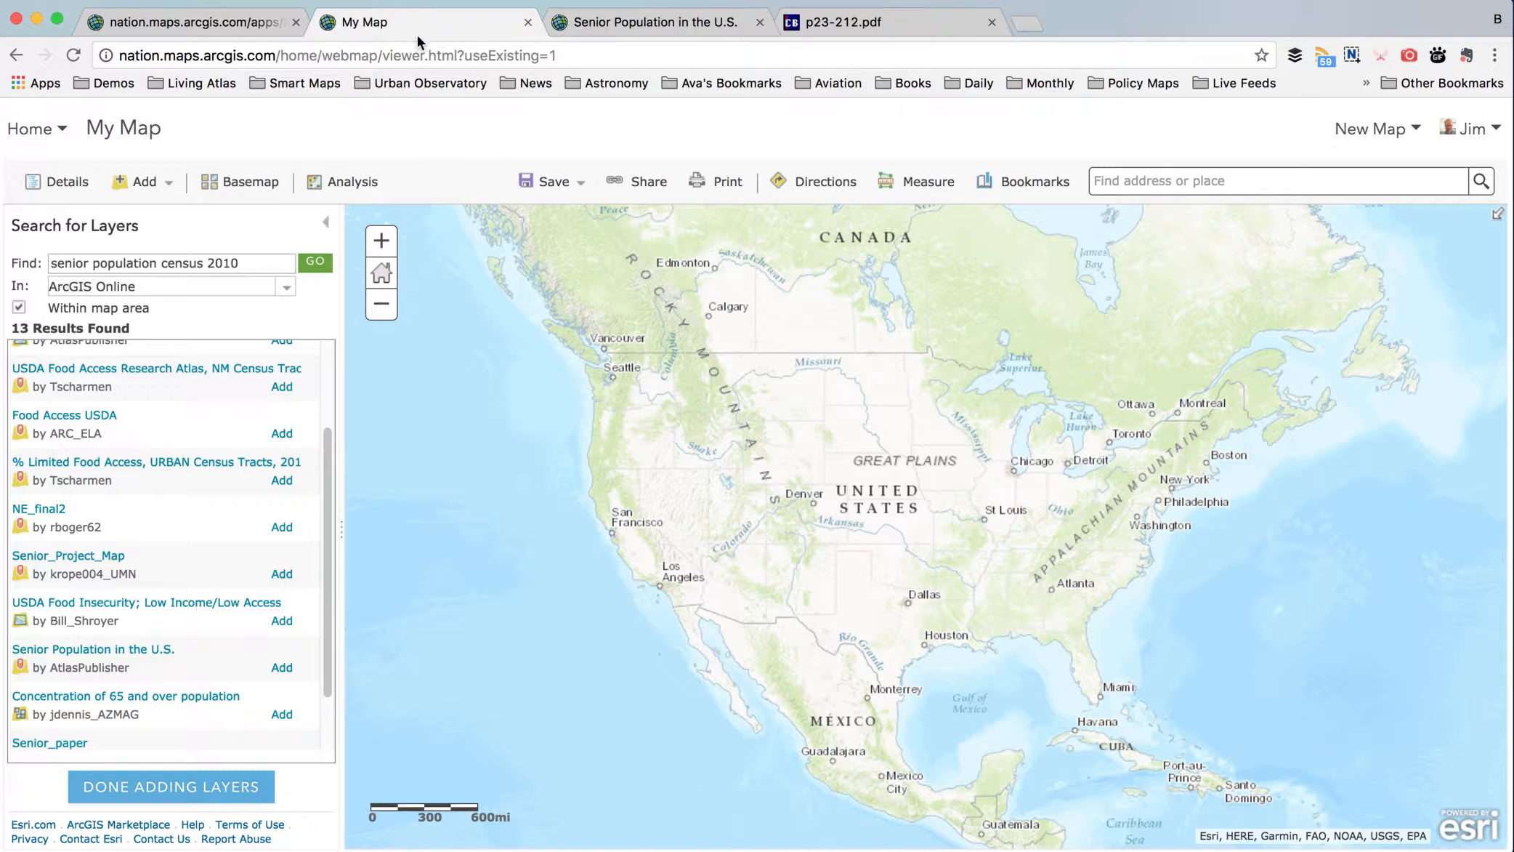
- Add the Senior Population in the U.S. layer to the map and finish adding layers
click(125, 654)
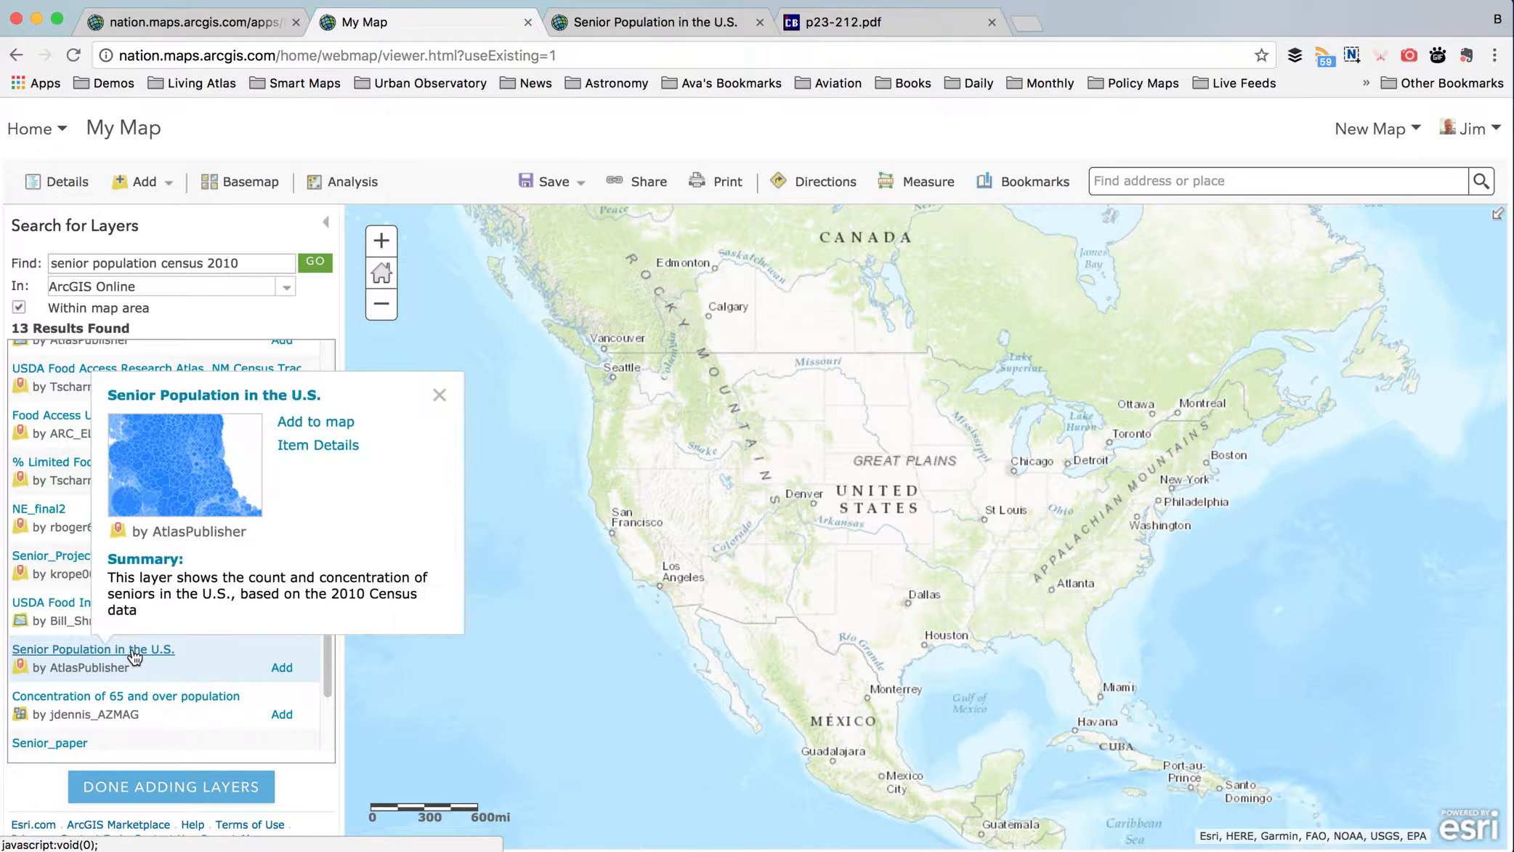
click(322, 422)
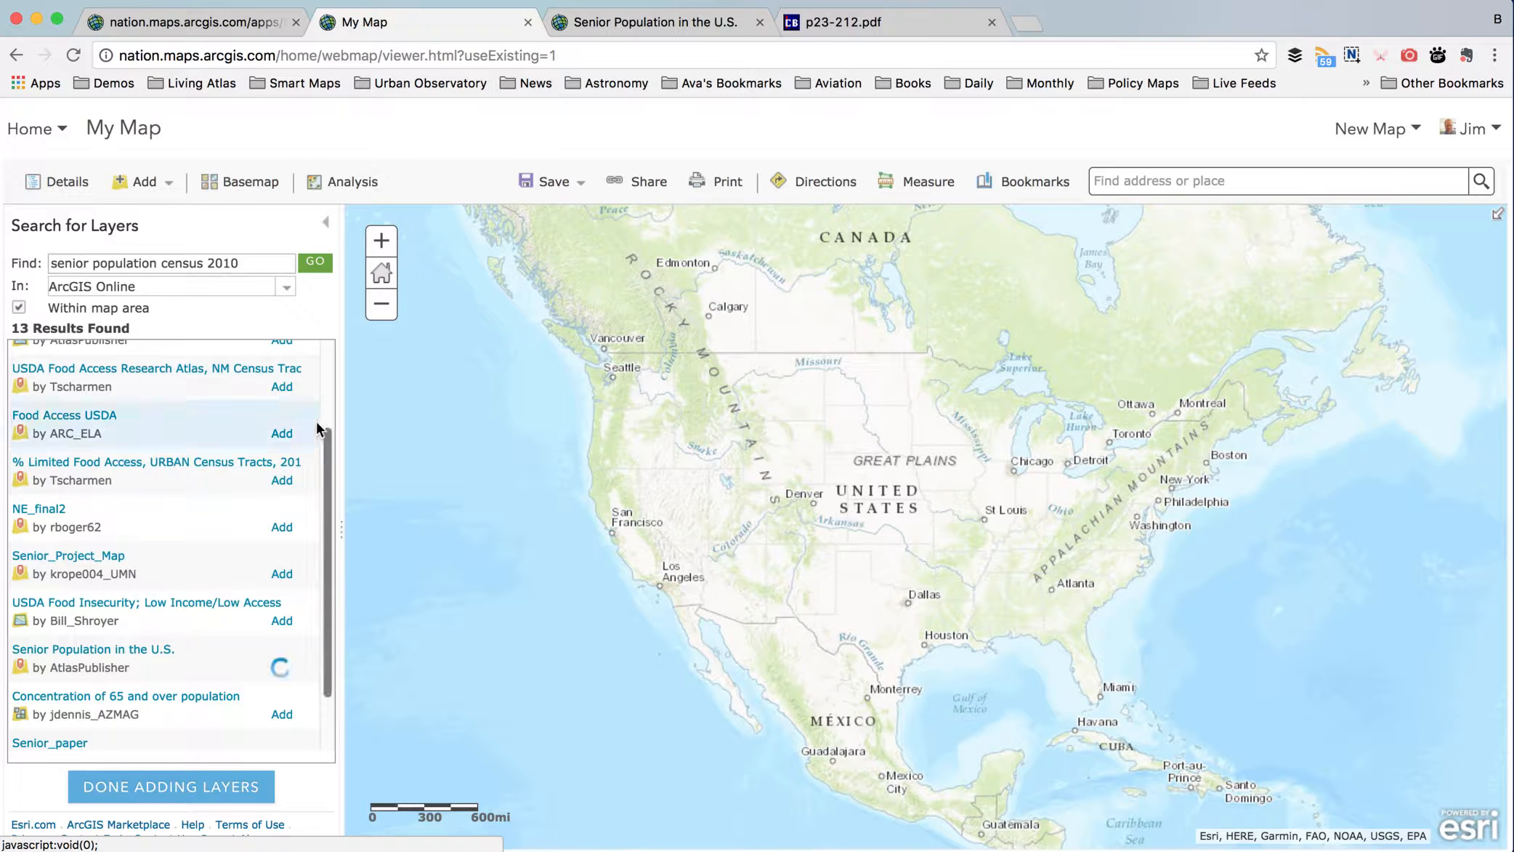
click(210, 788)
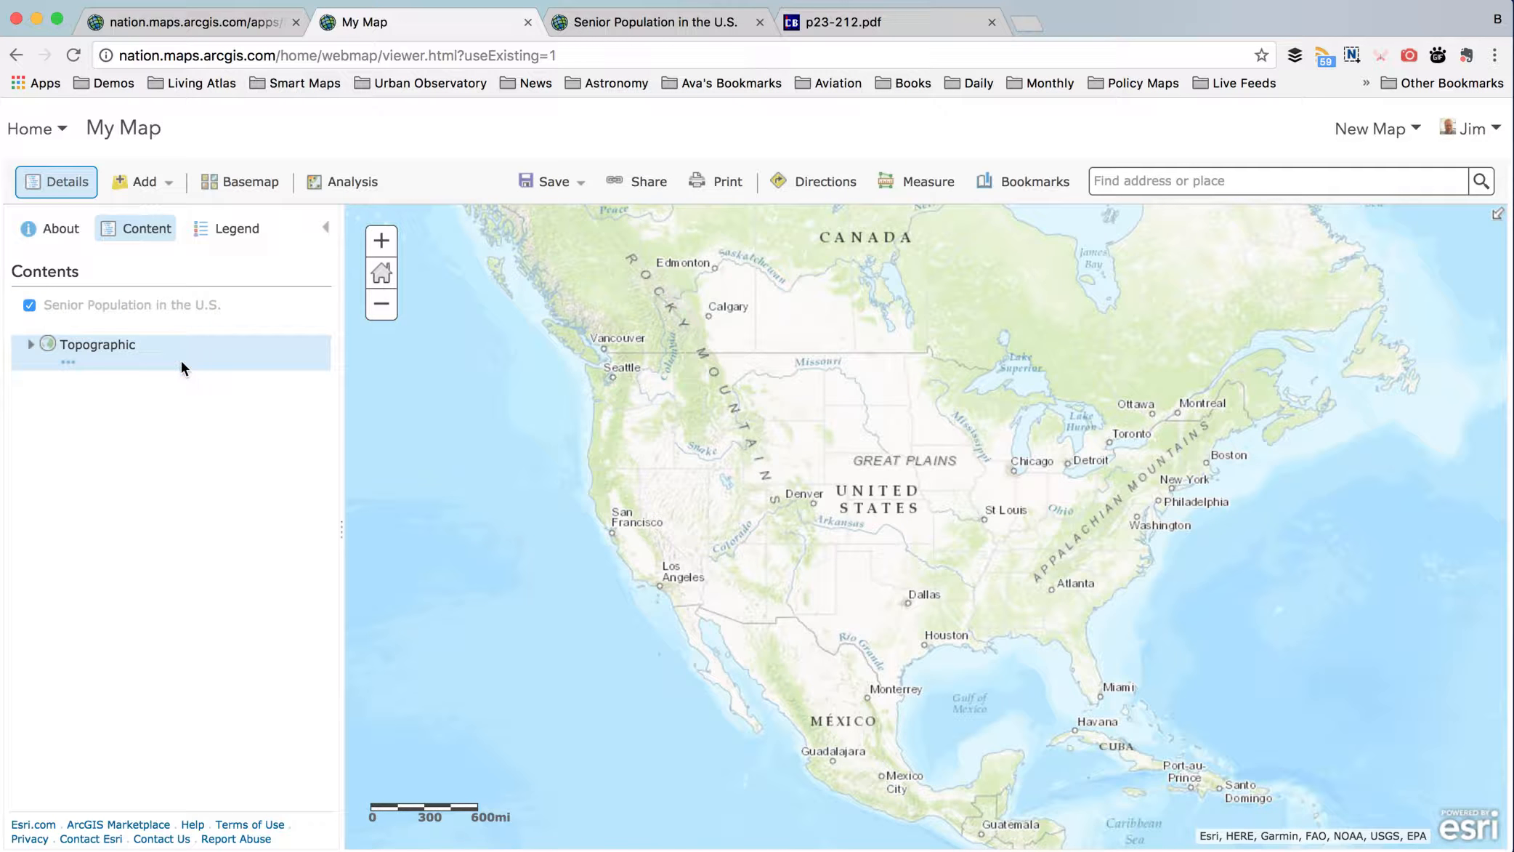
mouse_move(167, 313)
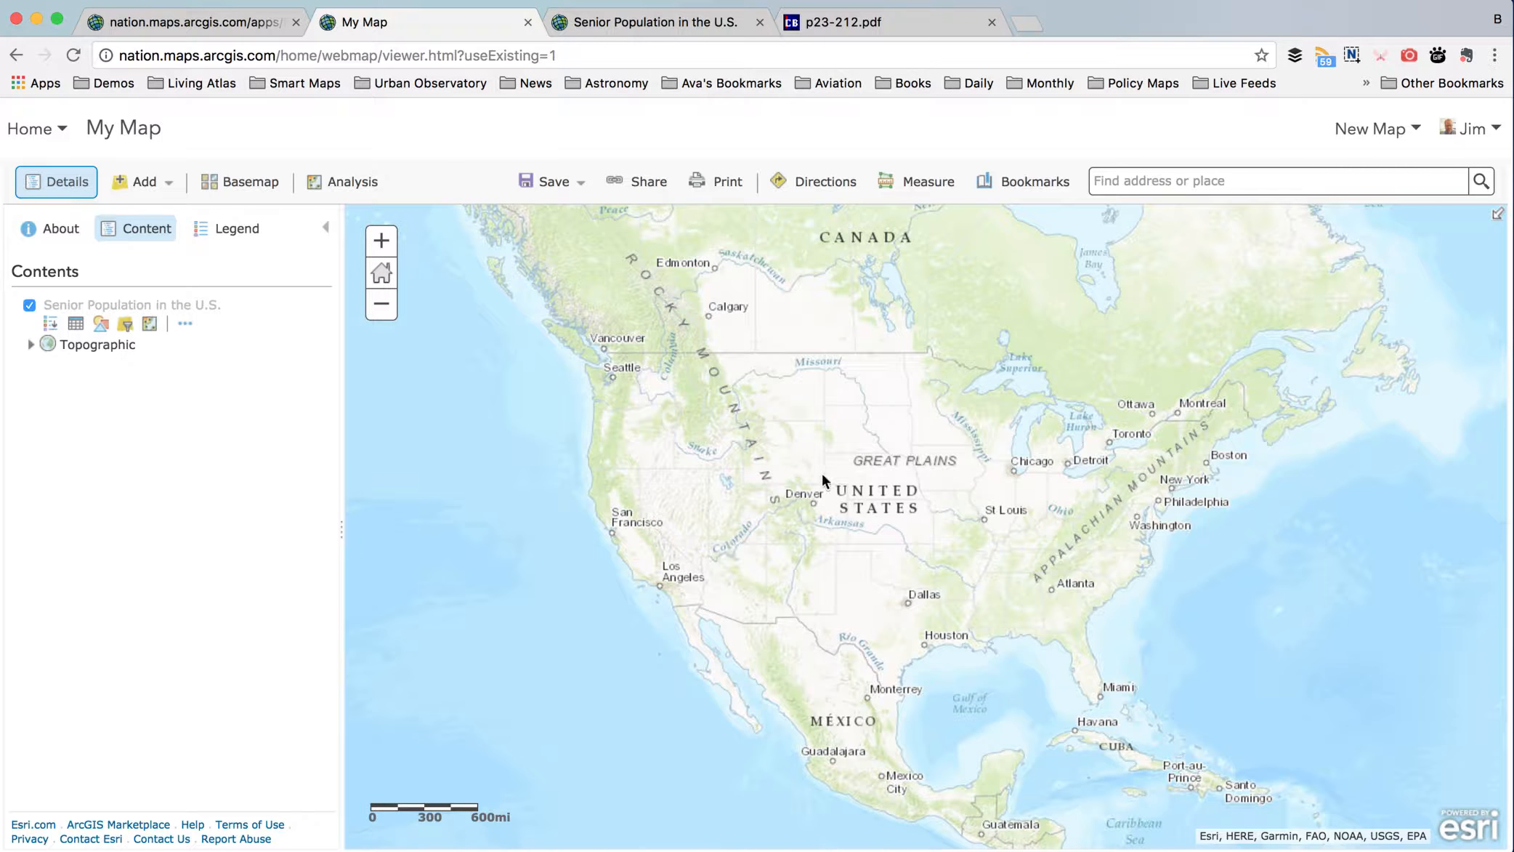
- Find Phoenix on the map and dismiss the search result pop-up
click(1196, 180)
text(pho)
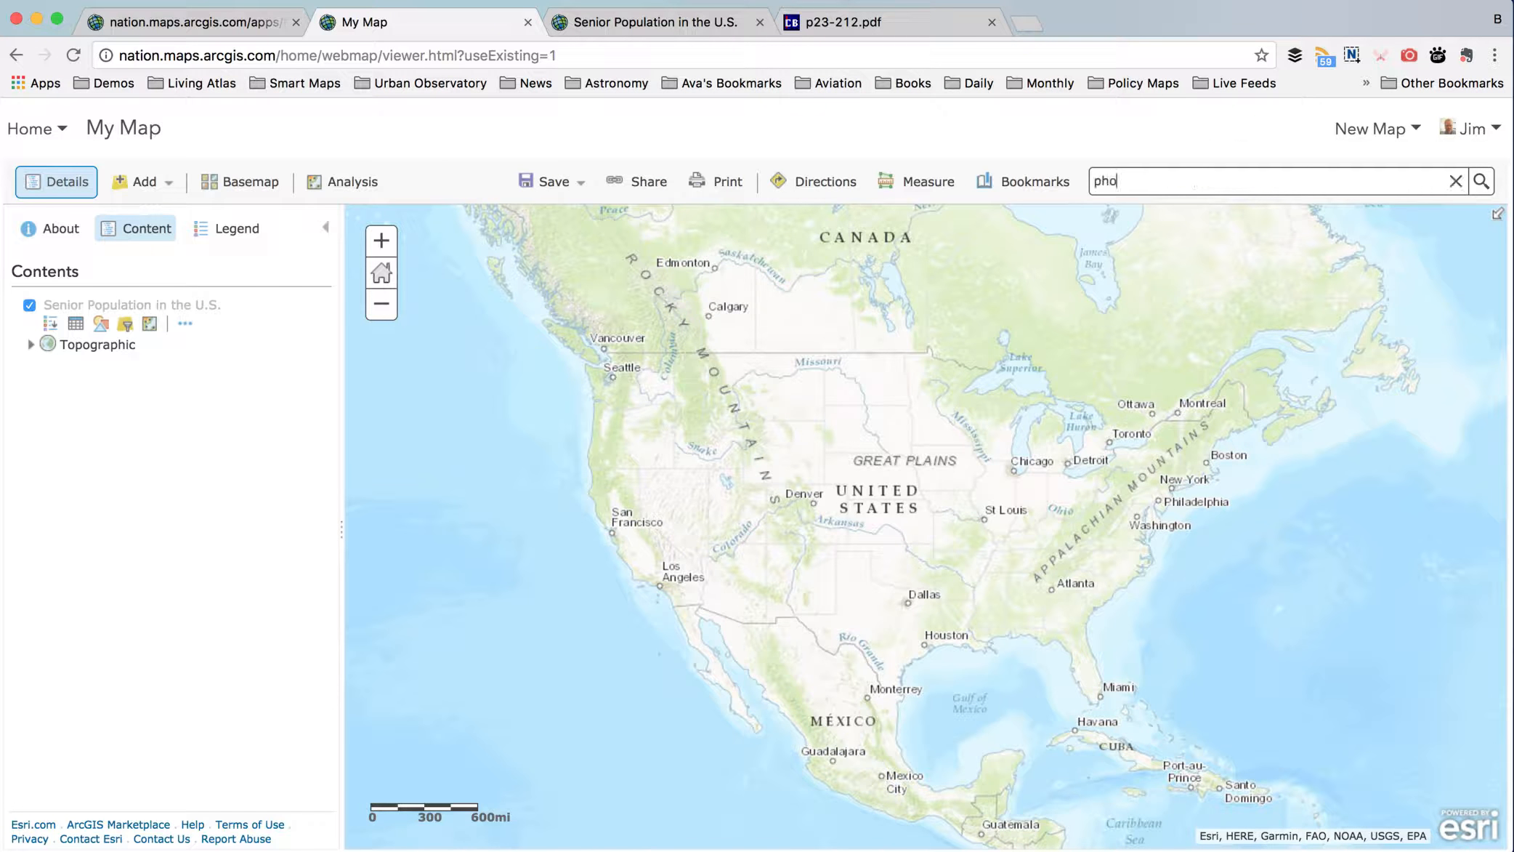
text(eb)
key(BackSpace)
key(Return)
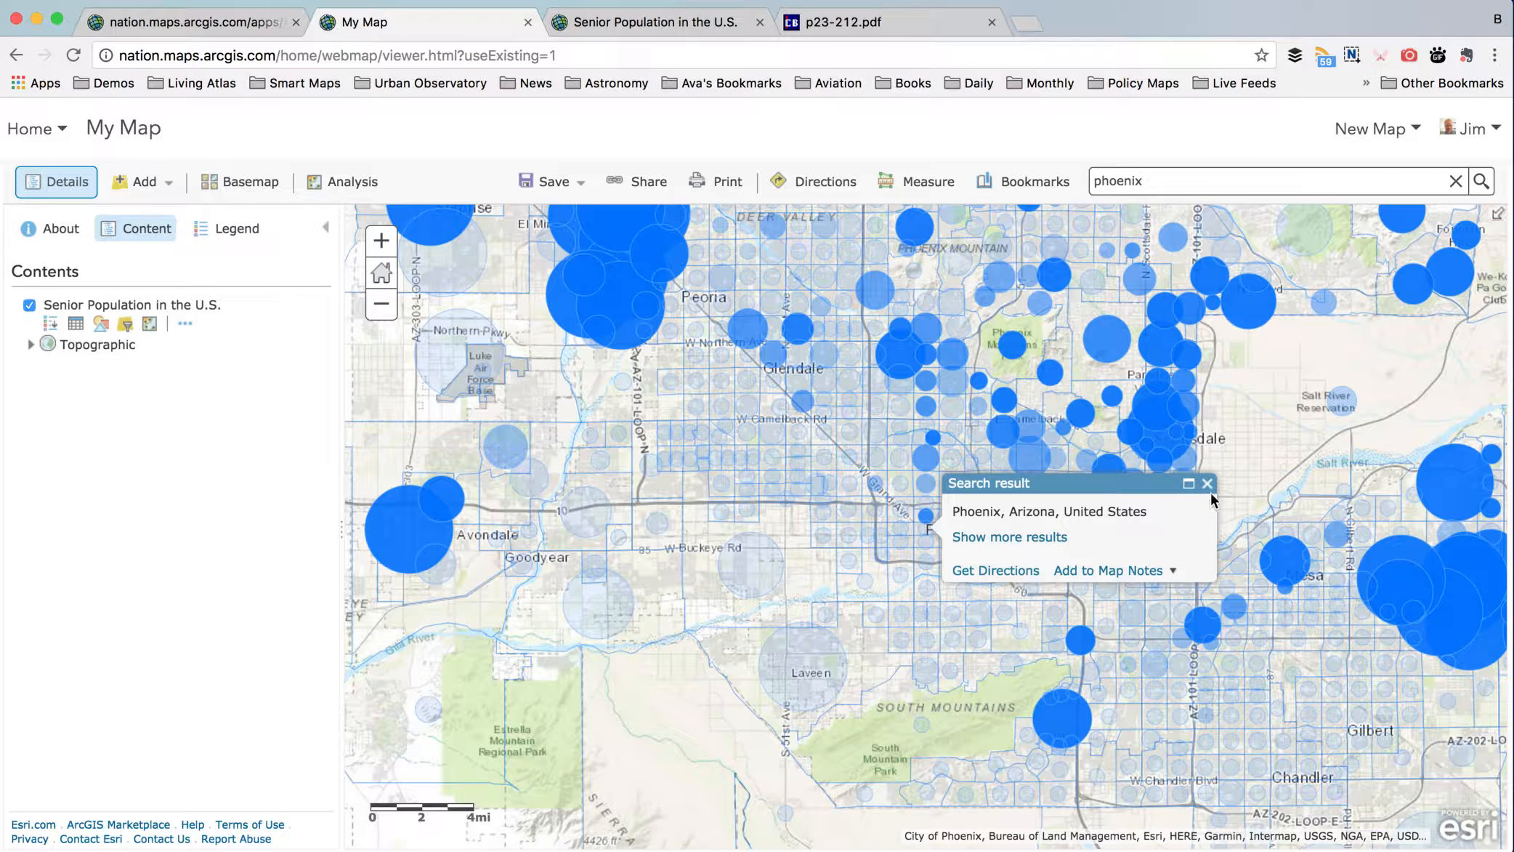
click(1207, 483)
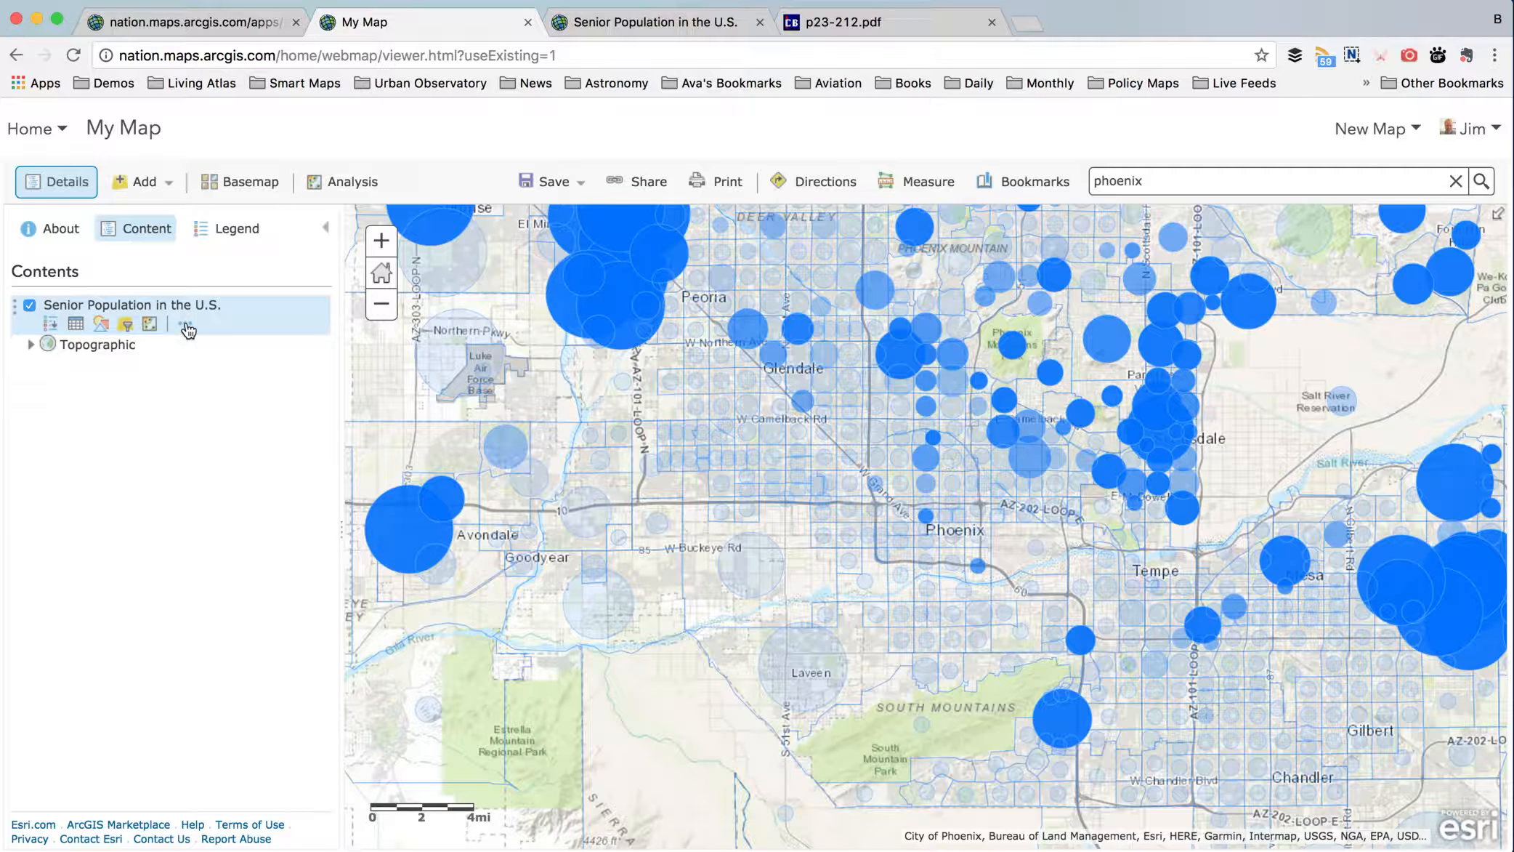
- Hide the Senior Population in the U.S. layer and make three copies in succession, duplicating the newest copy each time
click(30, 305)
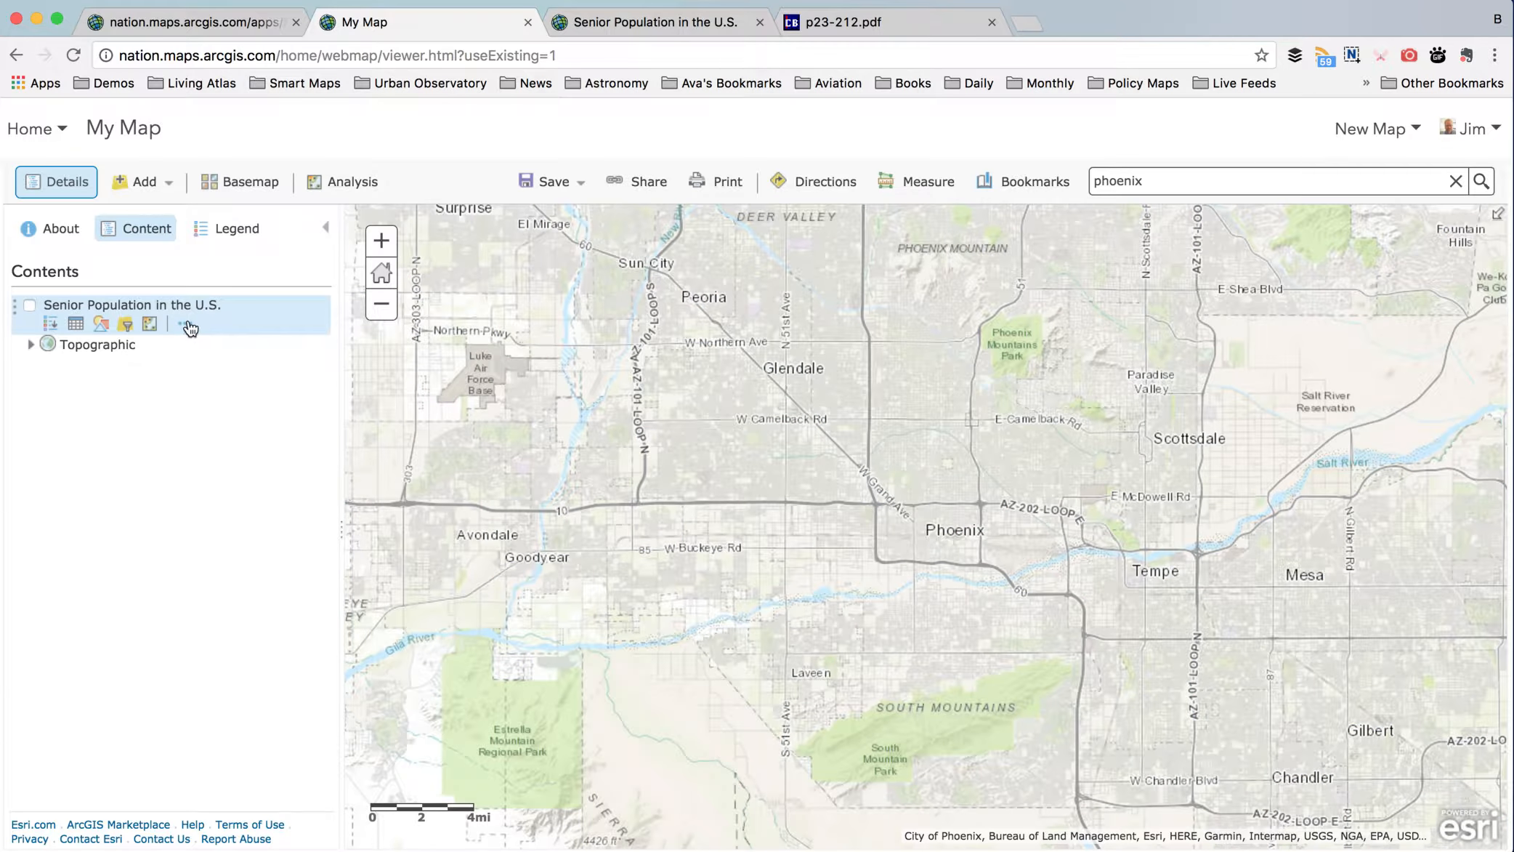
click(185, 324)
click(224, 526)
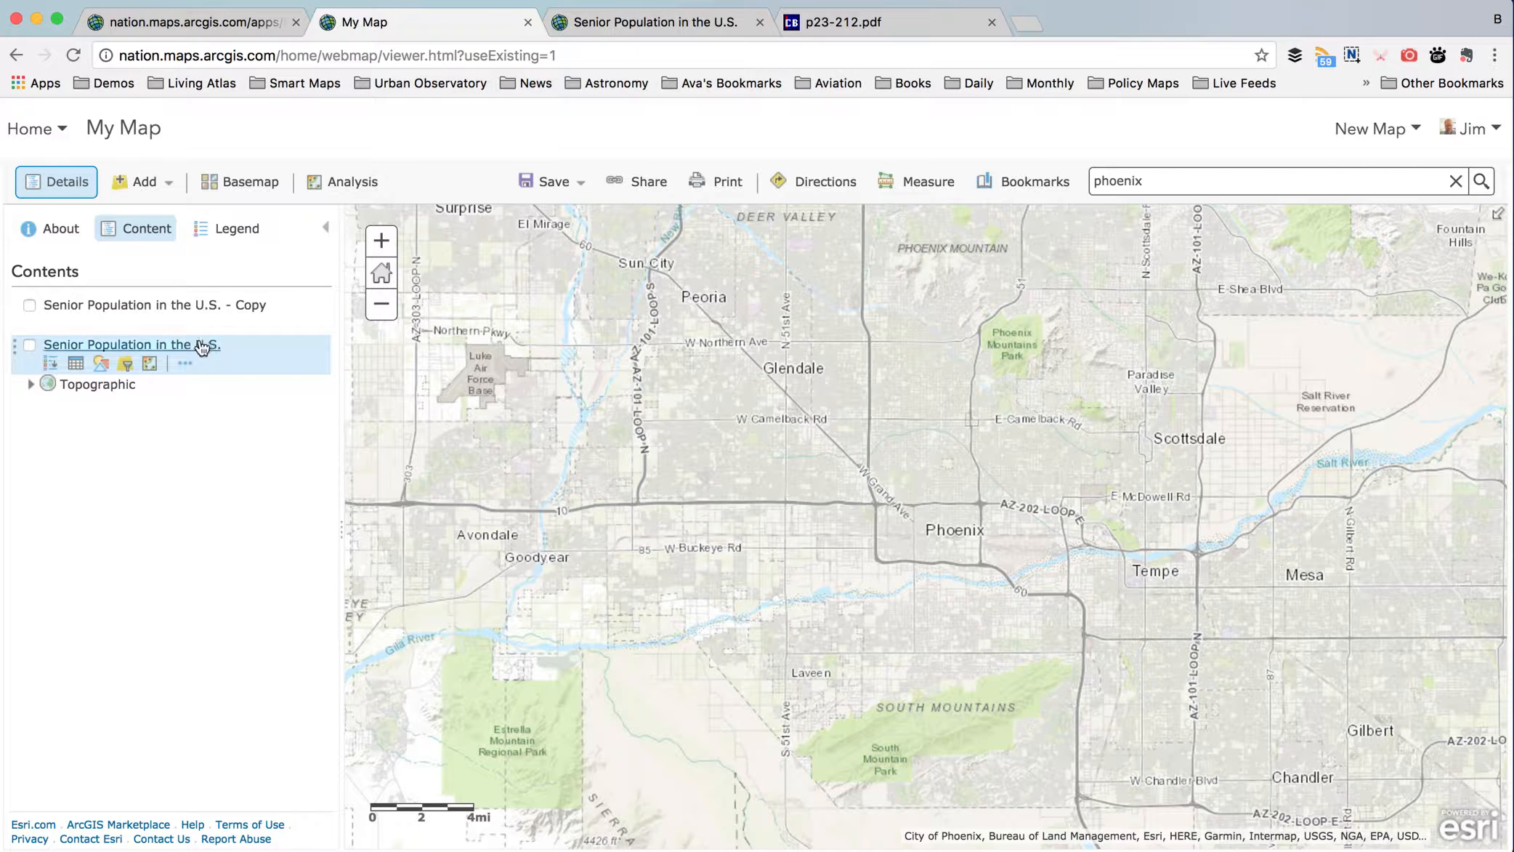
click(185, 324)
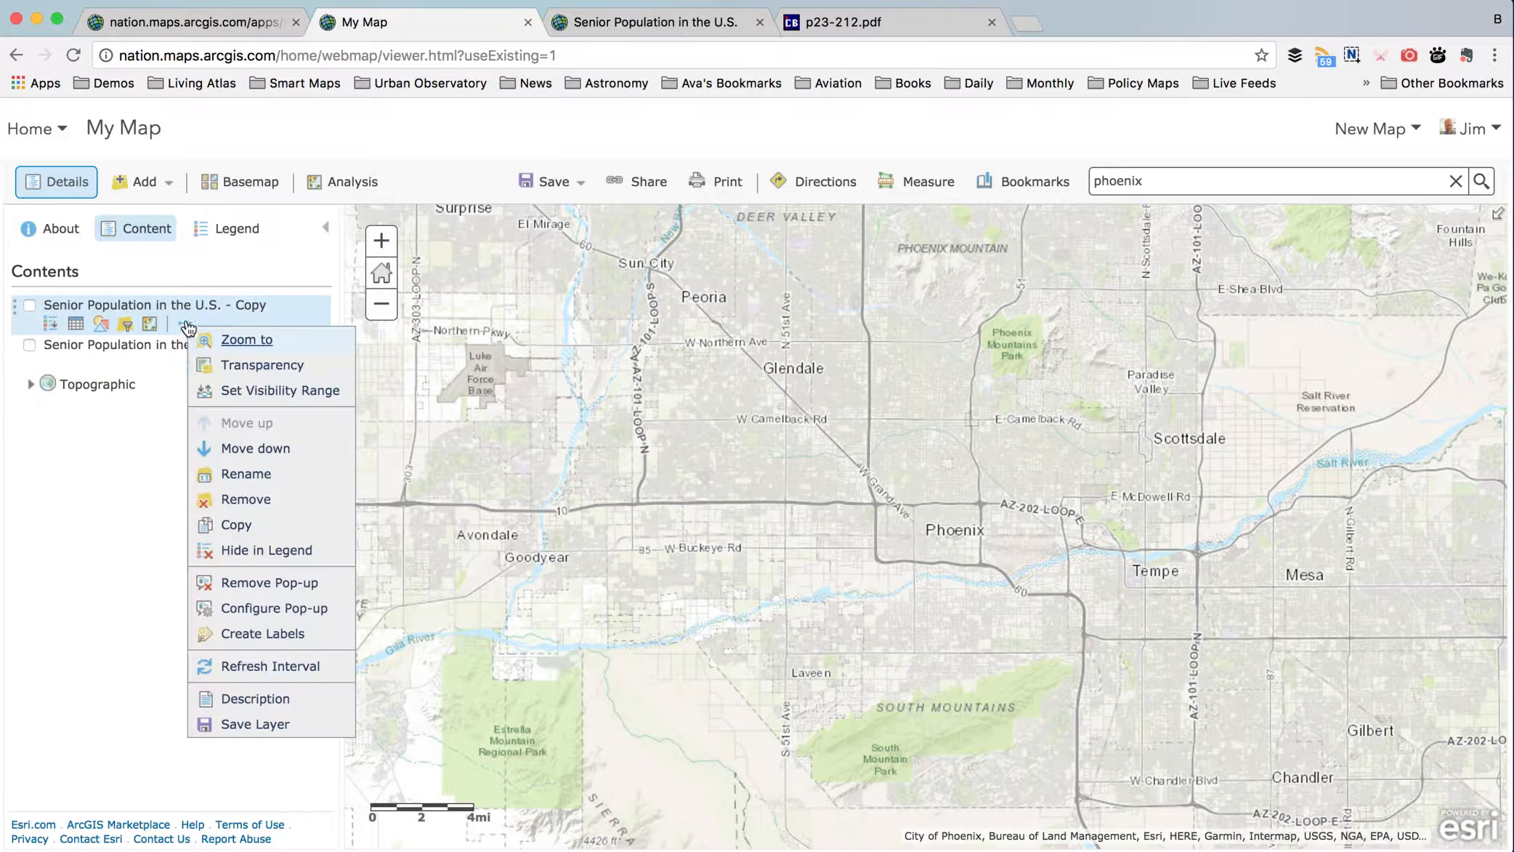
click(236, 526)
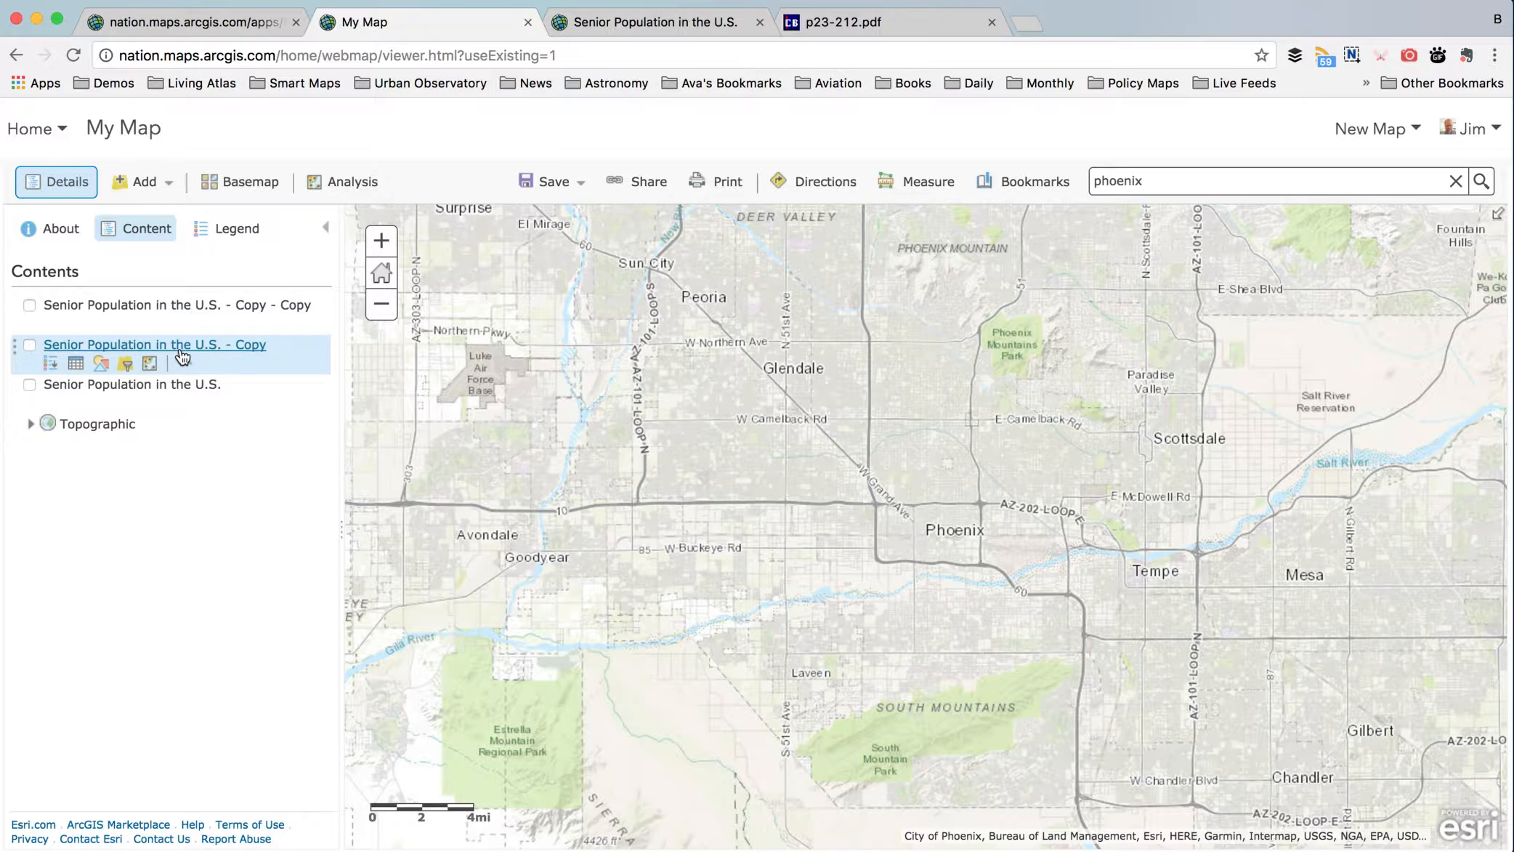
click(185, 325)
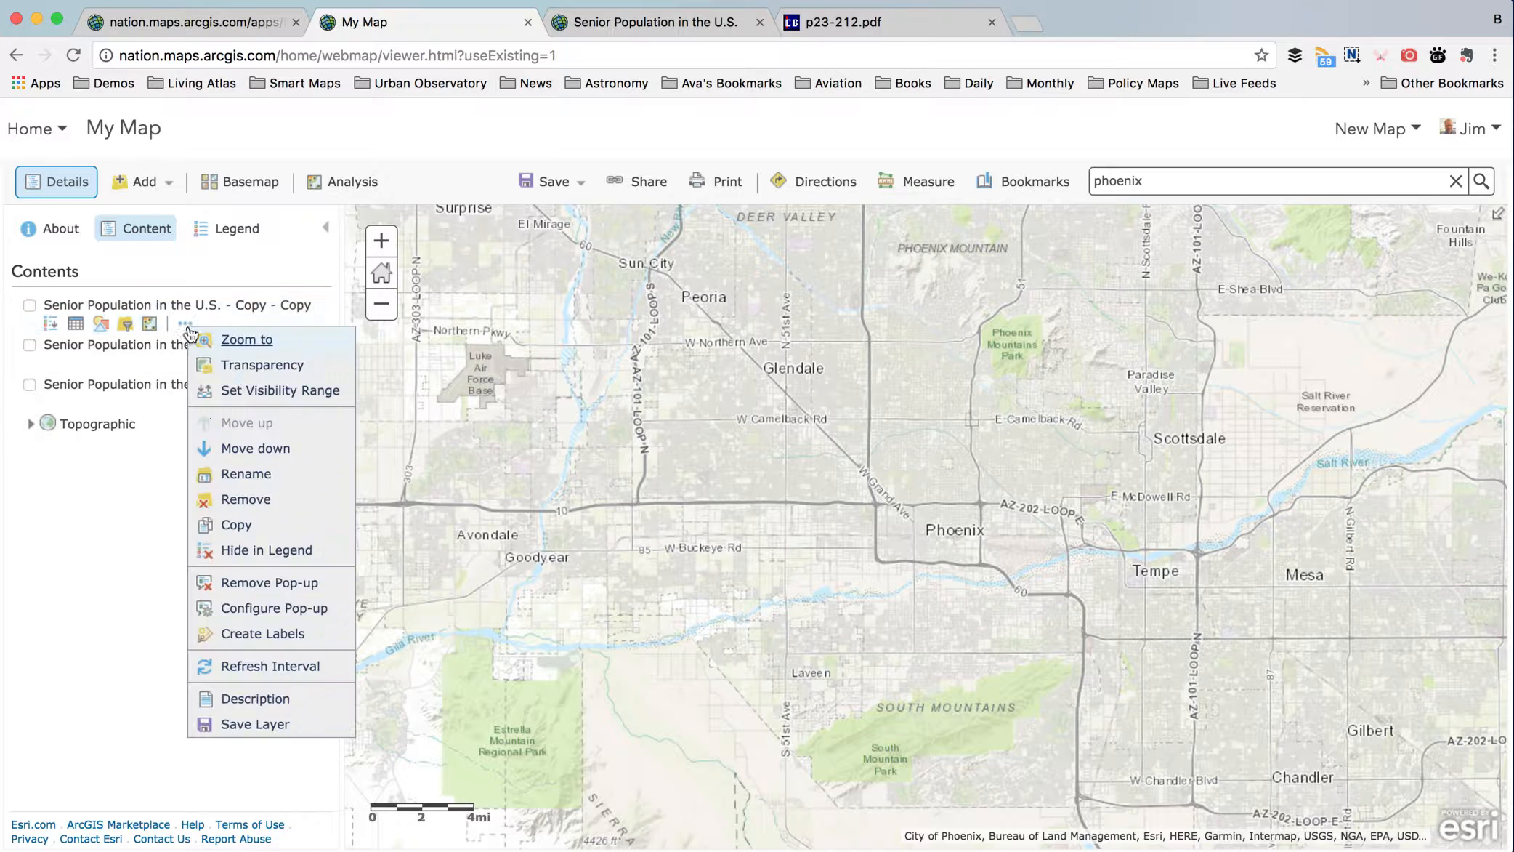
click(234, 524)
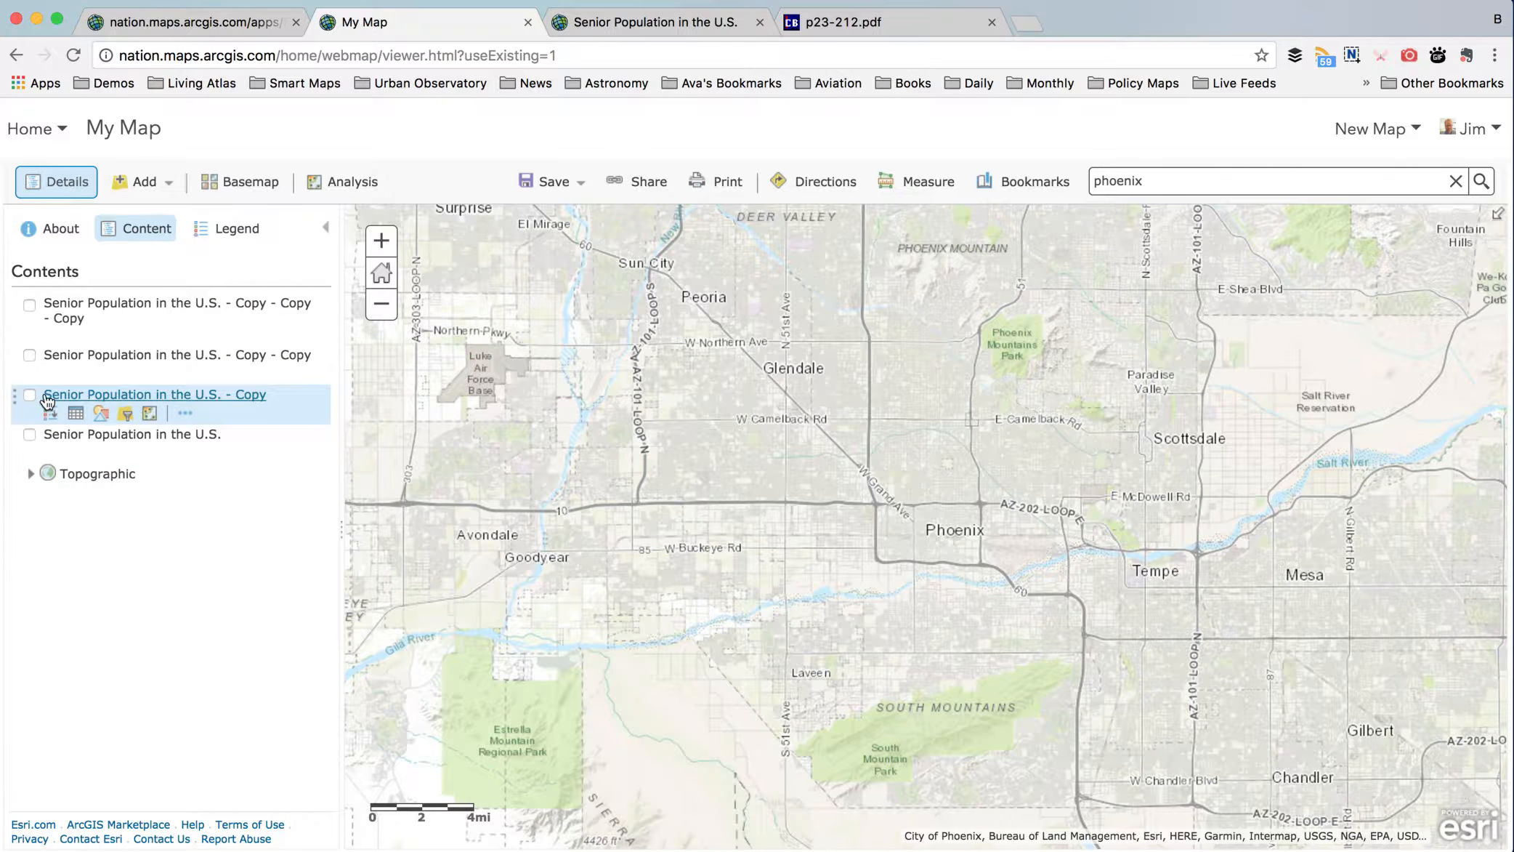
- Rename the first layer copy as Senior Population in the U.S. - Polygon Choropleth
click(186, 413)
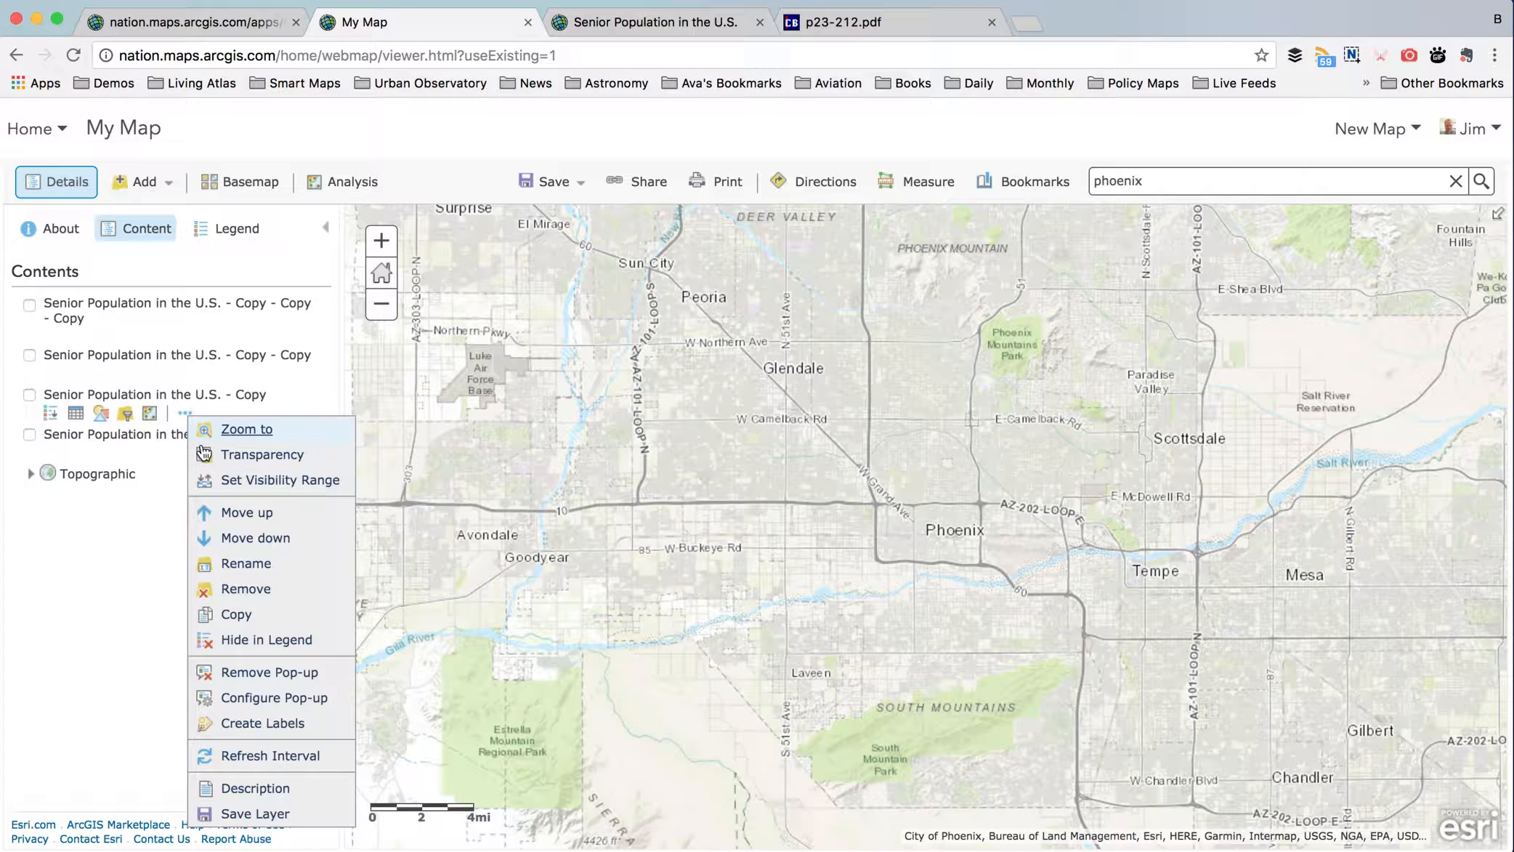
click(243, 561)
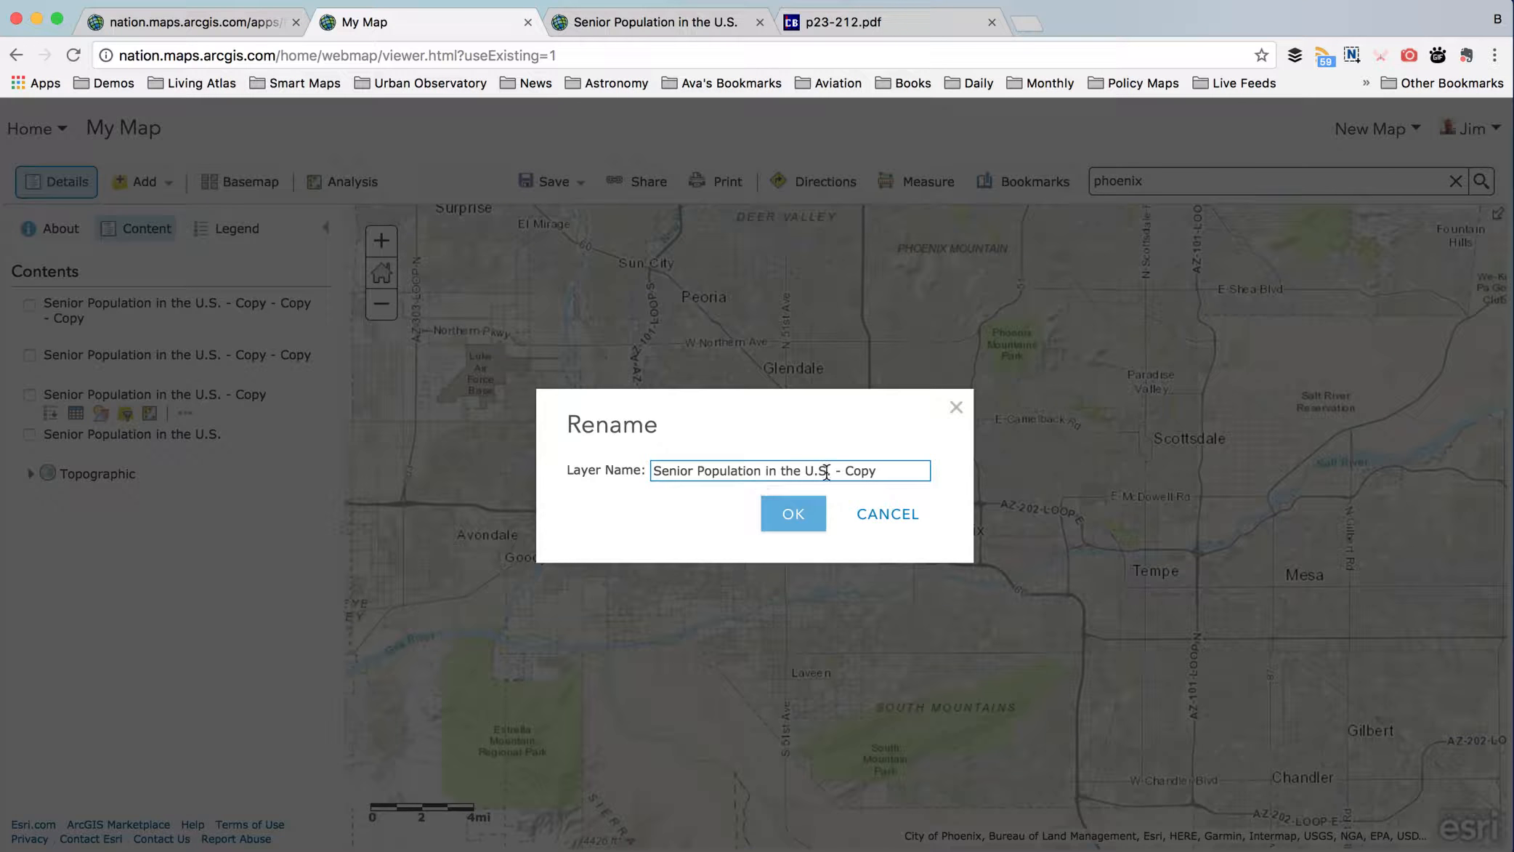
key(BackSpace)
key(BackSpace)
key(BackSpace)
key(BackSpace)
text(Pho)
key(BackSpace)
text(olygon)
text(Tha)
key(BackSpace)
key(BackSpace)
key(BackSpace)
text(opleth)
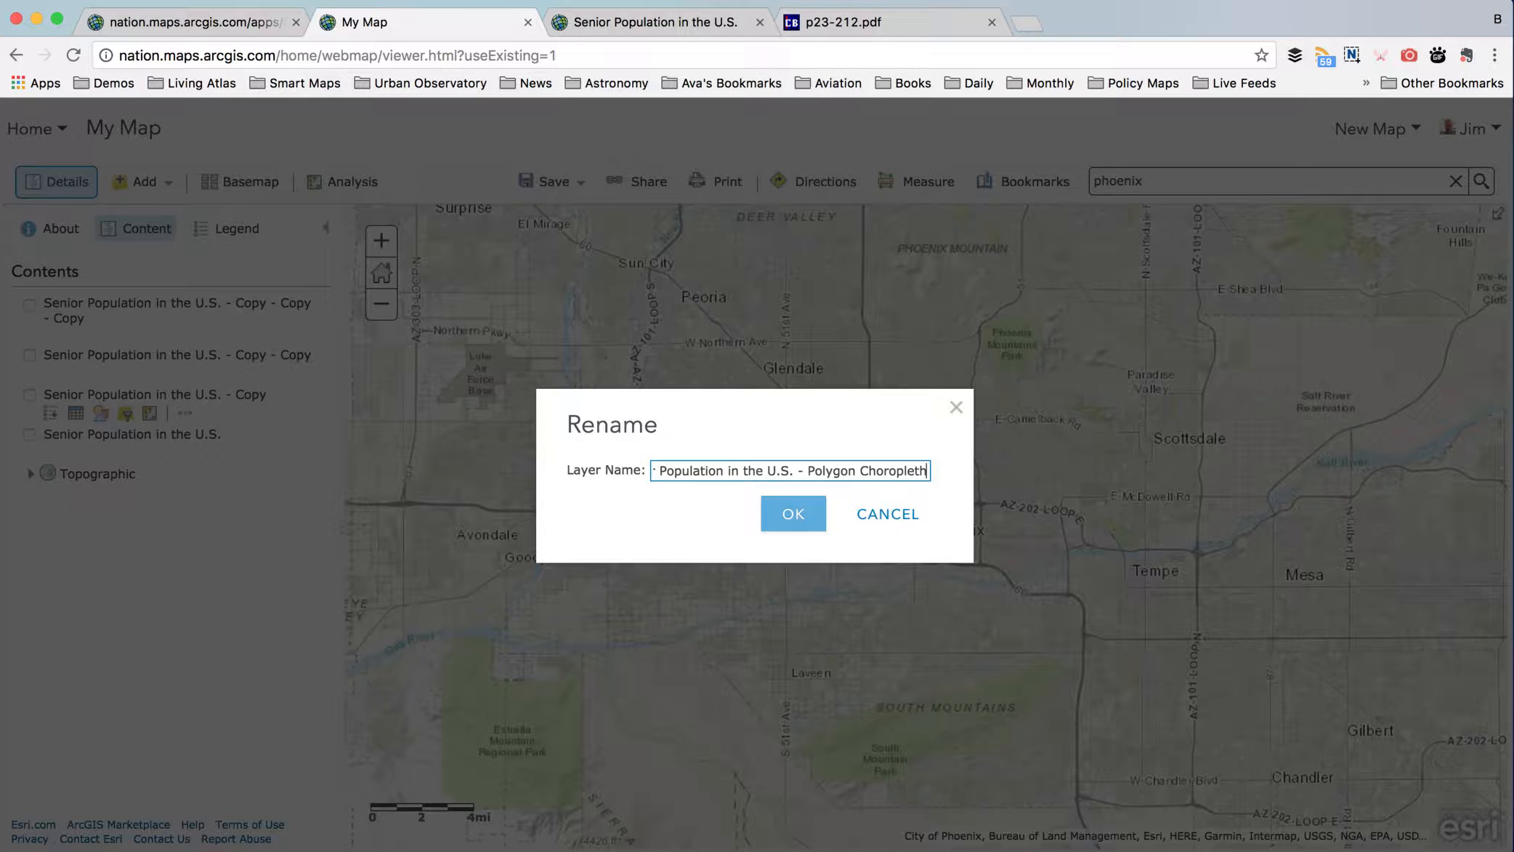
click(781, 514)
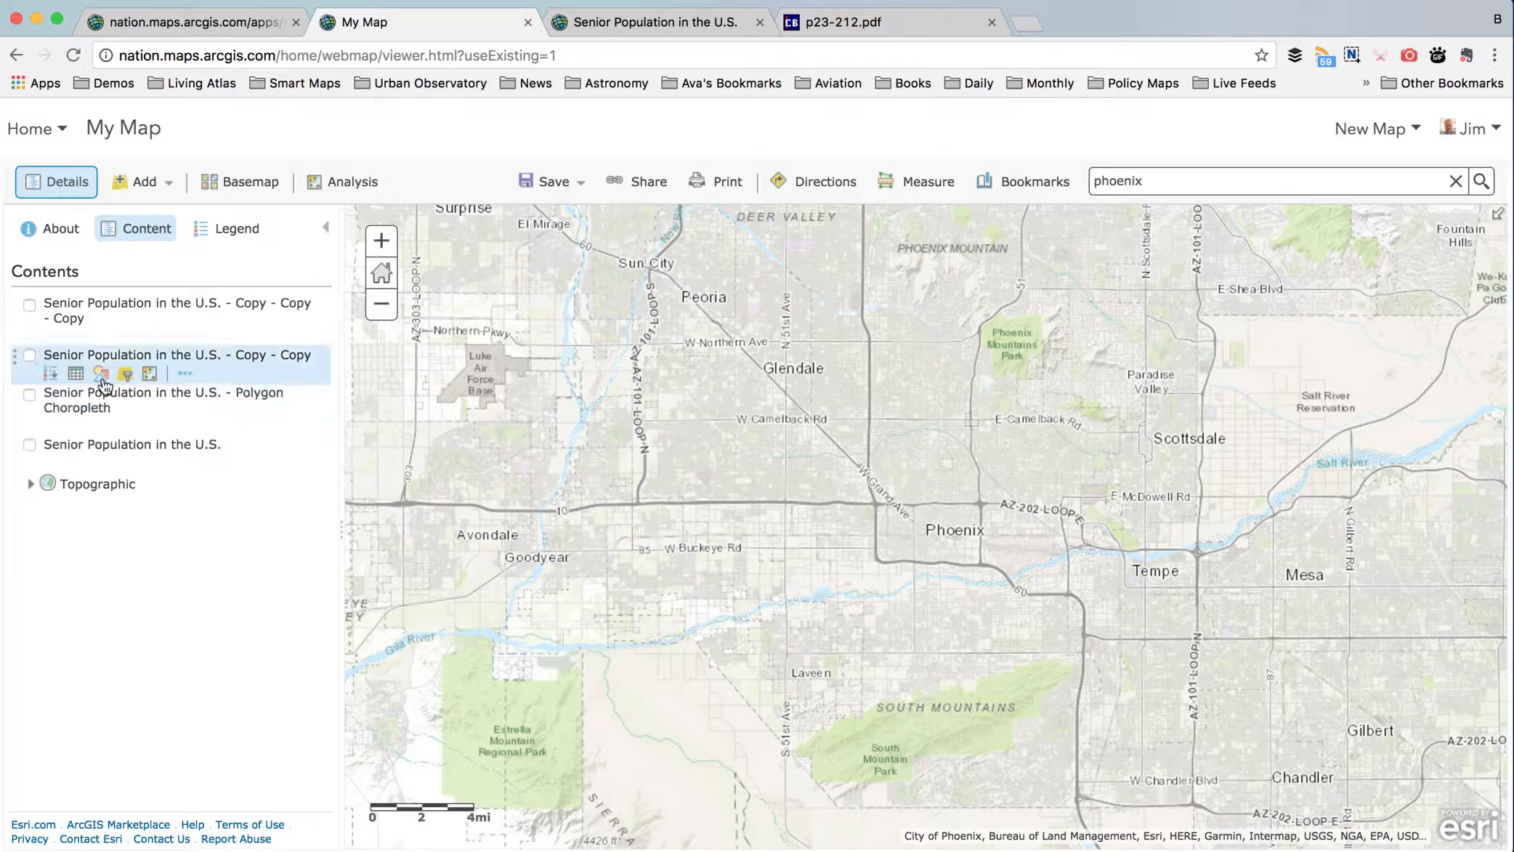
- Rename the second layer copy as Senior Population in the U.S. - Simple Size
click(184, 372)
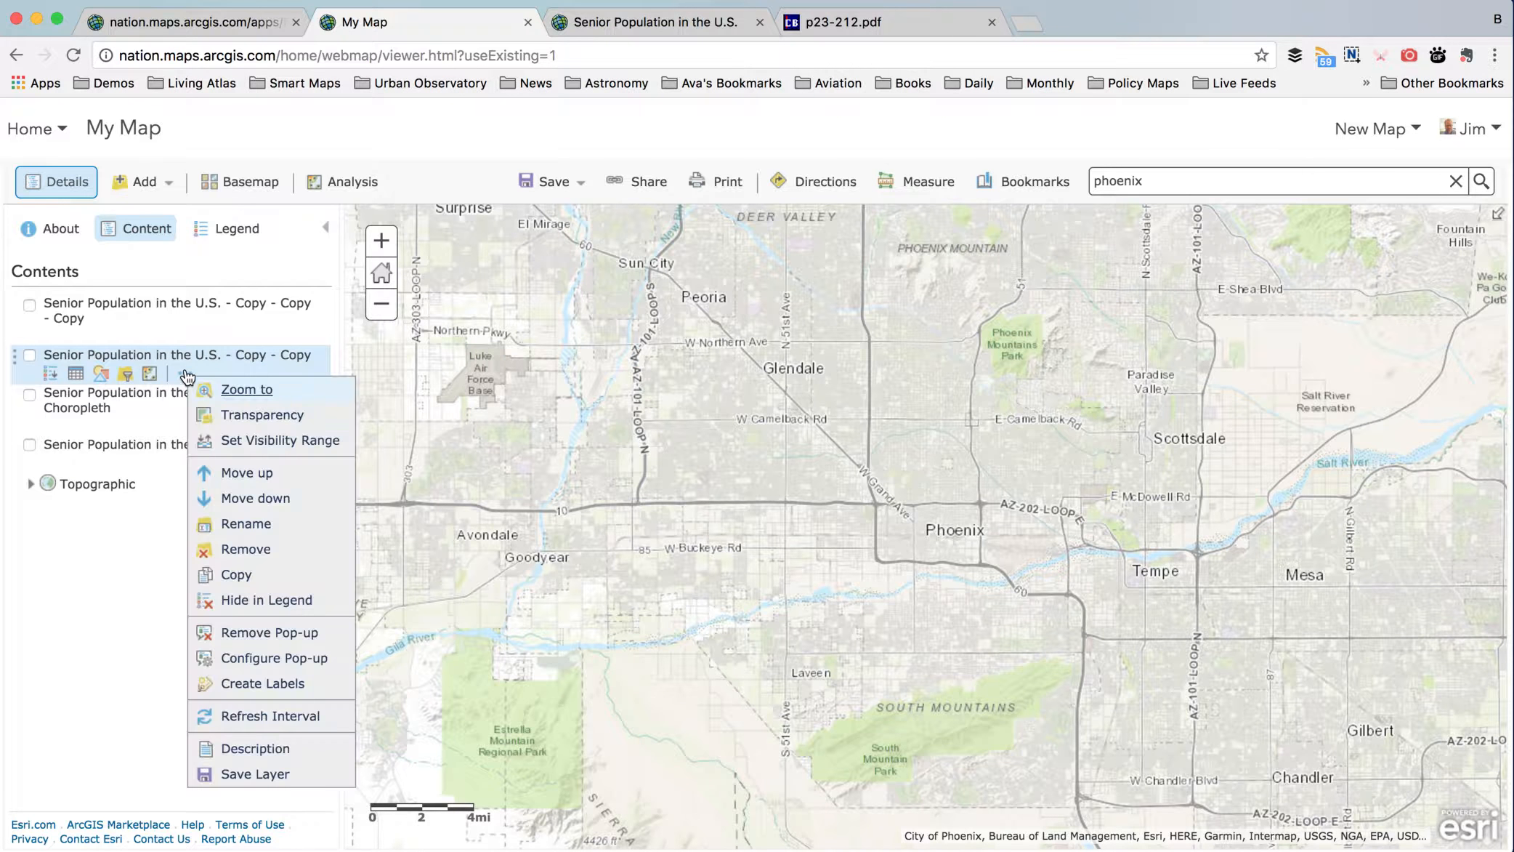
click(258, 536)
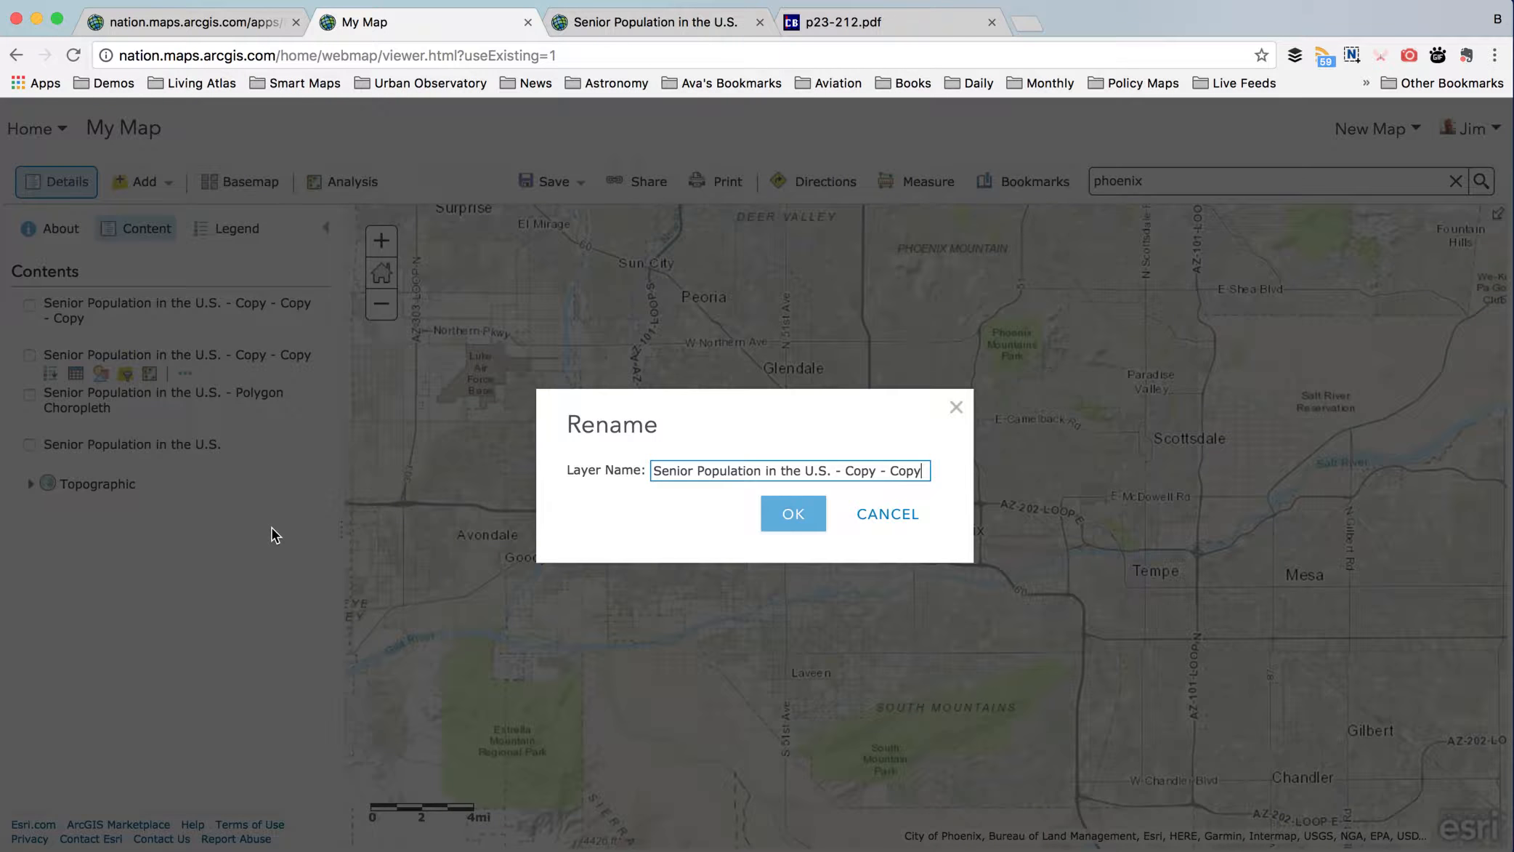
shift+click(845, 471)
text(Simple)
key(Return)
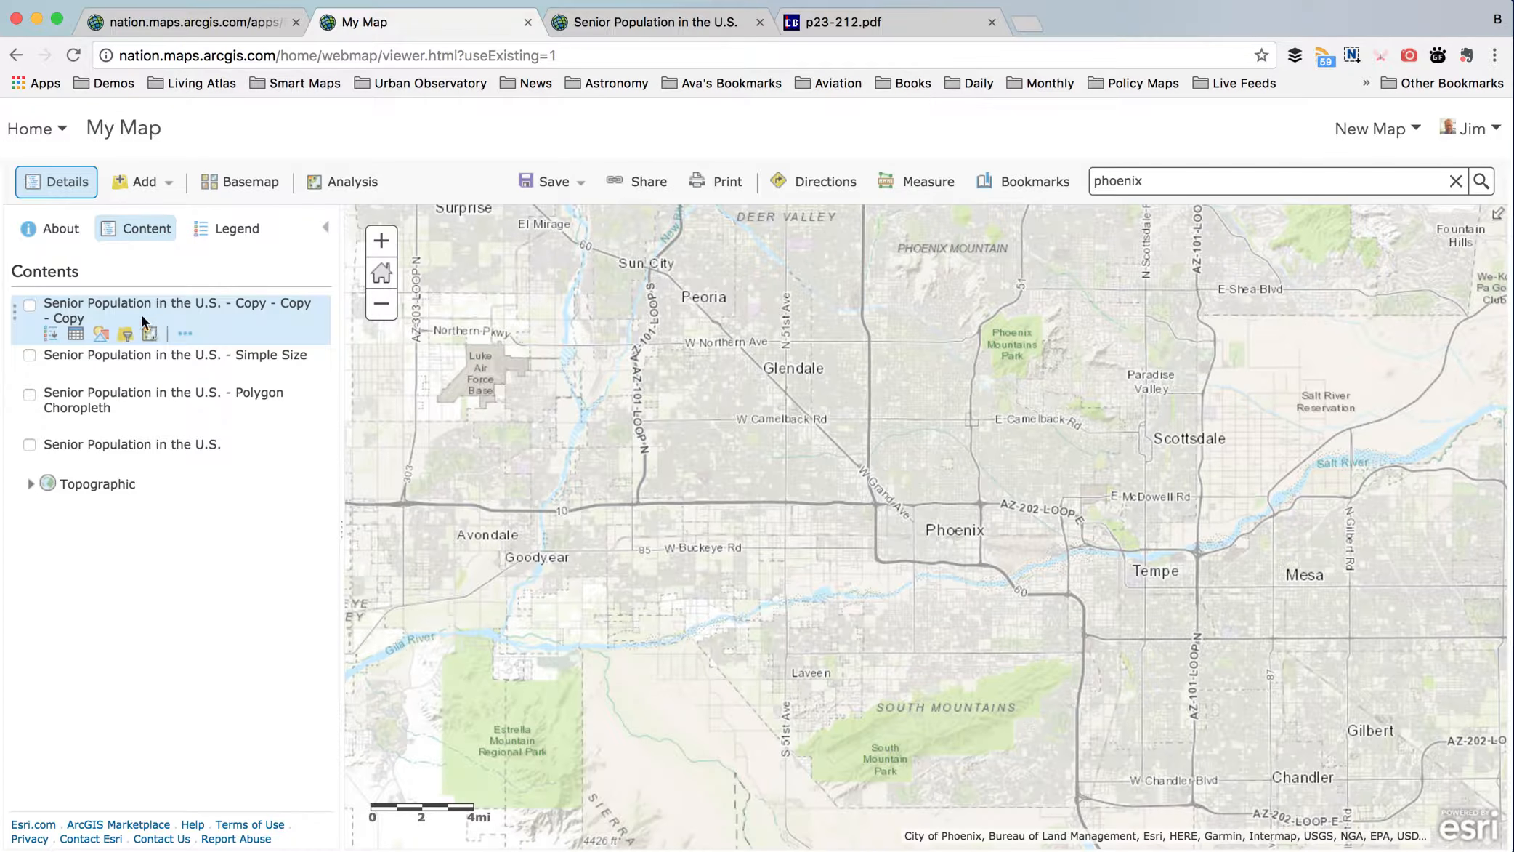
- Rename the third layer copy as Senior Population in the U.S. - Proportional Size with Transparency
click(179, 332)
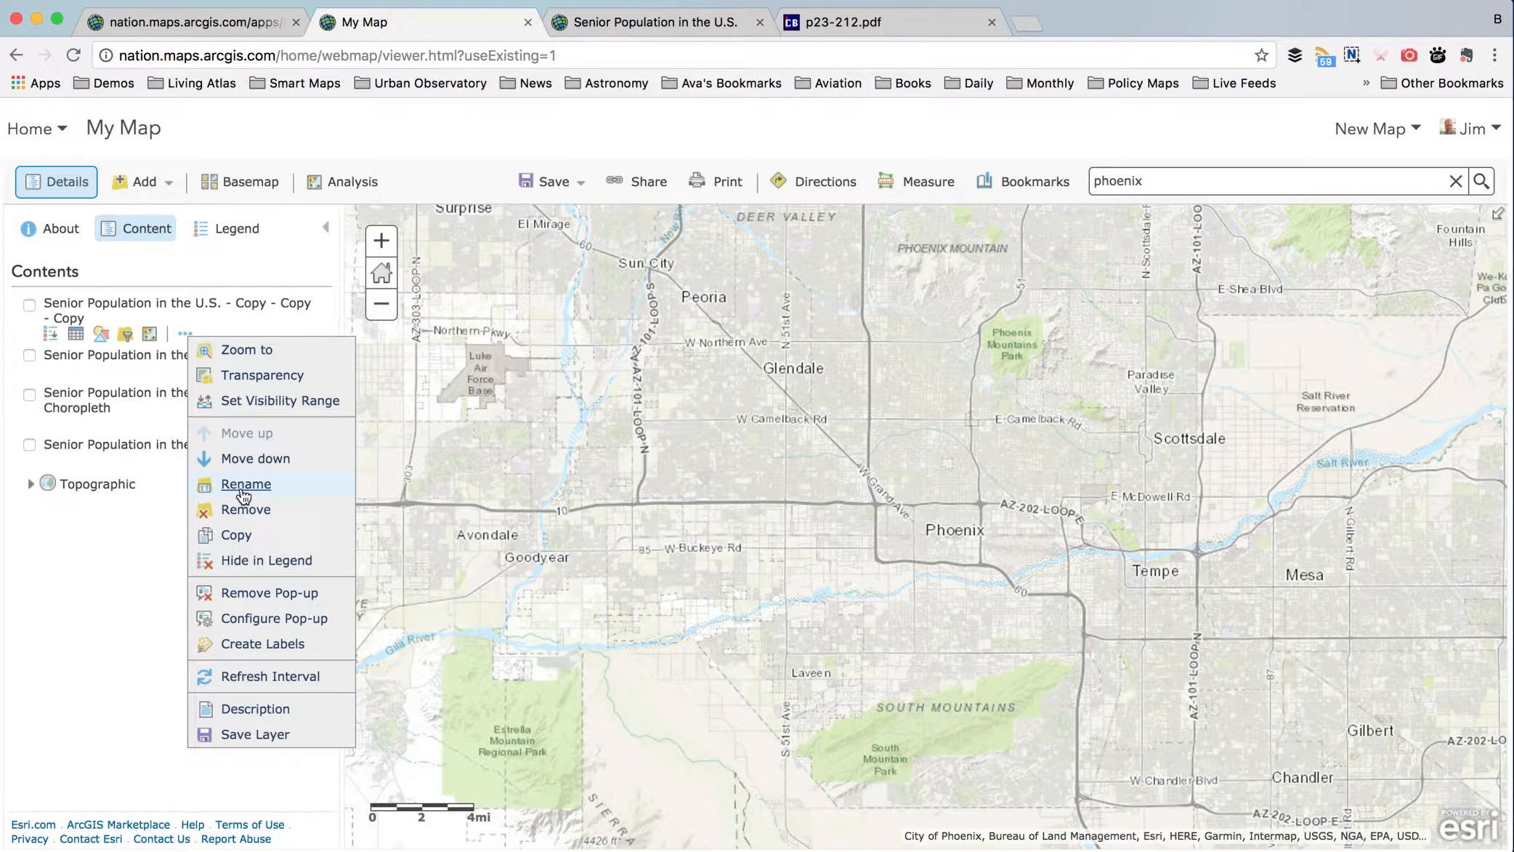
click(246, 486)
drag(798, 471, 803, 479)
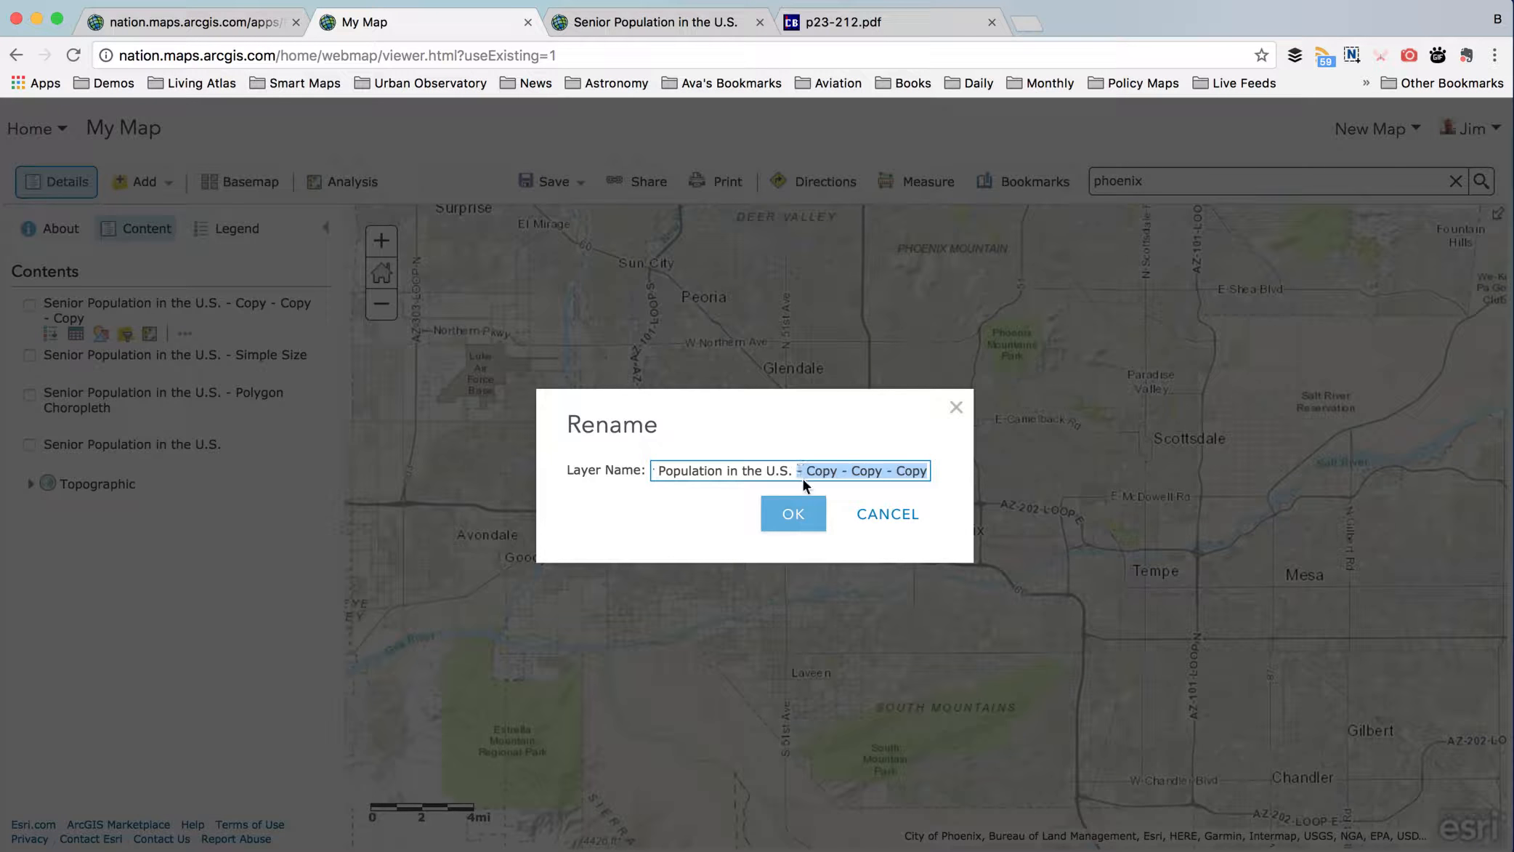
text(- Propo)
text(aional)
key(BackSpace)
key(BackSpace)
key(BackSpace)
key(BackSpace)
text(nal Size with Transparency)
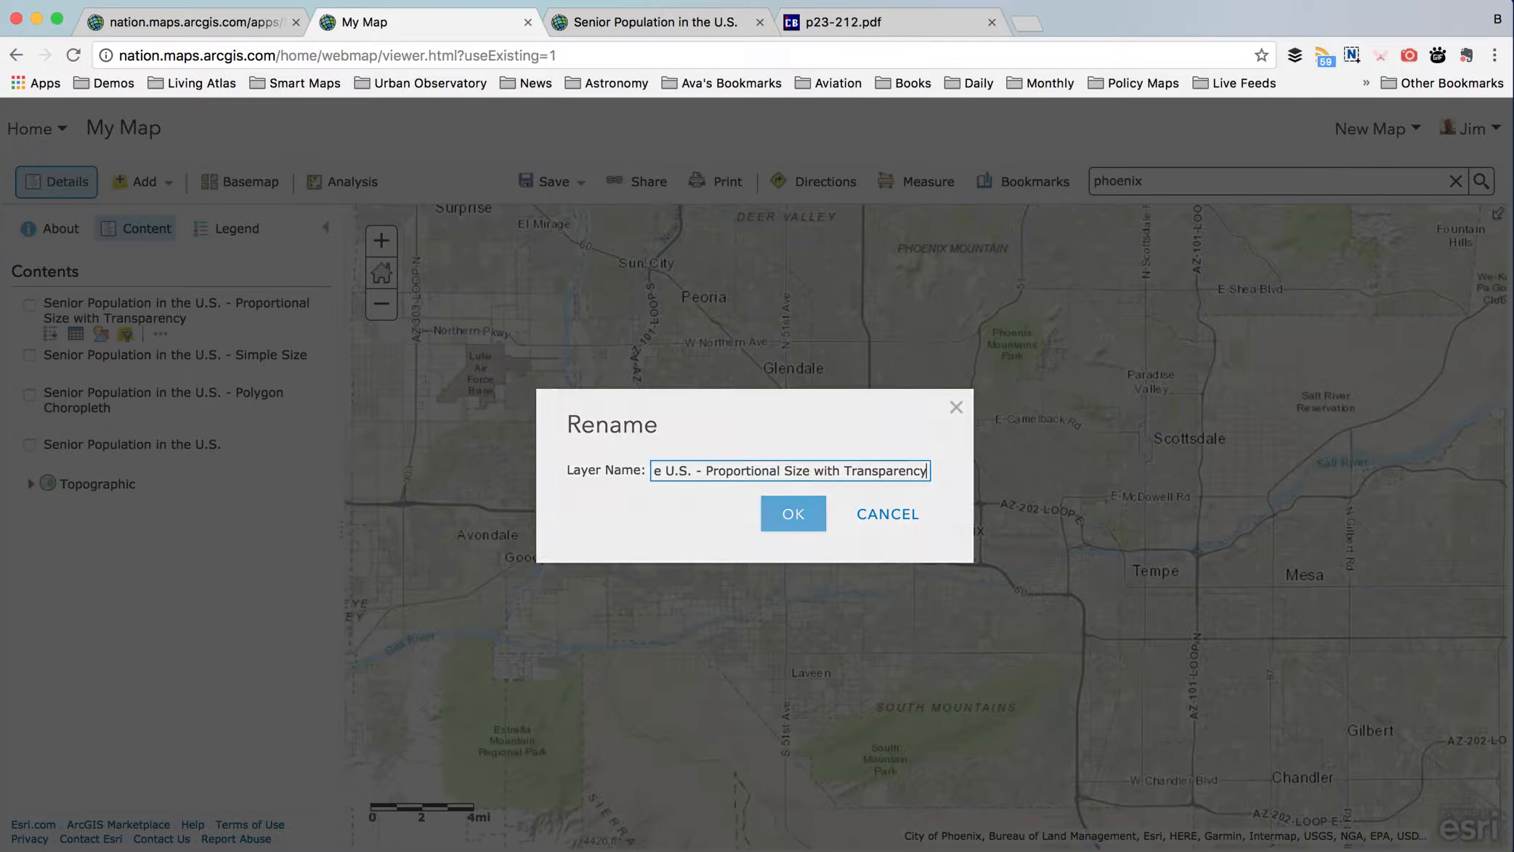
key(Return)
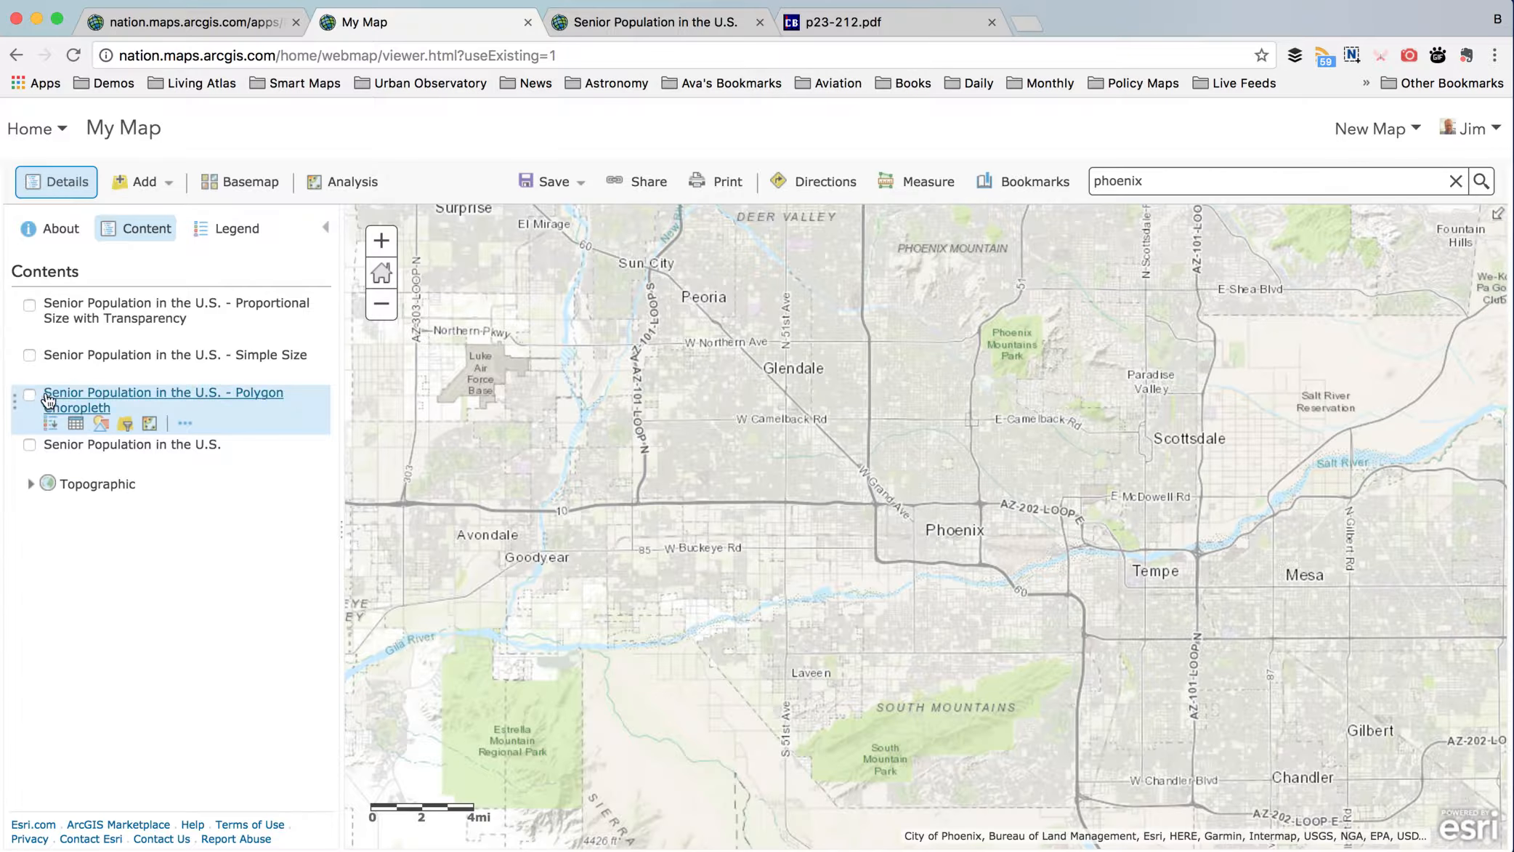
- Reset the Polygon Choropleth layer's style to show location only with a single symbol
click(101, 423)
click(175, 372)
scroll(188, 456, down, 5)
scroll(188, 455, up, 5)
click(149, 393)
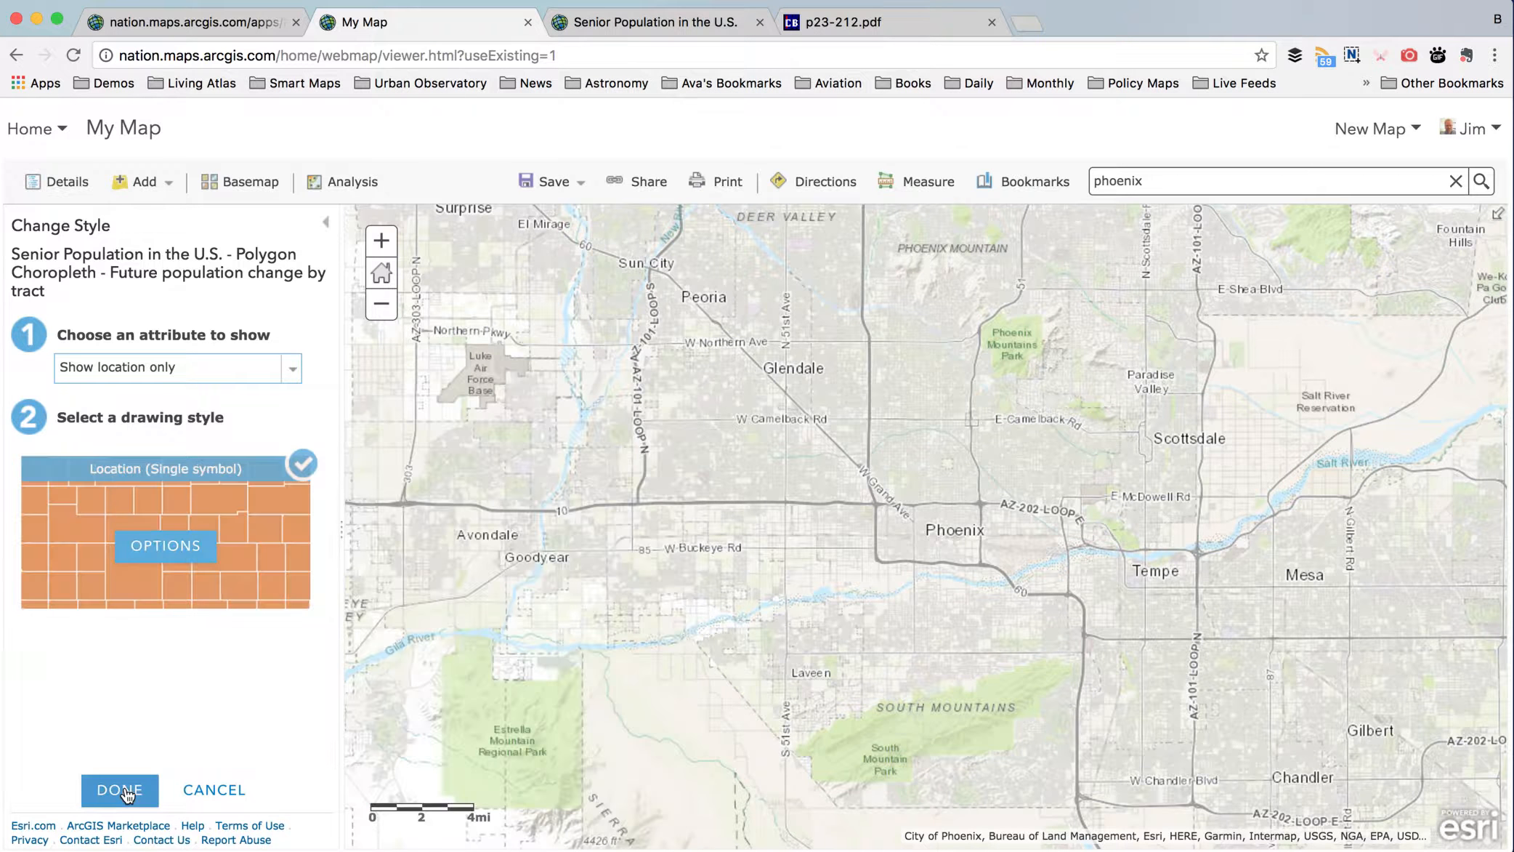
click(120, 790)
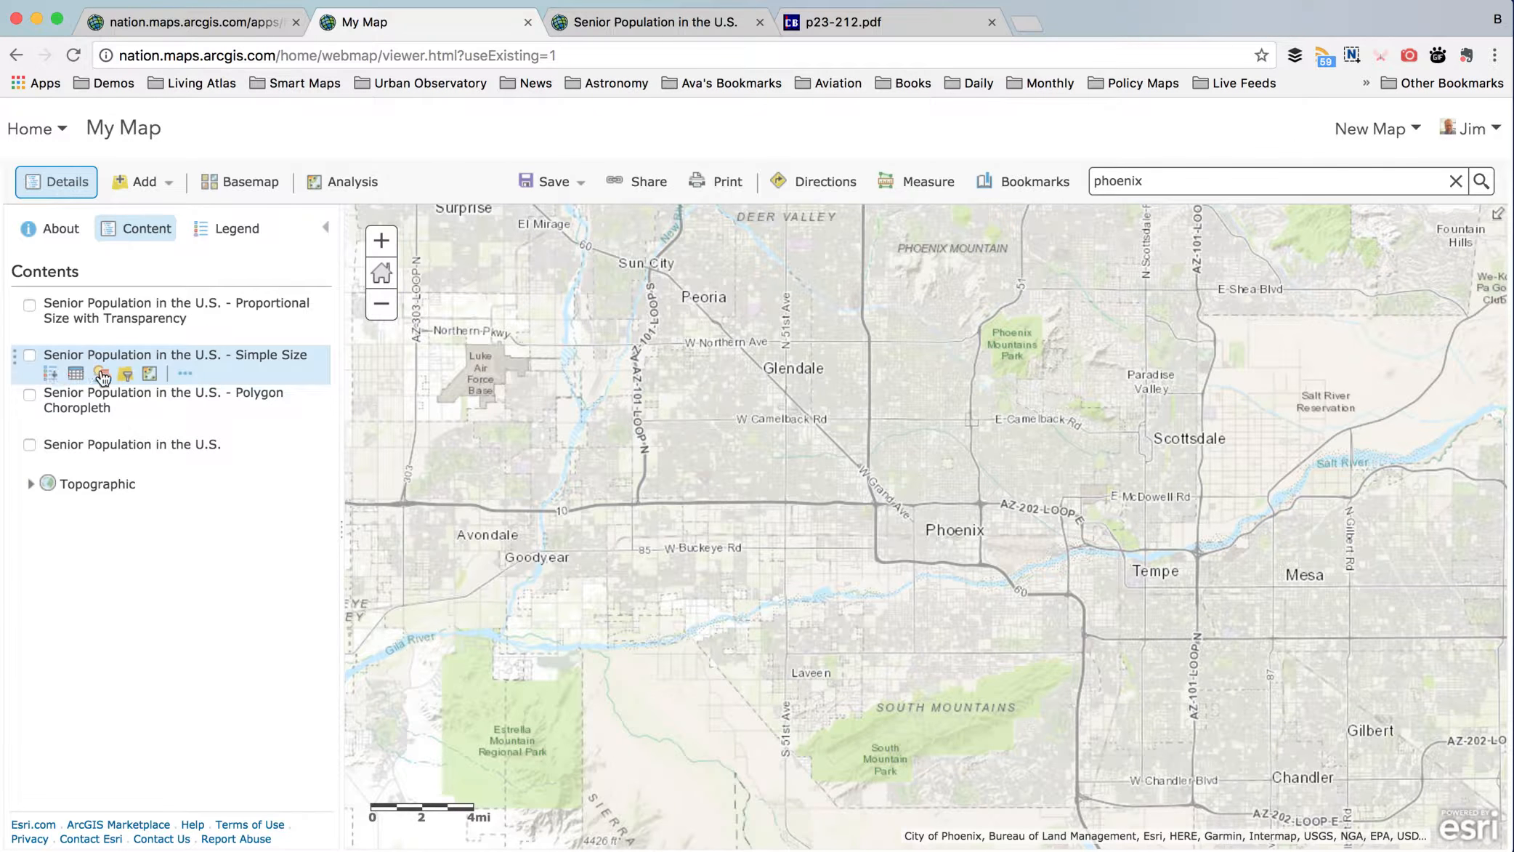
- Reset the Simple Size layer's style to show location only with a single symbol
click(104, 382)
click(164, 349)
scroll(153, 436, down, 4)
scroll(151, 427, up, 8)
click(121, 374)
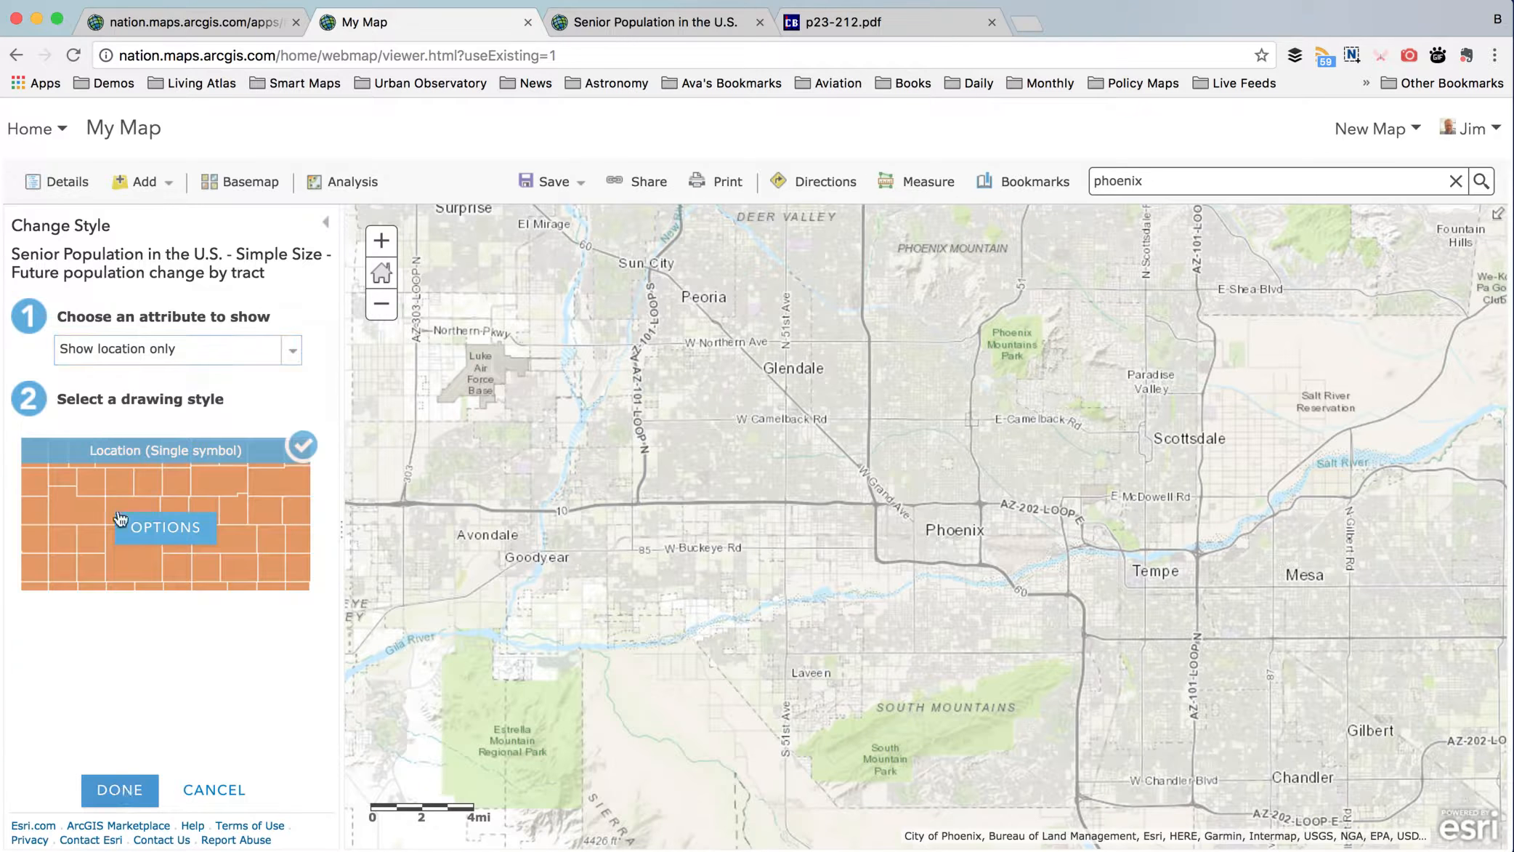
click(120, 789)
- Make the Proportional Size with Transparency layer visible and reset its style to show location only
click(30, 305)
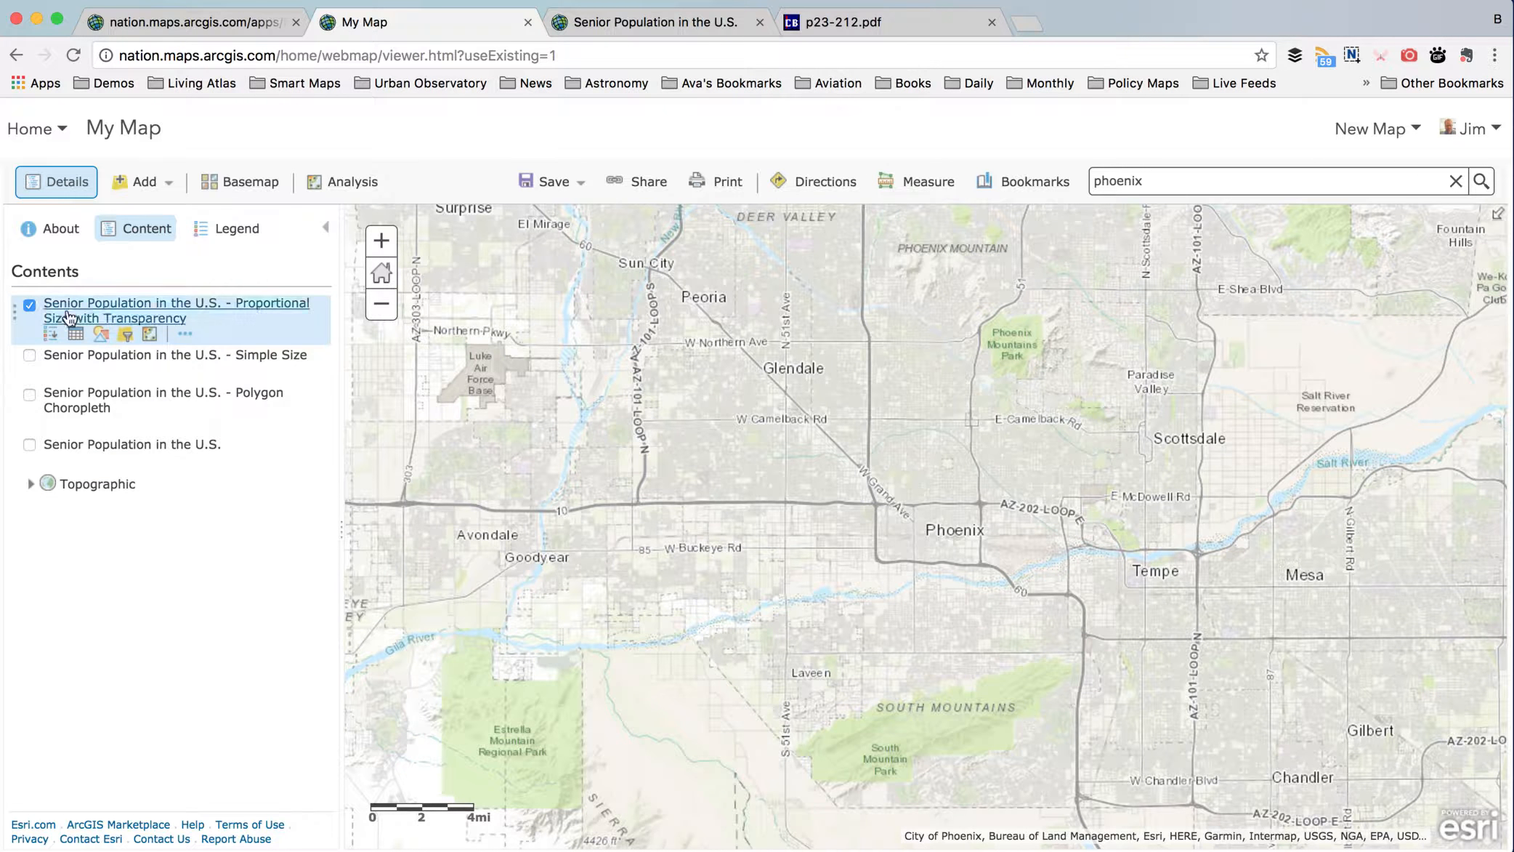
click(107, 334)
click(144, 371)
scroll(145, 386, up, 3)
click(154, 391)
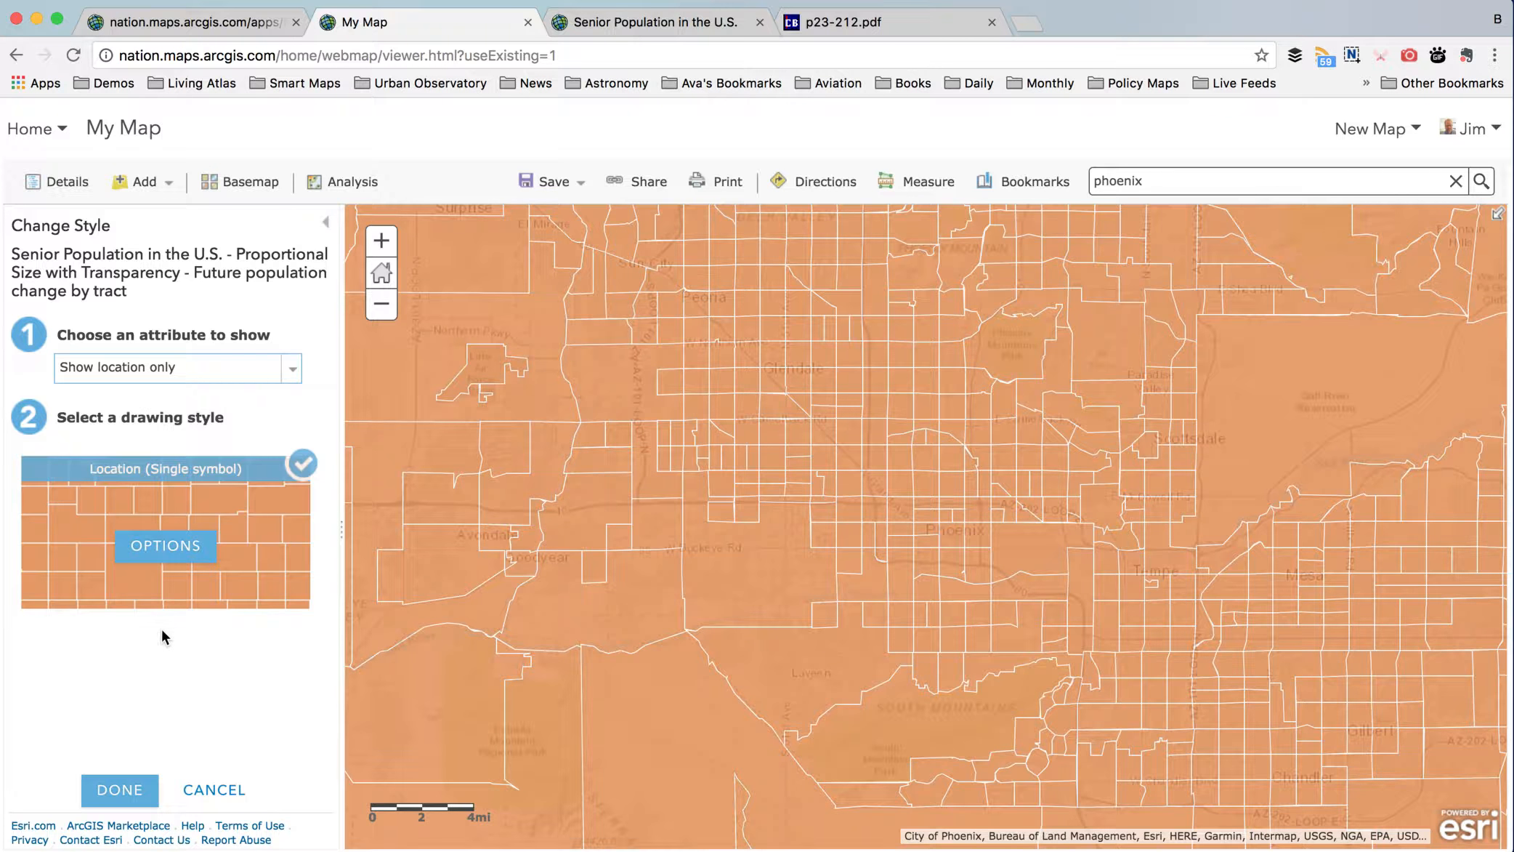
click(120, 789)
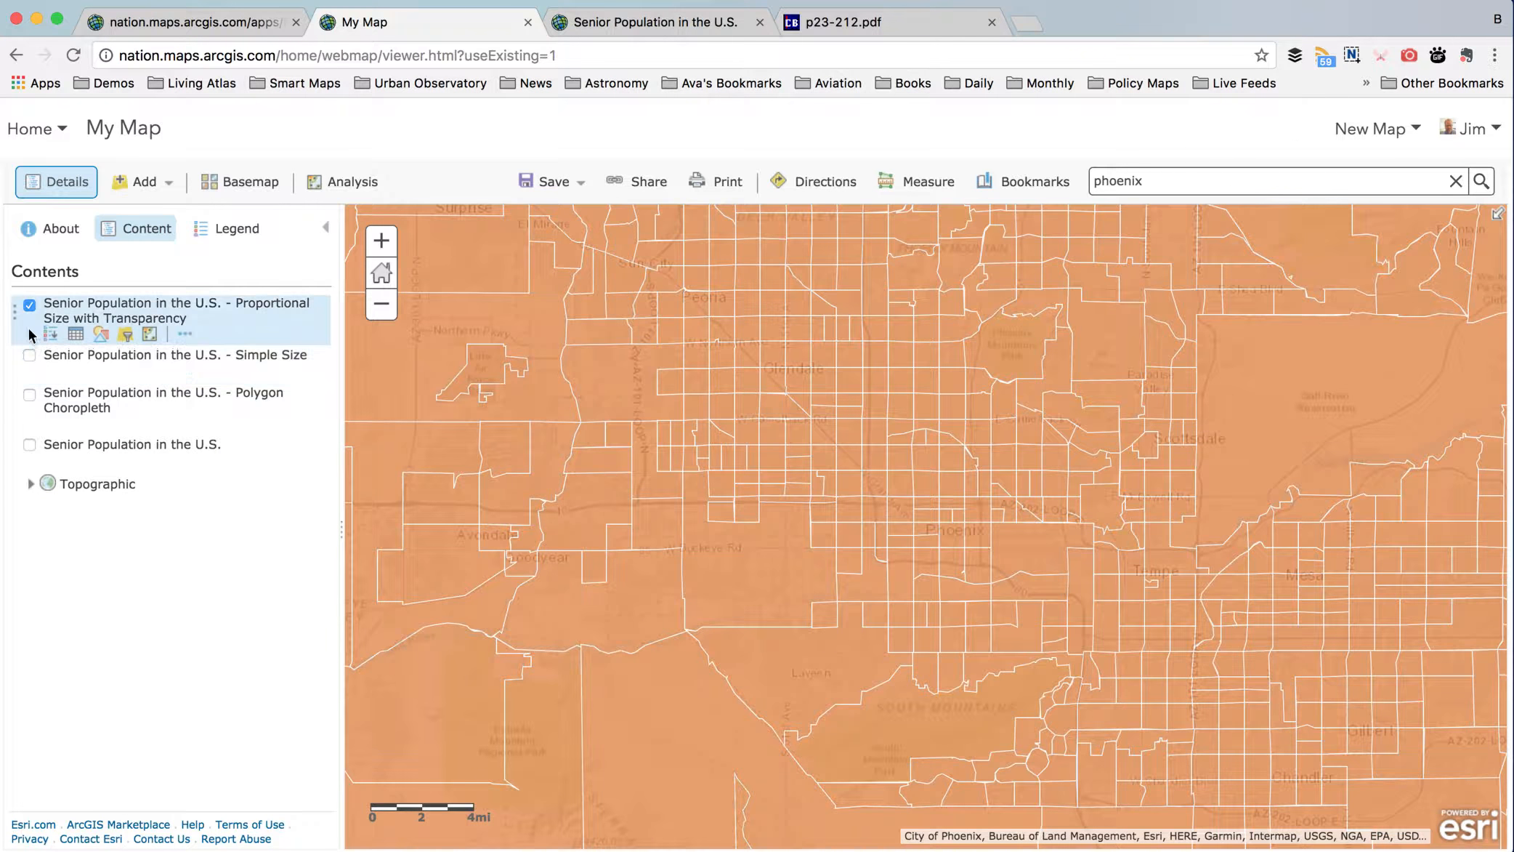
- Hide the Proportional Size with Transparency layer and, after briefly viewing the original layer, show only the Polygon Choropleth layer
click(29, 304)
click(29, 446)
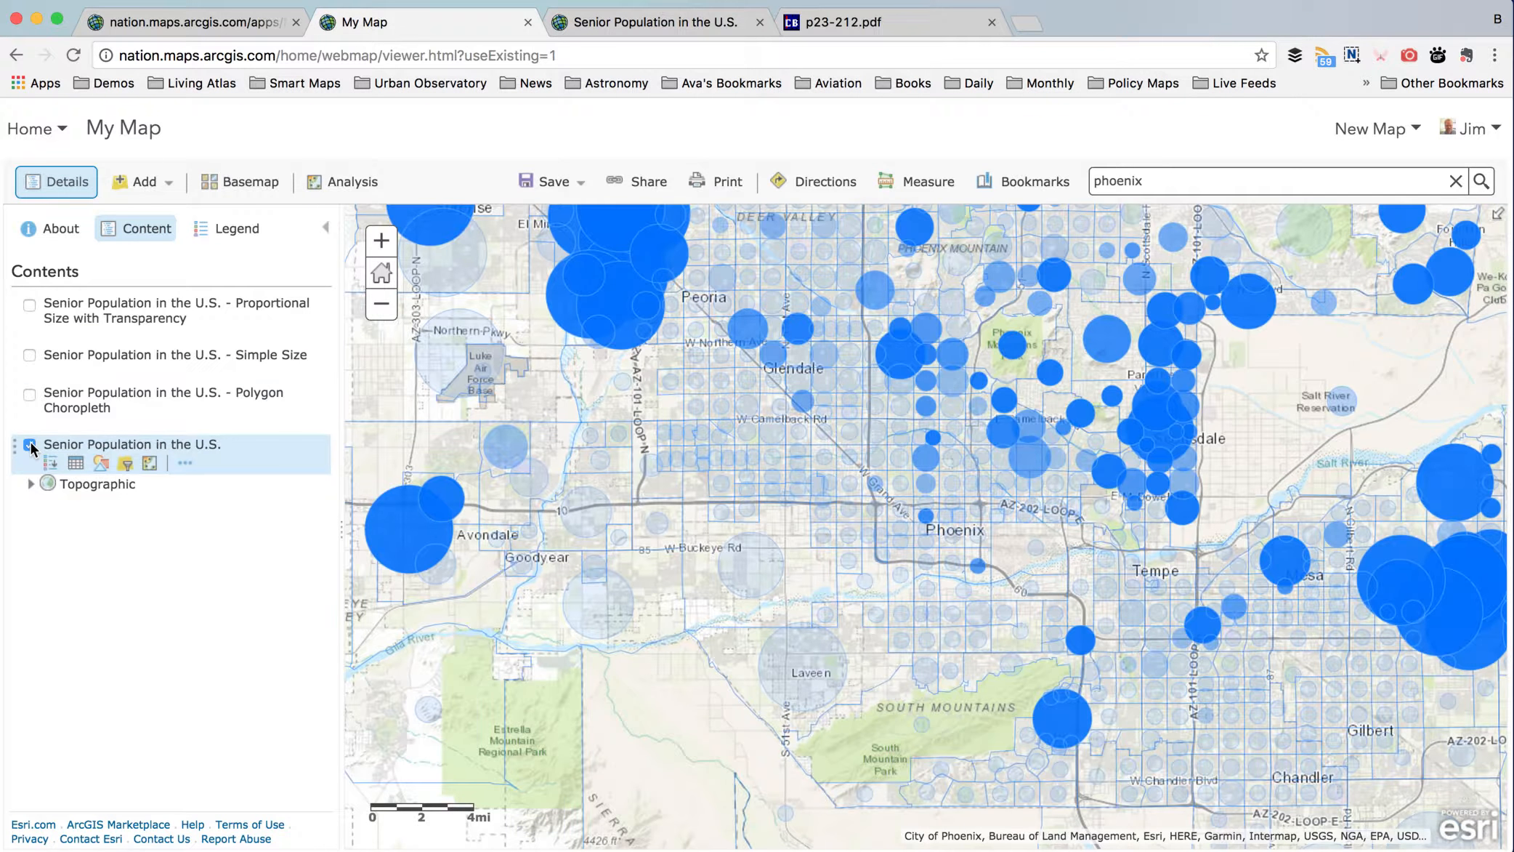
click(30, 445)
click(29, 394)
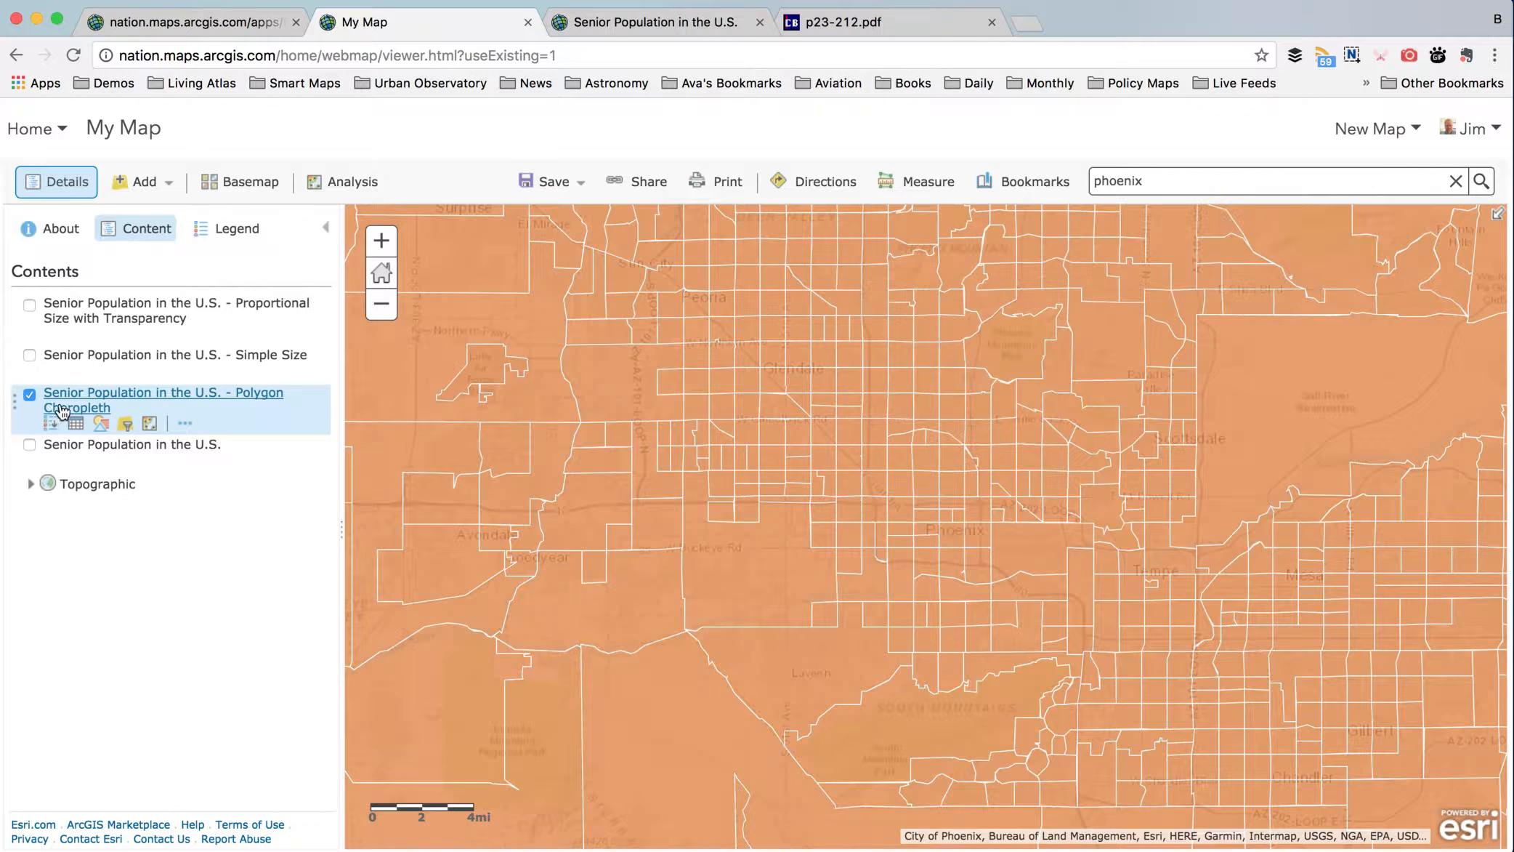
- Style the Polygon Choropleth layer by 2010 Population 65+ Years Old using Counts and Amounts (Color)
click(101, 426)
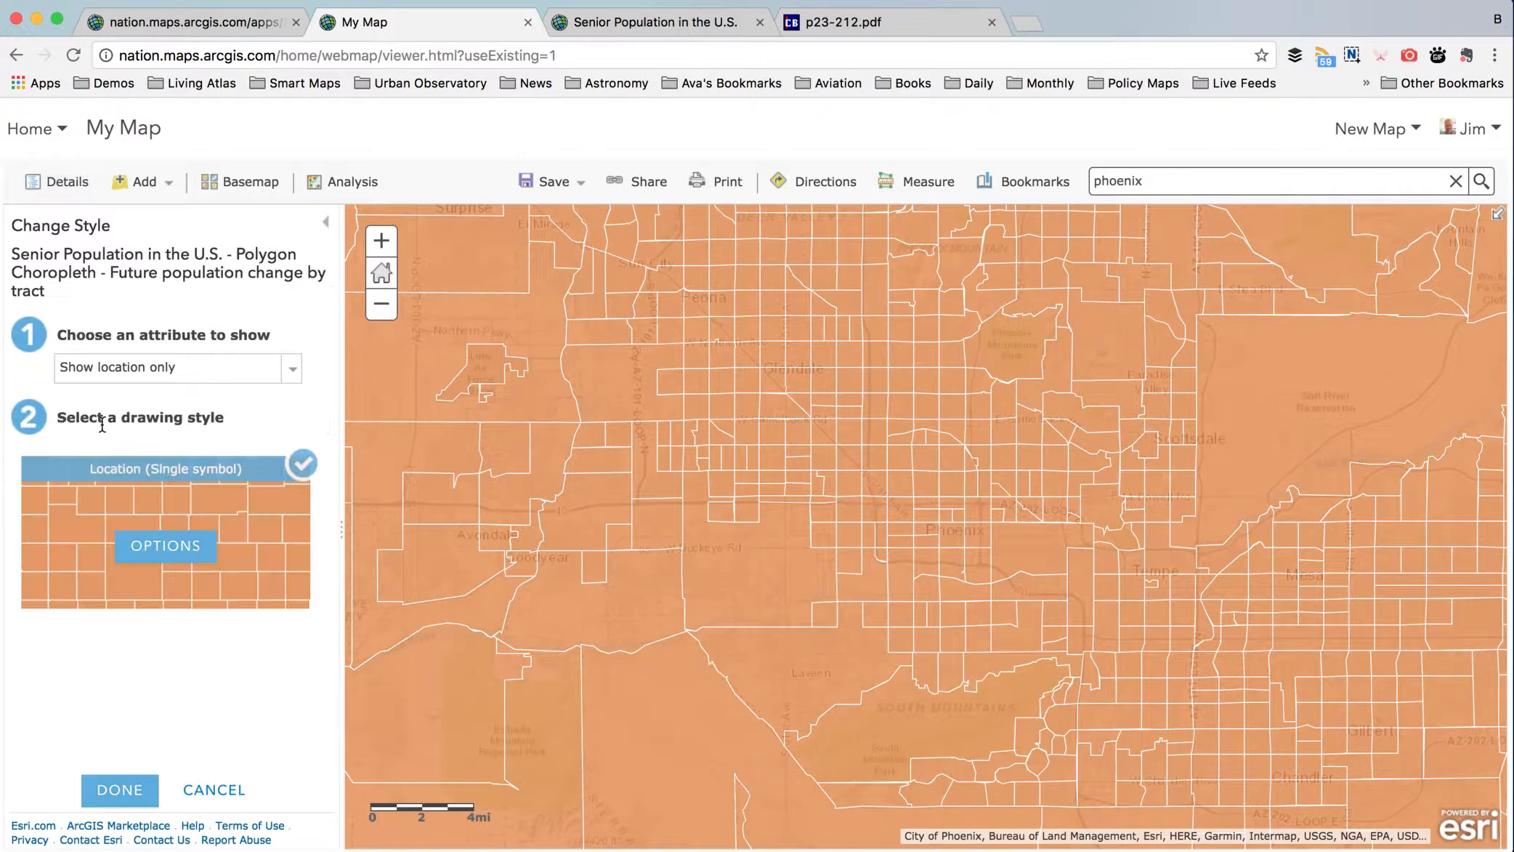
click(173, 369)
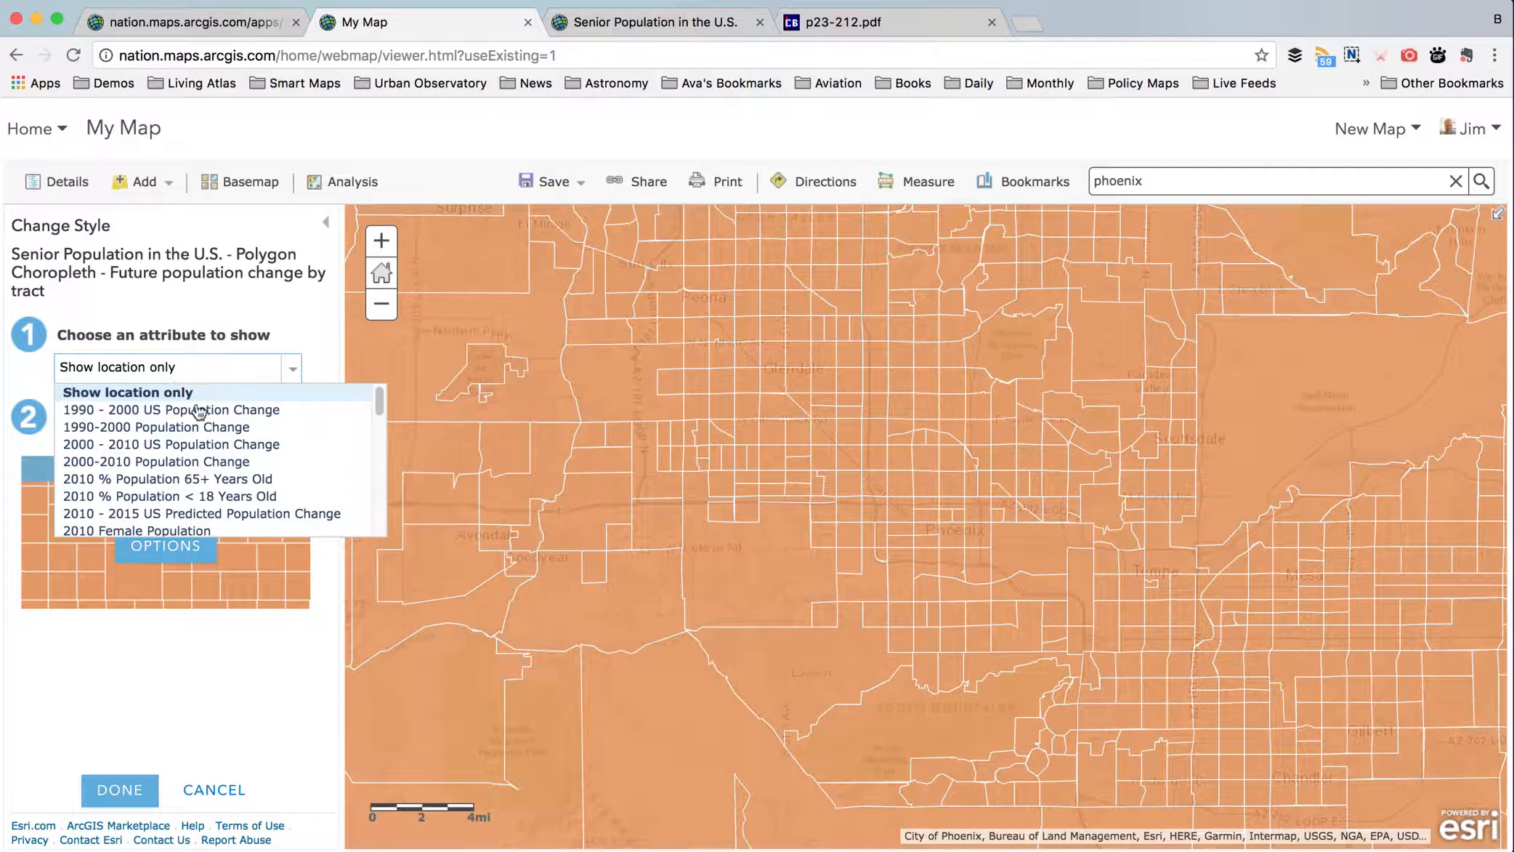
scroll(266, 474, down, 3)
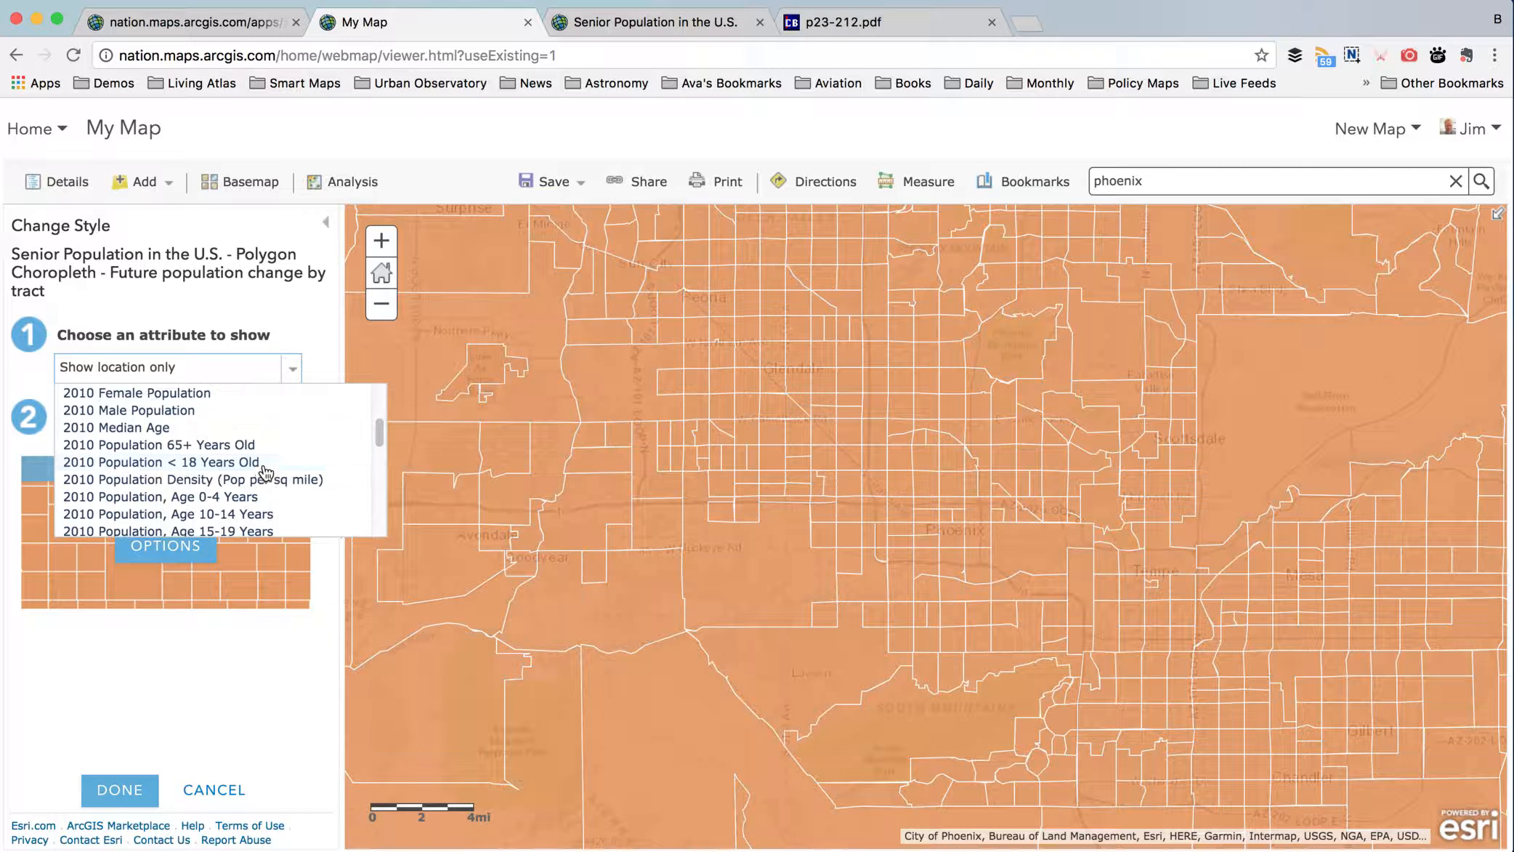
click(155, 446)
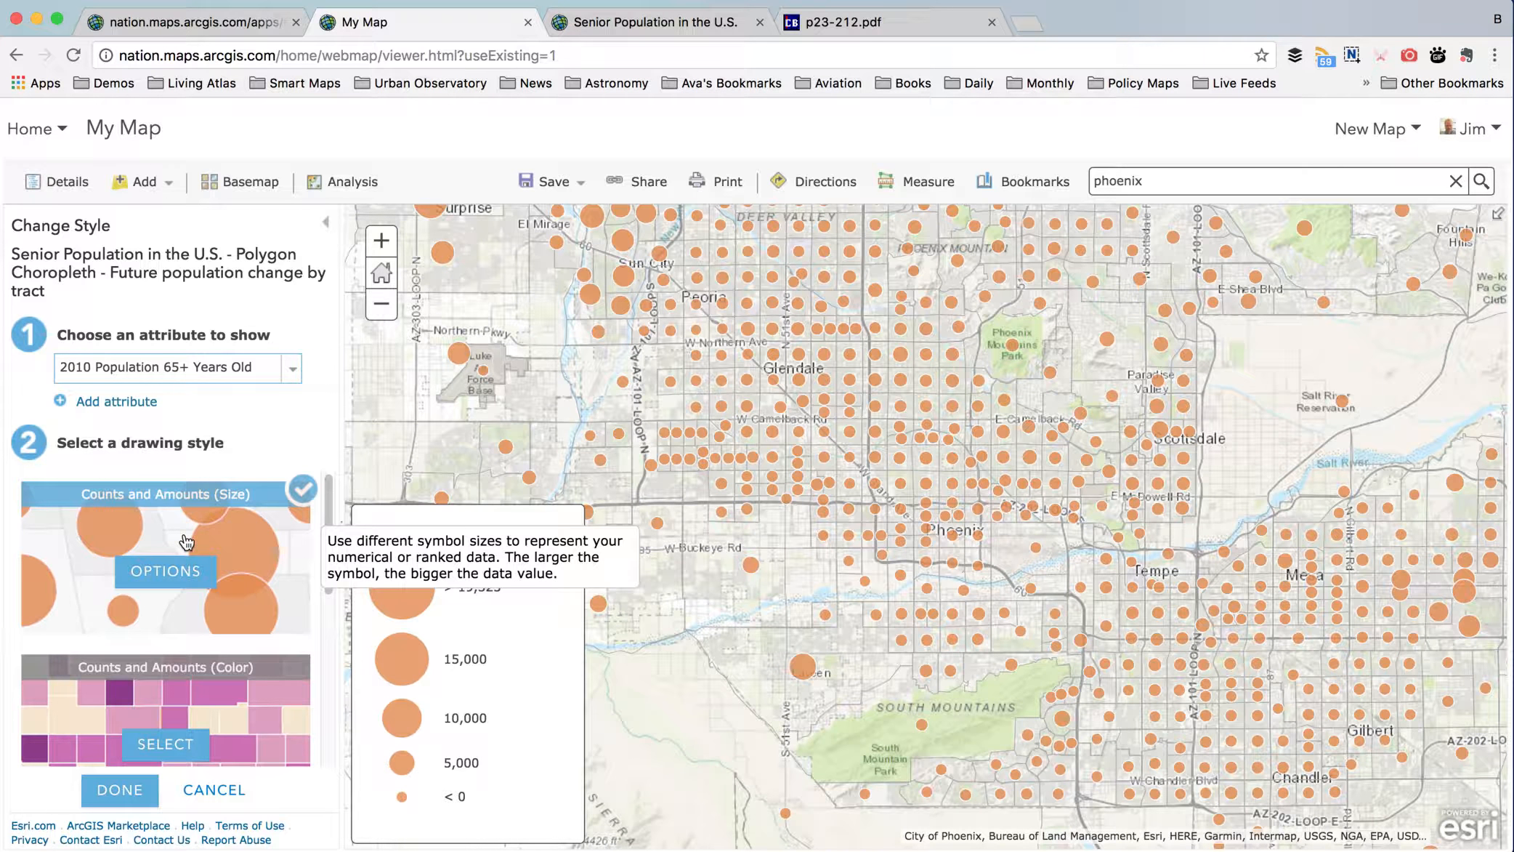
click(167, 743)
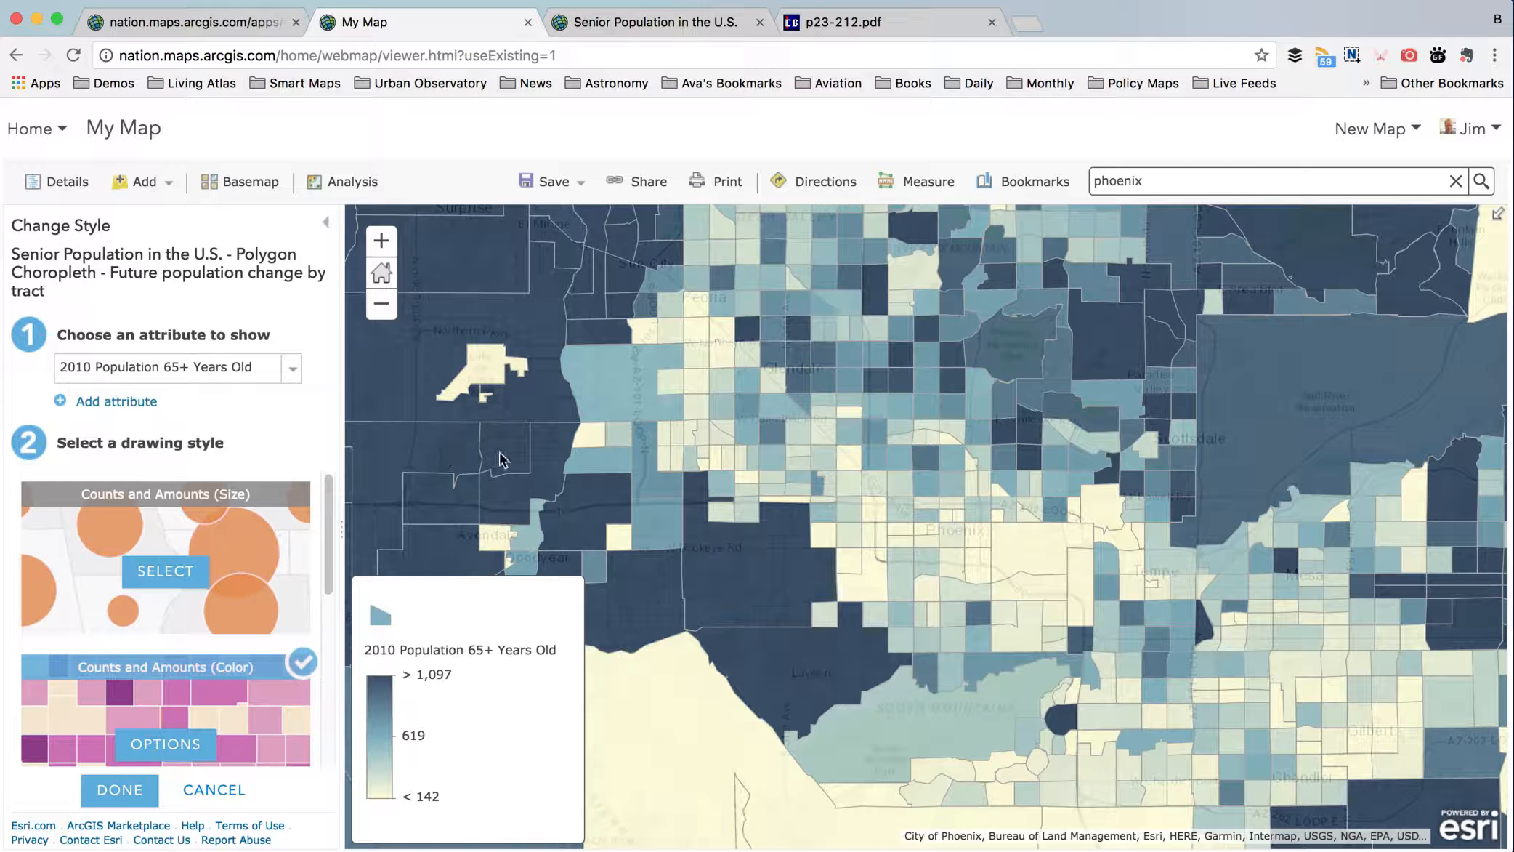
- Inspect the senior population pop-ups of the large dark tract west of Phoenix and a small light tract north of it
click(731, 572)
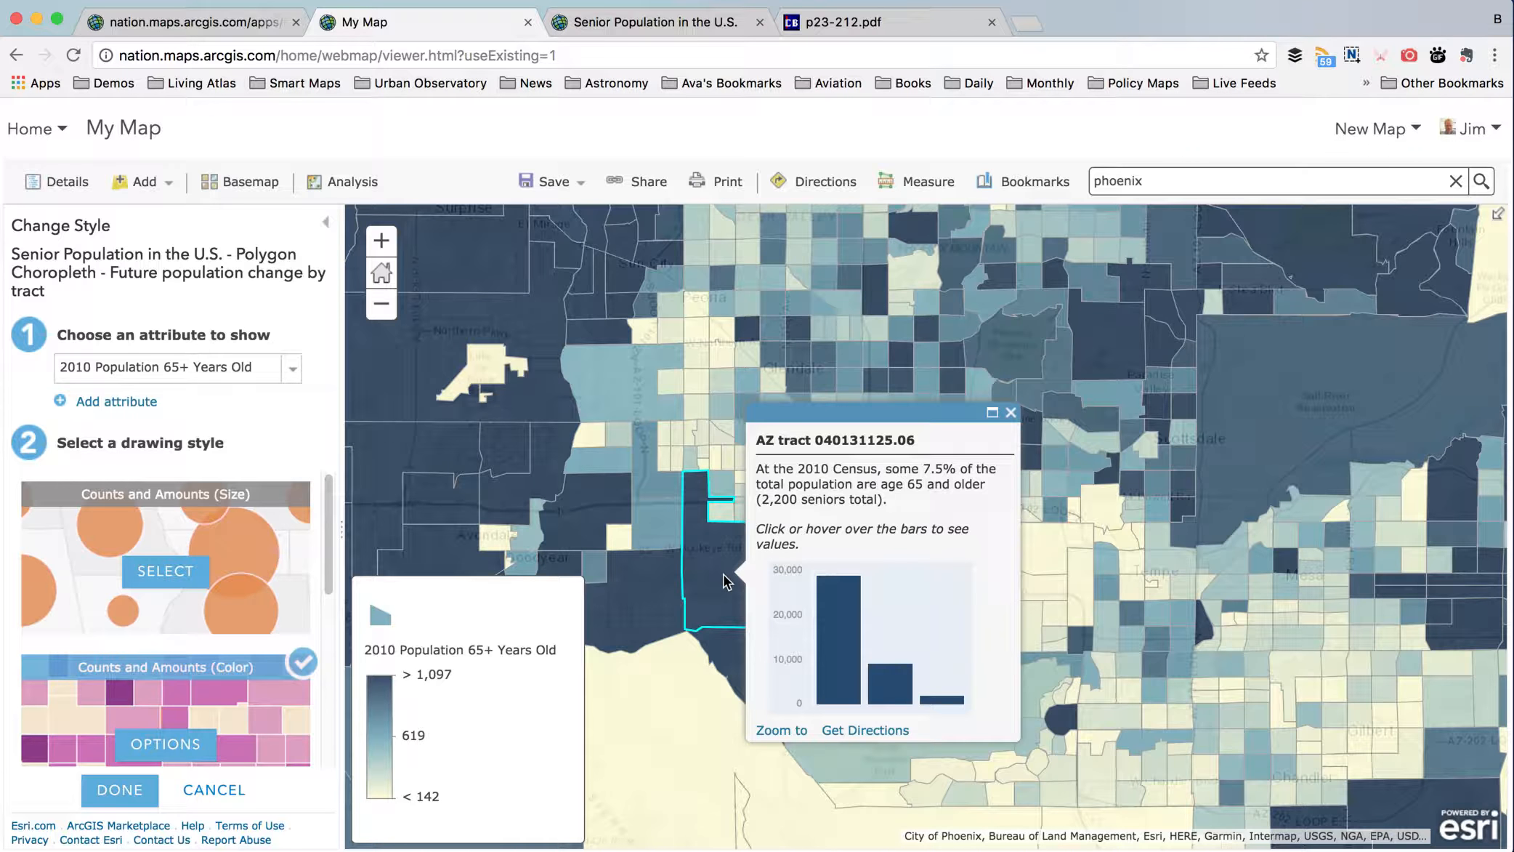
click(1012, 414)
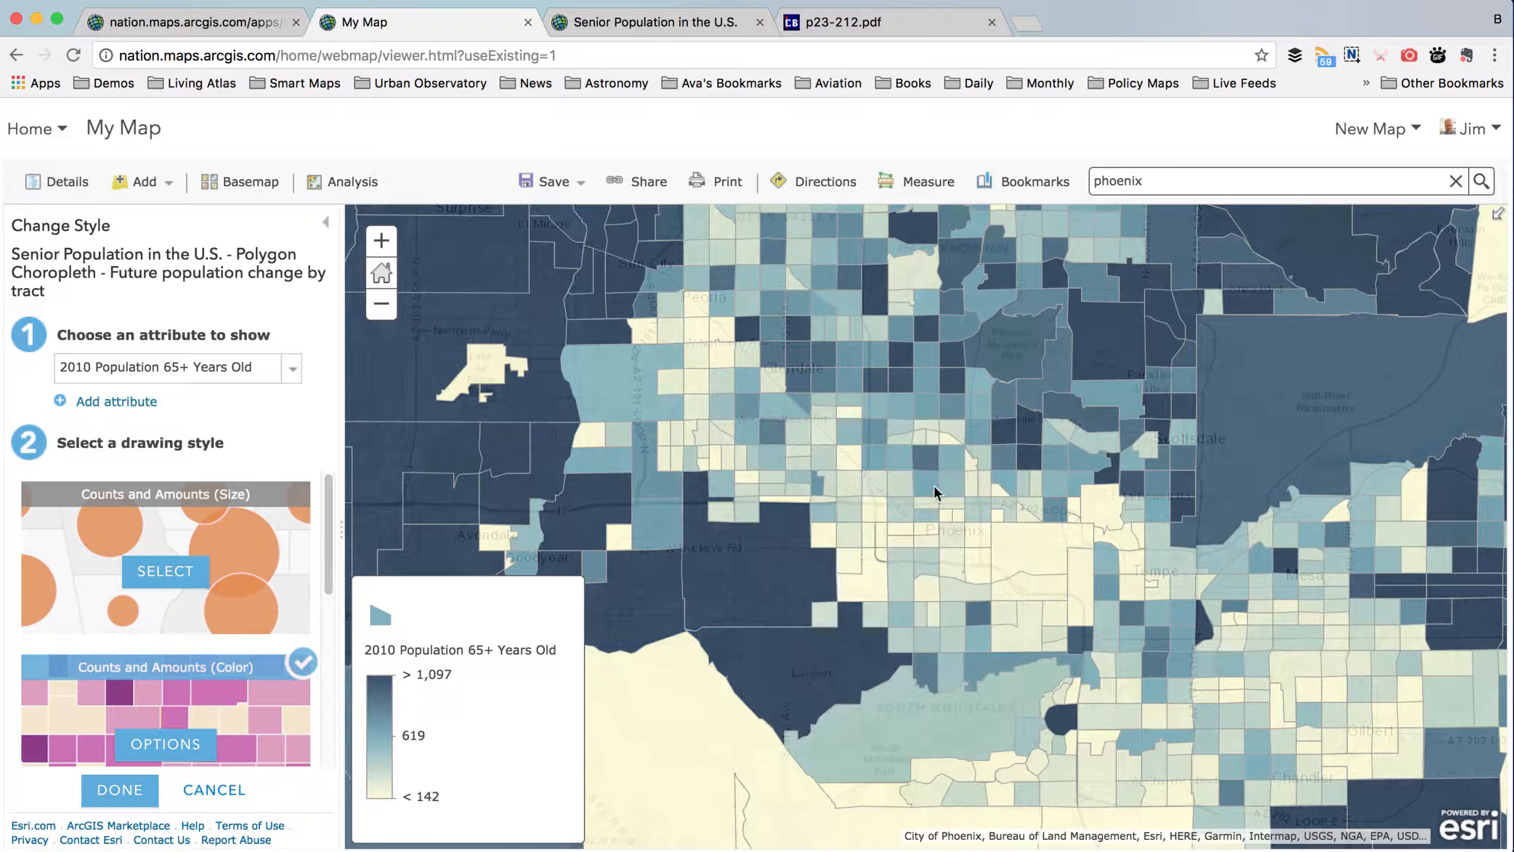
click(759, 570)
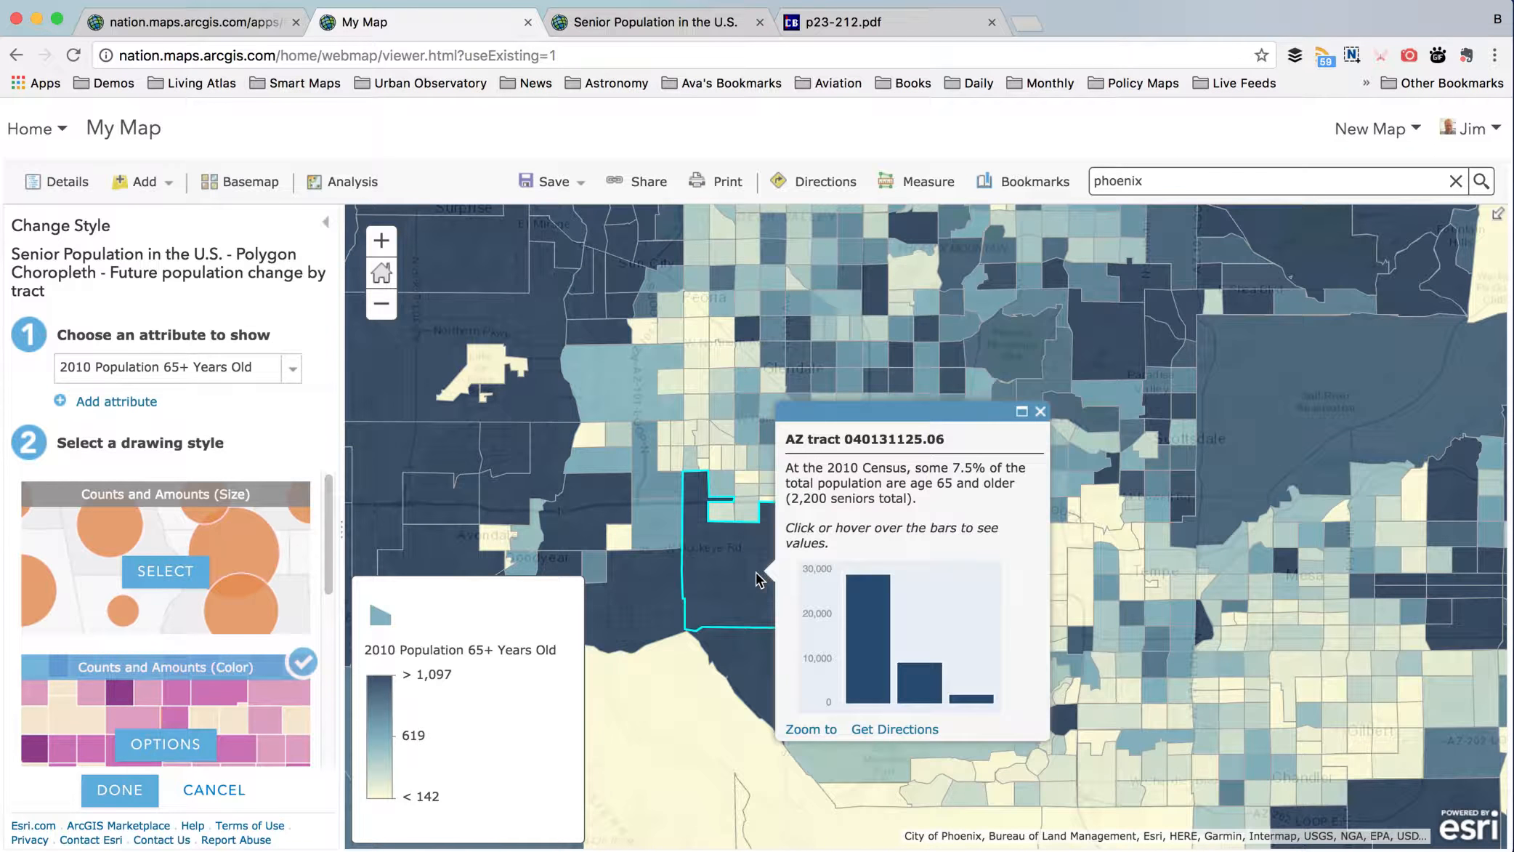
click(705, 460)
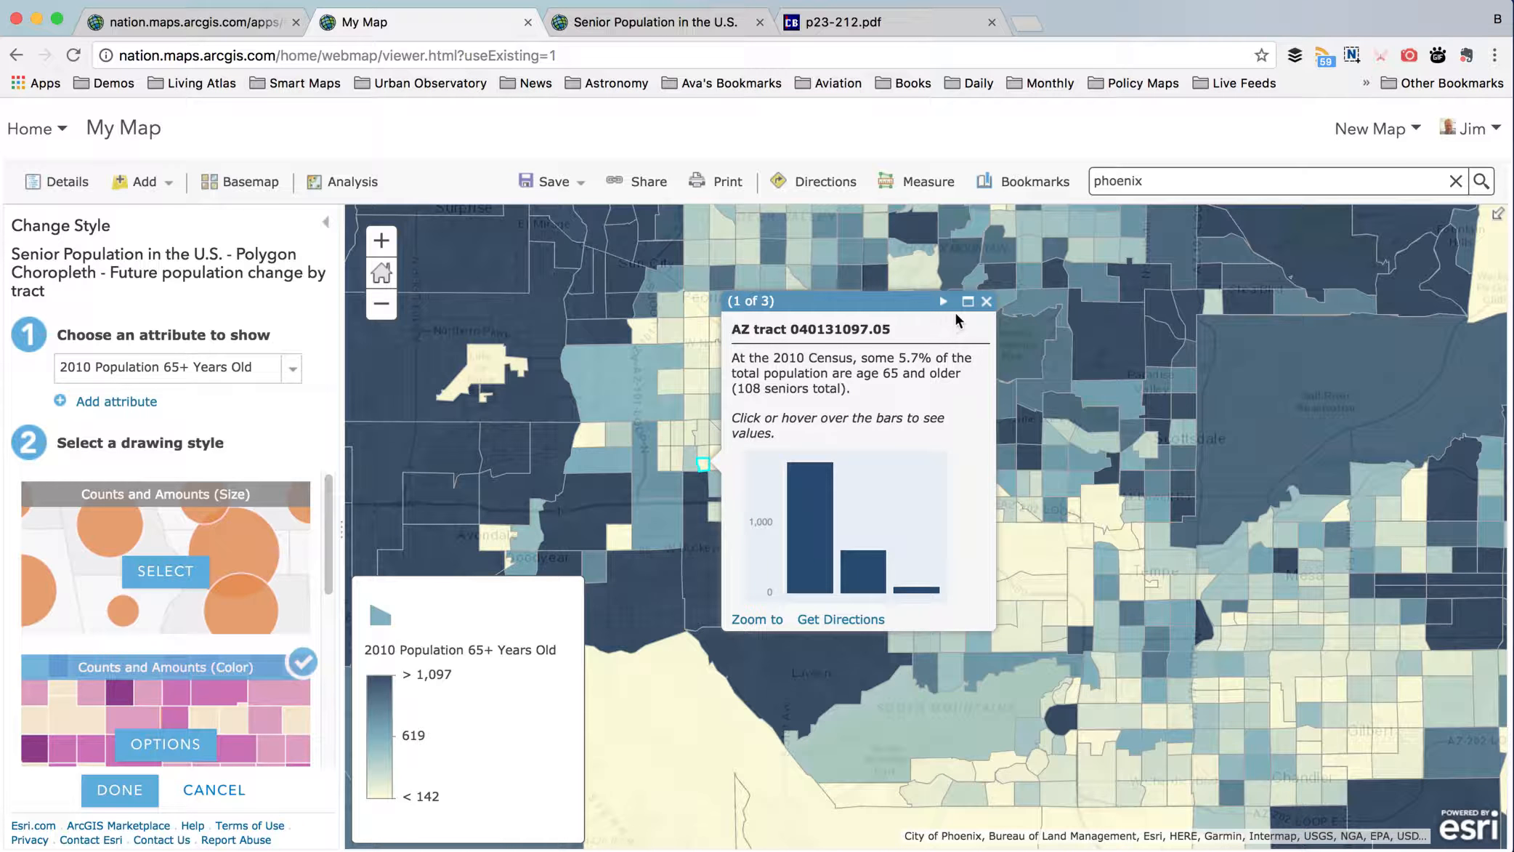
click(986, 301)
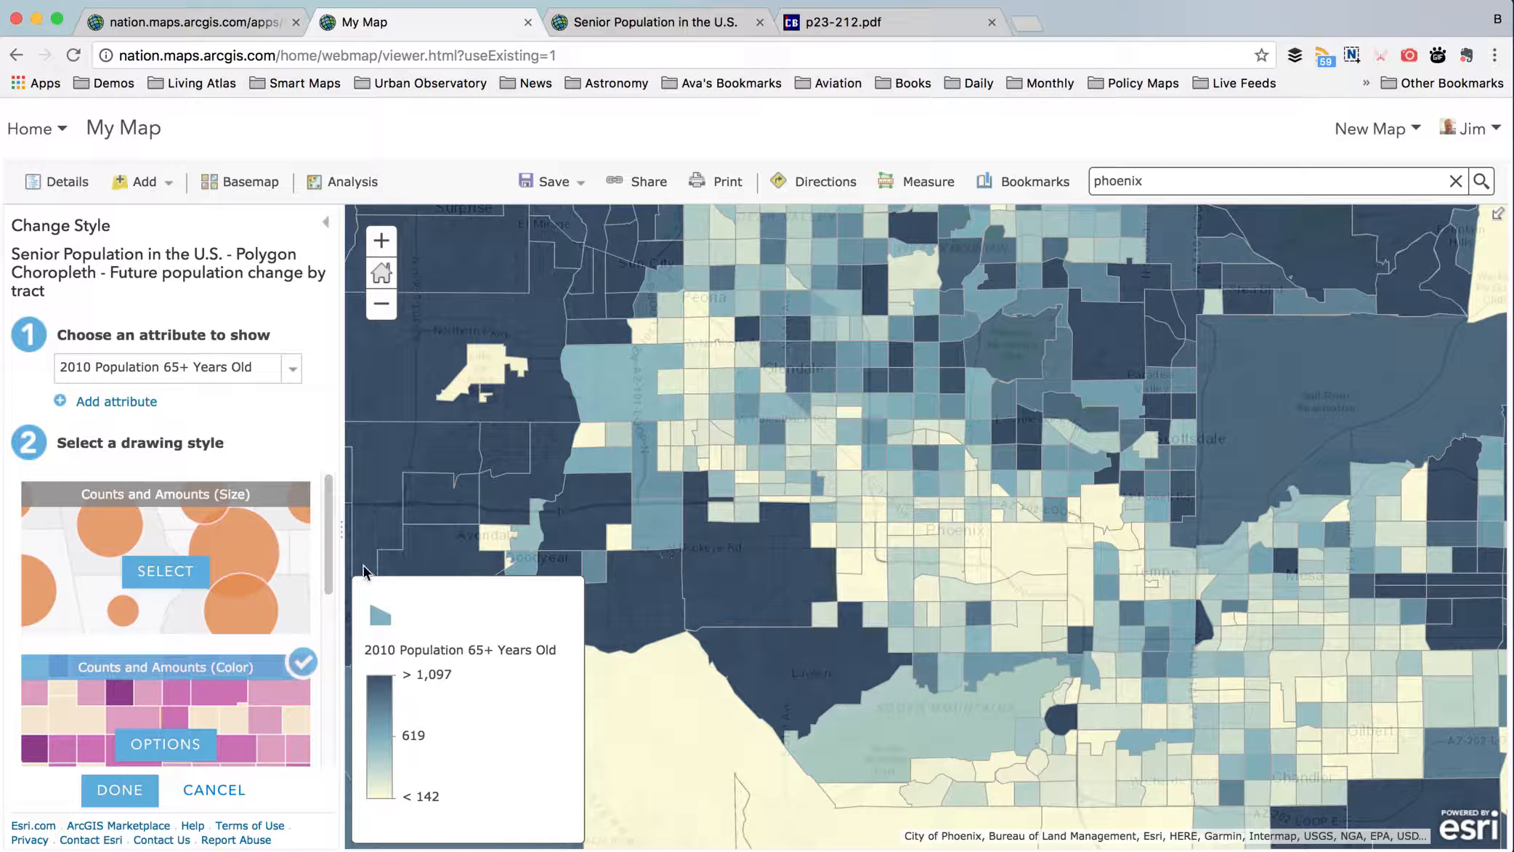
- Change the attribute shown by the Polygon Choropleth layer to 2010 % Population 65+ Years Old
click(237, 378)
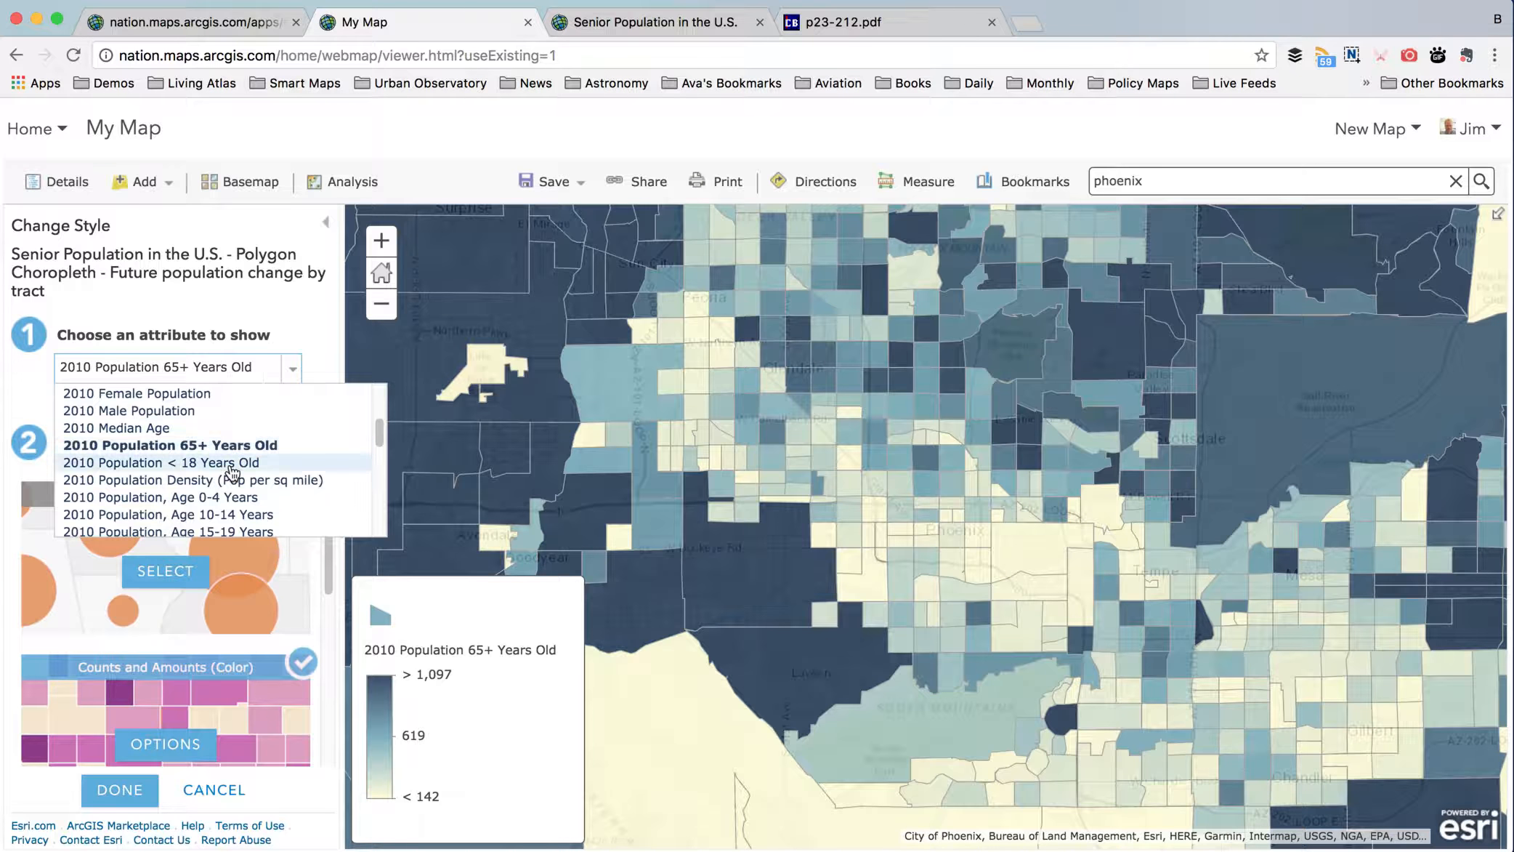
scroll(227, 494, down, 1)
scroll(229, 489, up, 4)
scroll(229, 488, up, 1)
scroll(178, 480, up, 1)
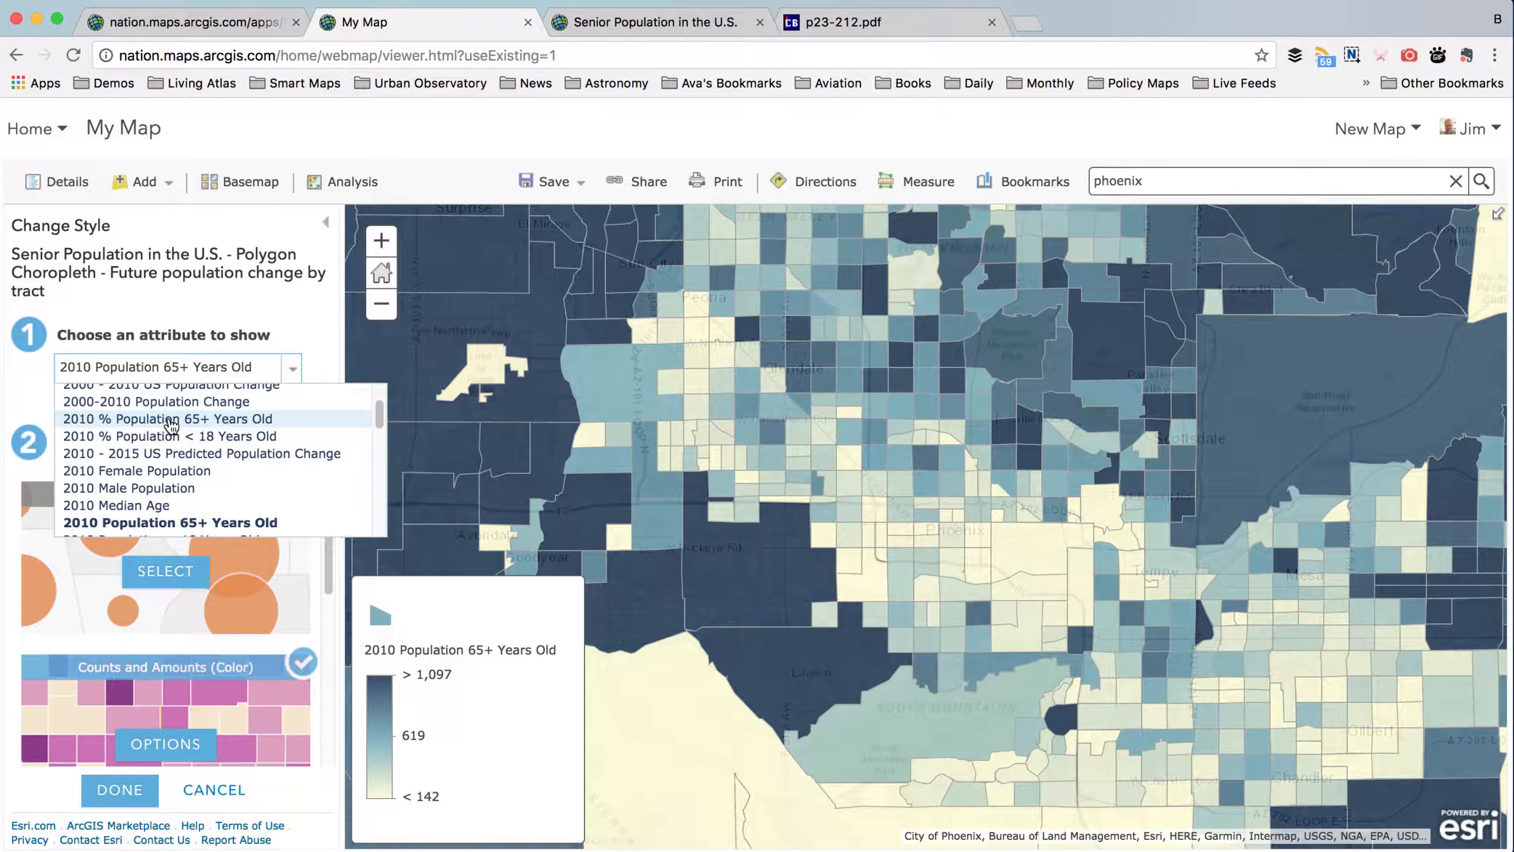
click(170, 420)
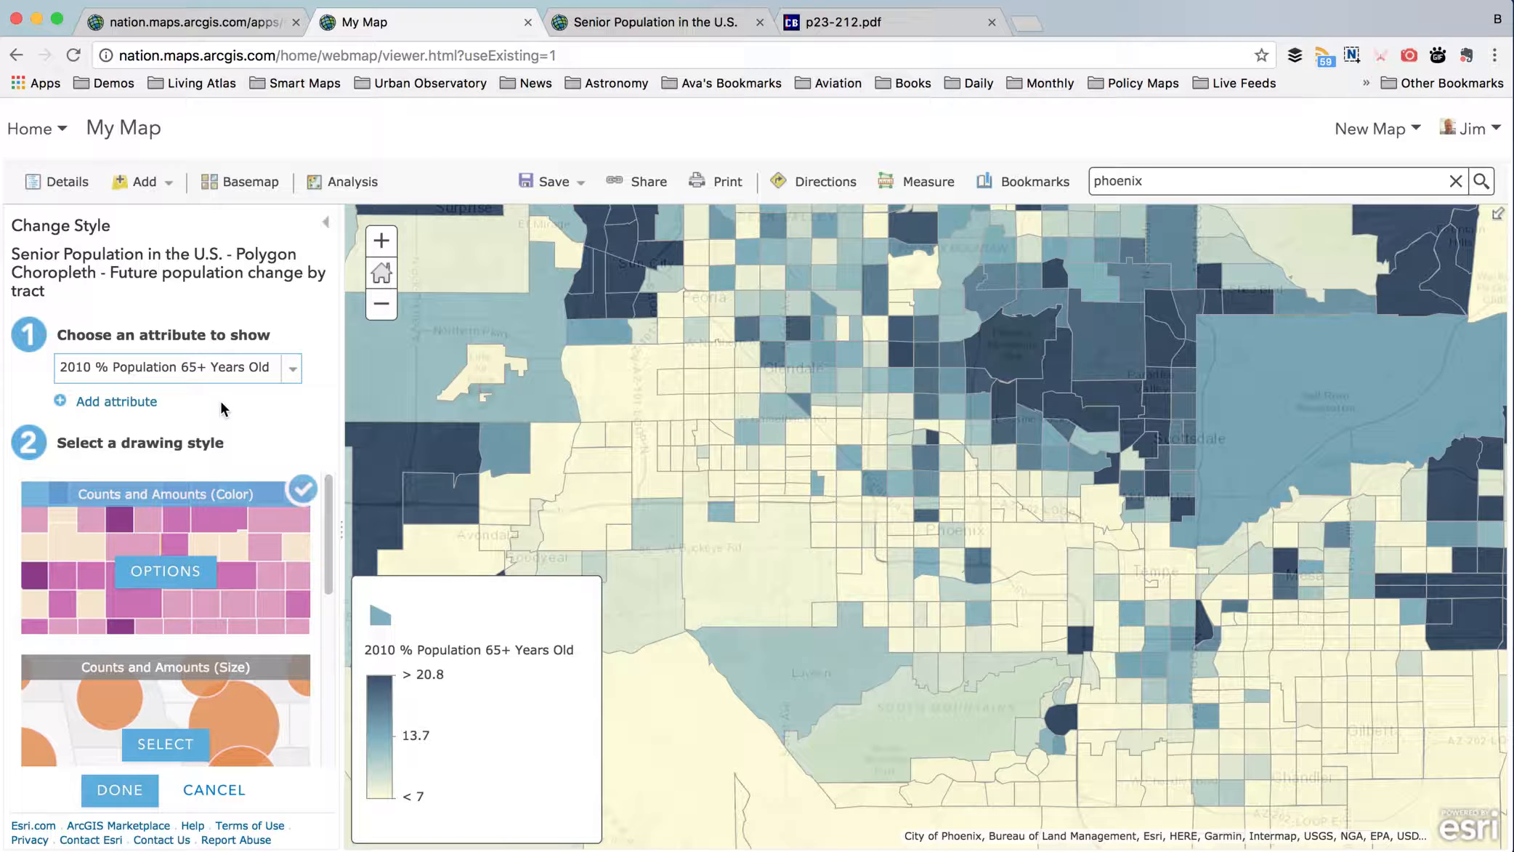
- Compare the senior share pop-ups of two dark tracts near Sun City and Surprise with a light tract north of Phoenix
drag(838, 412, 869, 606)
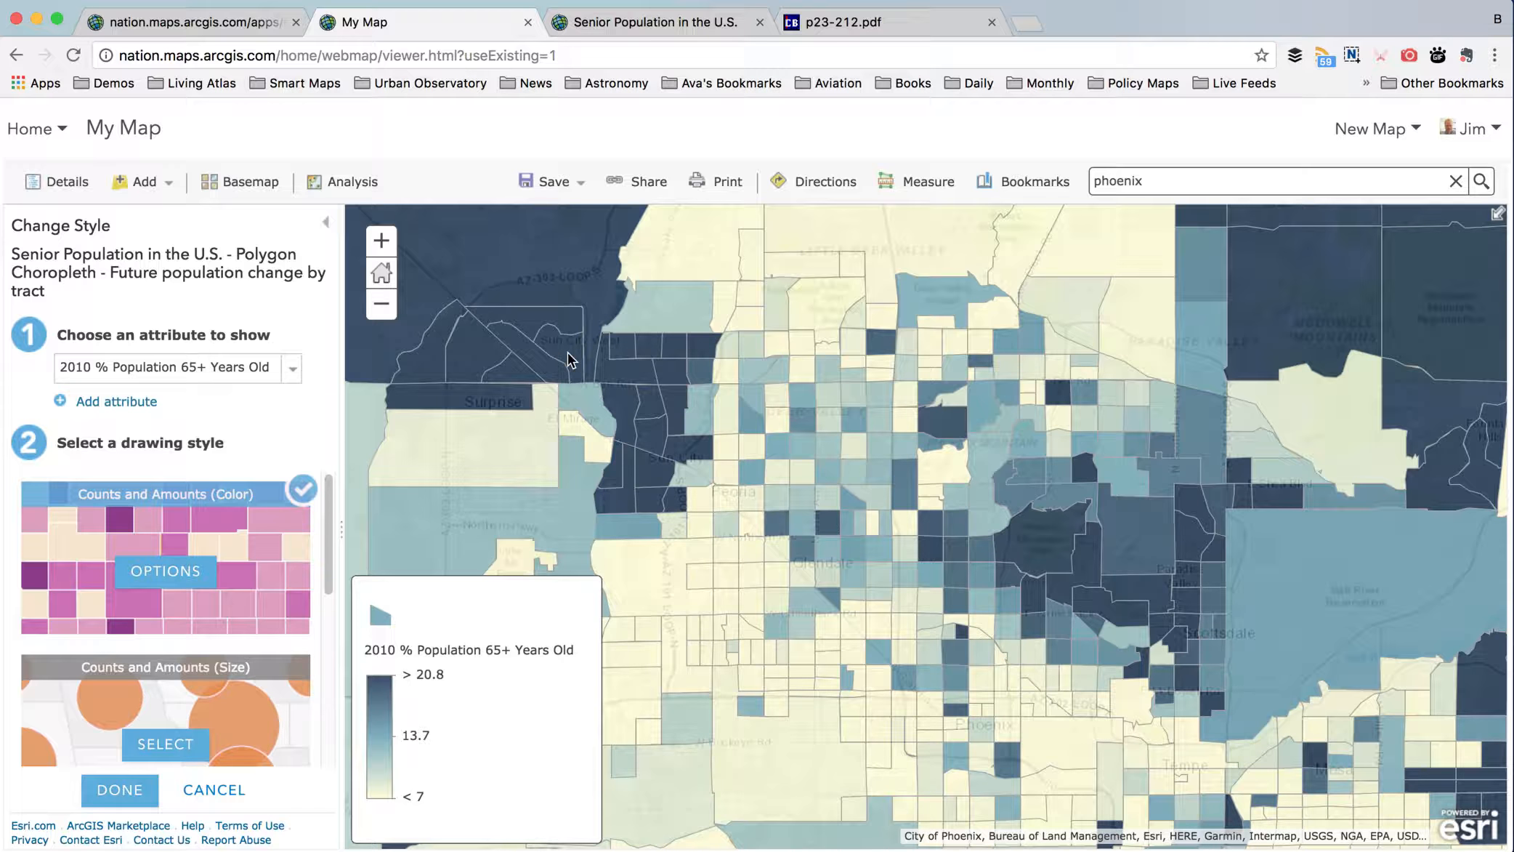
click(618, 361)
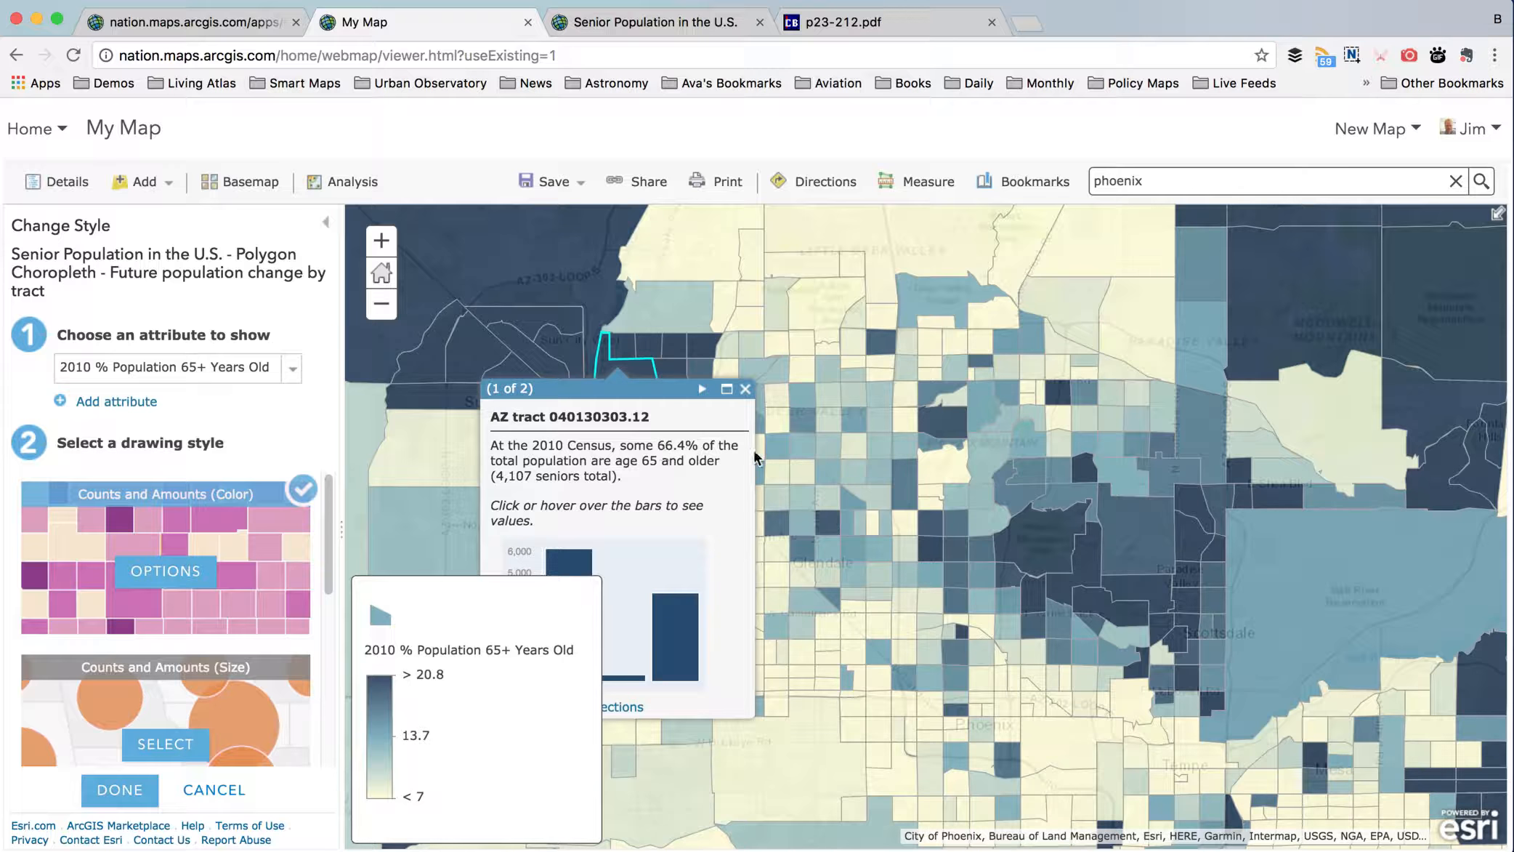
click(588, 298)
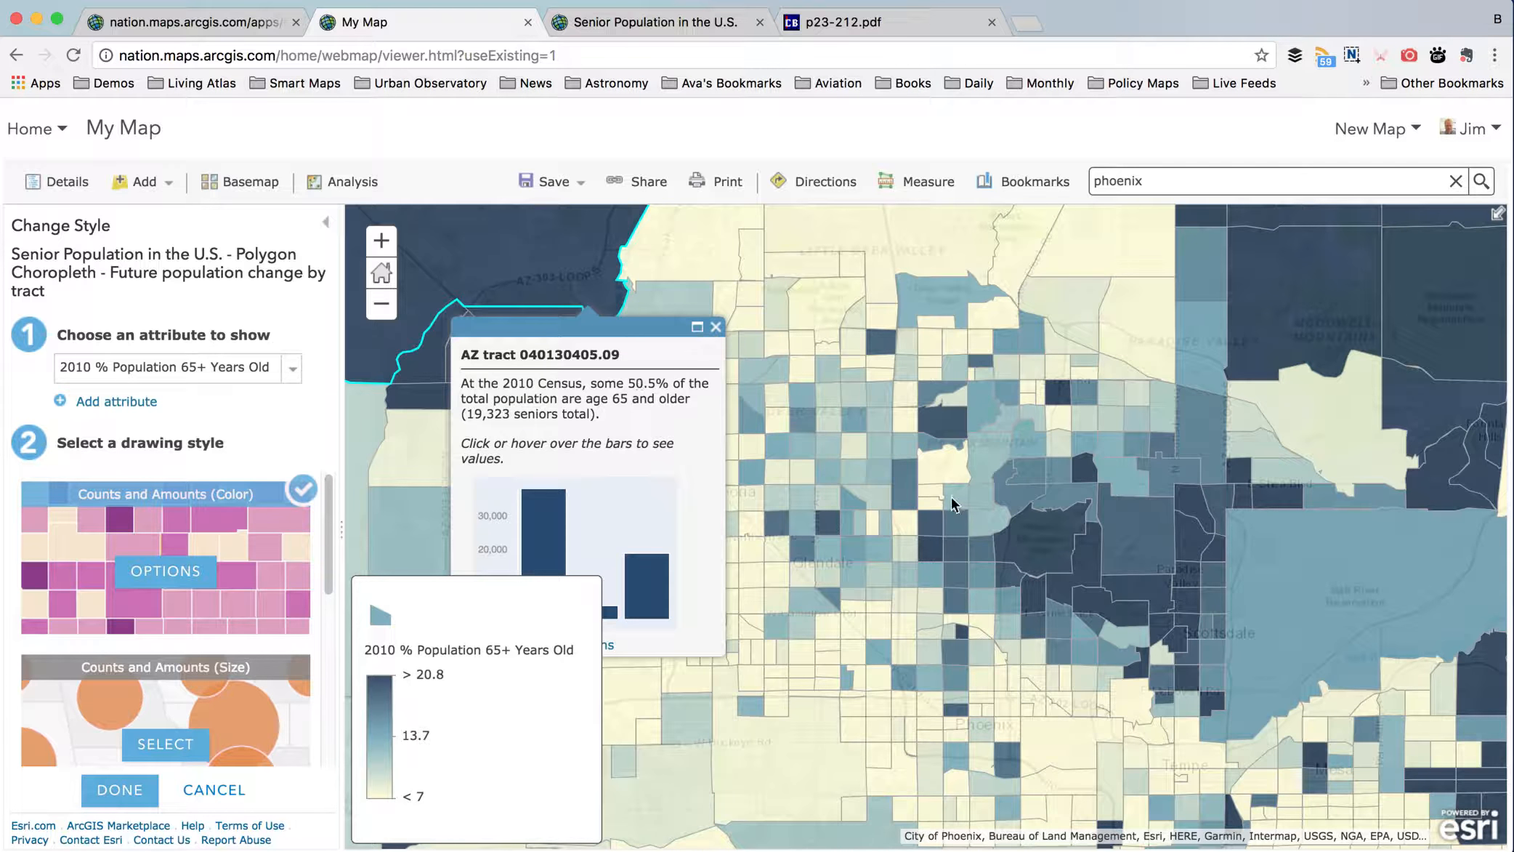
click(929, 466)
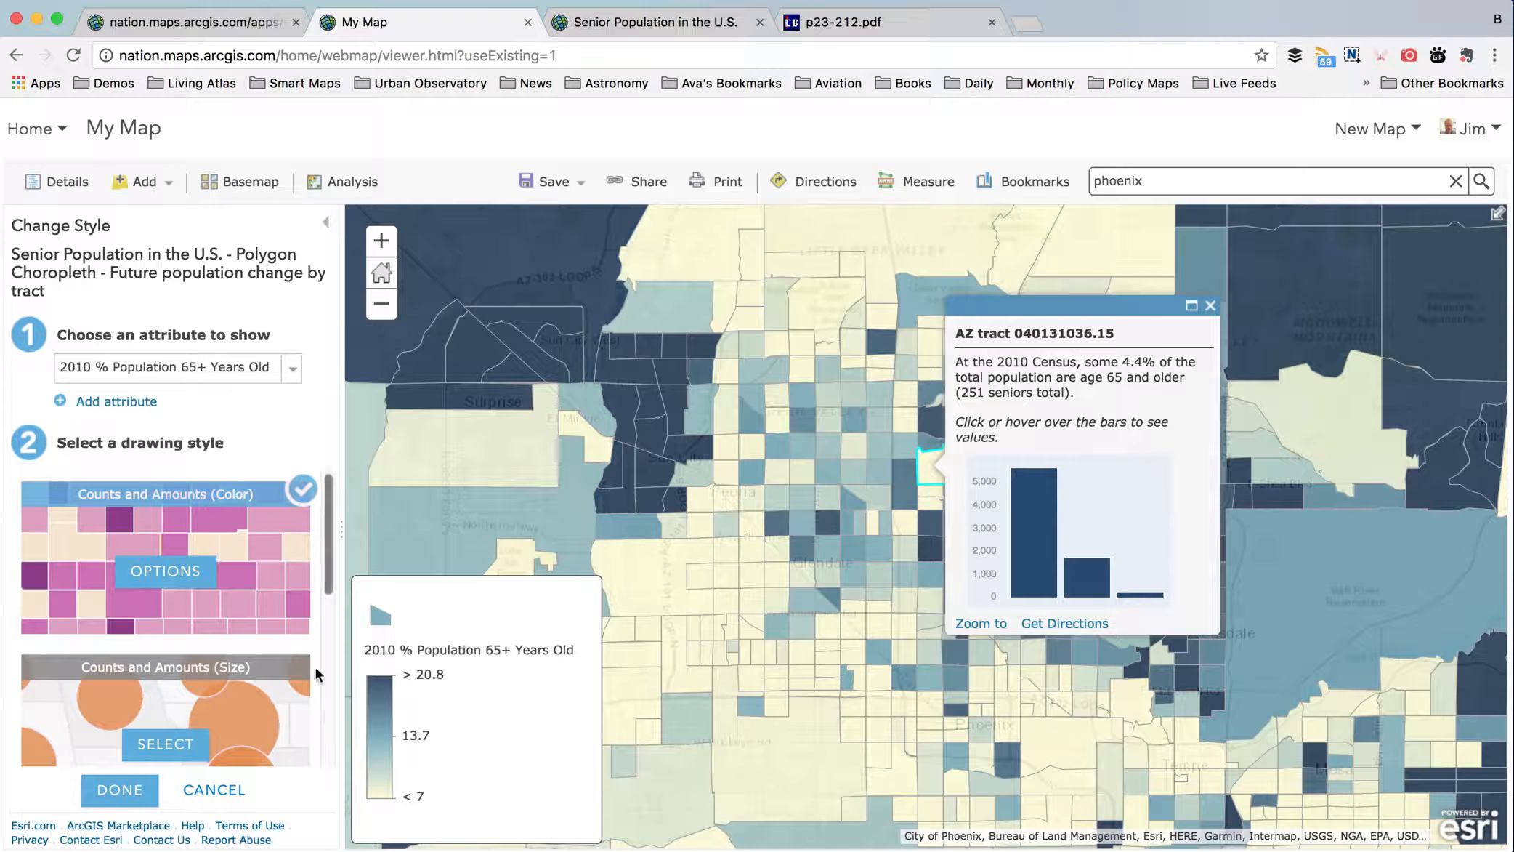
- Open the color style options, close the tract pop-up and switch the basemap to Light Gray Canvas
click(190, 573)
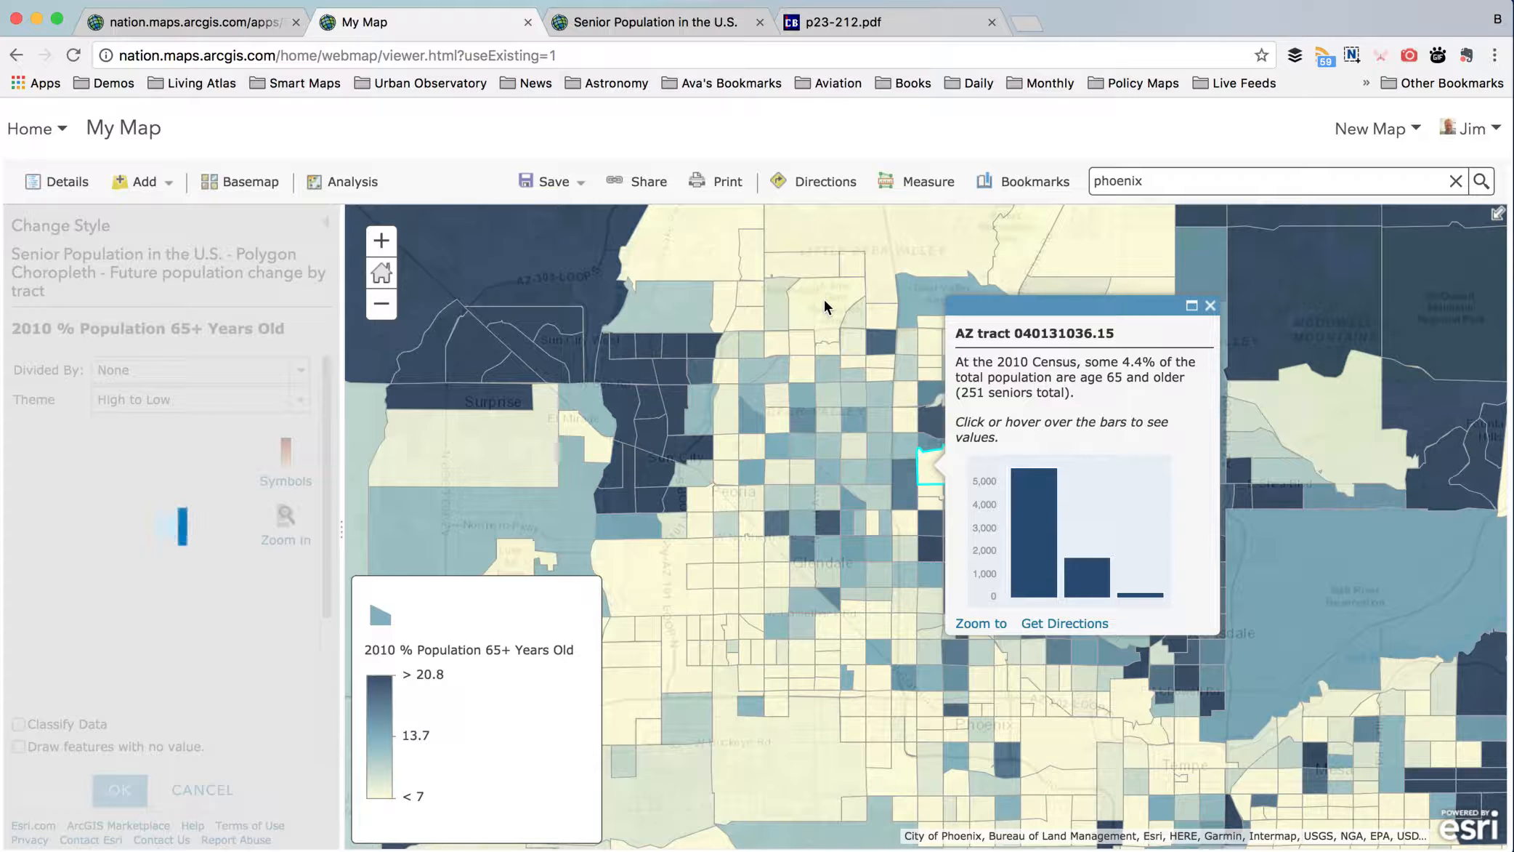
click(1210, 308)
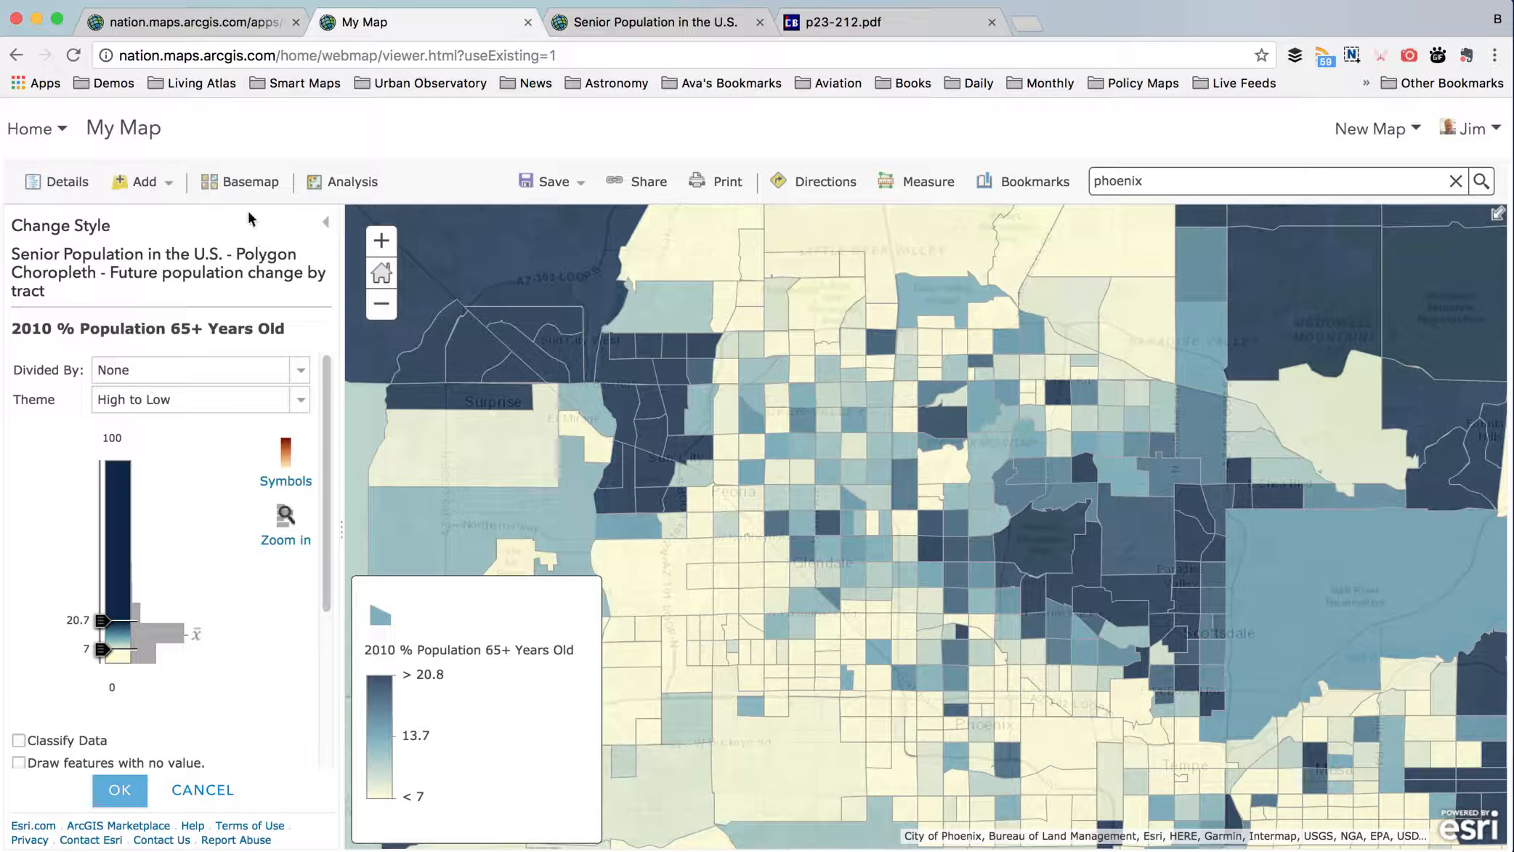
click(247, 190)
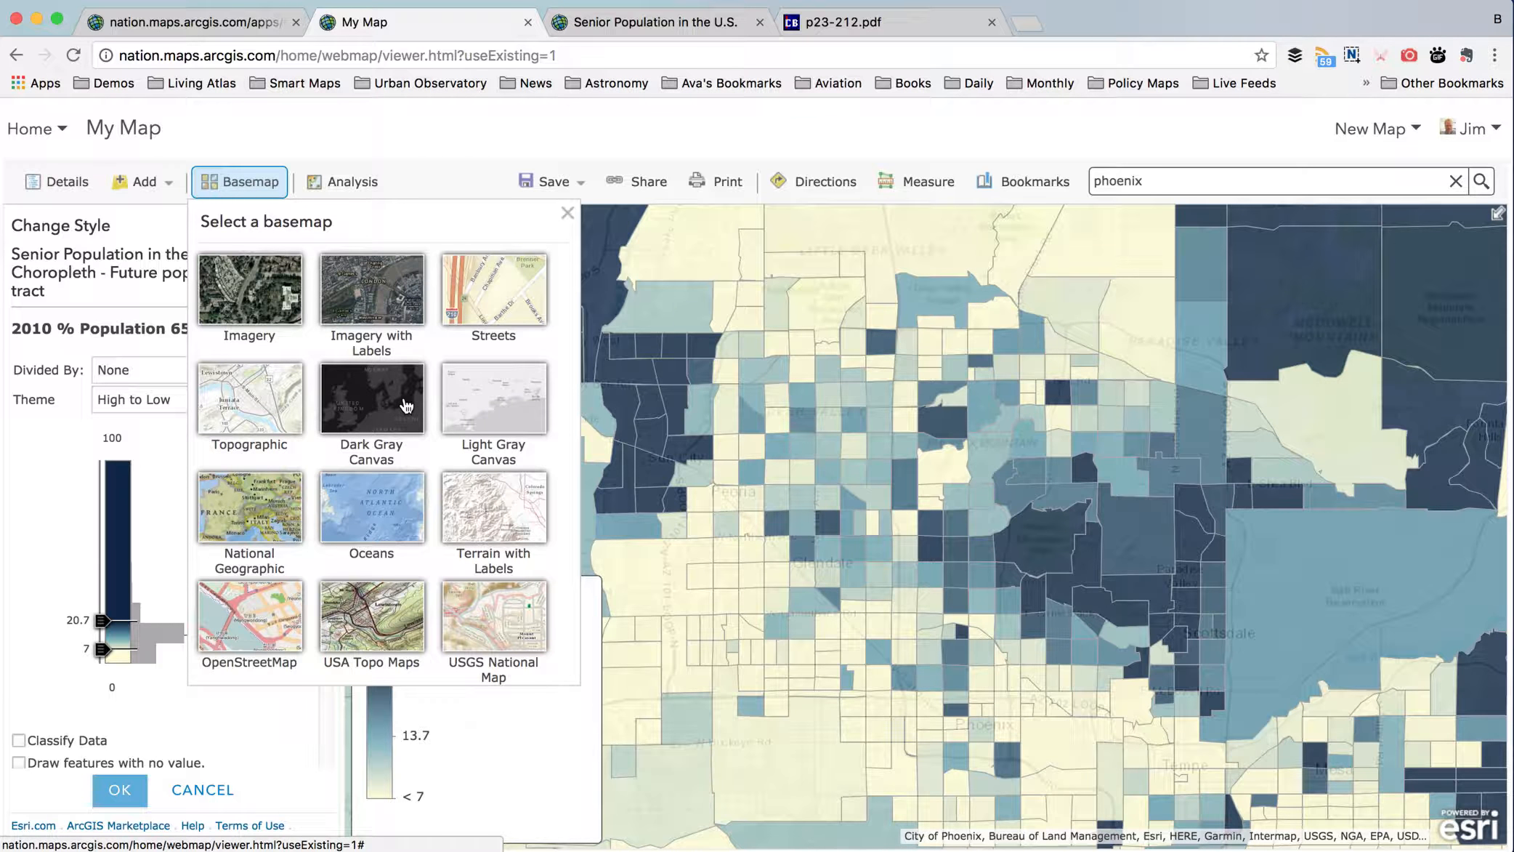
click(499, 413)
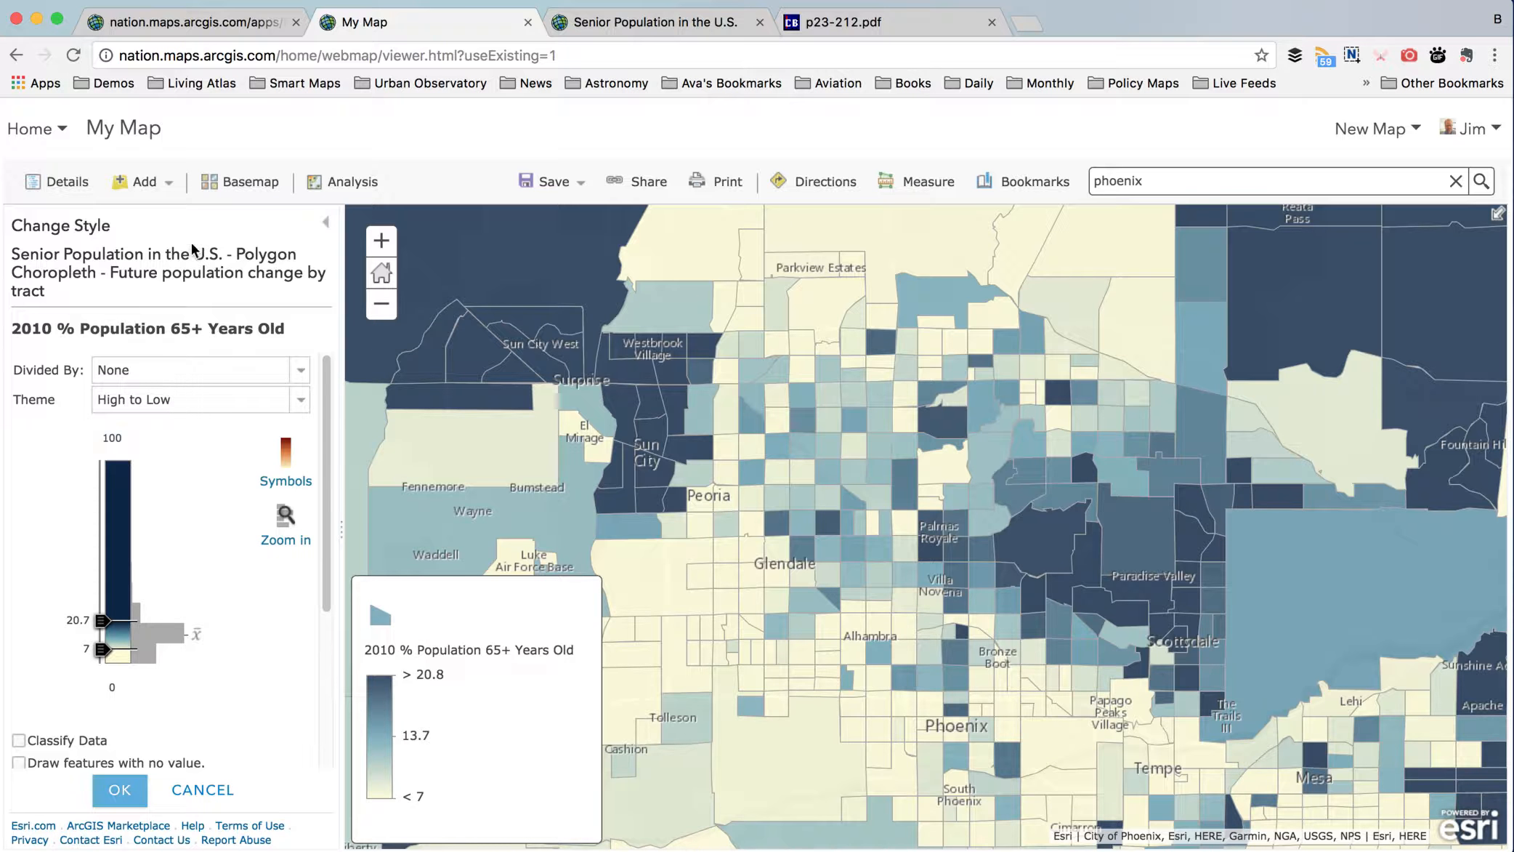
- Search ArcGIS Online layers for "human geography basemap" and use Human Geography Base as the basemap
click(167, 185)
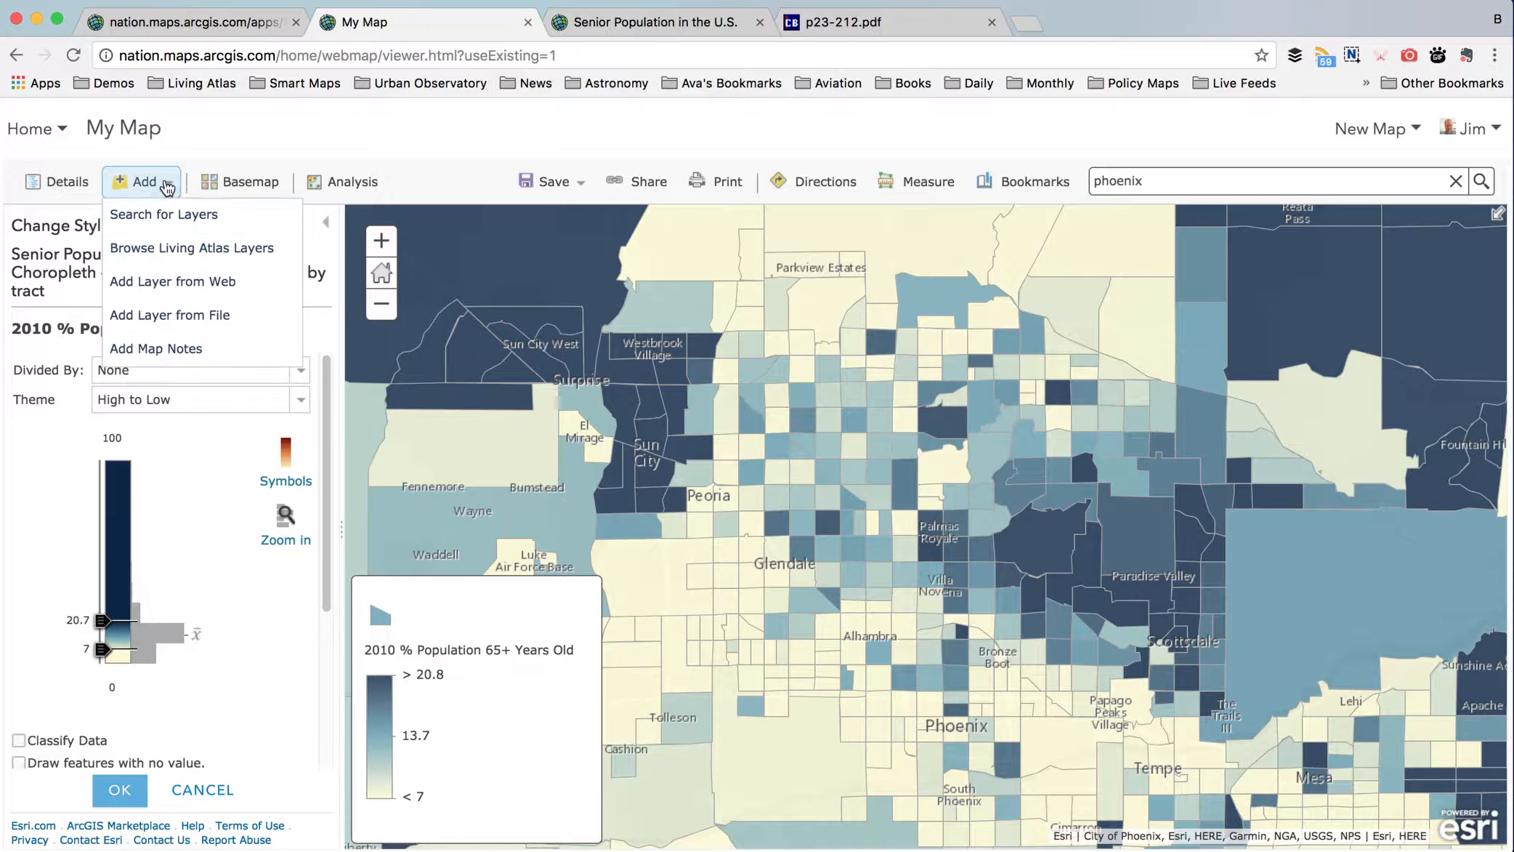
click(183, 229)
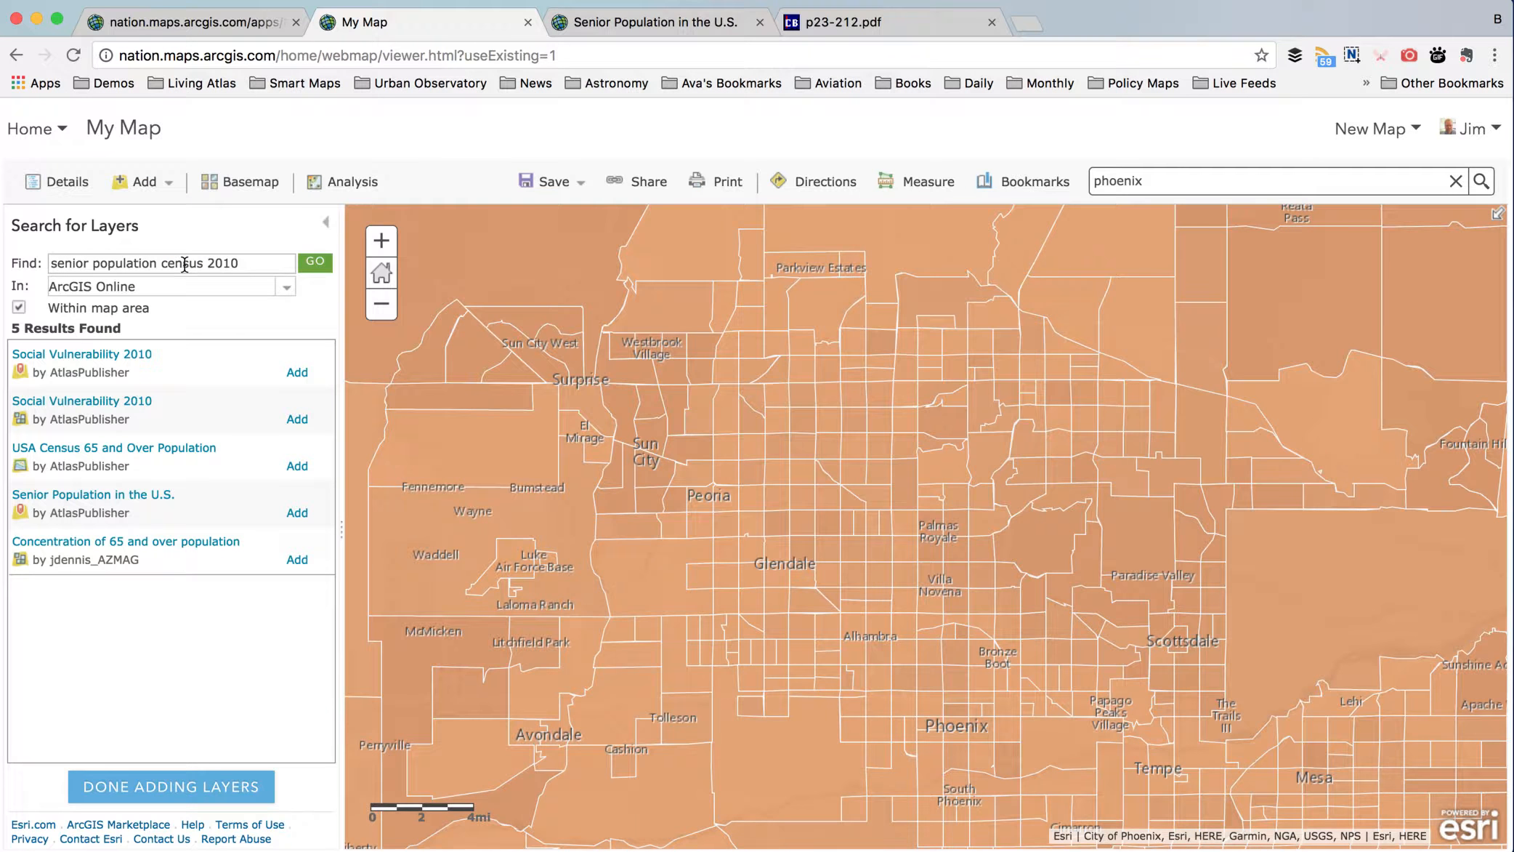
triple_click(185, 263)
text(human geography basemap)
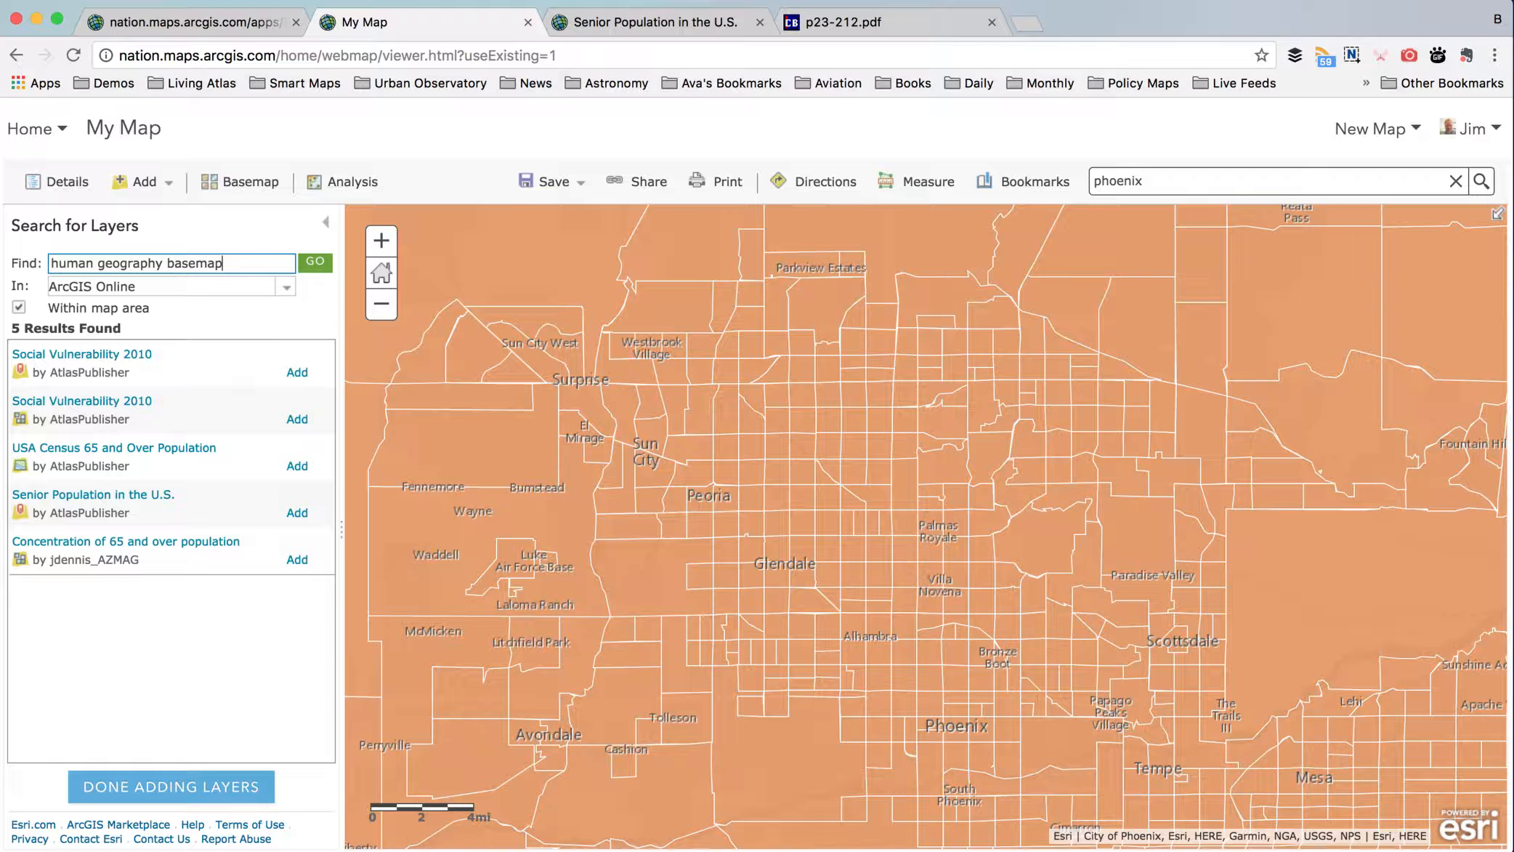
key(Return)
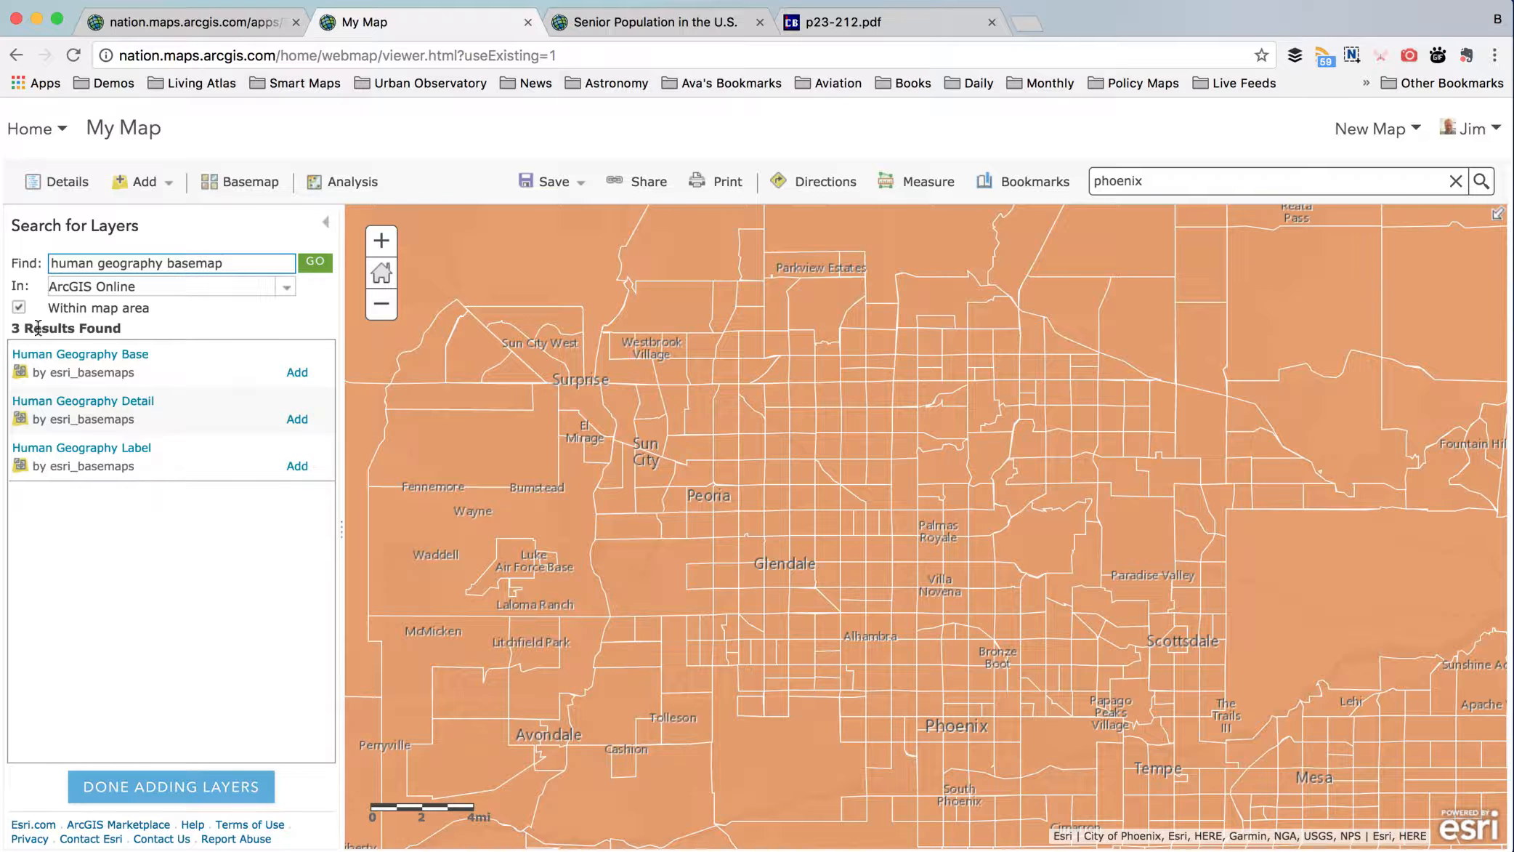
click(113, 355)
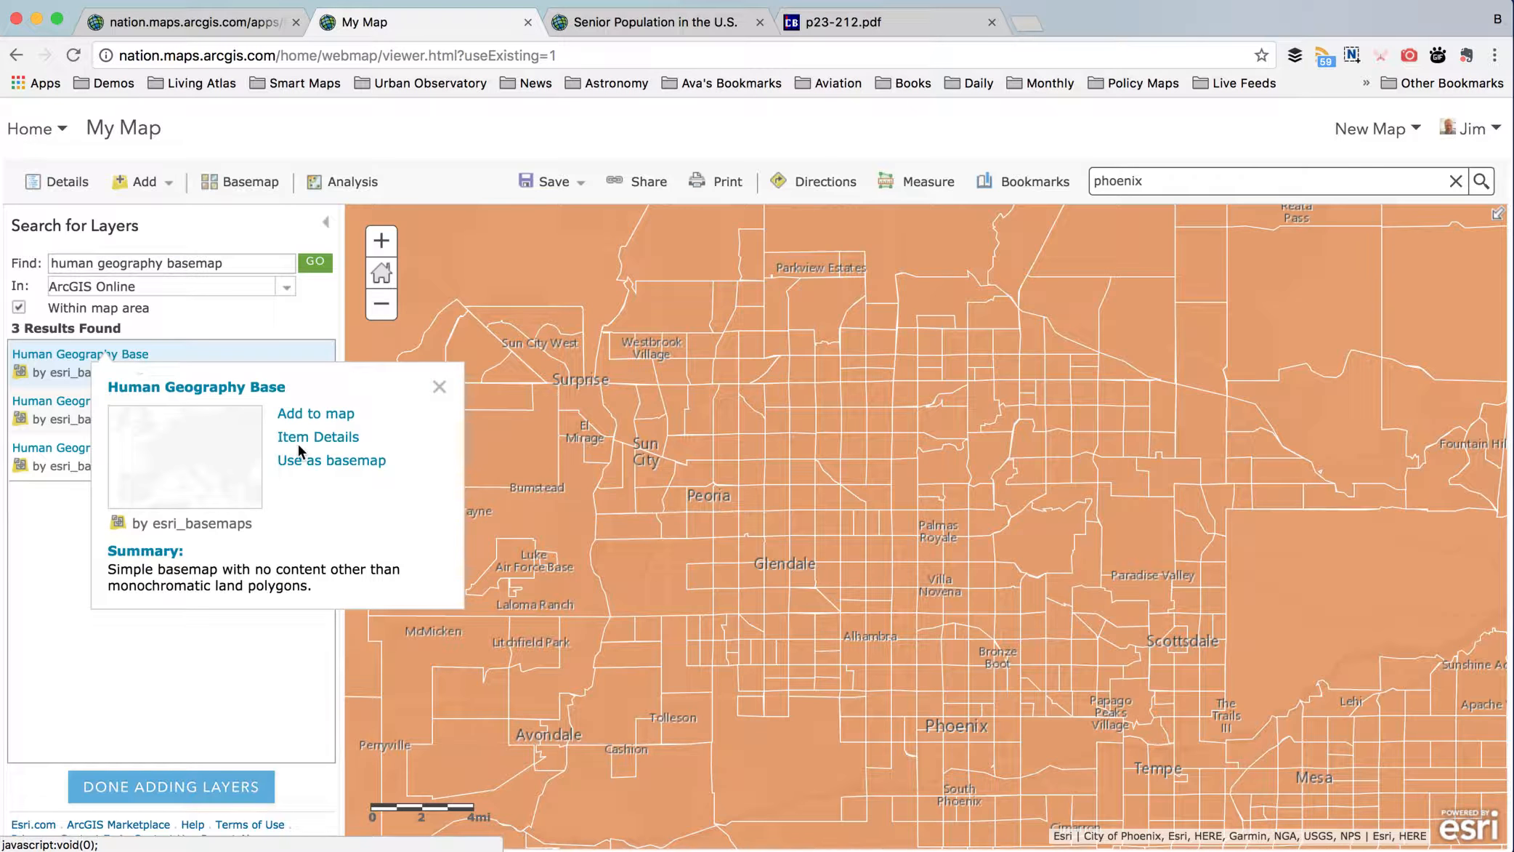
click(304, 462)
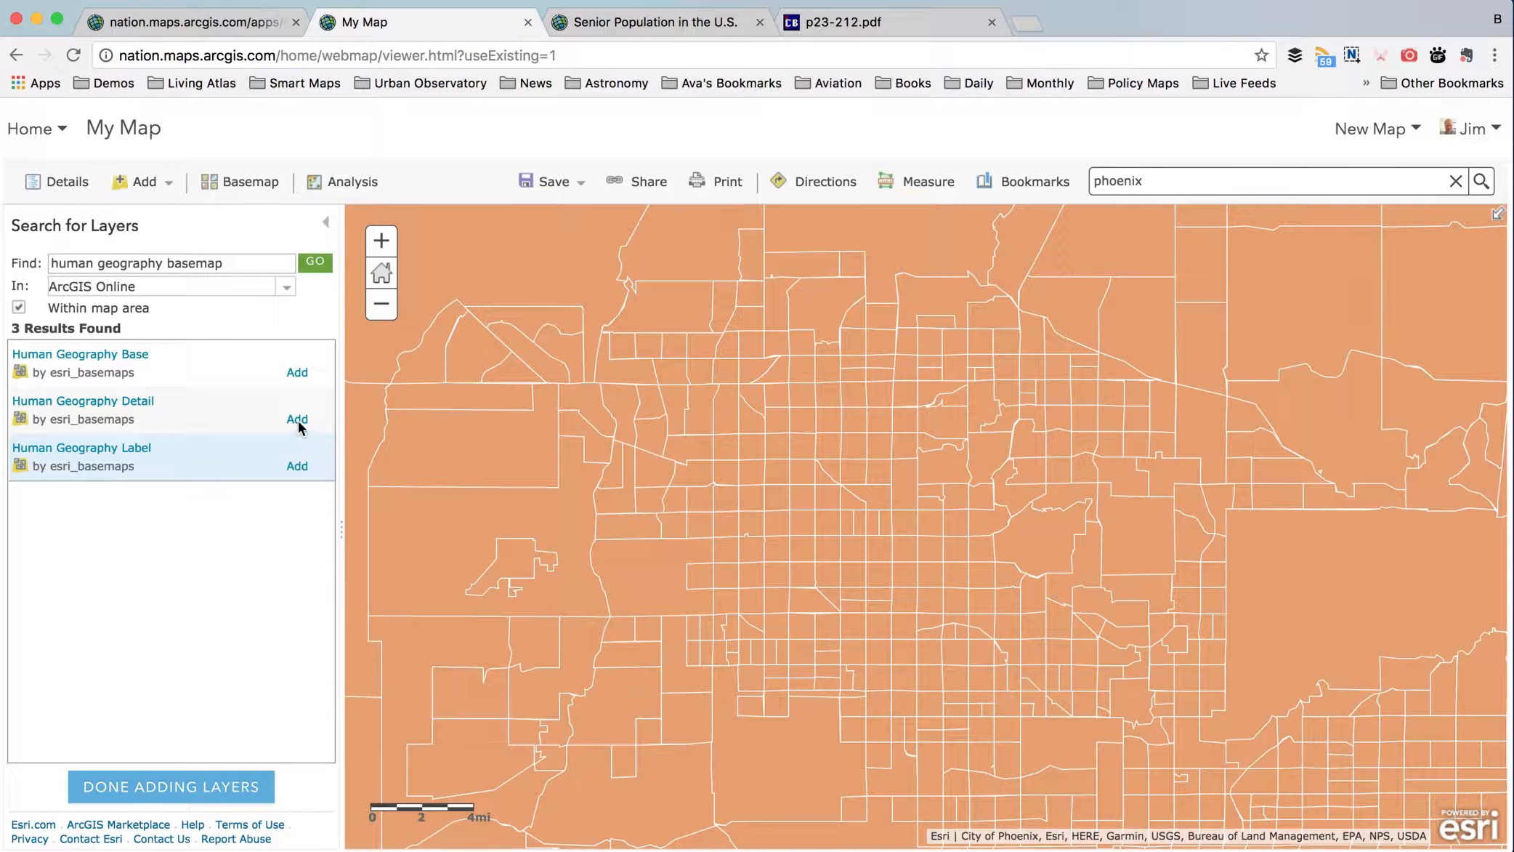
- Add the Human Geography Detail and Human Geography Label layers to the map and move both into the basemap
click(299, 465)
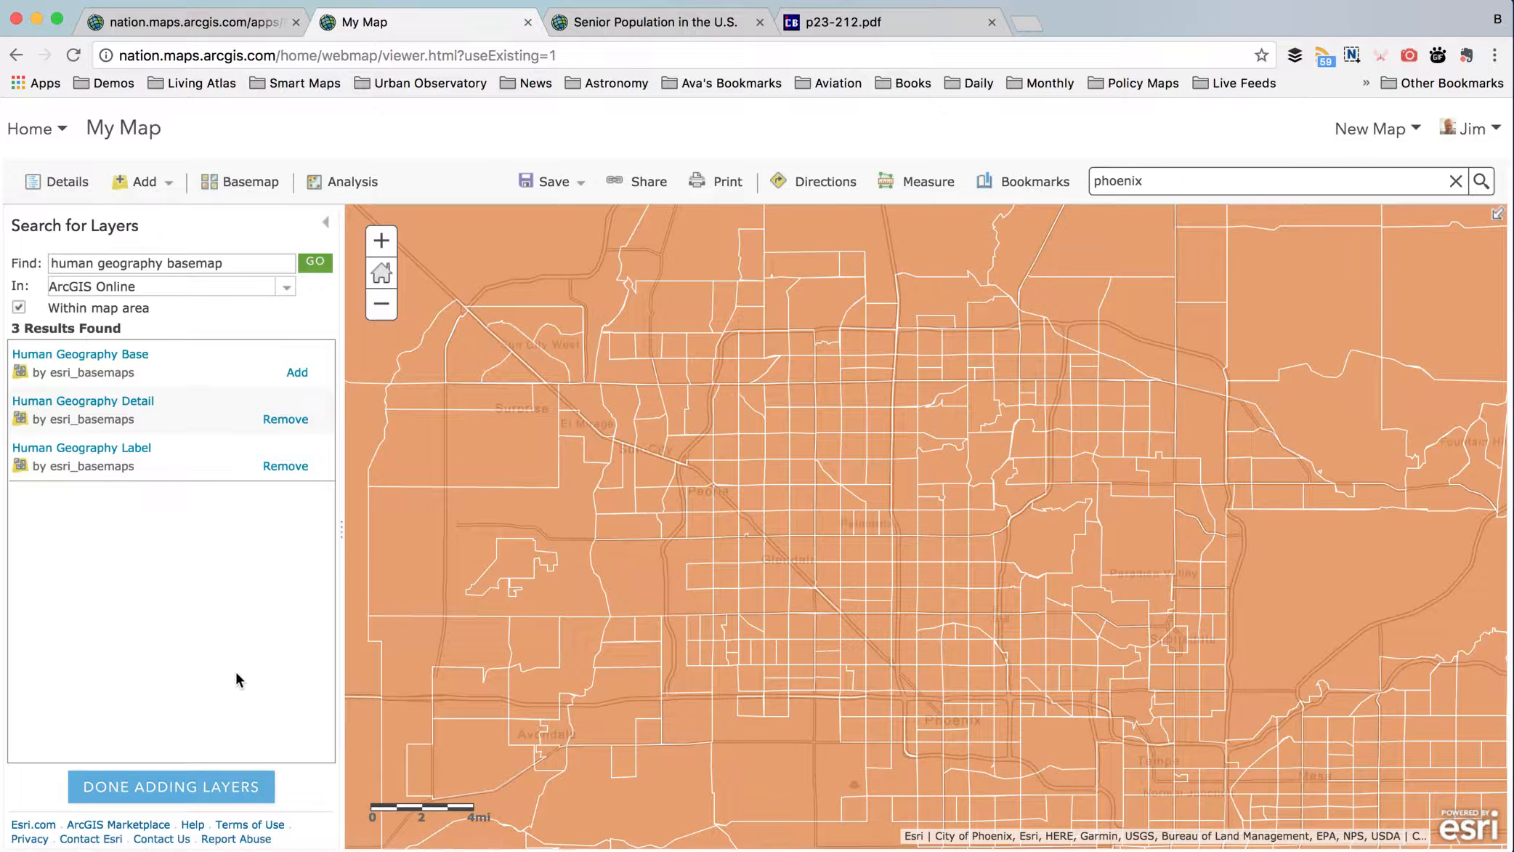
click(189, 786)
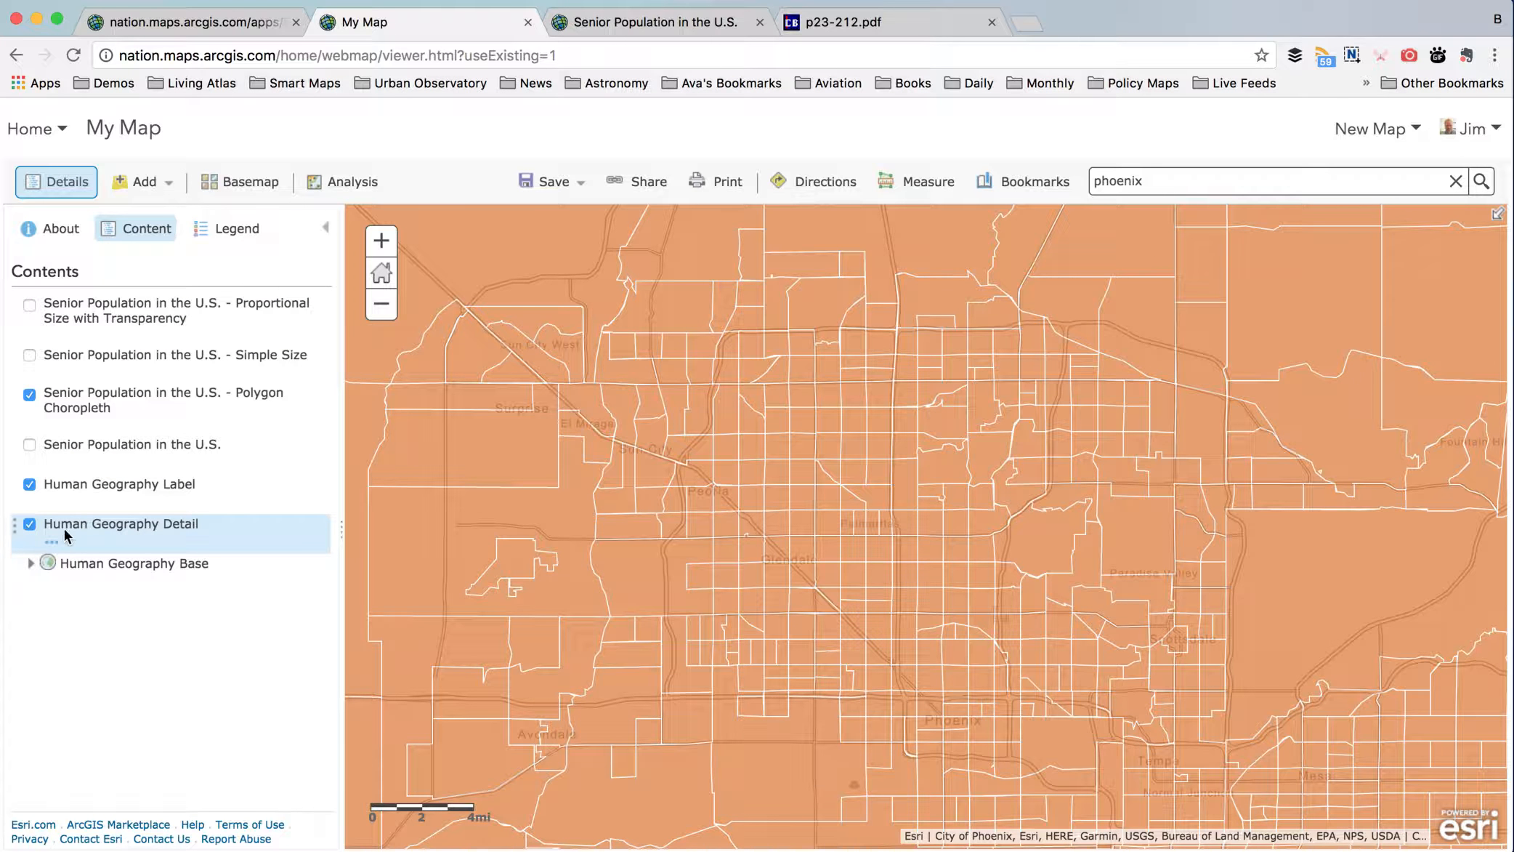
click(51, 543)
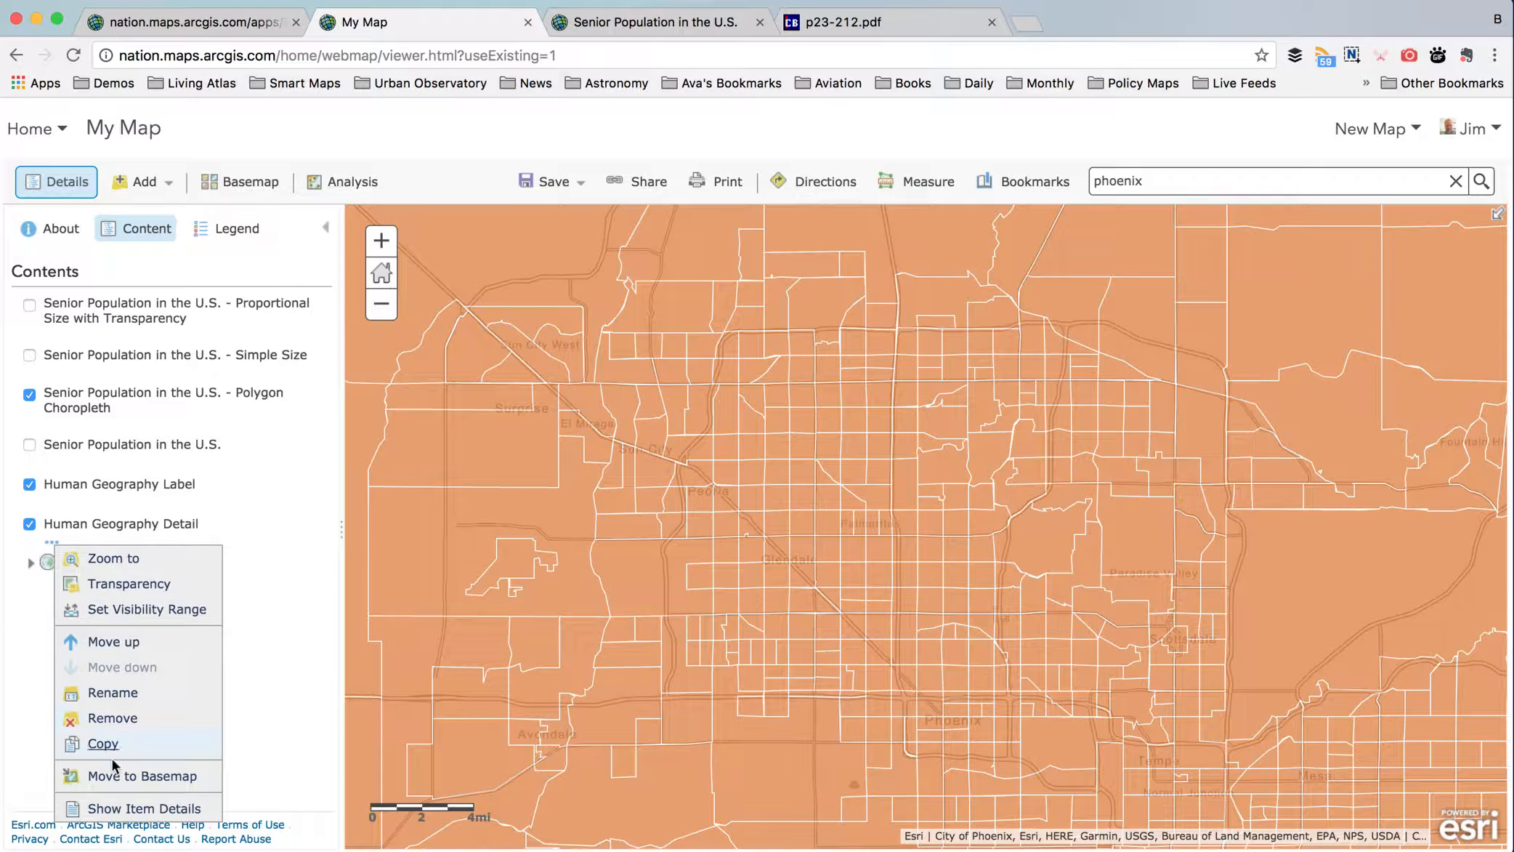
click(121, 778)
click(52, 501)
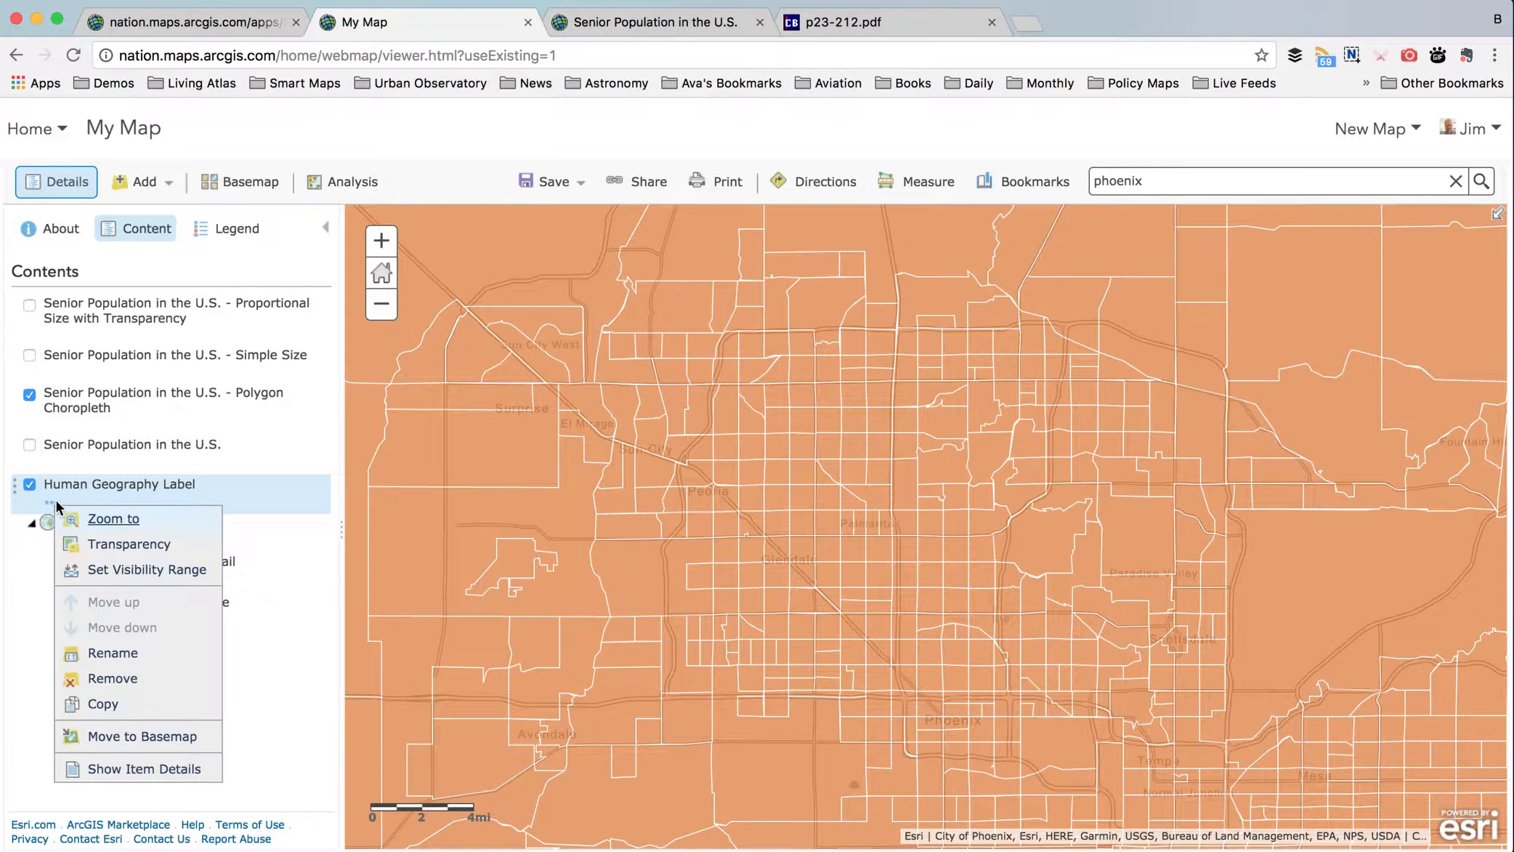
click(121, 738)
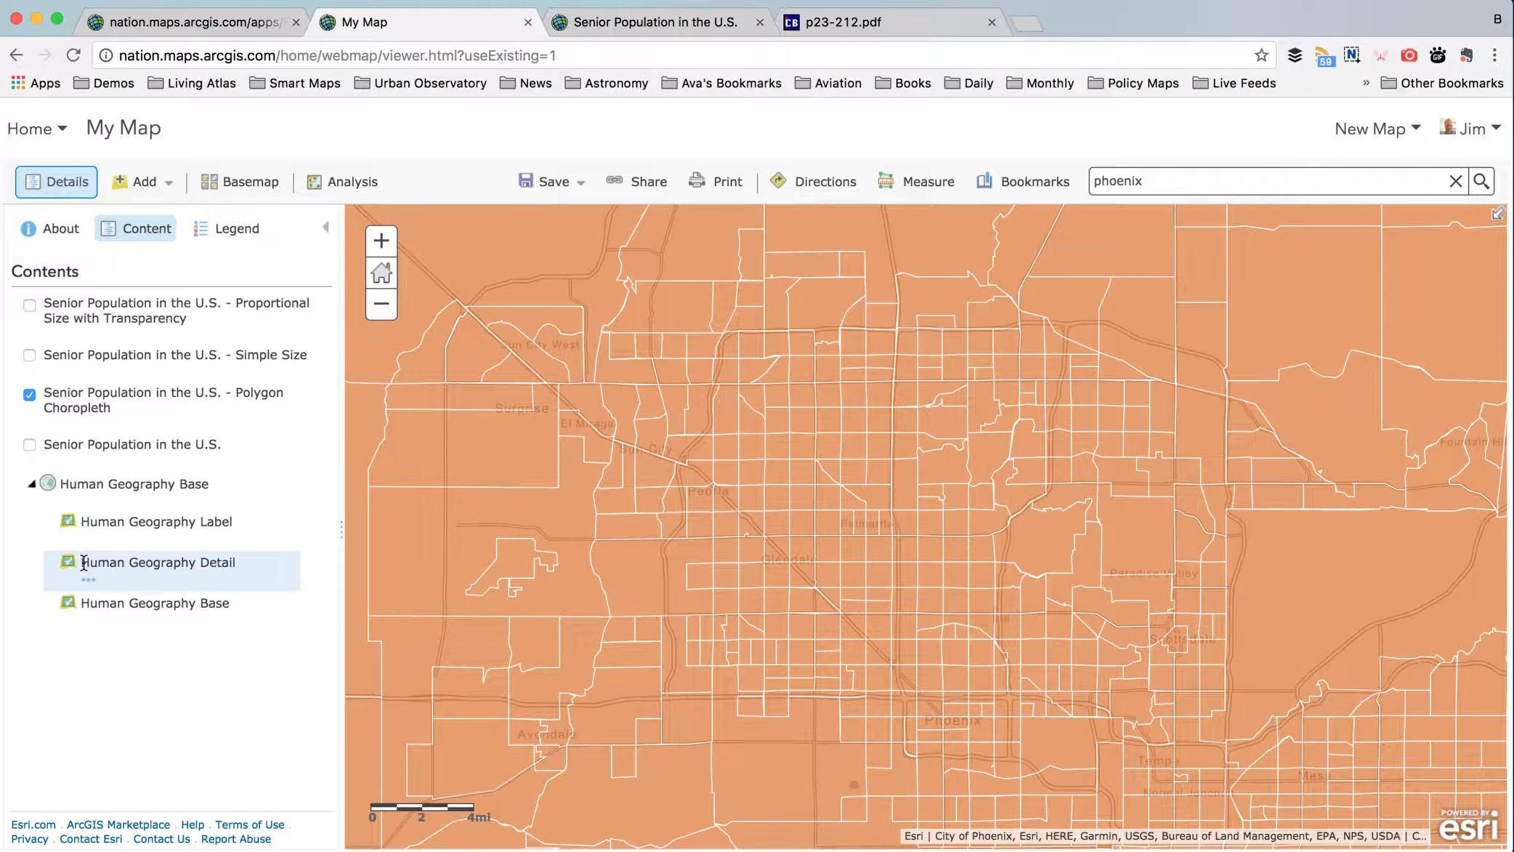
- Set Human Geography Label and Human Geography Detail as reference layers and move Detail above Label
click(91, 544)
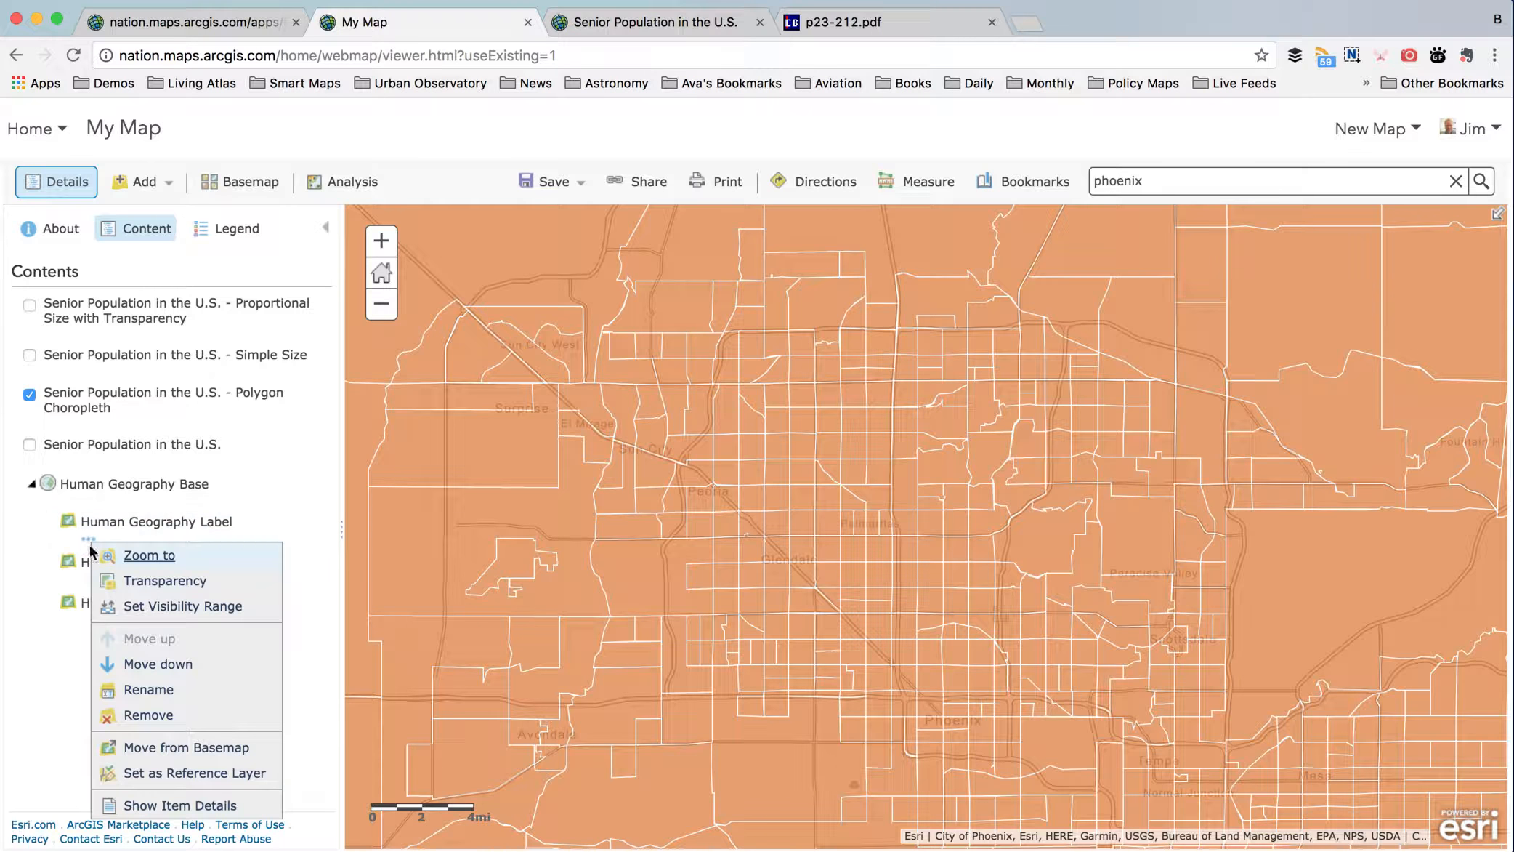
click(182, 773)
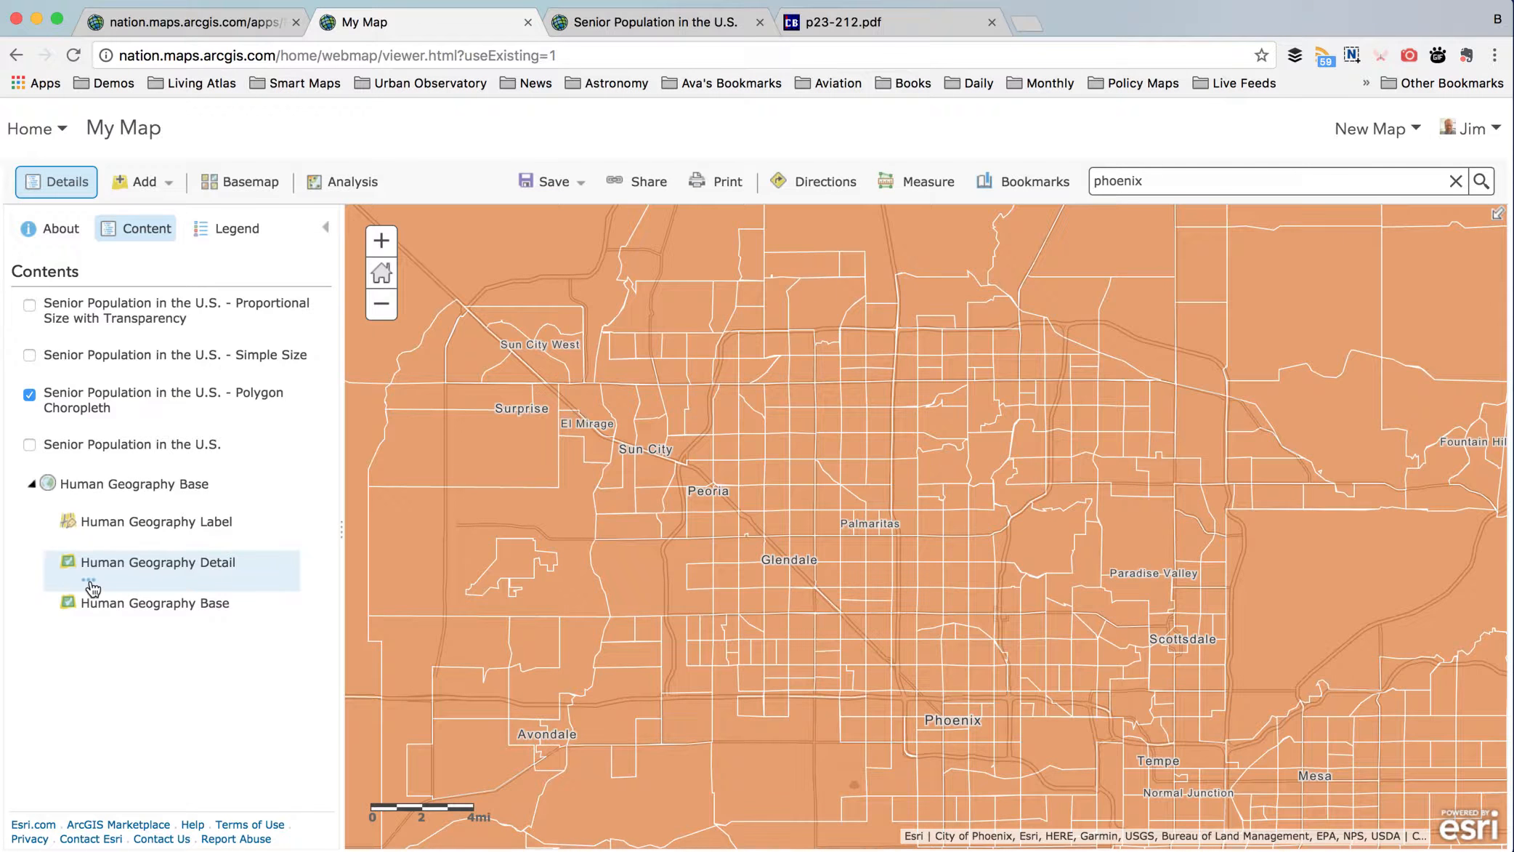
click(89, 583)
click(179, 534)
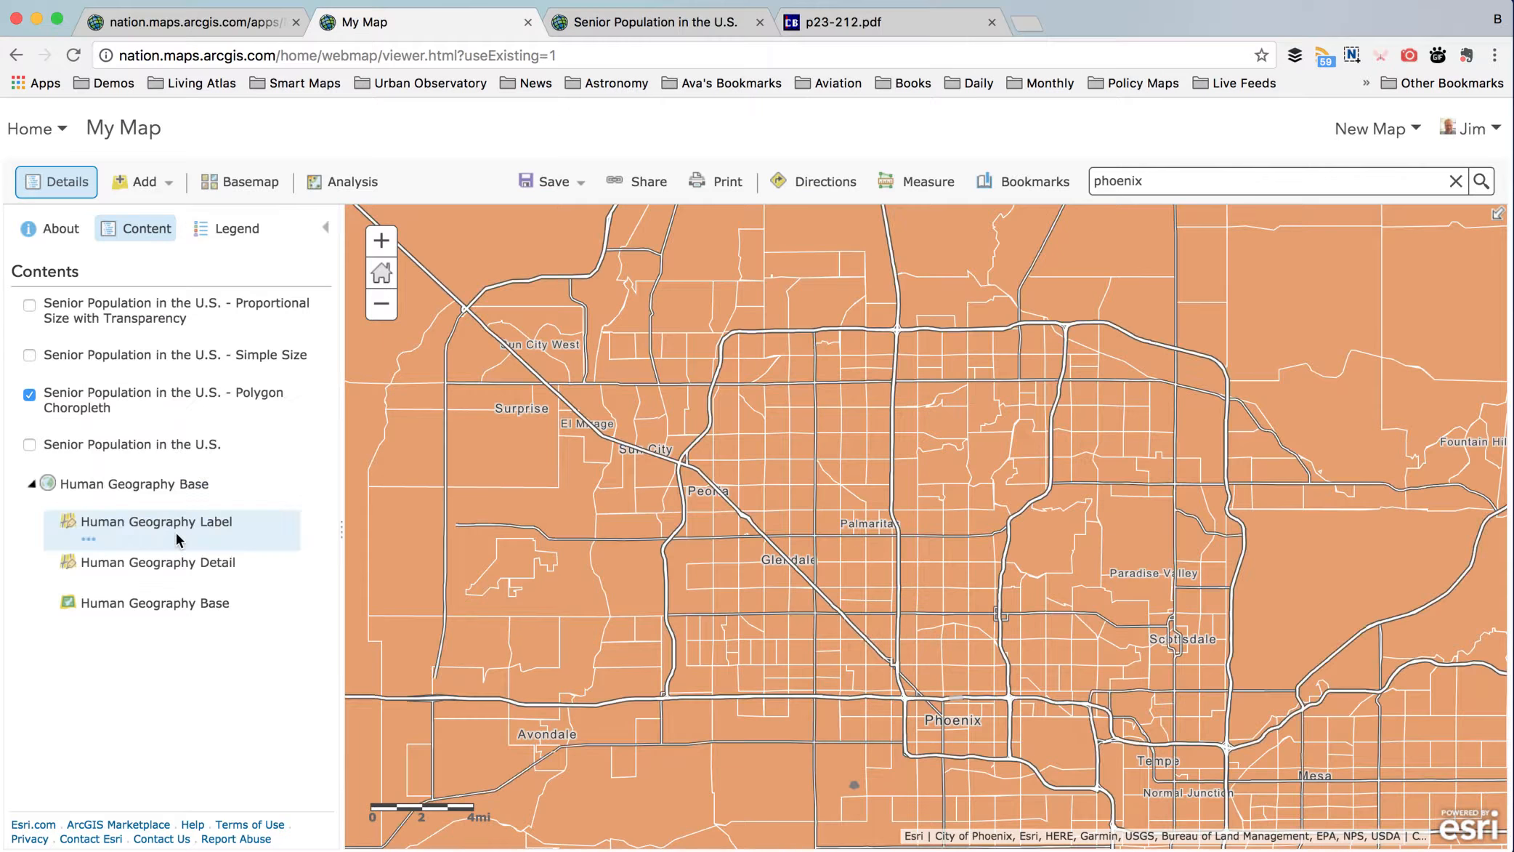
click(90, 581)
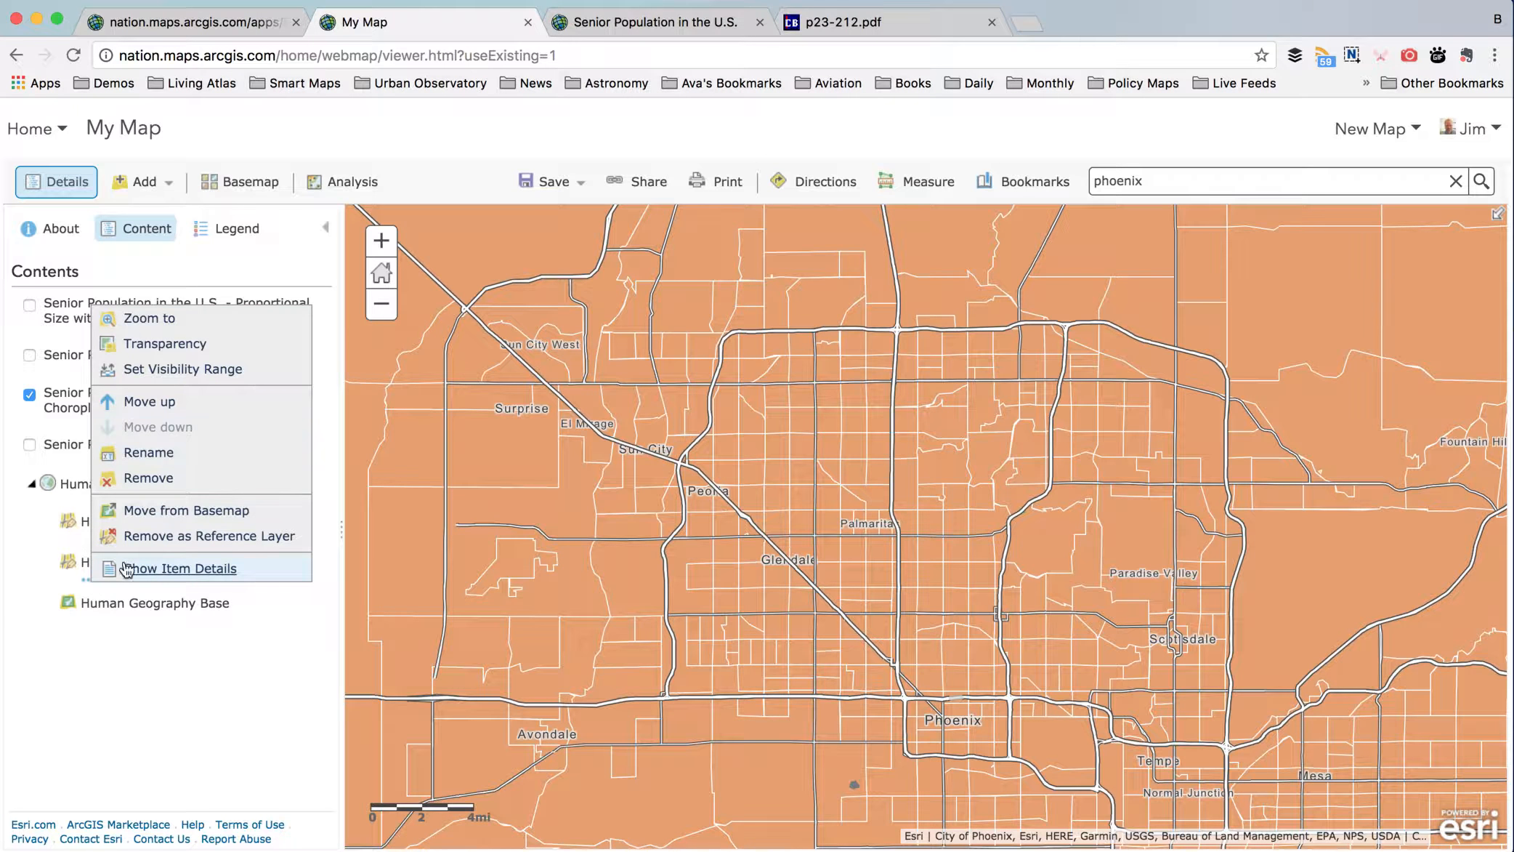
click(168, 407)
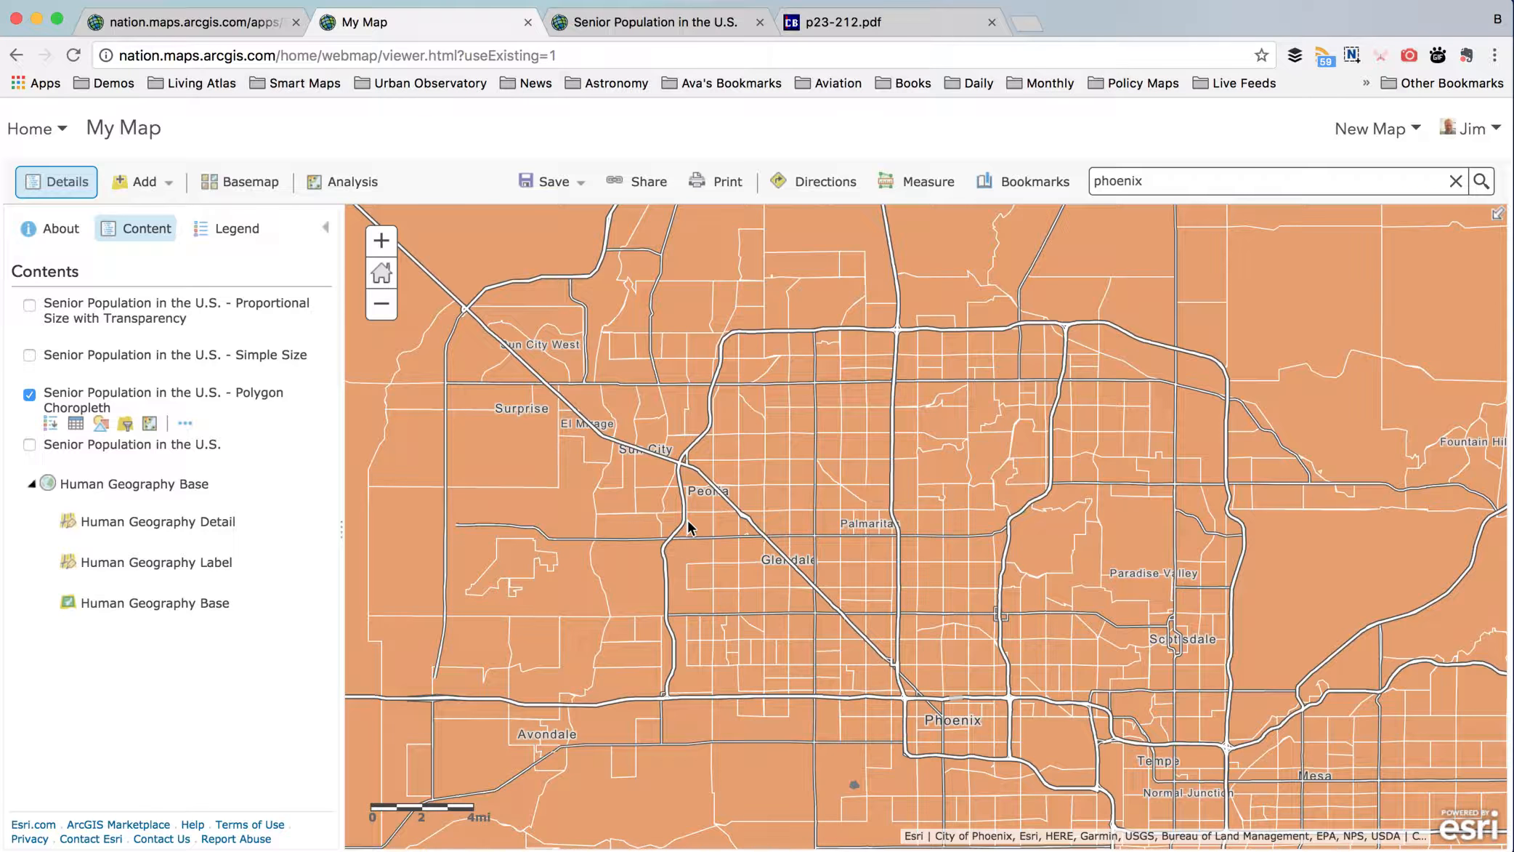
- Style the Polygon Choropleth layer by 2010 % Population 65+ Years Old again and open its color options with the histogram zoomed in
click(107, 426)
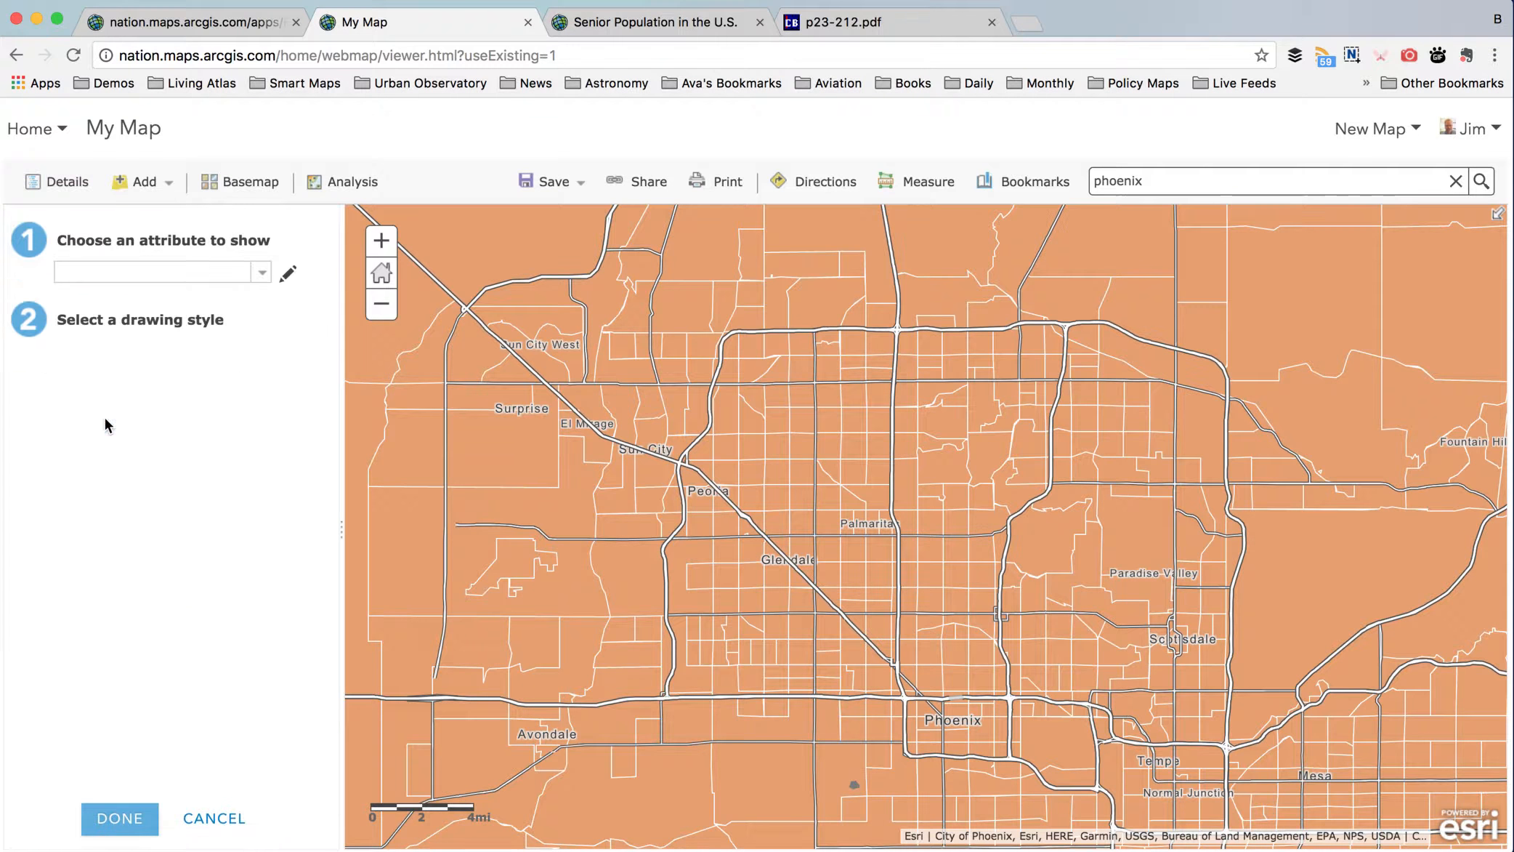
click(152, 376)
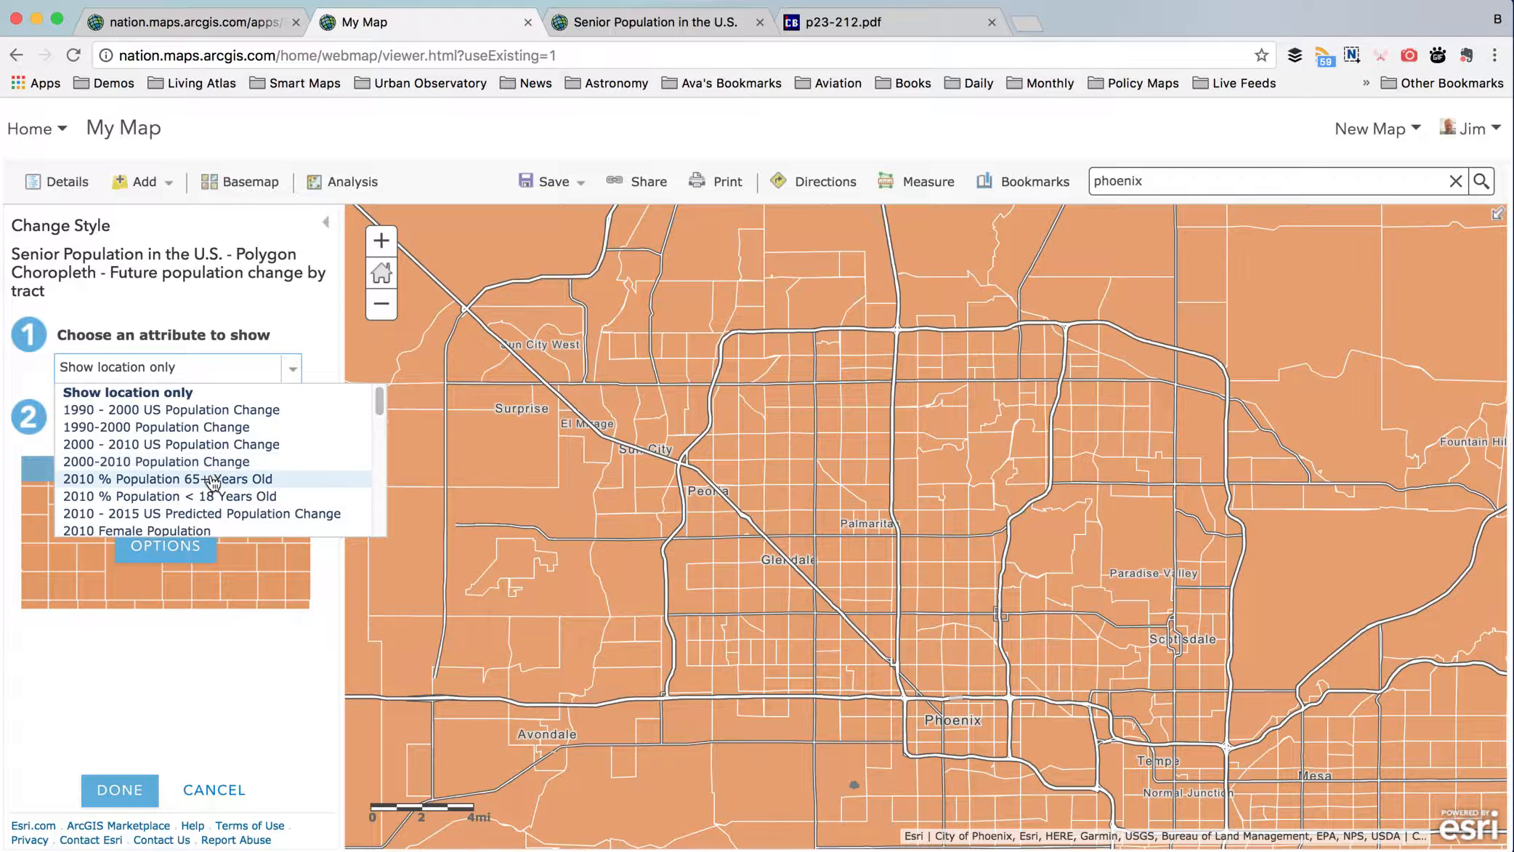
click(175, 482)
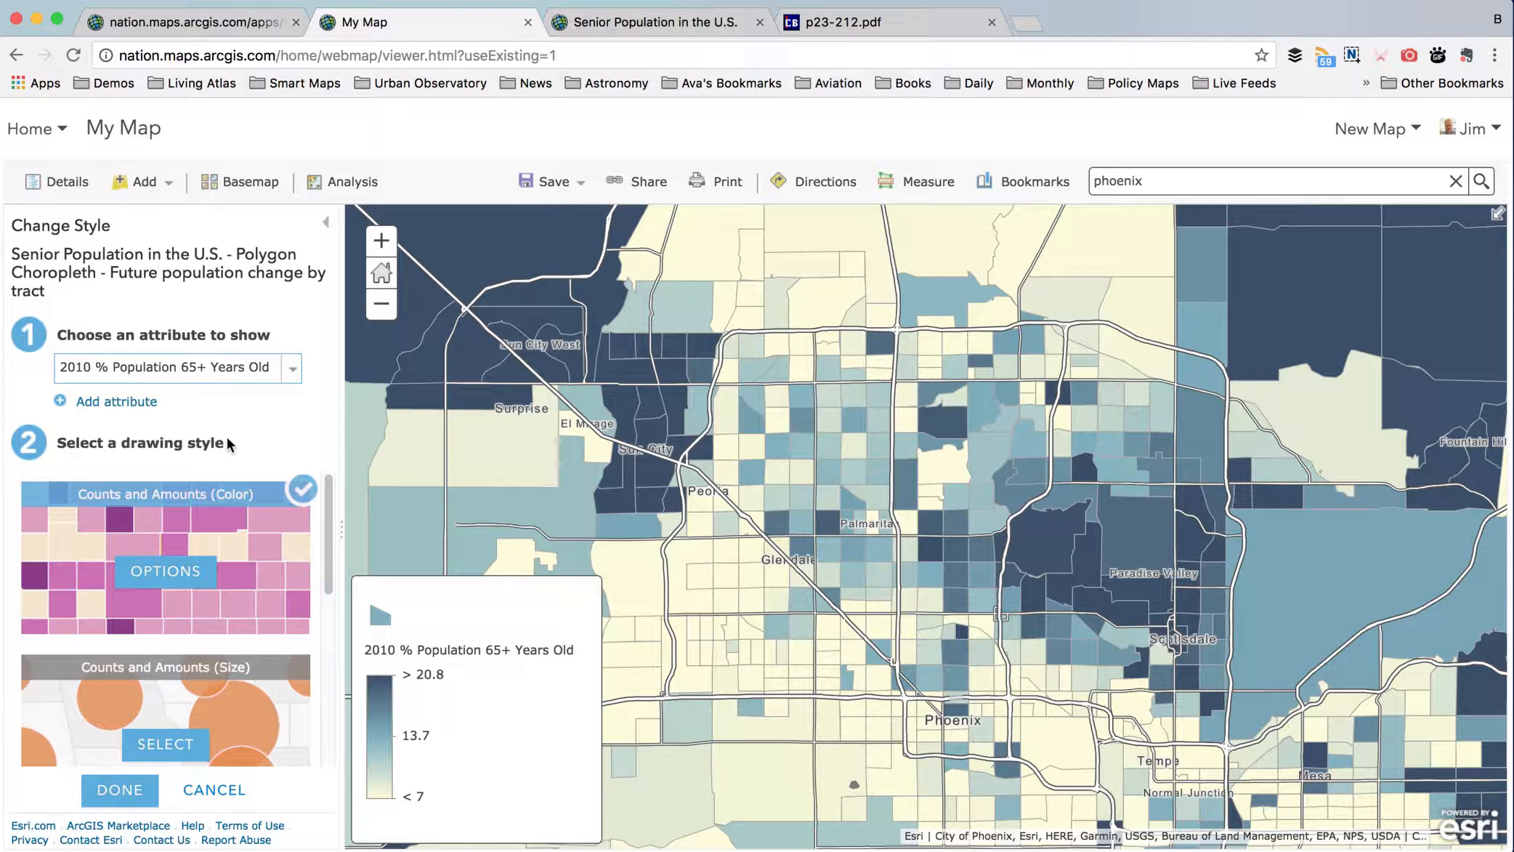
click(167, 572)
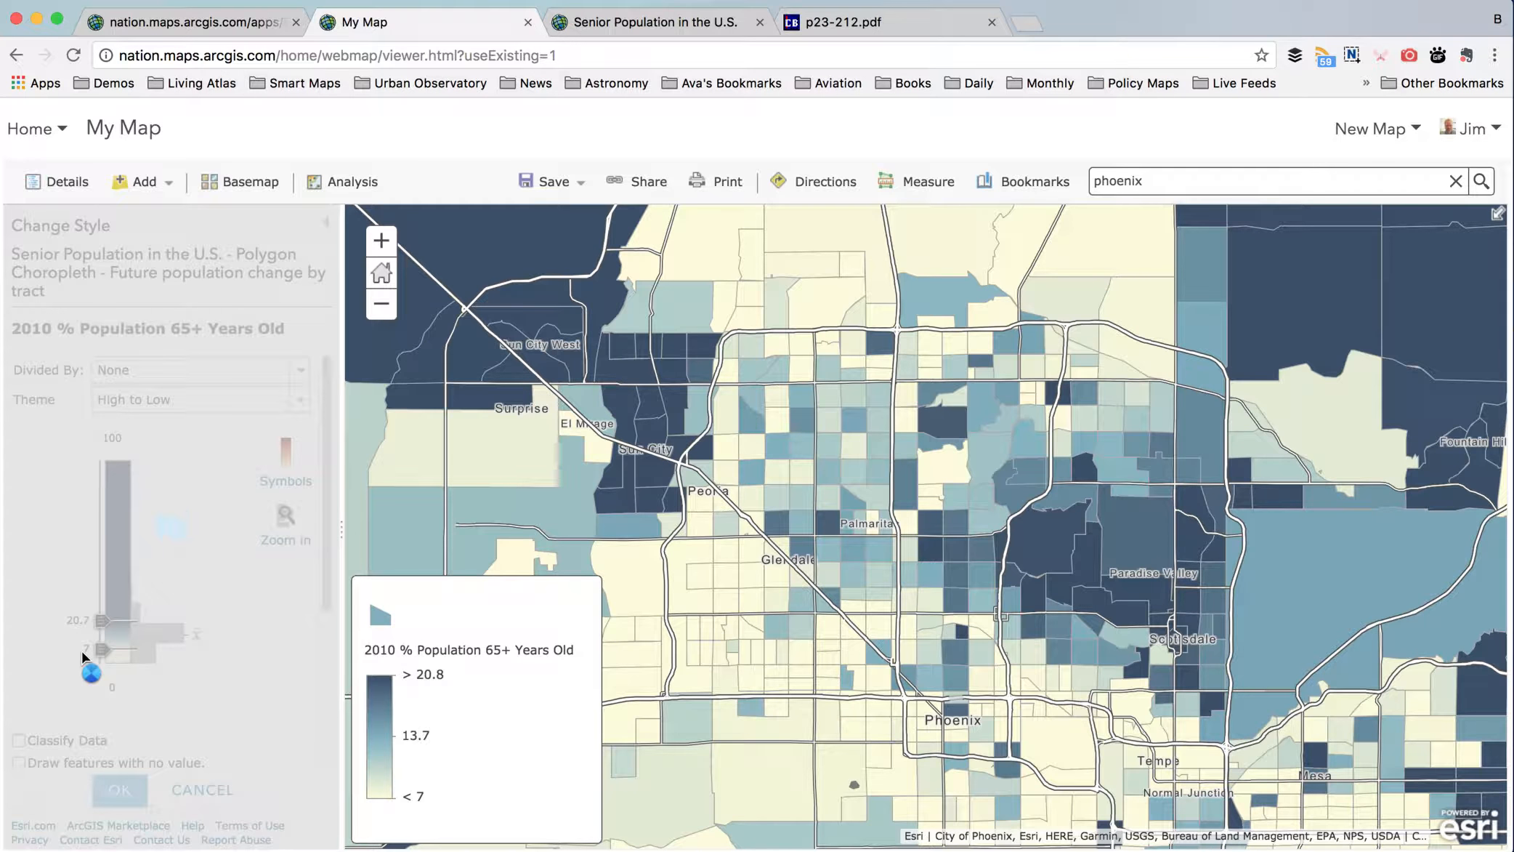
mouse_move(198, 566)
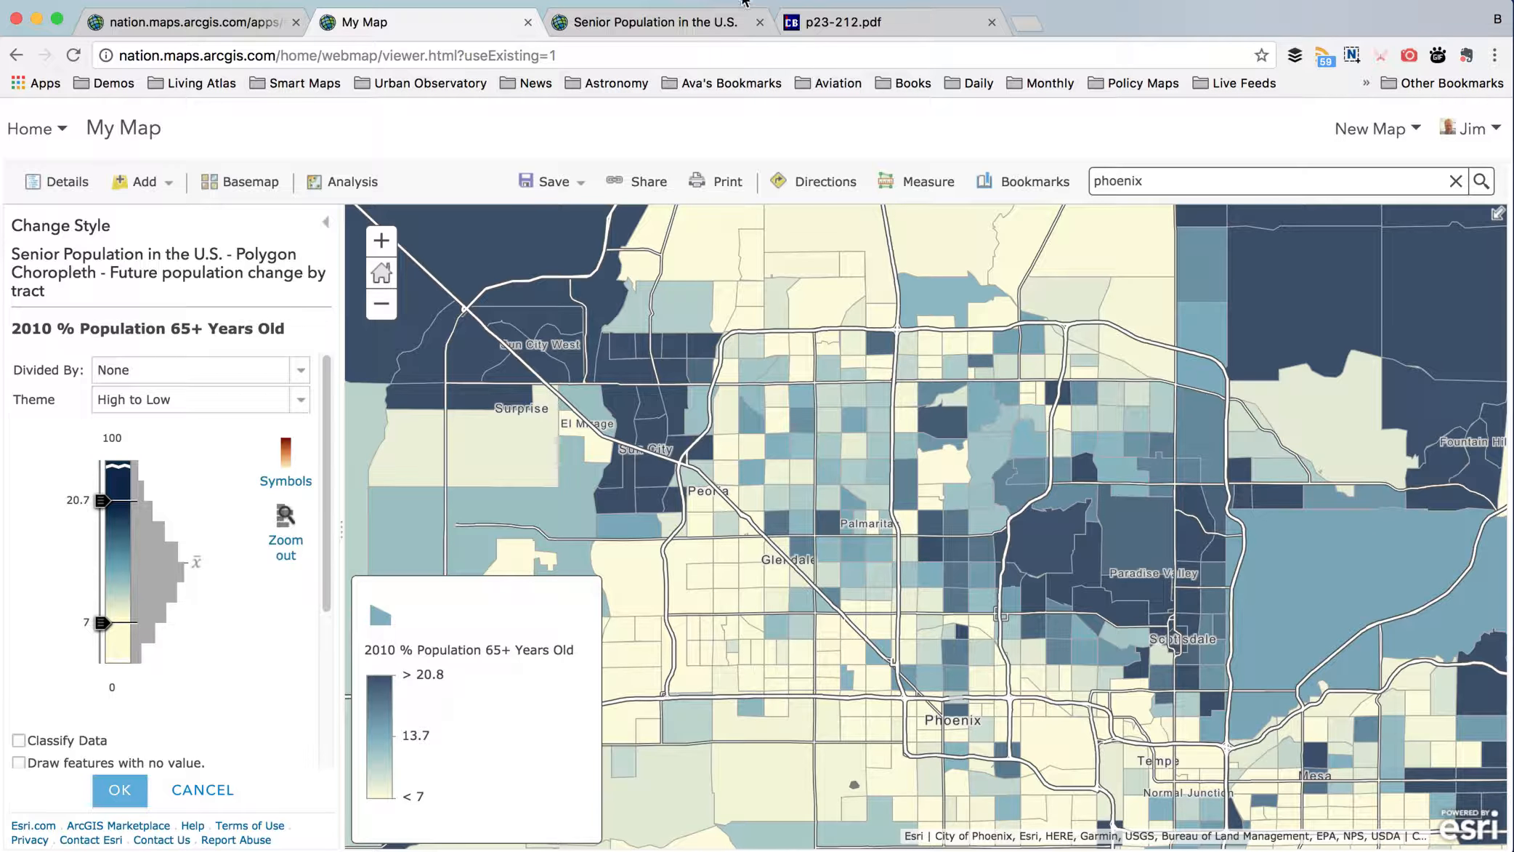
- Switch to the census report p23-212.pdf and find the list of highlights near its beginning
click(827, 24)
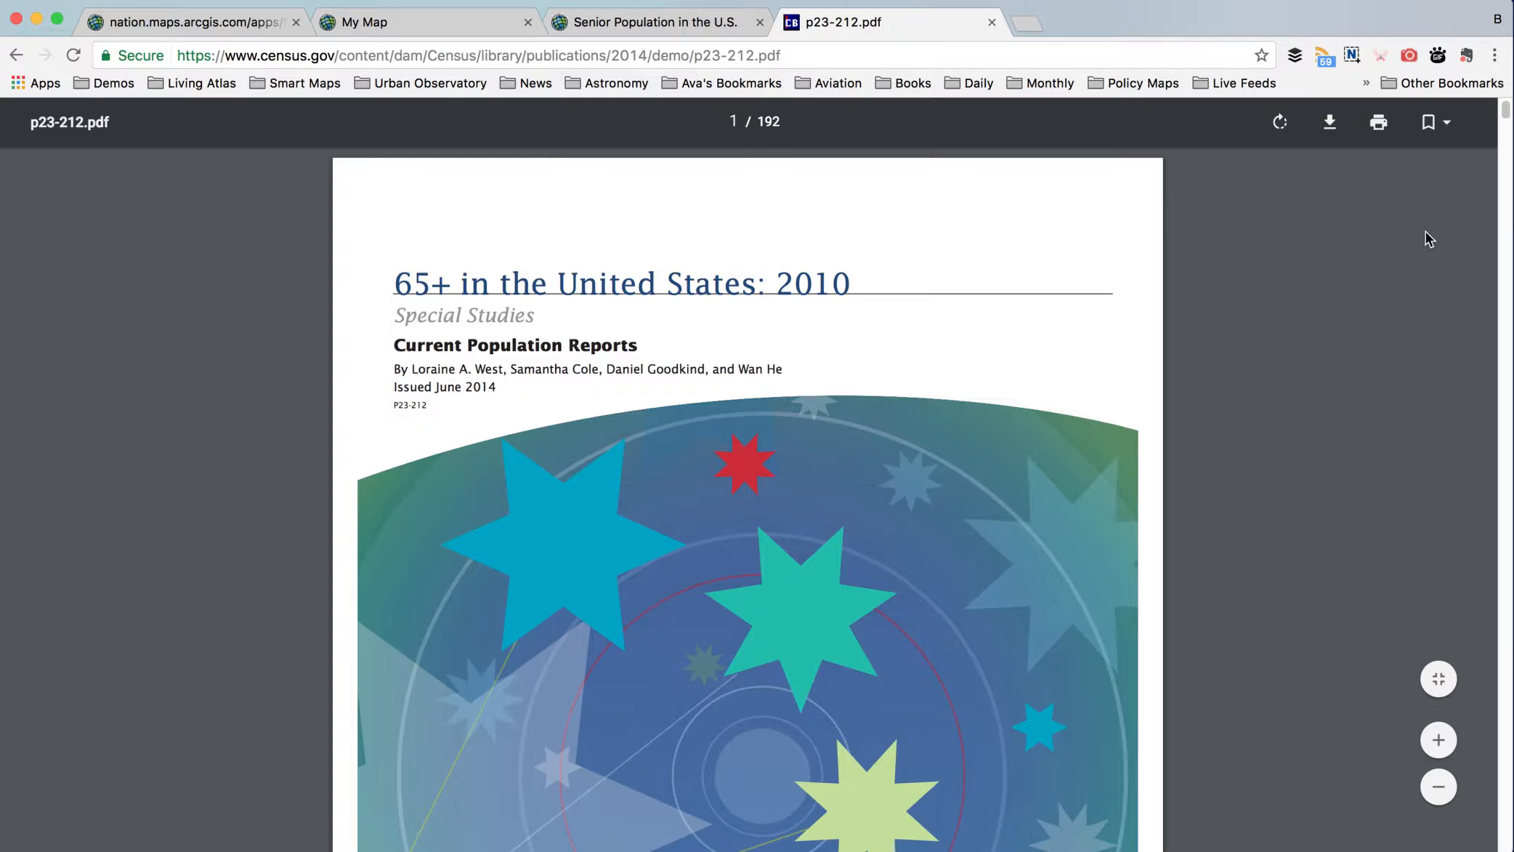
drag(1506, 117, 1506, 214)
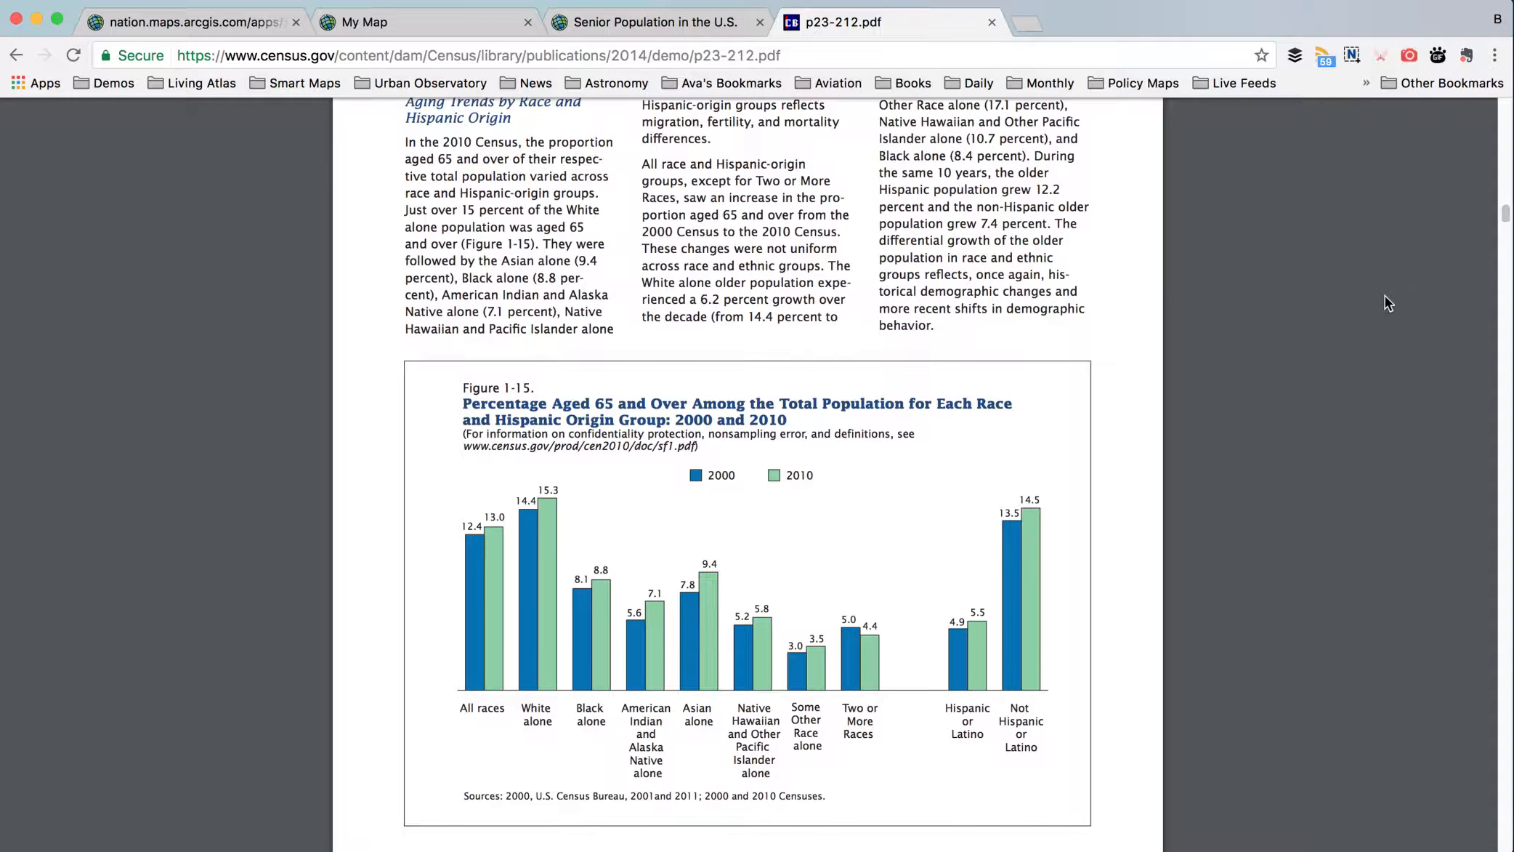
scroll(1368, 300, up, 8)
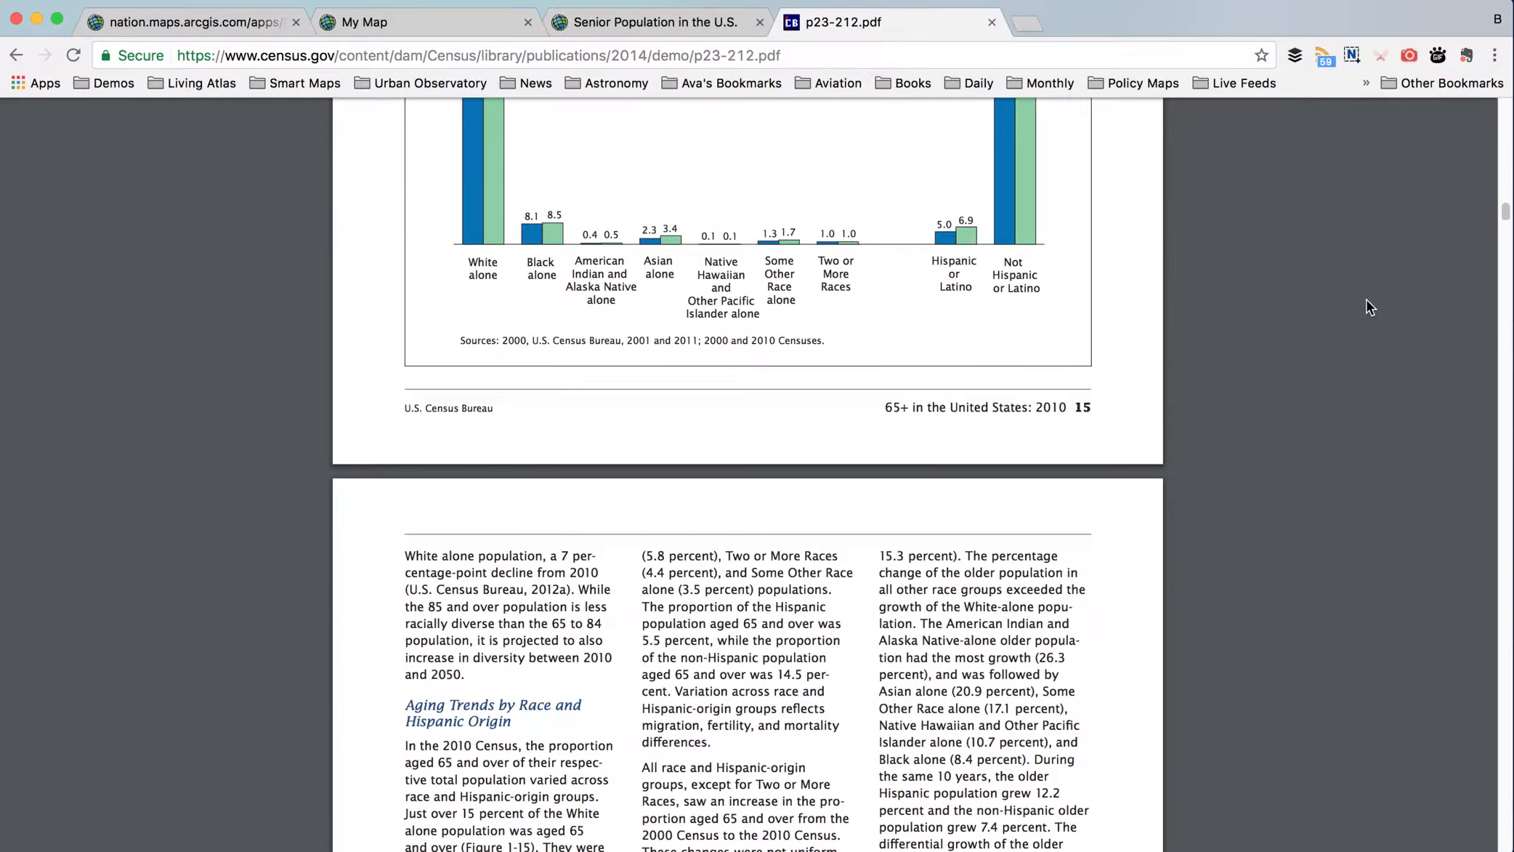
scroll(1366, 299, up, 20)
scroll(1366, 298, up, 20)
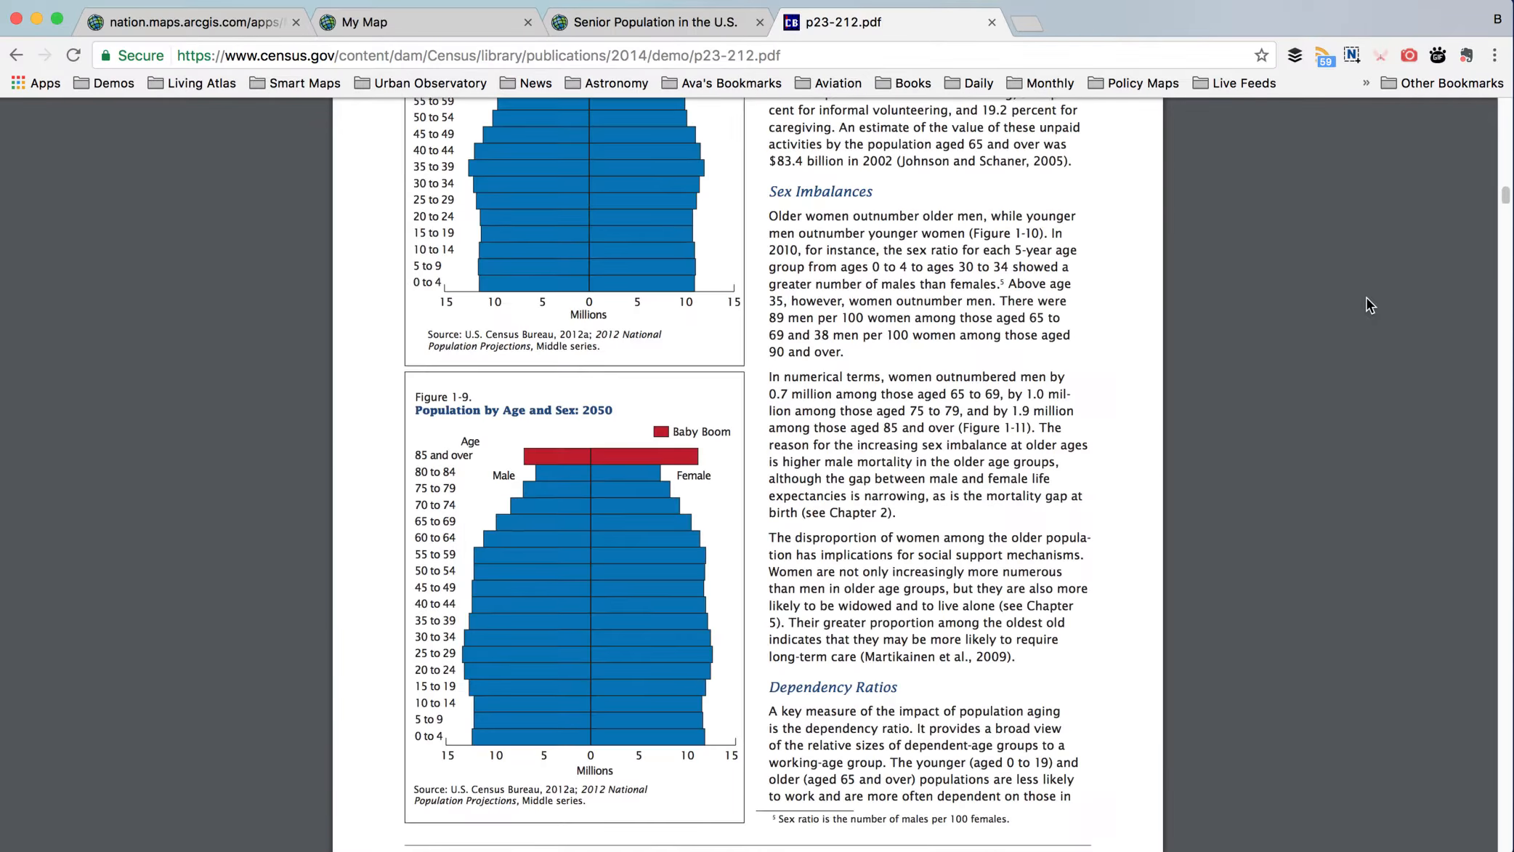
scroll(1366, 297, up, 13)
drag(1503, 192, 1501, 176)
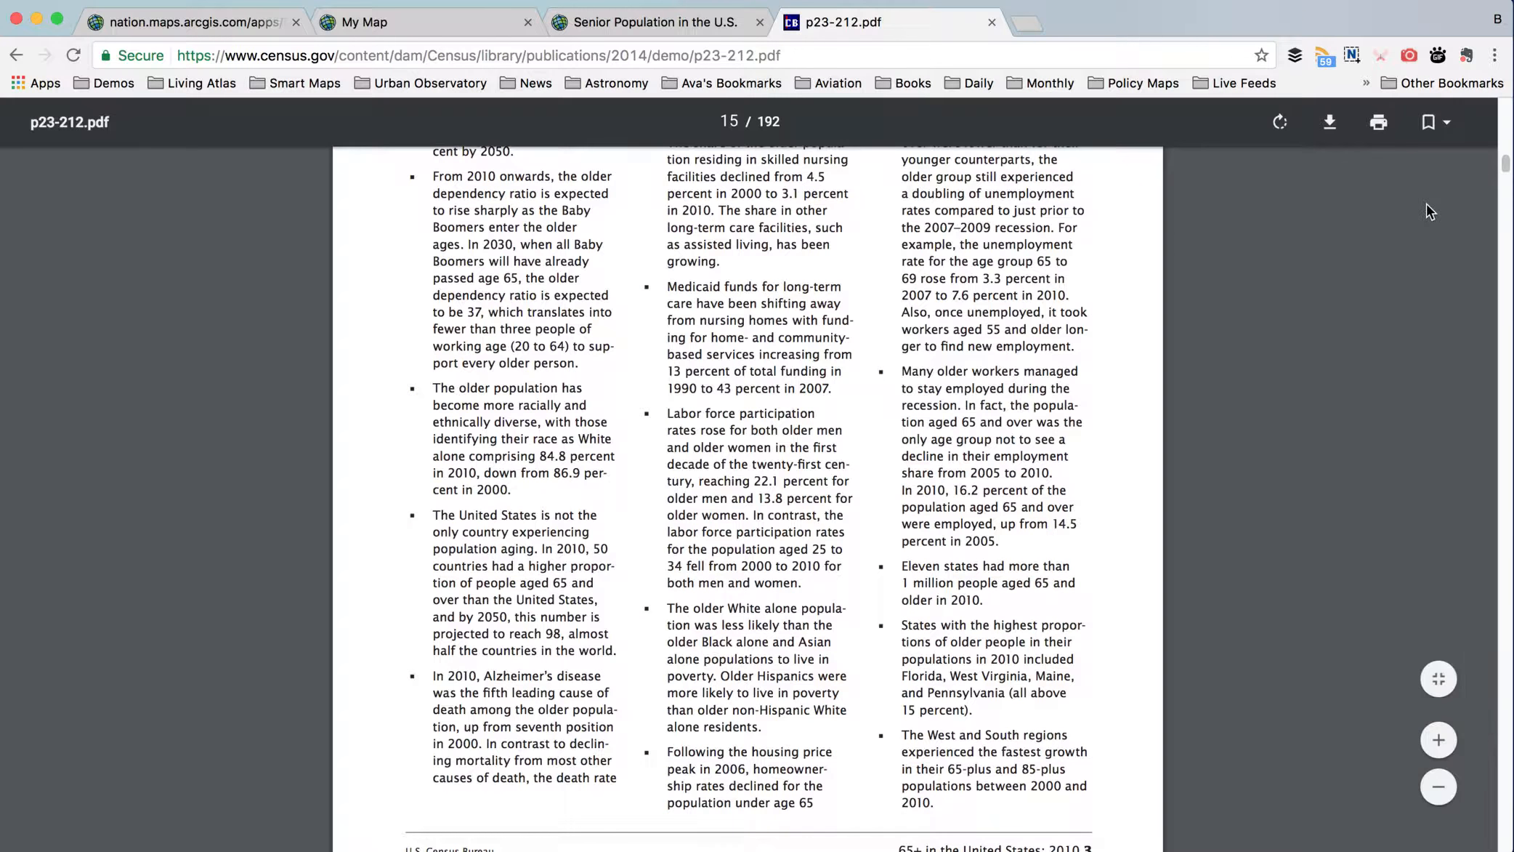
scroll(1327, 242, up, 3)
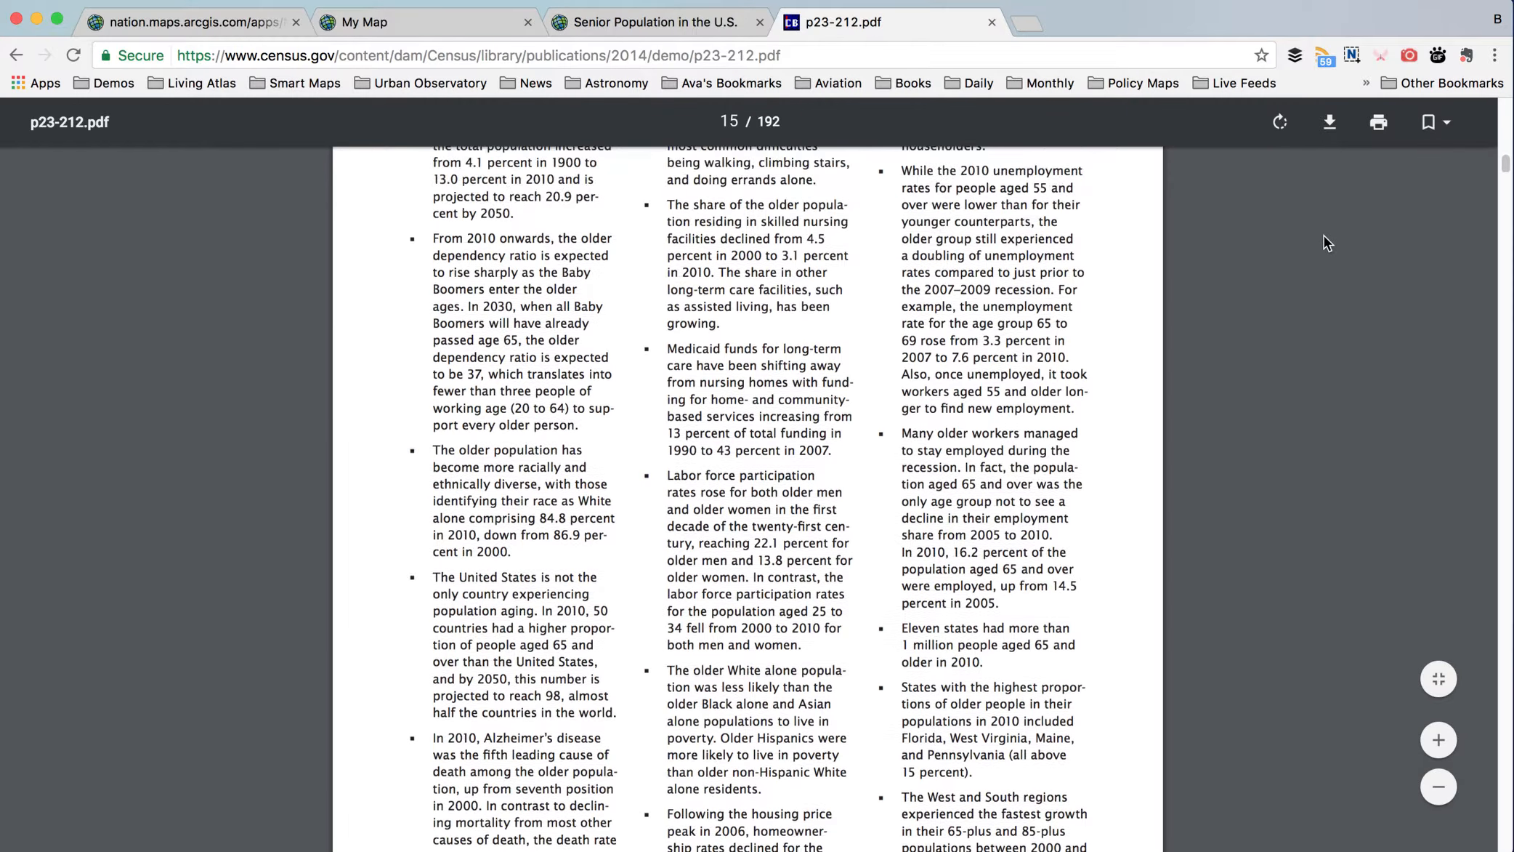
scroll(1324, 237, up, 4)
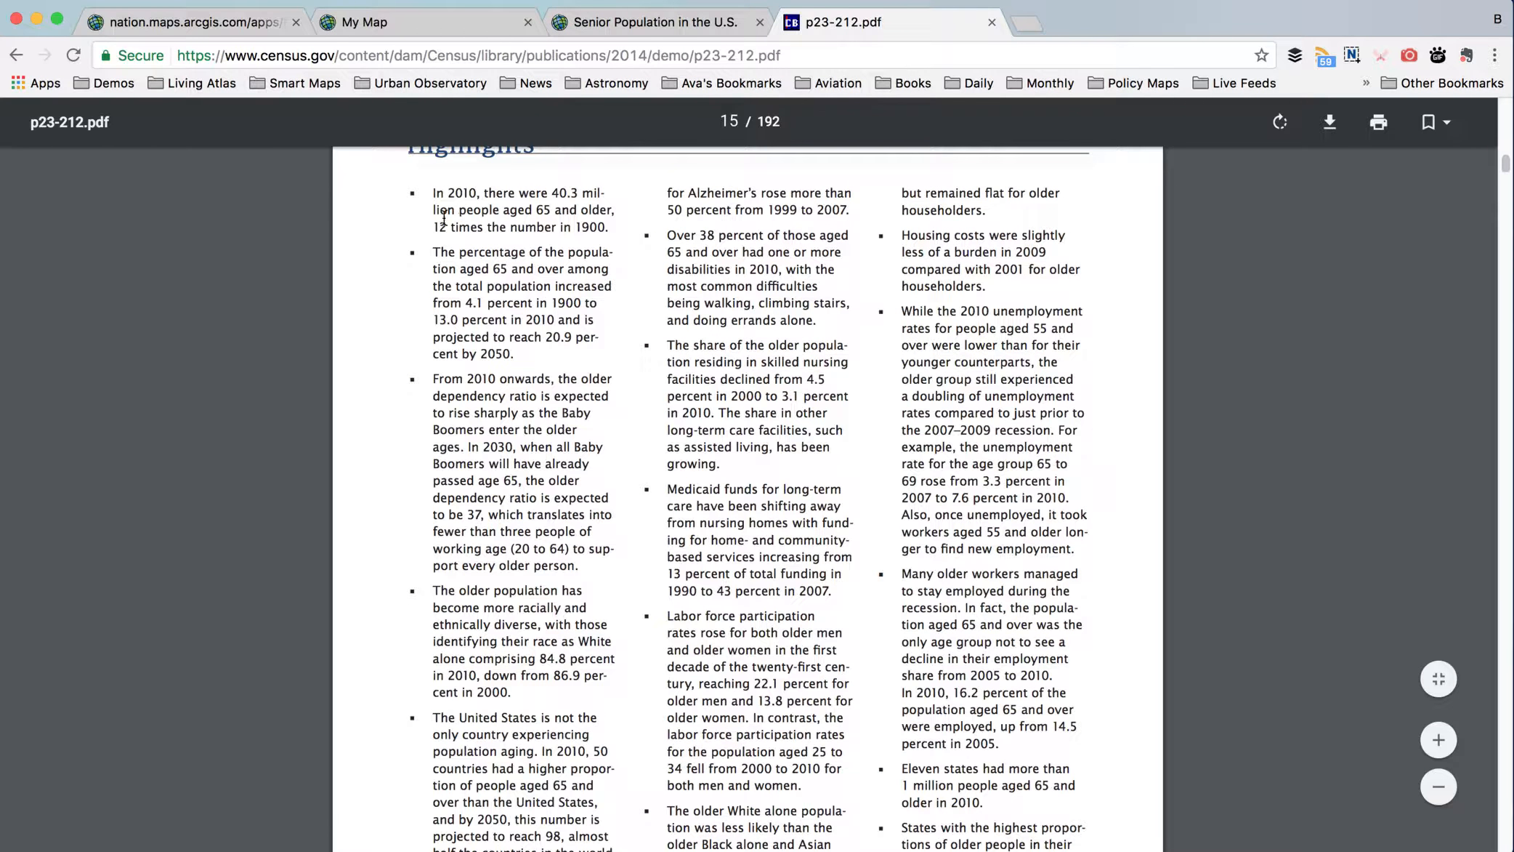
- Examine the first two report highlights, marking the 2010 senior count, the 2010 senior percentage and the projected 2050 percentage
drag(438, 194, 577, 193)
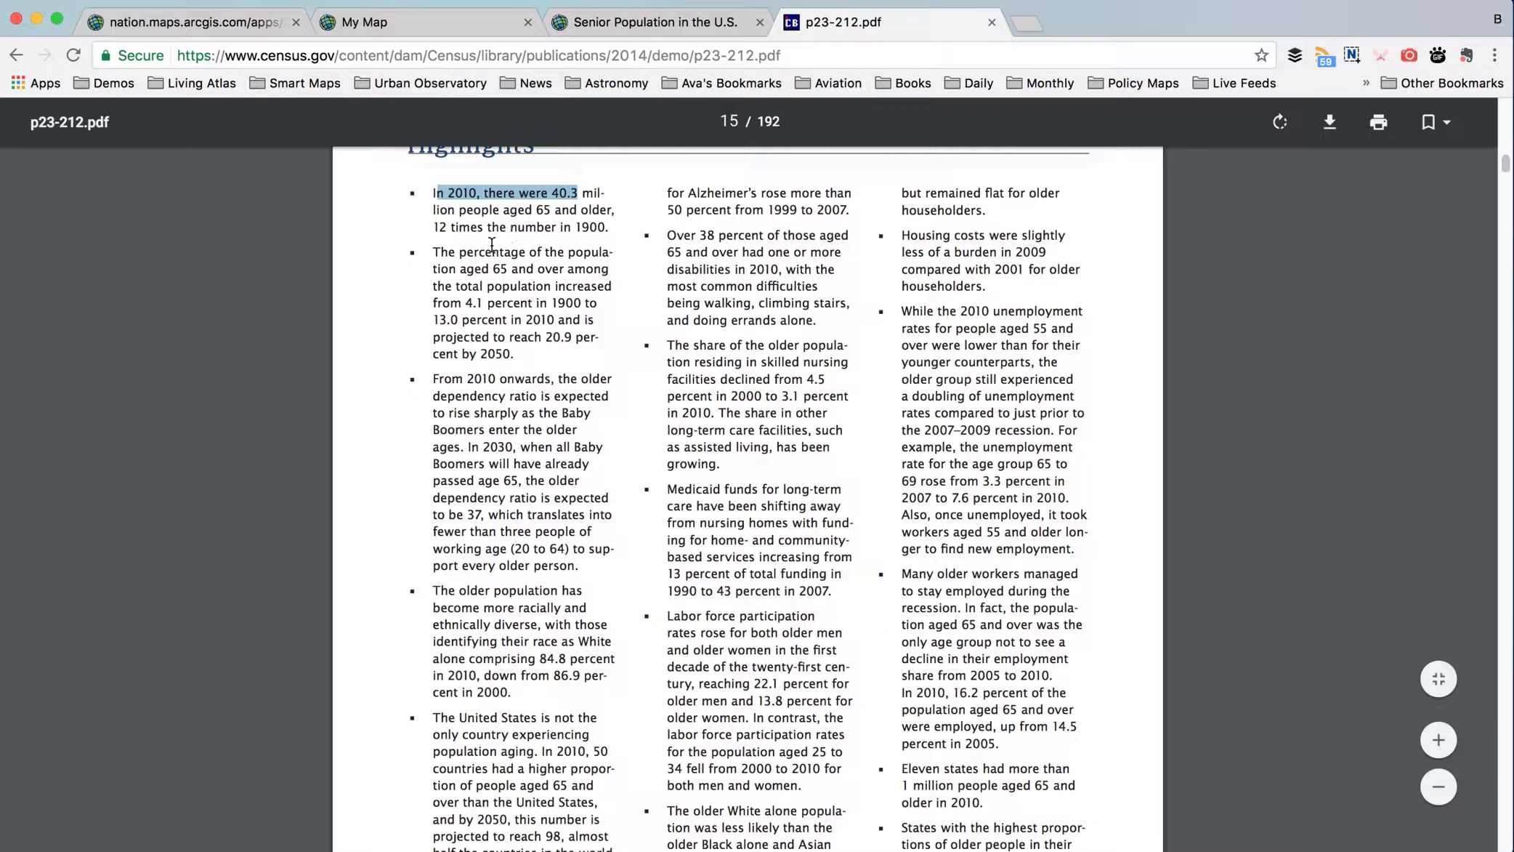
drag(435, 320, 556, 317)
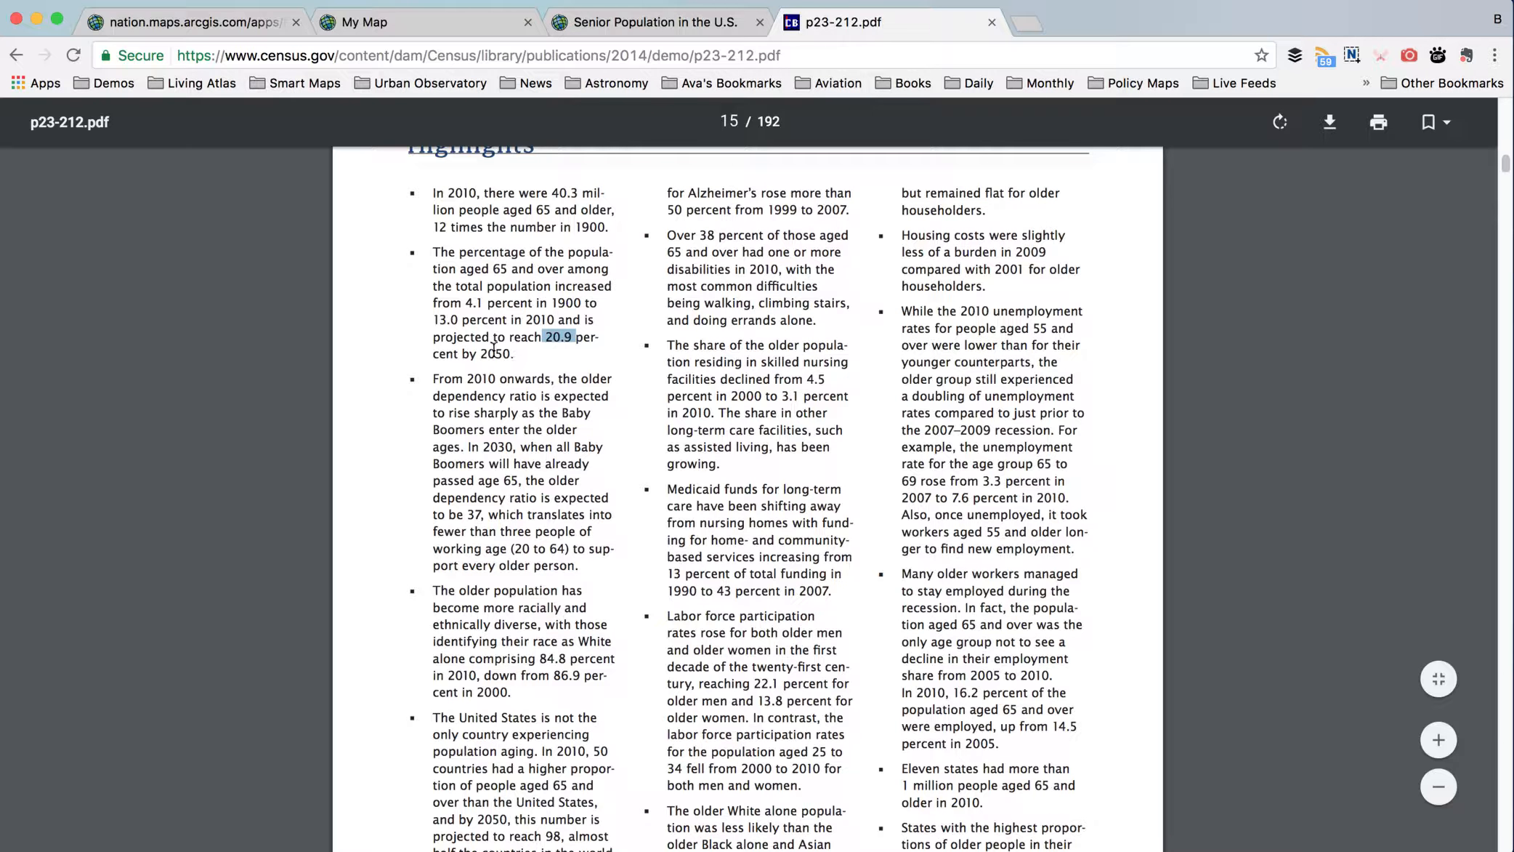
drag(480, 353, 507, 352)
drag(434, 320, 469, 319)
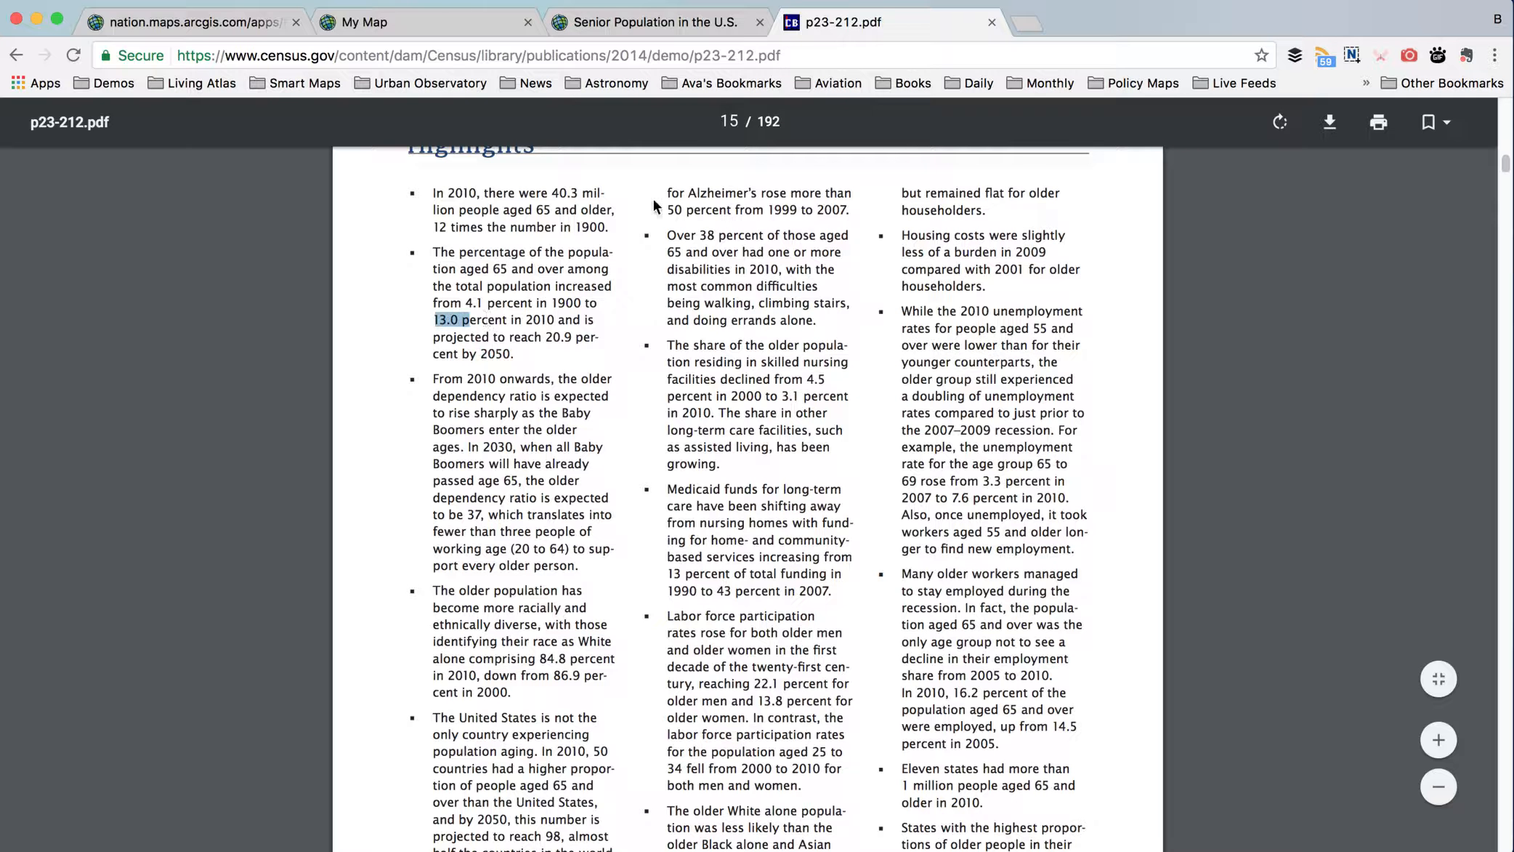
- Switch back to My Map and apply the Above and Below theme to 2010 % Population 65+ Years Old, with the histogram zoomed in
click(690, 24)
click(497, 26)
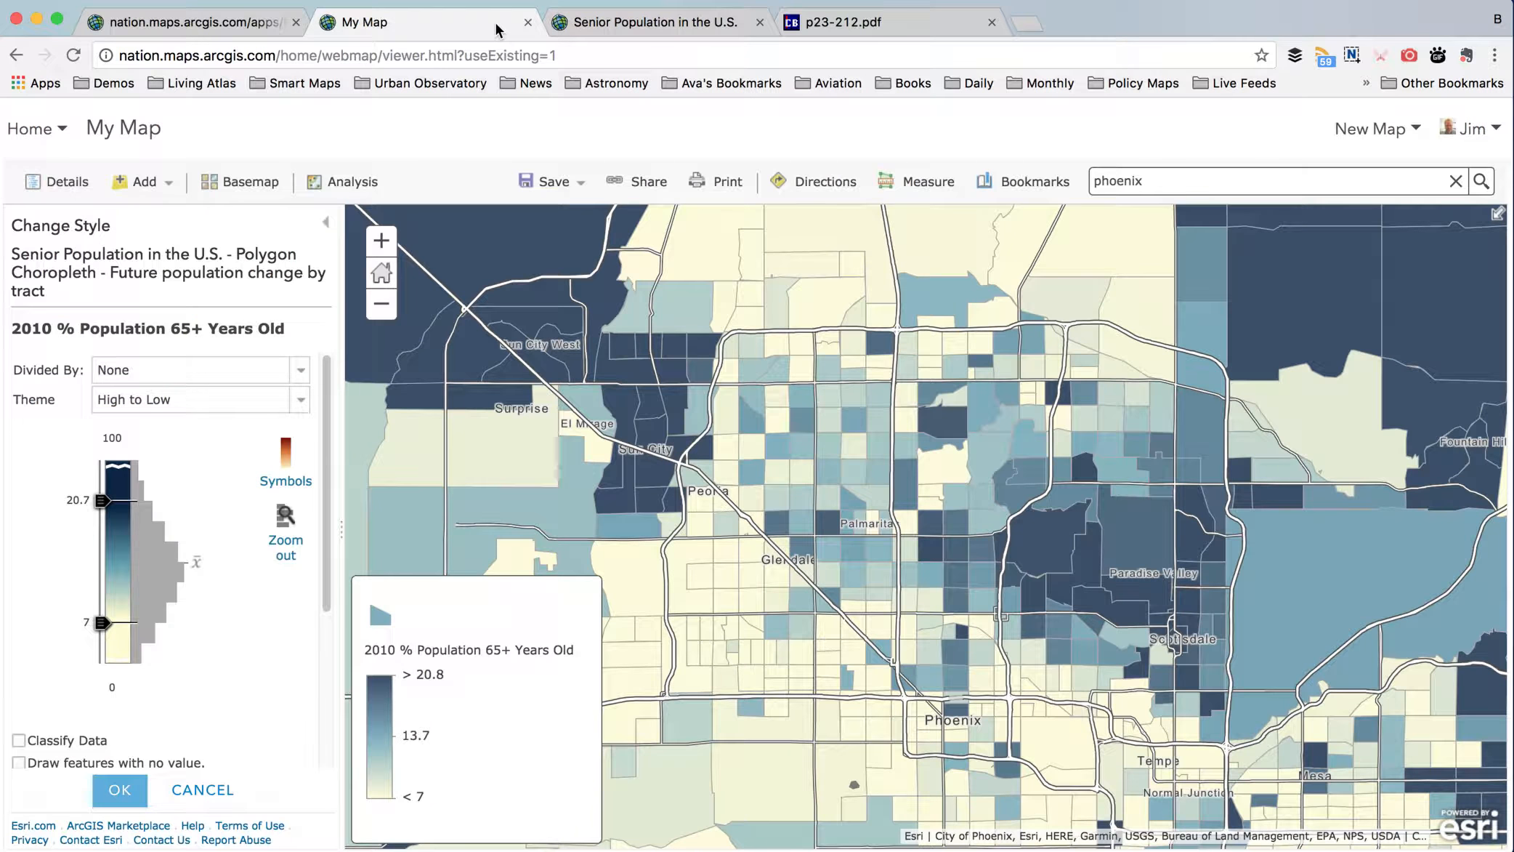
click(298, 399)
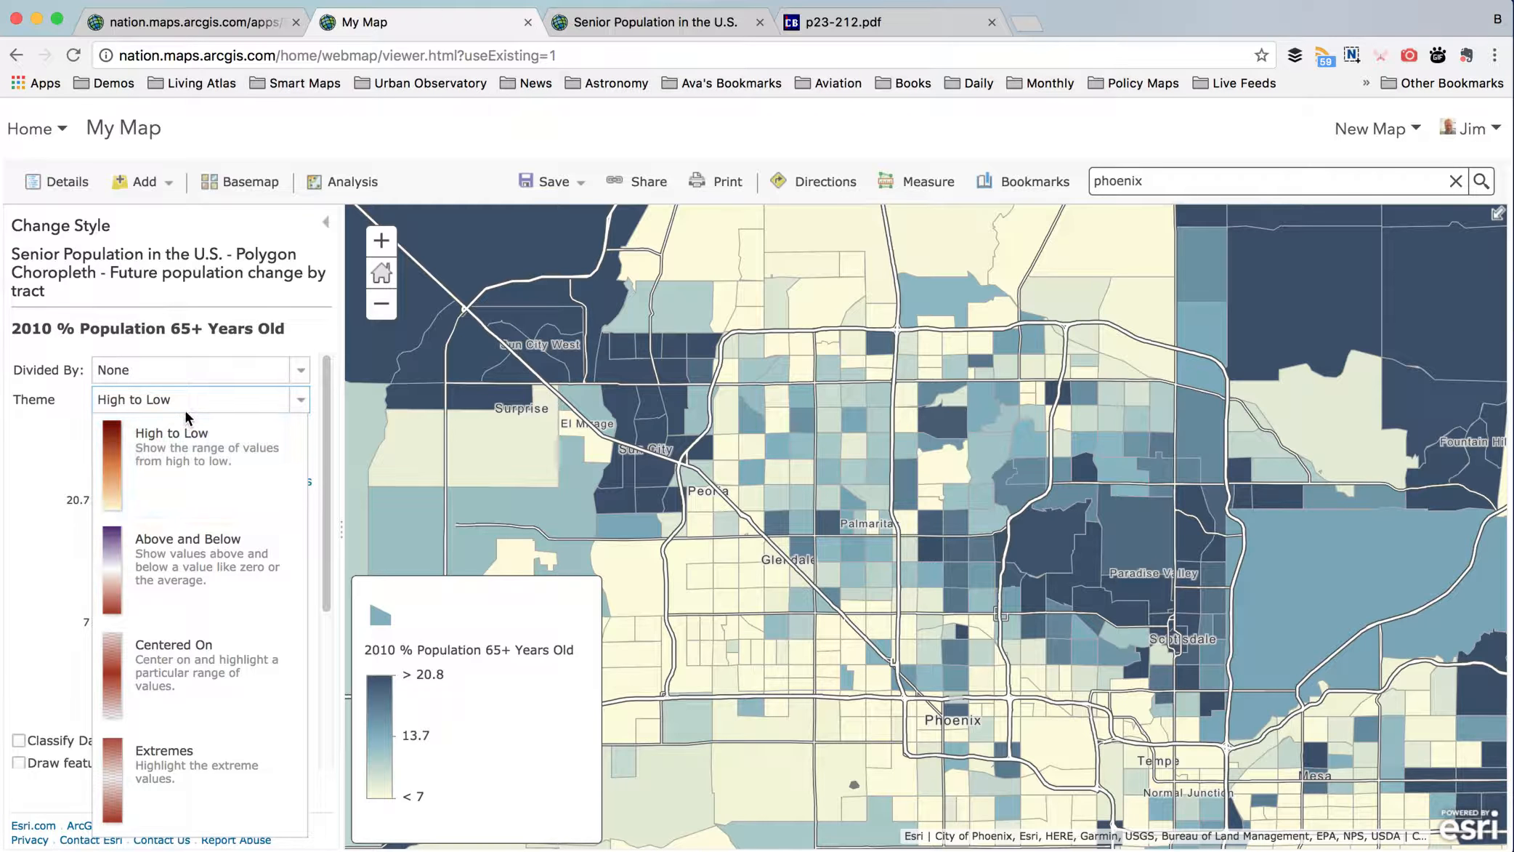
click(186, 555)
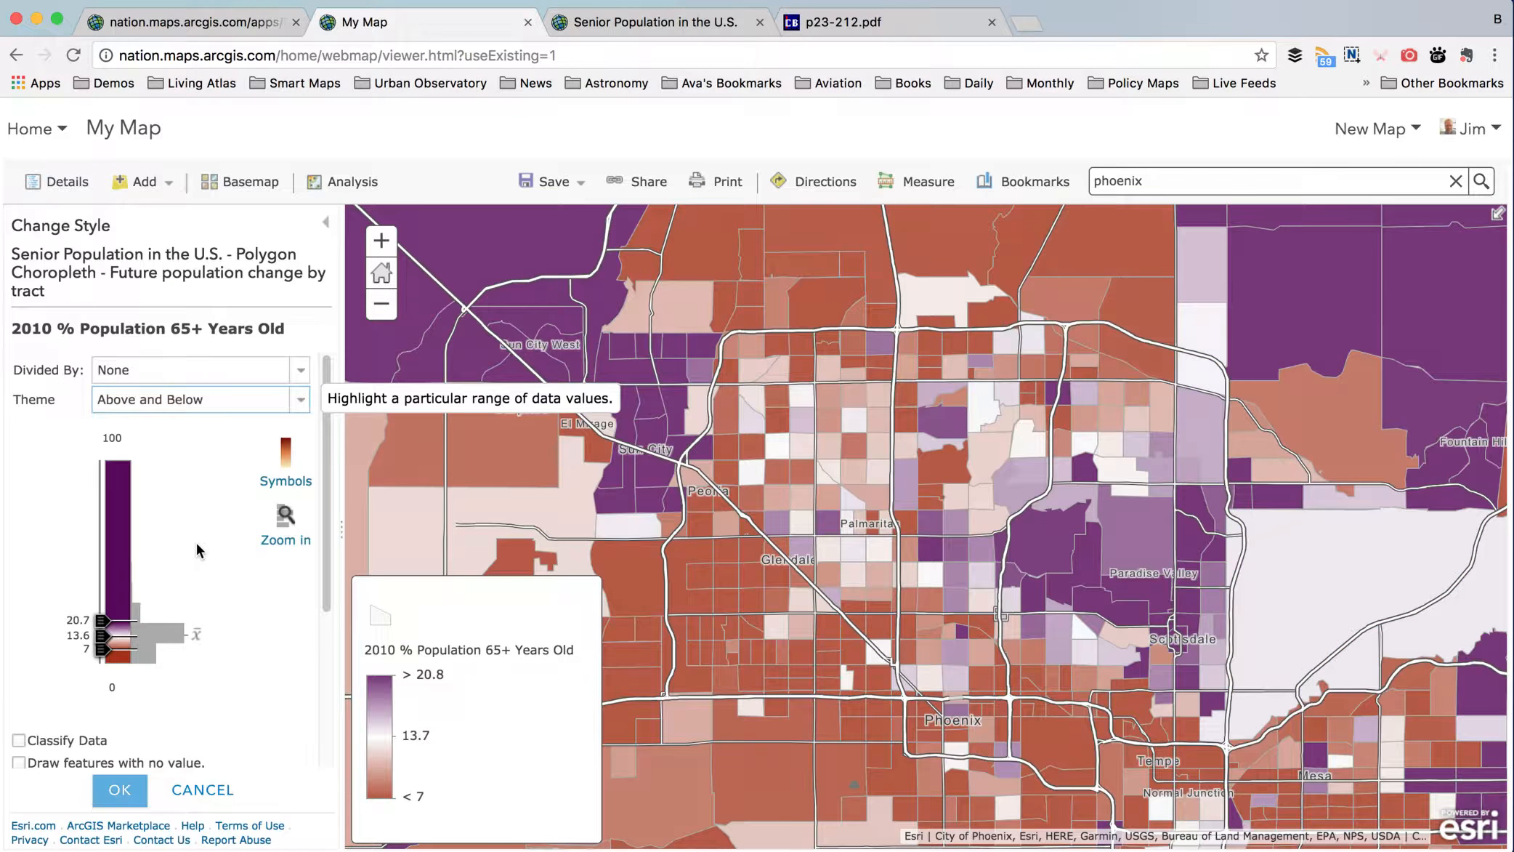
click(286, 517)
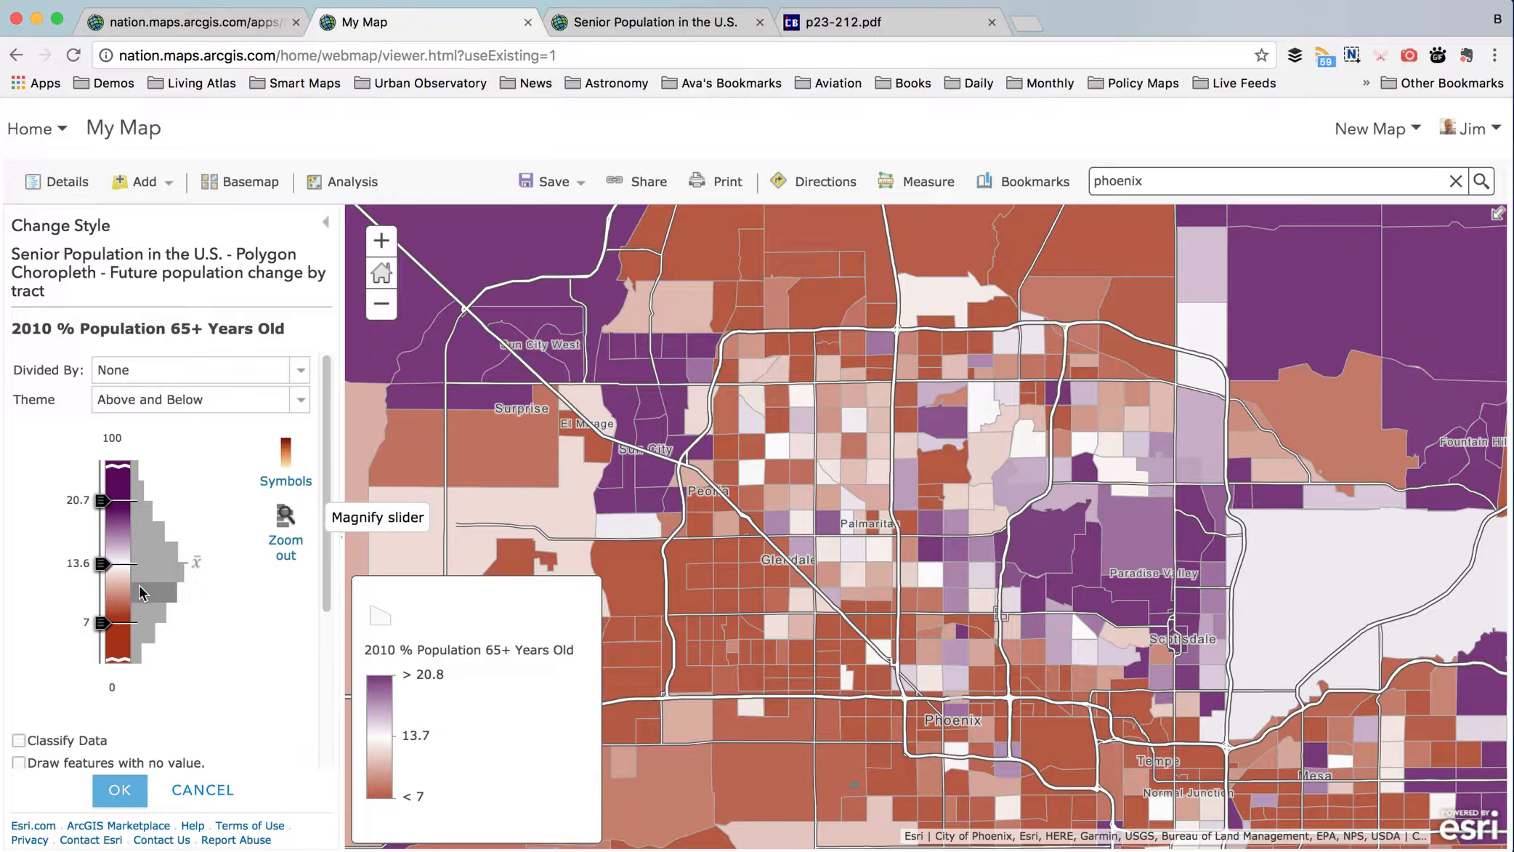
- Set the Above and Below color breaks to 13 at the center, 21 at the upper end and 5 at the lower end
drag(100, 565, 101, 570)
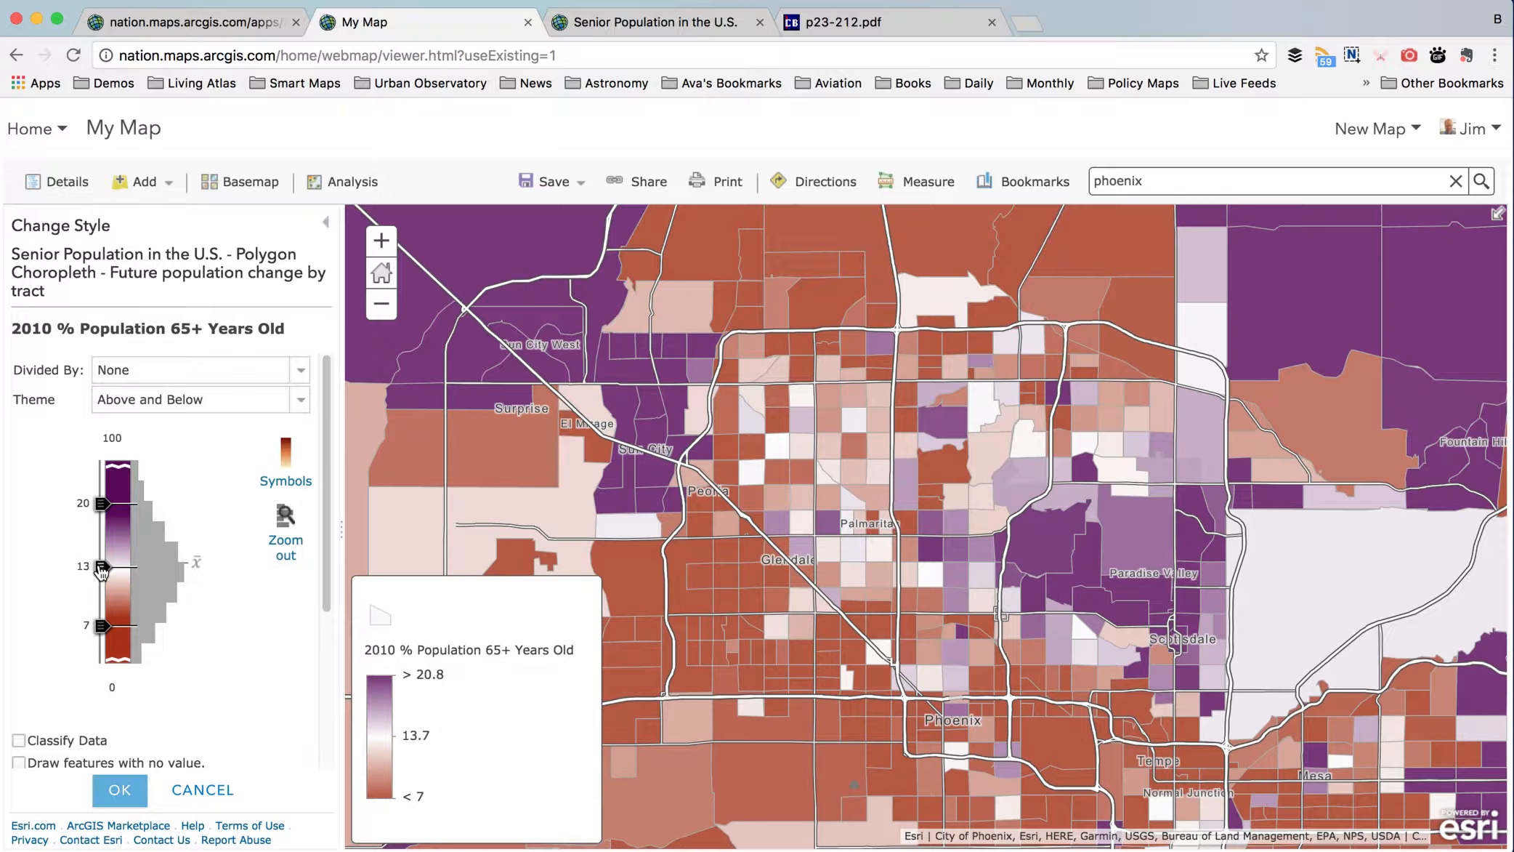
click(83, 566)
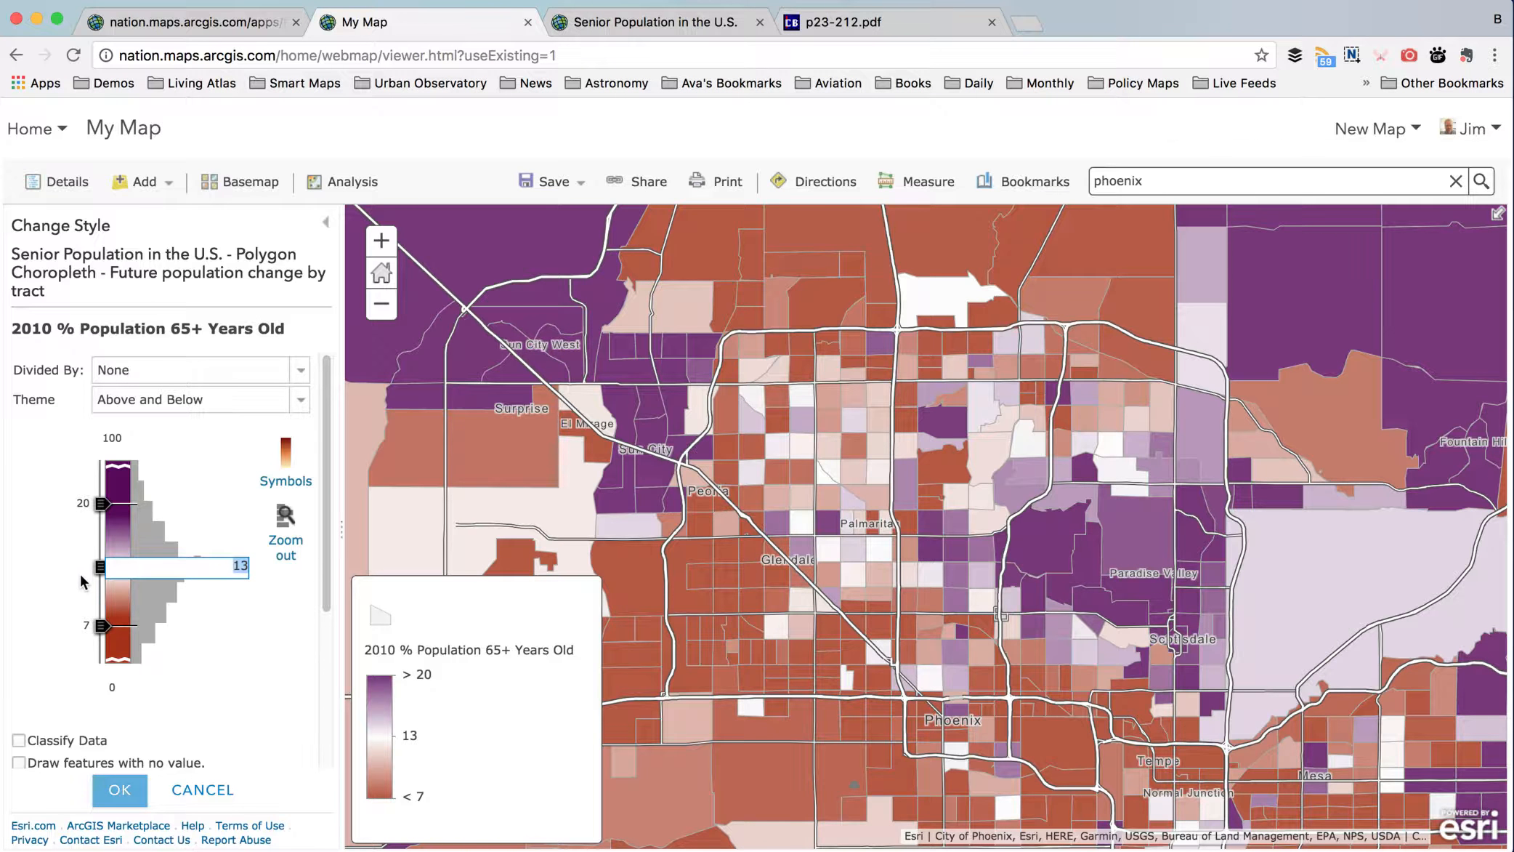
text(13)
key(Return)
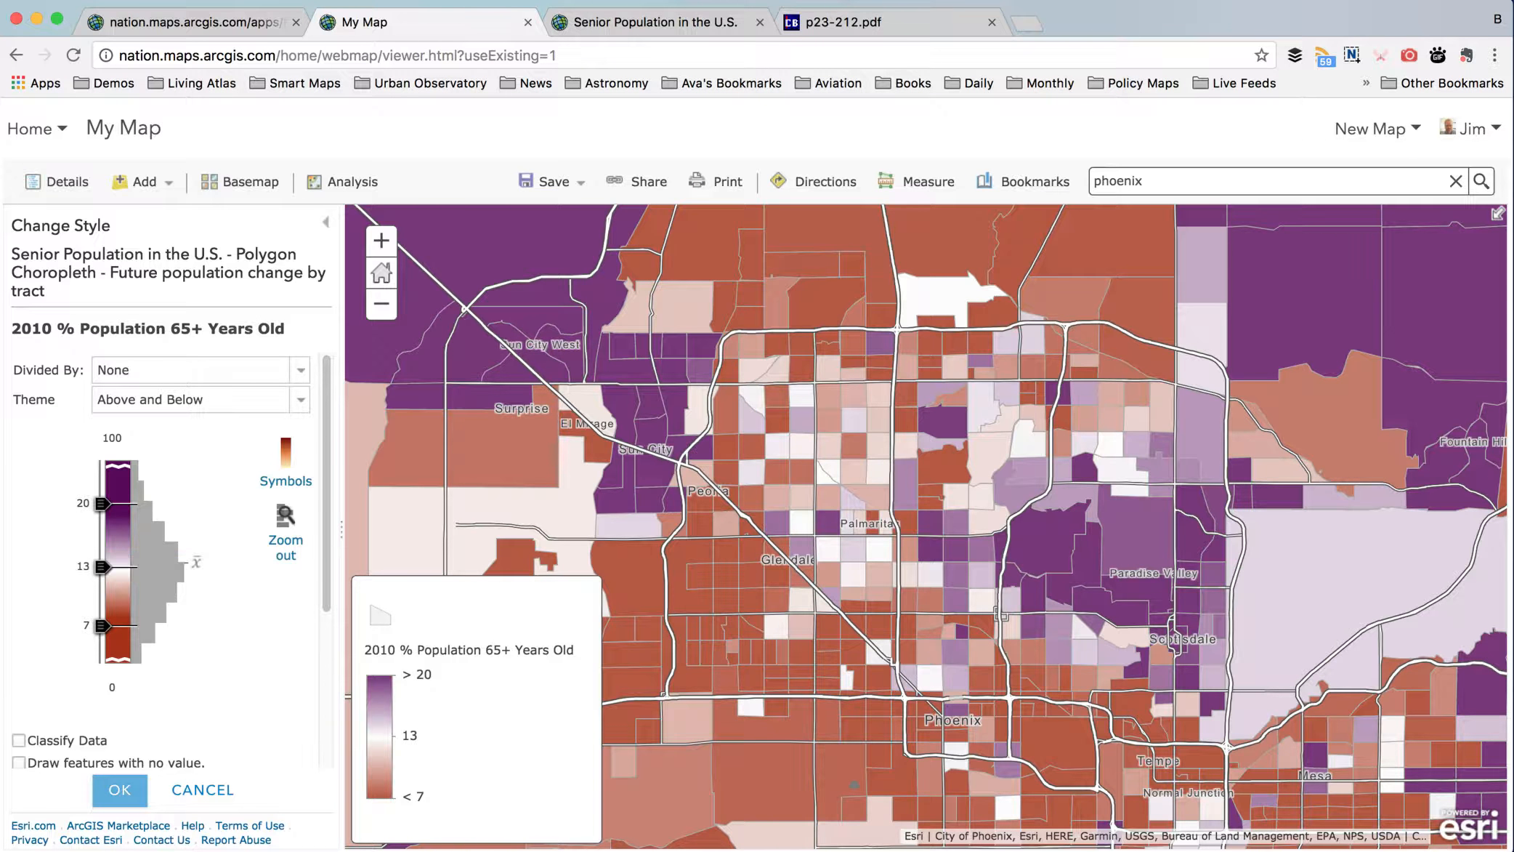
click(99, 506)
text(21)
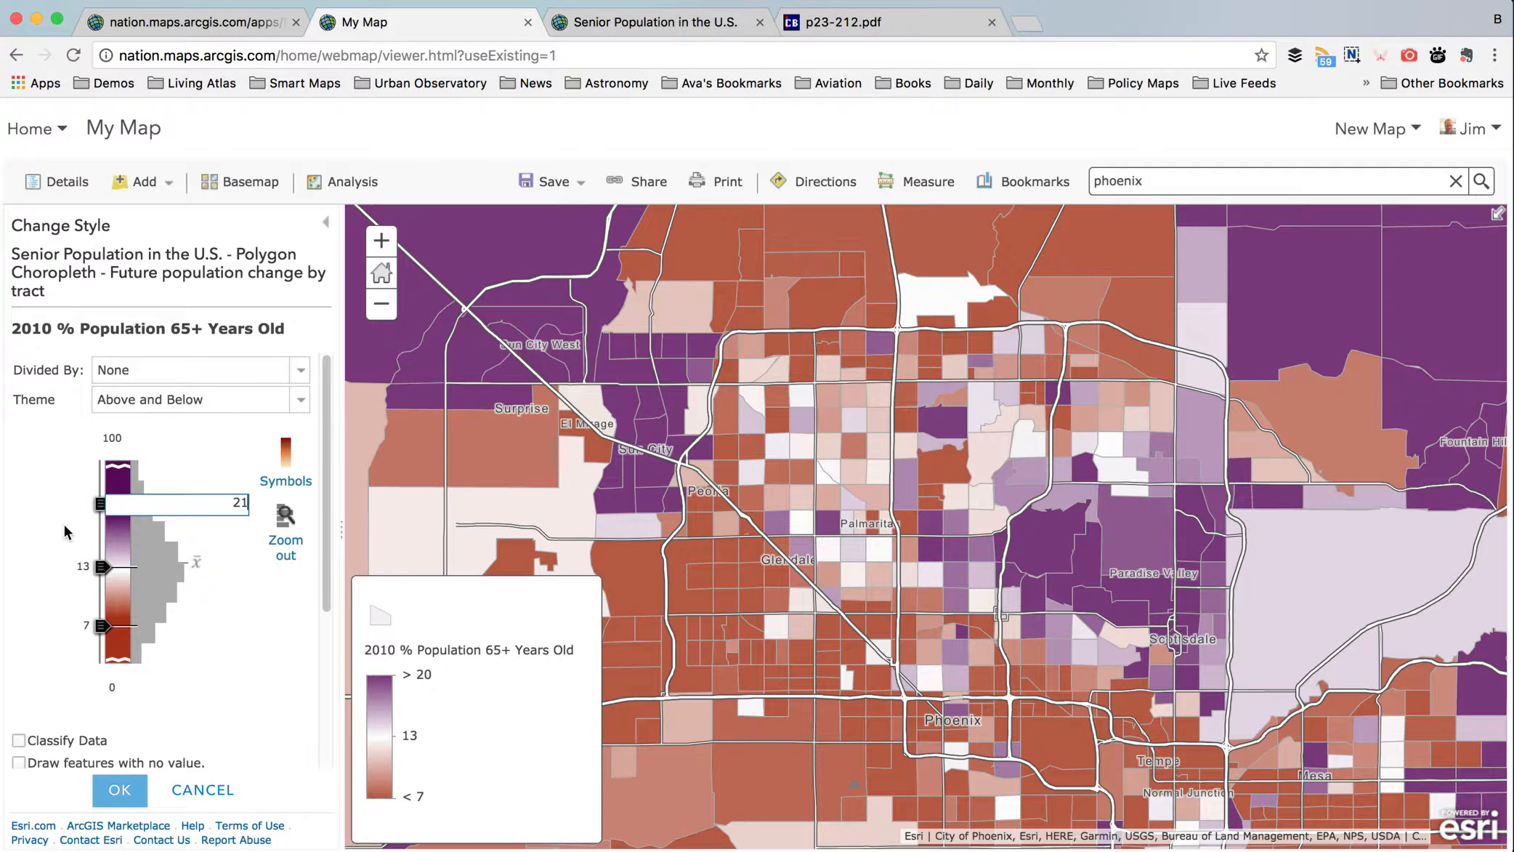
key(Return)
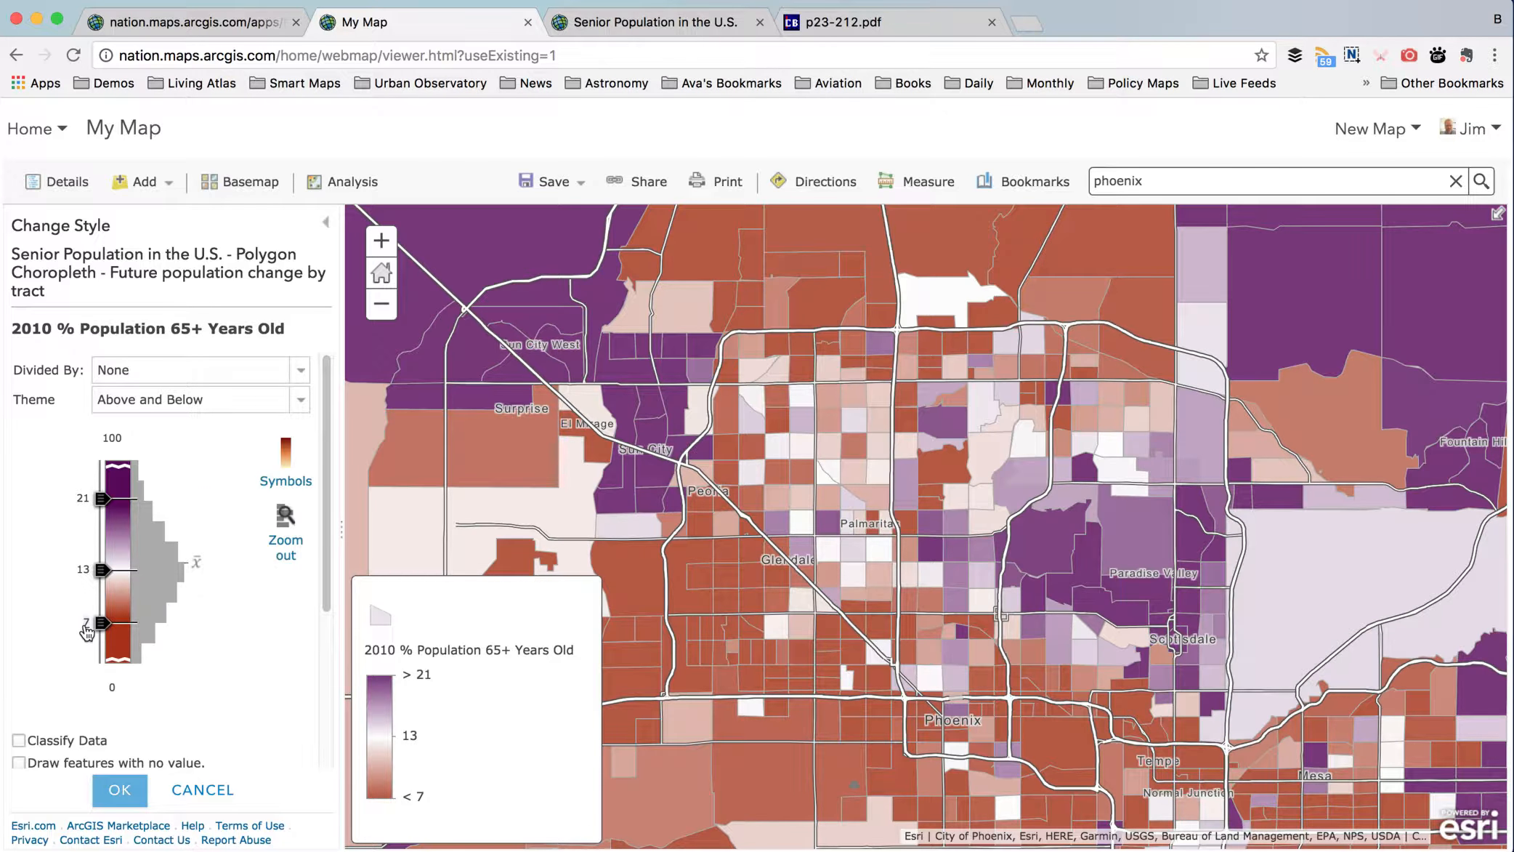
click(86, 625)
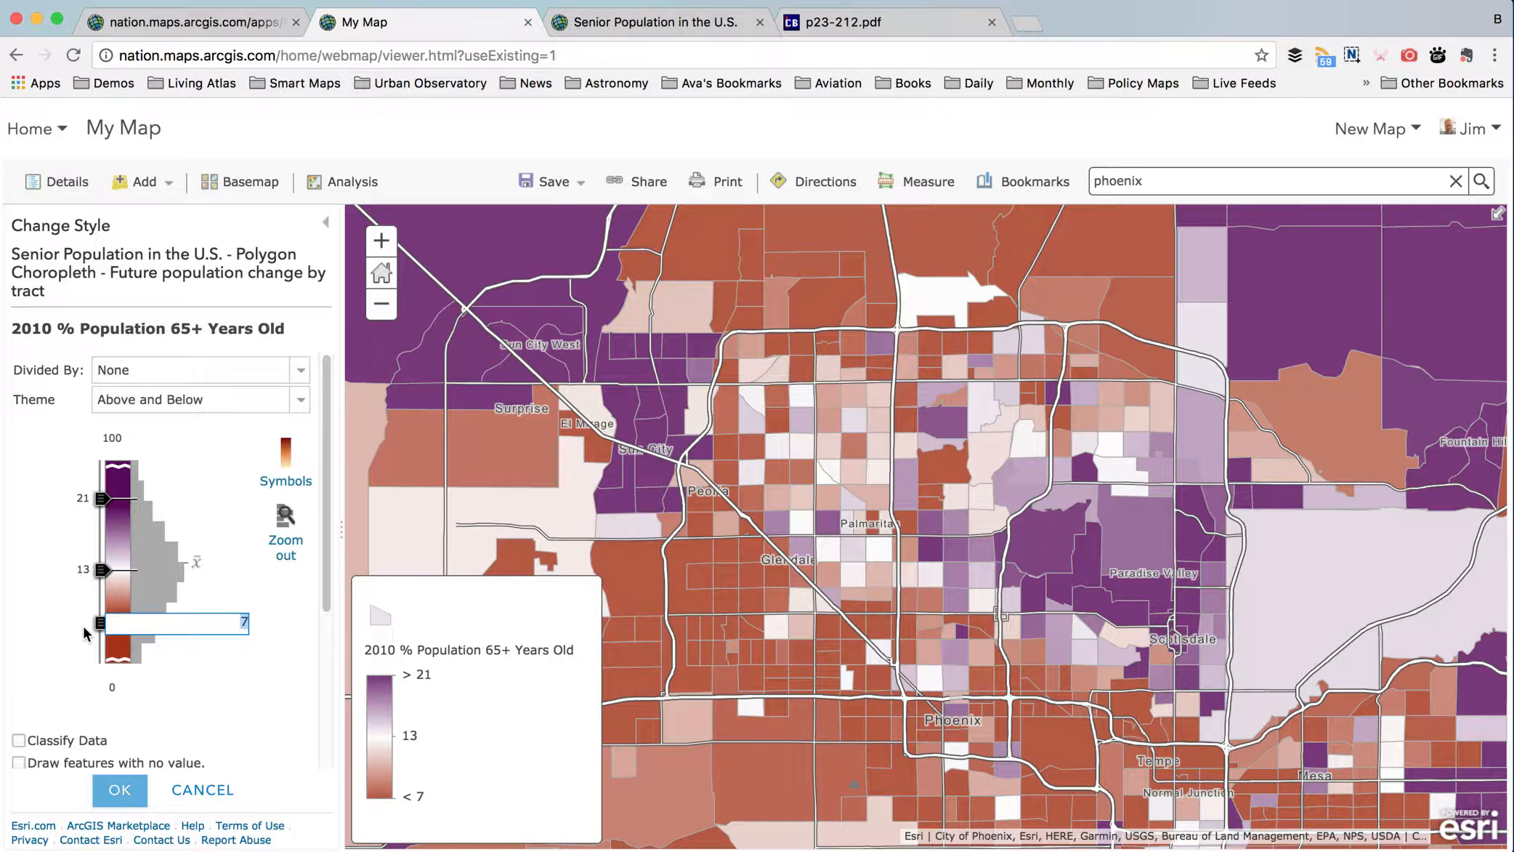
text(5)
key(Return)
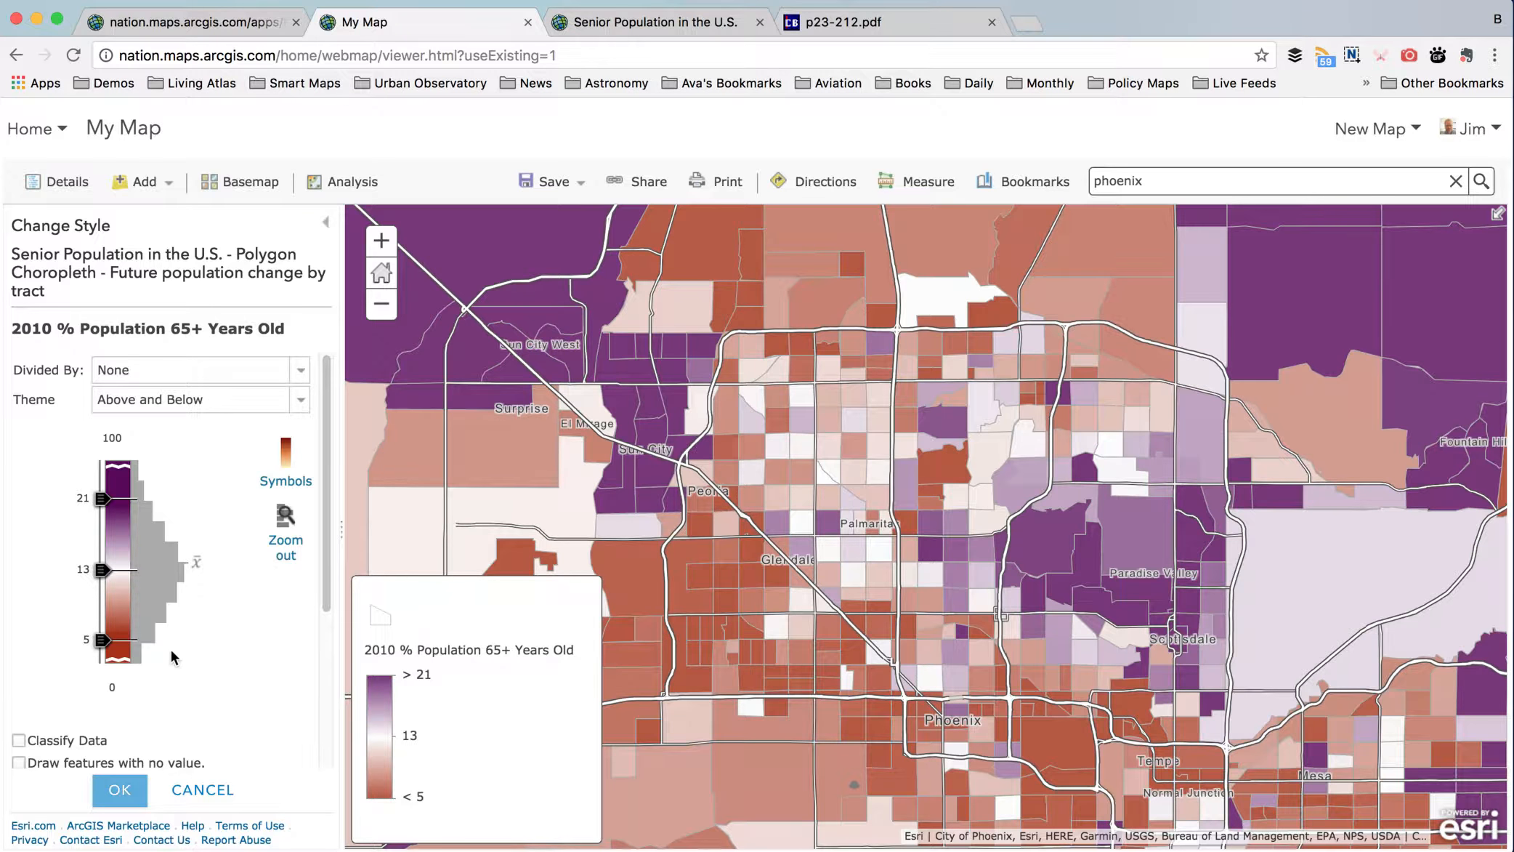
- Apply the green-to-gray diverging color ramp to the Polygon Choropleth layer's fill
click(291, 482)
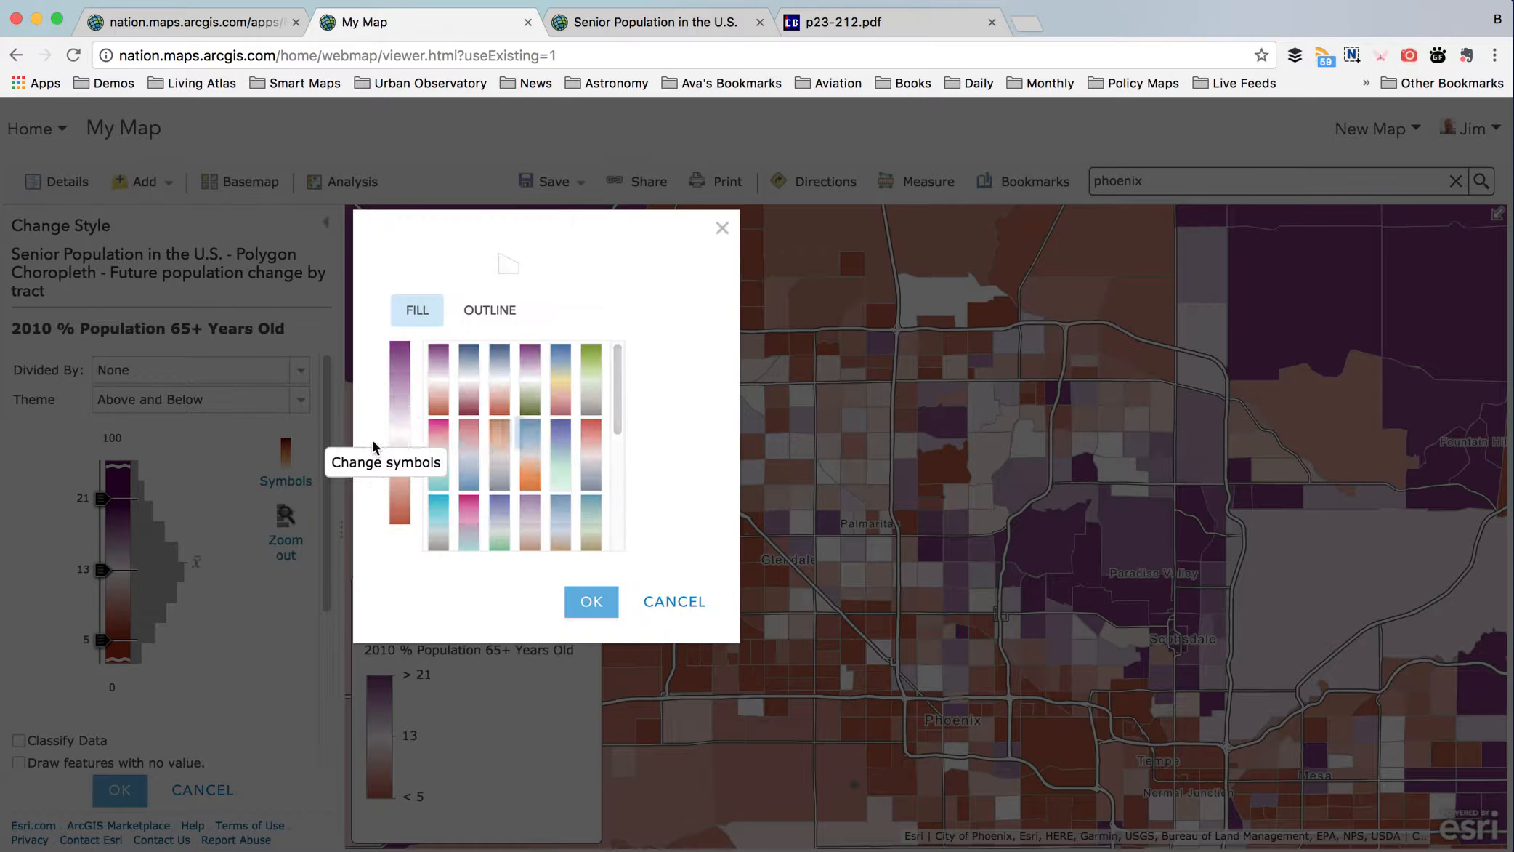
click(592, 393)
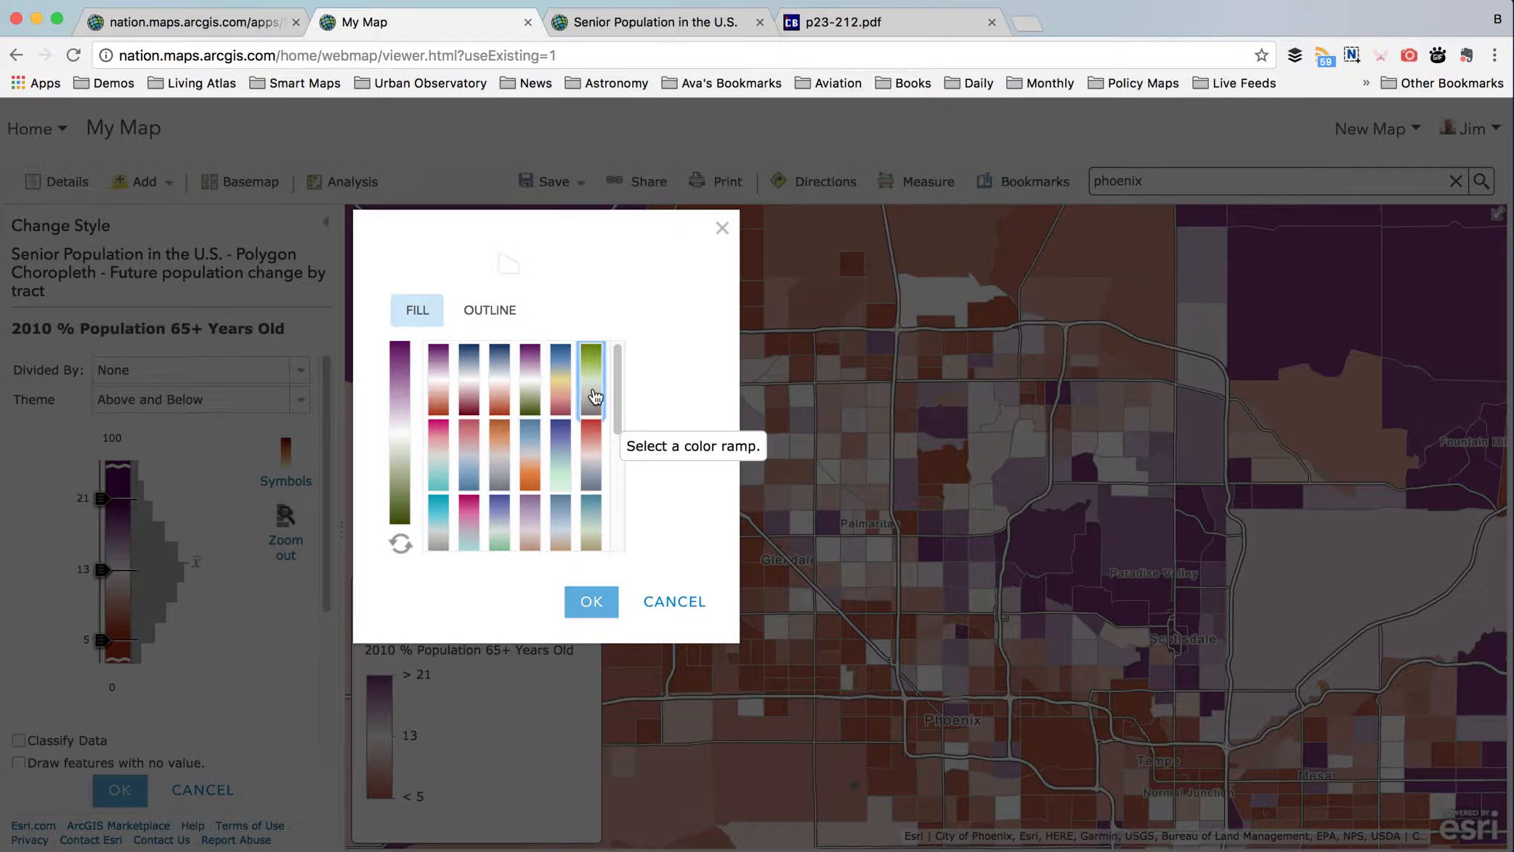
click(601, 609)
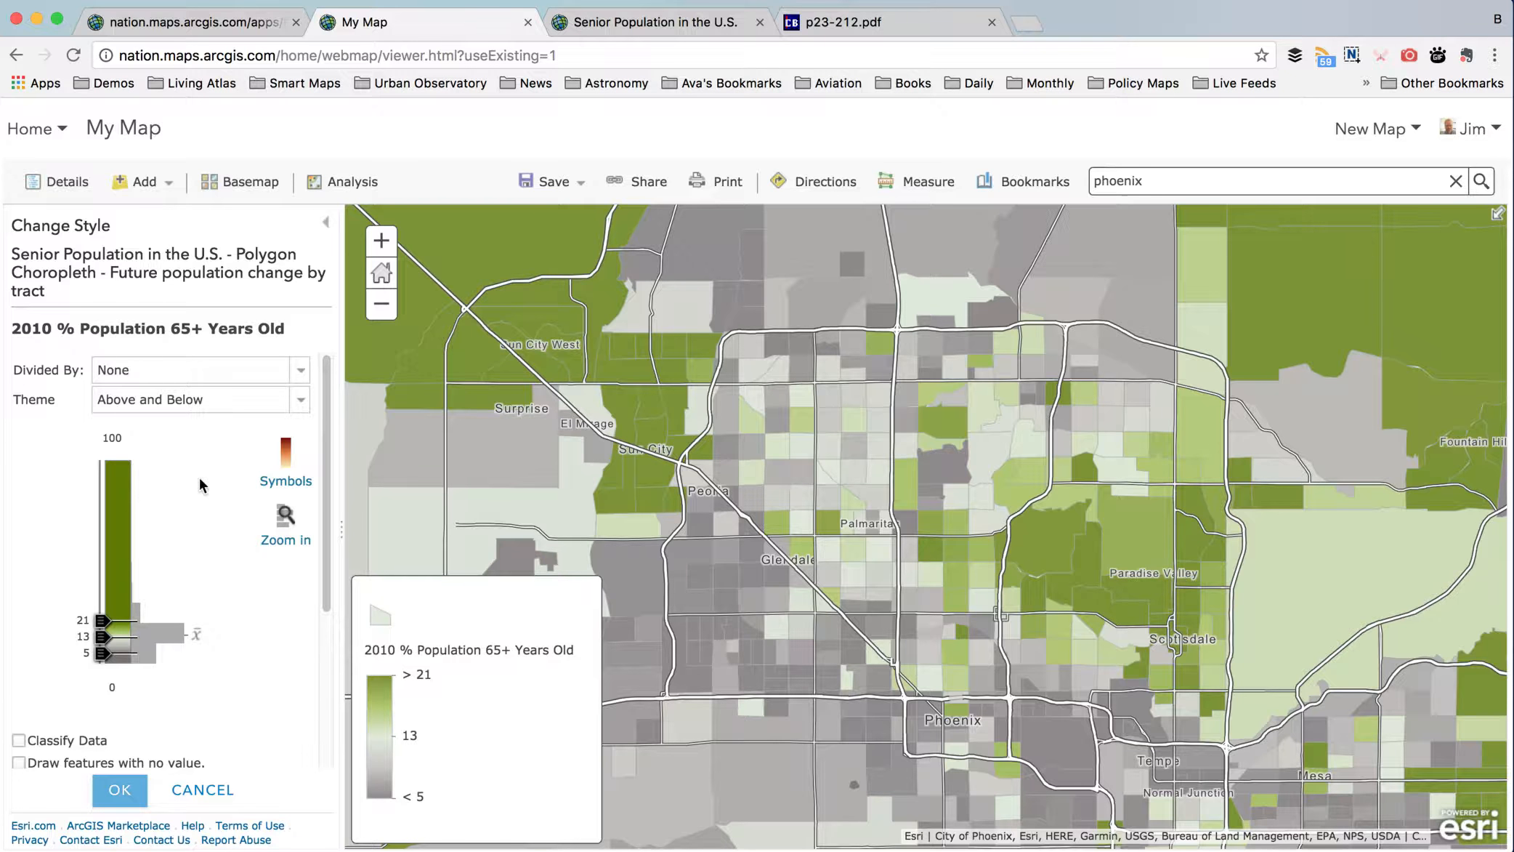
- Apply the purple-white-green fill ramp, inverted so green marks high values and purple low ones, and save the layer style
click(280, 489)
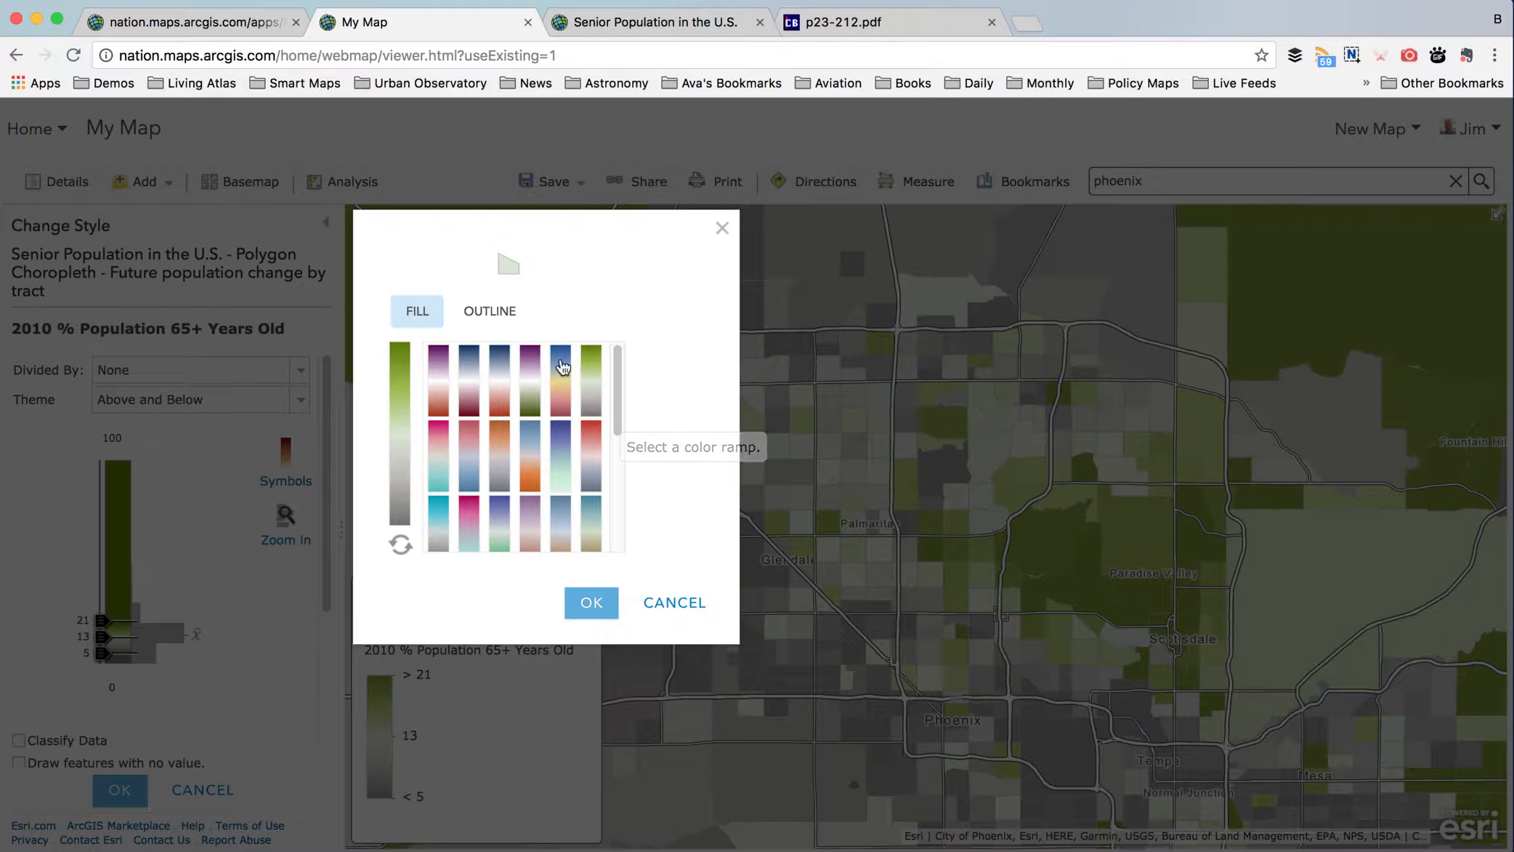
click(536, 392)
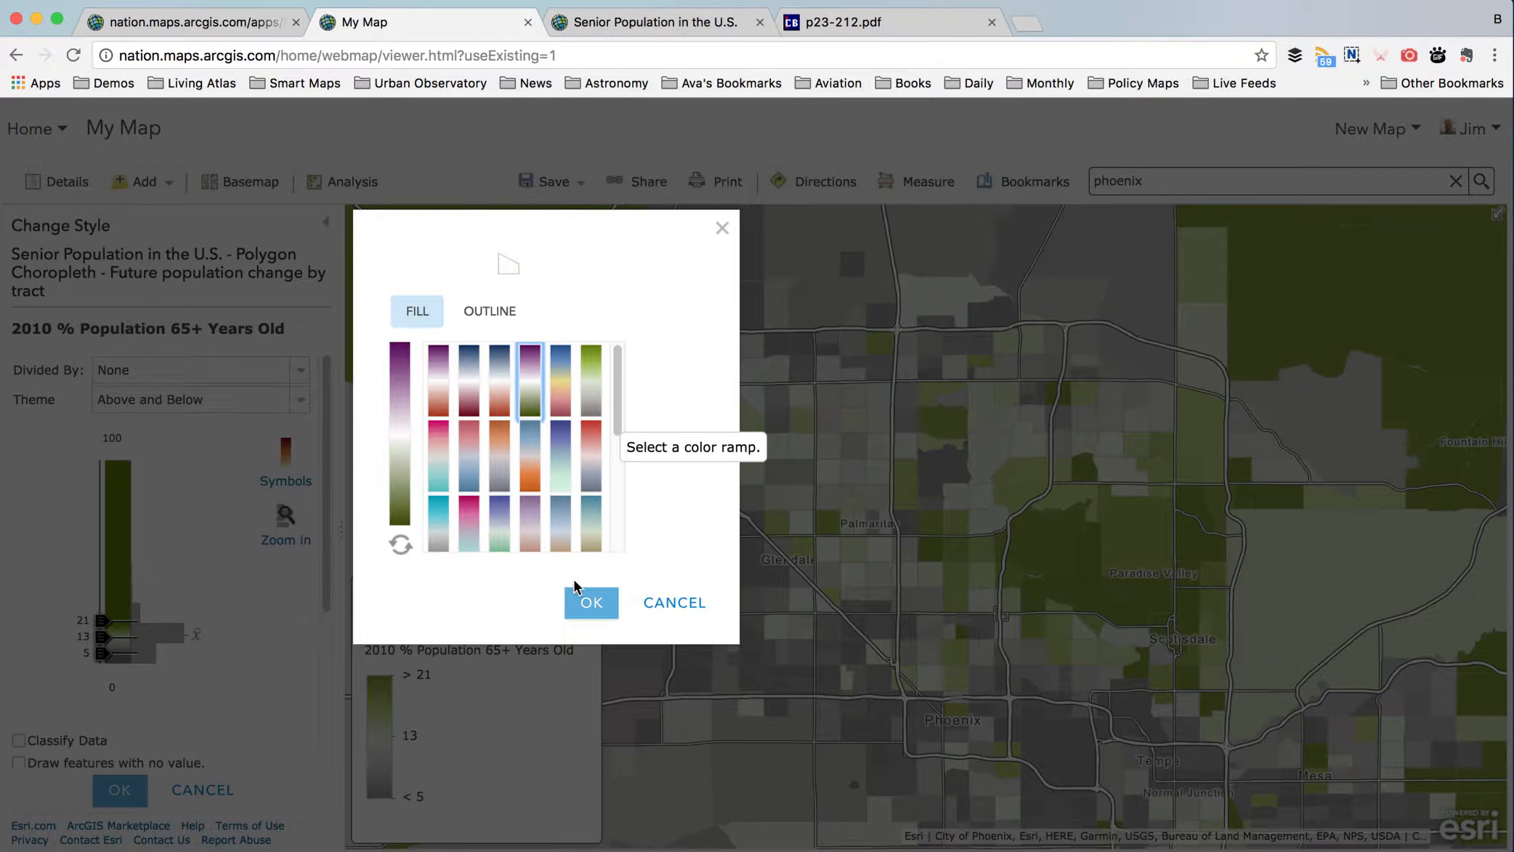
click(402, 544)
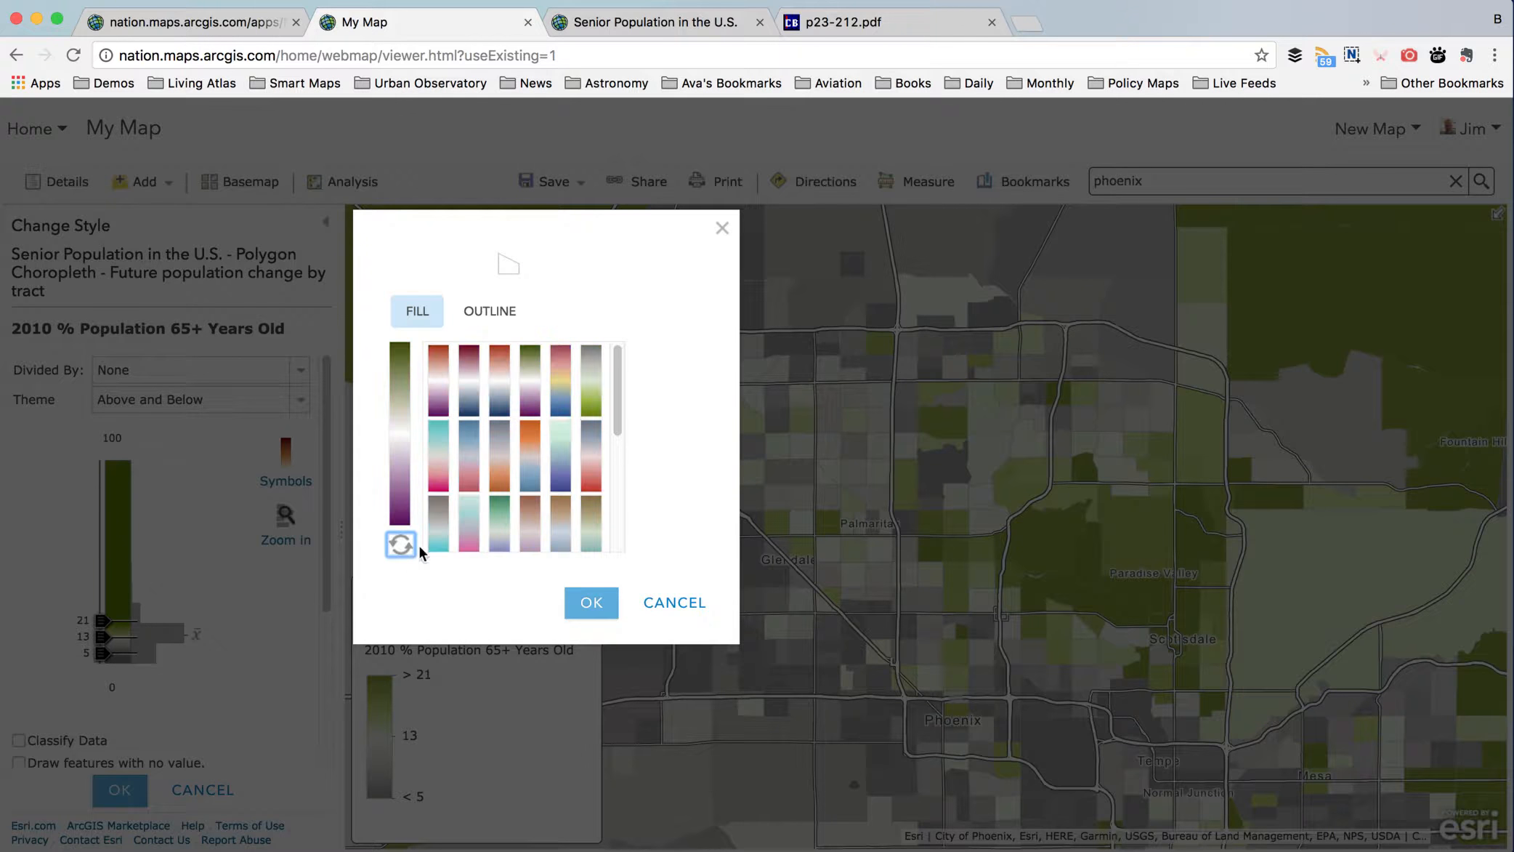
click(566, 590)
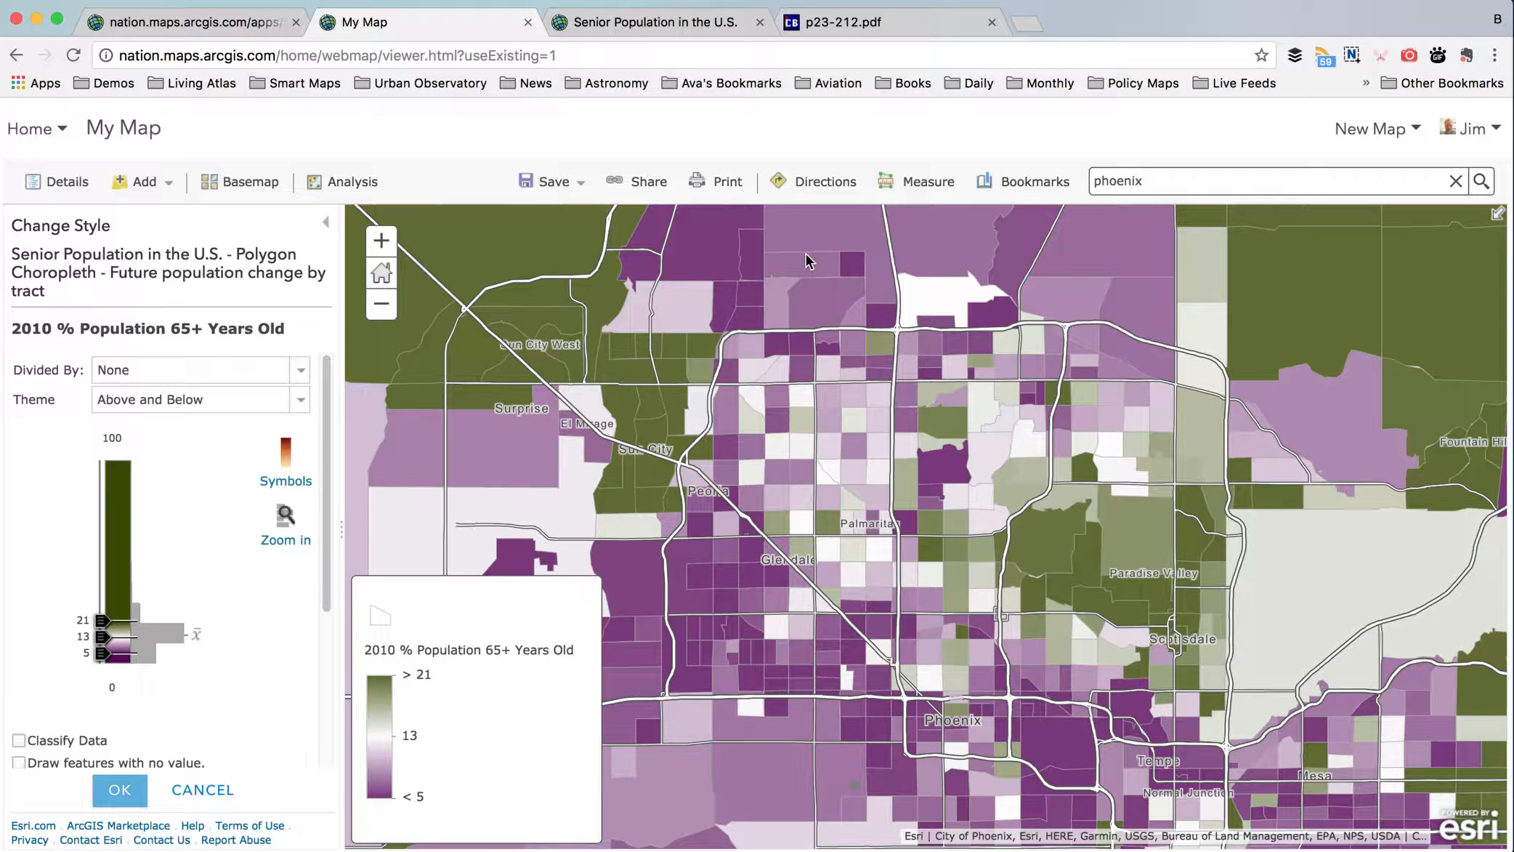
click(131, 794)
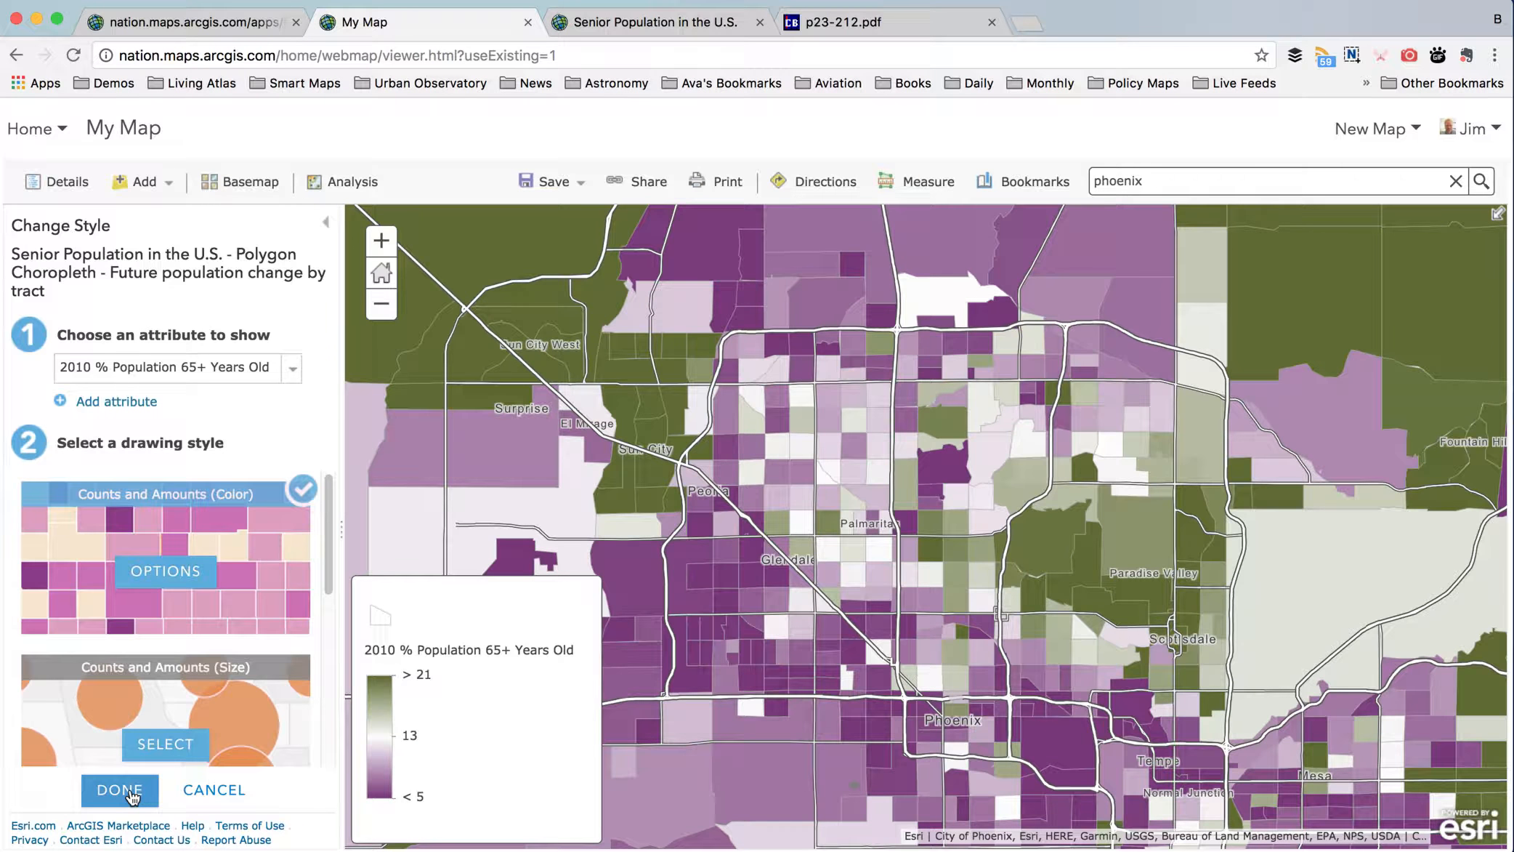
click(120, 790)
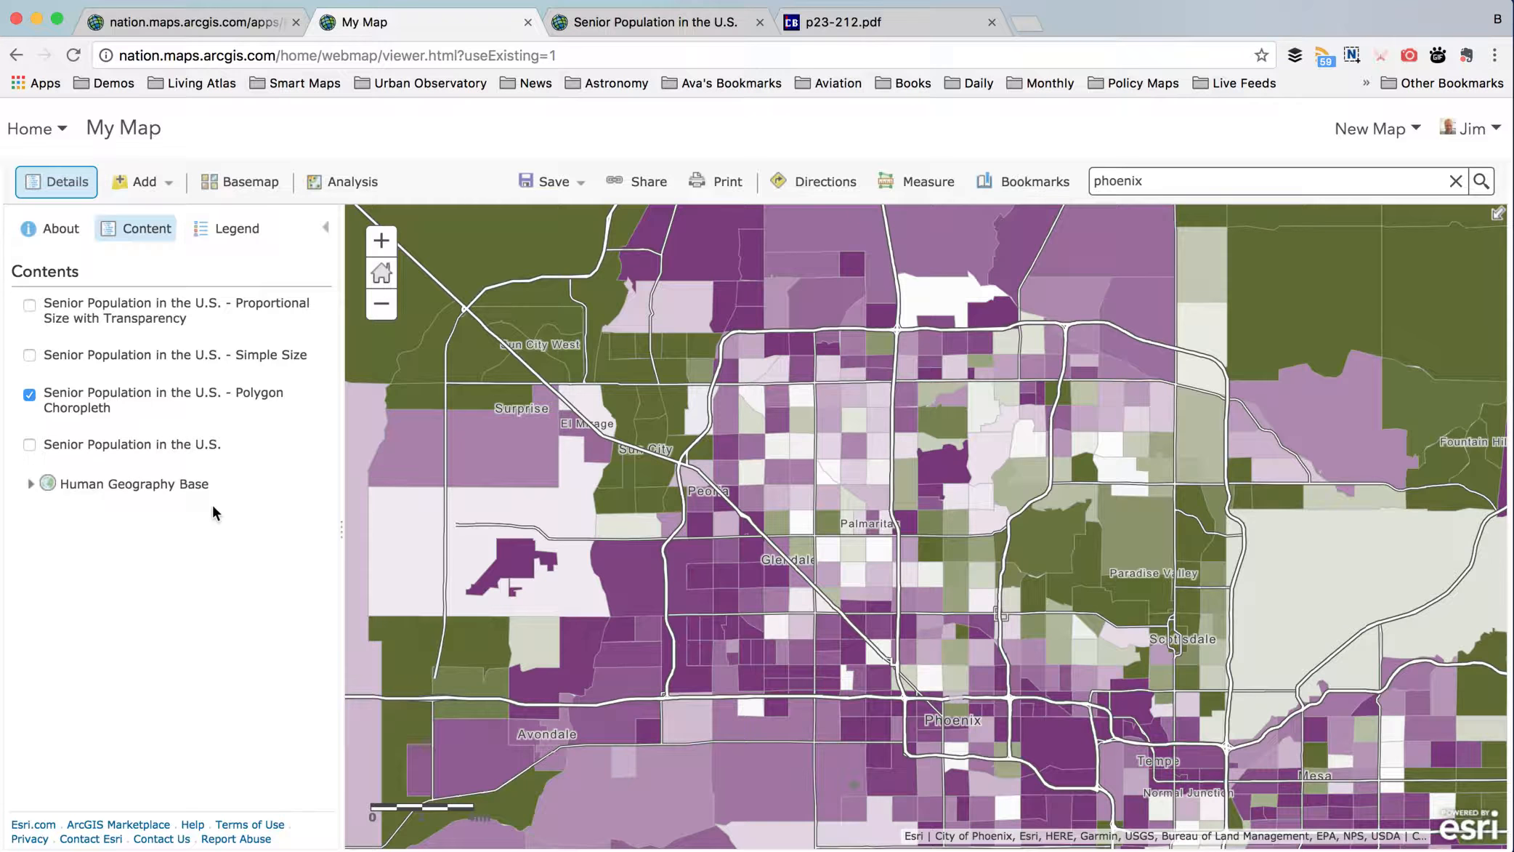
- Reopen the Polygon Choropleth layer's color options and view the pop-up of a census tract north of Palmarita
mouse_move(199, 404)
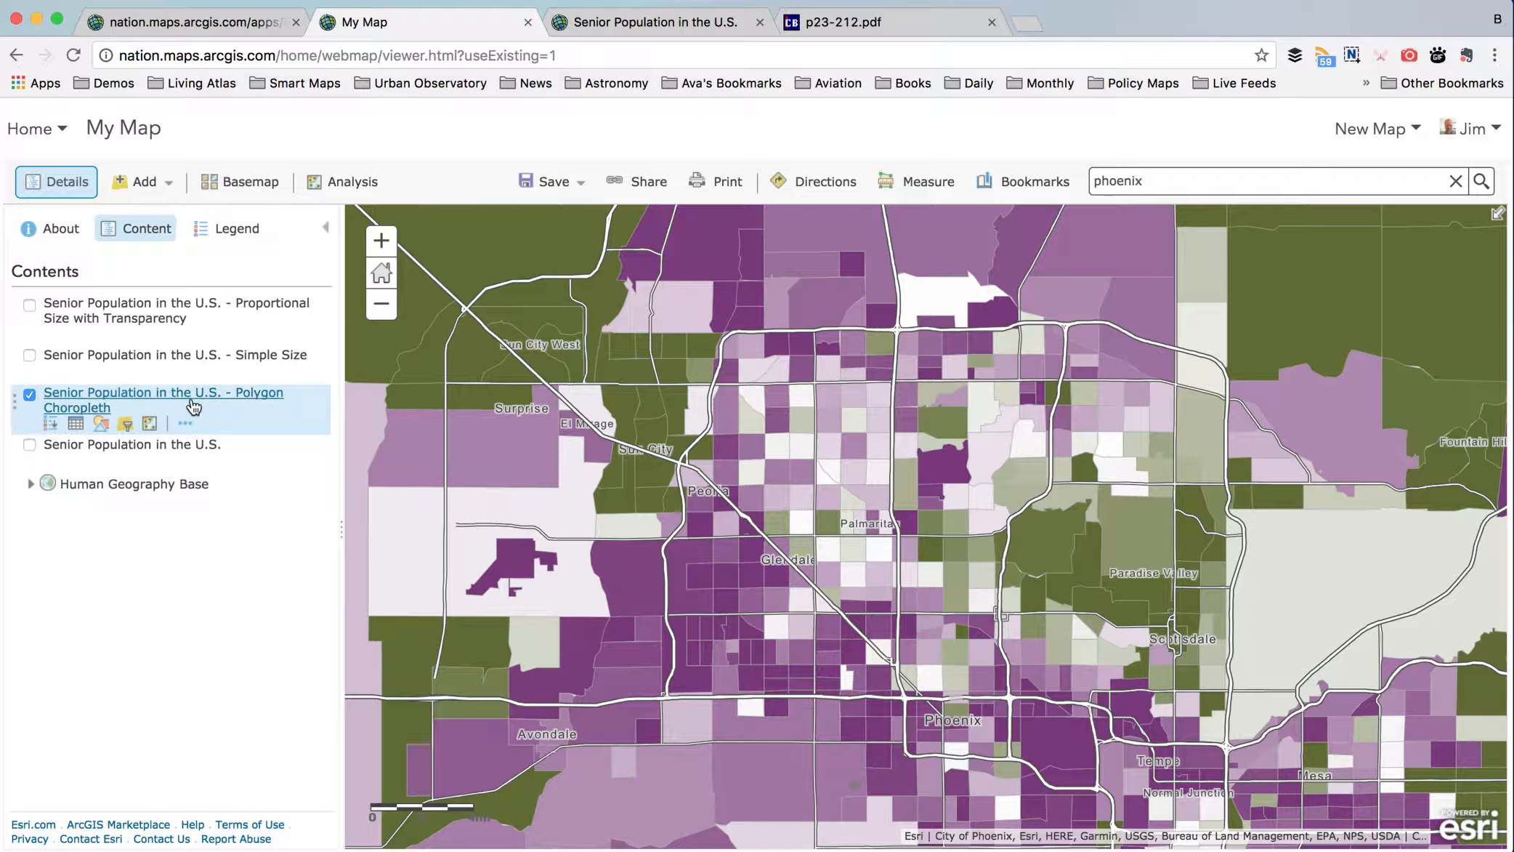
click(103, 423)
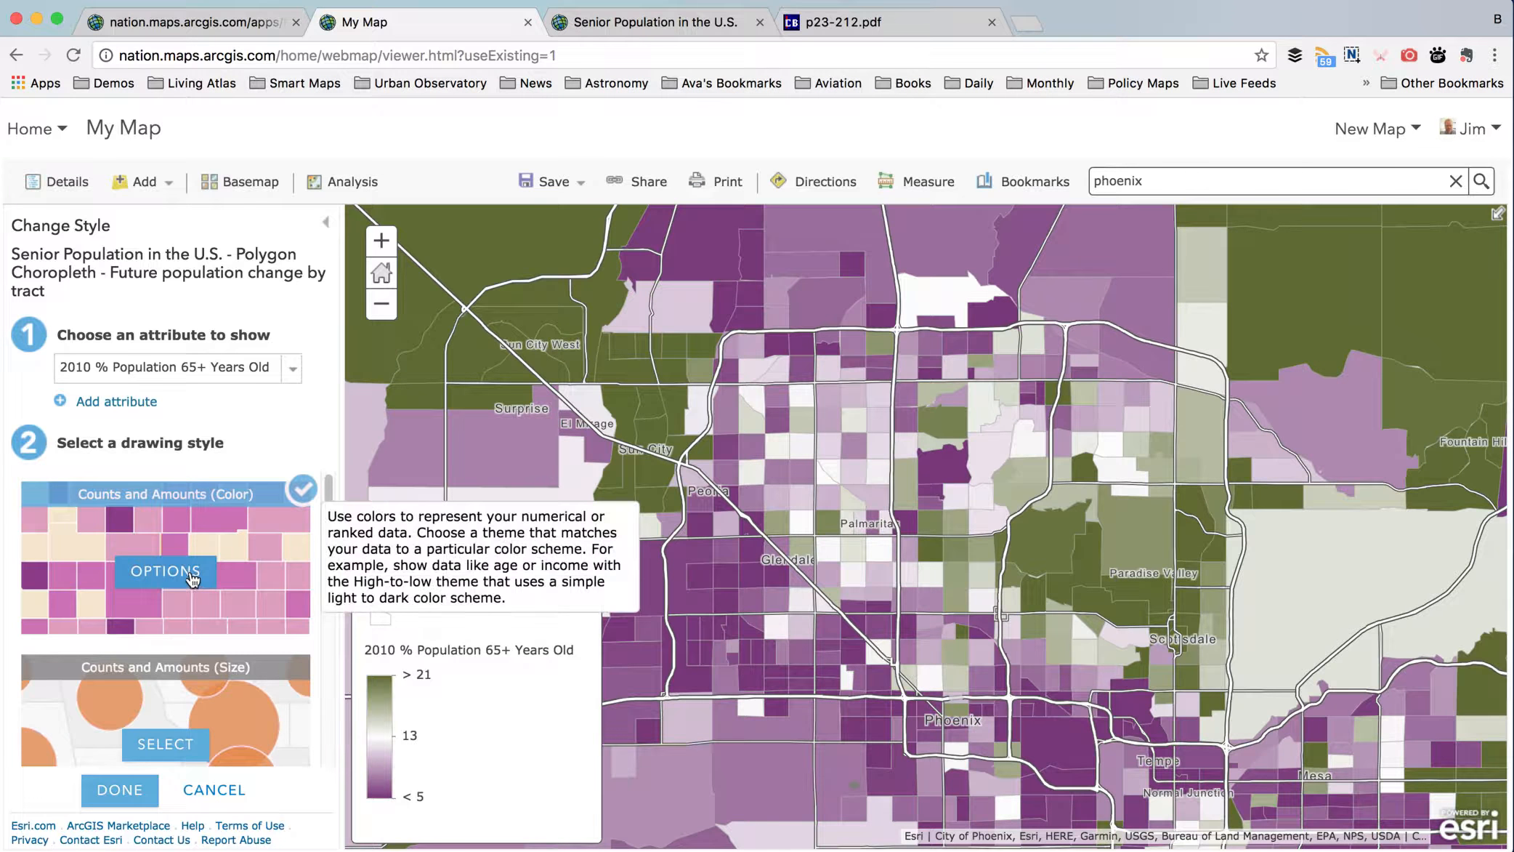
click(192, 576)
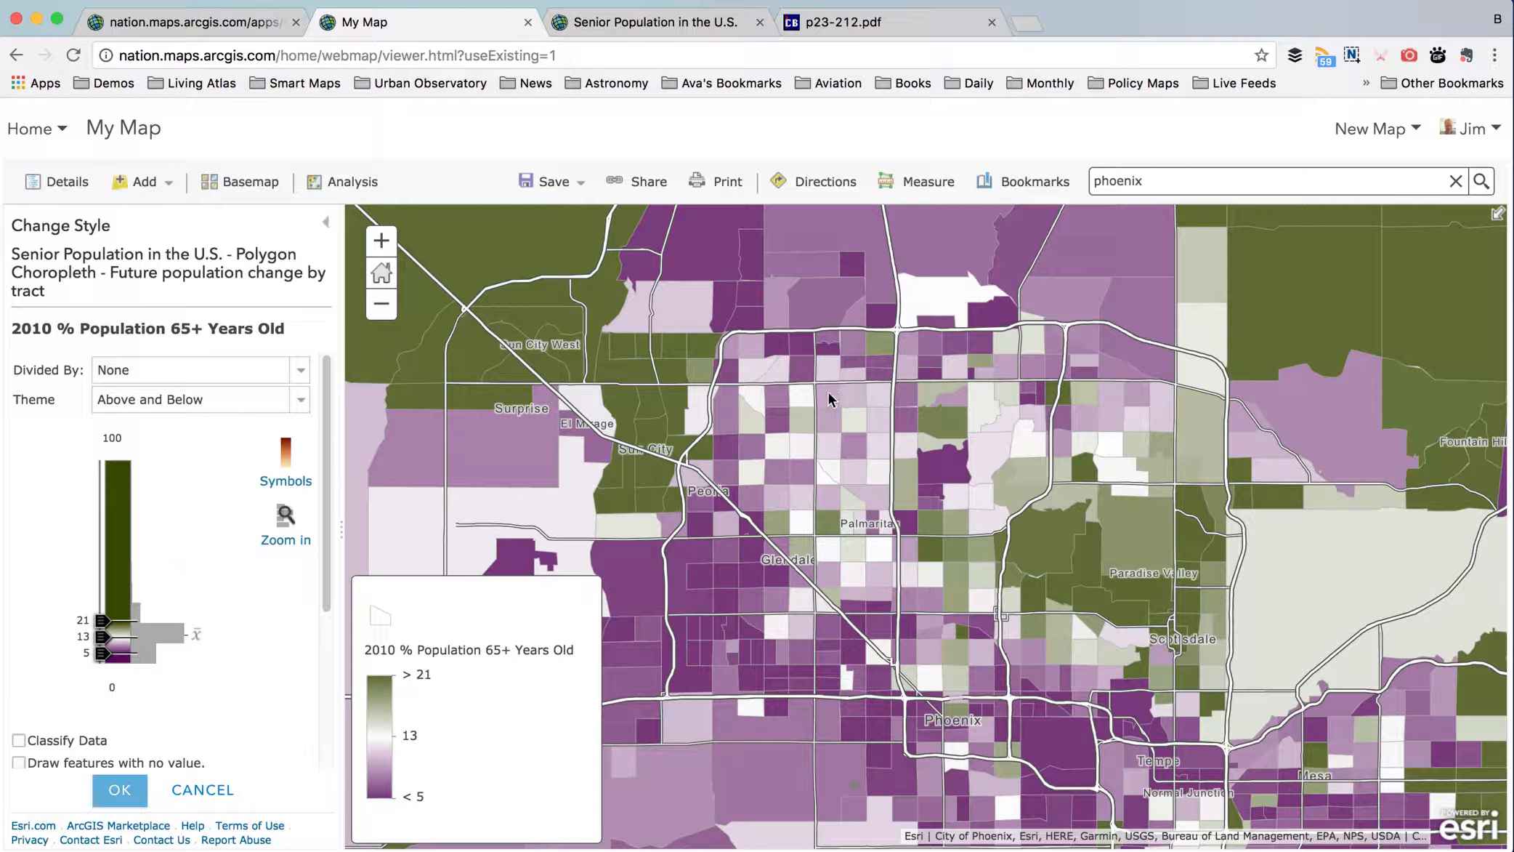
click(859, 449)
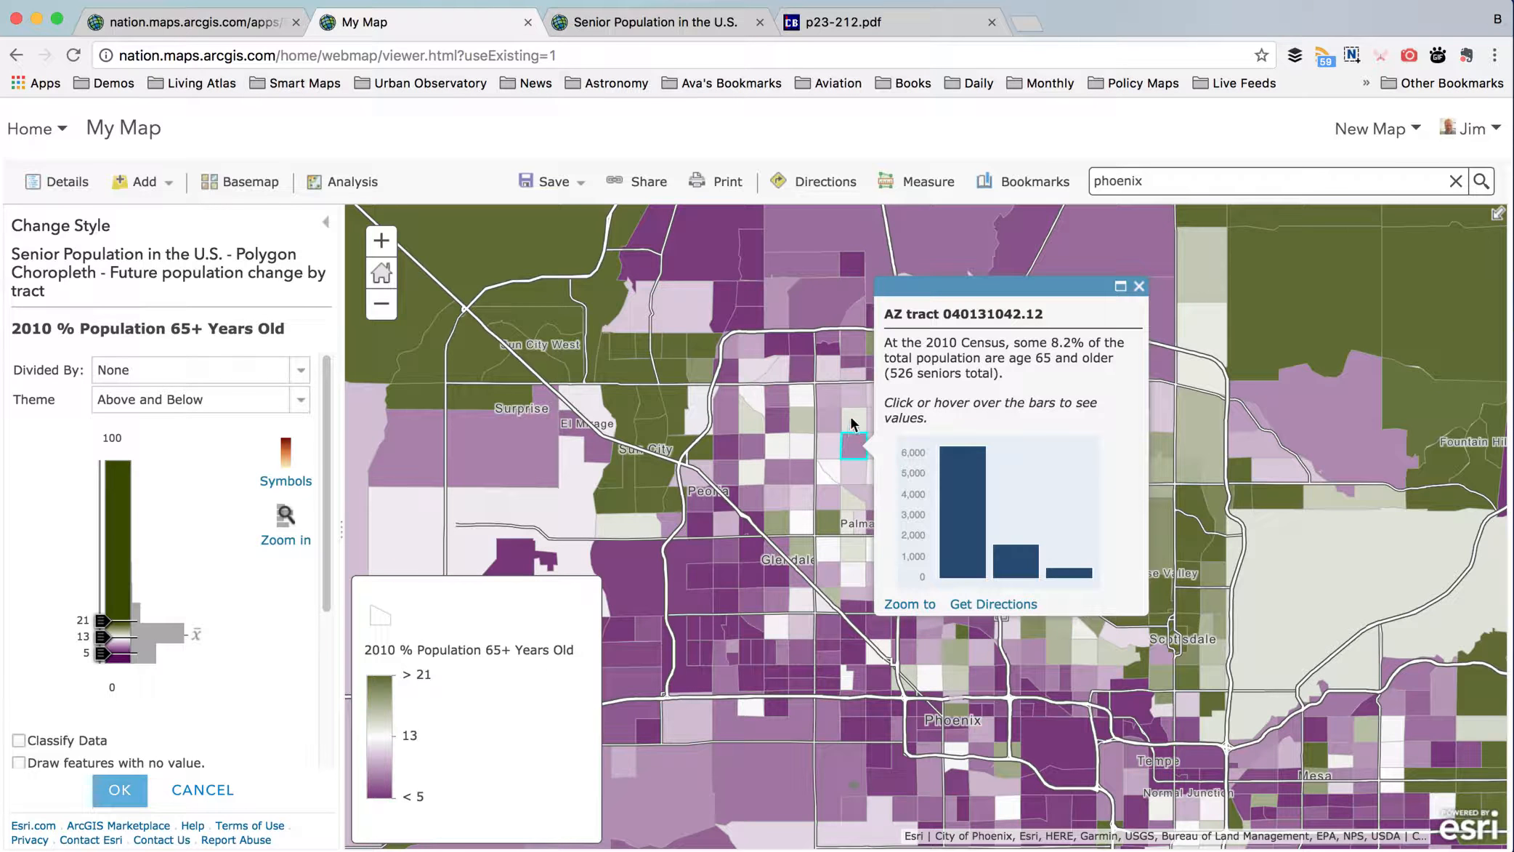
click(1139, 287)
- Change the theme to High to Low, classify the data with Natural Breaks in 4 classes, and review the available classification methods
click(176, 401)
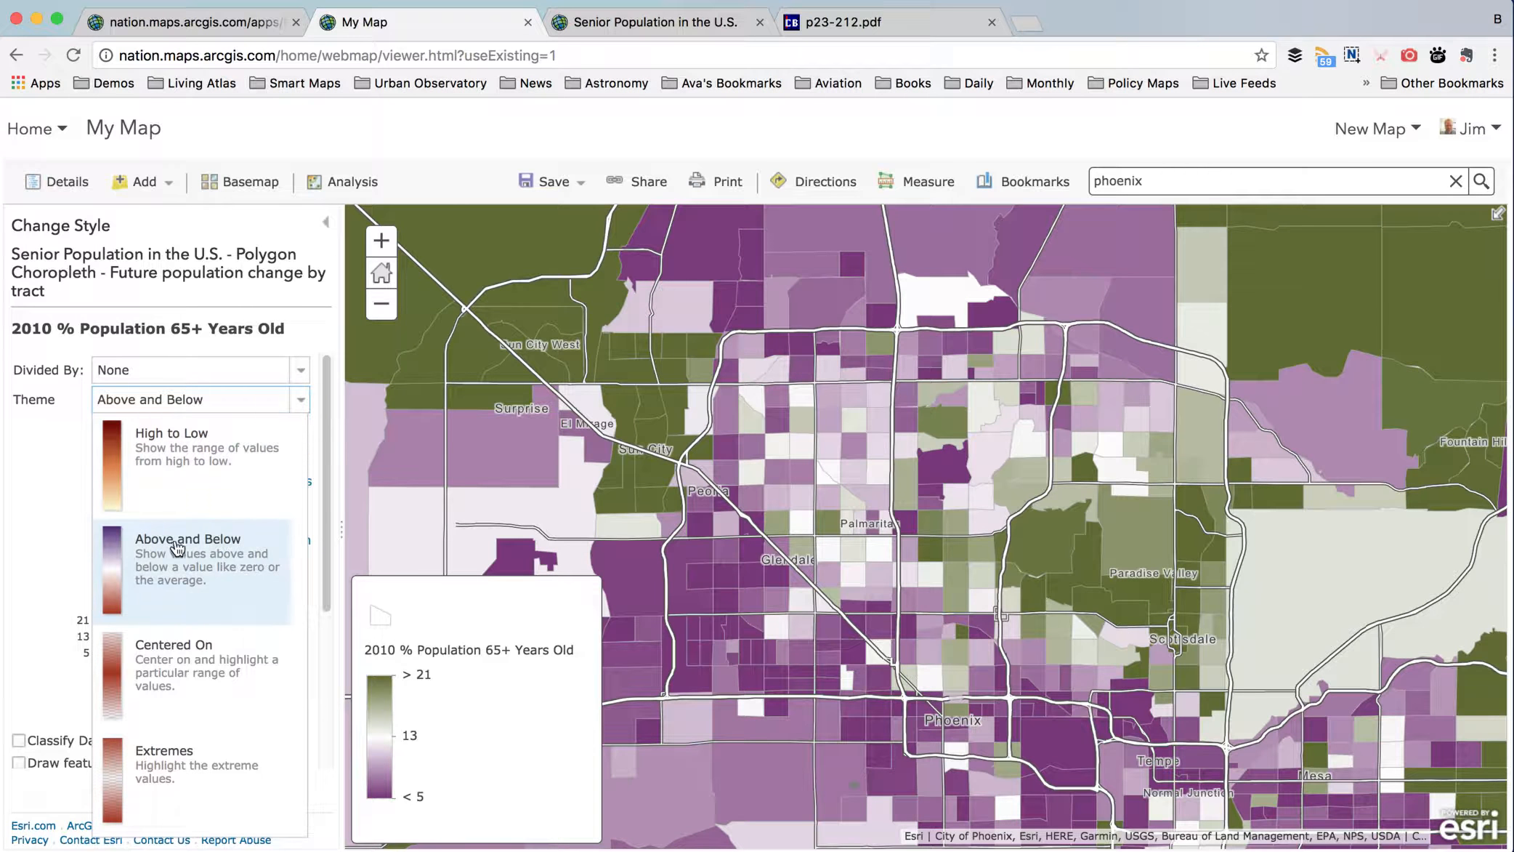
click(188, 488)
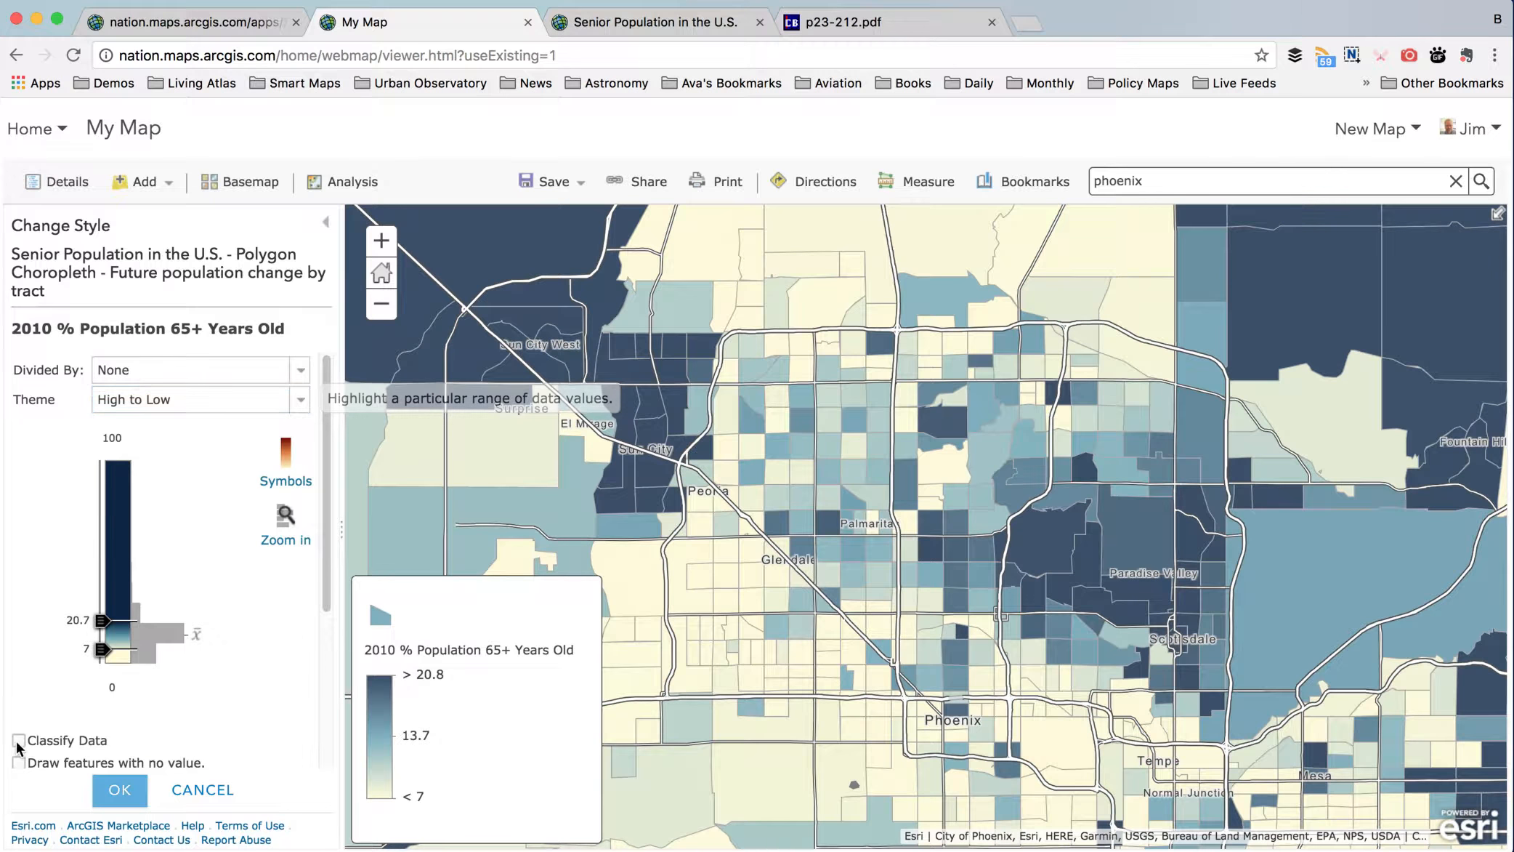
click(18, 741)
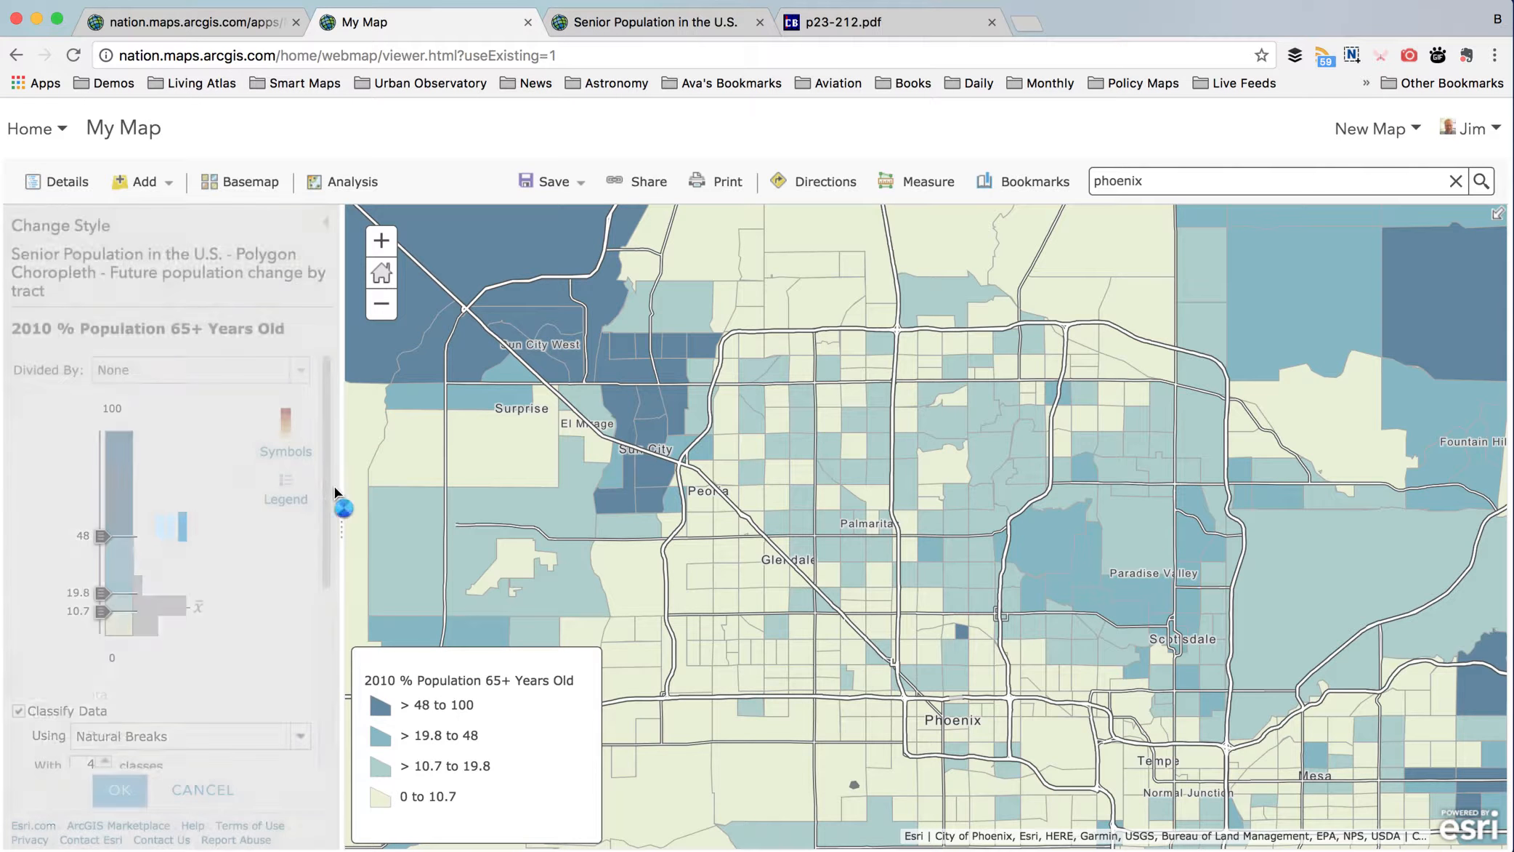
mouse_move(330, 510)
mouse_down()
mouse_move(330, 606)
mouse_move(336, 558)
mouse_up()
click(171, 658)
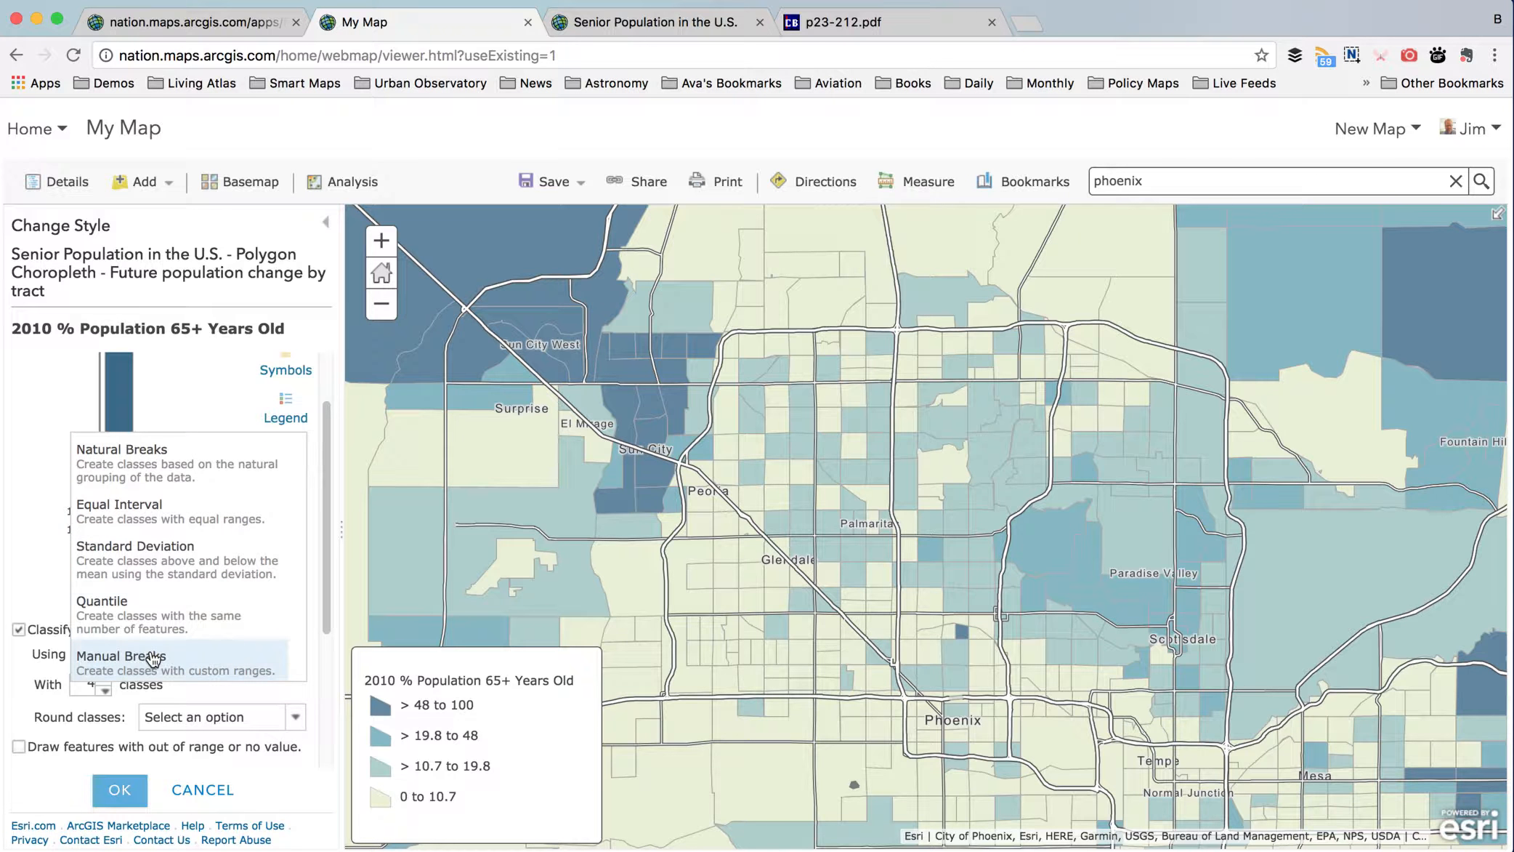
click(46, 533)
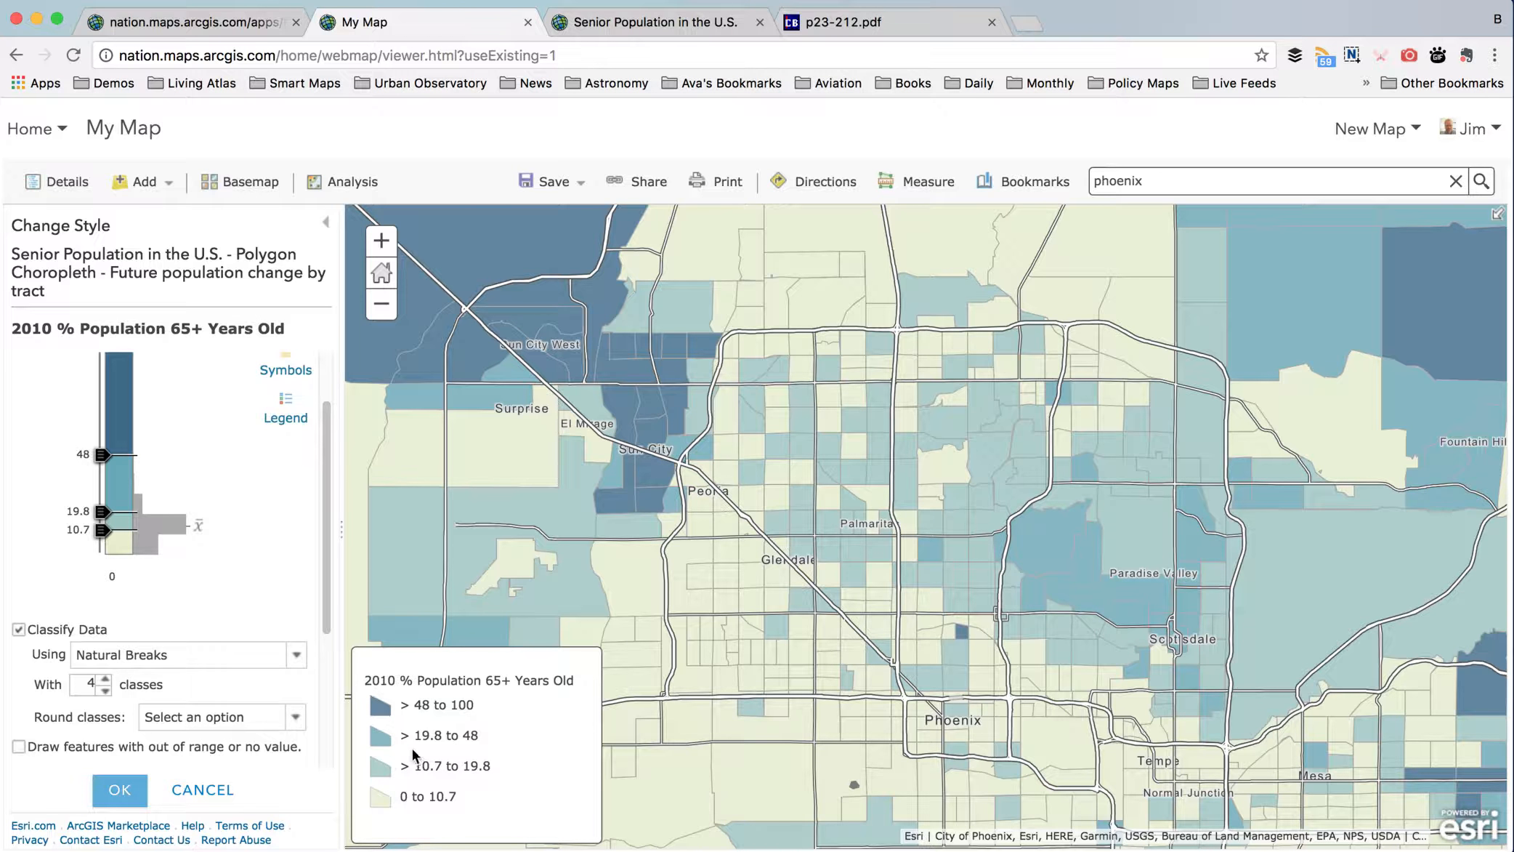
- Move the two lower class breaks by hand to 6 and 28
drag(421, 736, 441, 736)
drag(463, 735, 473, 739)
drag(428, 736, 463, 736)
drag(106, 519, 84, 544)
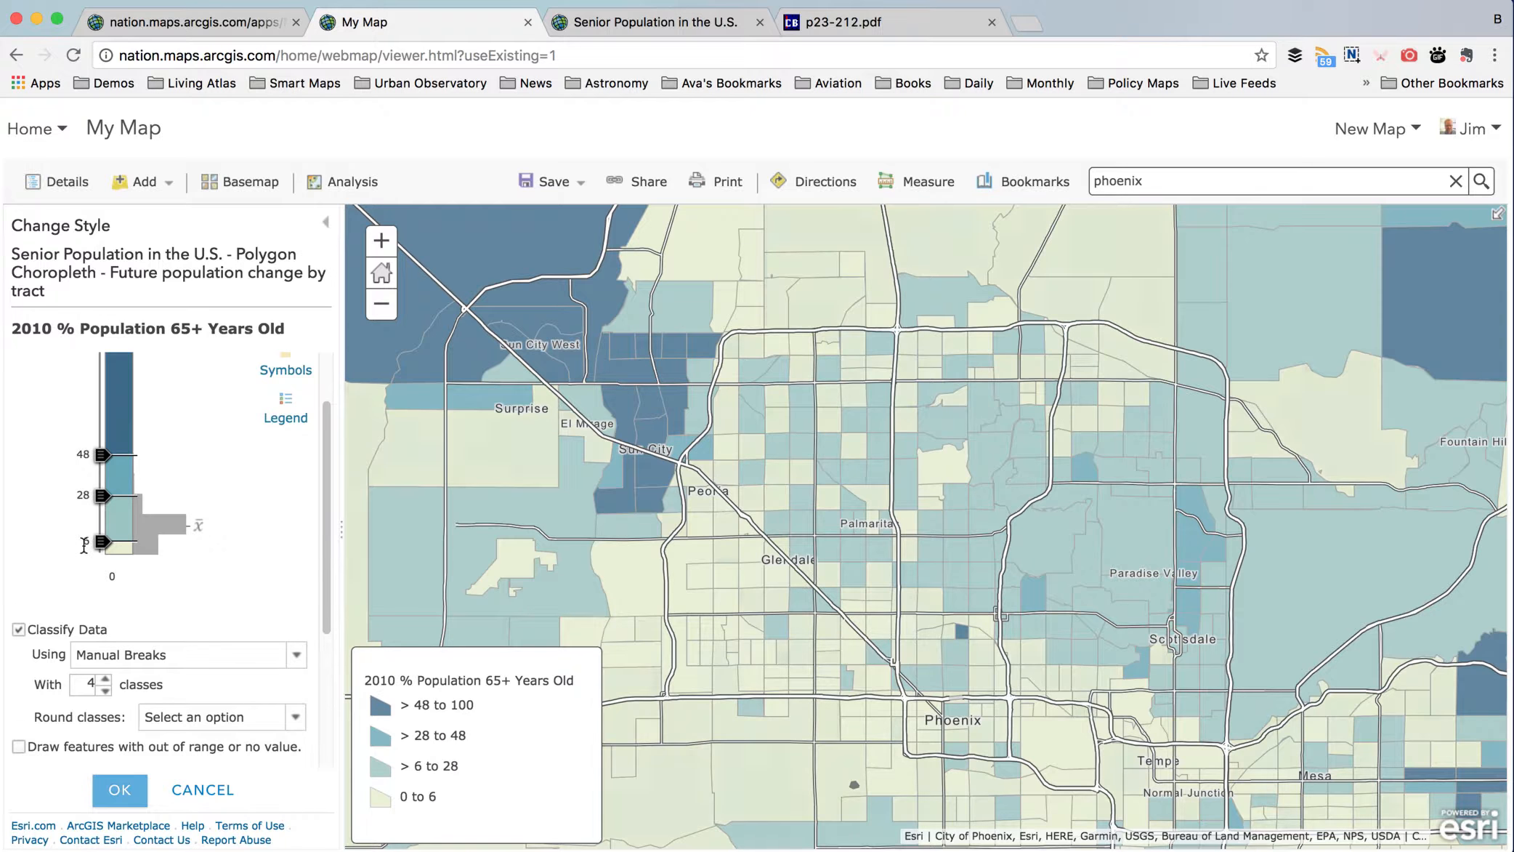
- Set the manual class breaks to exactly 5, 13 and 21
click(87, 545)
text(5)
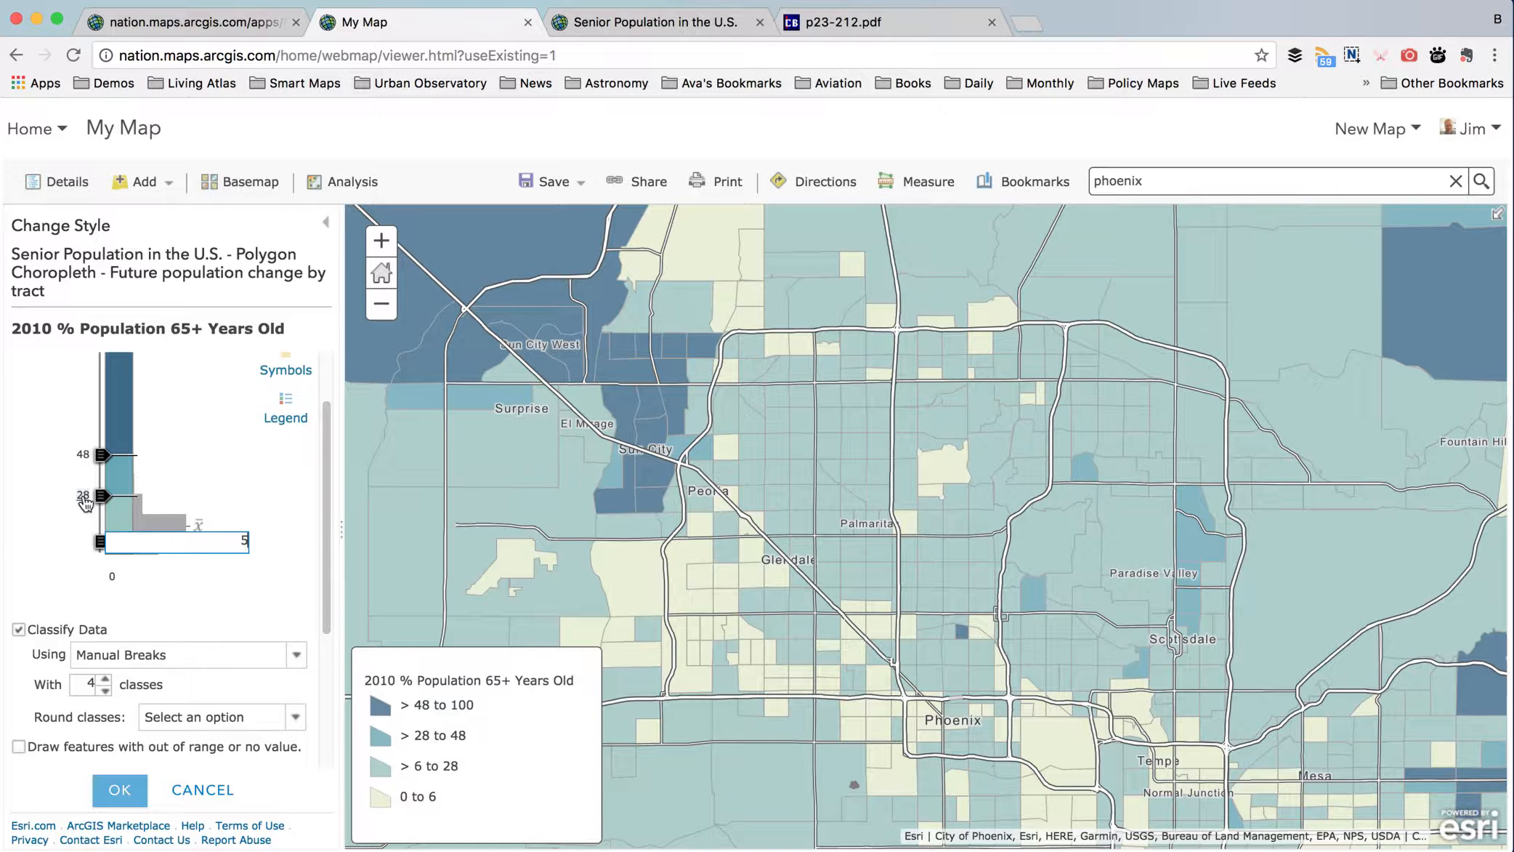
key(Return)
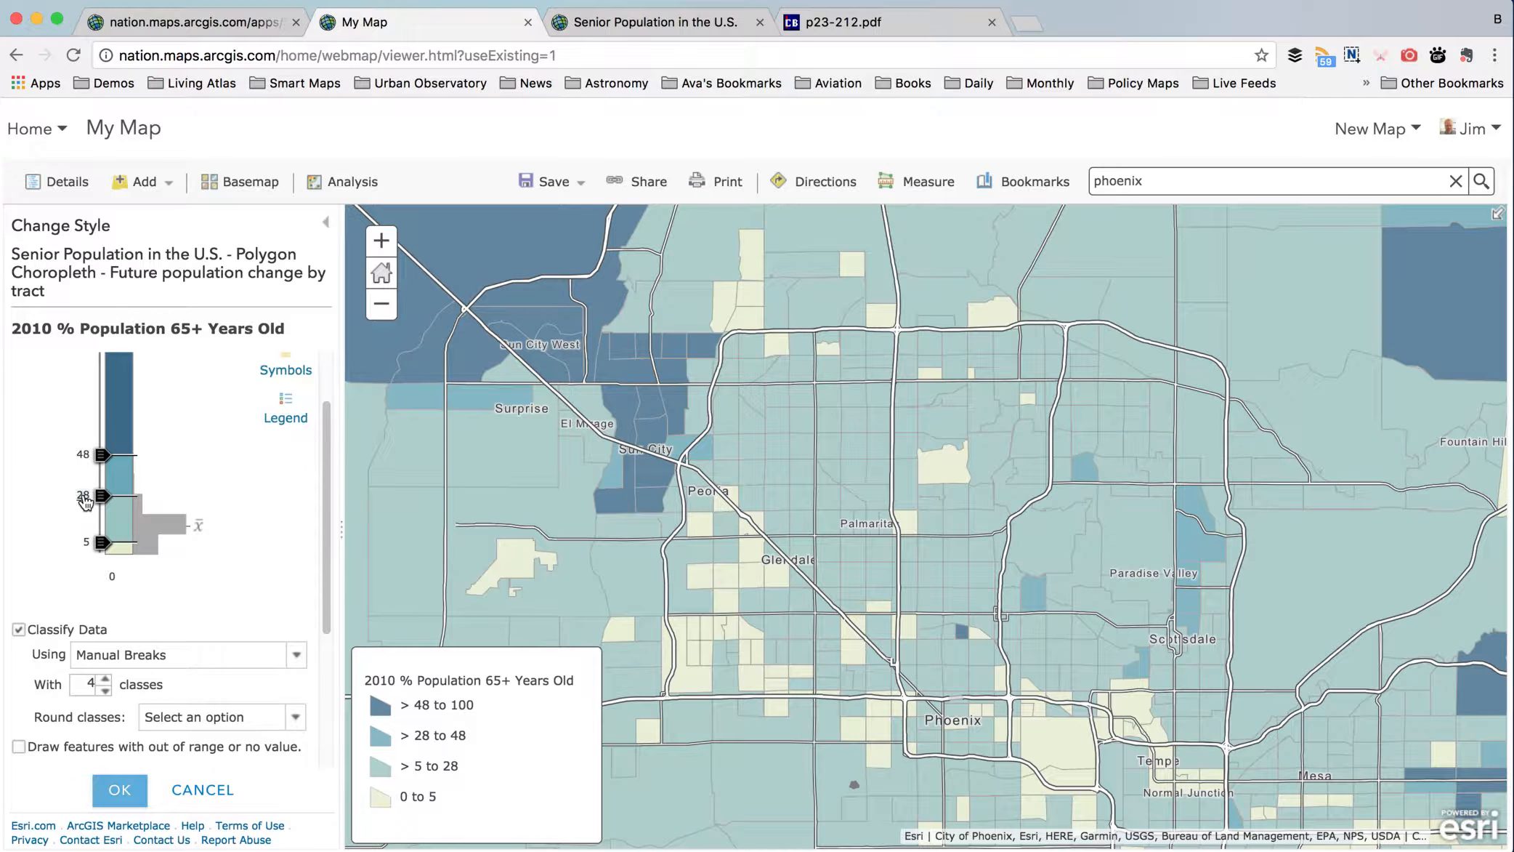
click(80, 500)
text(13)
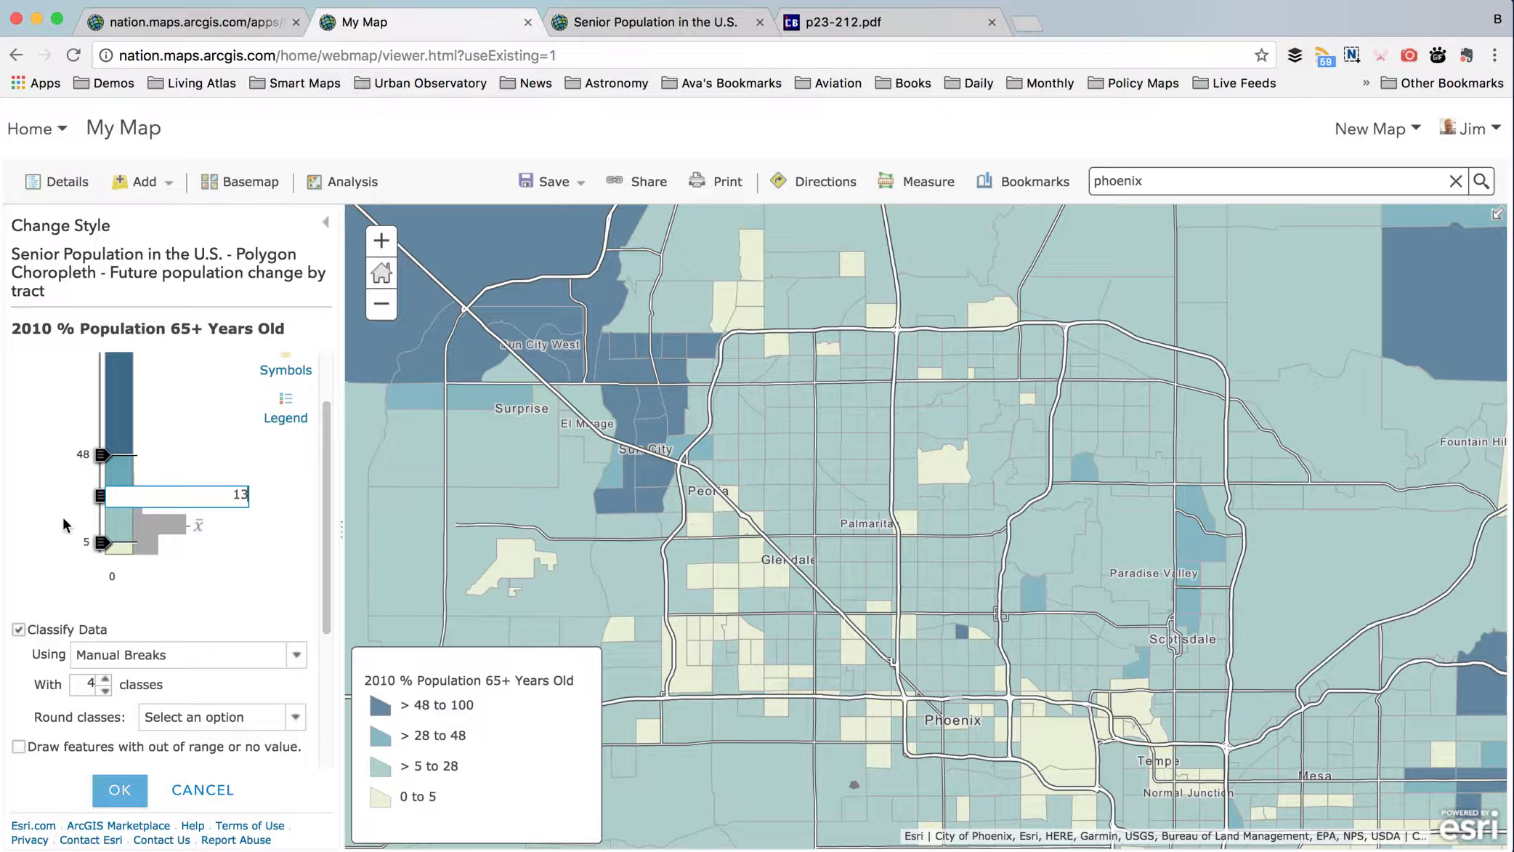
key(Return)
click(85, 455)
text(21)
key(Return)
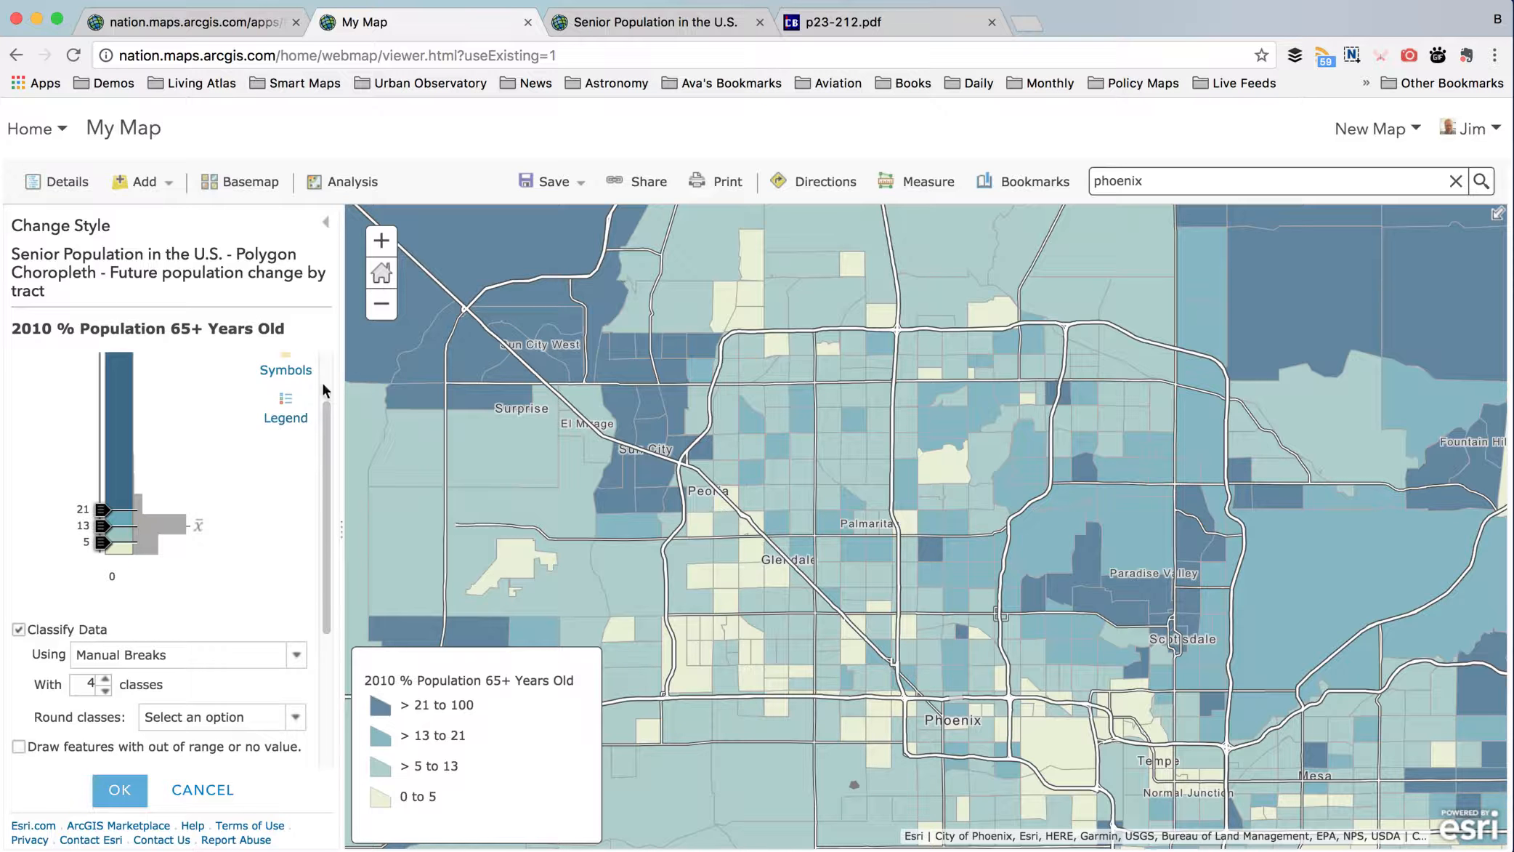
- Consult the census report's percentages, turn off data classification, and set the color ramp's upper and lower limits to 21 and 5
click(859, 27)
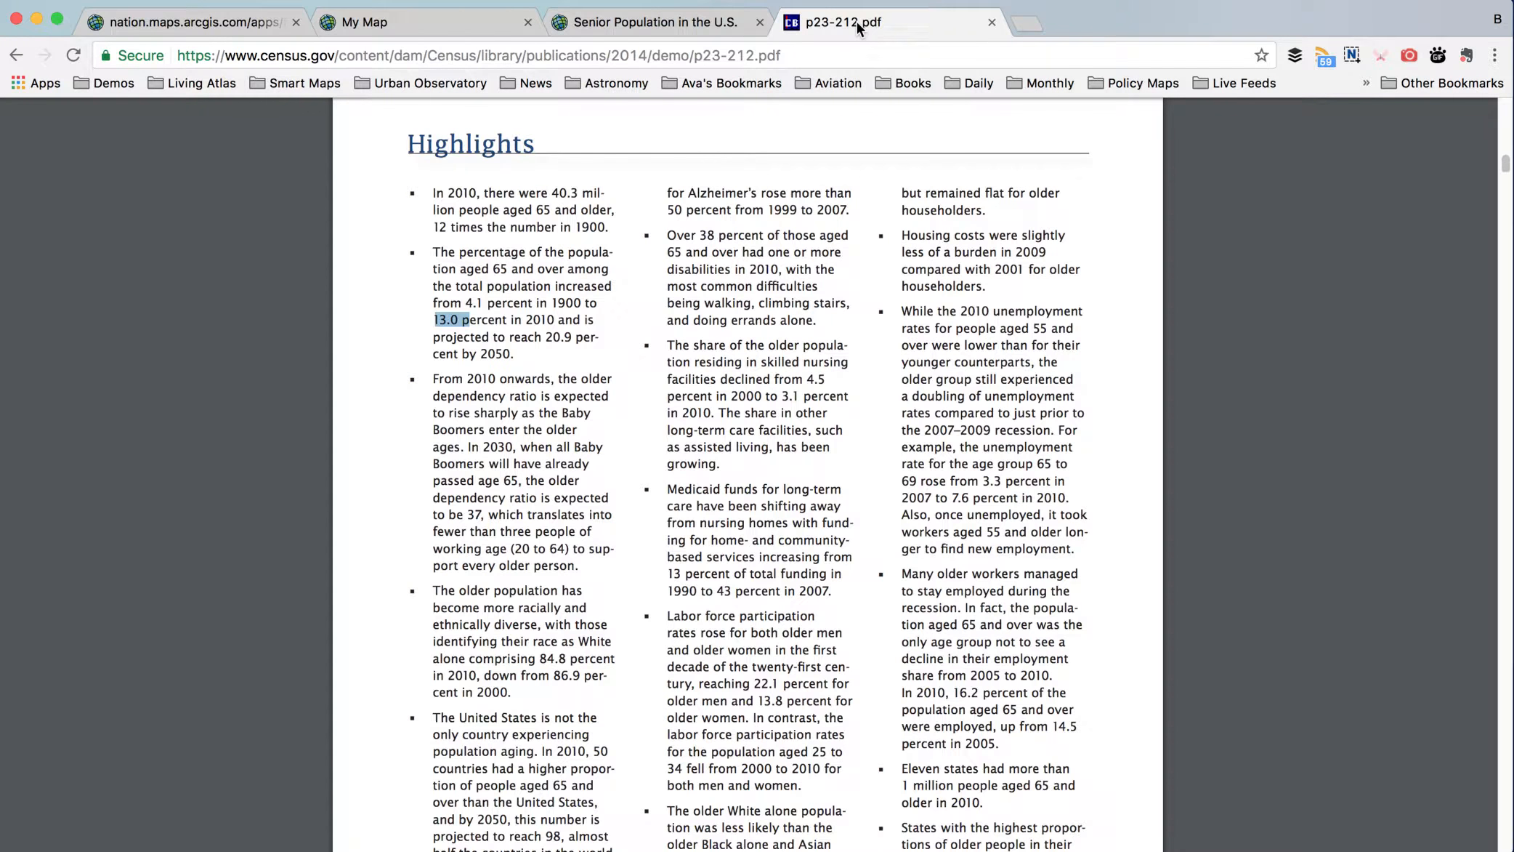
click(477, 20)
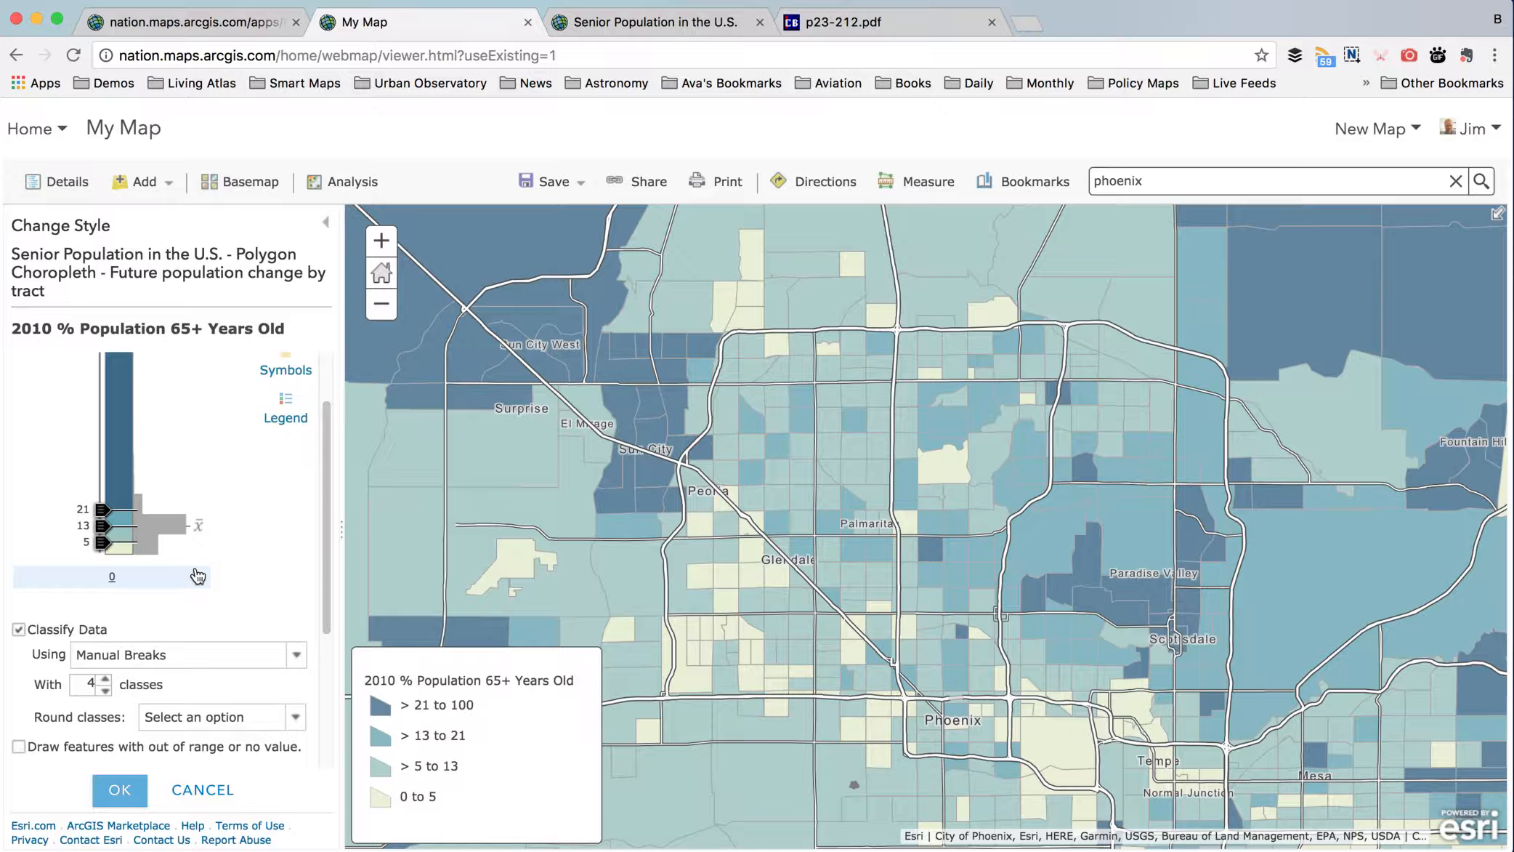
click(17, 631)
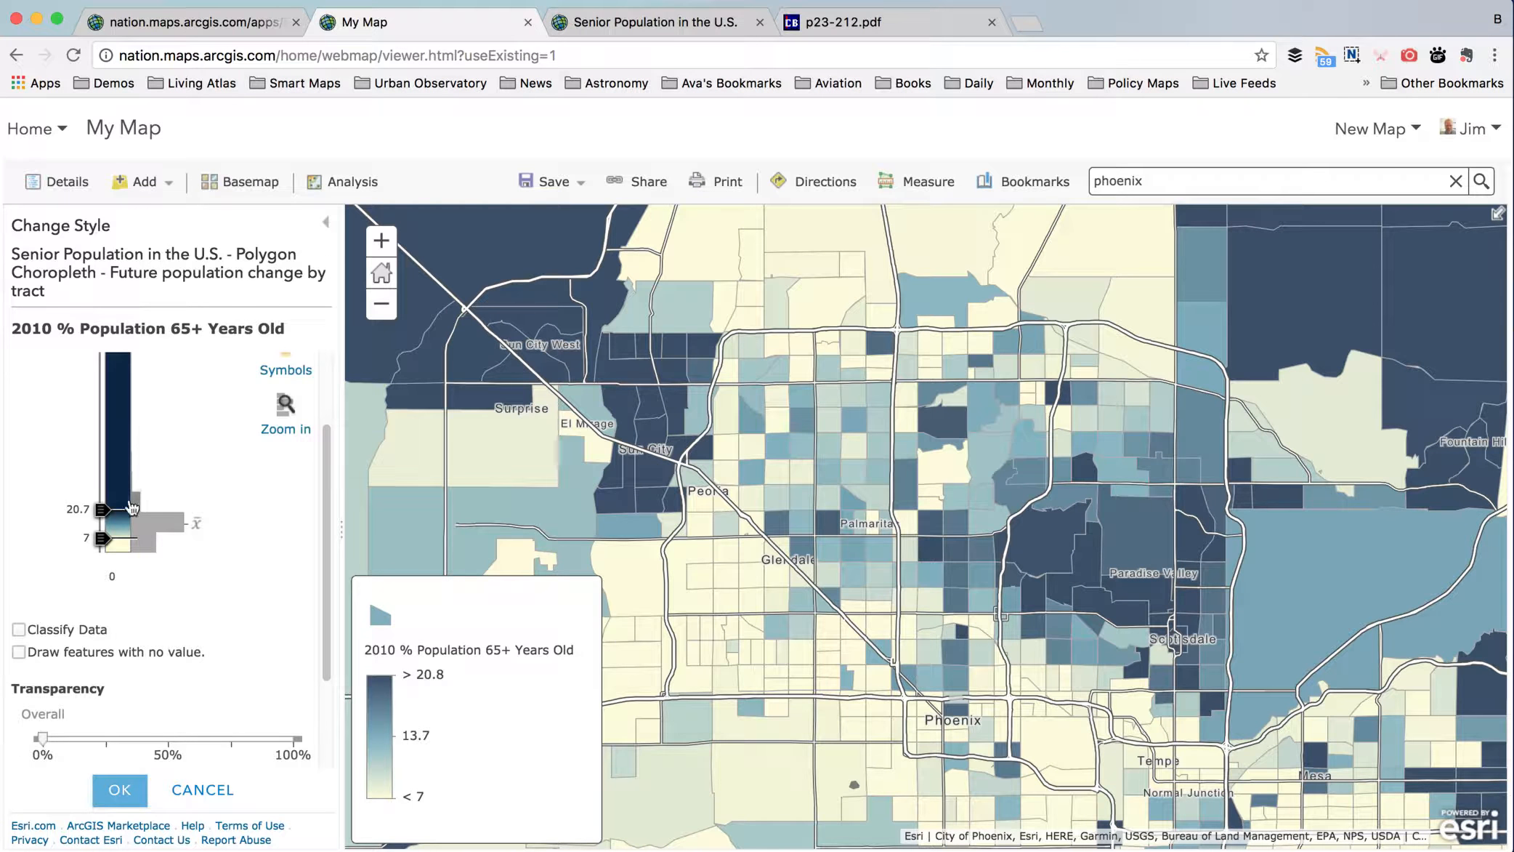
click(81, 509)
text(21)
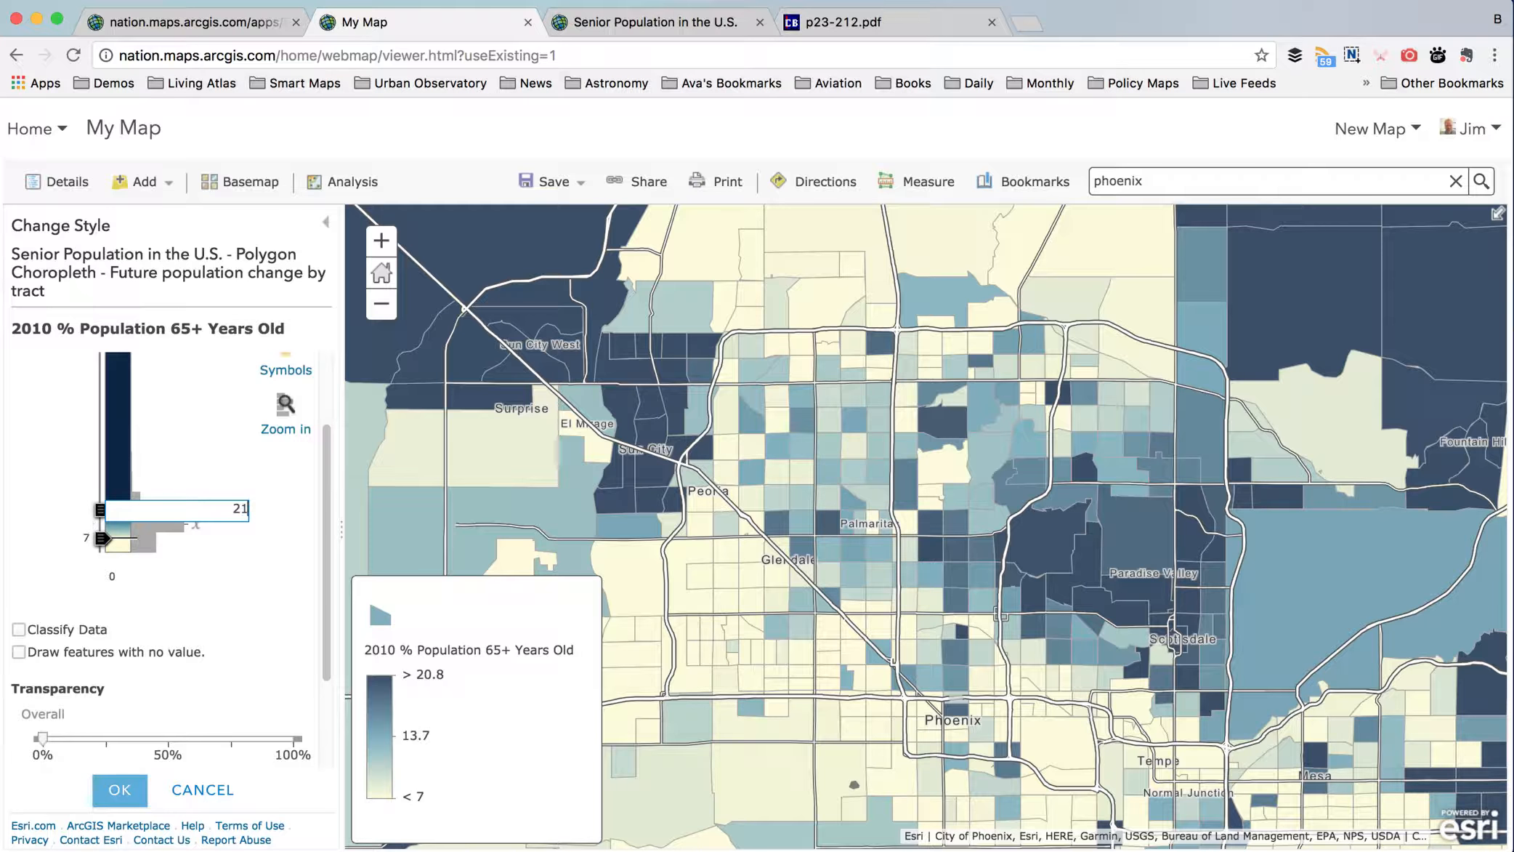
key(Return)
click(85, 538)
text(5)
key(Return)
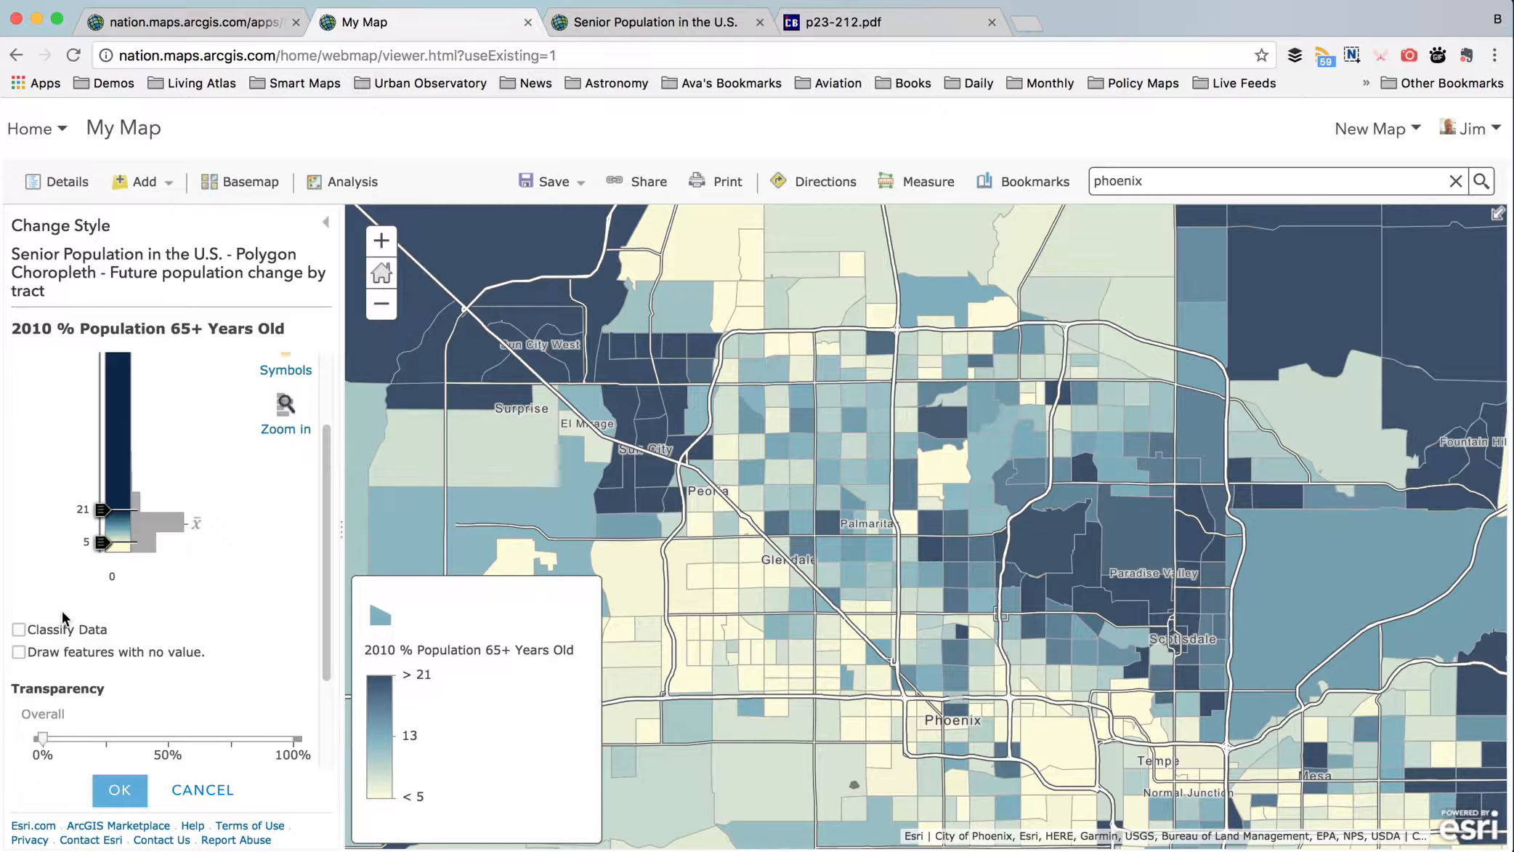
- Classify the data again, reduce it to 3 classes, and set the upper class break to 21
click(19, 630)
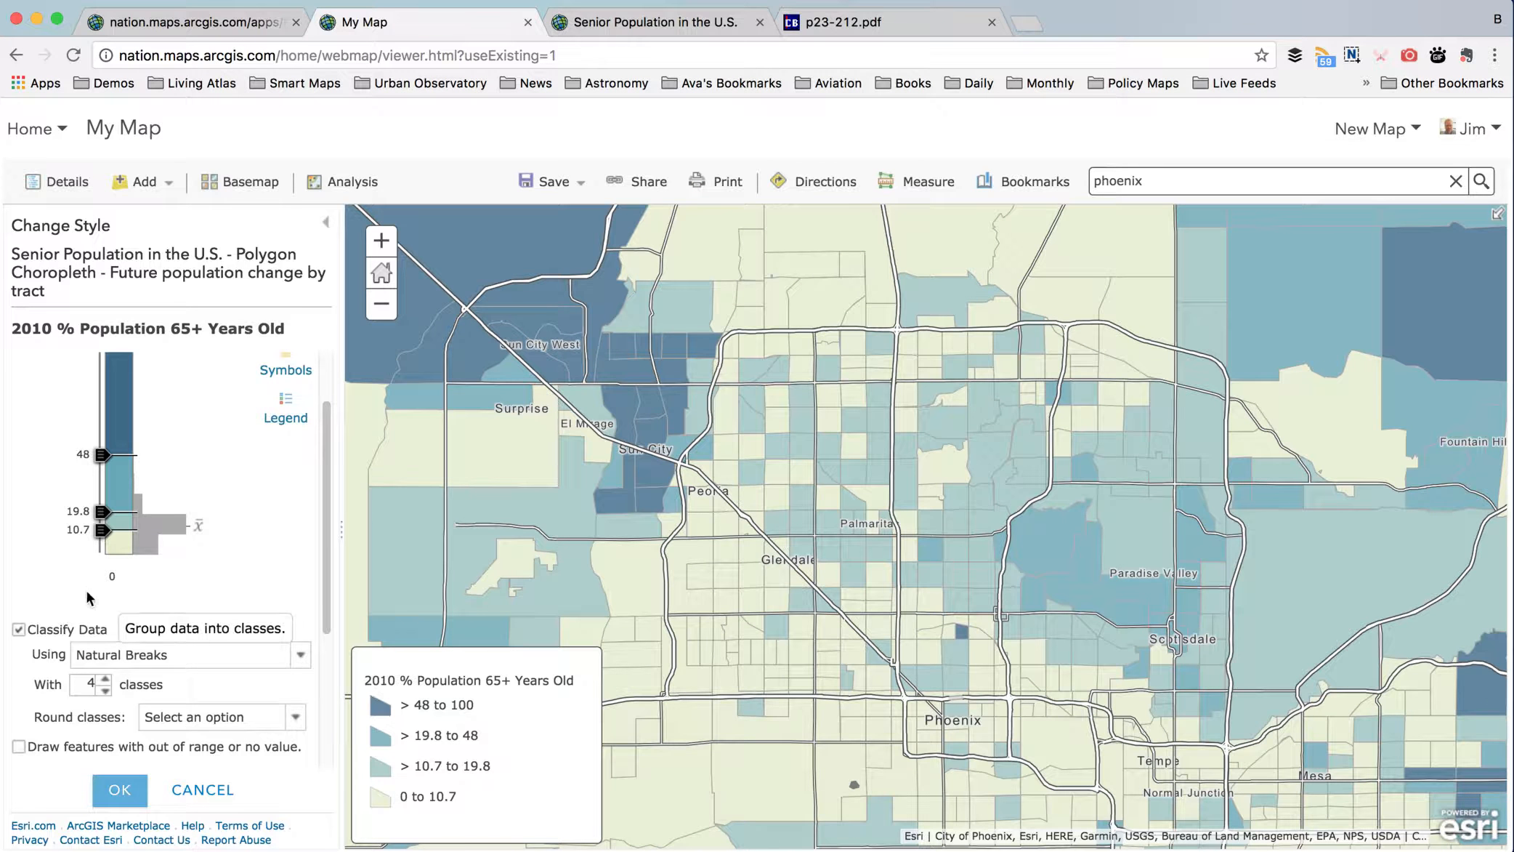
click(85, 534)
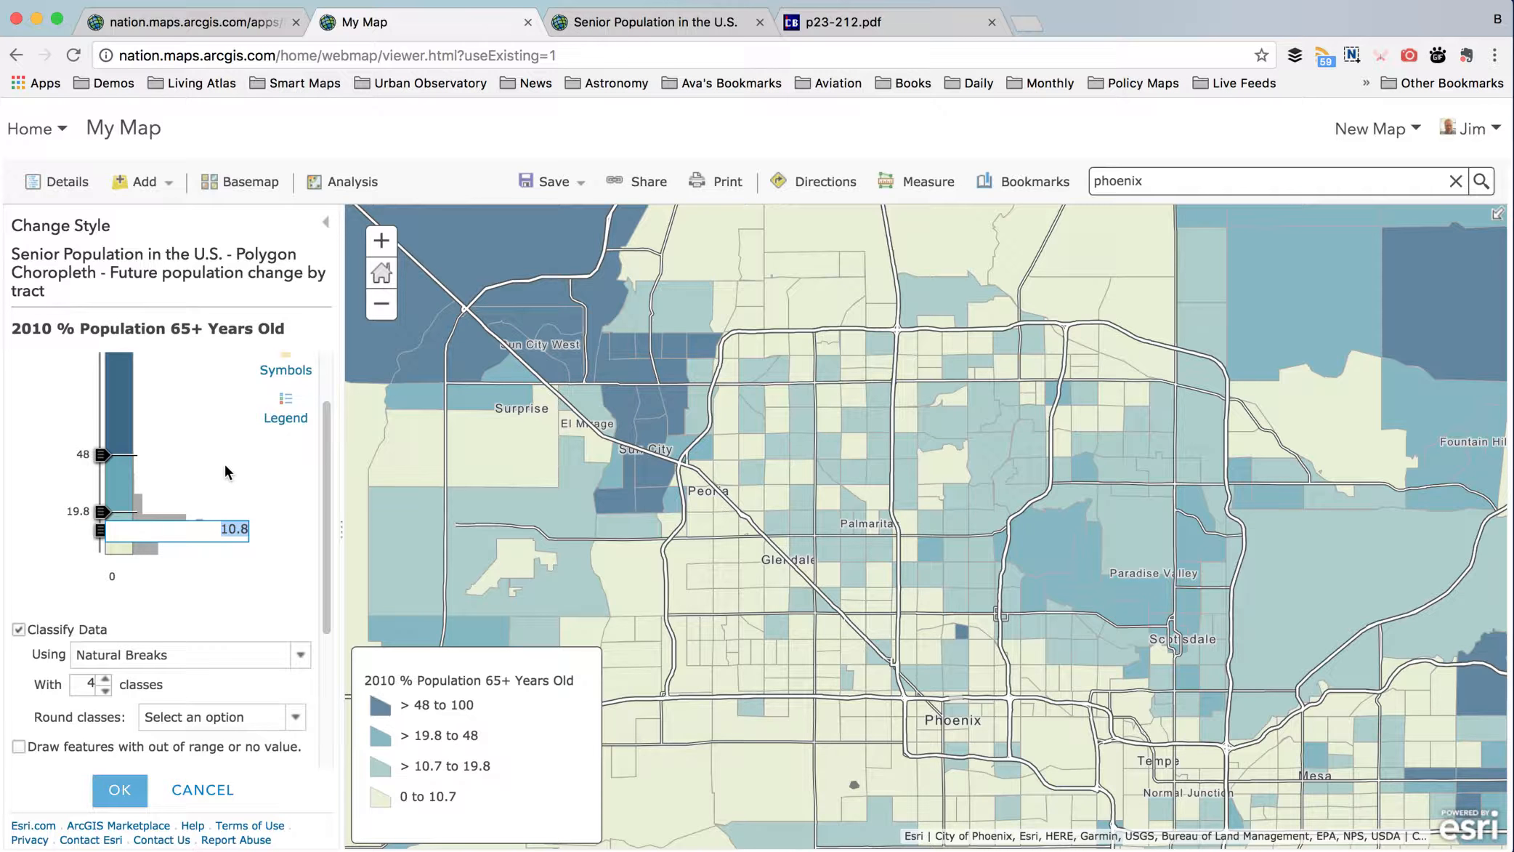
click(106, 691)
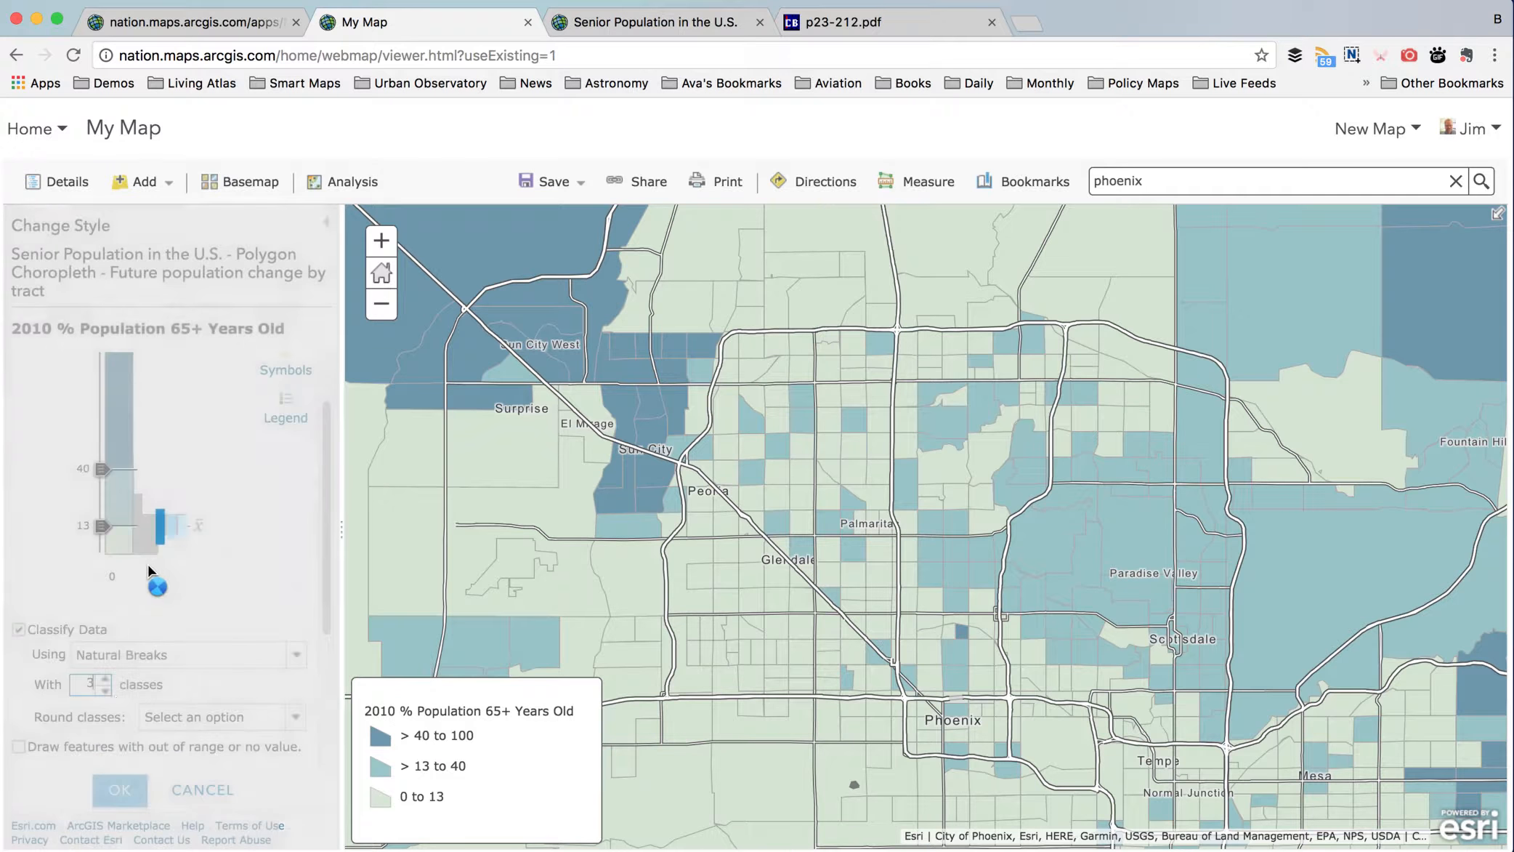
click(84, 481)
text(21)
key(Return)
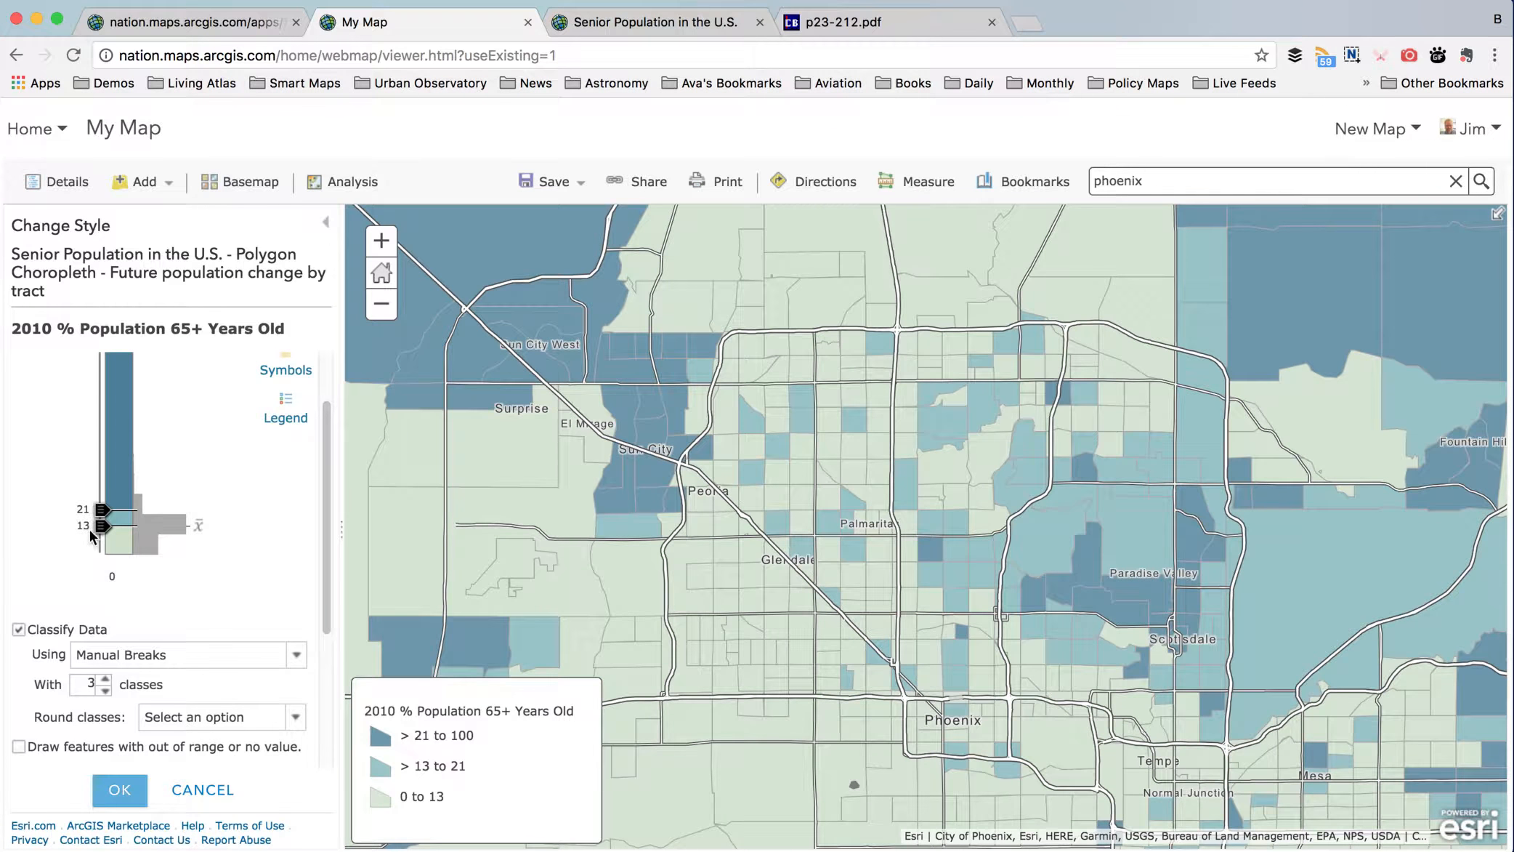
- Review the available classification methods for the three-class choropleth
click(84, 525)
click(112, 575)
click(240, 656)
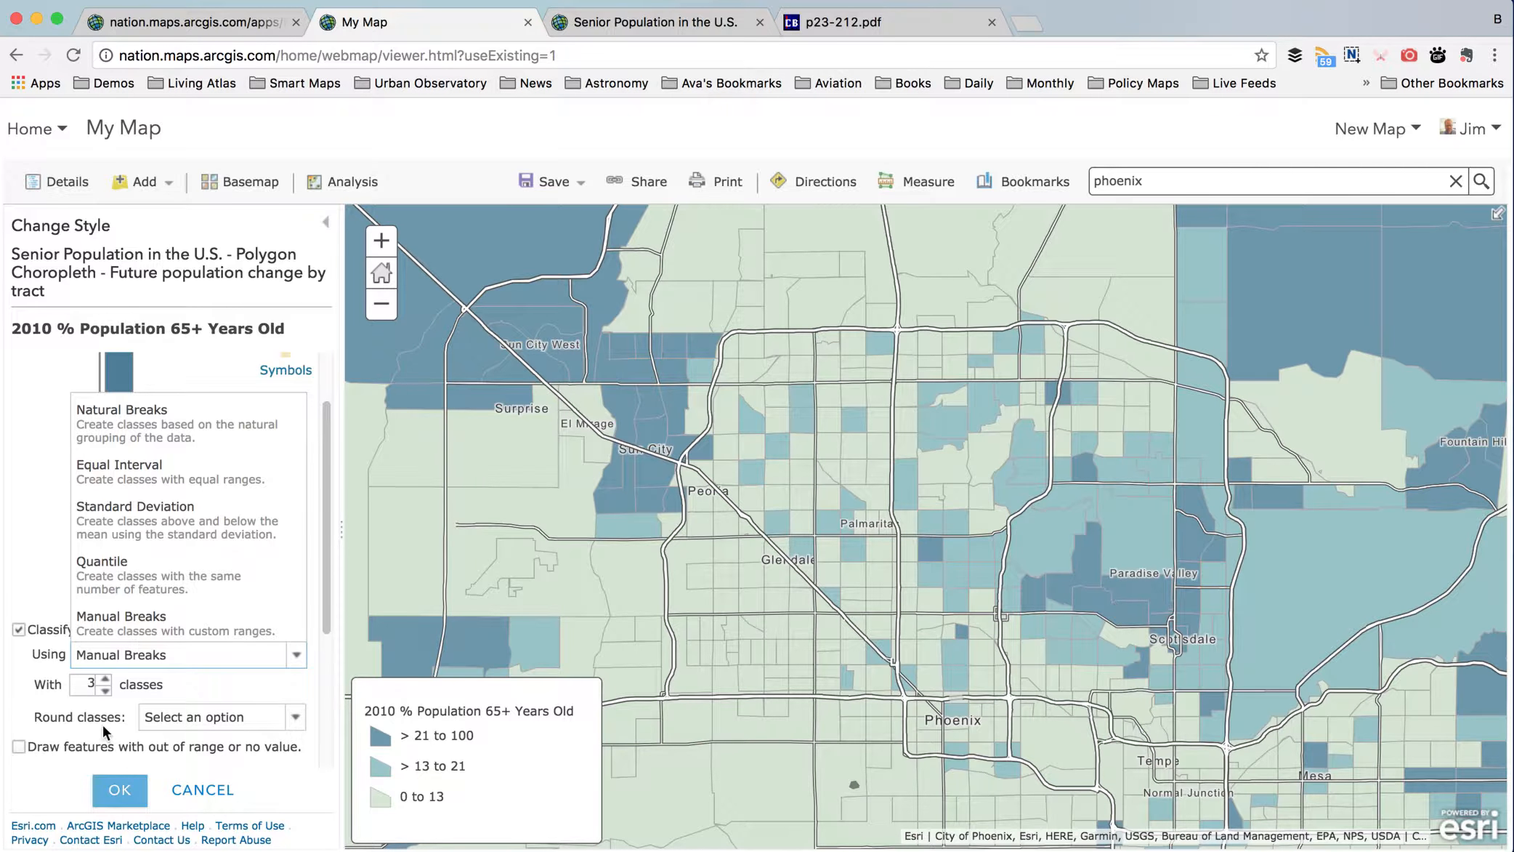
click(33, 590)
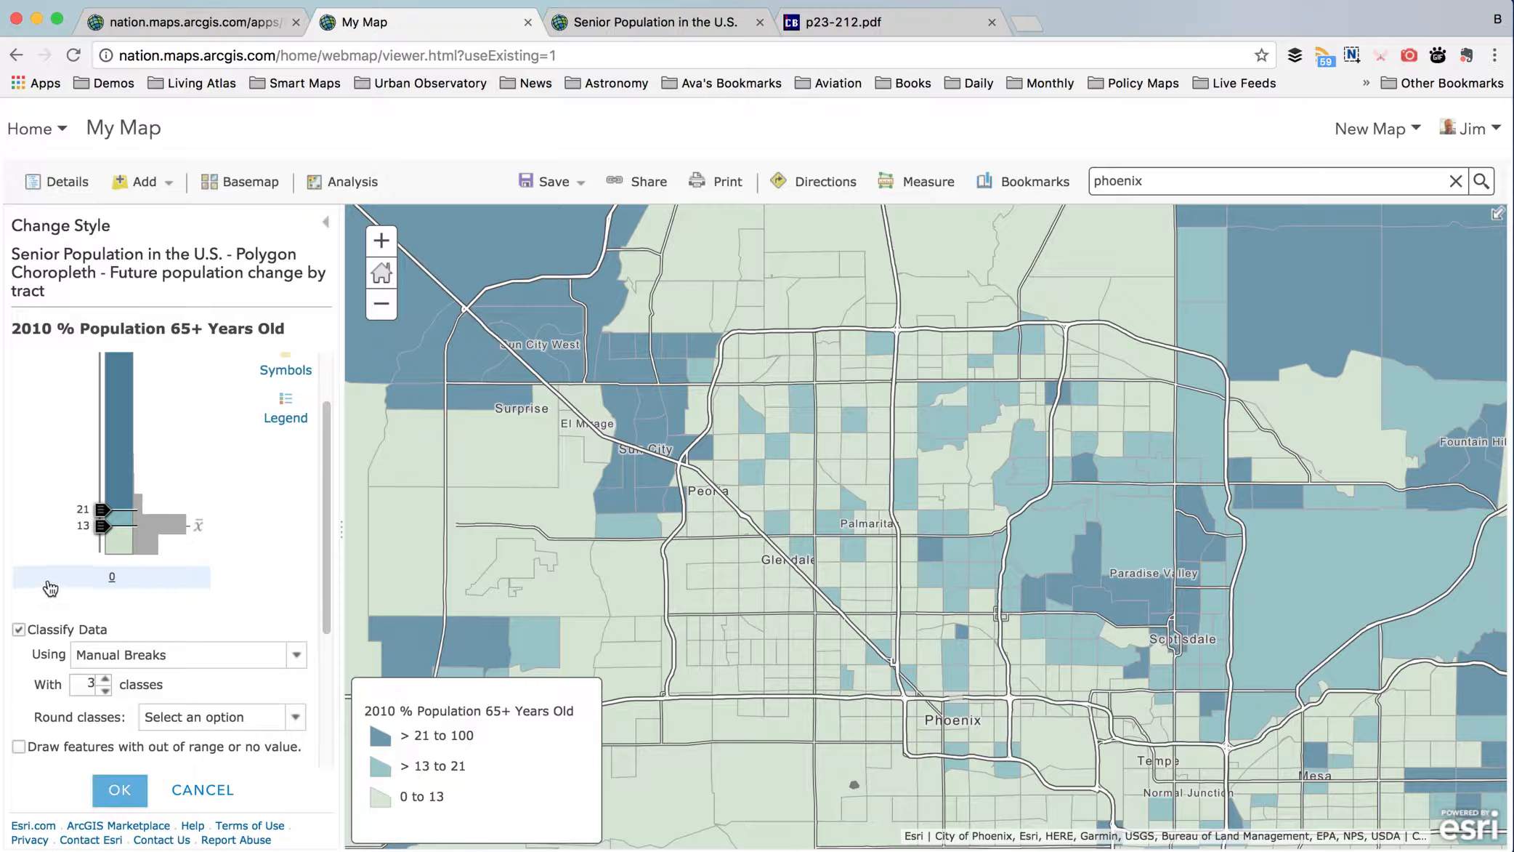
- Switch back to an unclassified color ramp and set its upper limit to 21 and lower limit to 5
click(19, 629)
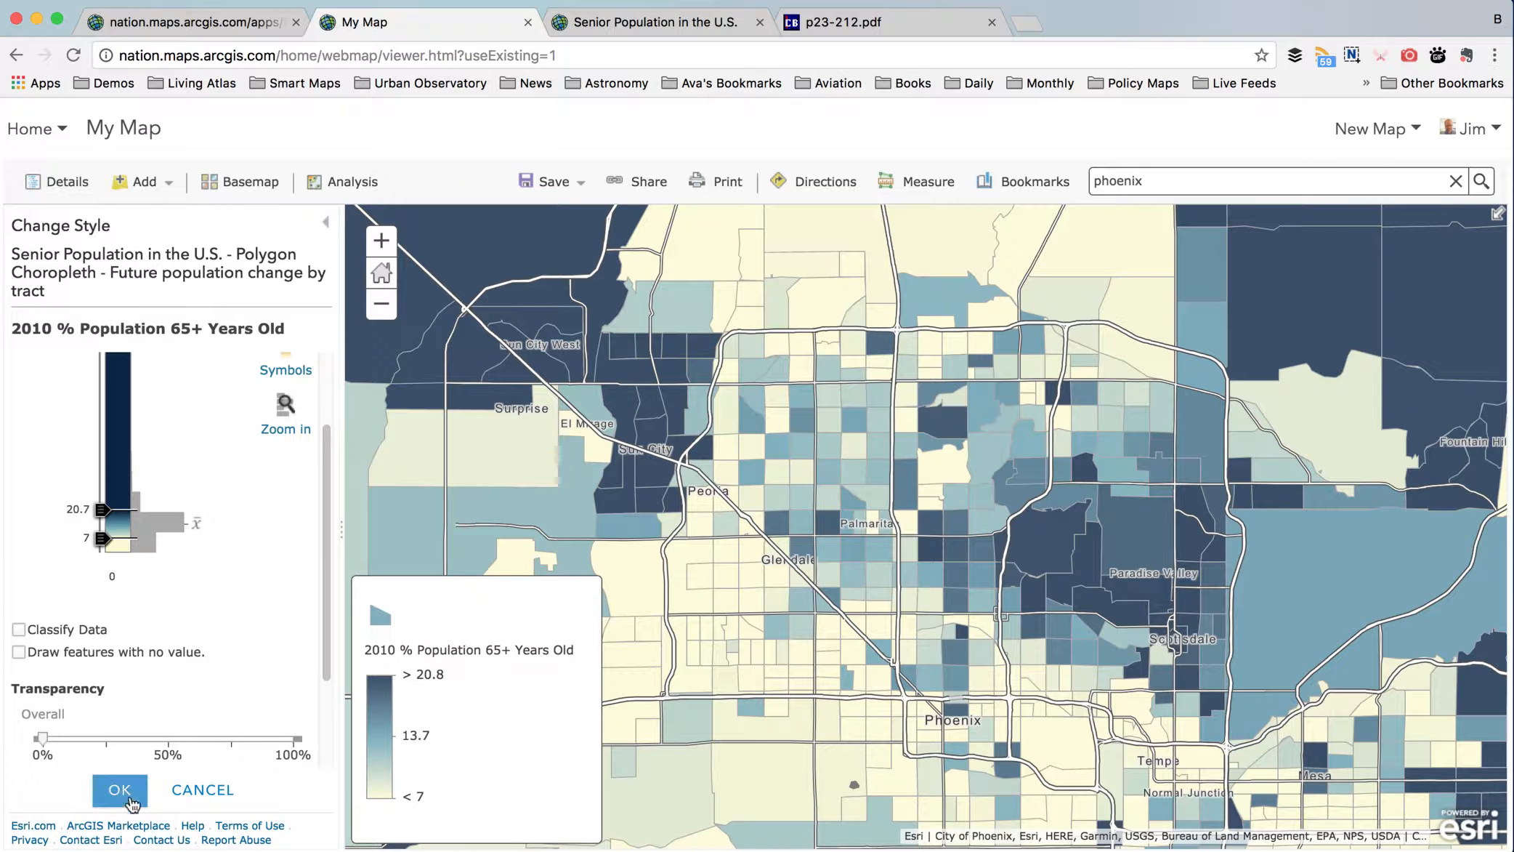
click(83, 511)
text(21)
key(Return)
click(85, 539)
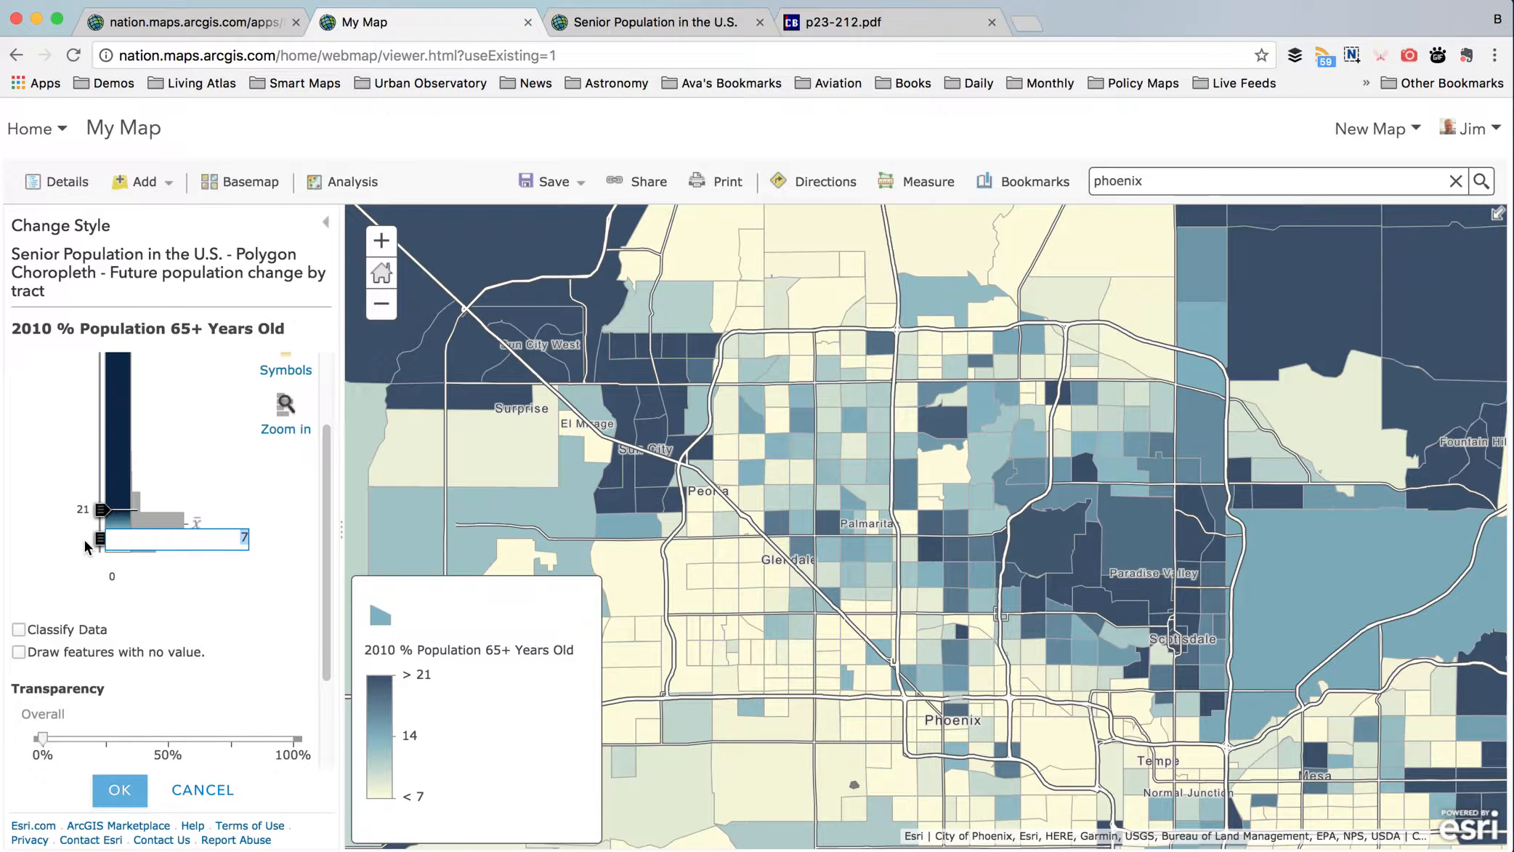
text(5)
key(Tab)
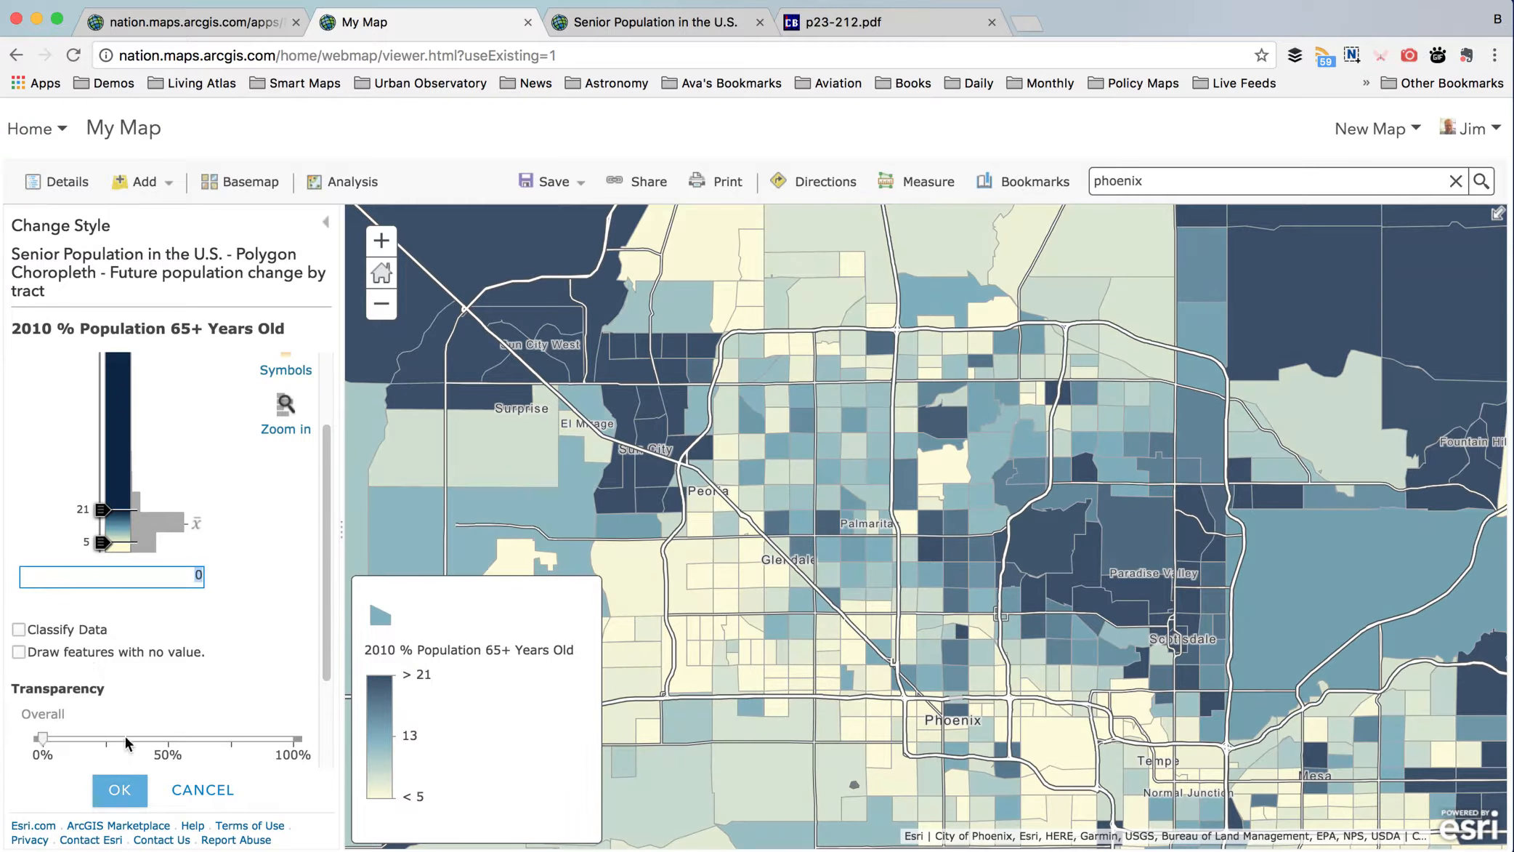
- Apply the choropleth style, finish styling the layer, and view the pop-up of a census tract near Sun City
click(120, 790)
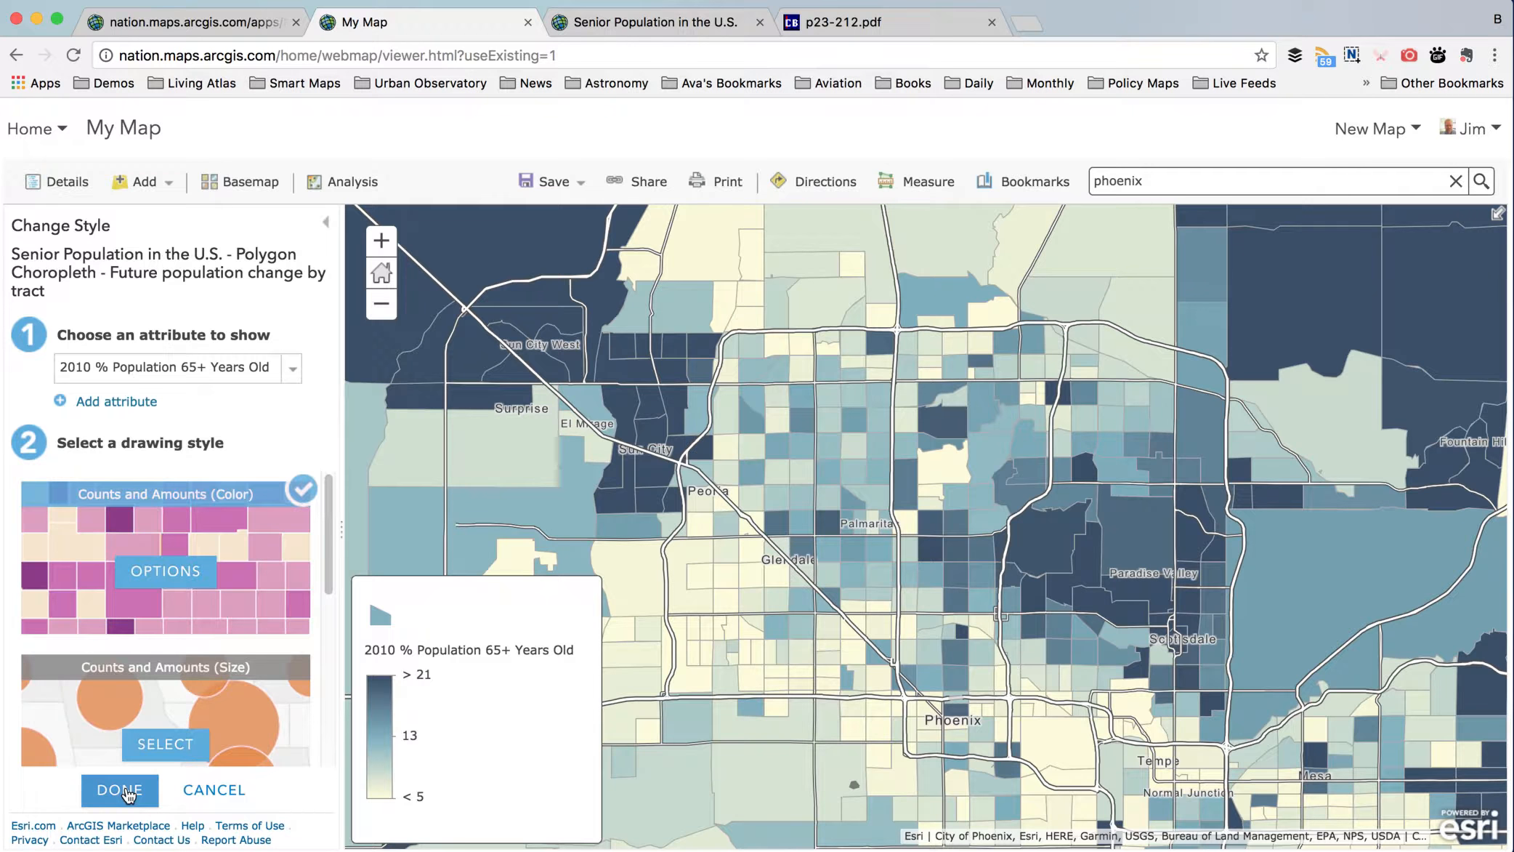
click(120, 790)
mouse_move(128, 424)
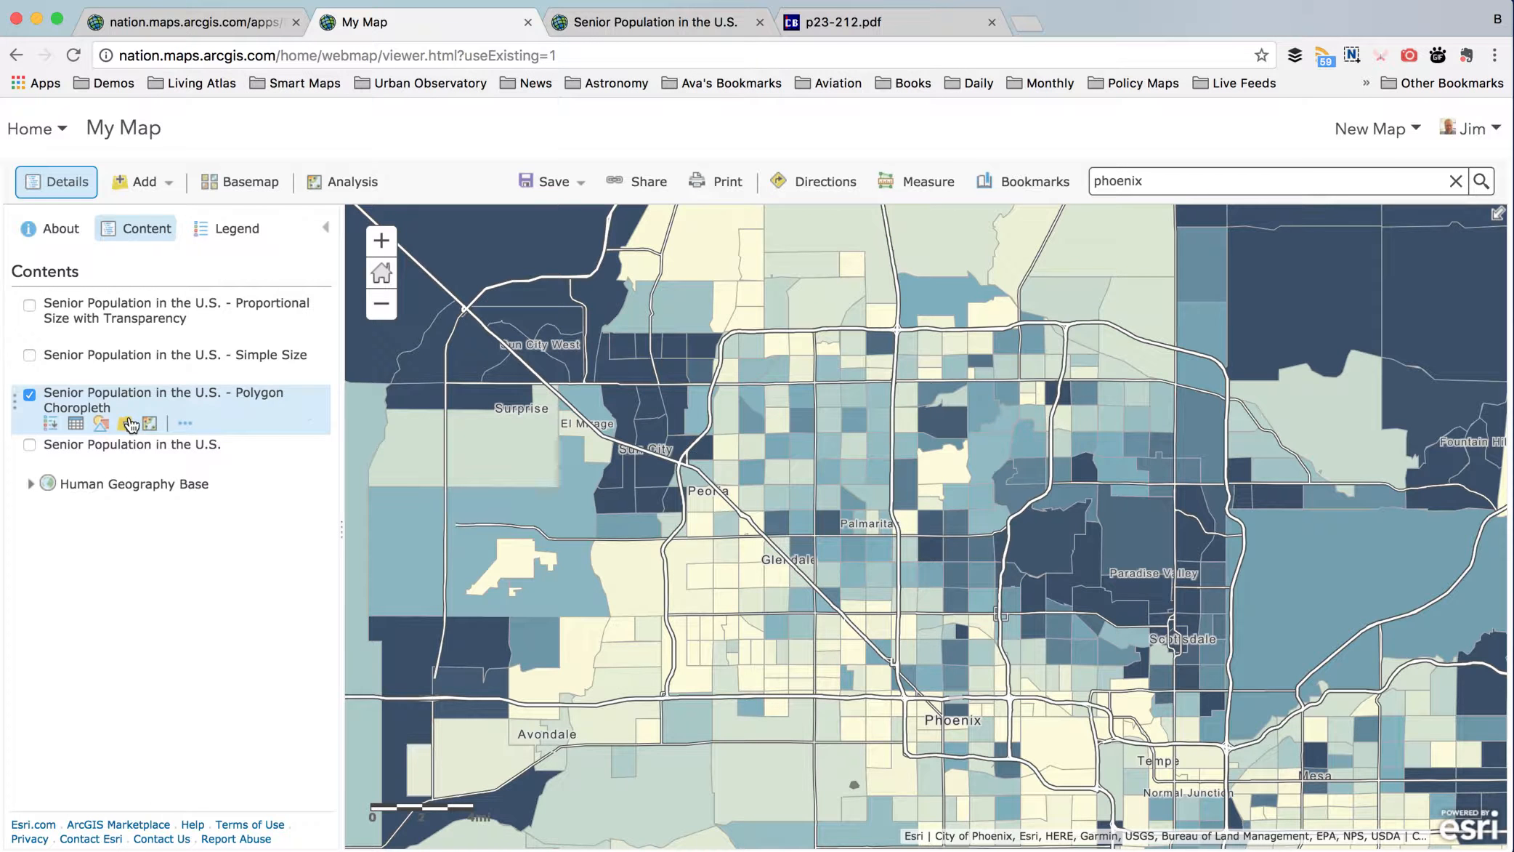
click(628, 407)
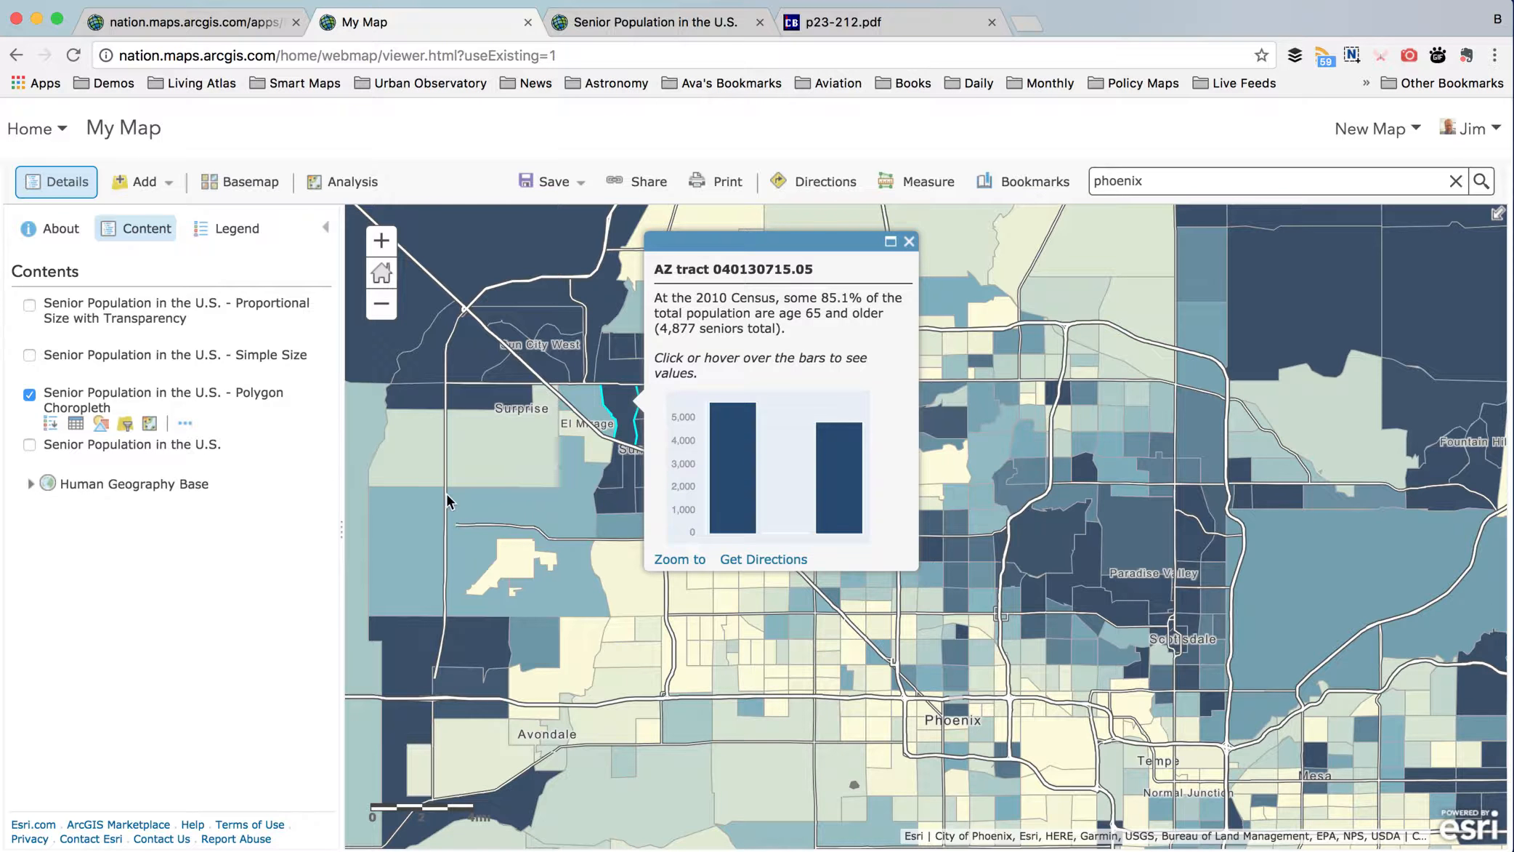
- Hide the Polygon Choropleth layer, show the Simple Size layer, and style it by 2010 Population 65+ Years Old
click(30, 395)
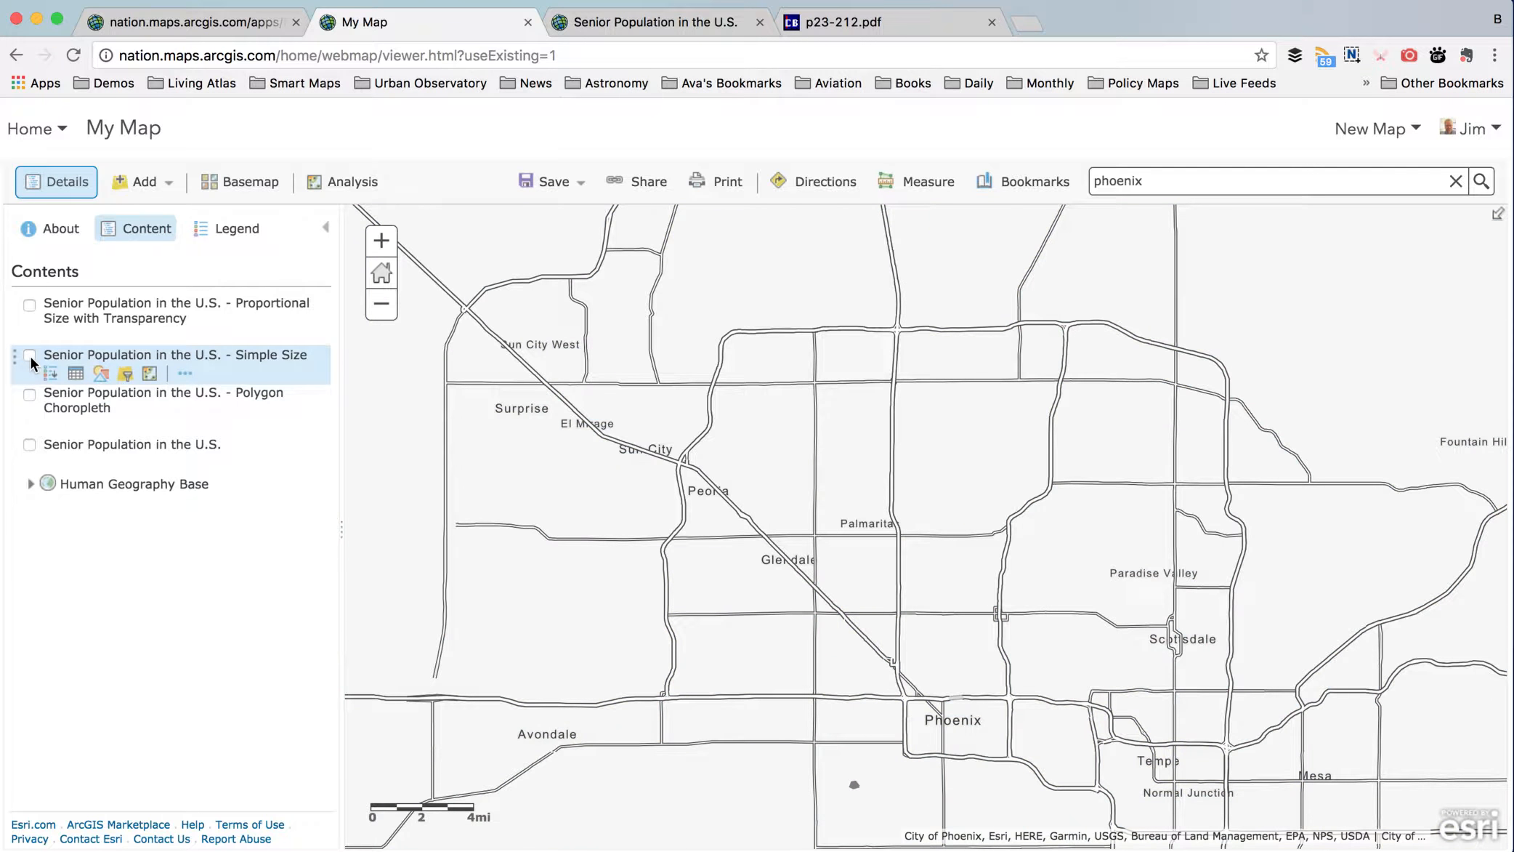
click(30, 355)
click(101, 373)
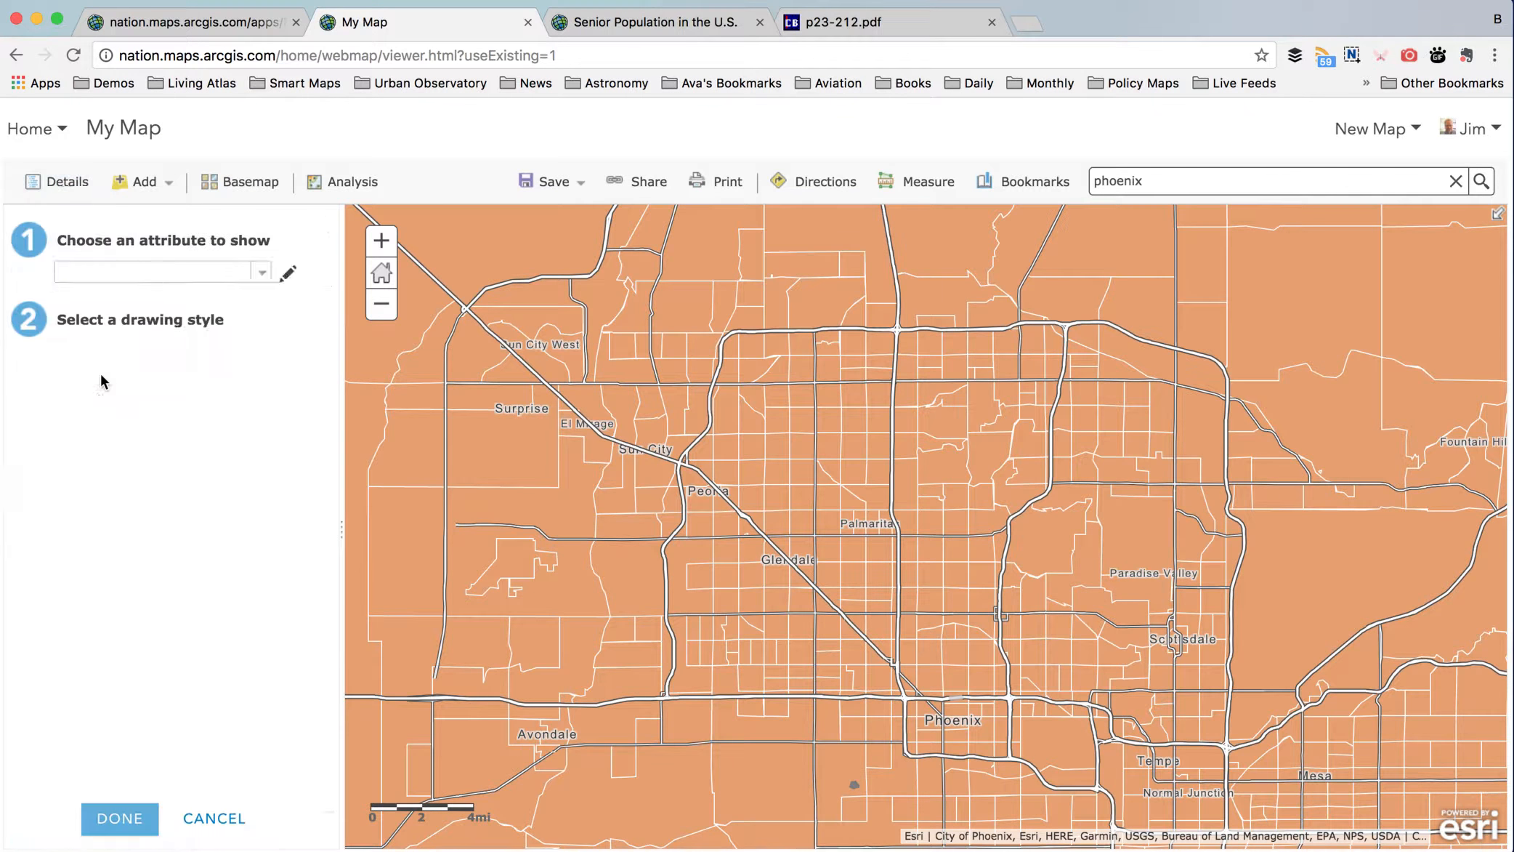
click(183, 352)
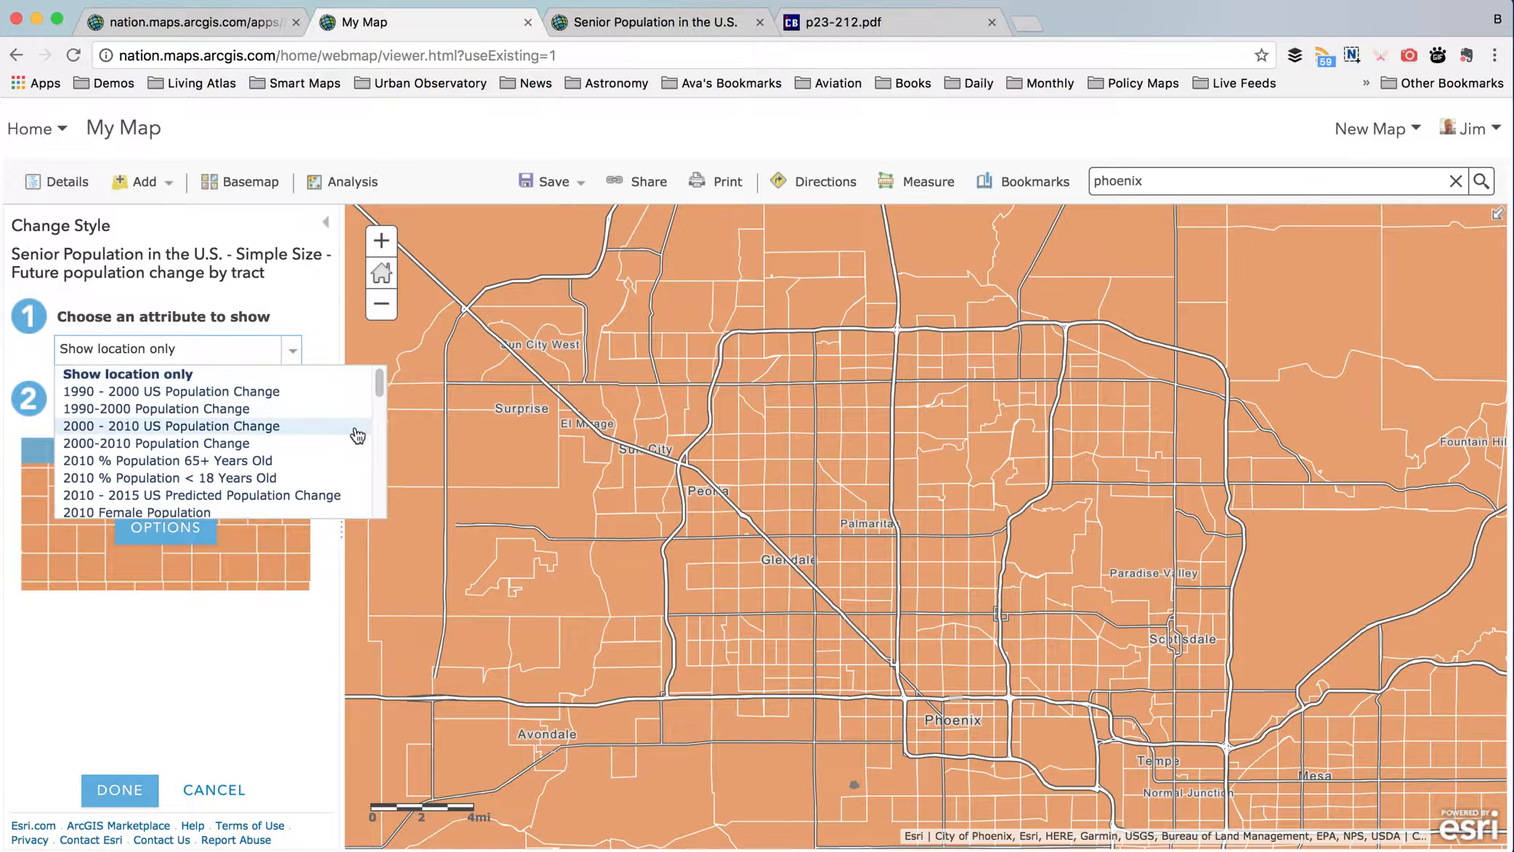
scroll(333, 473, down, 5)
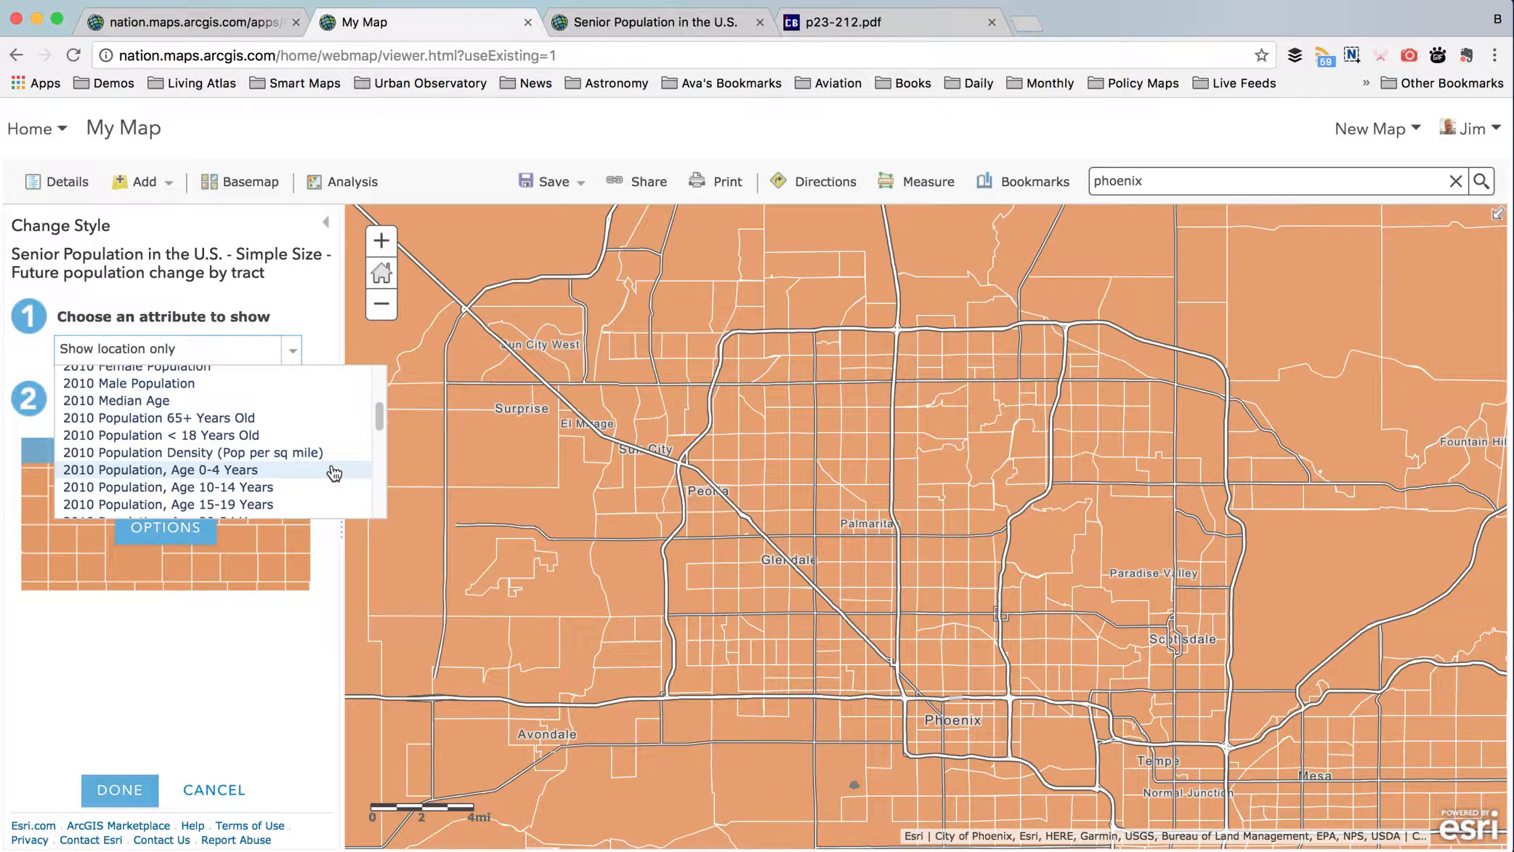
click(190, 420)
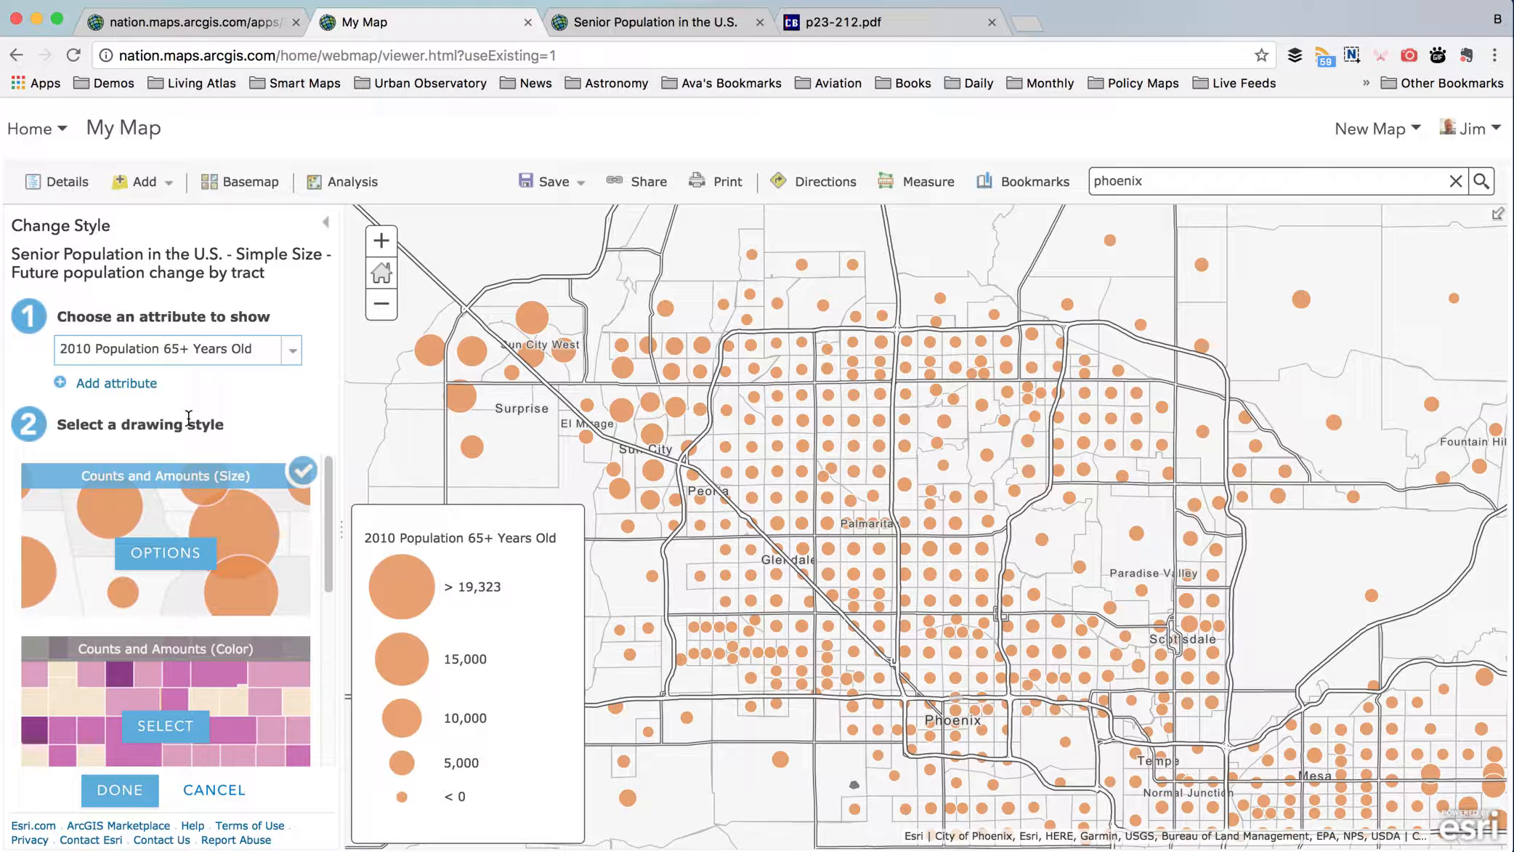
- In the Counts and Amounts (Size) options, set the lower size limit to 619 and move the upper limit to about 4,541
click(181, 552)
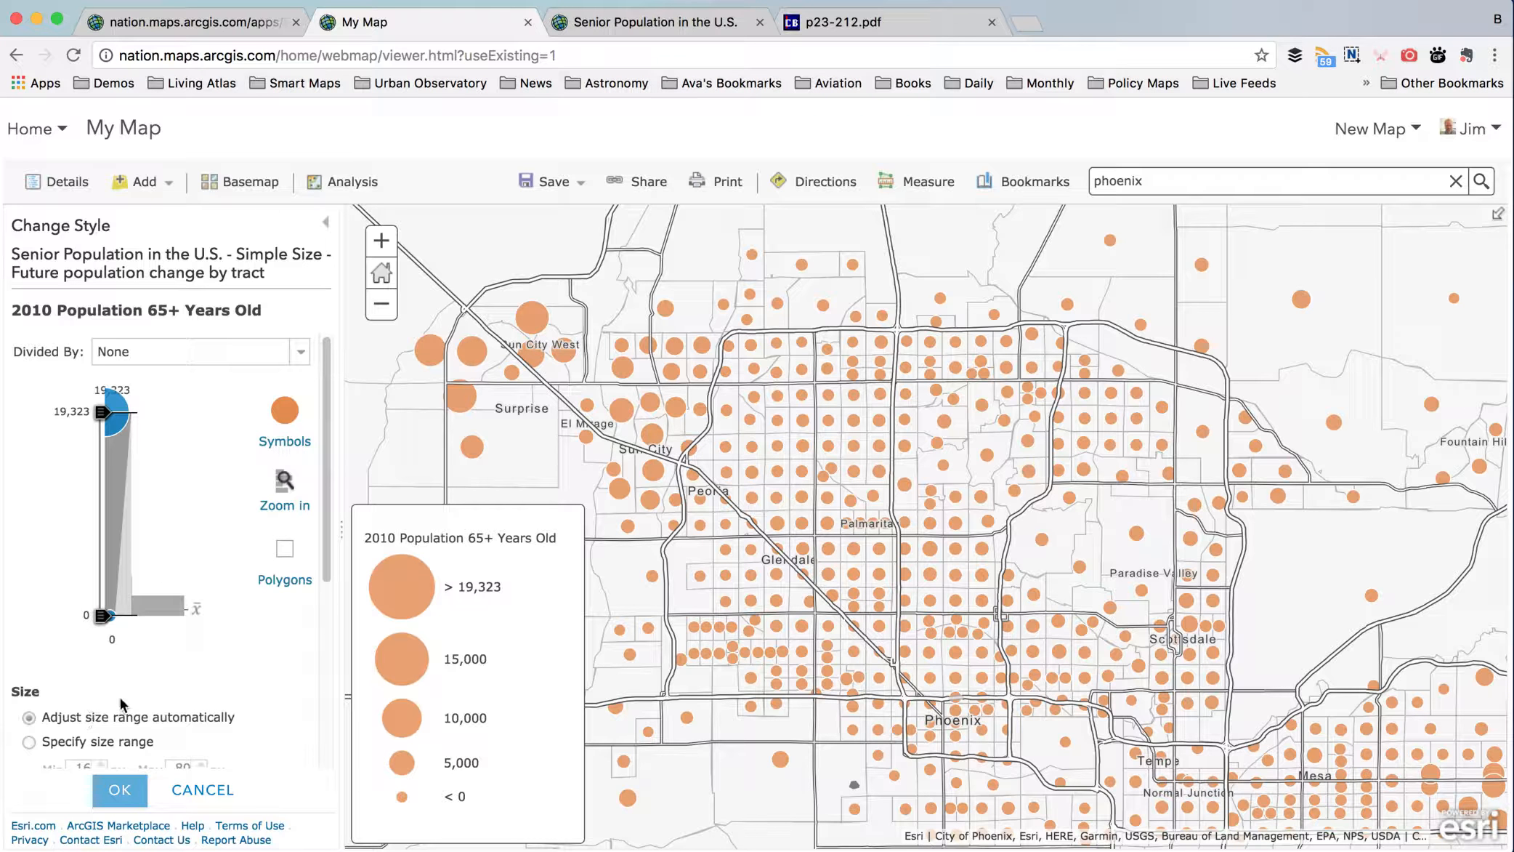
scroll(323, 556, down, 1)
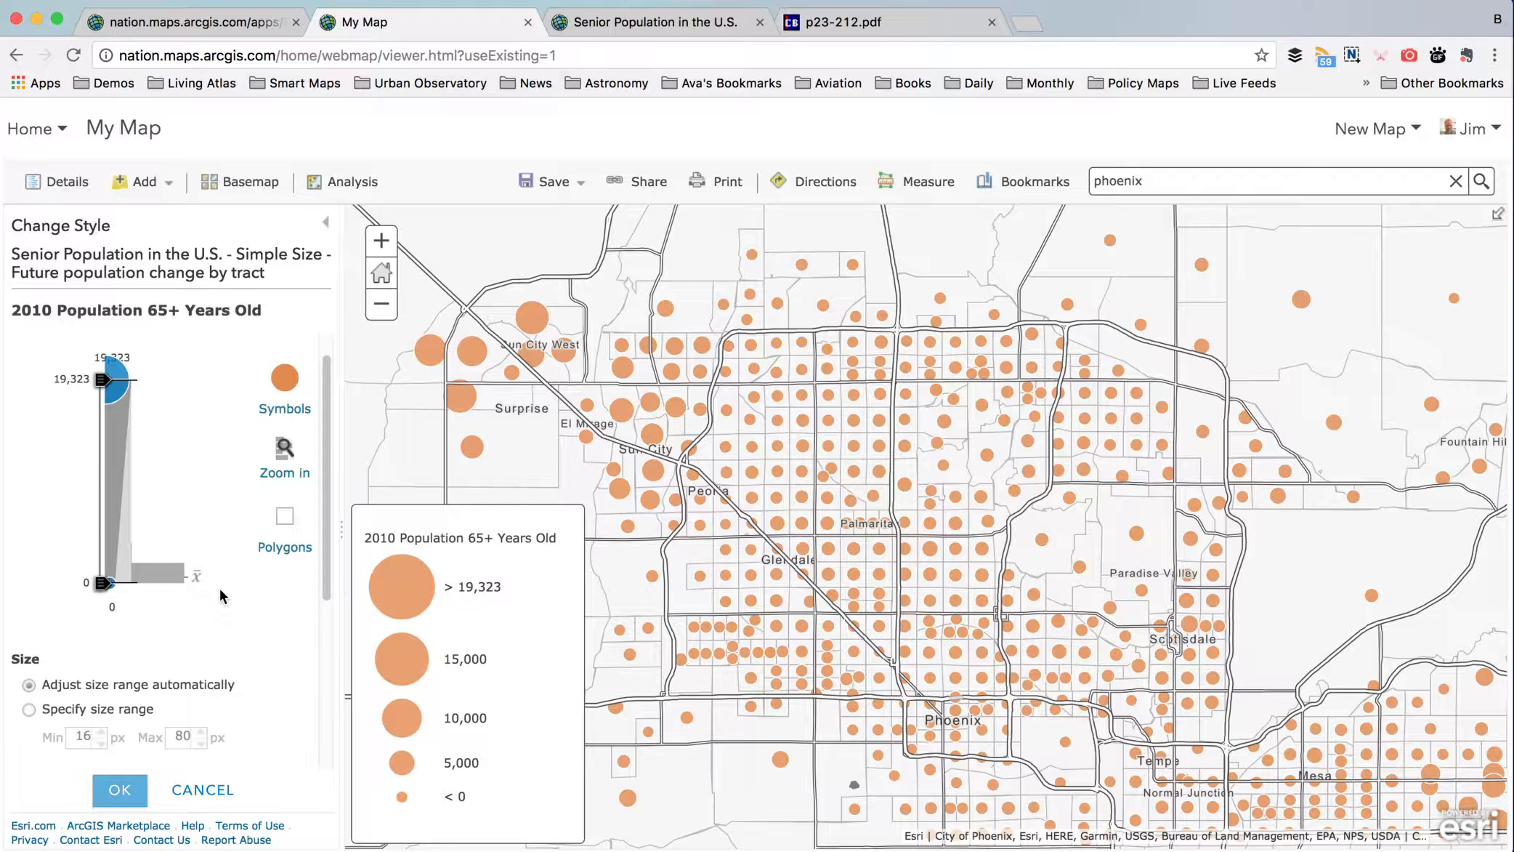
mouse_move(195, 574)
click(86, 584)
text(619)
key(Return)
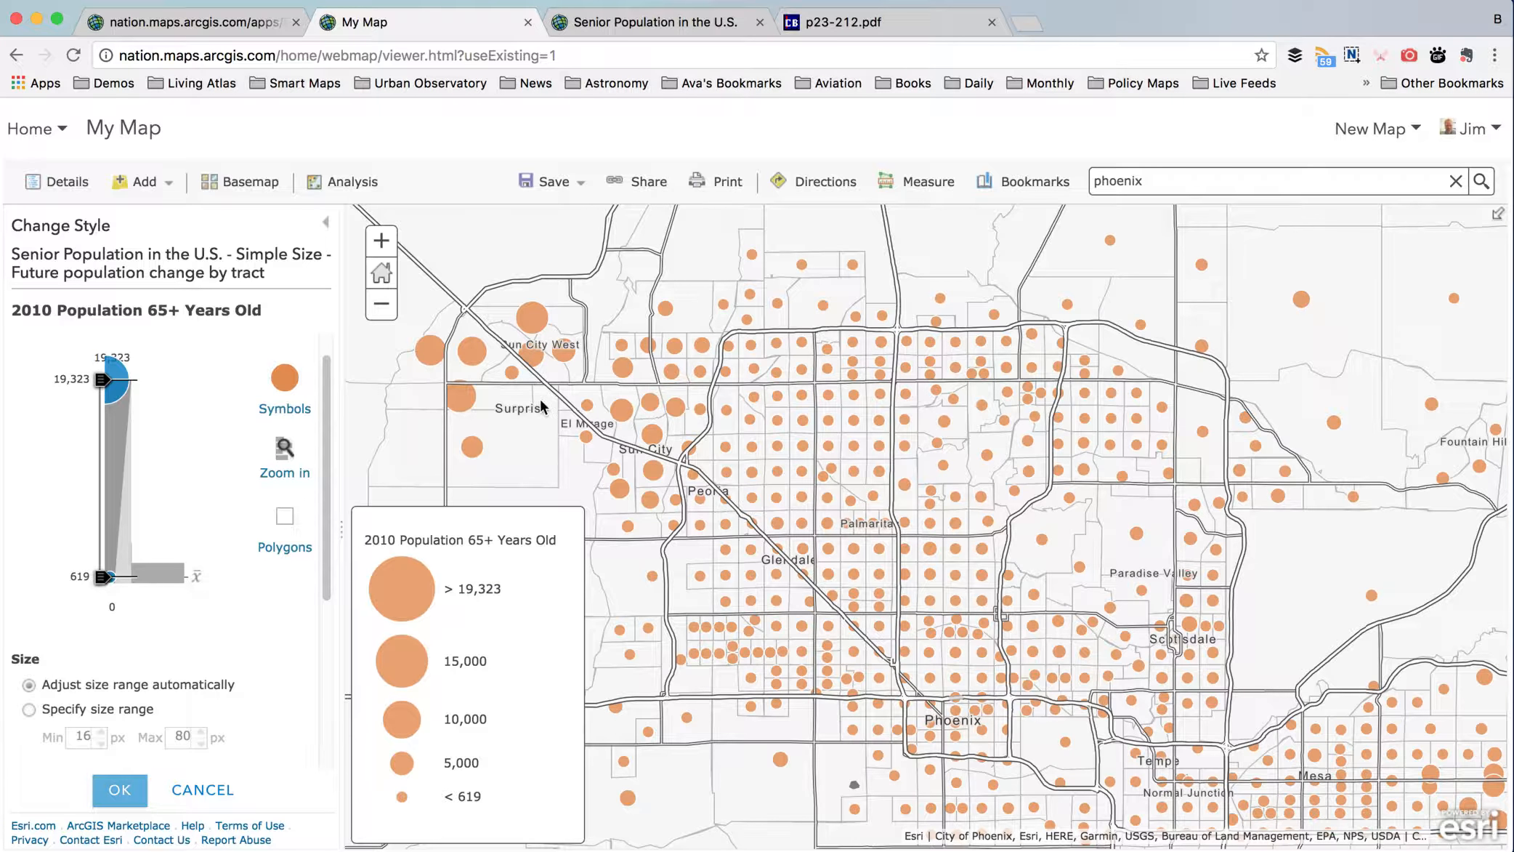
drag(102, 383, 99, 502)
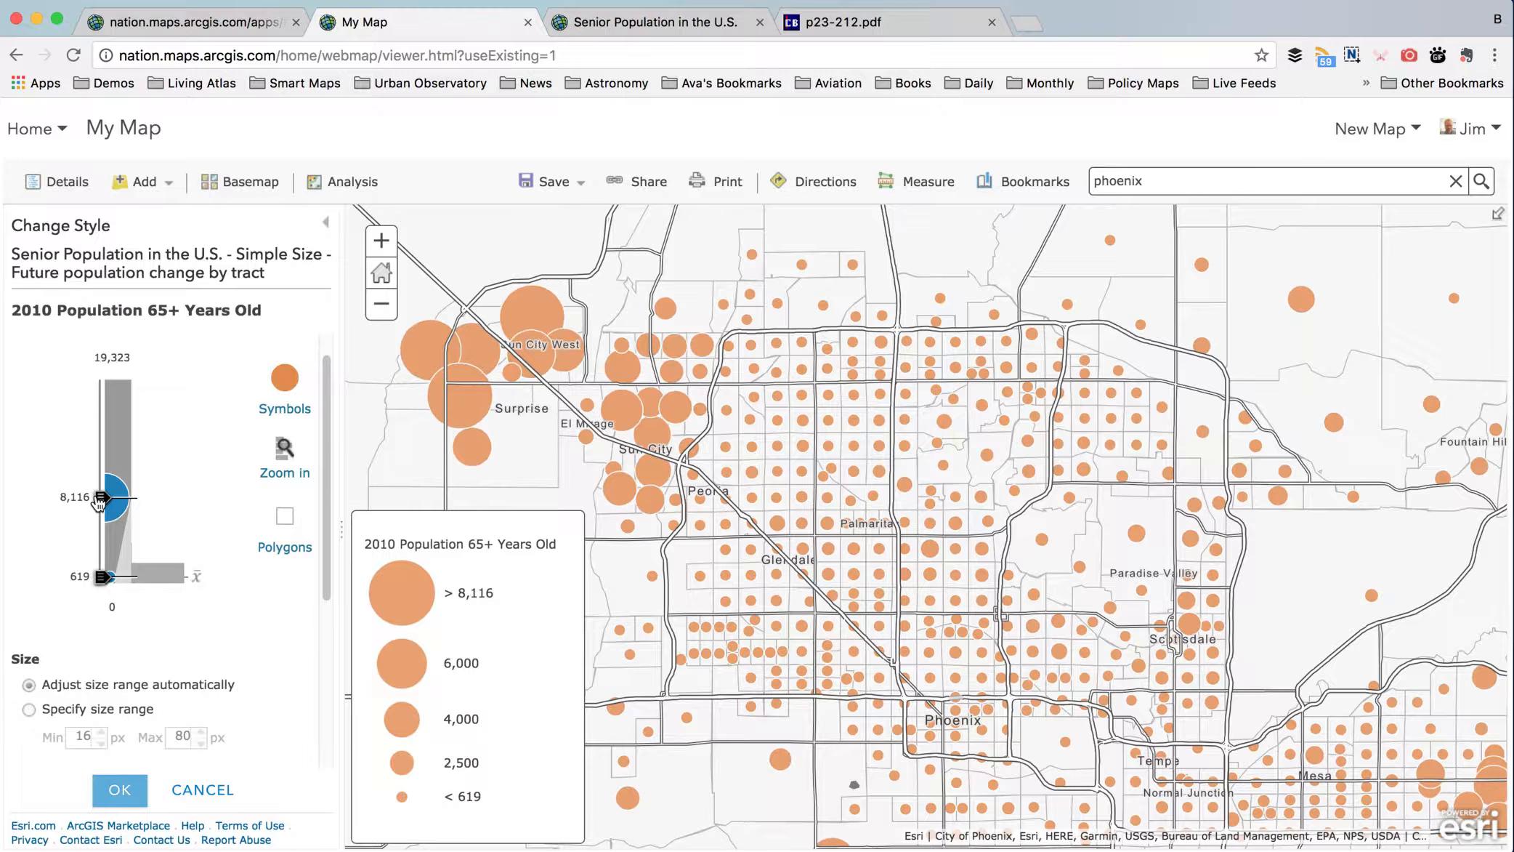
drag(99, 500, 102, 536)
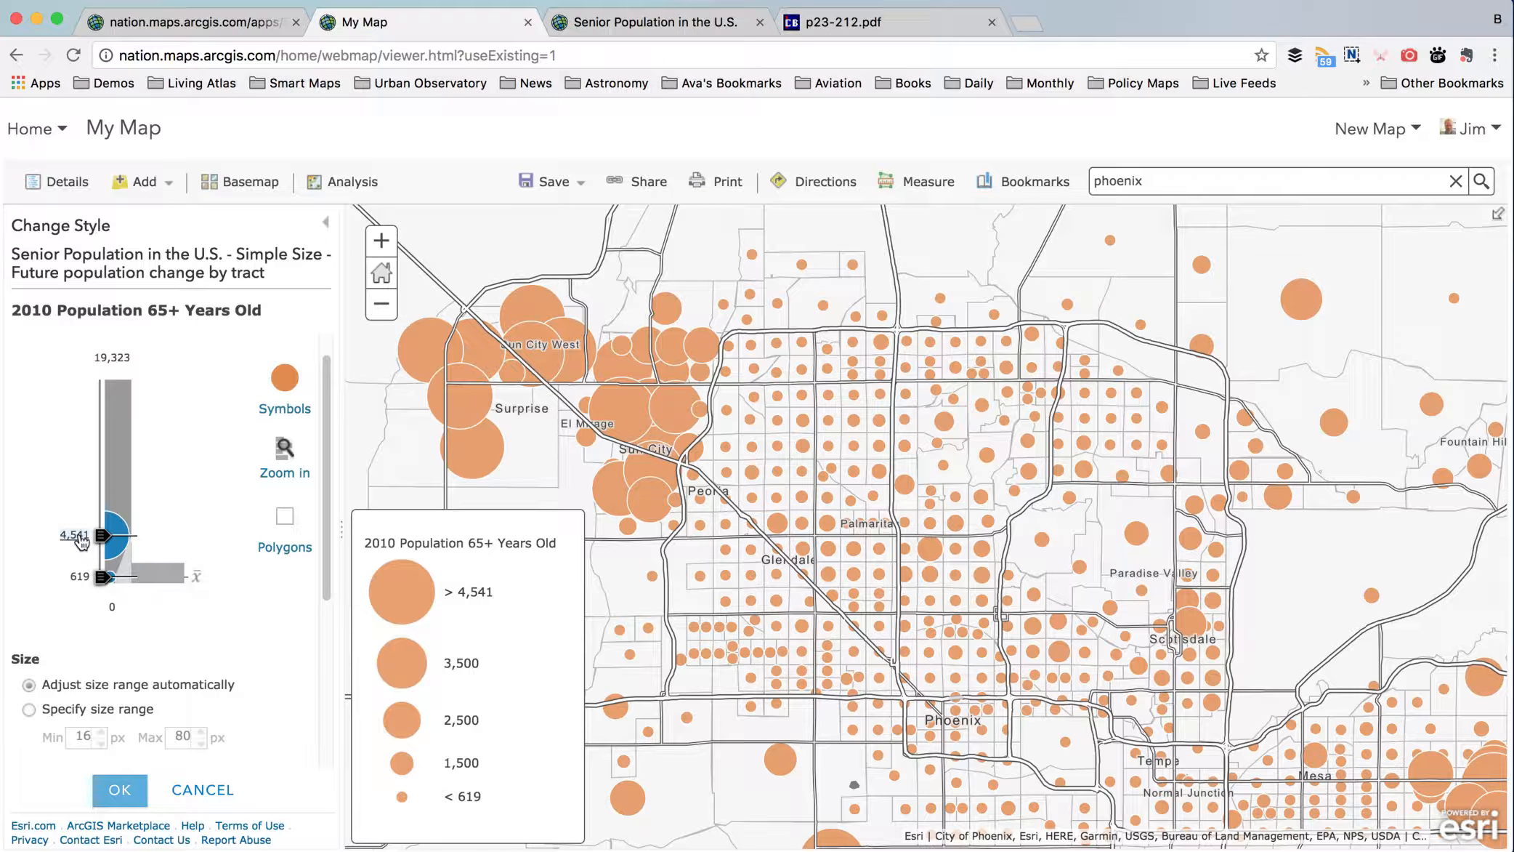
- Set the symbol size range's lower limit to exactly 500 and its upper limit to 5,000
click(80, 576)
text(500)
key(Return)
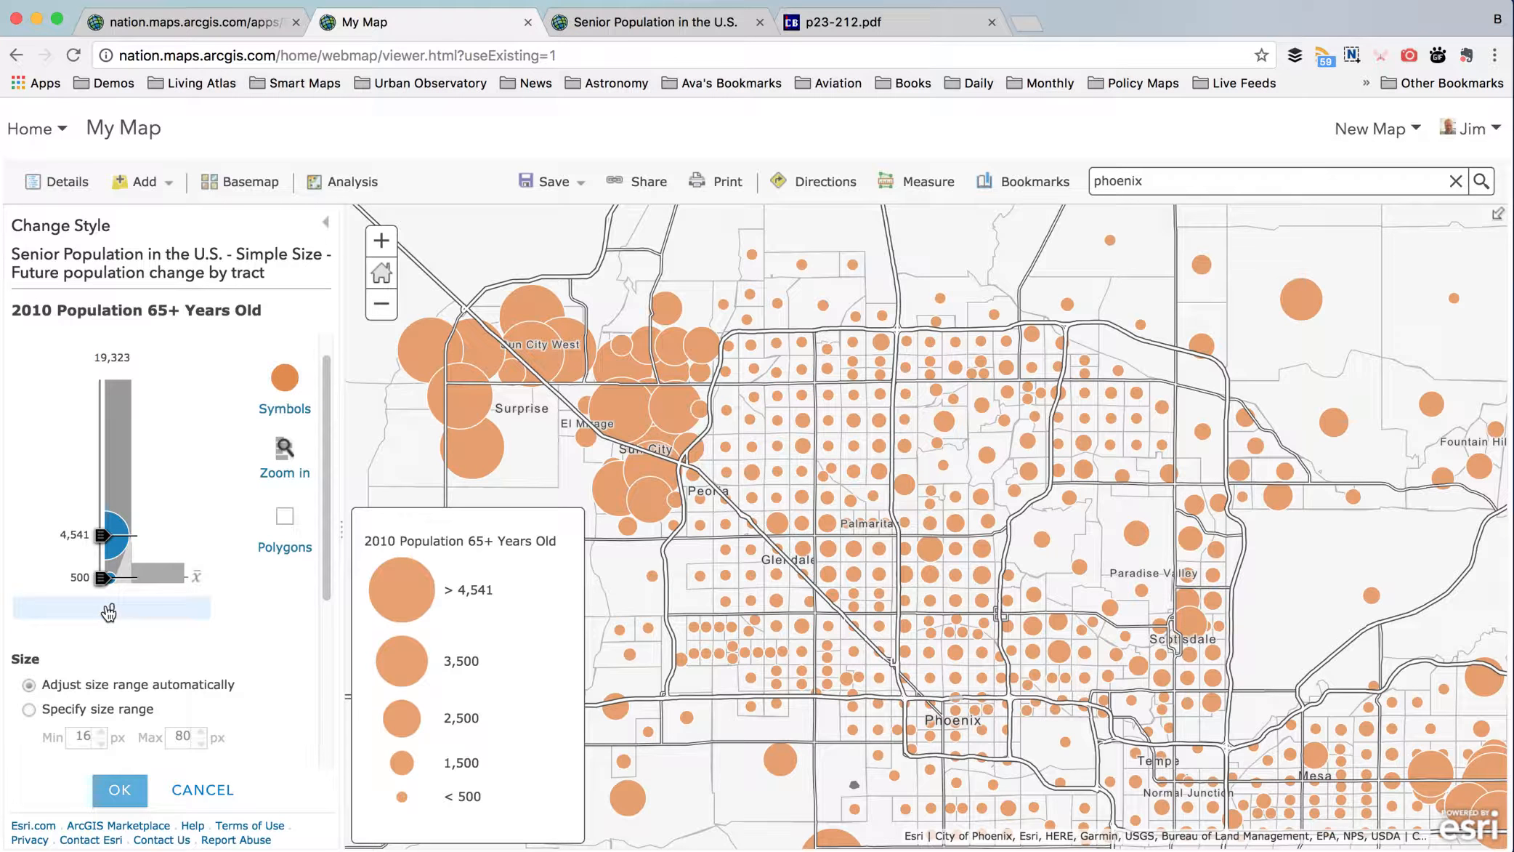
click(74, 537)
text(55)
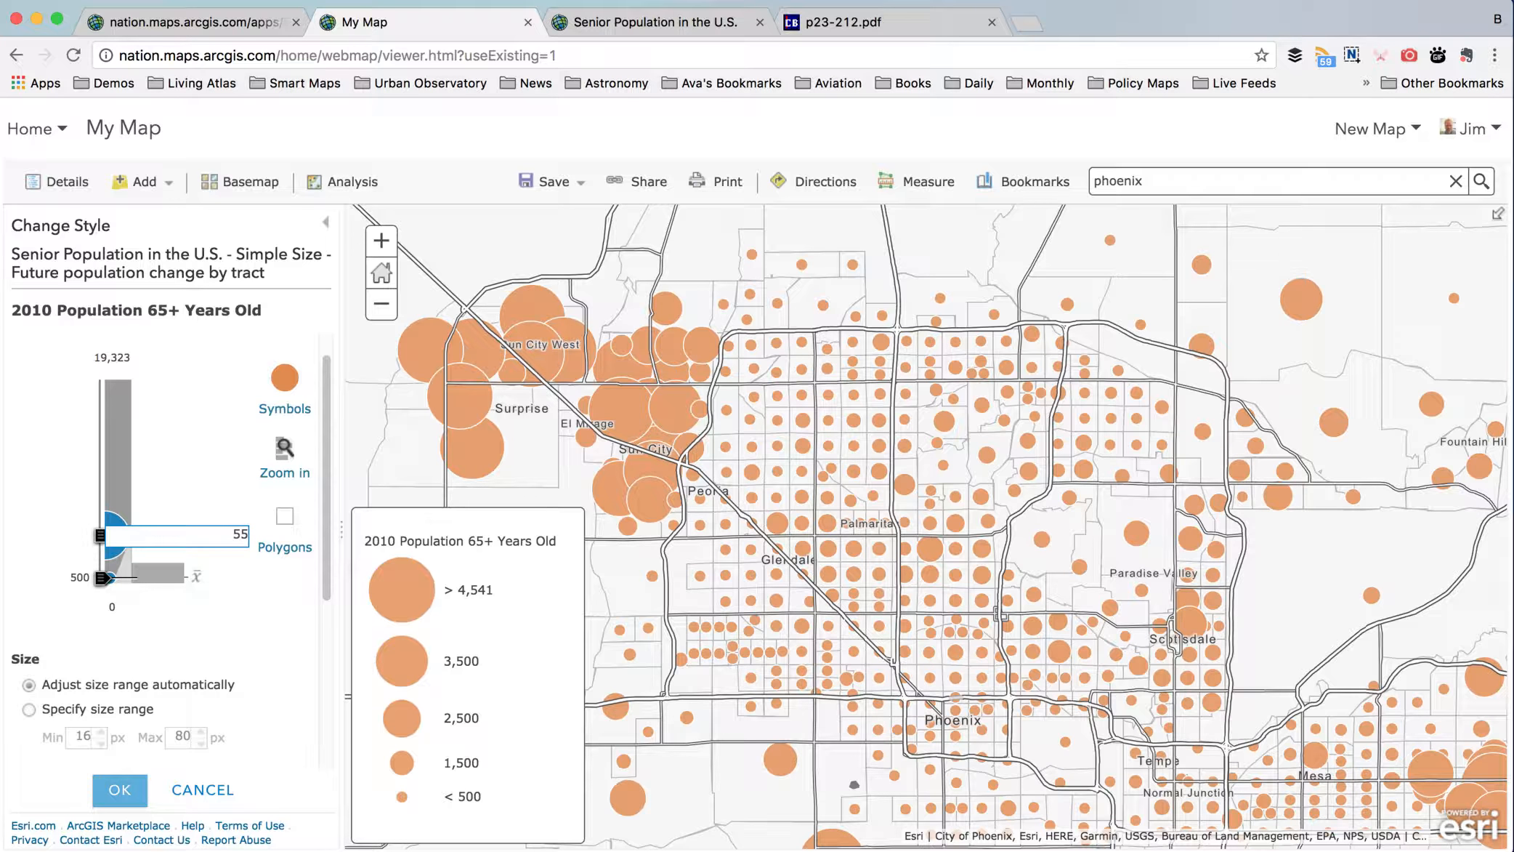
key(Return)
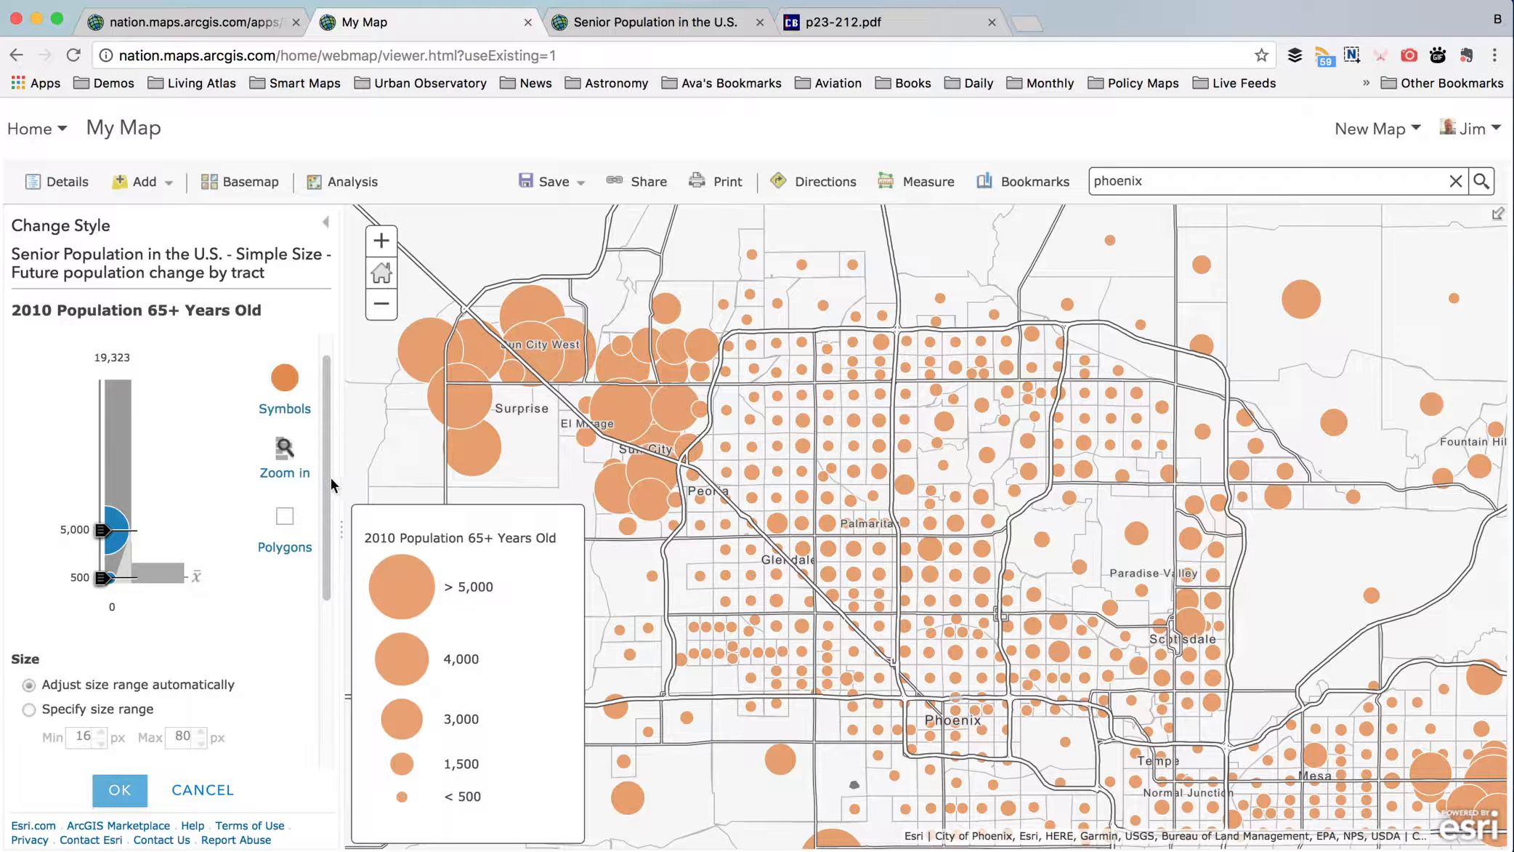
- Turn on data classification for the size symbols and examine the two largest class ranges in the legend
drag(326, 482, 342, 568)
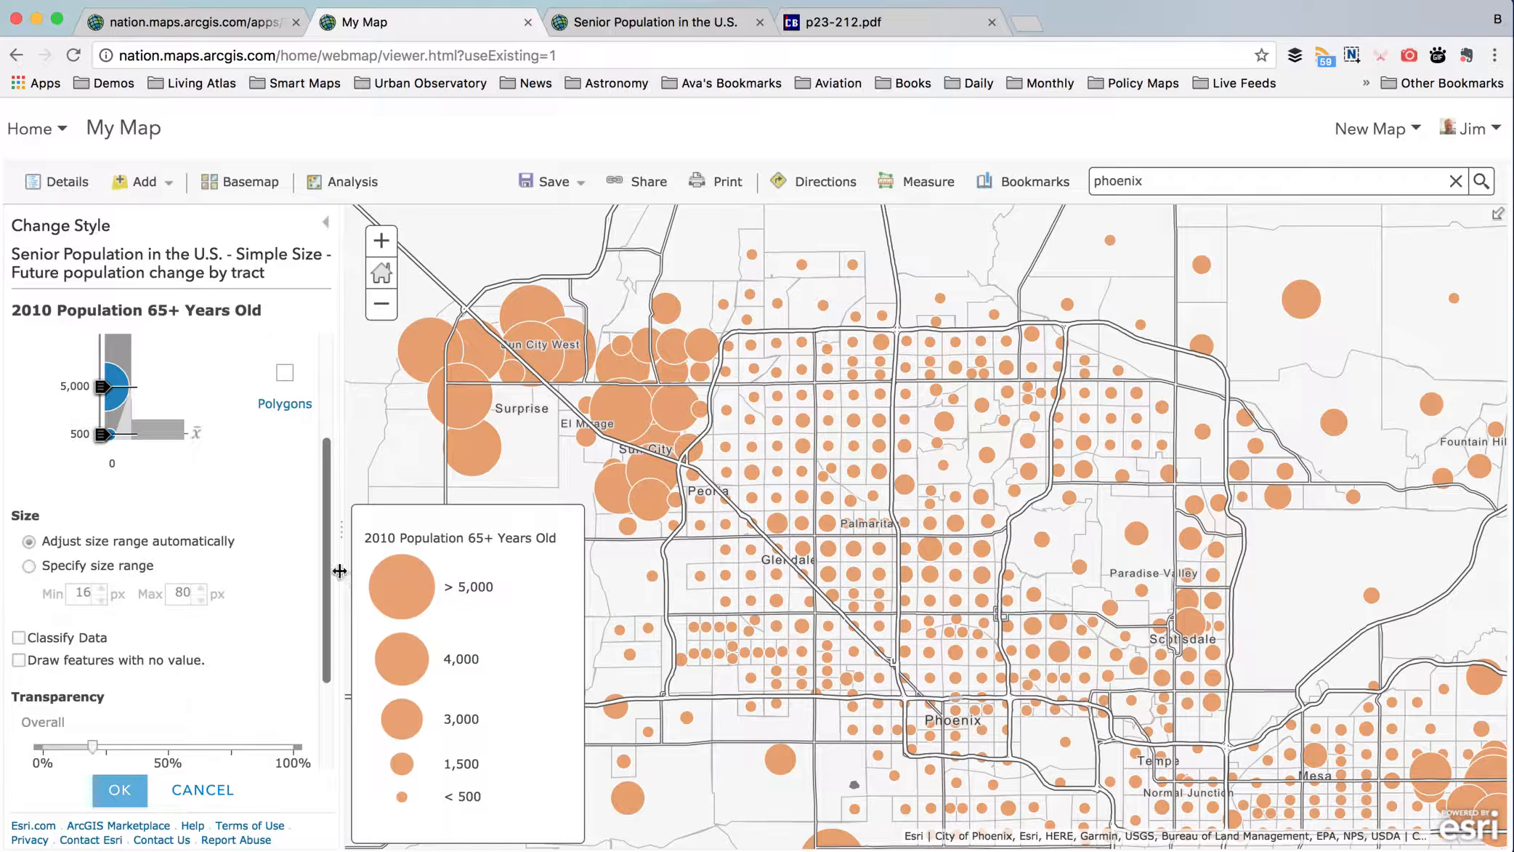
click(18, 637)
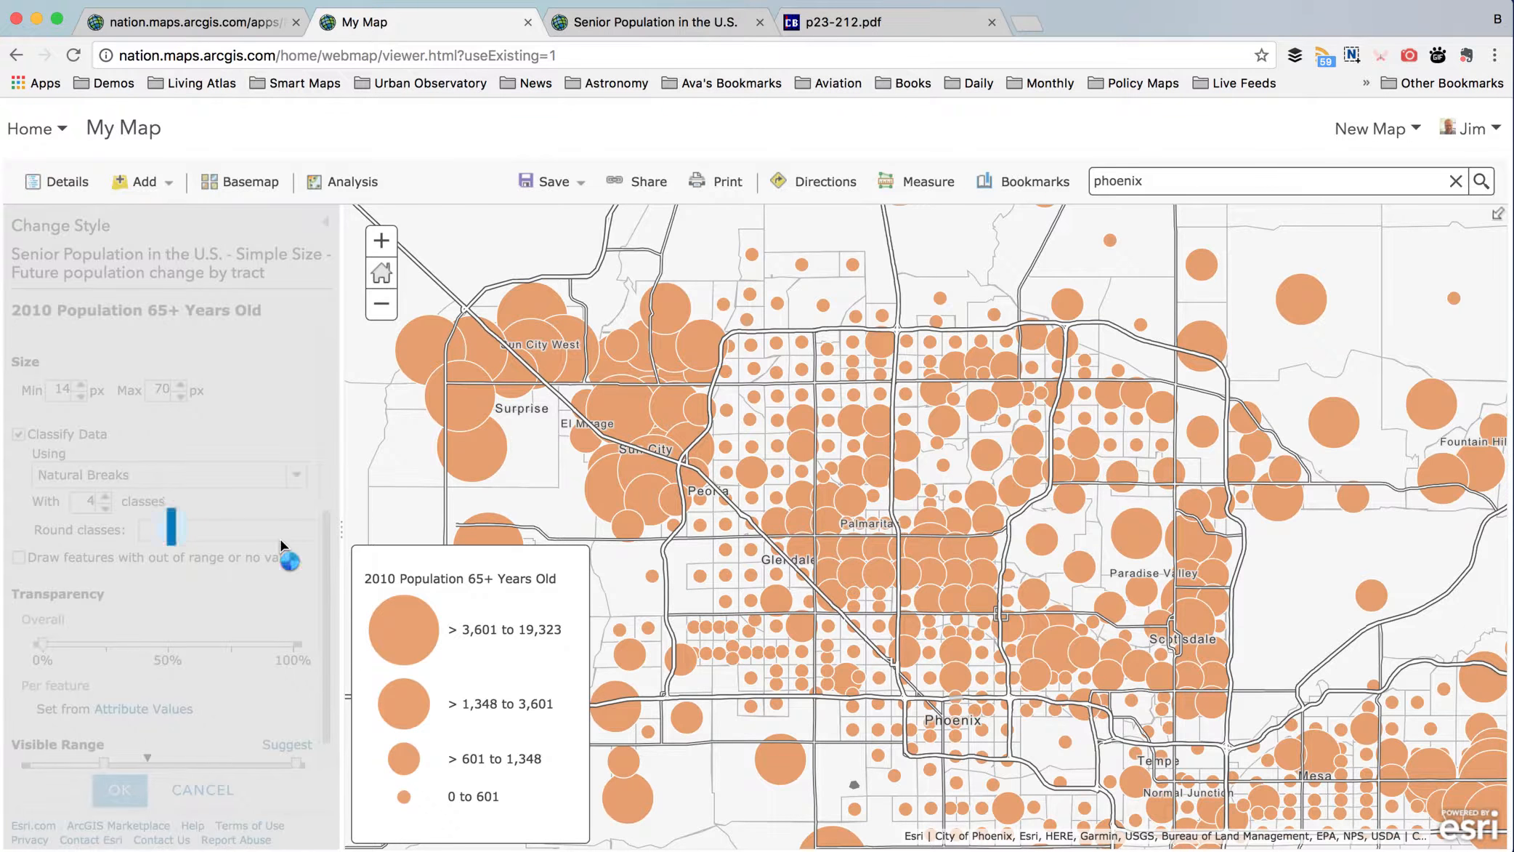
drag(462, 629, 498, 629)
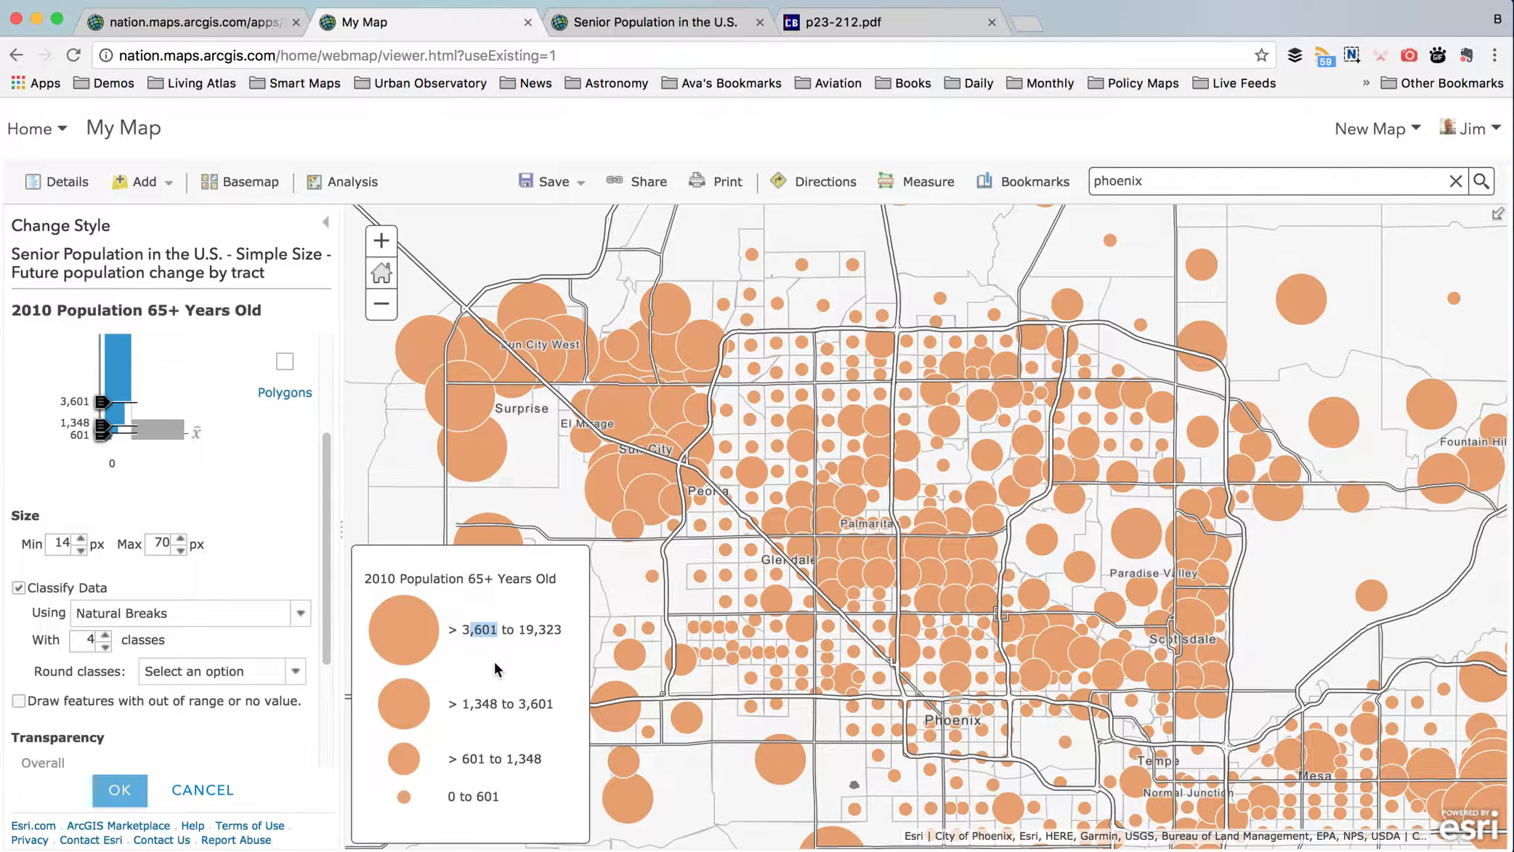
drag(516, 630, 556, 626)
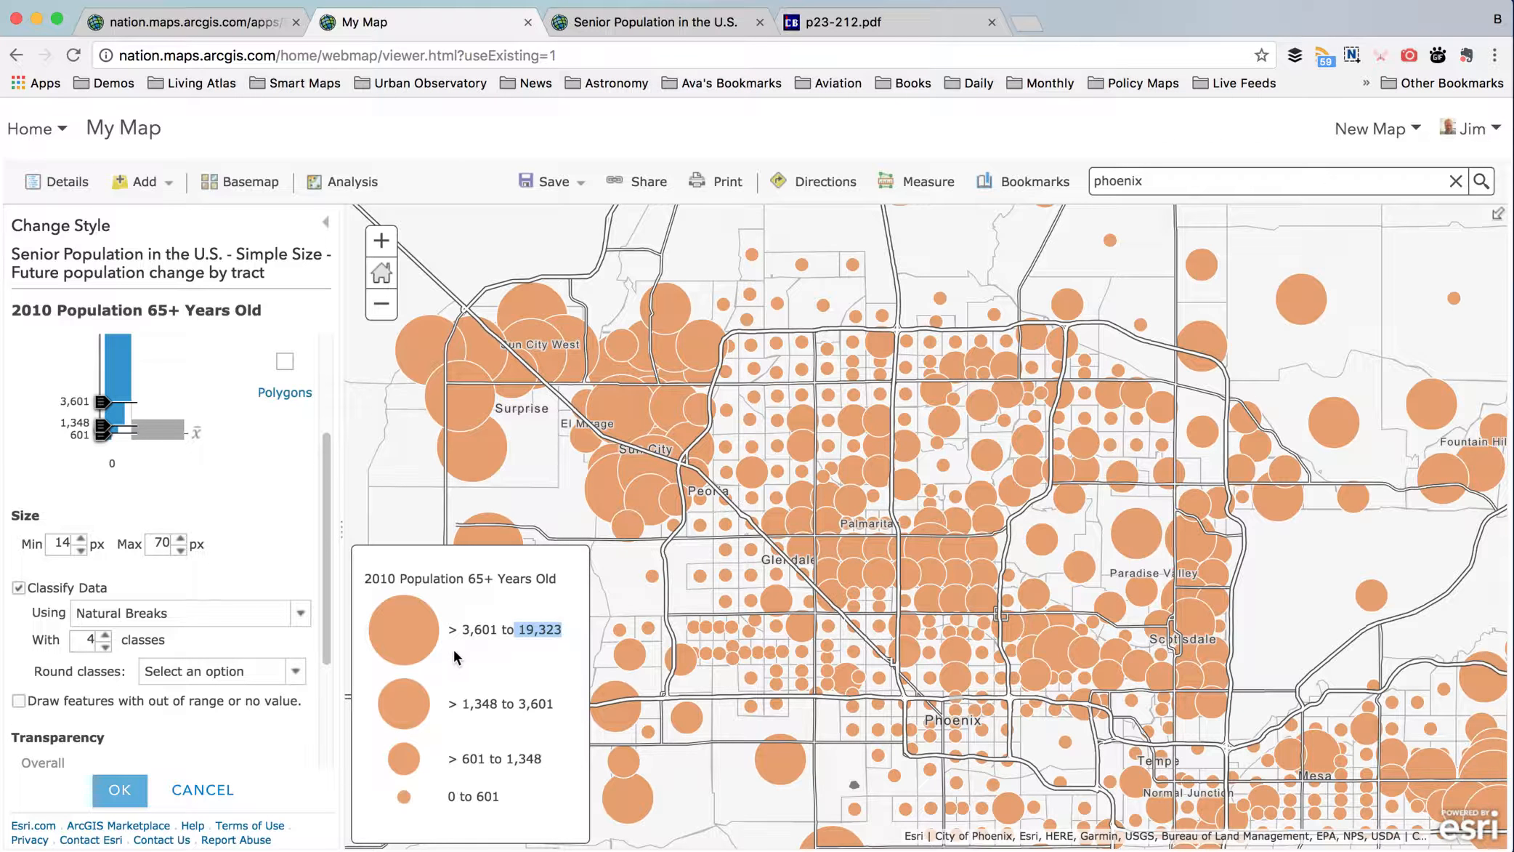
drag(460, 703, 556, 704)
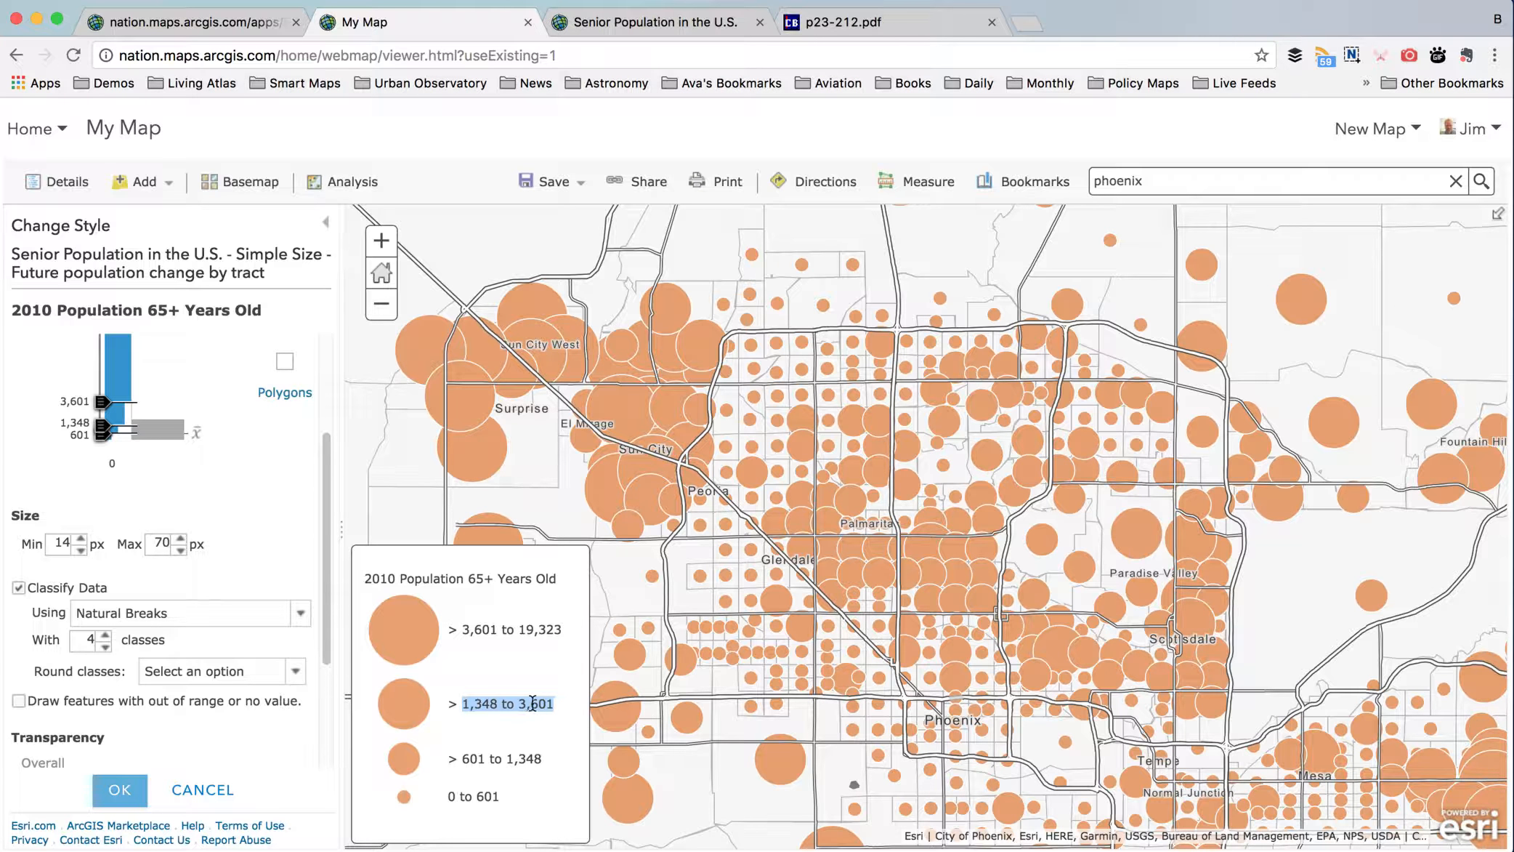
- Turn off data classification for the Simple Size layer and apply a symbol size range of 500 to 5,000
drag(533, 703, 548, 705)
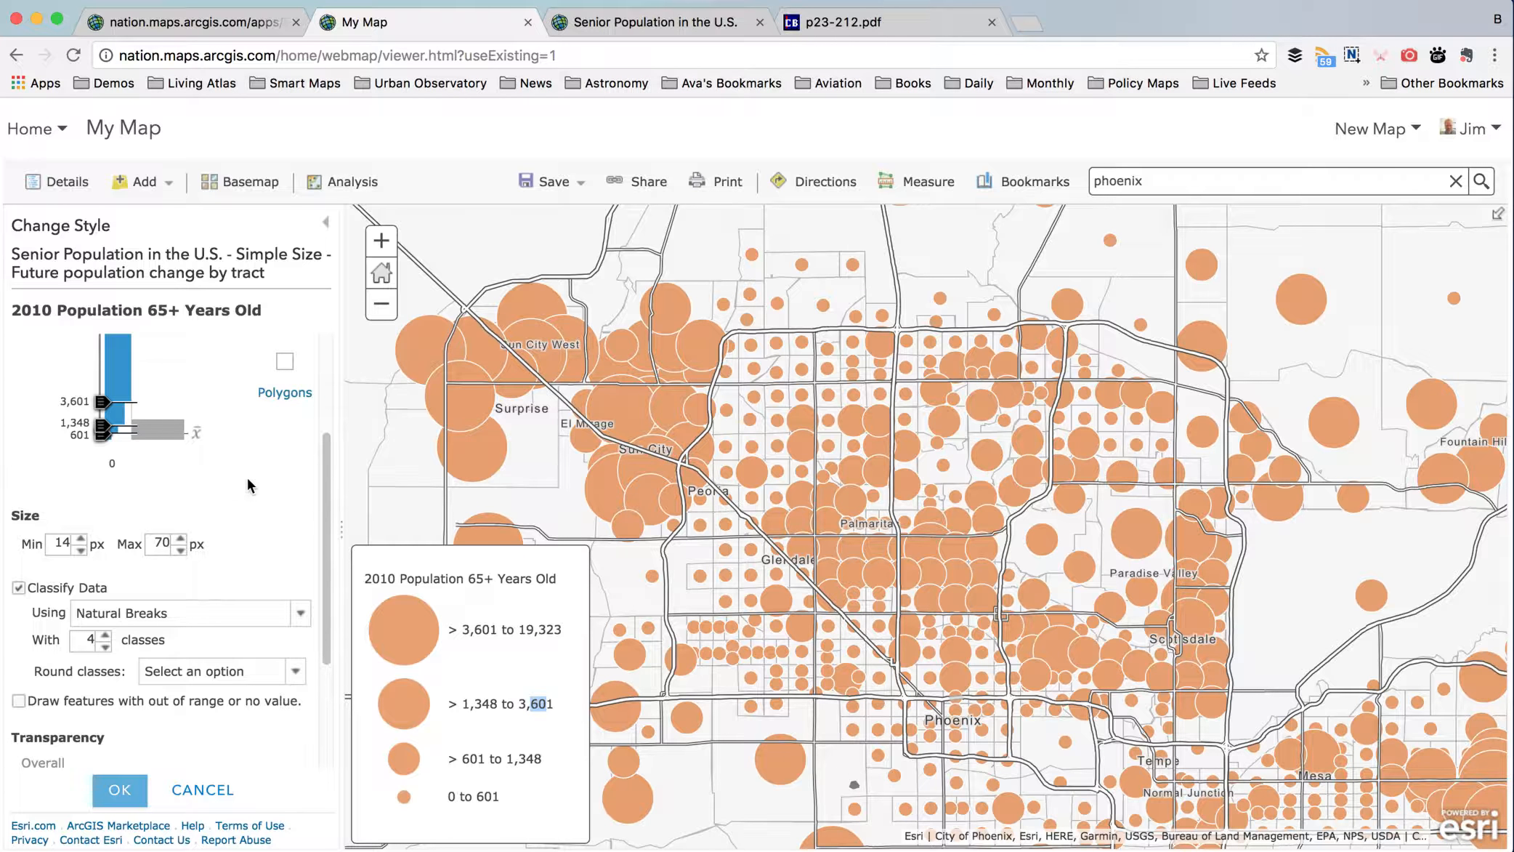
click(19, 588)
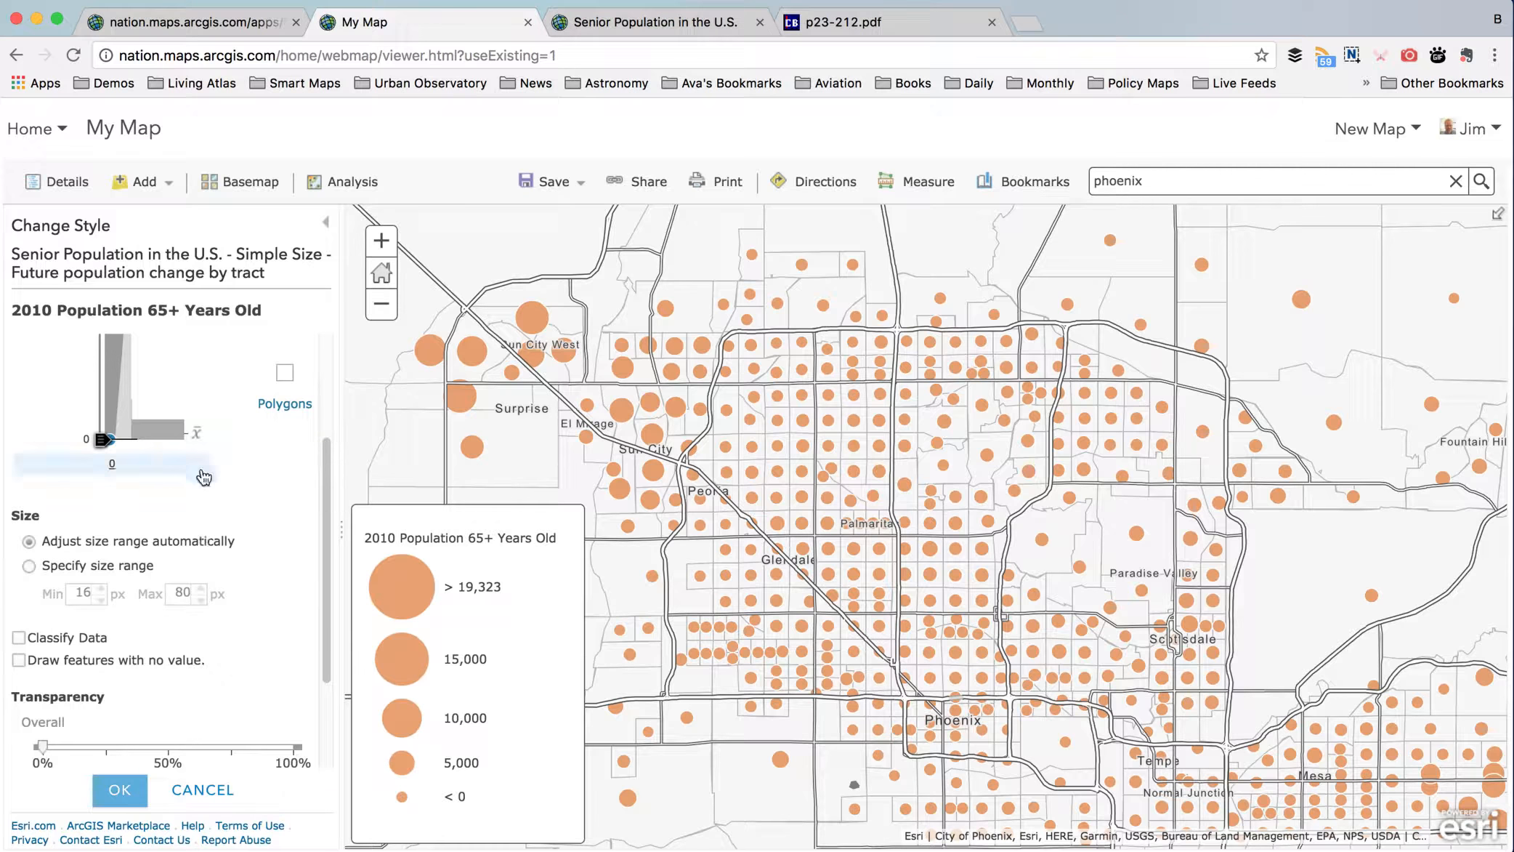
drag(328, 524, 320, 429)
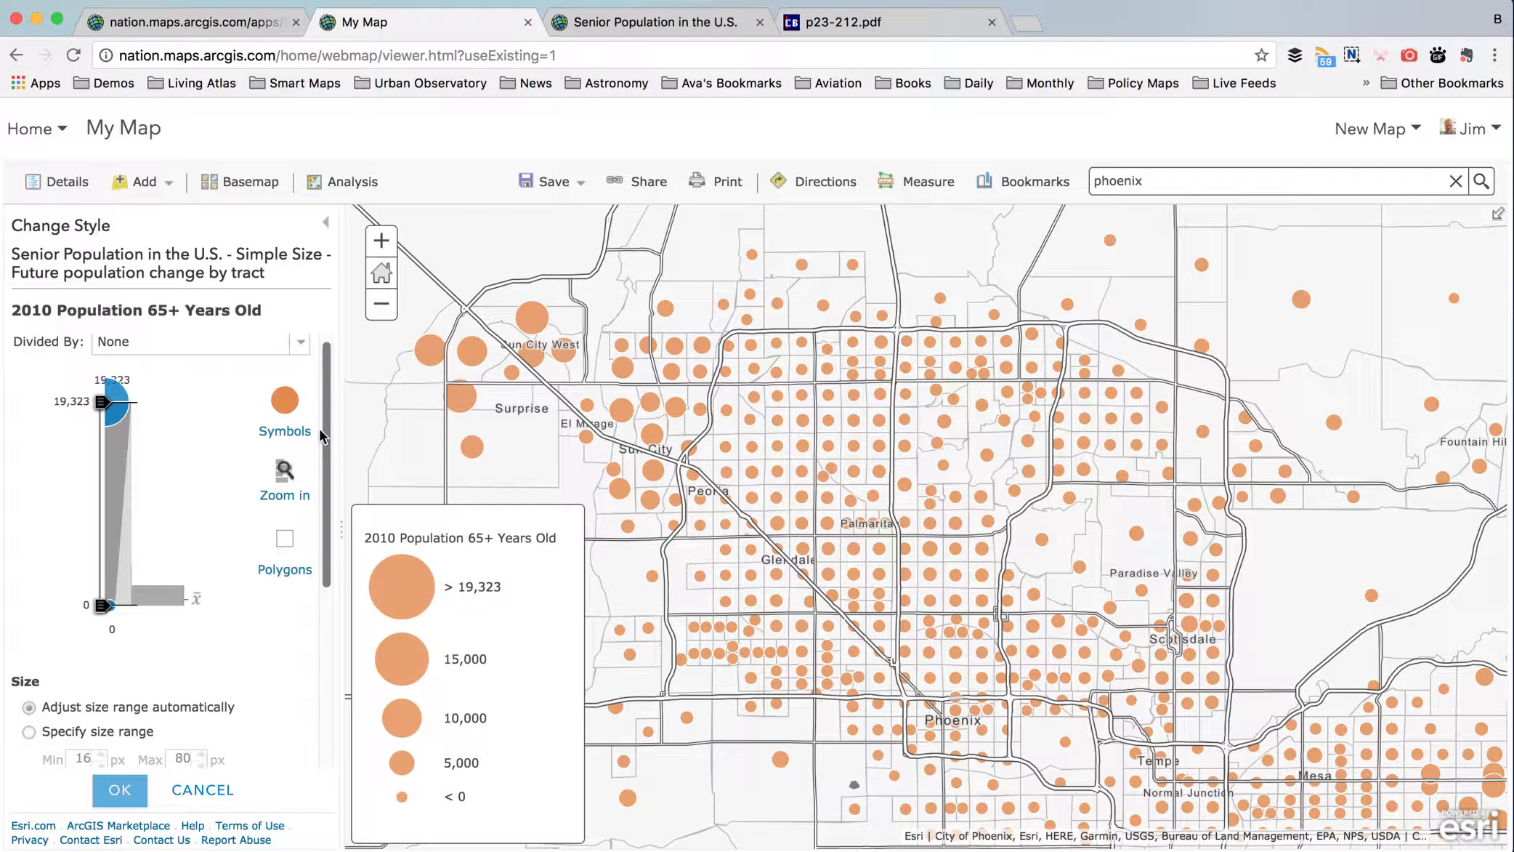
click(76, 404)
text(5000)
key(Return)
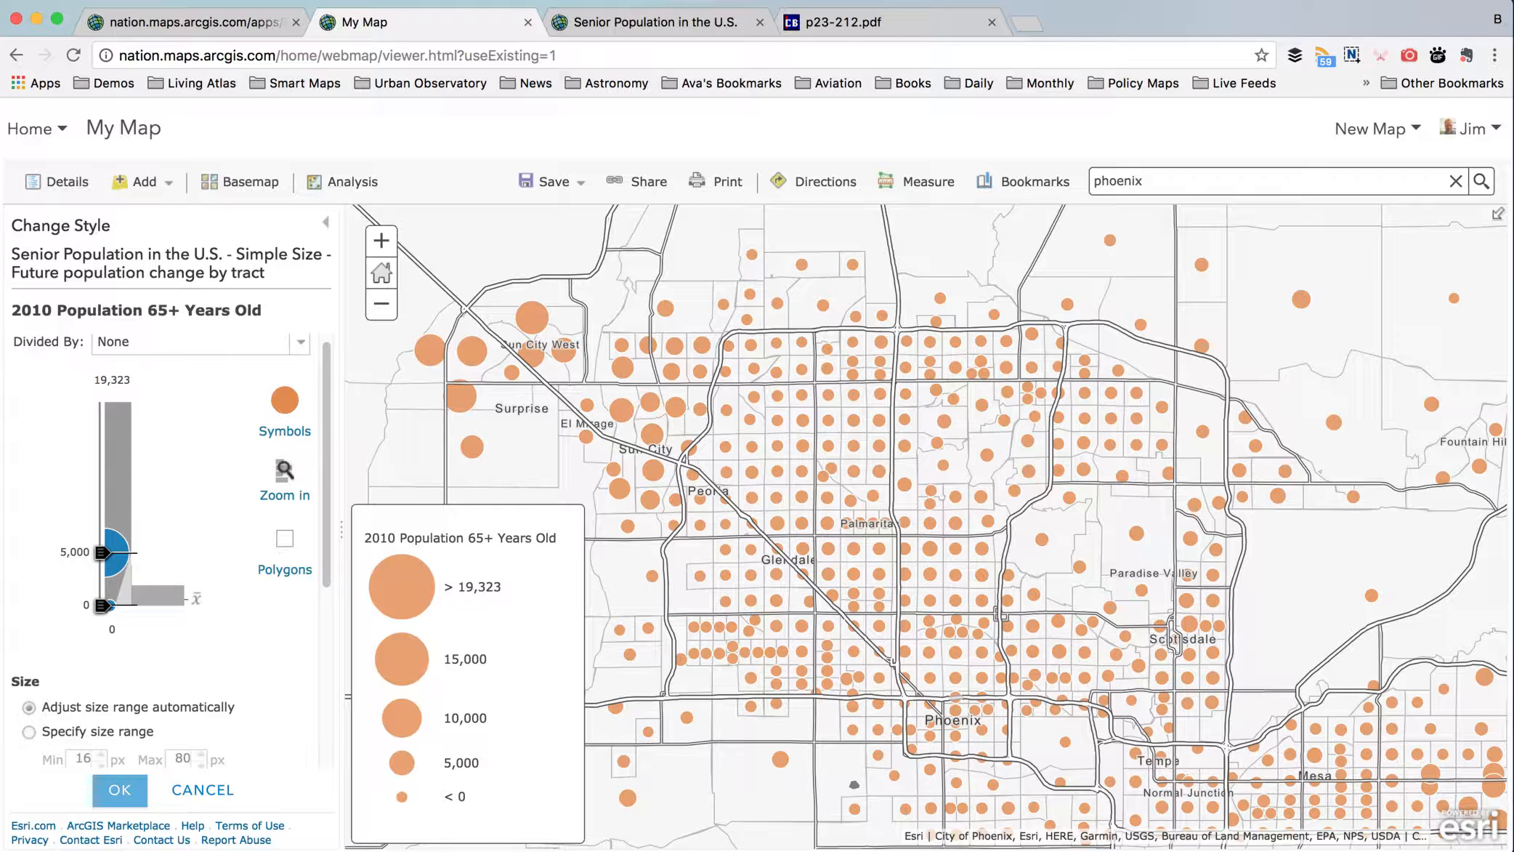
click(84, 604)
text(500)
key(Return)
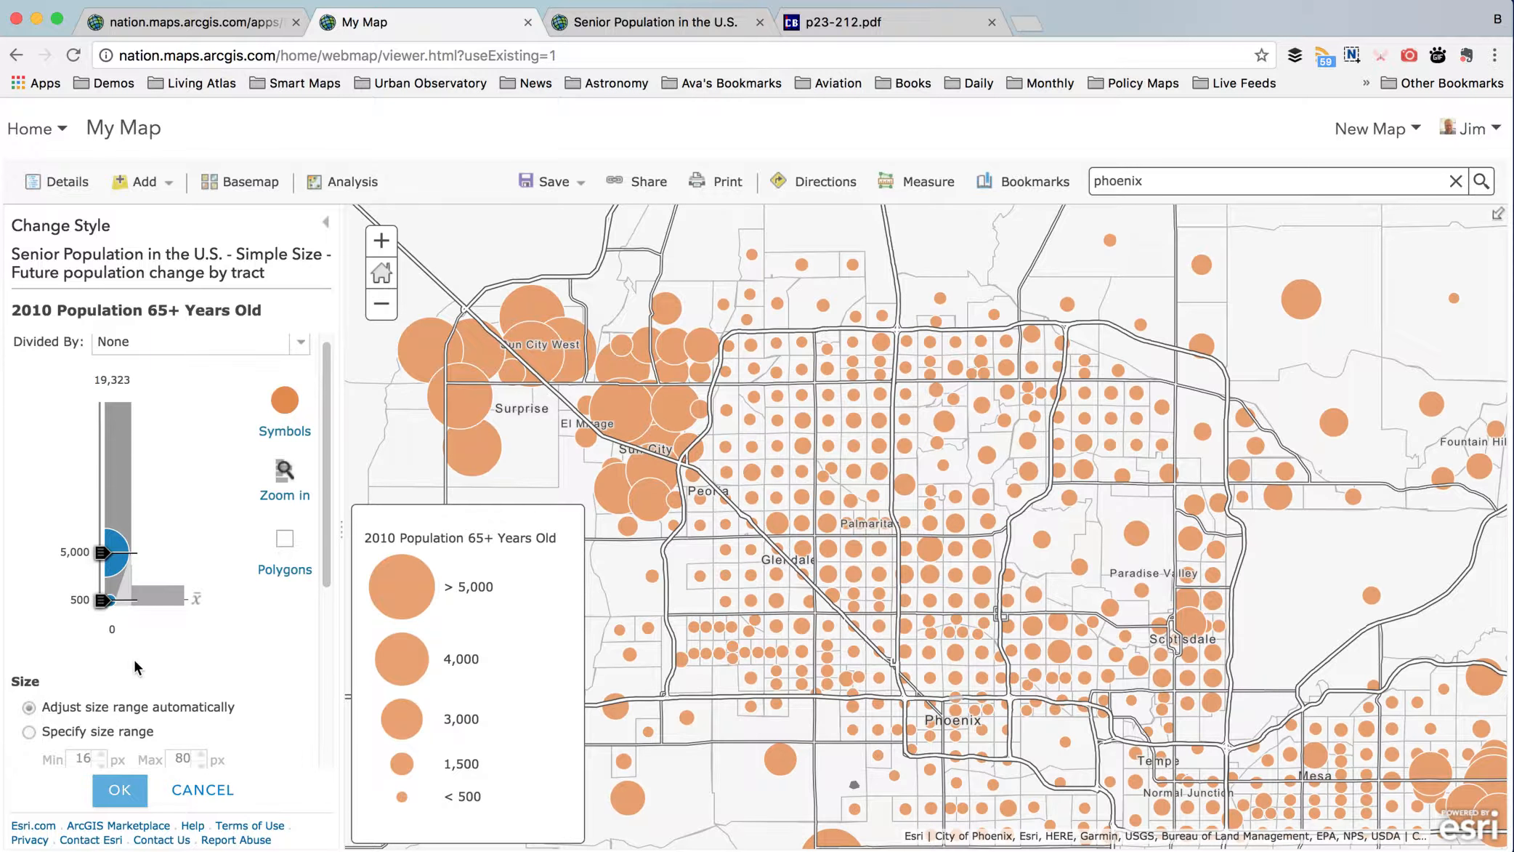
click(121, 794)
click(120, 791)
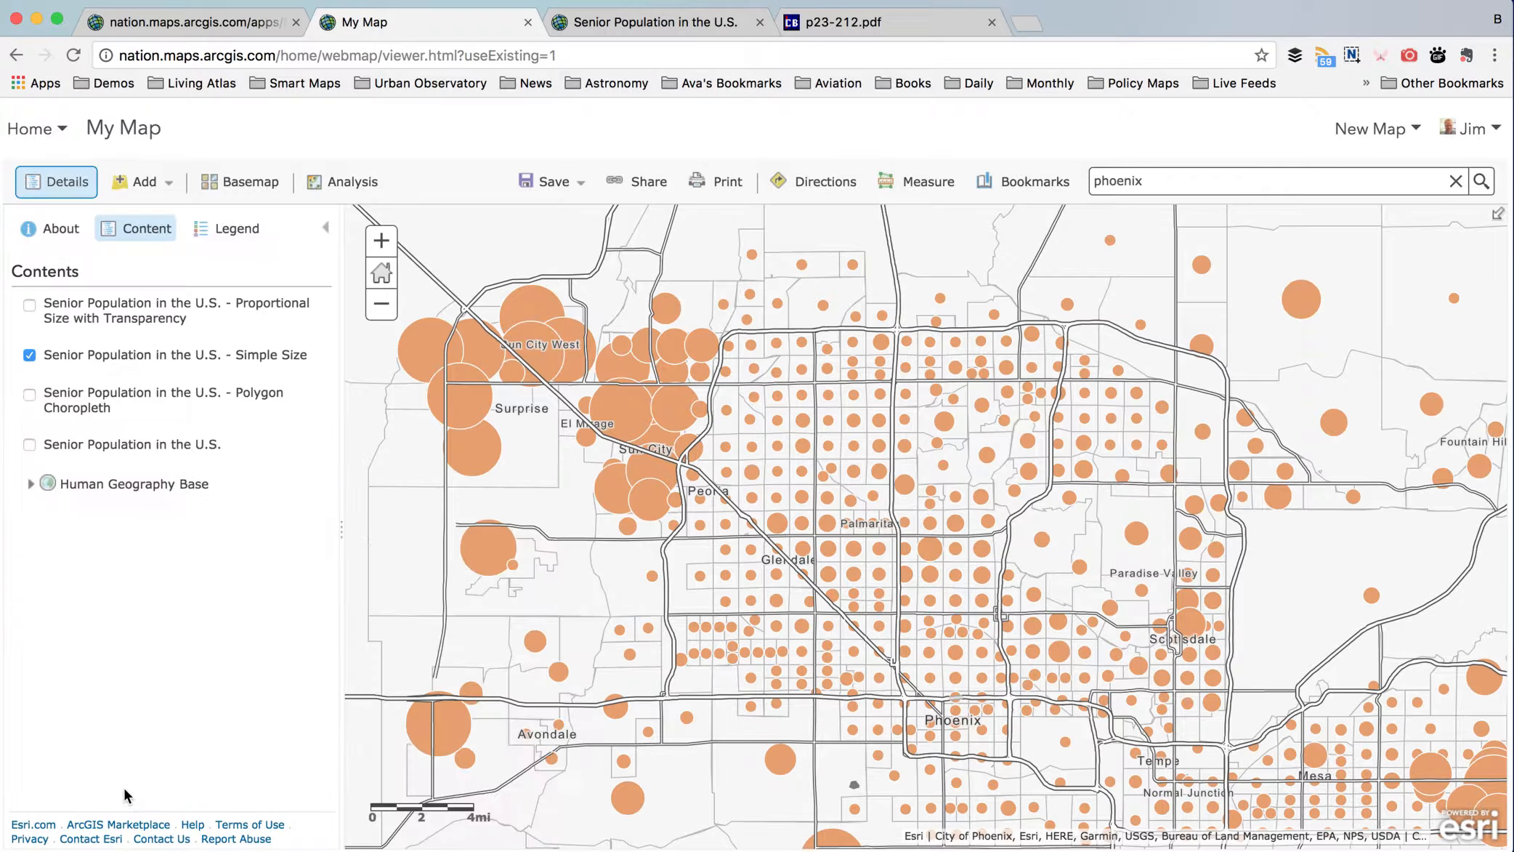
- Examine the senior population pop-up of a large-circle census tract just south of Sun City, and close it
drag(899, 603, 865, 540)
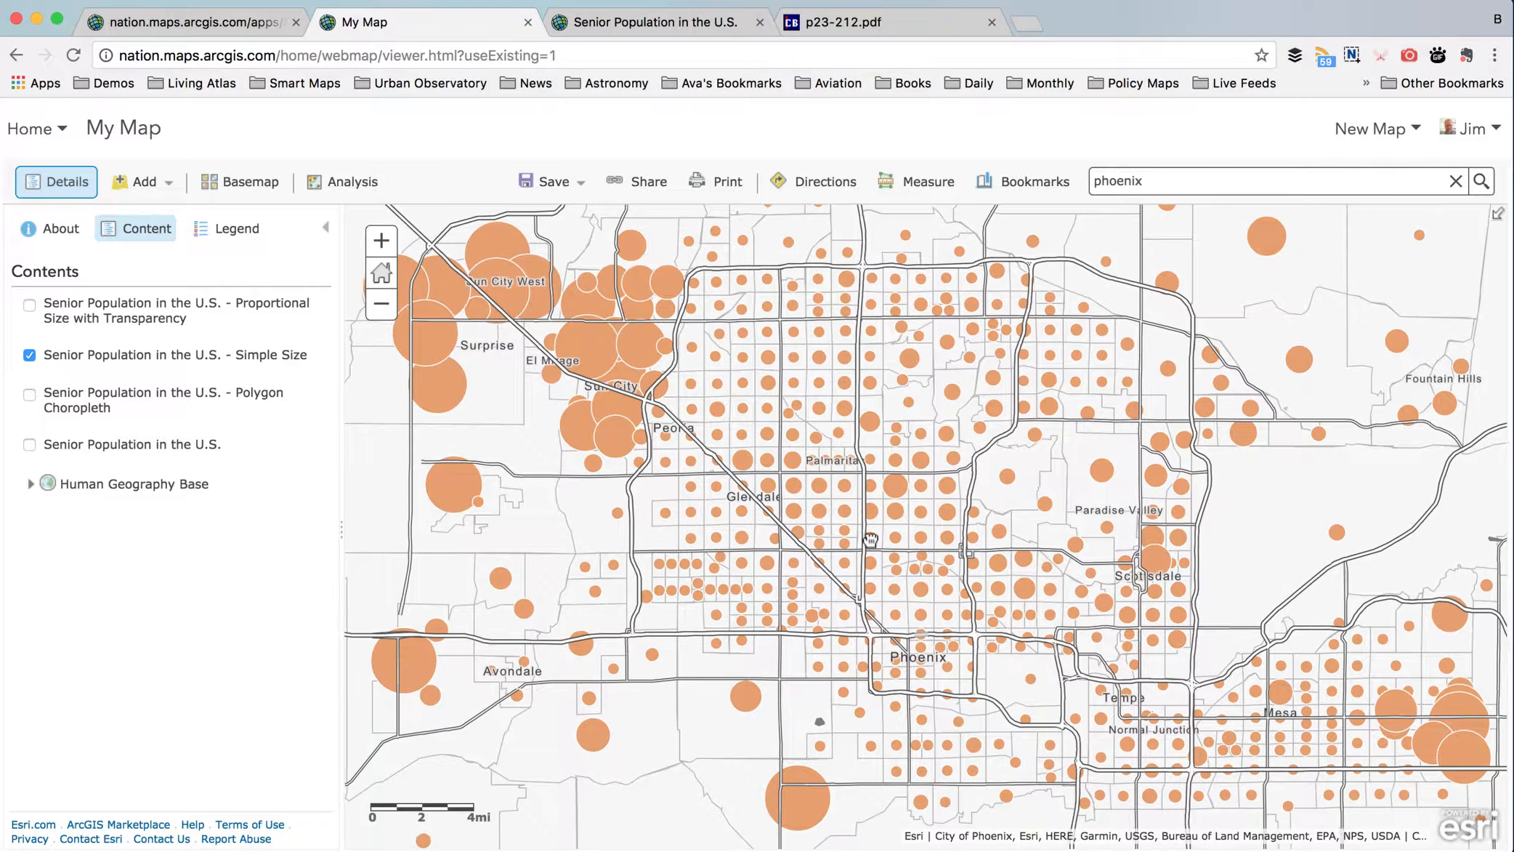
click(612, 434)
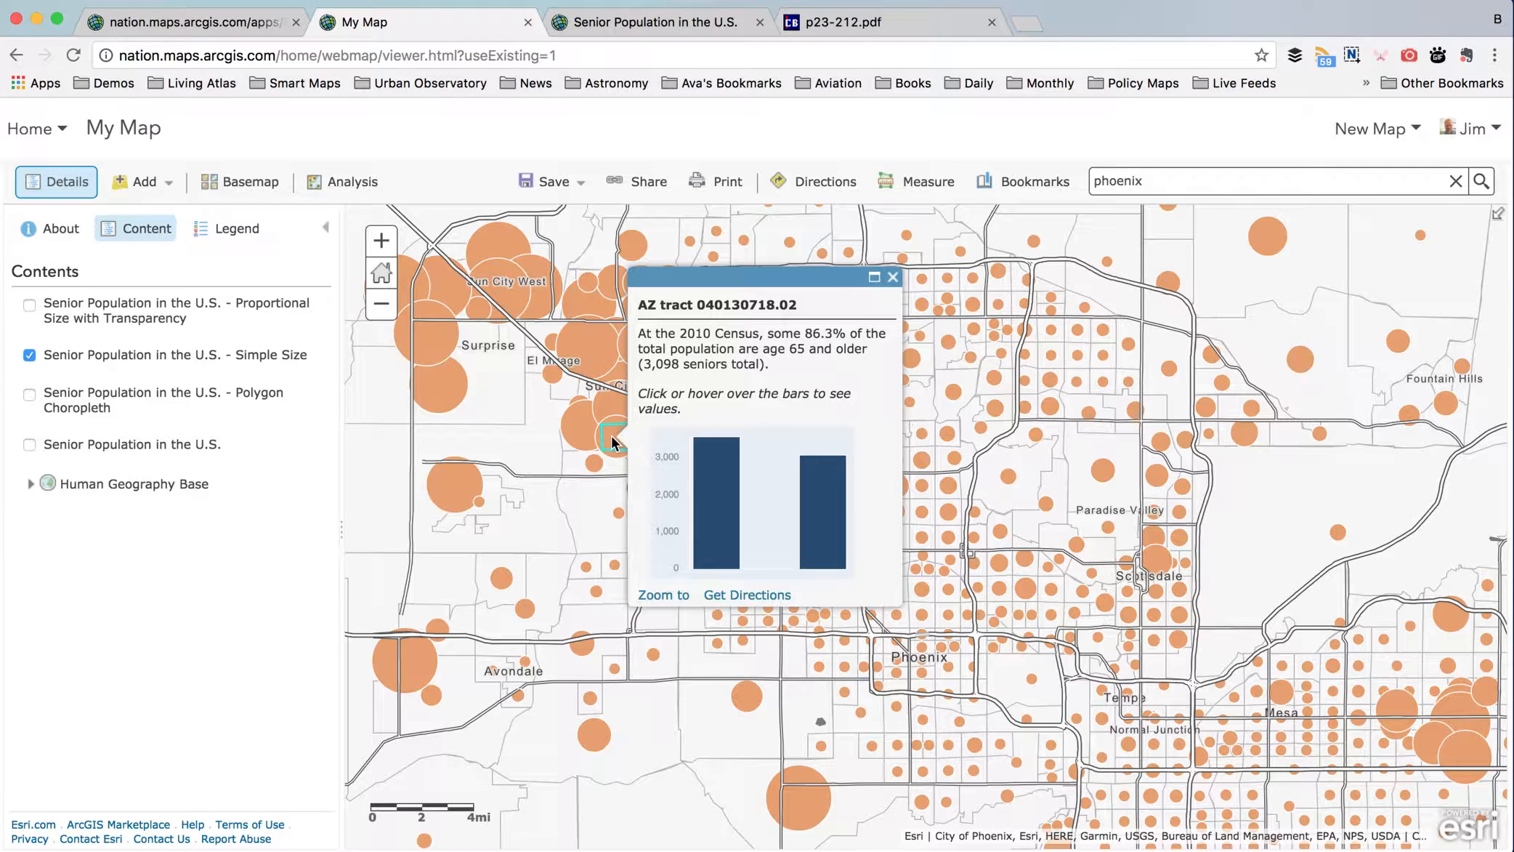
click(1055, 406)
click(1337, 242)
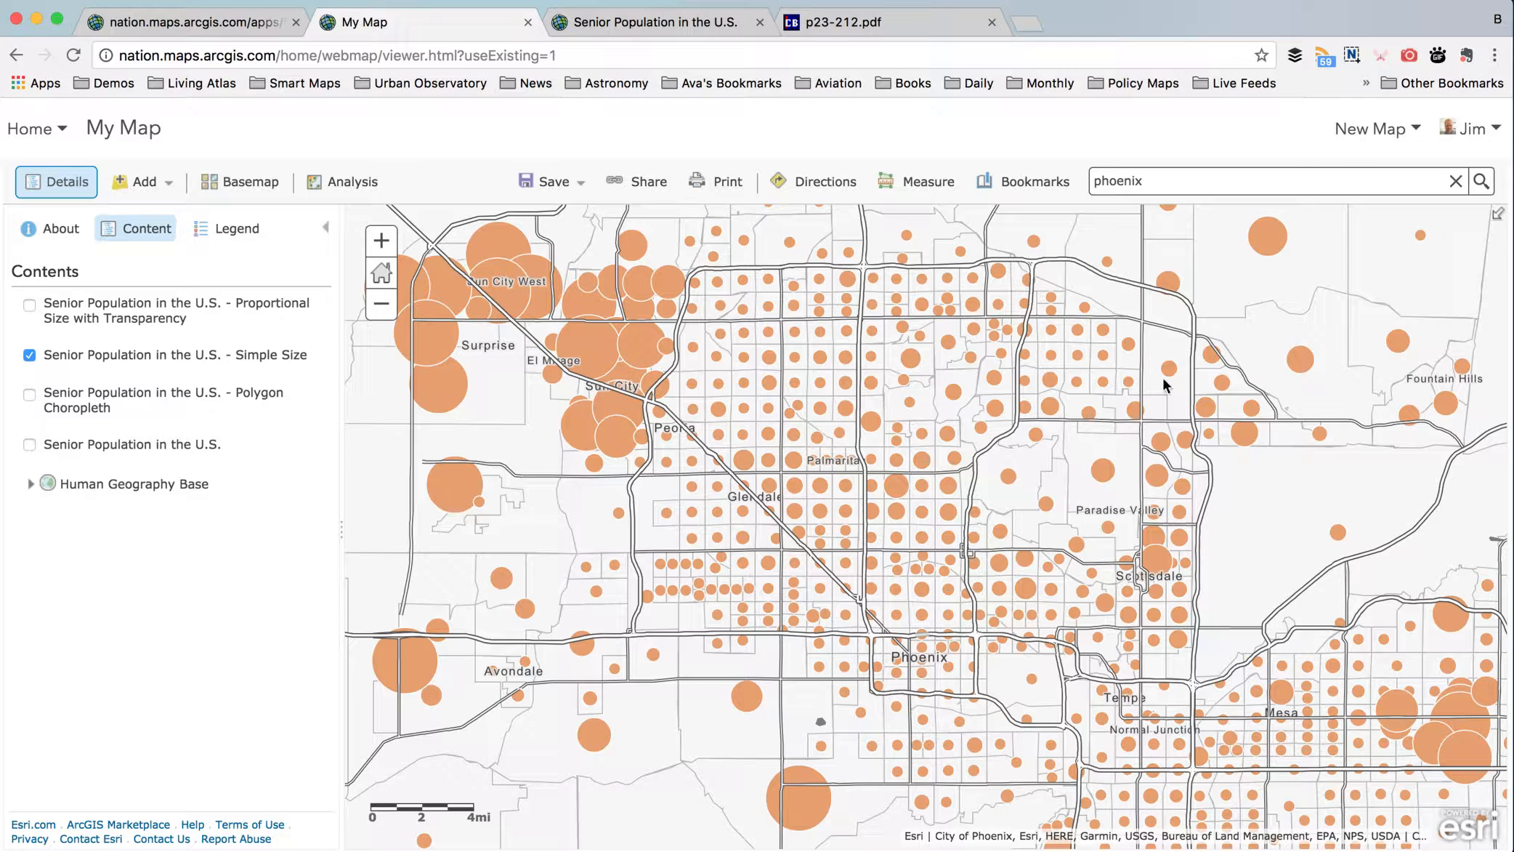
- Hide the Simple Size layer and remove the unstyled Proportional Size with Transparency layer from the map
click(29, 354)
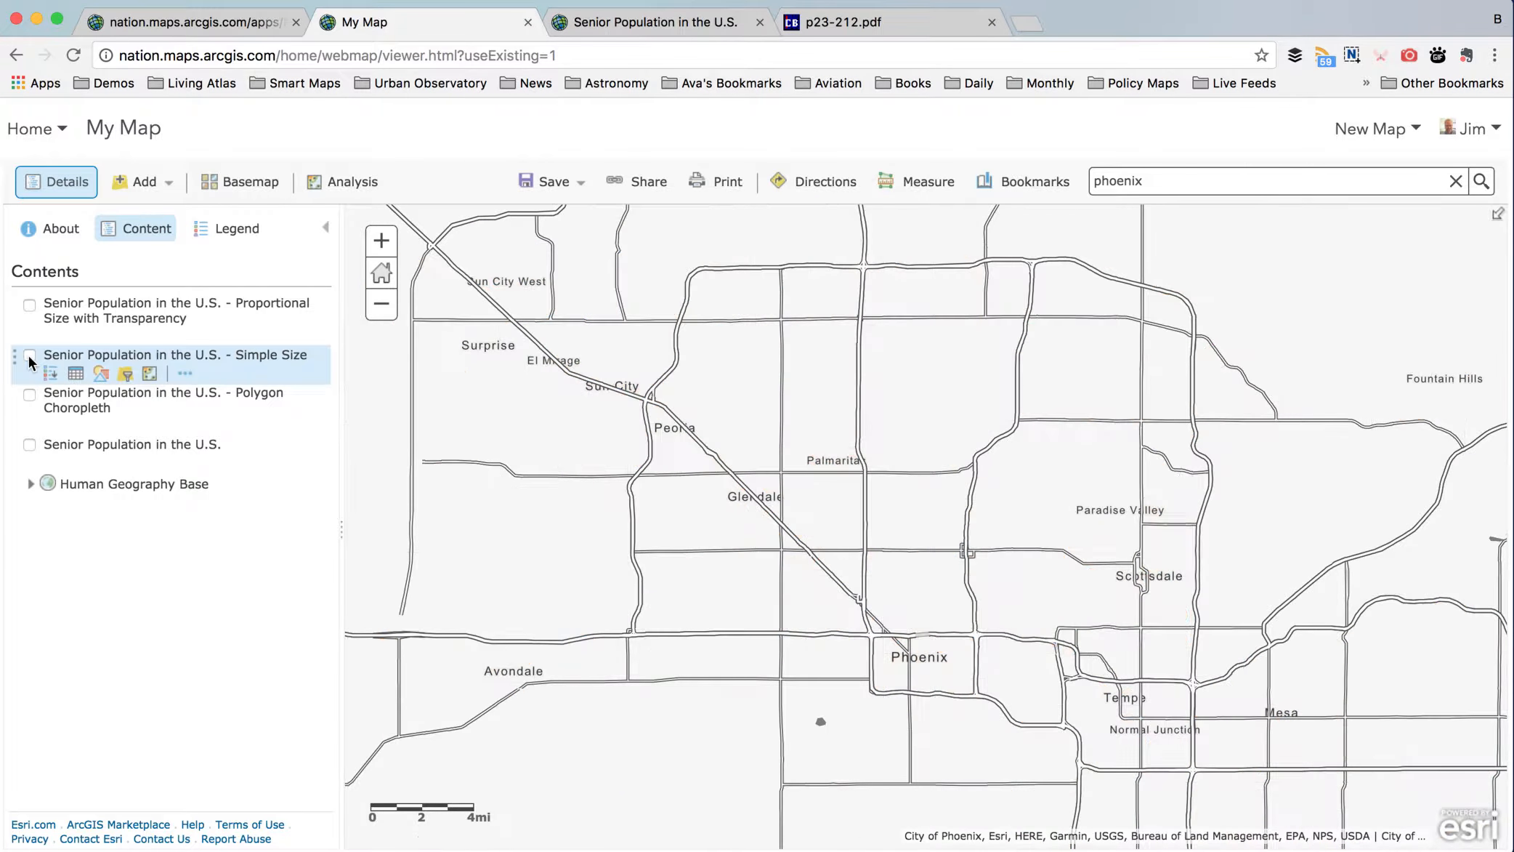
click(29, 304)
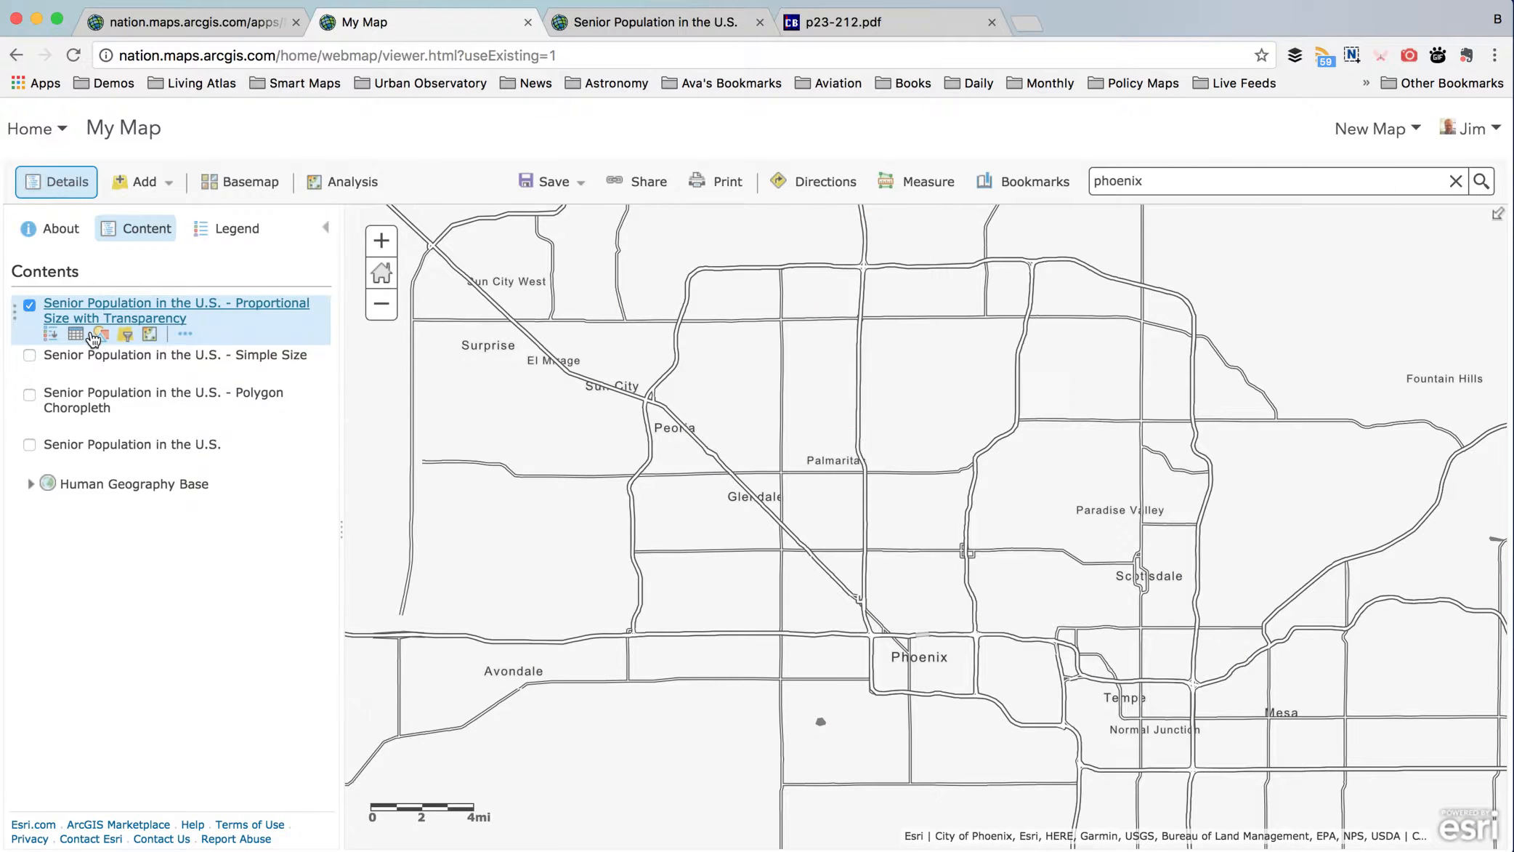
click(102, 334)
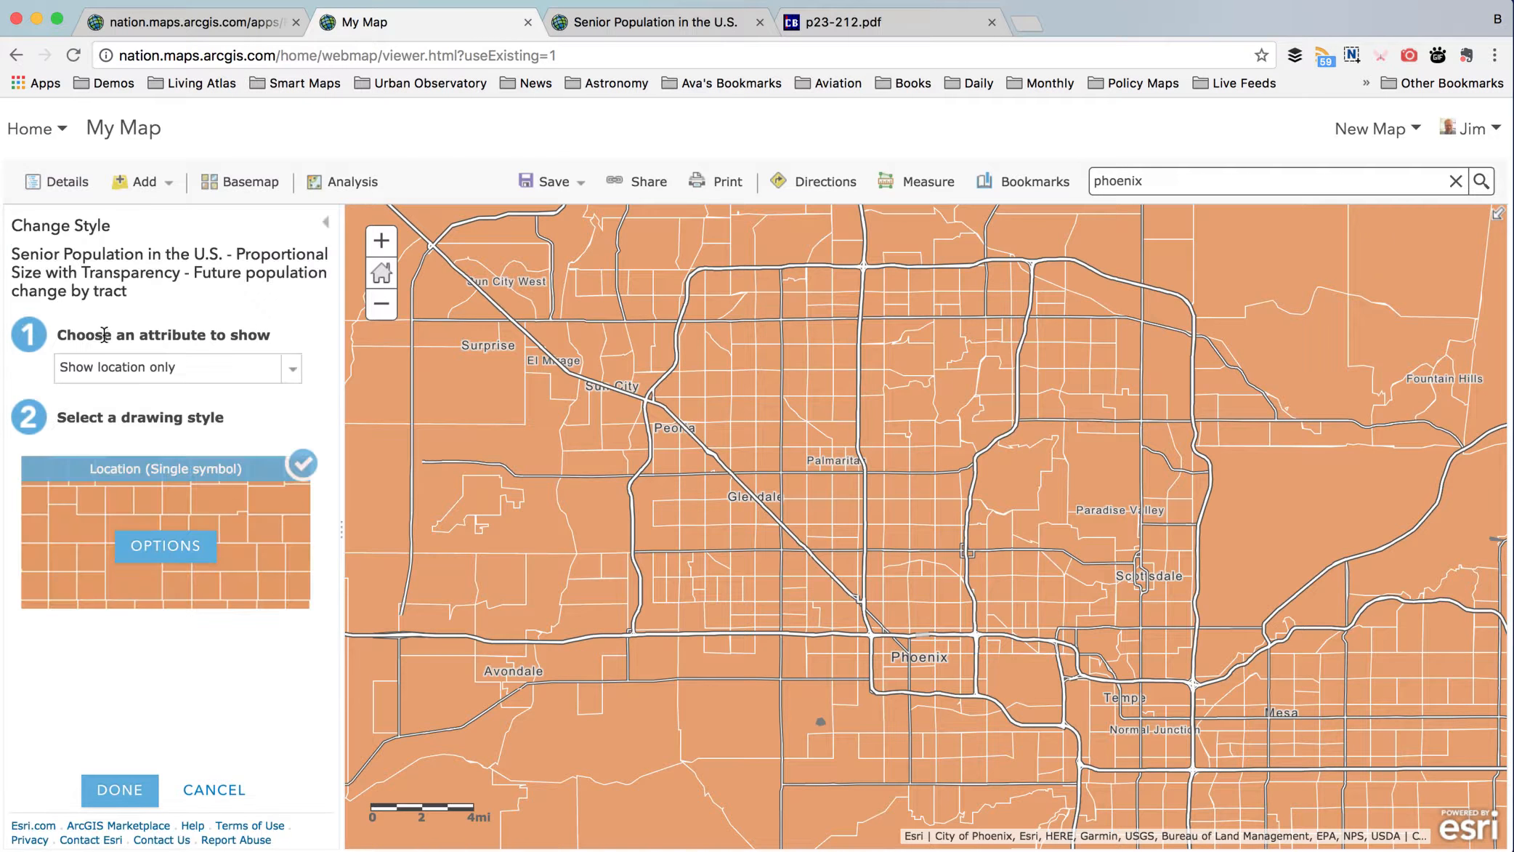
click(204, 791)
click(185, 334)
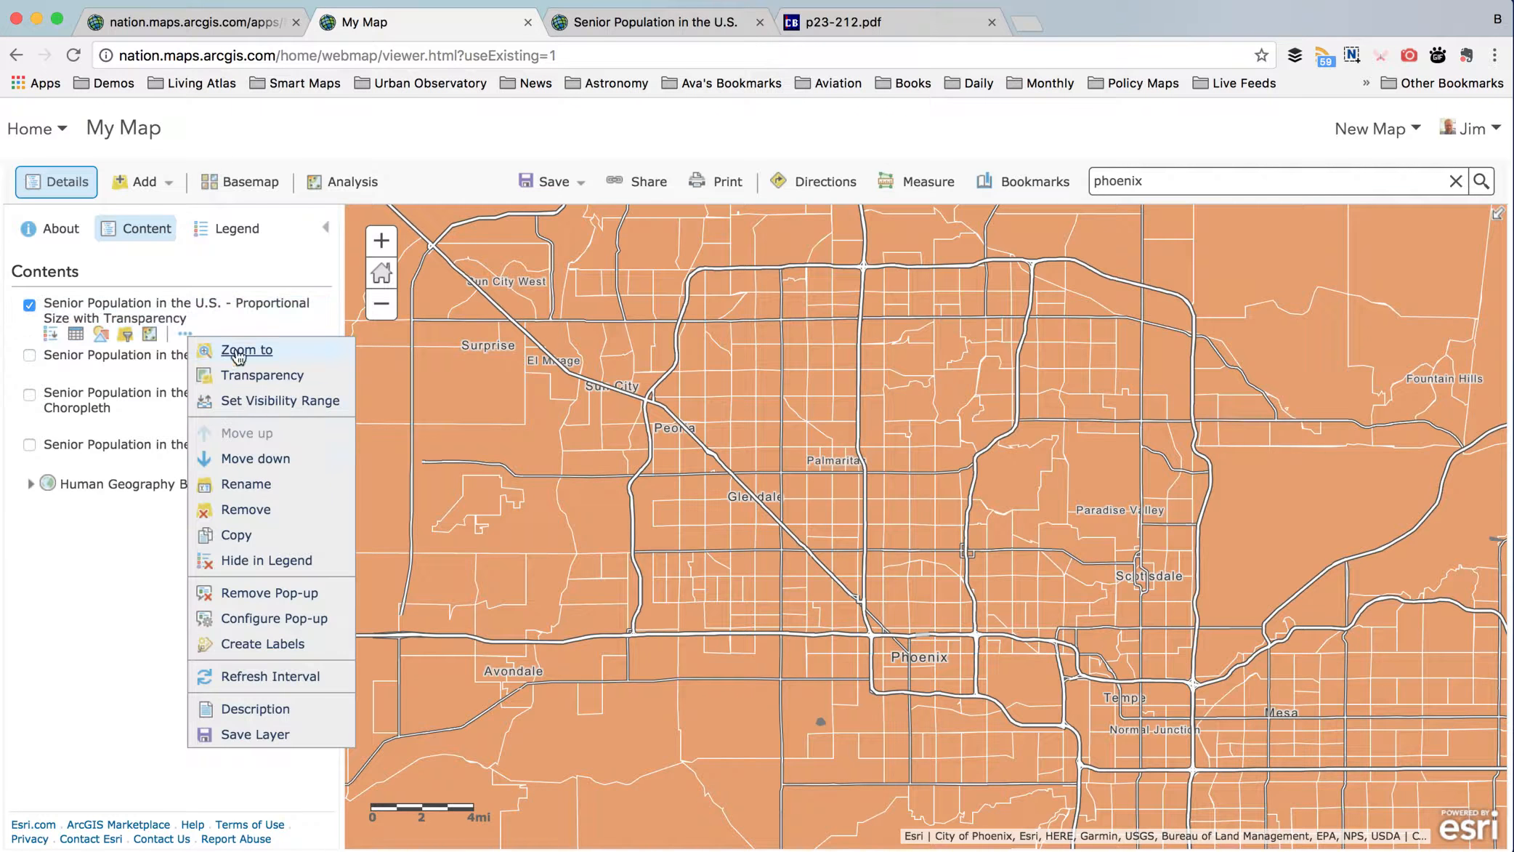
click(246, 510)
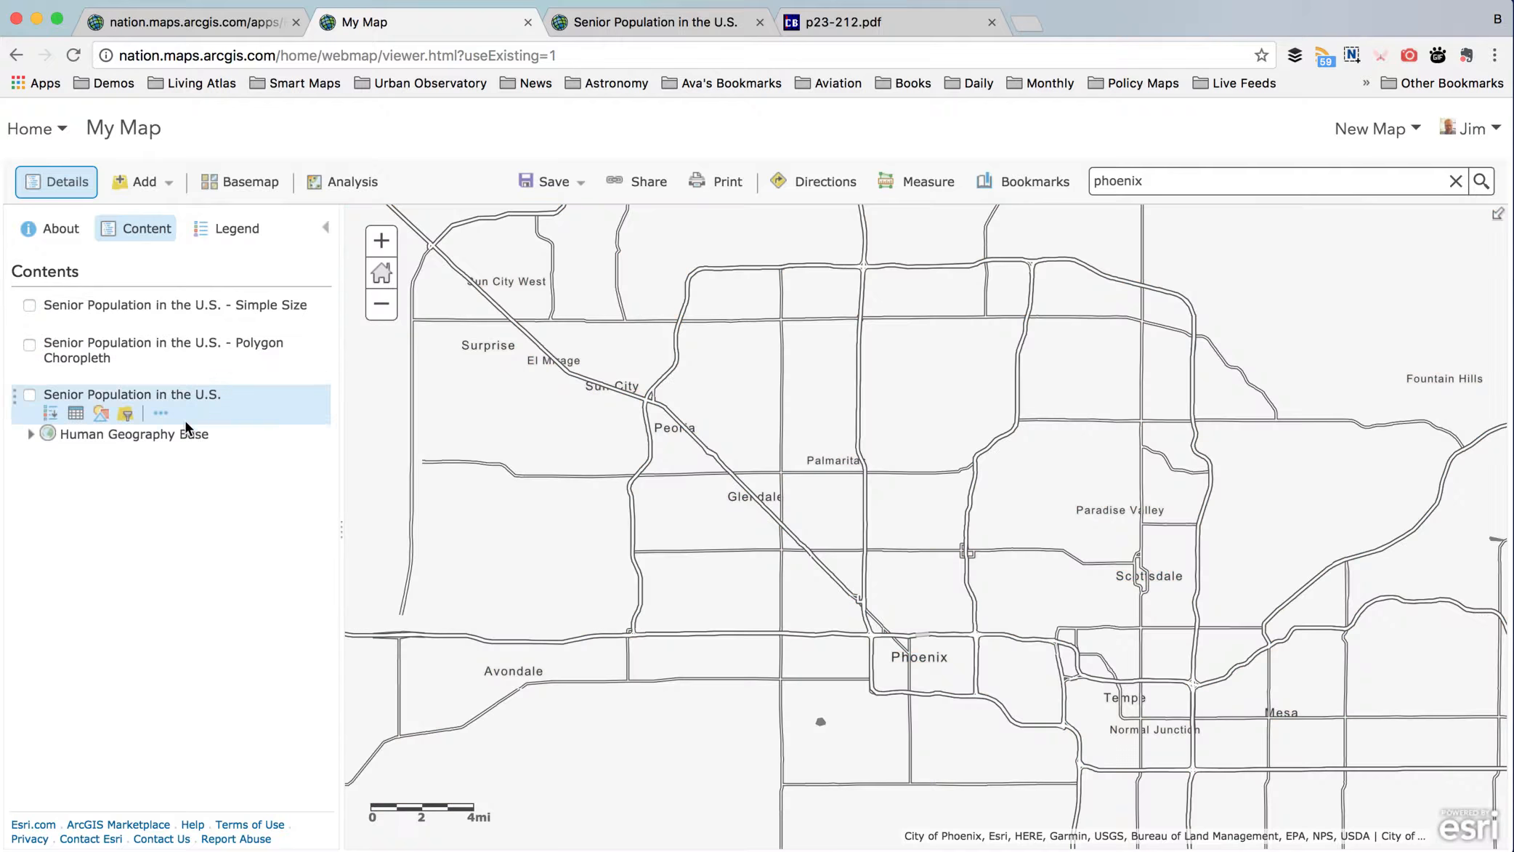
- Show the Simple Size layer, make a copy of it, and hide the original
click(29, 306)
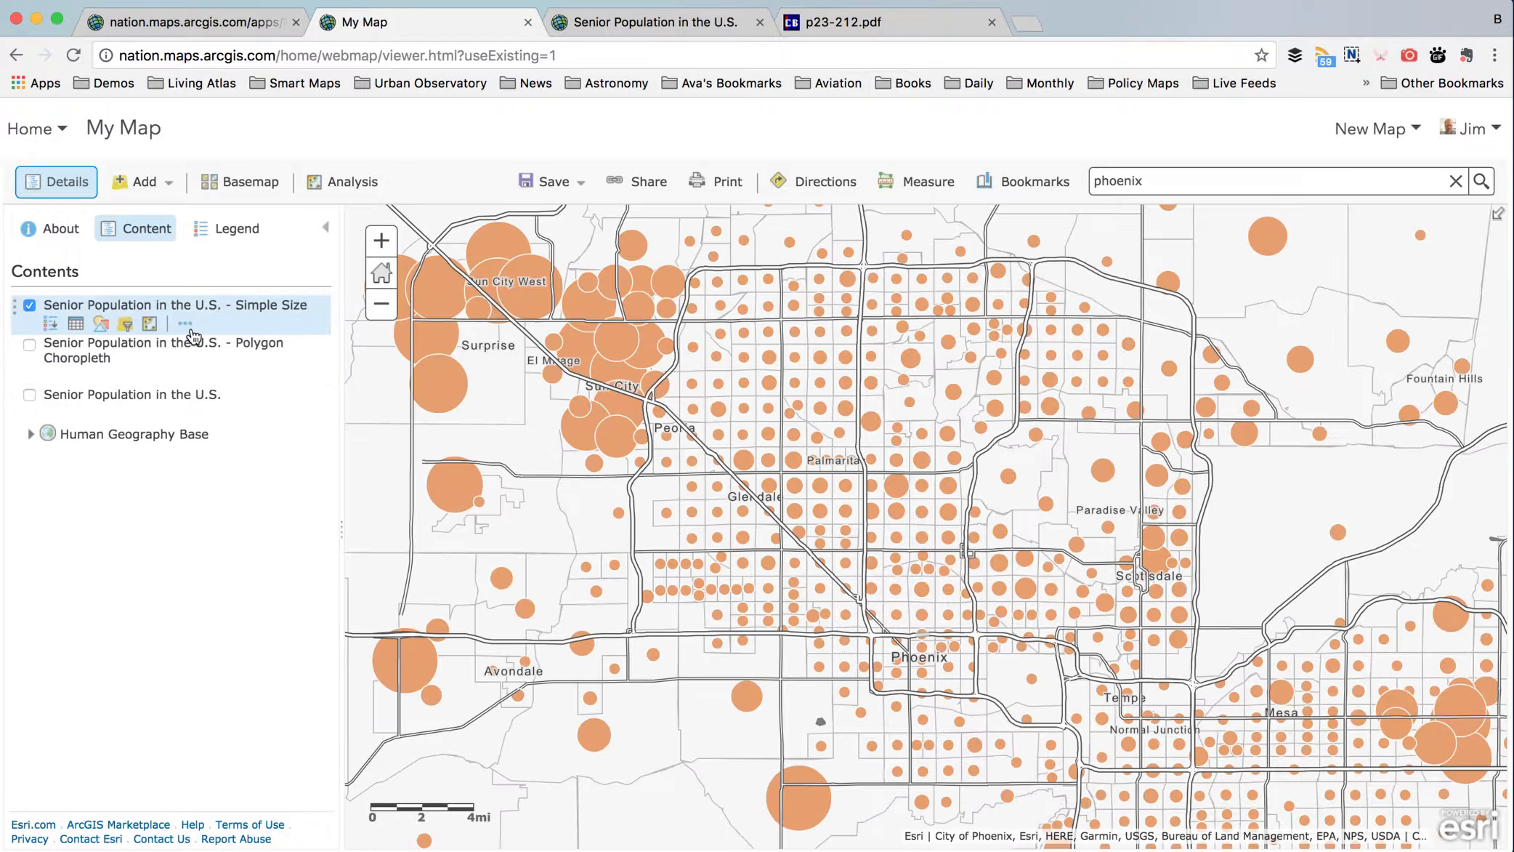
click(185, 327)
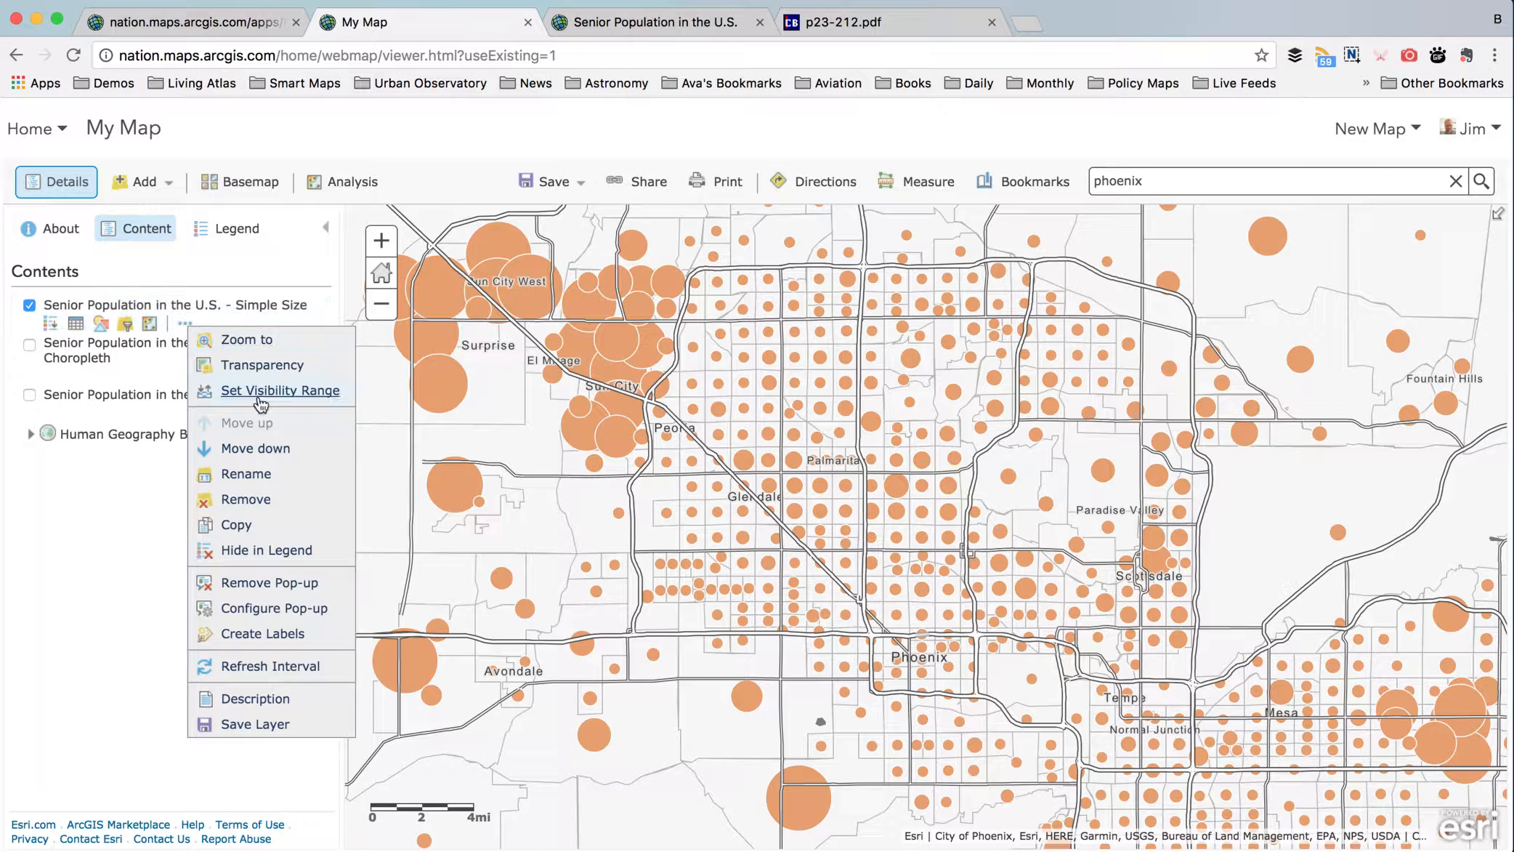
click(237, 525)
click(30, 356)
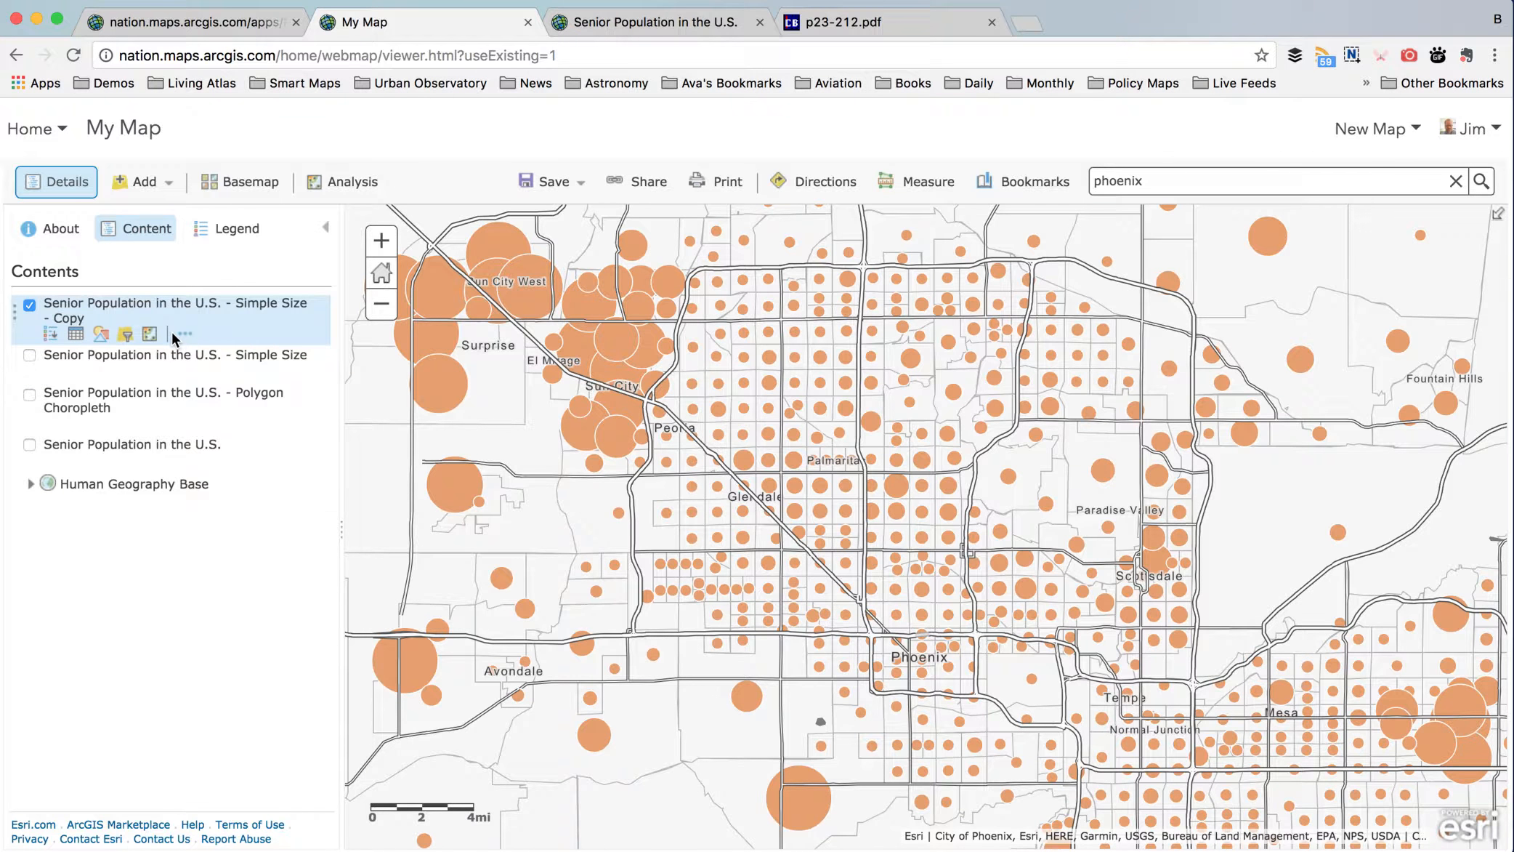
- Rename the copied layer as "Senior Population in the U.S. - Proportational with Transparency"
click(185, 333)
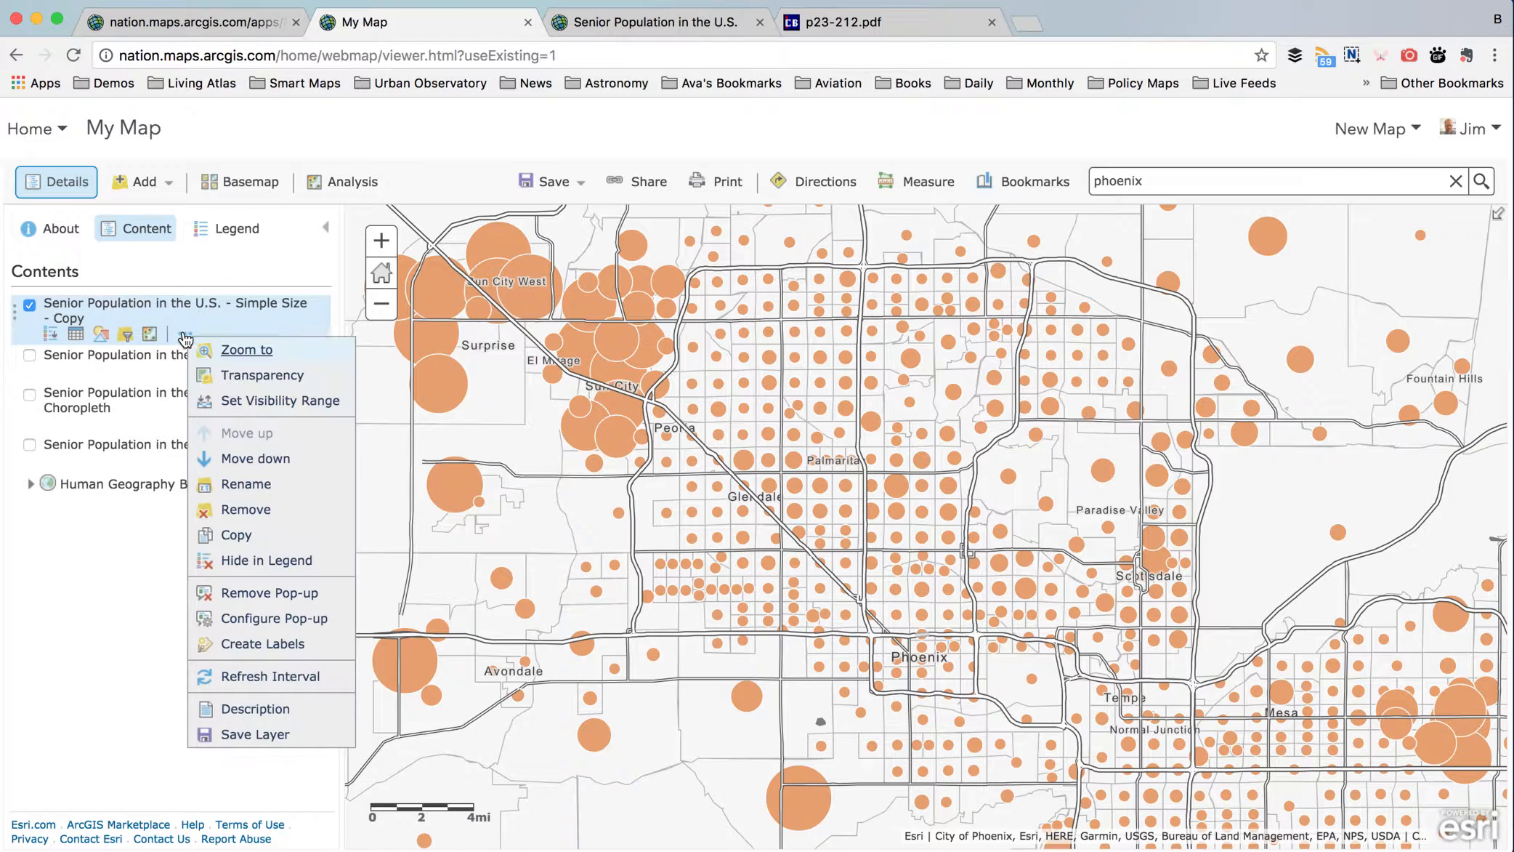
click(247, 484)
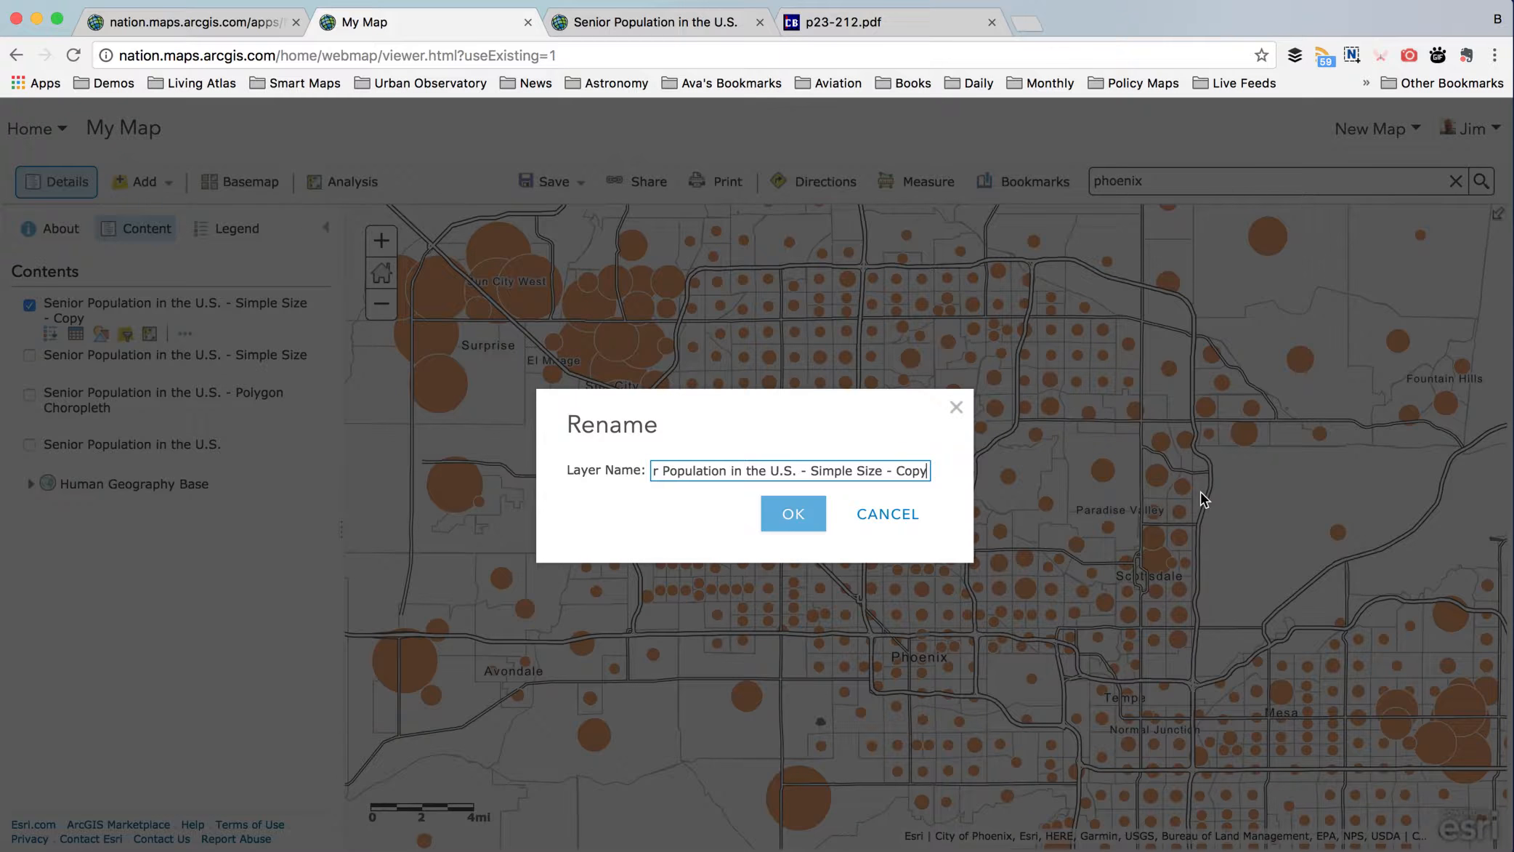
key(BackSpace)
key(BackSpace)
key(BackSpace)
key(BackSpace)
key(BackSpace)
key(BackSpace)
key(BackSpace)
key(BackSpace)
key(BackSpace)
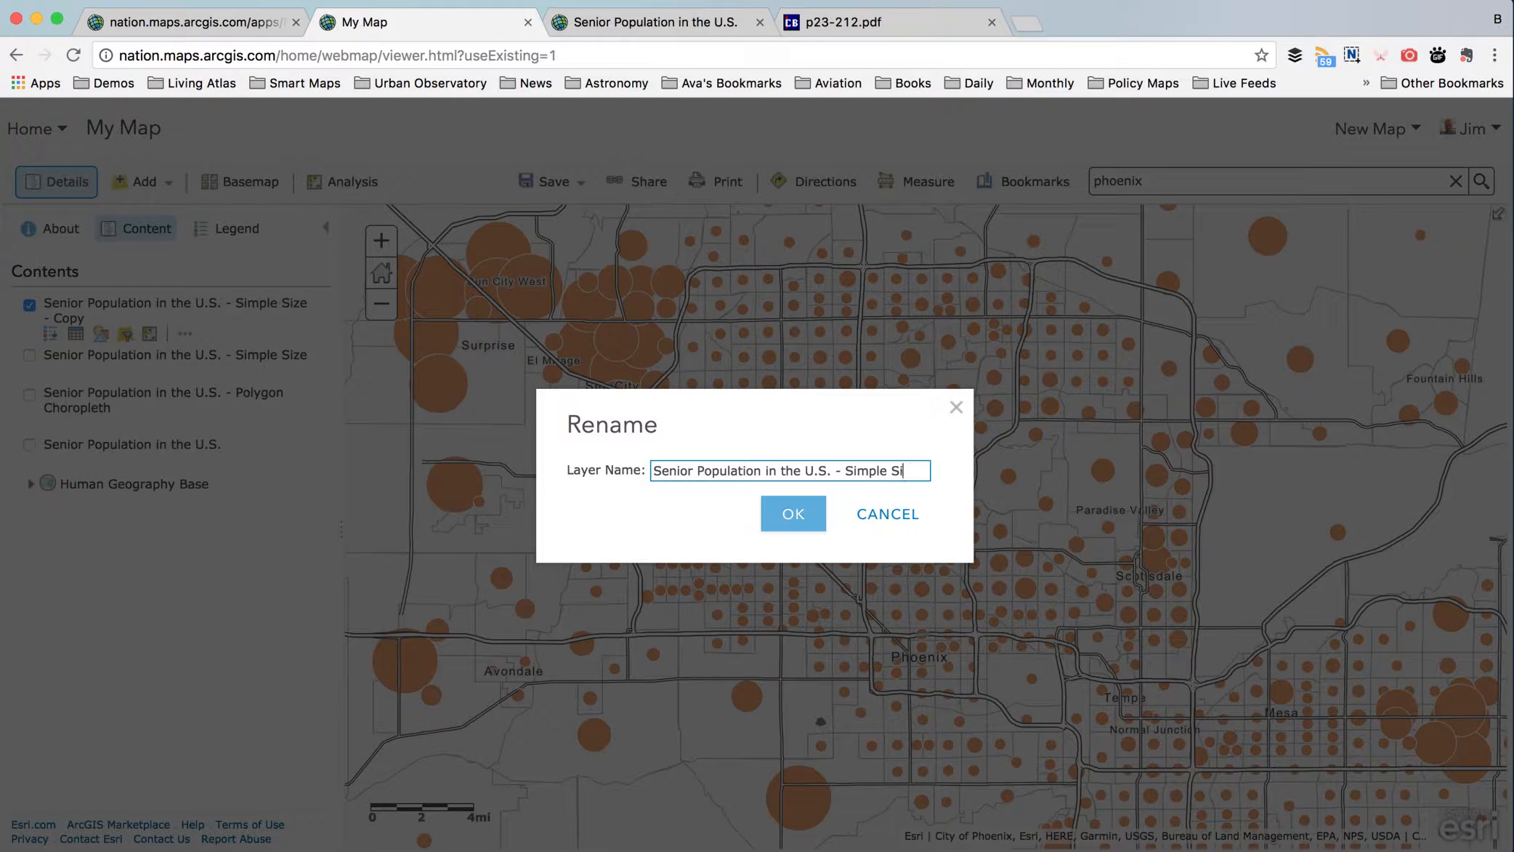
key(BackSpace)
key(BackSpace)
text(Proporationa with)
key(BackSpace)
key(BackSpace)
key(BackSpace)
key(BackSpace)
key(BackSpace)
key(BackSpace)
text(l wi)
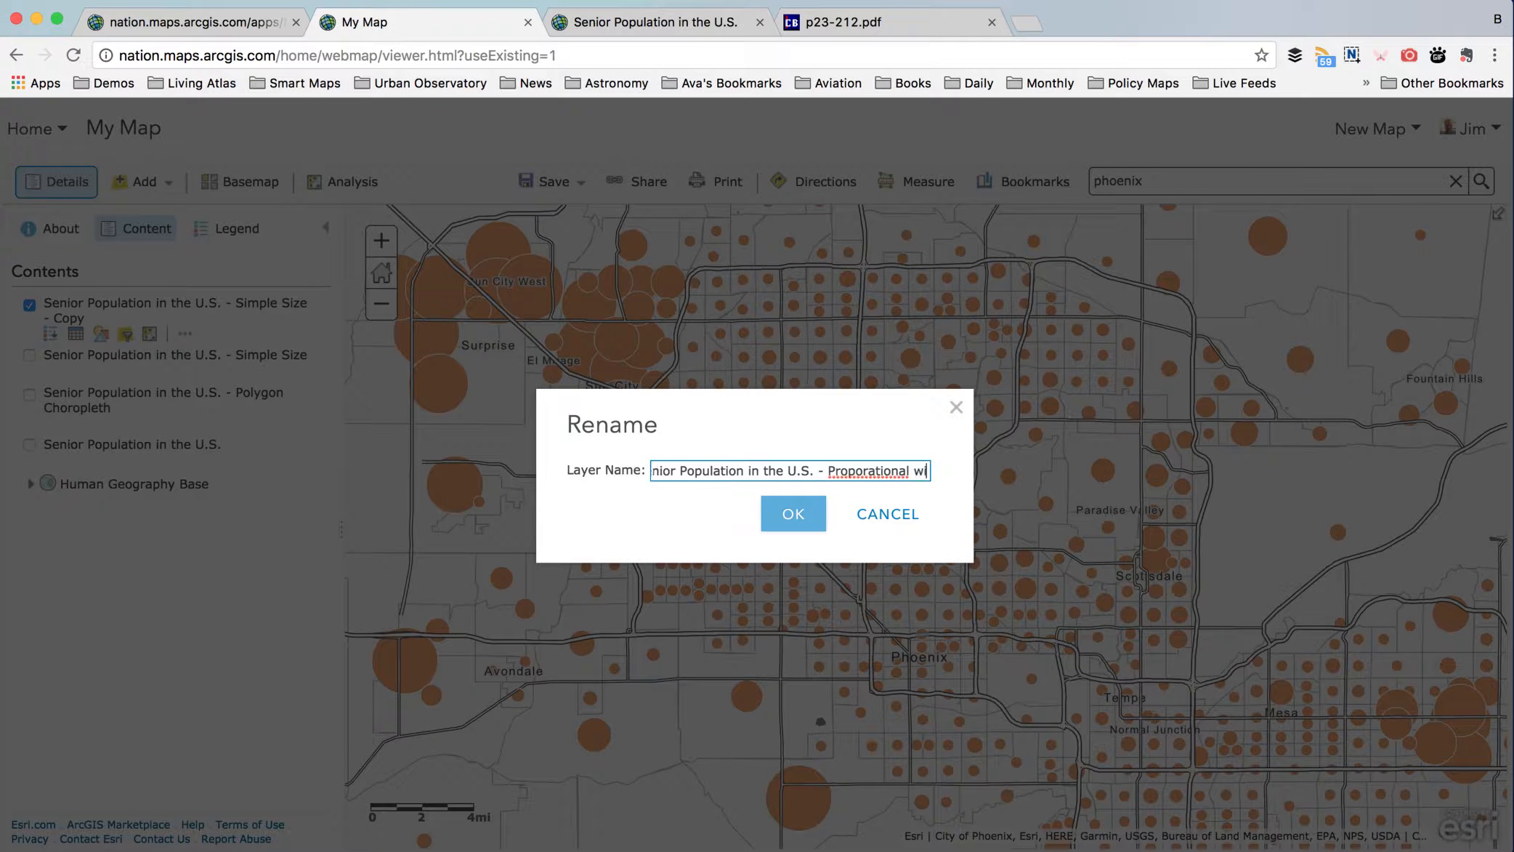
text(th Transparent)
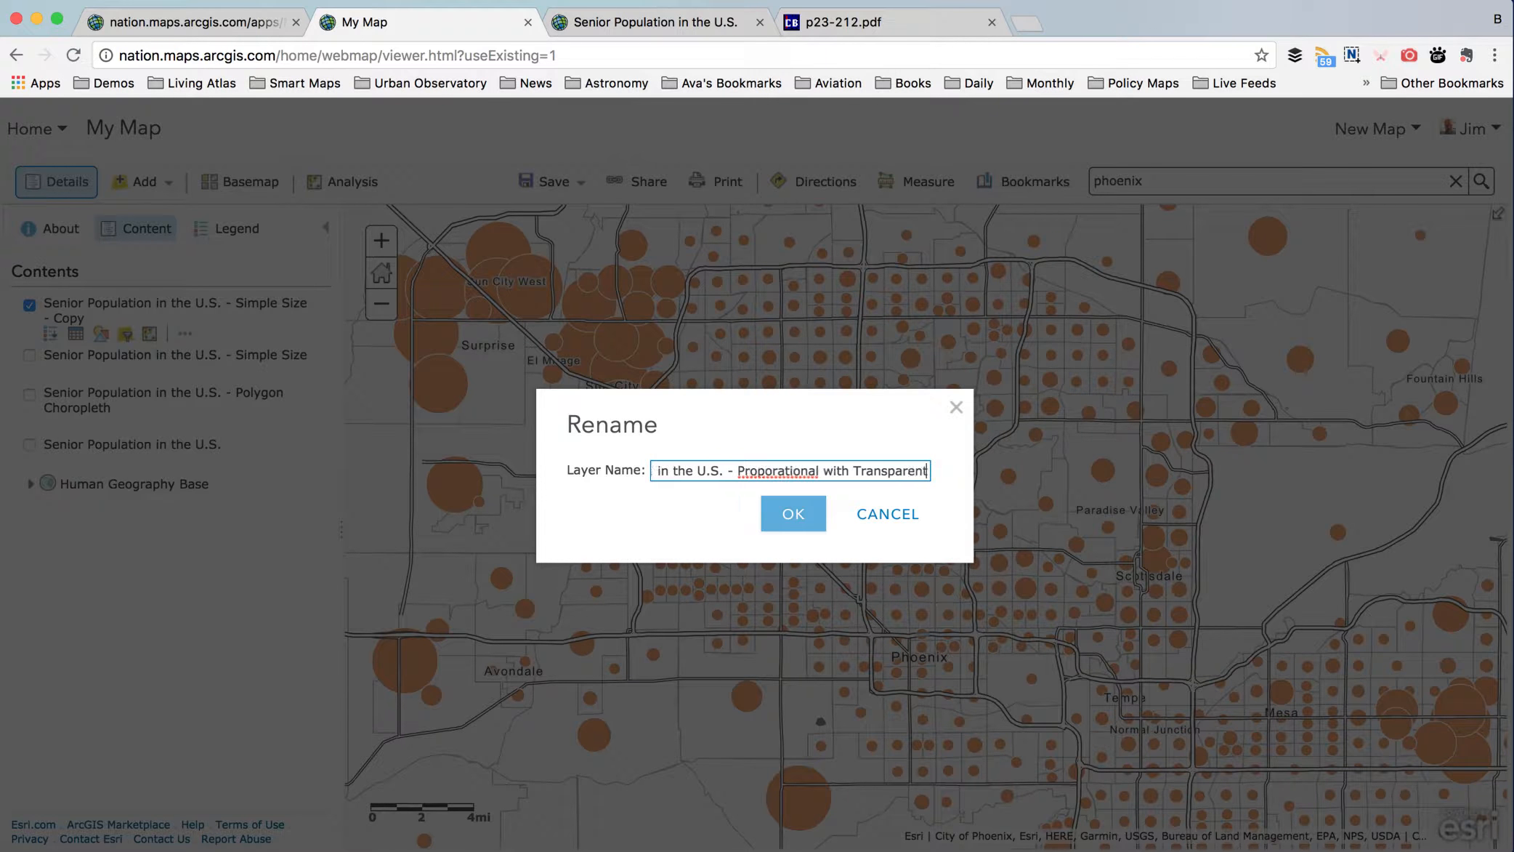
key(BackSpace)
text(cy)
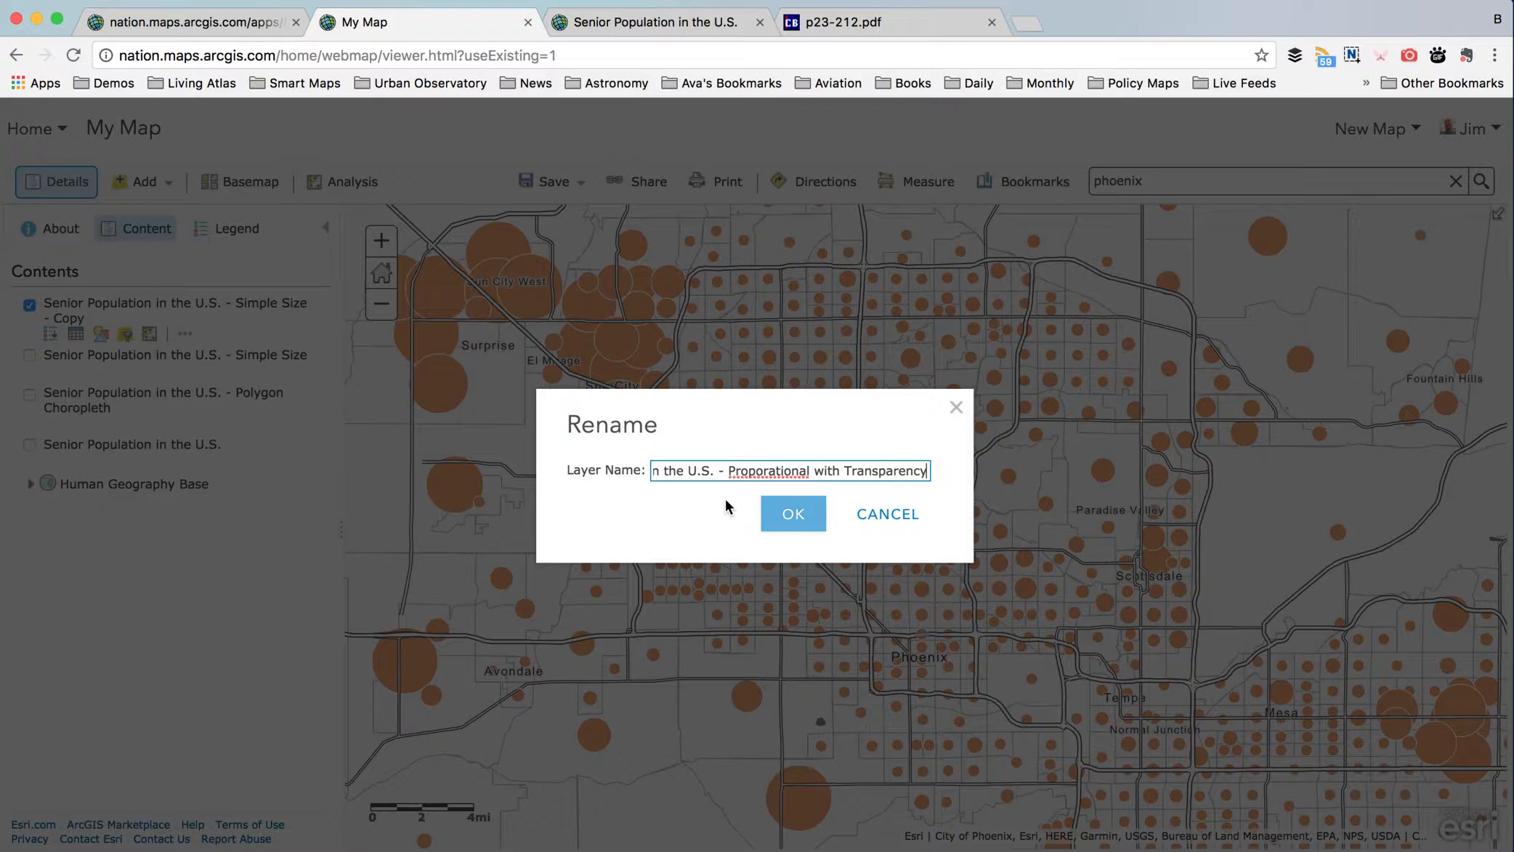
click(765, 471)
text(t)
click(795, 518)
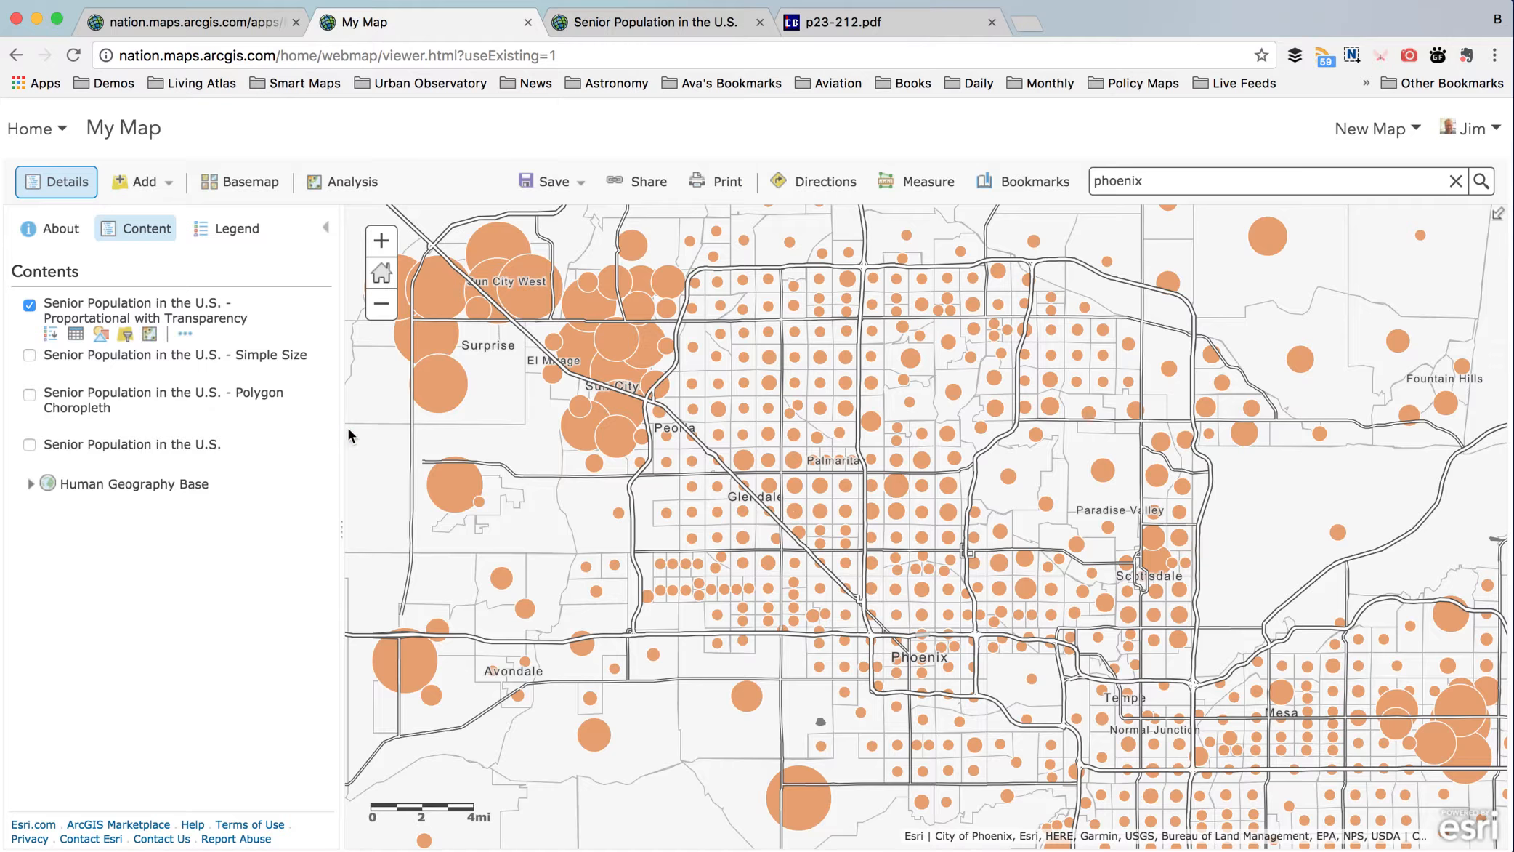
- In the copied layer's Counts and Amounts (Size) style options, set the overall transparency to 0%
click(101, 333)
click(184, 567)
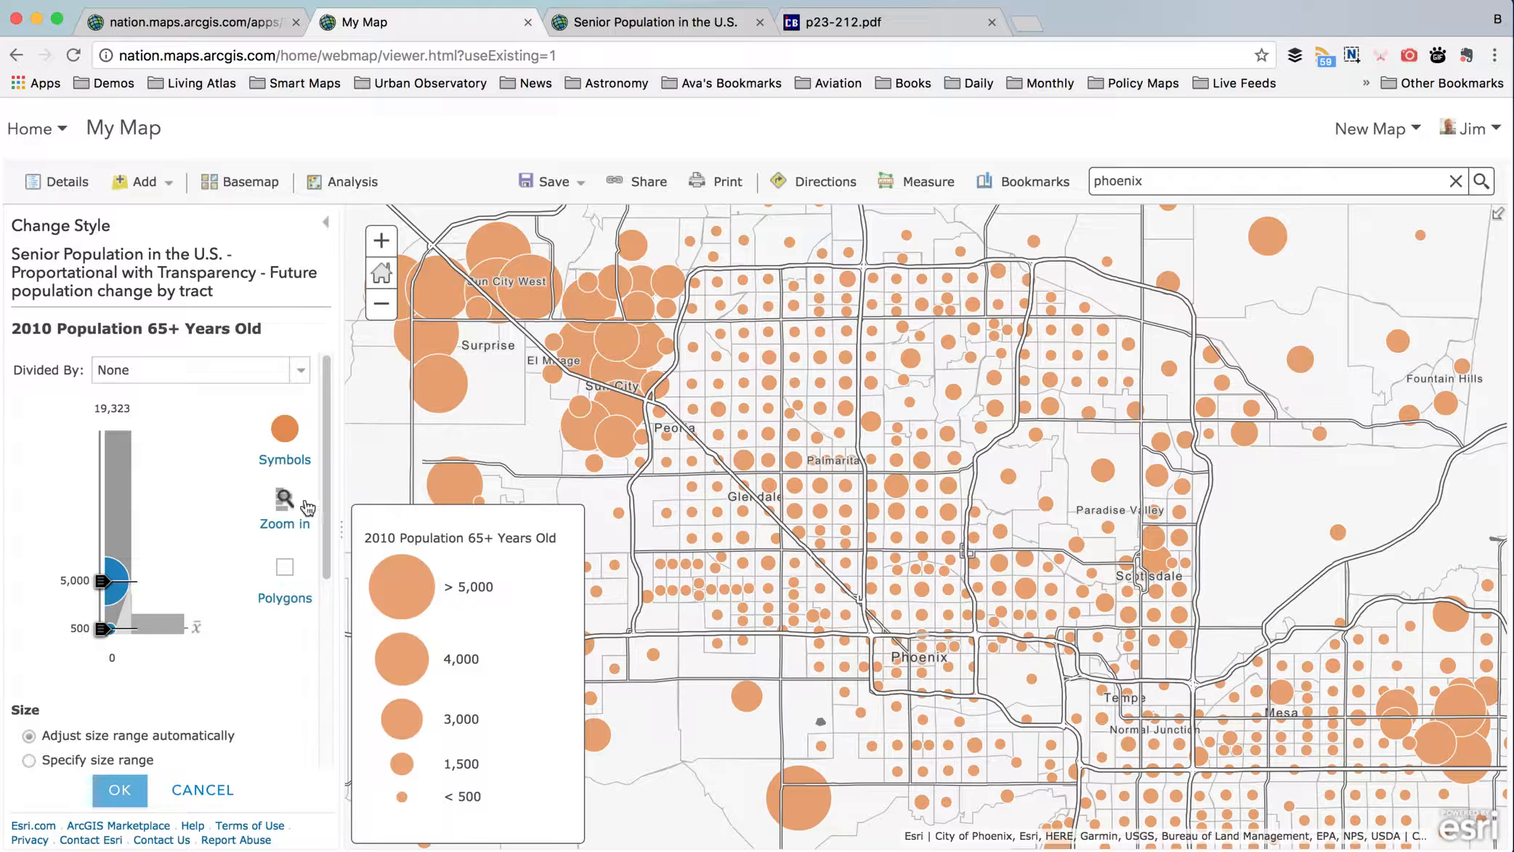
drag(327, 489, 333, 634)
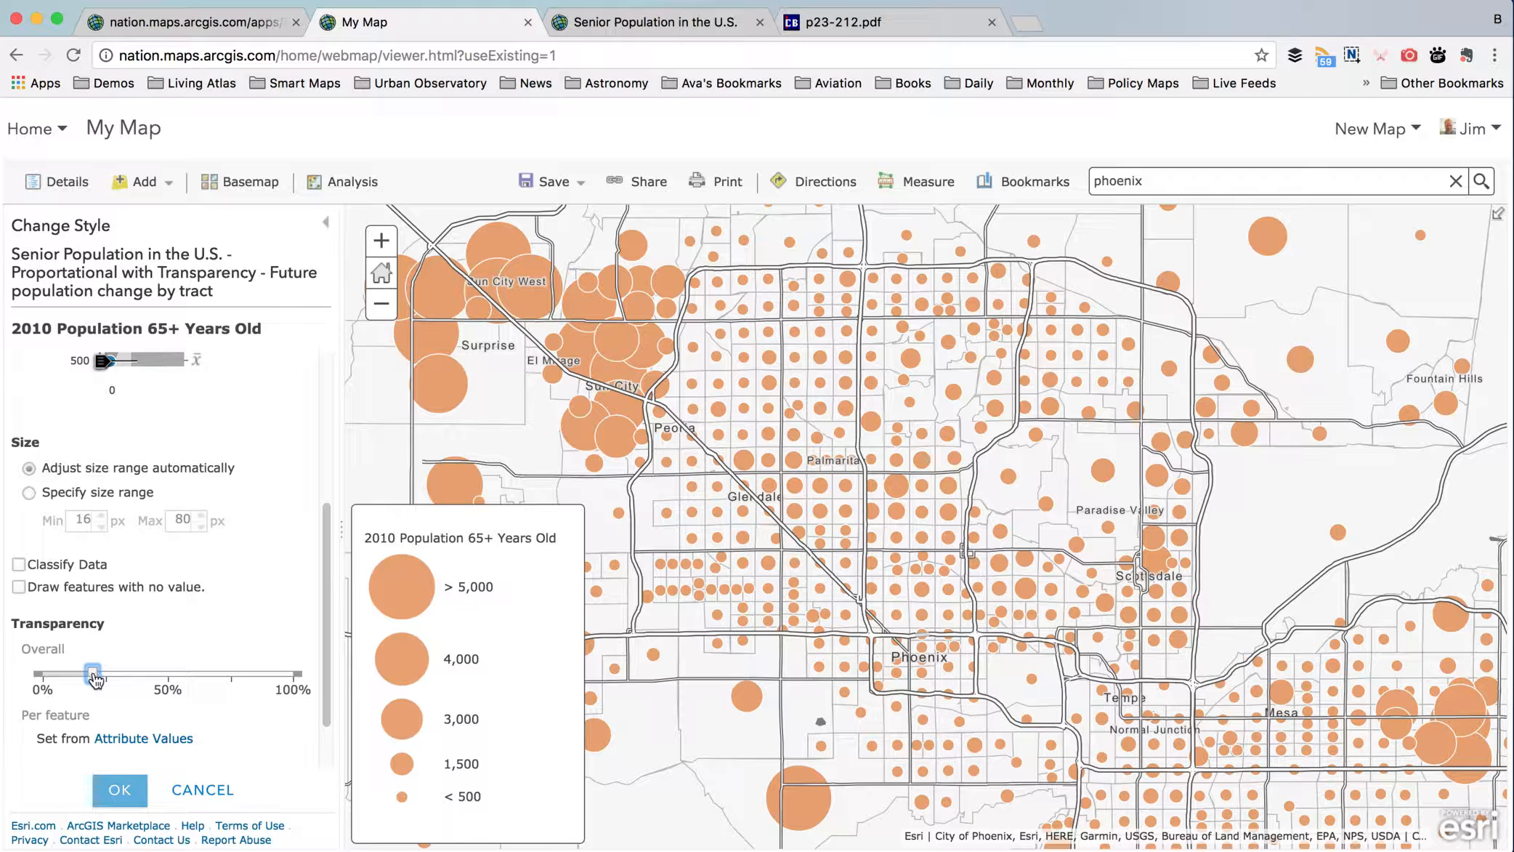
drag(94, 678, 9, 670)
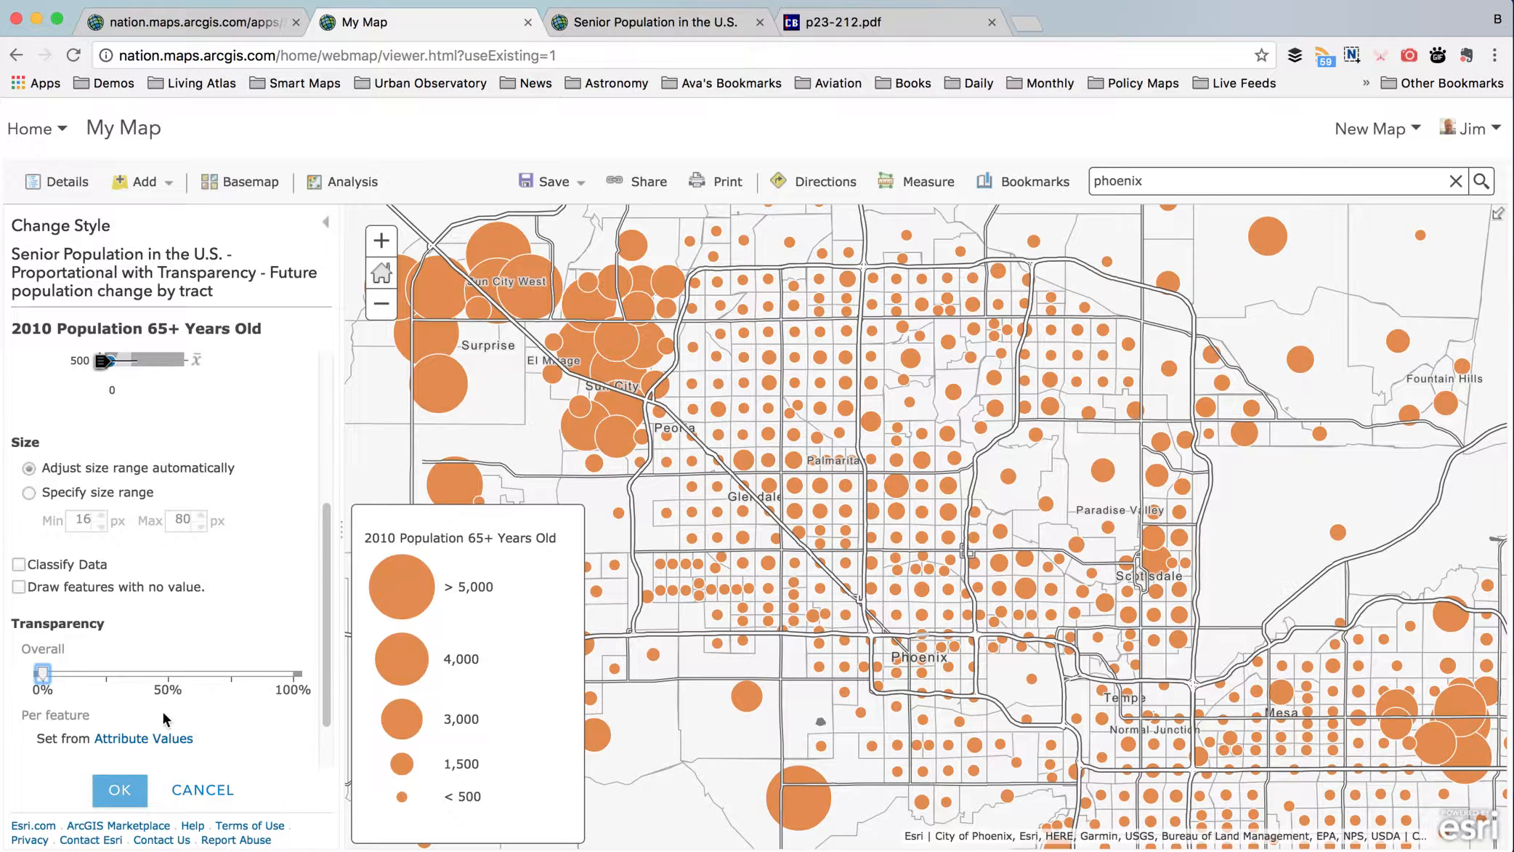
- Set per-feature transparency from the attribute 2010 % Population 65+ Years Old
click(139, 738)
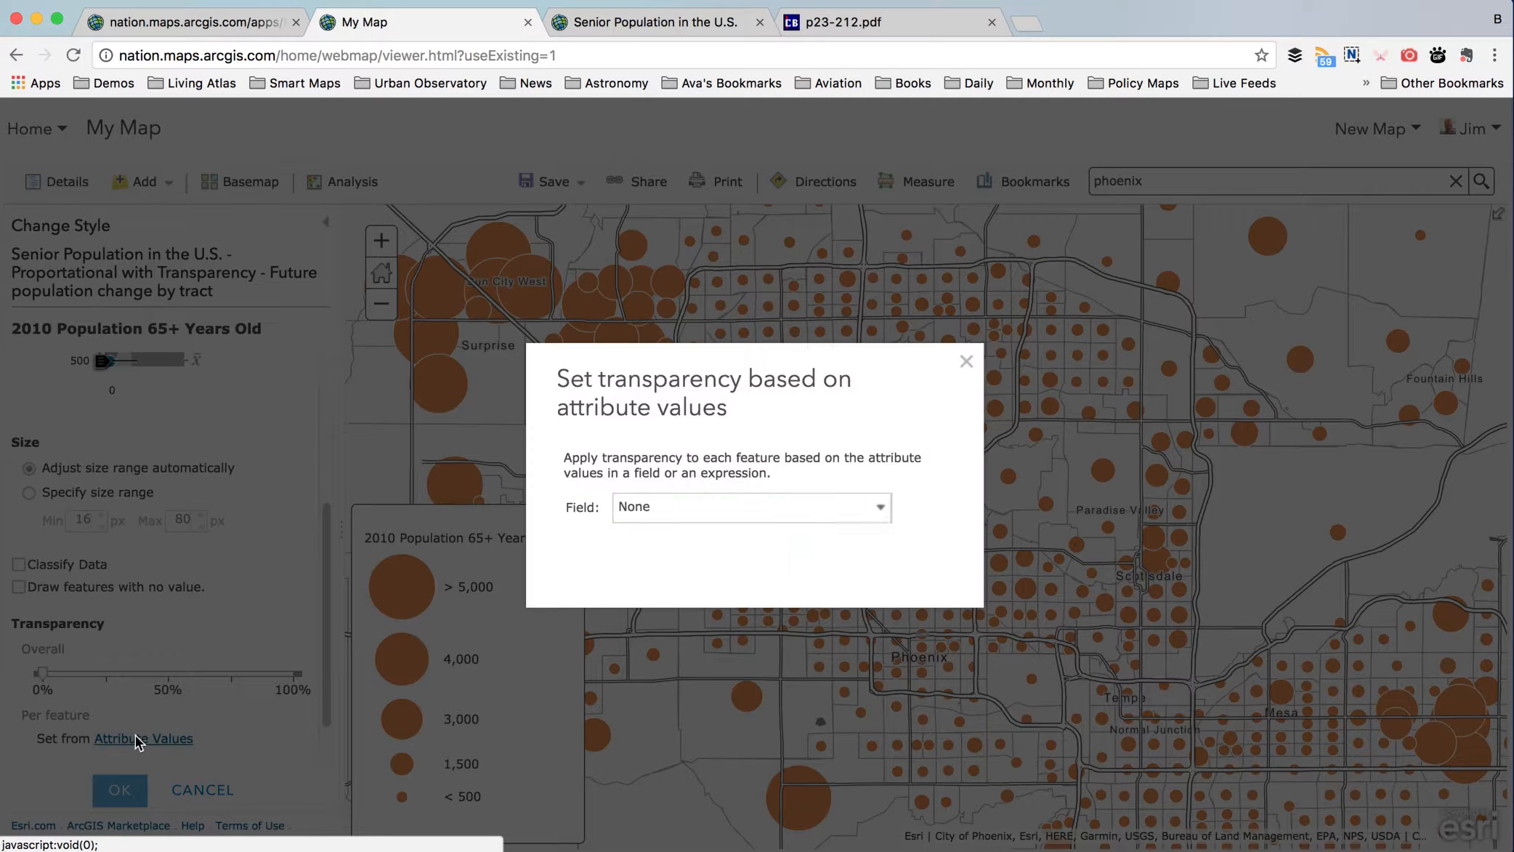
click(845, 510)
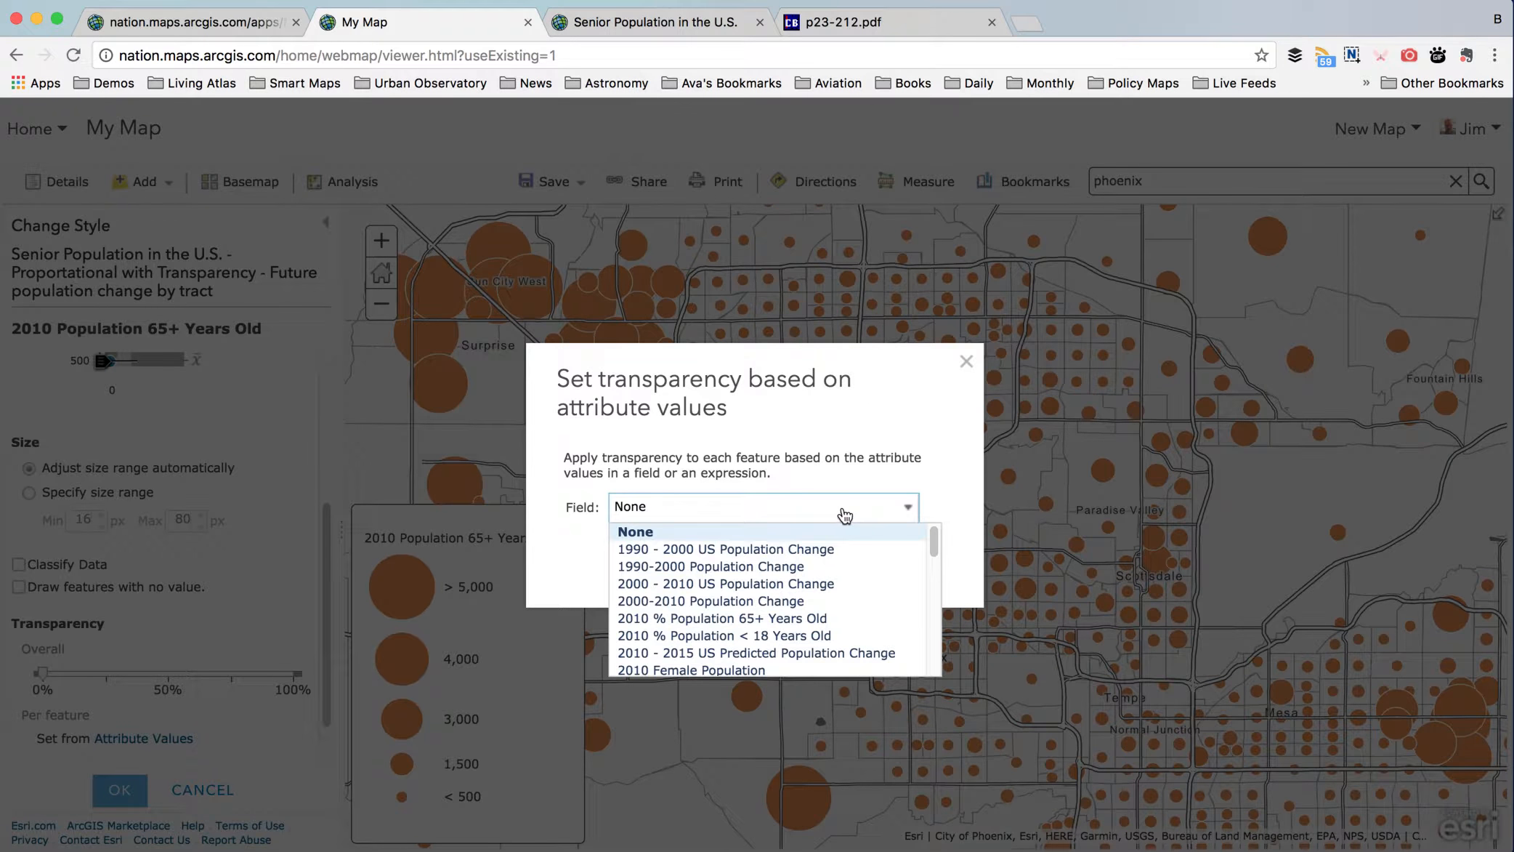
click(834, 619)
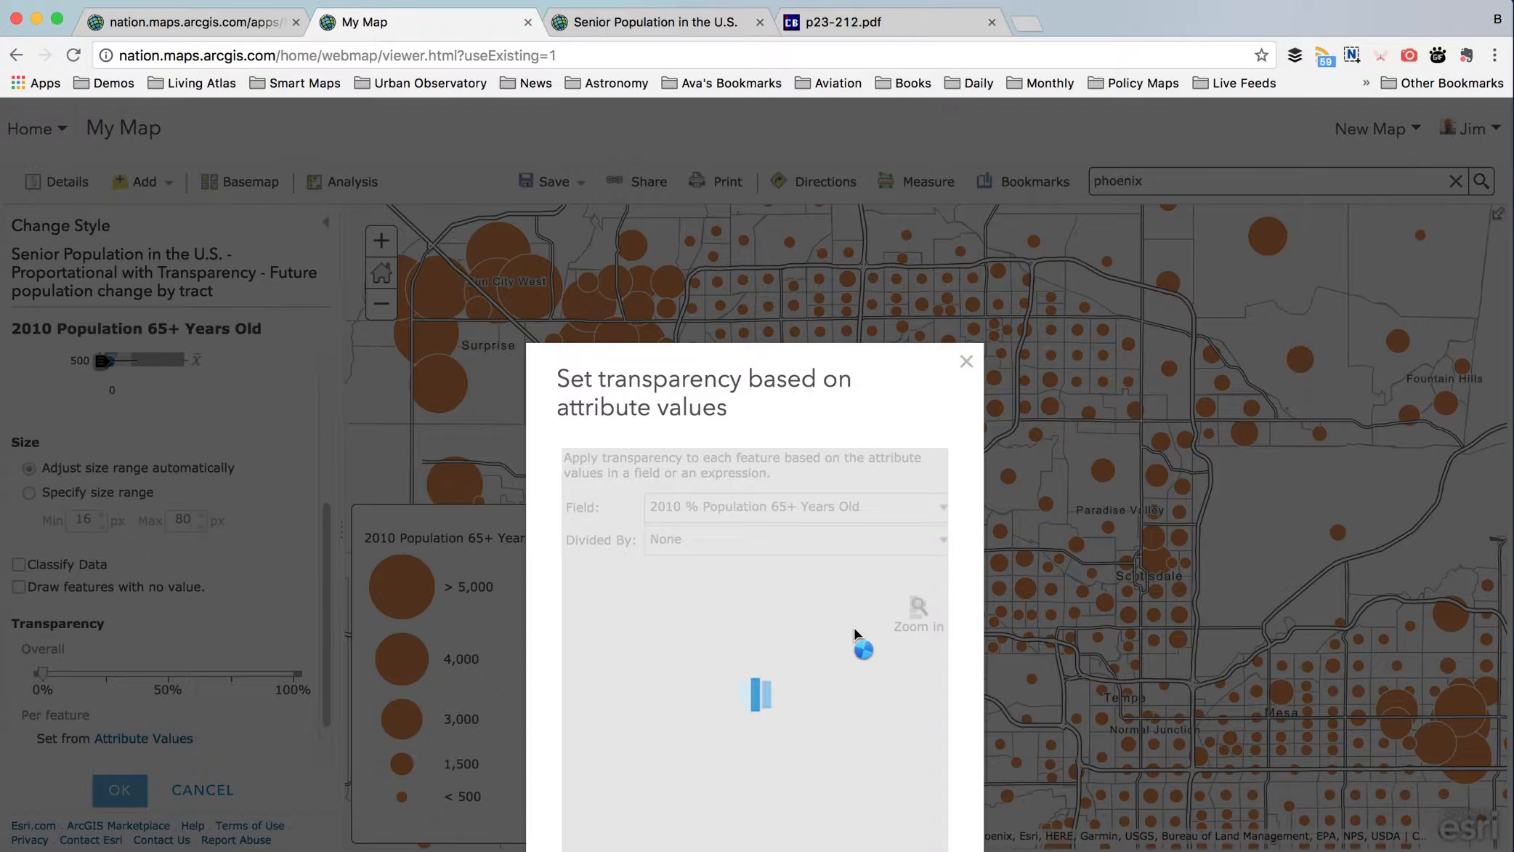
mouse_move(781, 571)
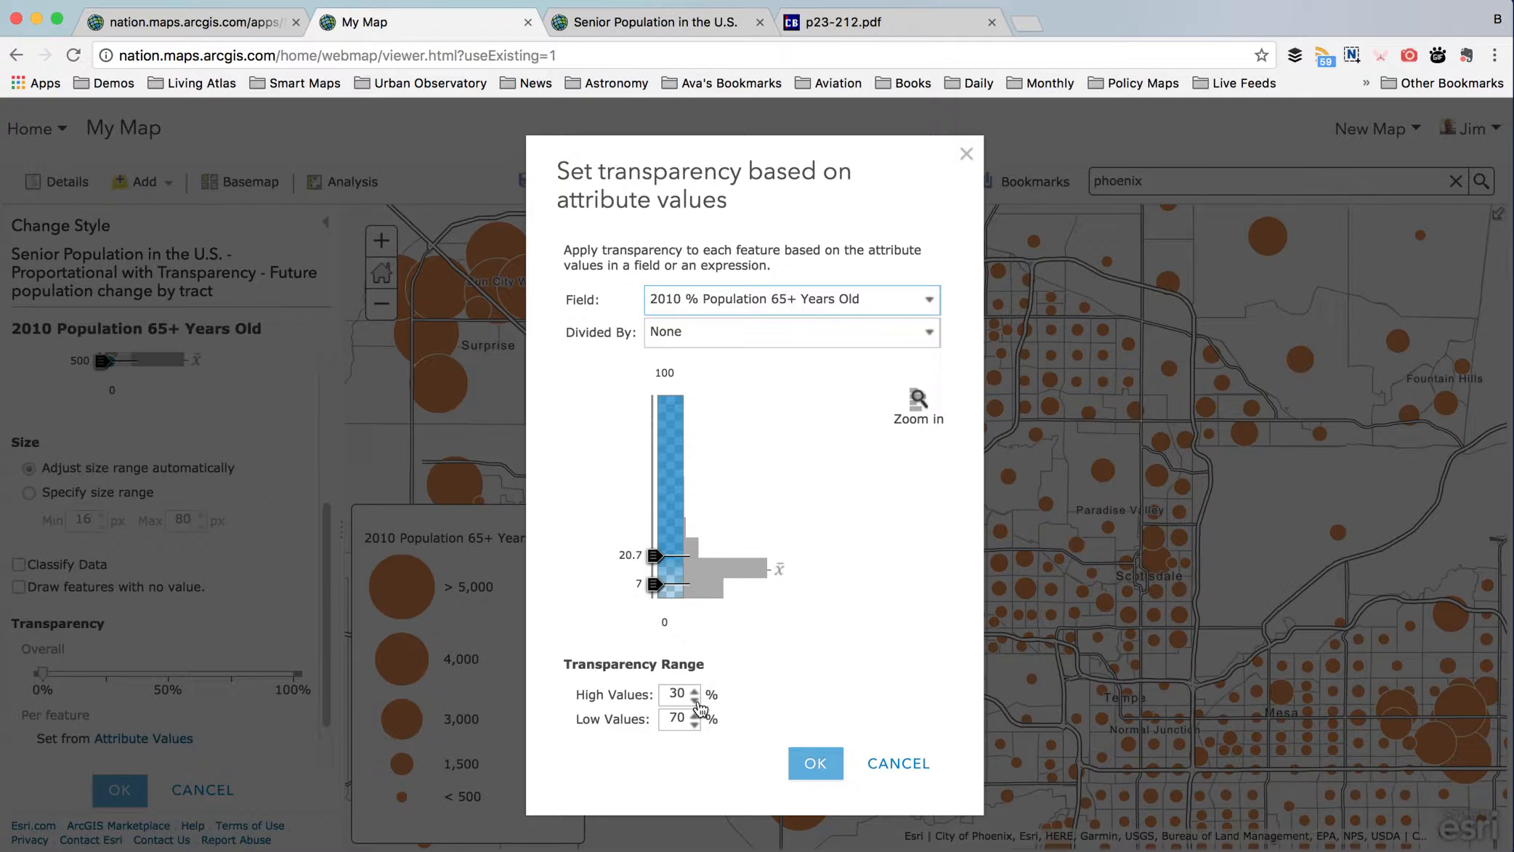
- Set the attribute transparency's upper data limit to 21 and its high-value transparency to 0%
click(631, 556)
text(21)
key(Return)
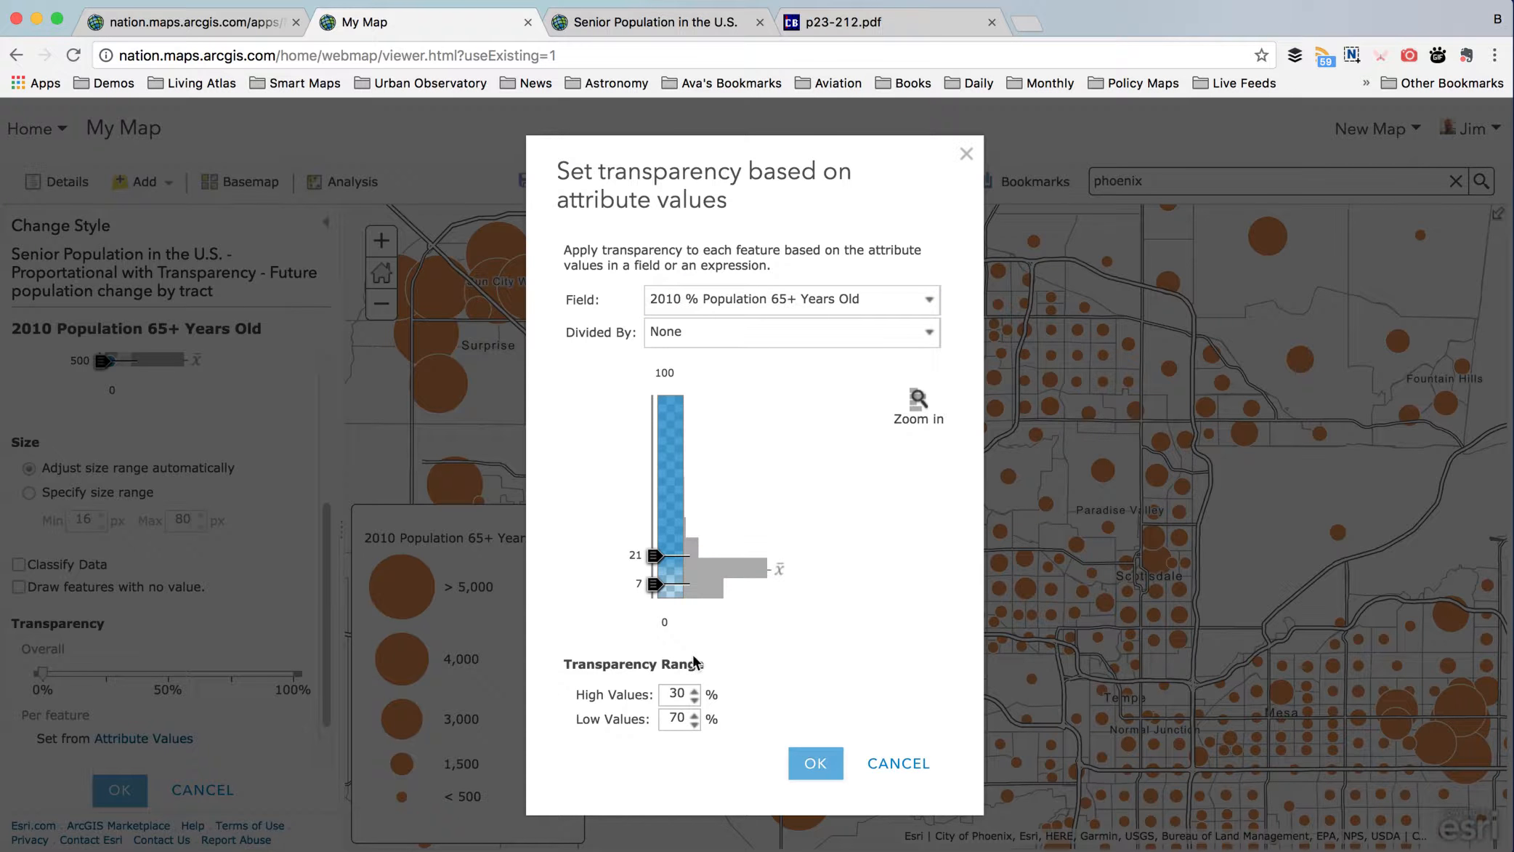
click(695, 699)
click(696, 699)
click(695, 699)
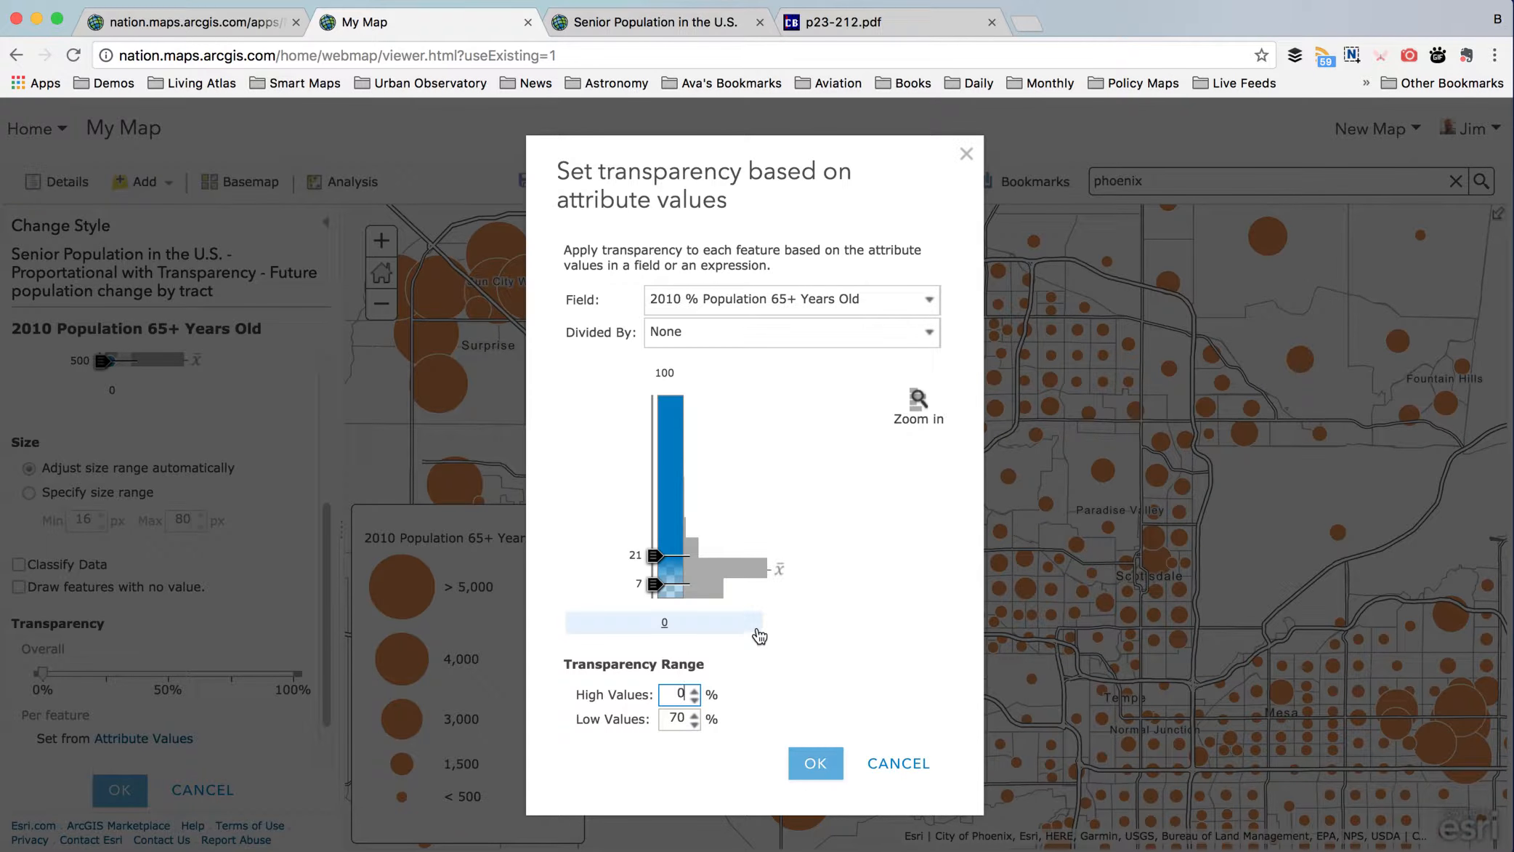
- Set the attribute transparency's lower data limit to 13 and its low-value transparency to 80%, and apply the settings
click(636, 582)
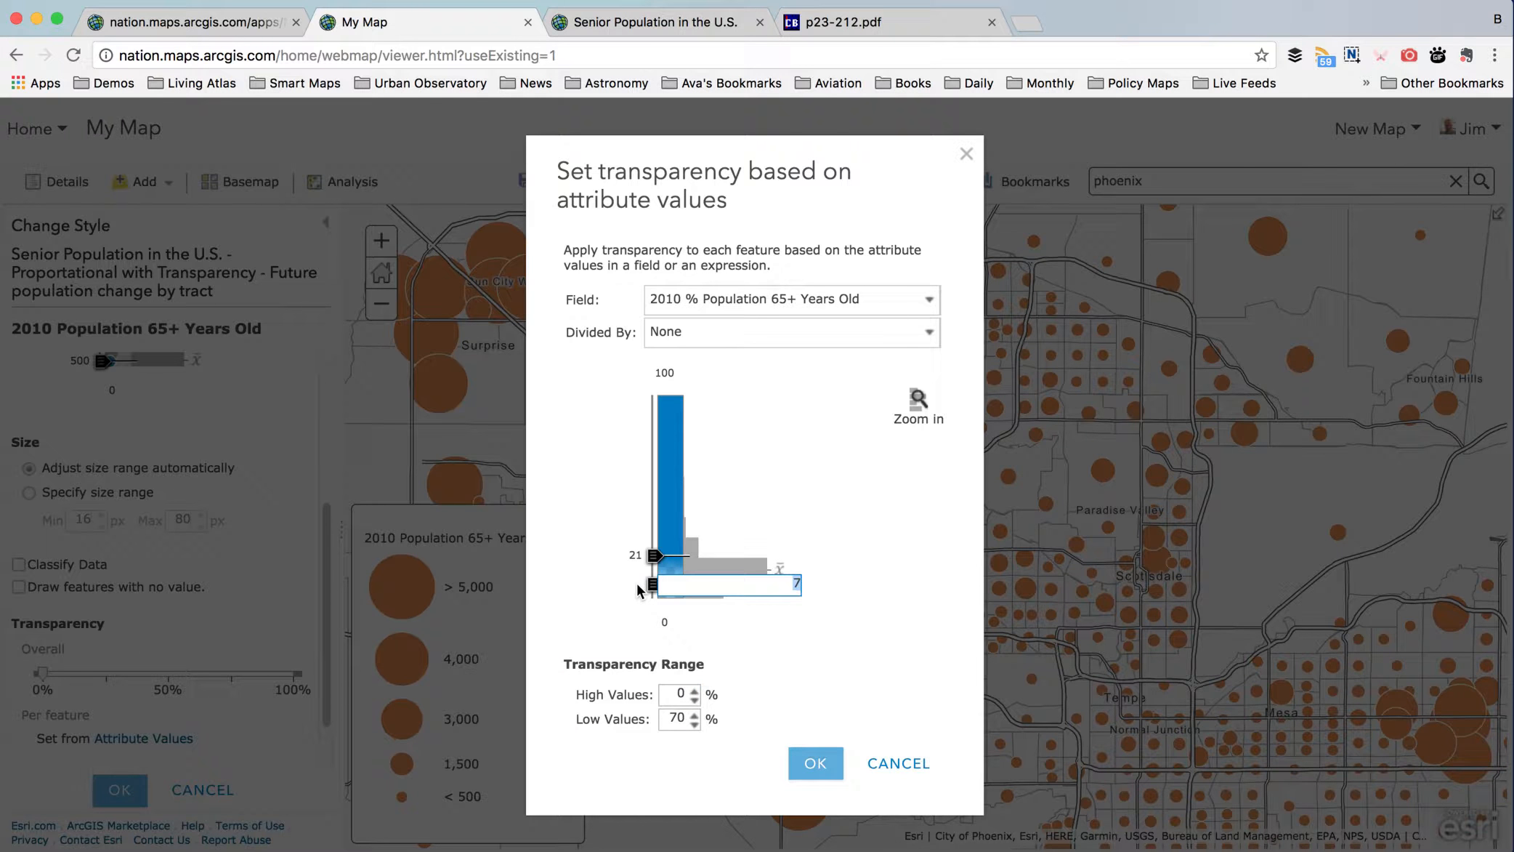
text(5)
key(Return)
click(638, 589)
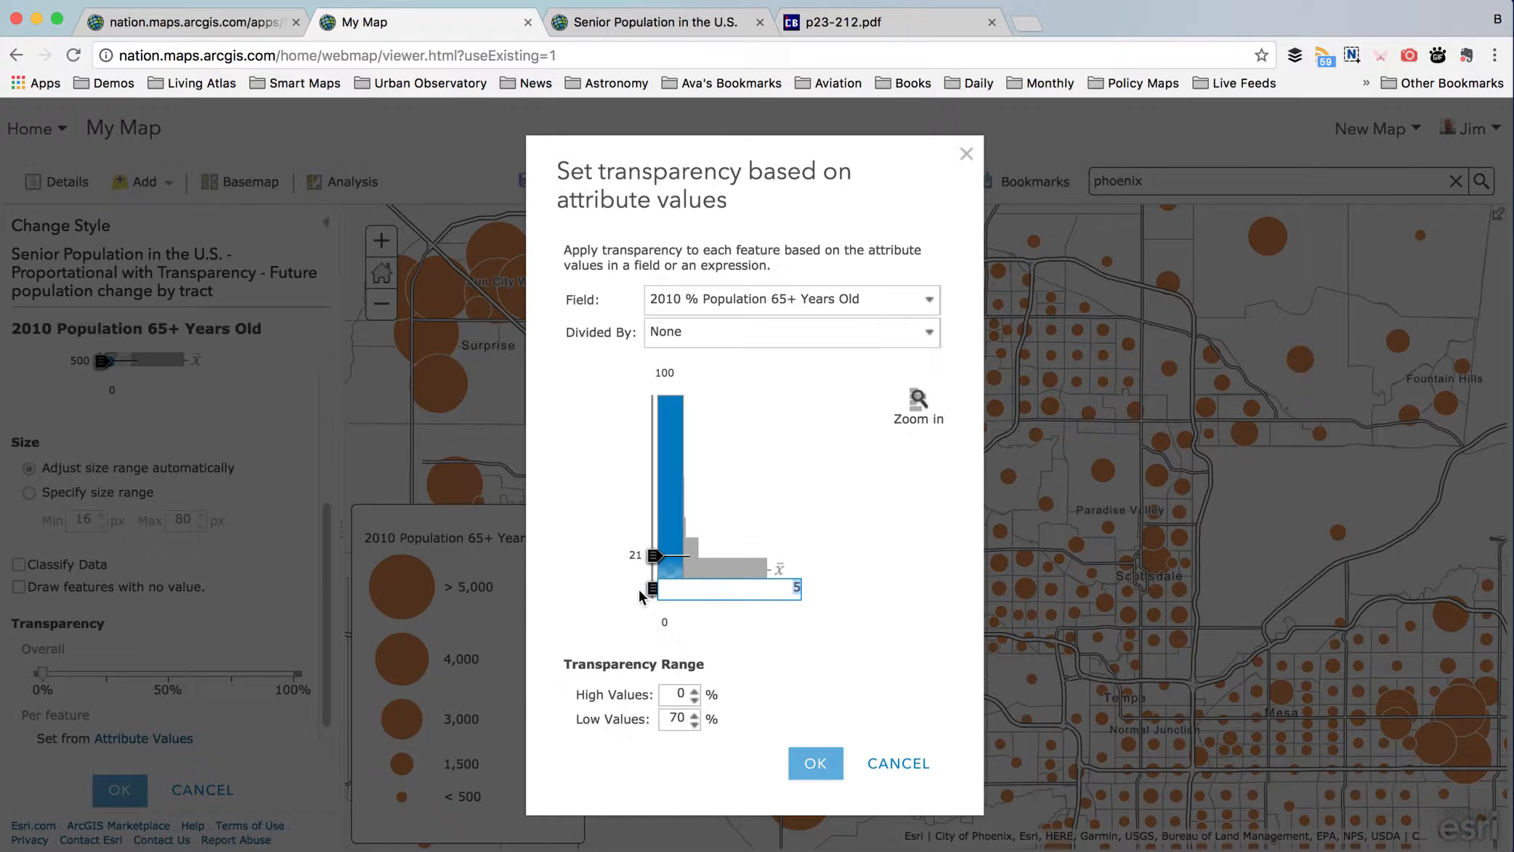
text(13)
key(Return)
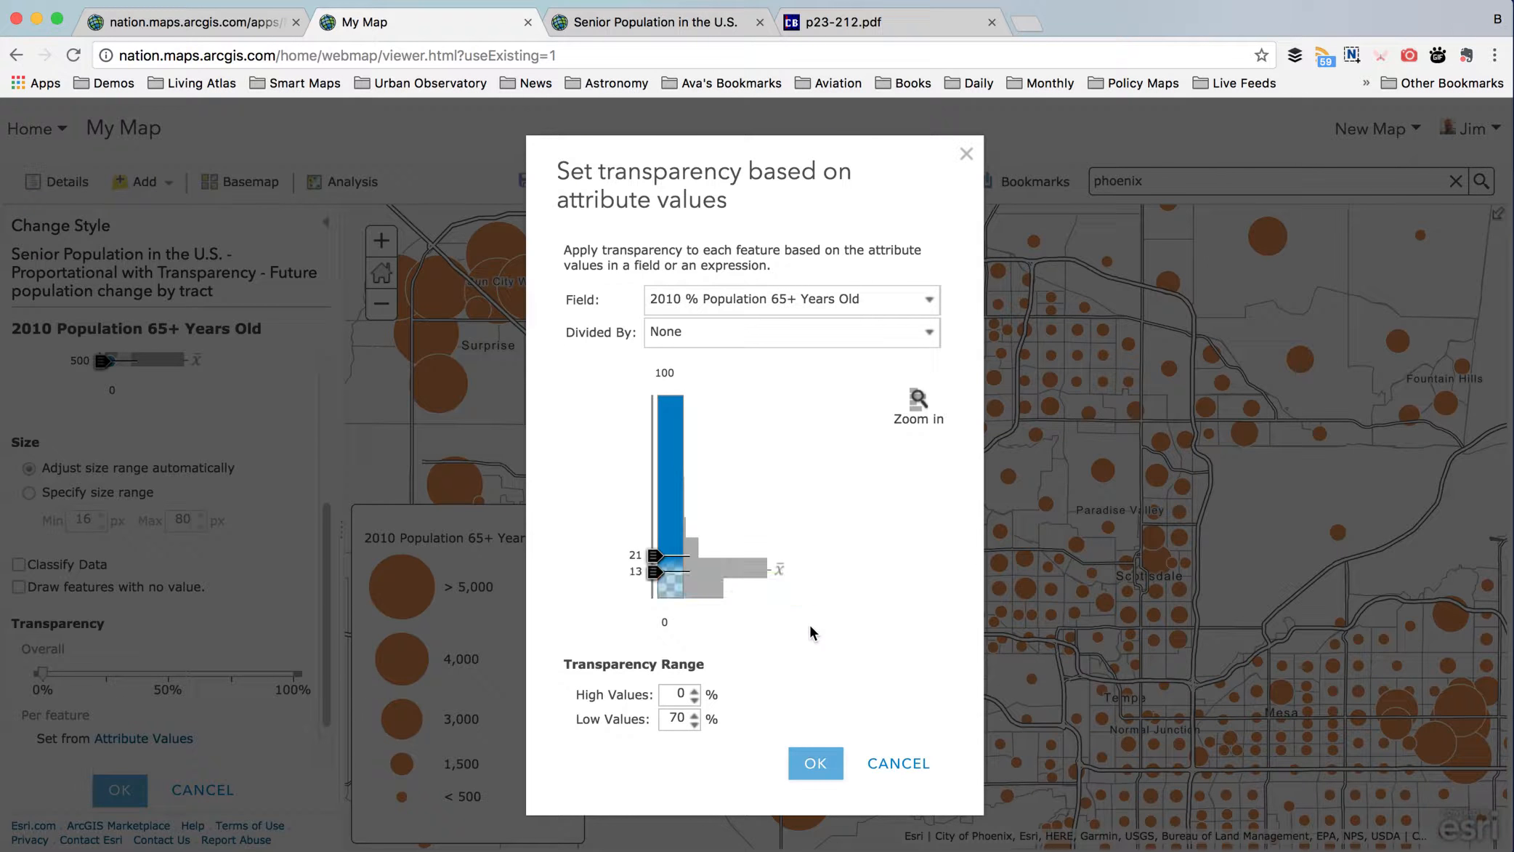
click(695, 716)
click(816, 763)
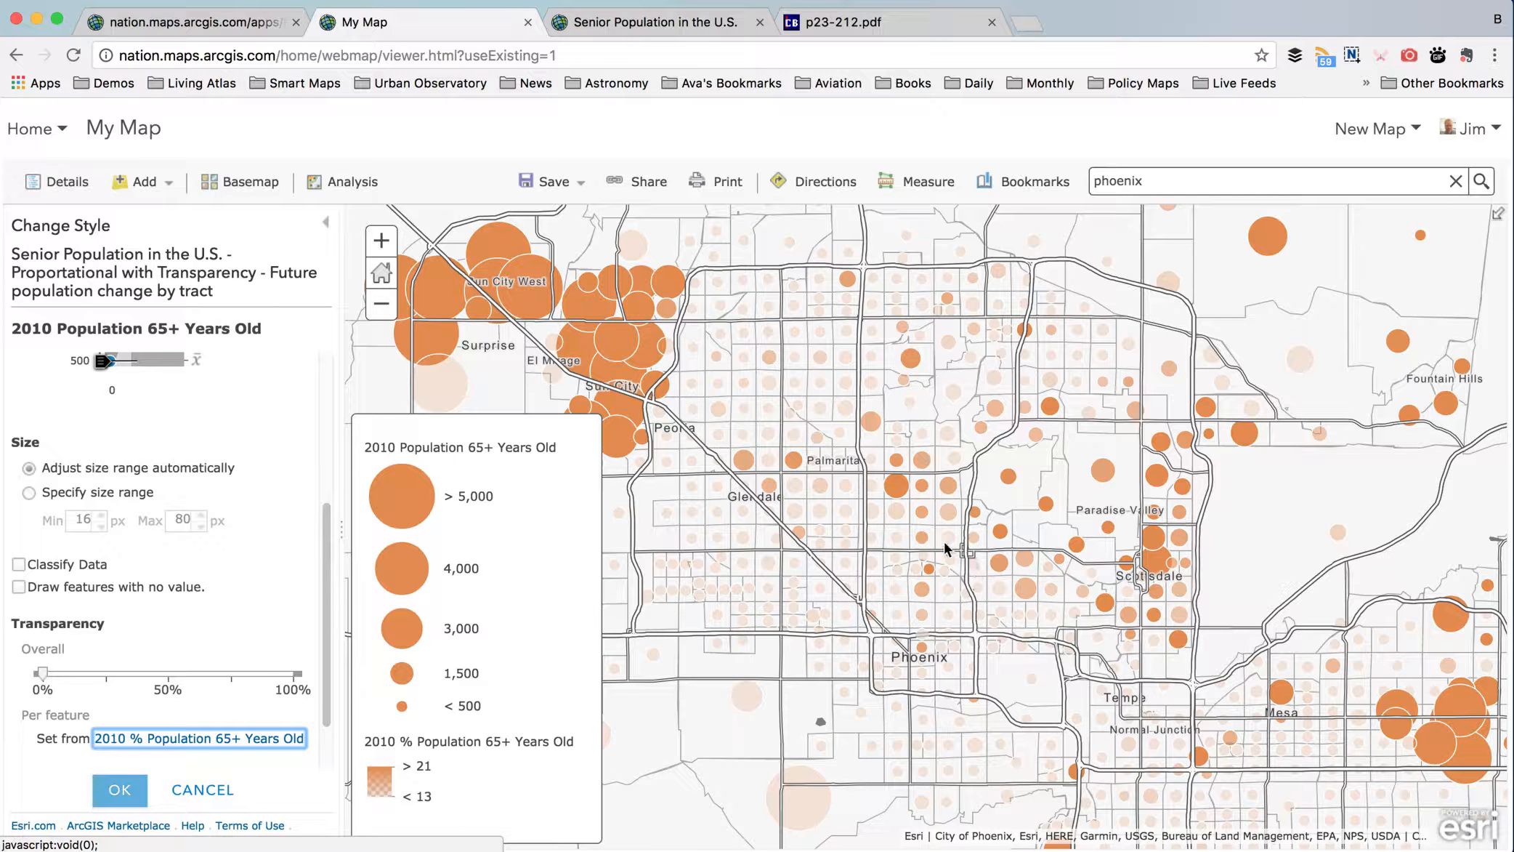
- Inspect the pop-ups of the faint tract circle near Surprise and the solid one west of Avondale
drag(565, 311, 805, 293)
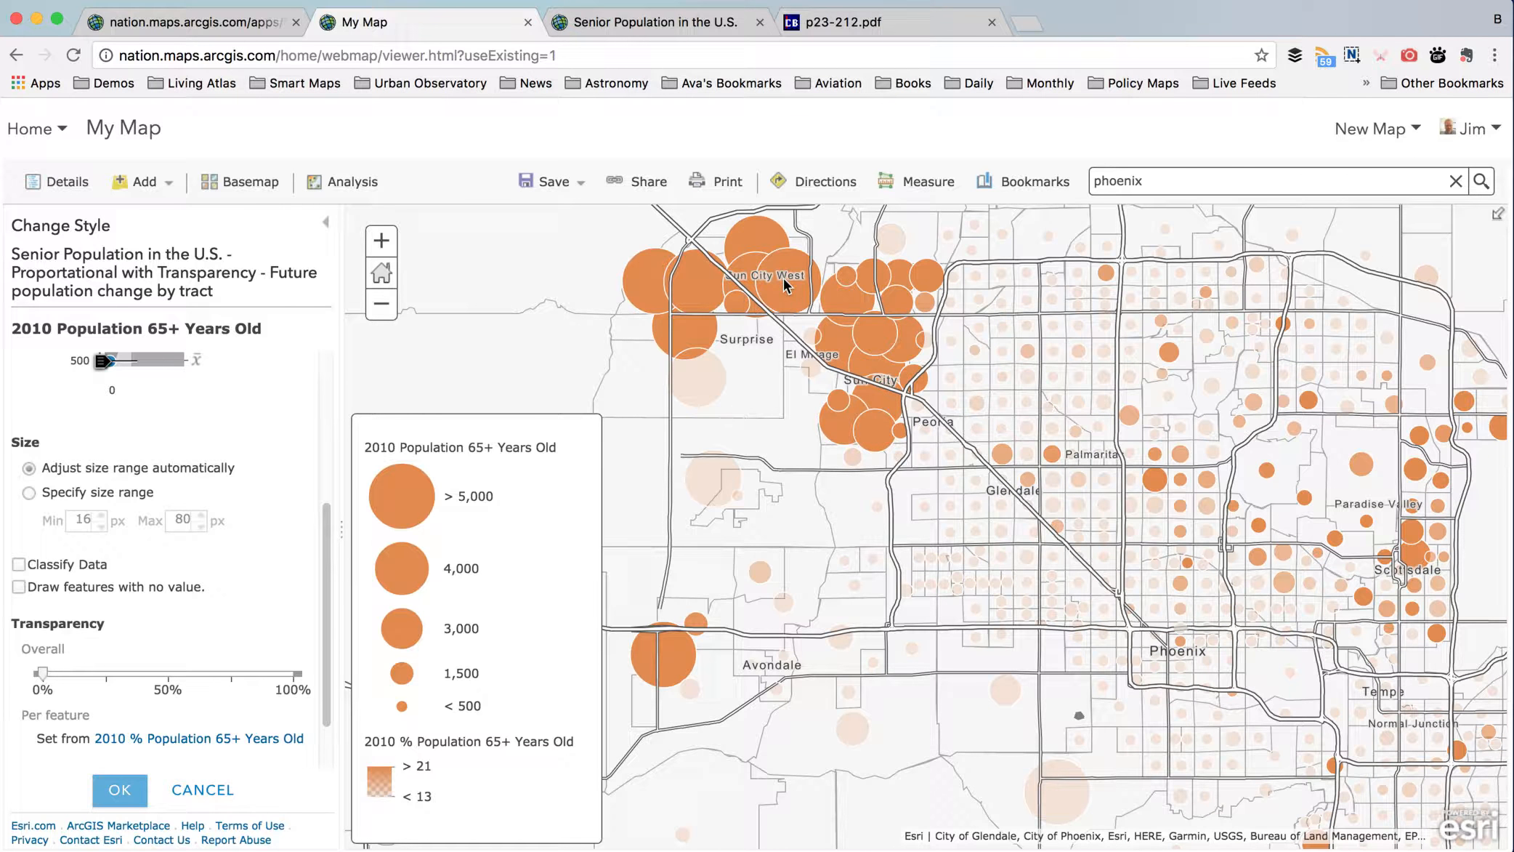
click(699, 379)
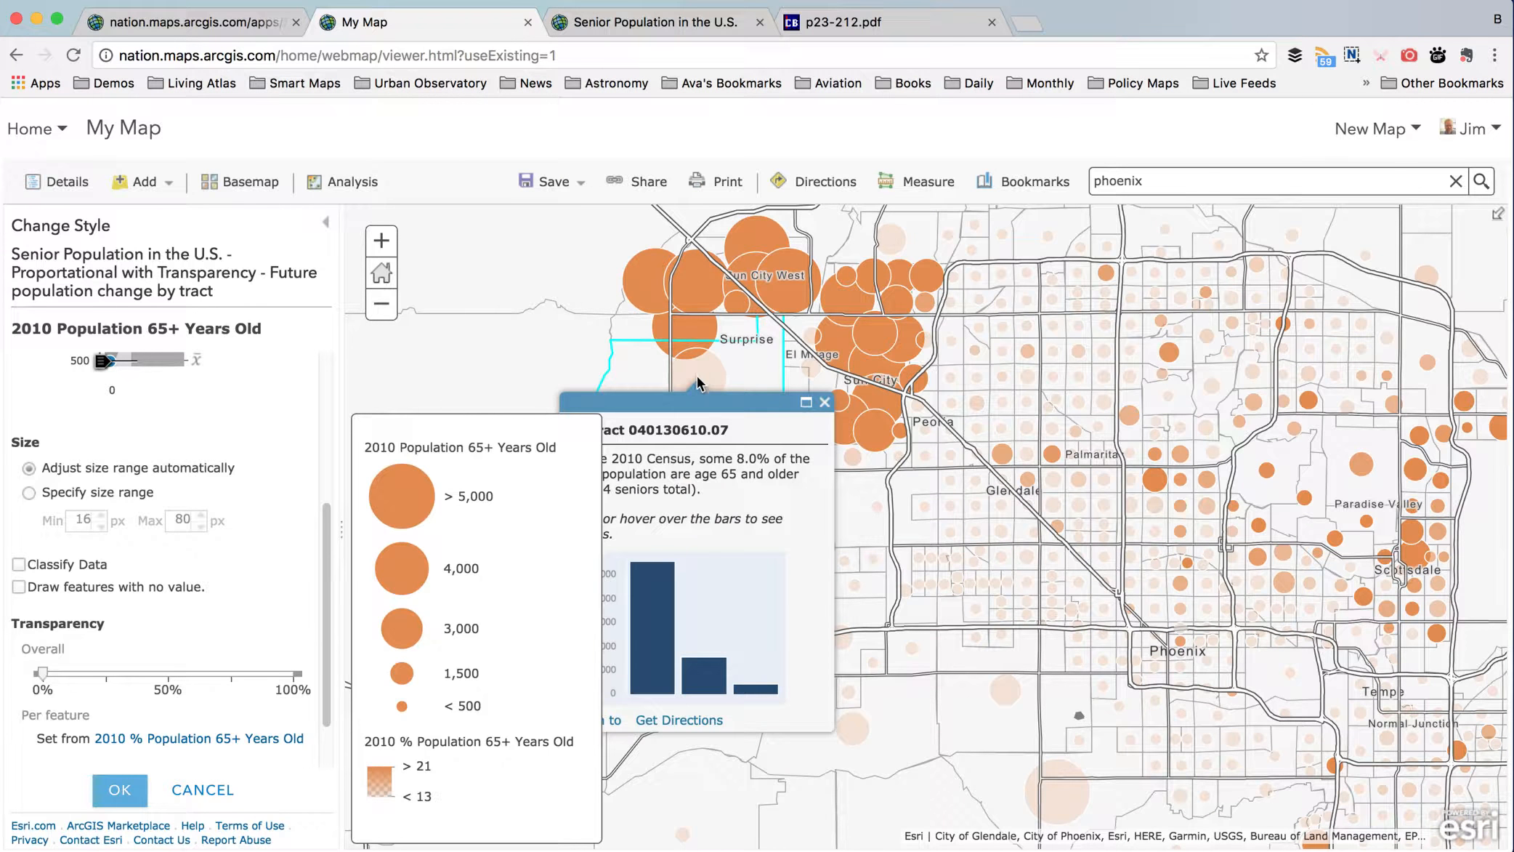
mouse_move(727, 686)
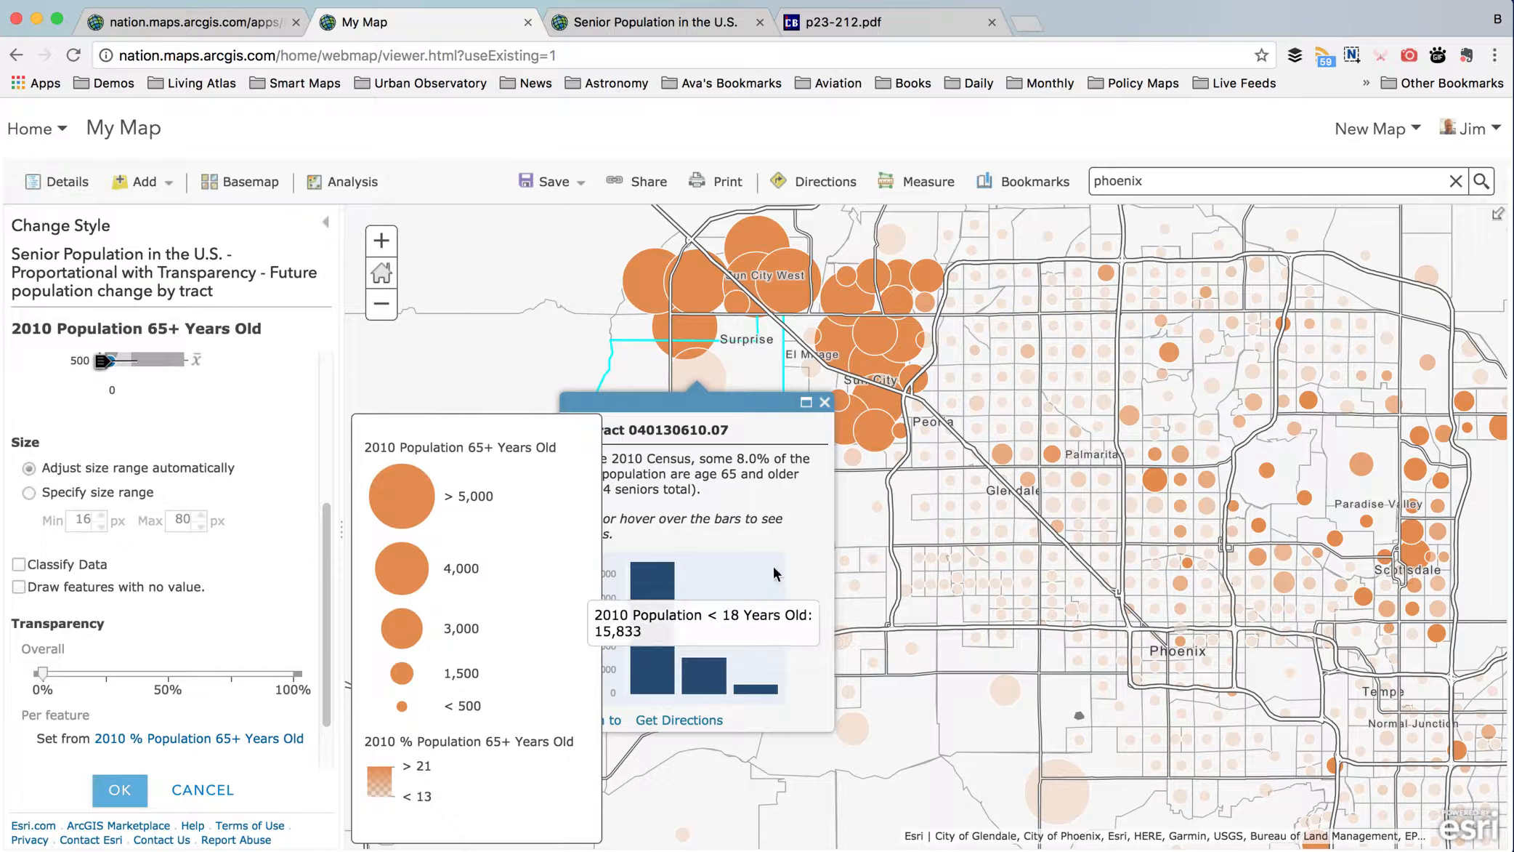
click(825, 404)
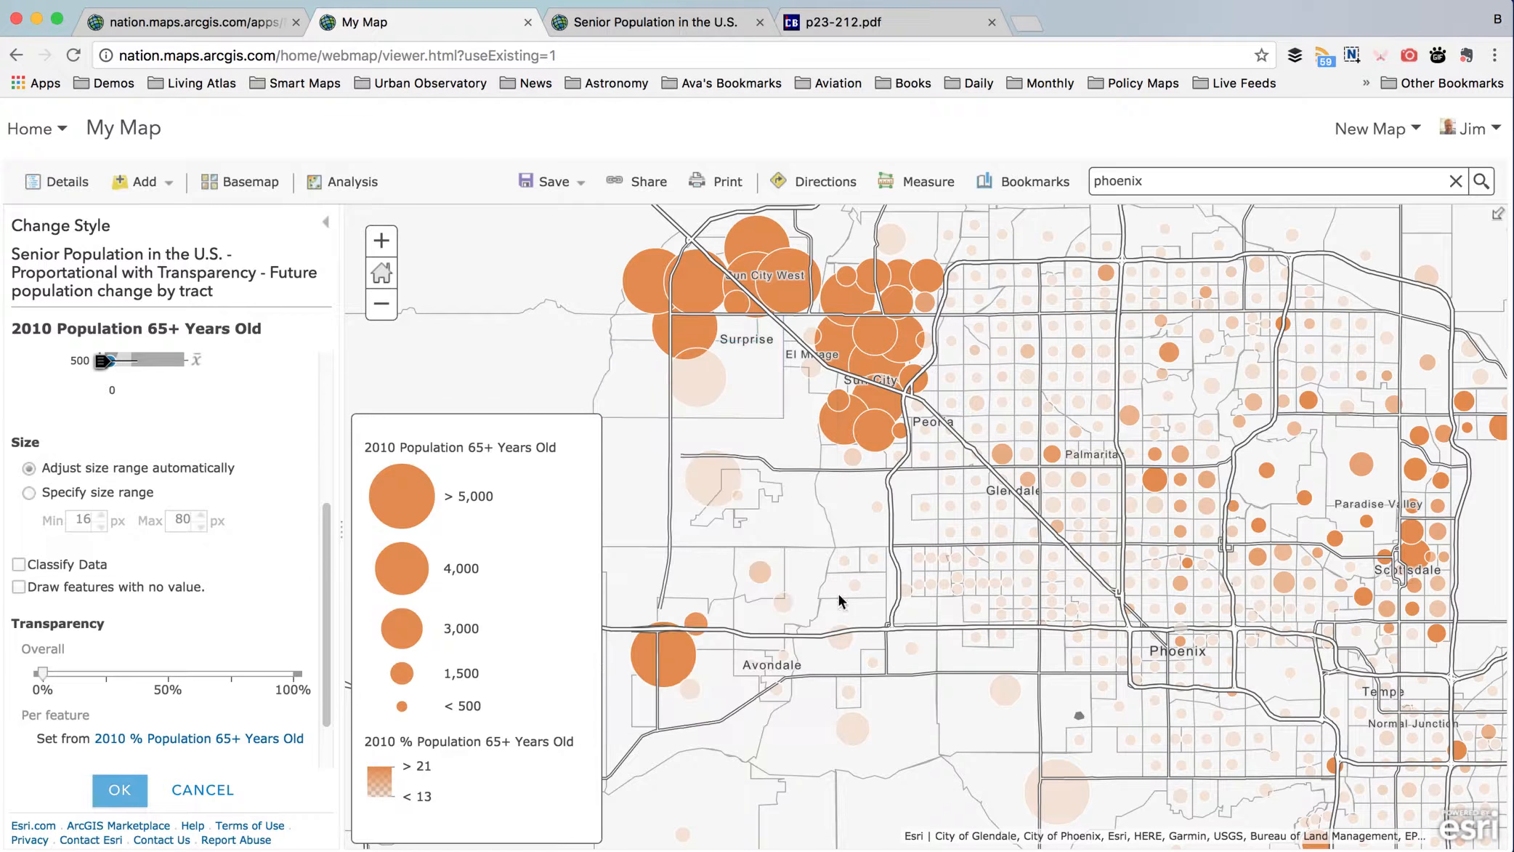
click(683, 663)
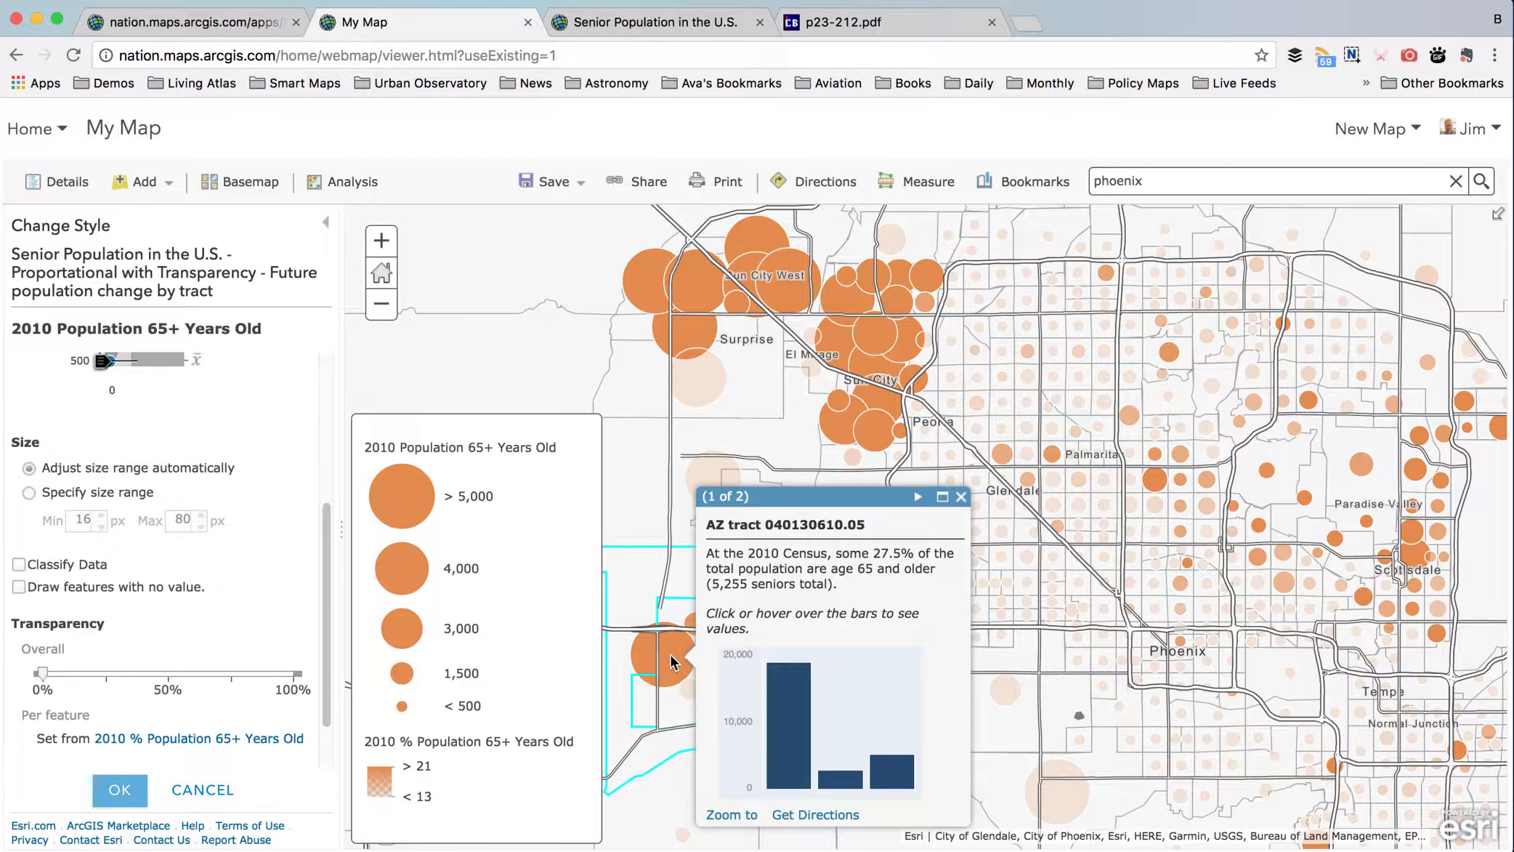
click(961, 497)
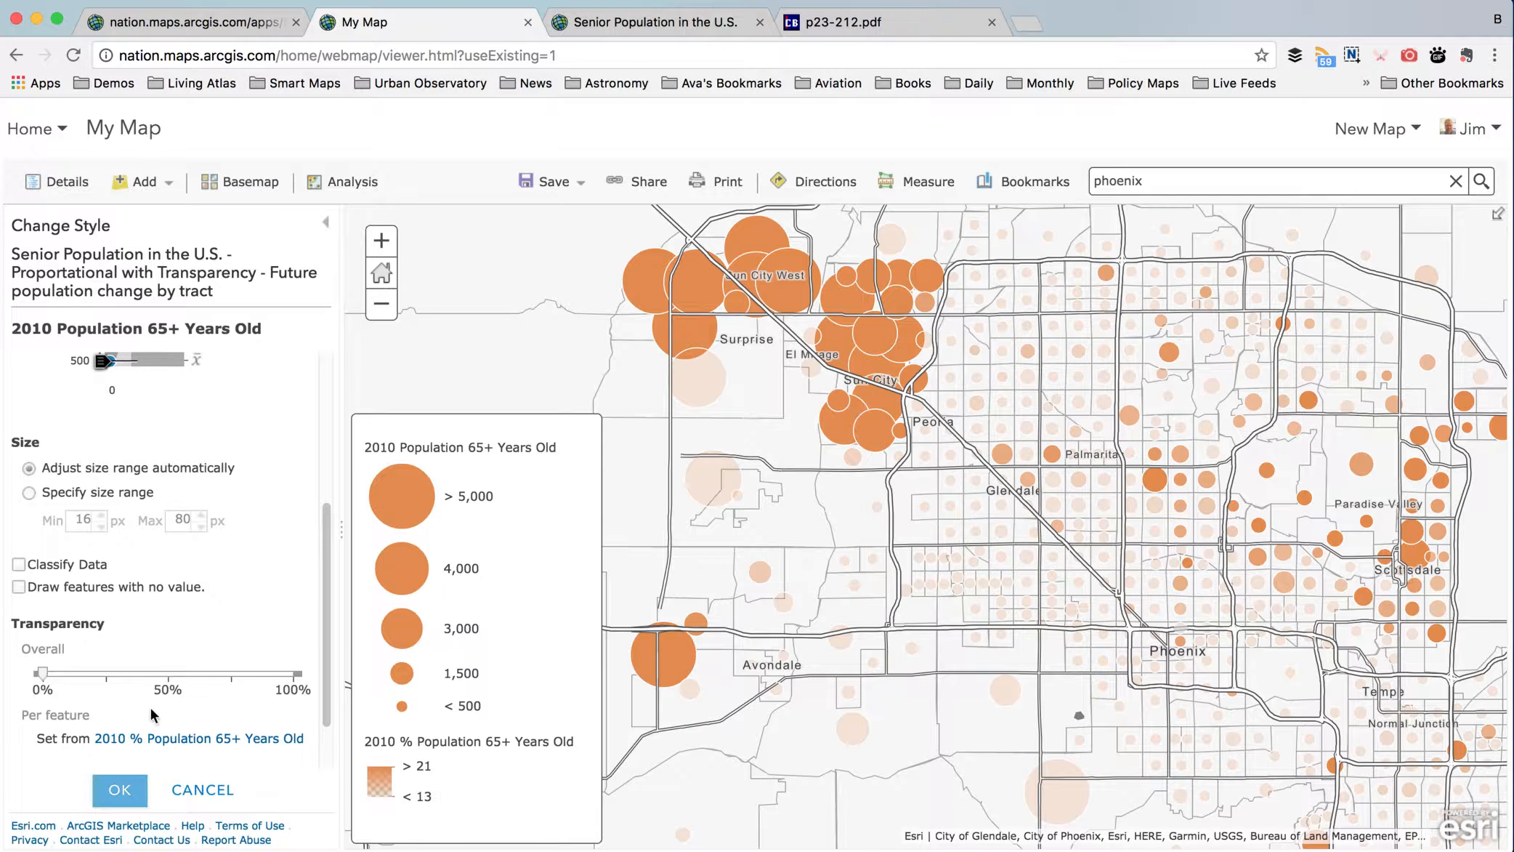
- Reduce the low-value transparency of the 2010 % Population 65+ Years Old setting to 75%
click(141, 736)
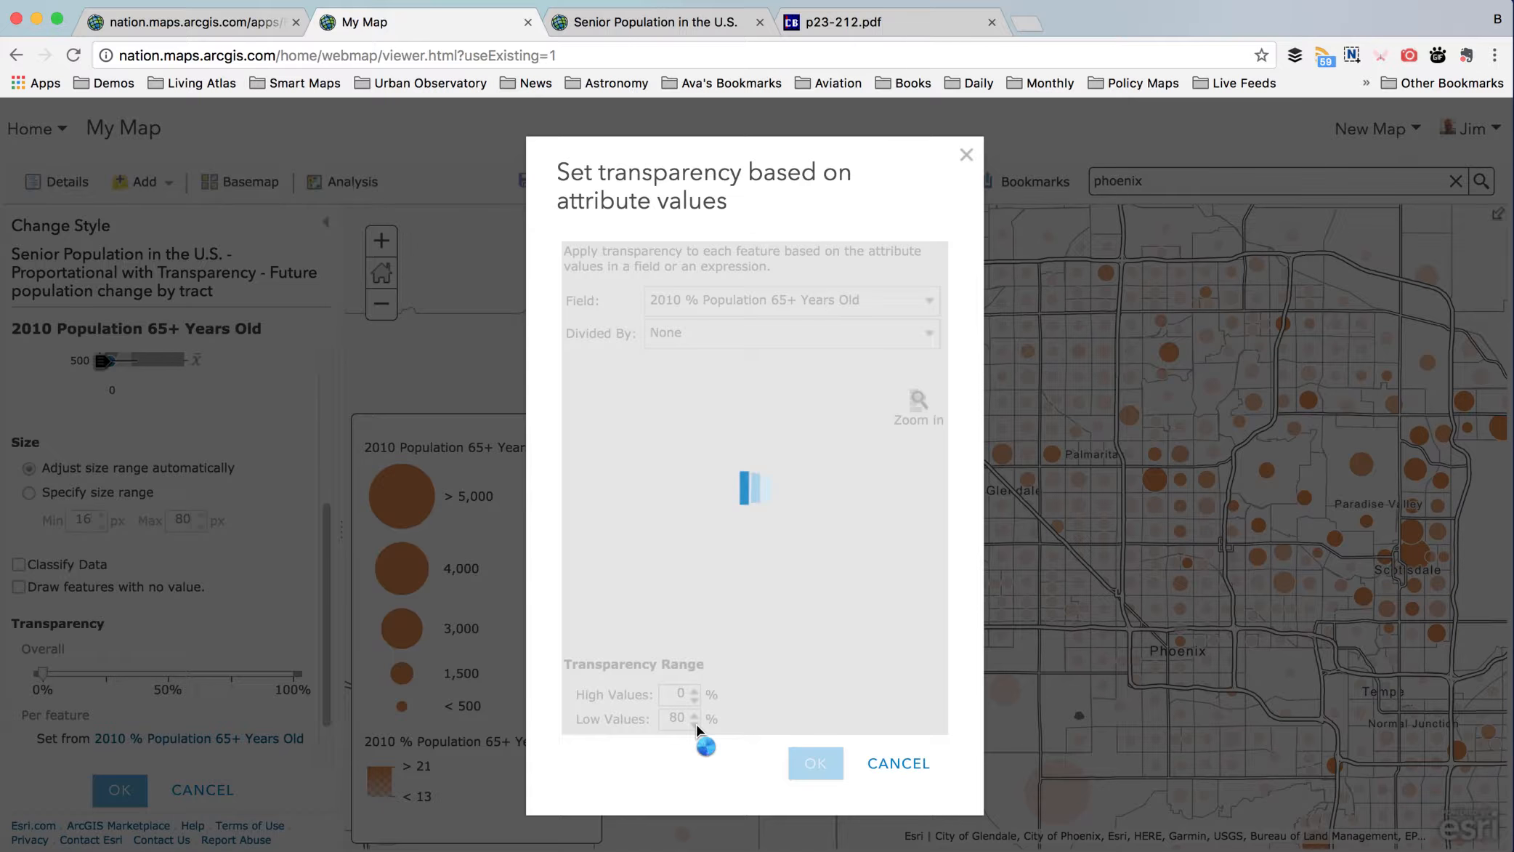
click(694, 725)
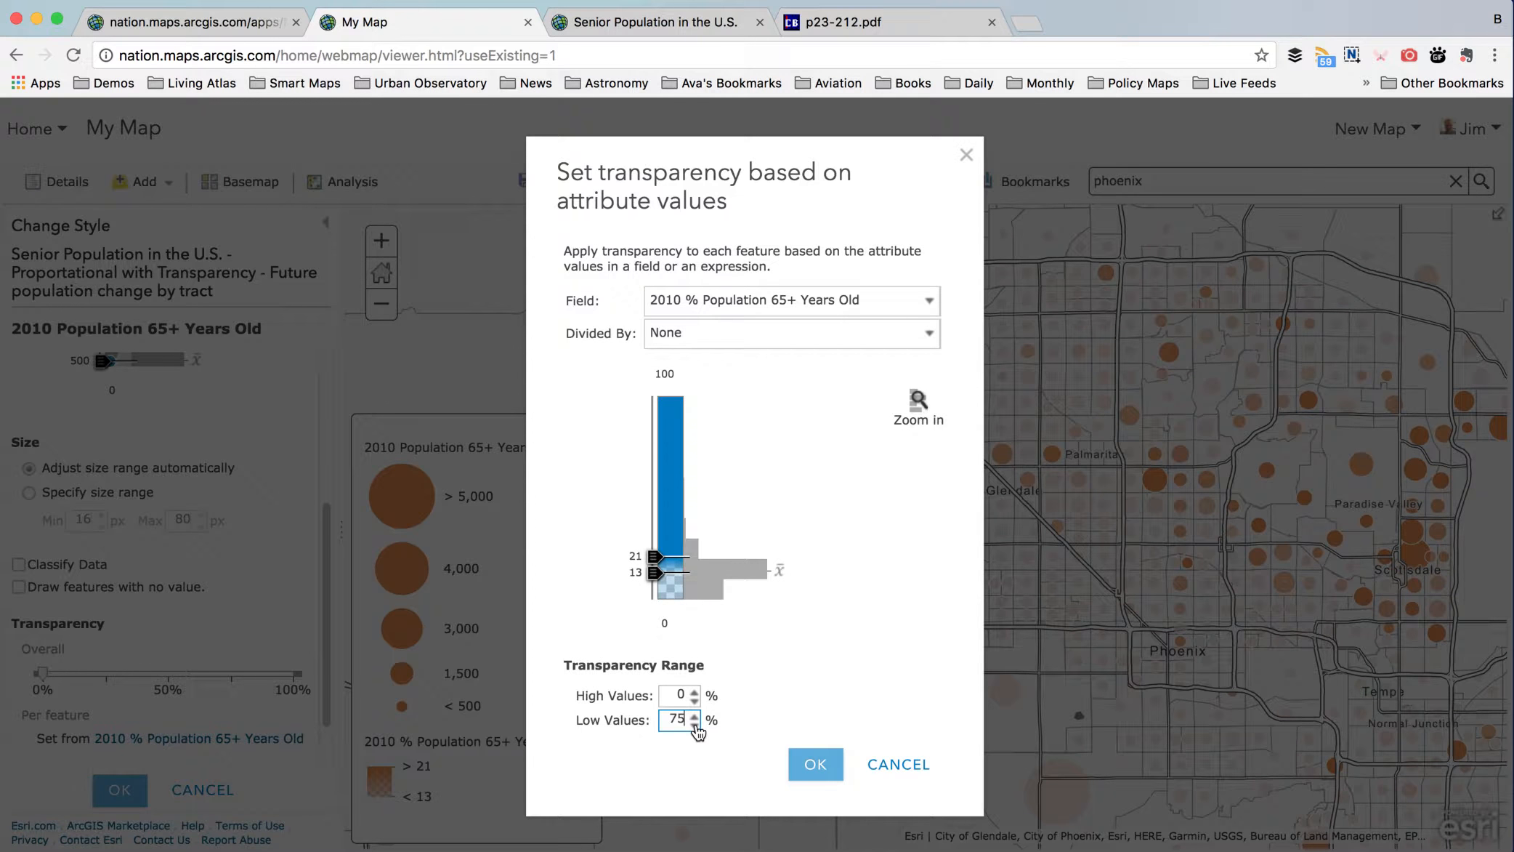
click(809, 764)
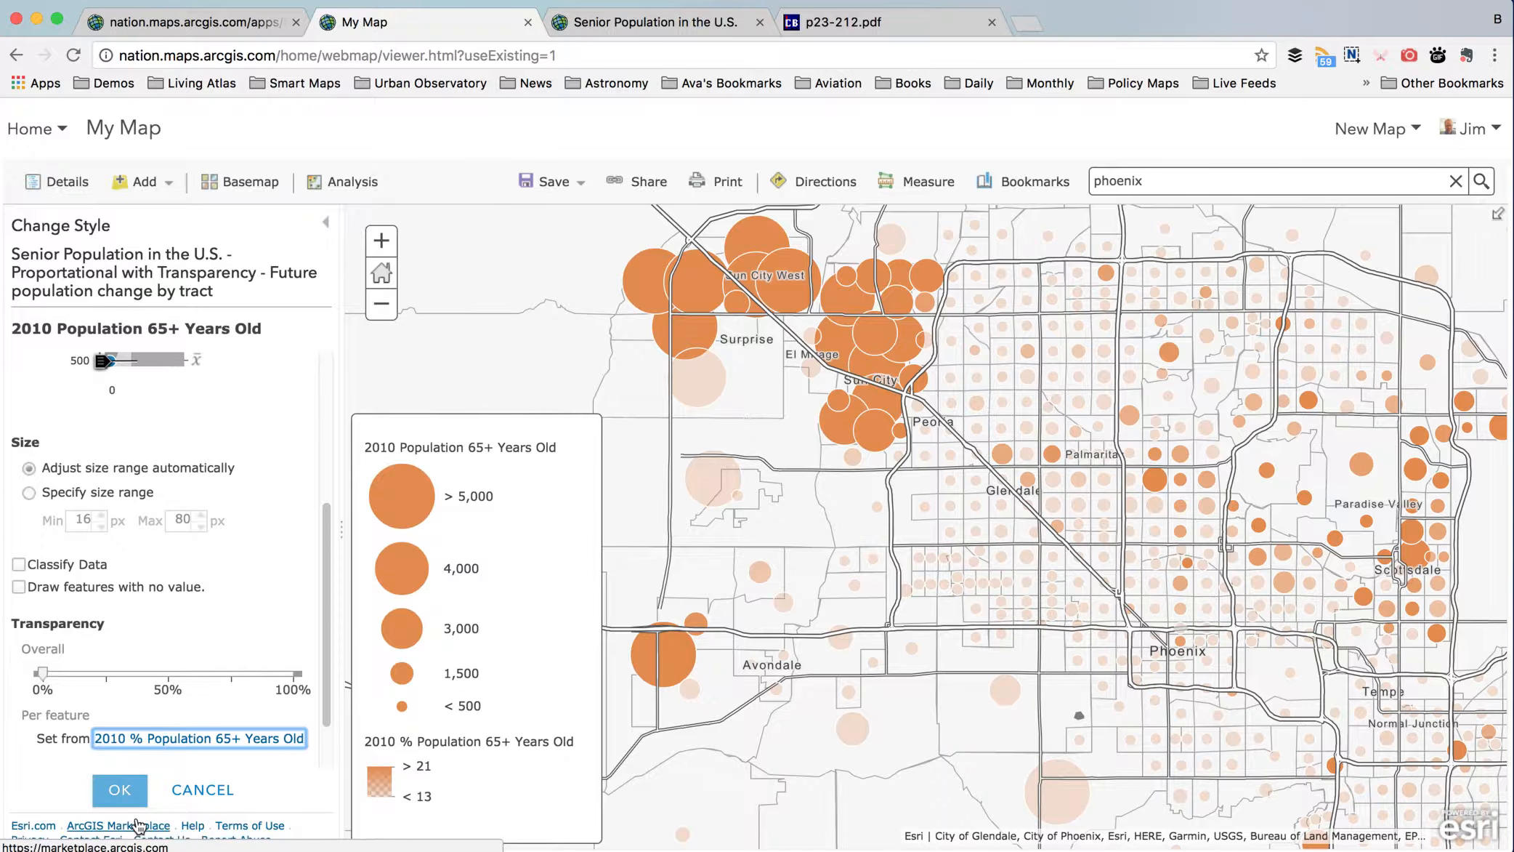
- Change the fill color of the layer's circle symbols to blue #0070FF
drag(328, 567, 320, 367)
click(299, 435)
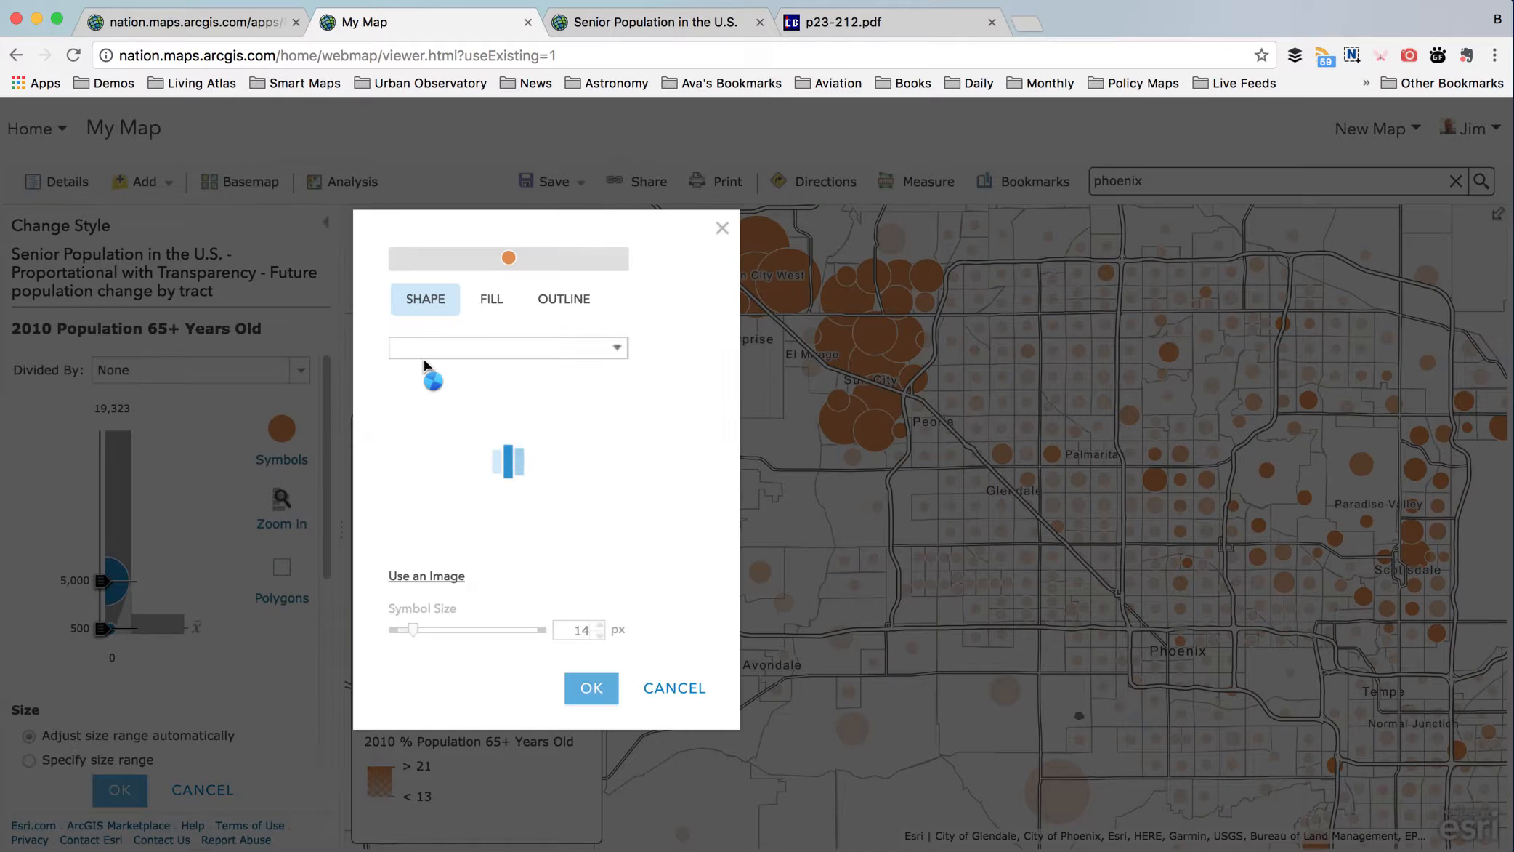
click(493, 298)
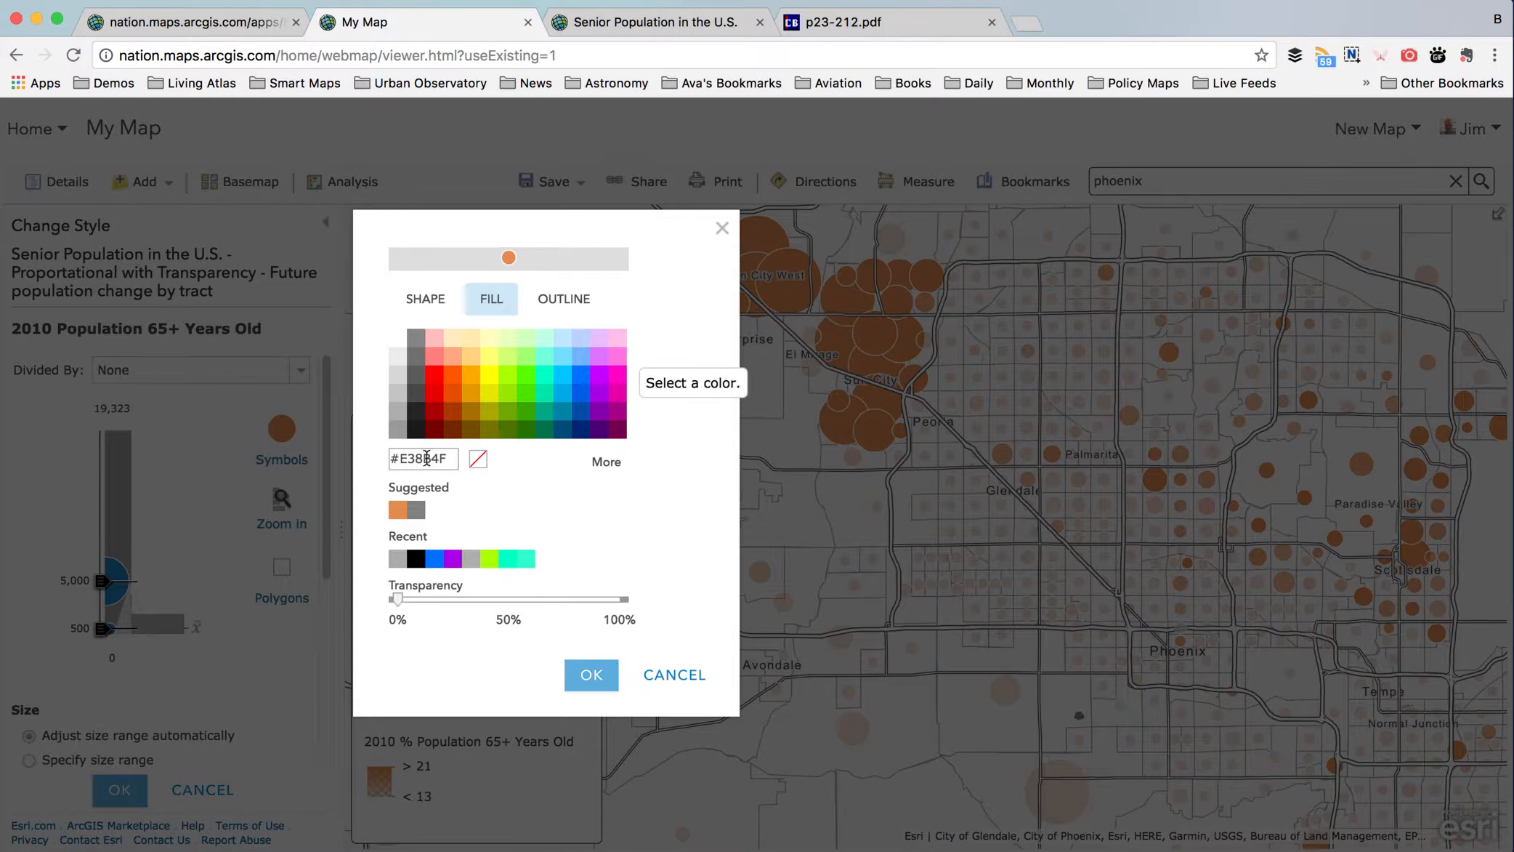
click(419, 459)
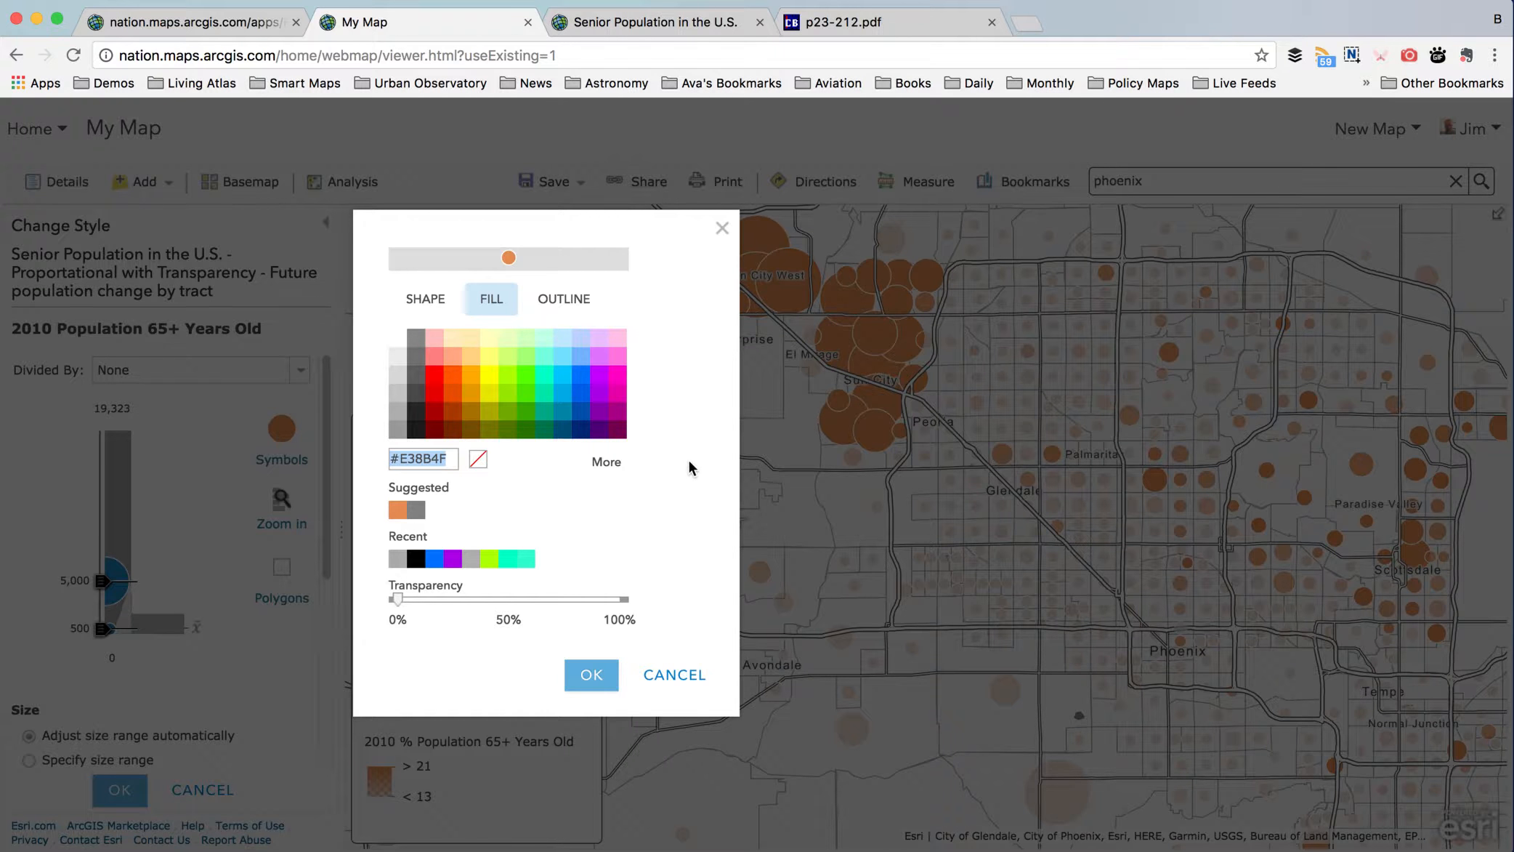
click(580, 377)
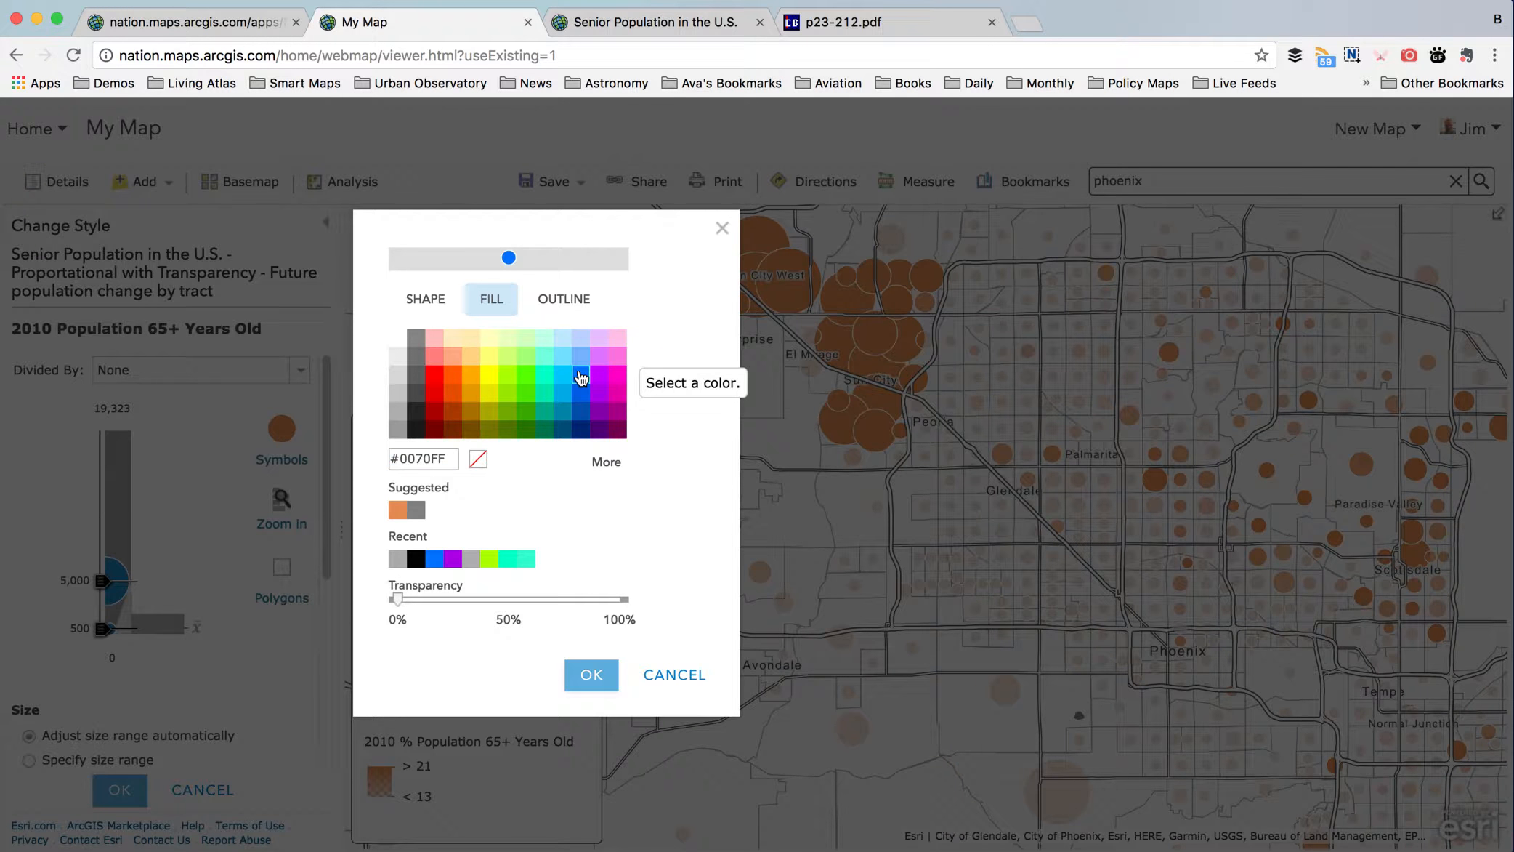
- Give the circle symbols a light blue #73B2FF outline with about 65% transparency
click(553, 303)
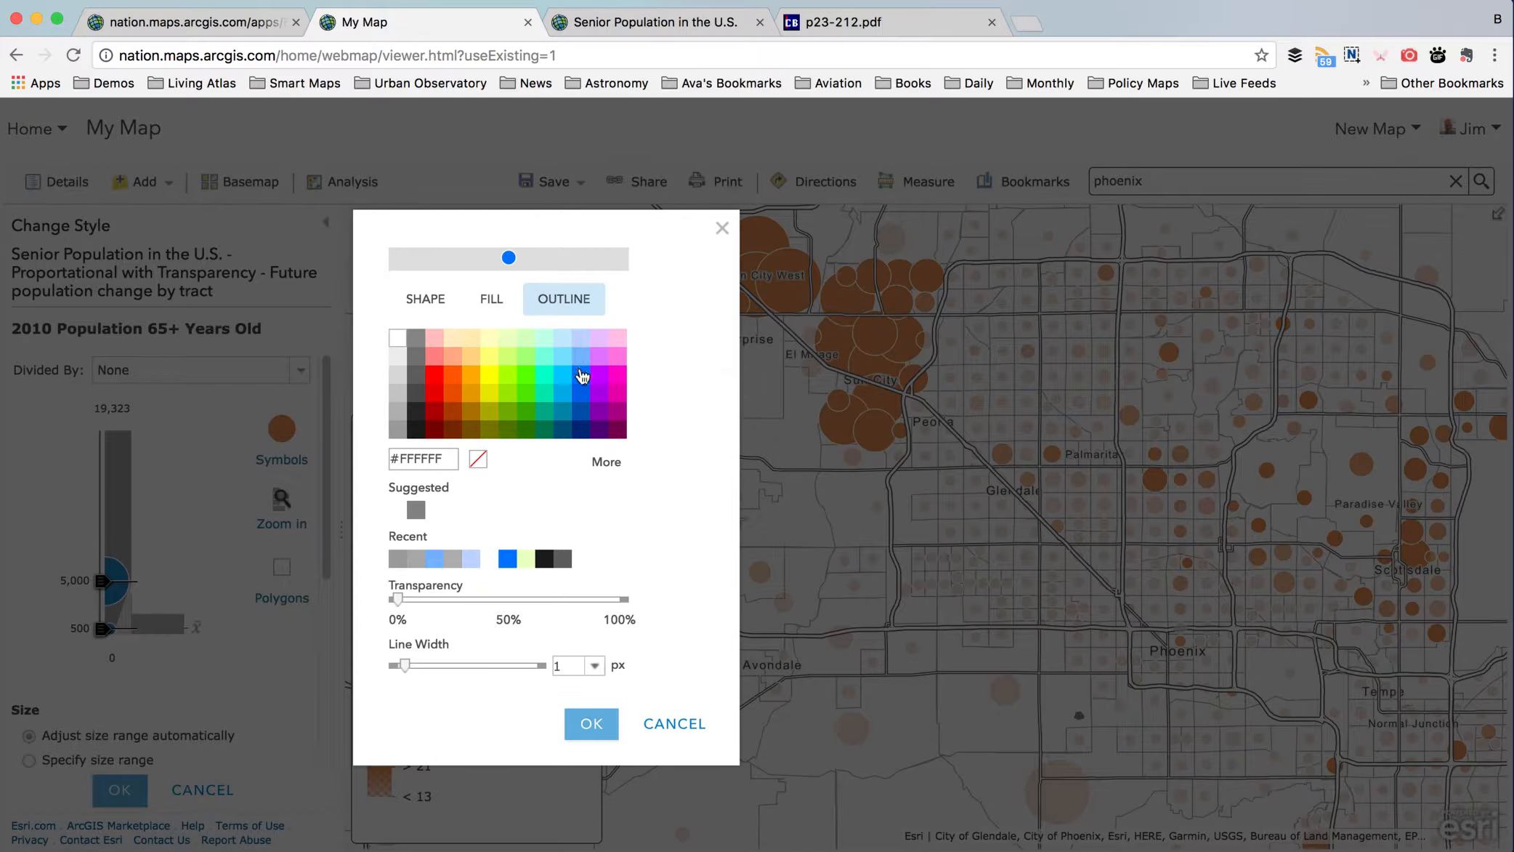
click(584, 353)
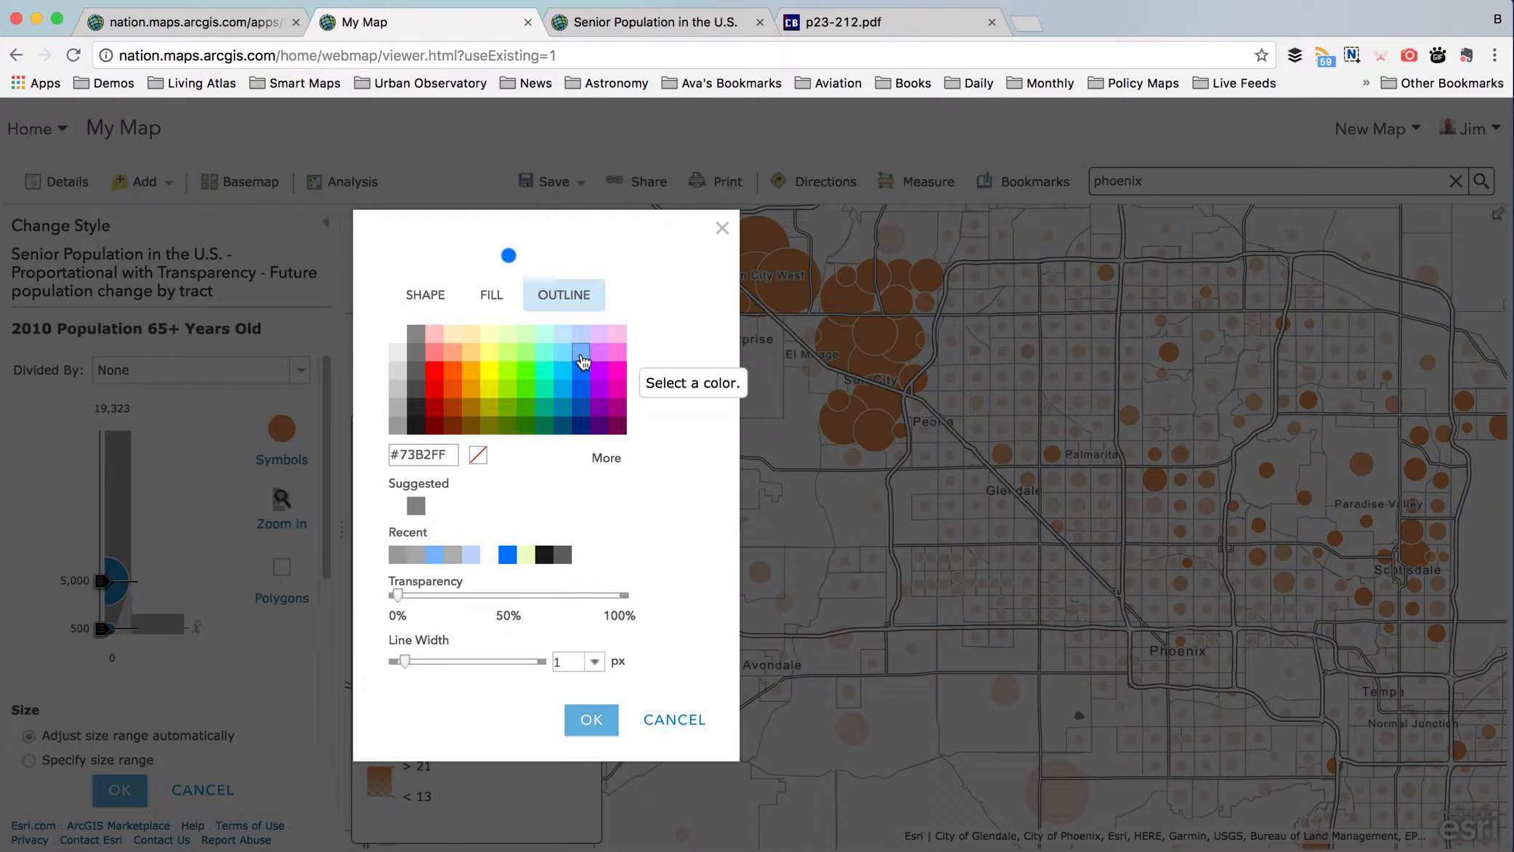
click(506, 595)
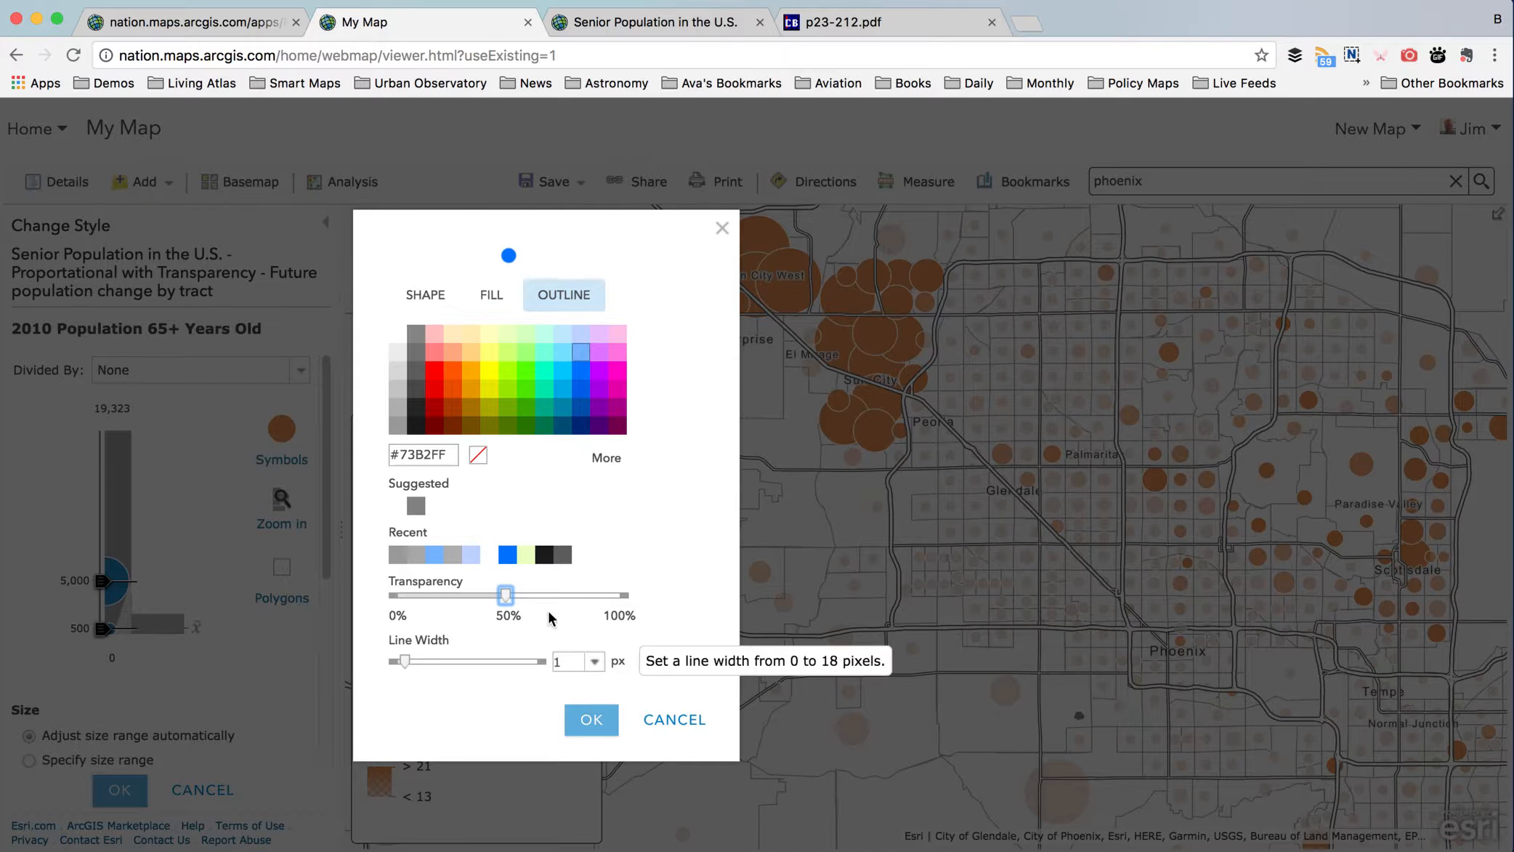
click(539, 595)
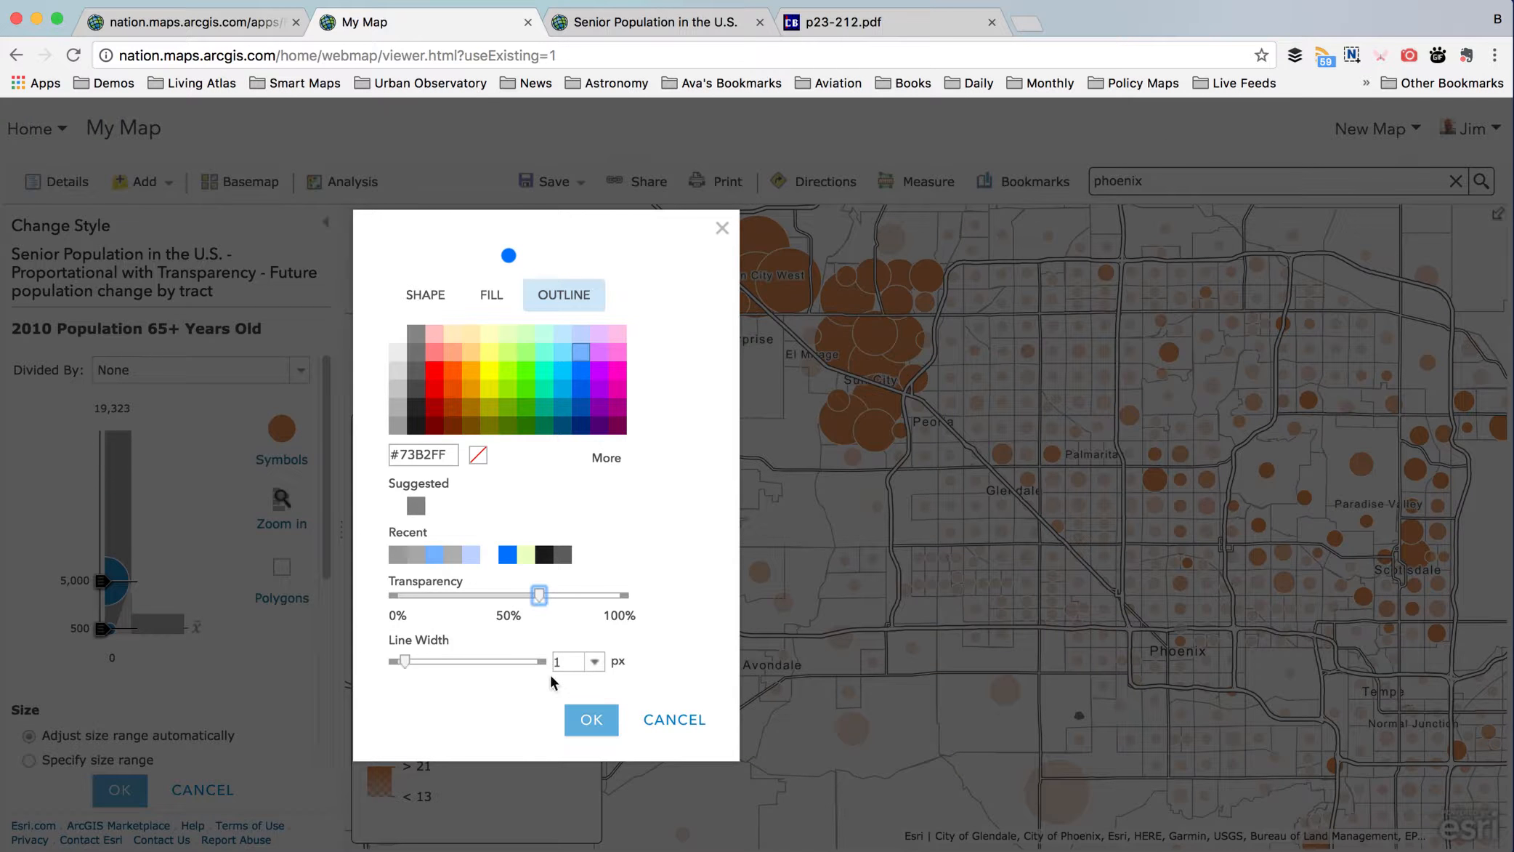
click(590, 719)
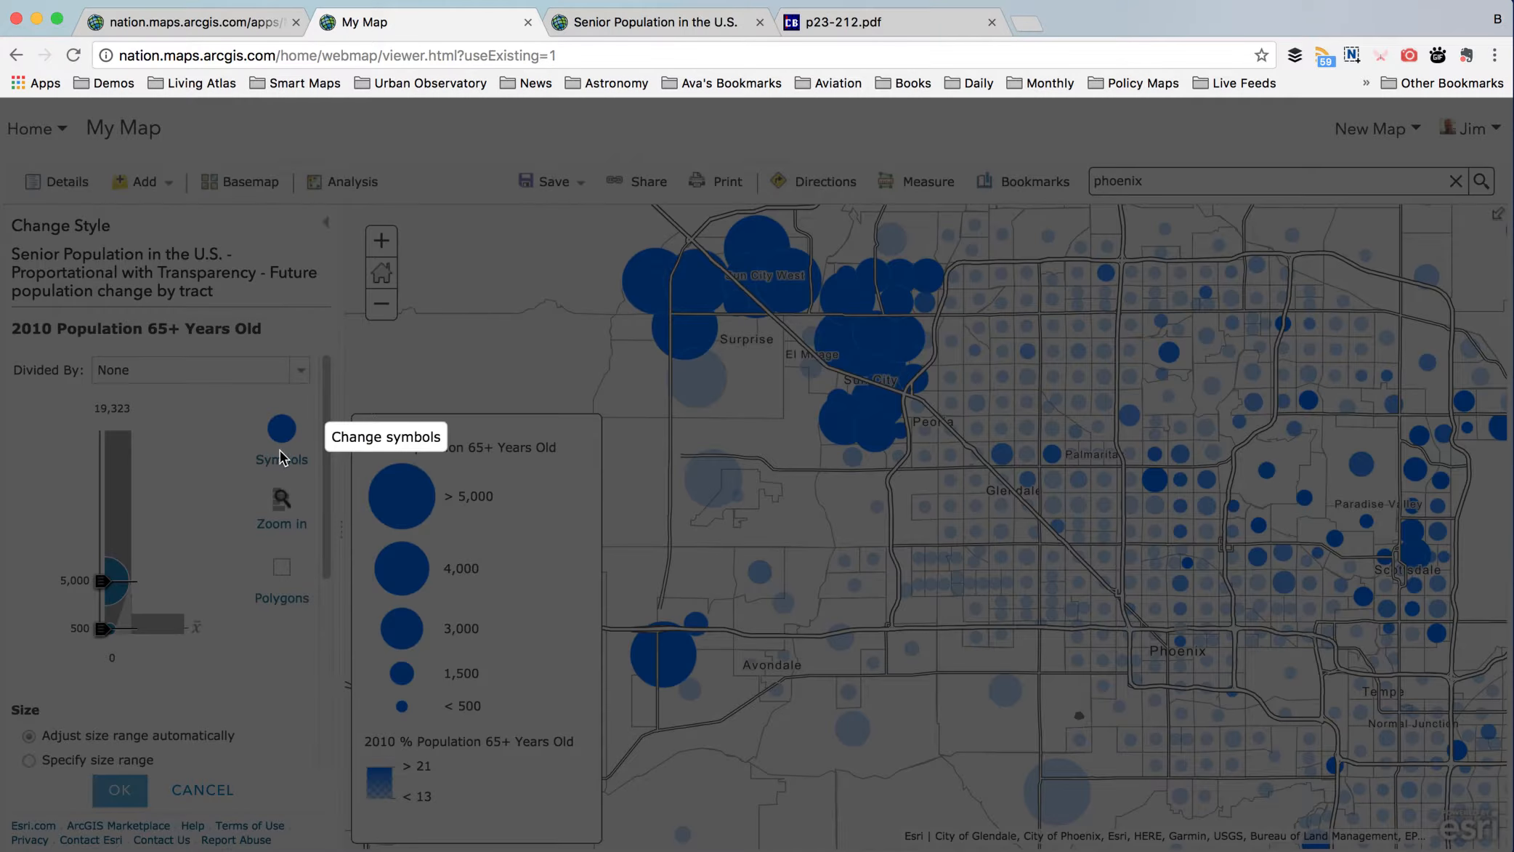
- Set the circle outline's transparency to about 50% and finish styling the layer
click(279, 449)
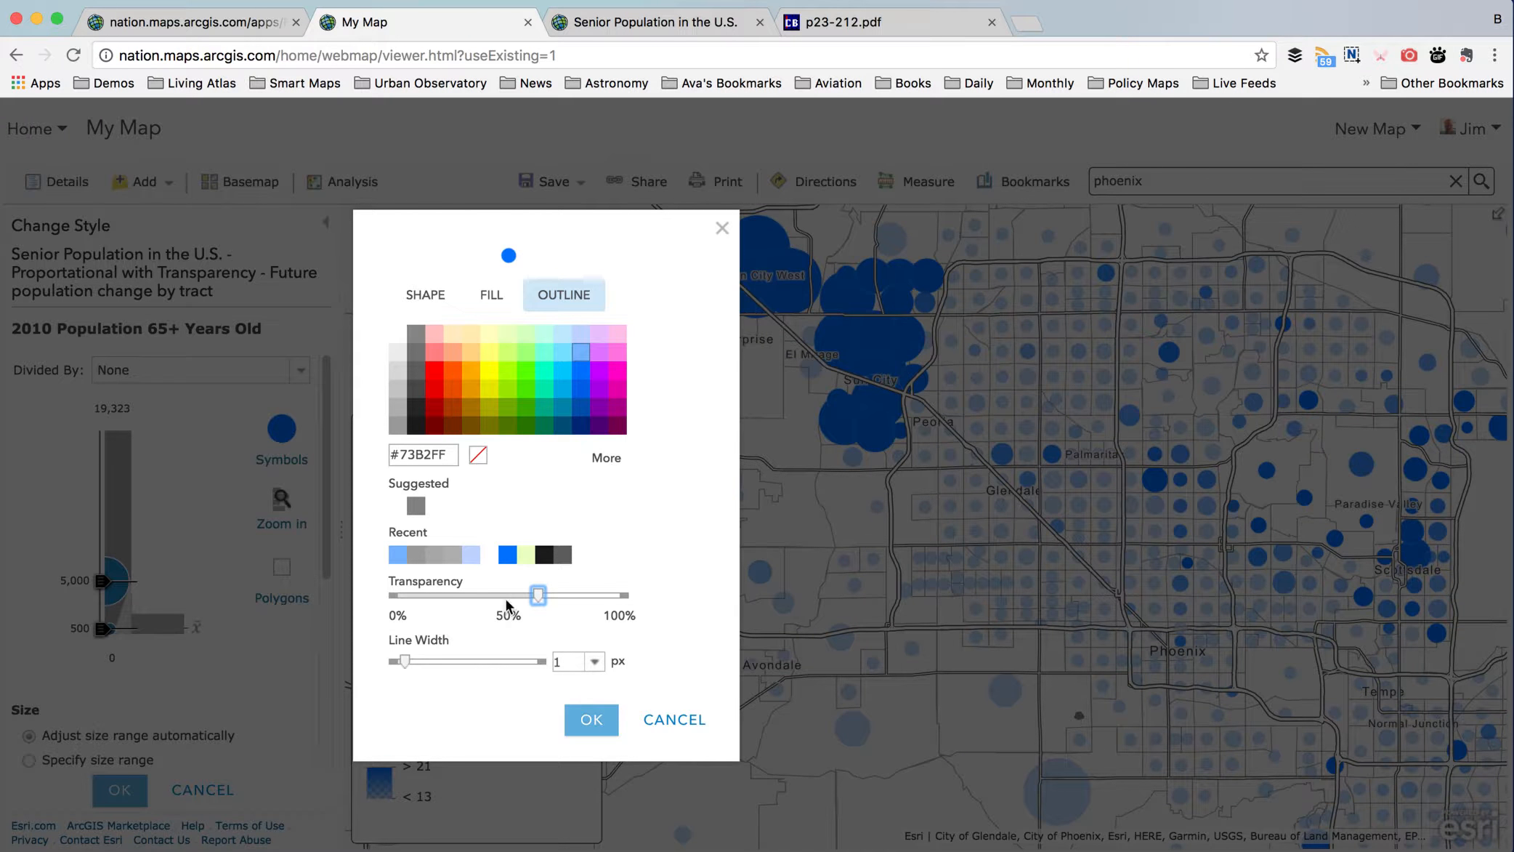
drag(506, 603, 501, 600)
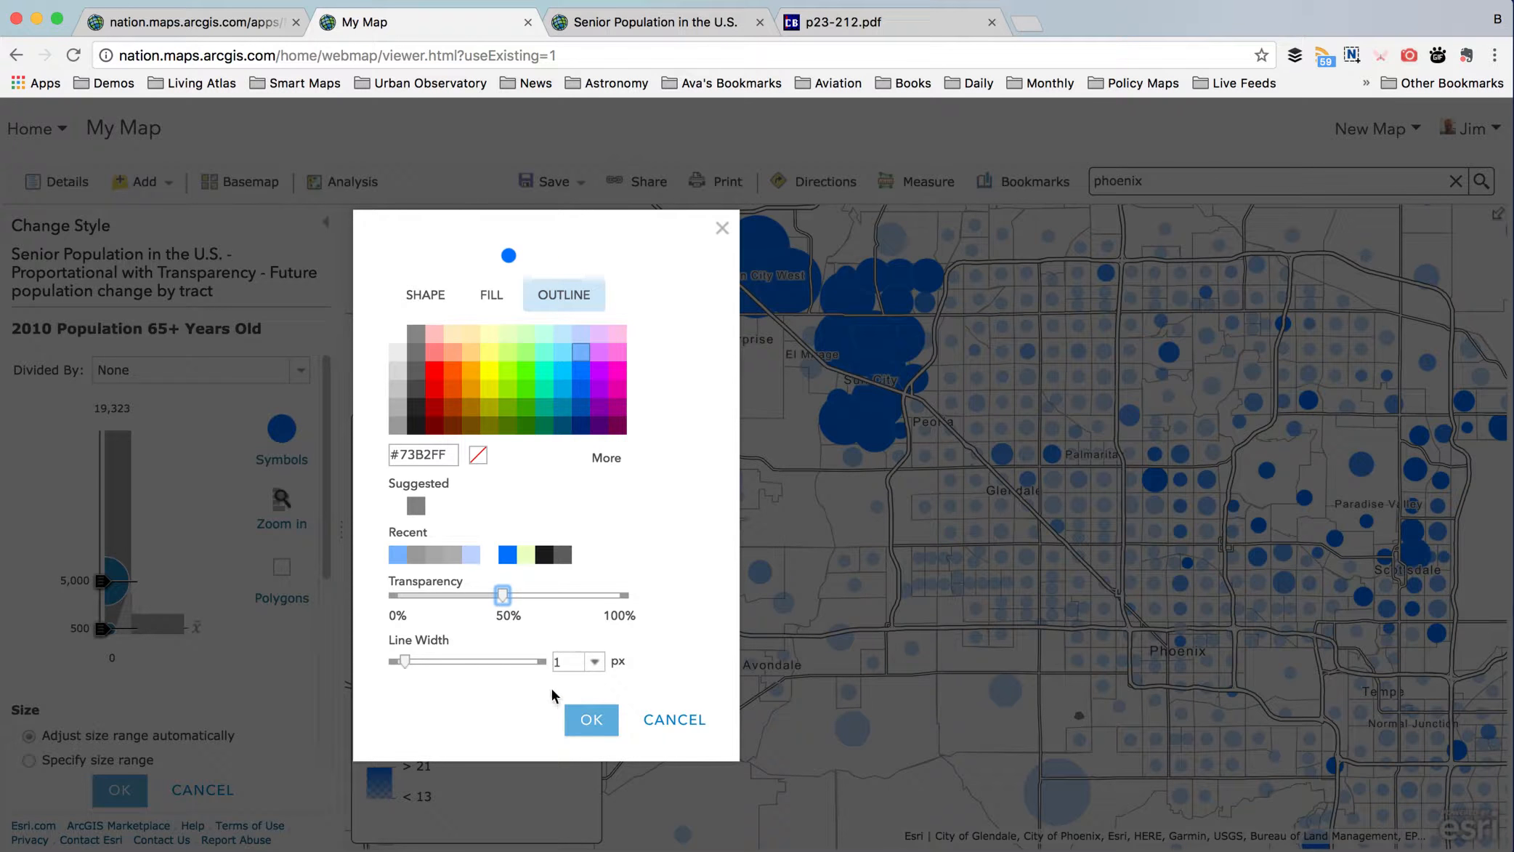
click(590, 718)
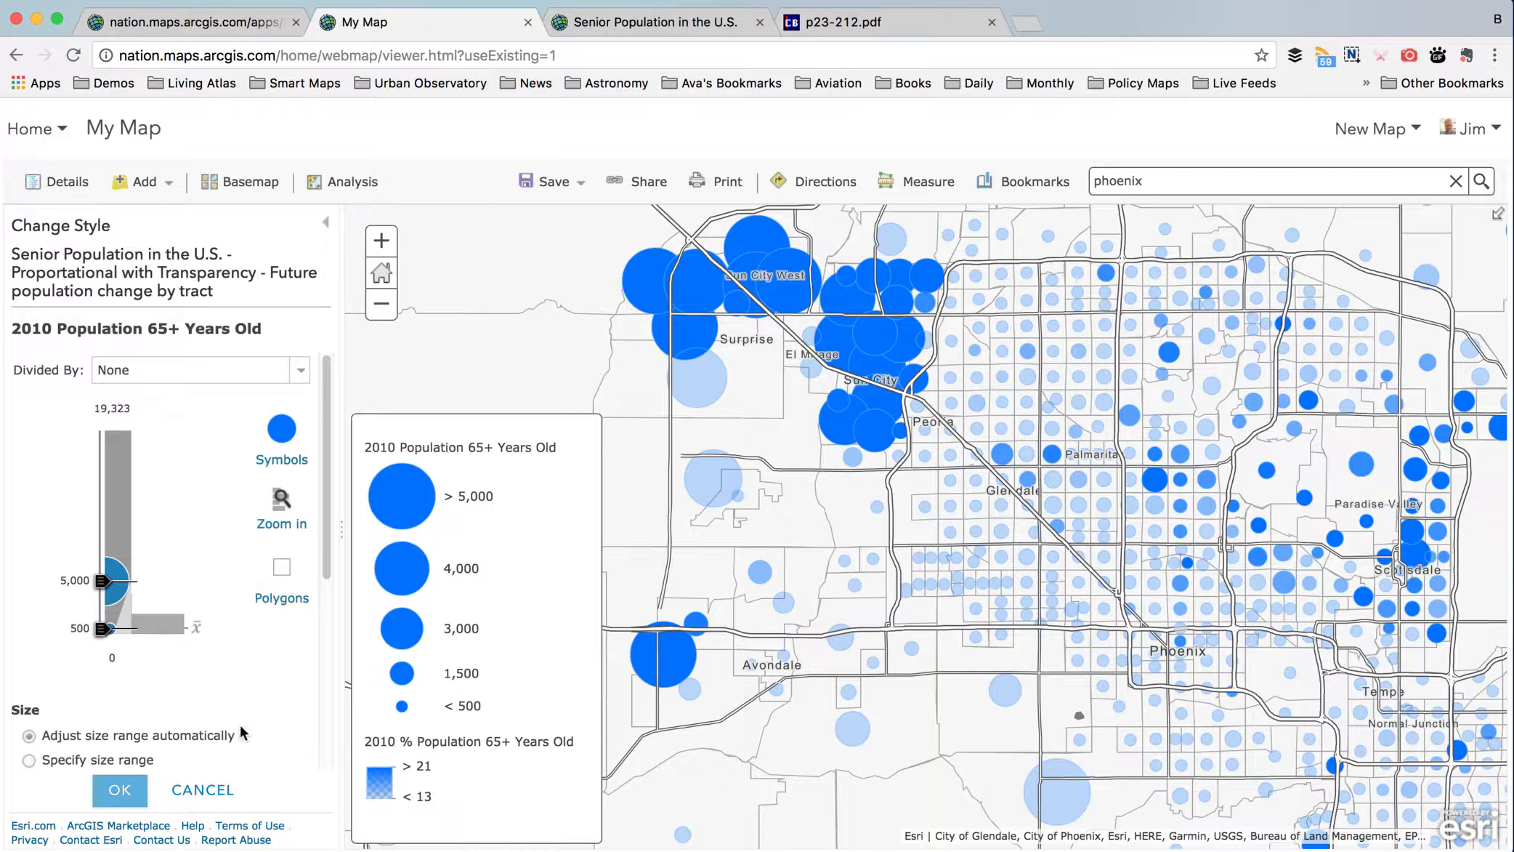
click(134, 787)
click(129, 786)
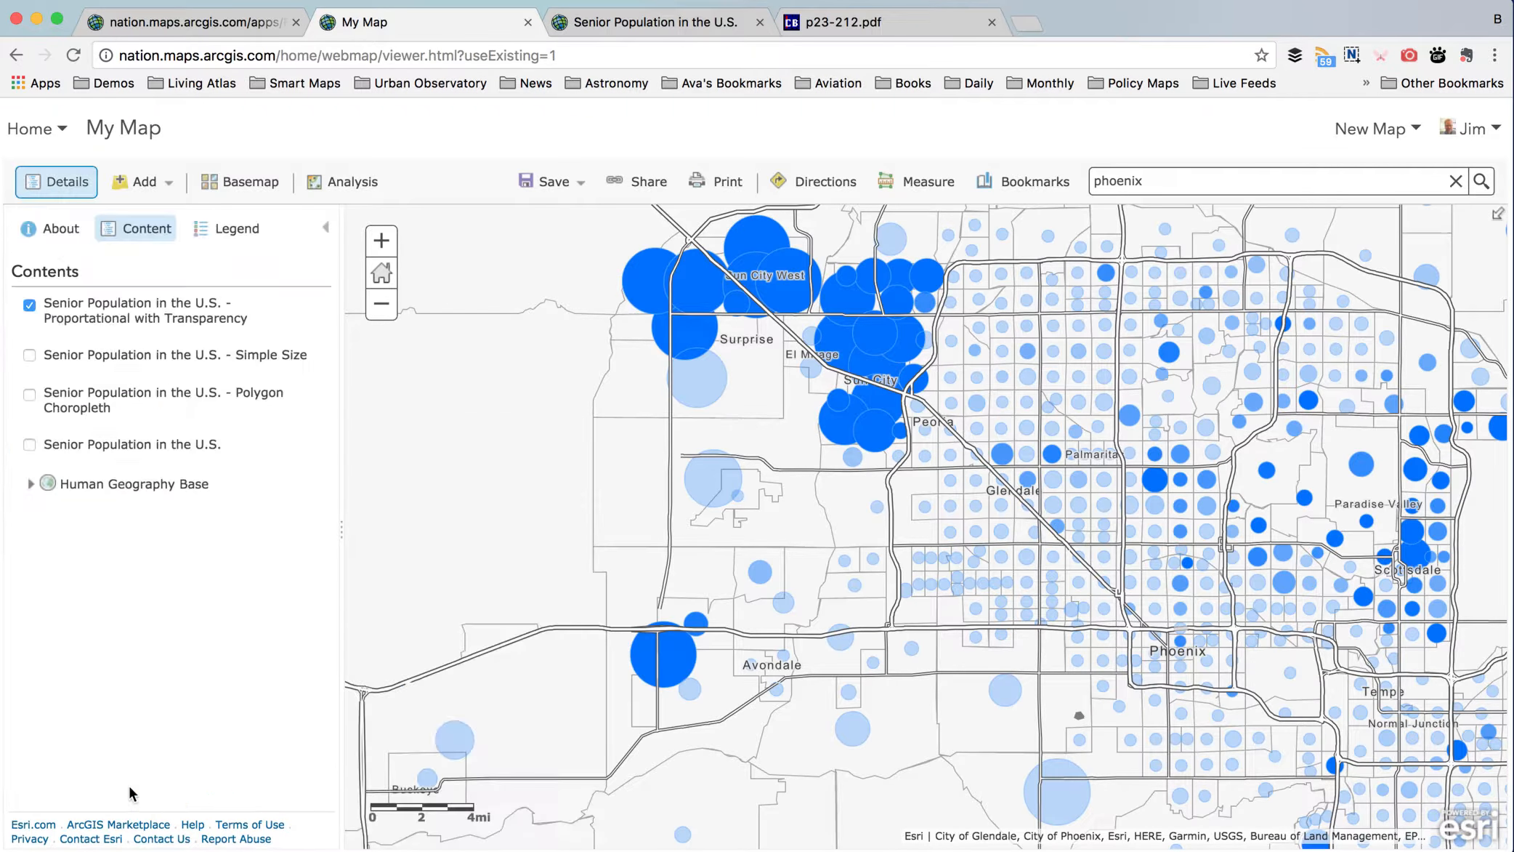
- Start saving the web map with the title "Seniors in the USA"
mouse_move(266, 292)
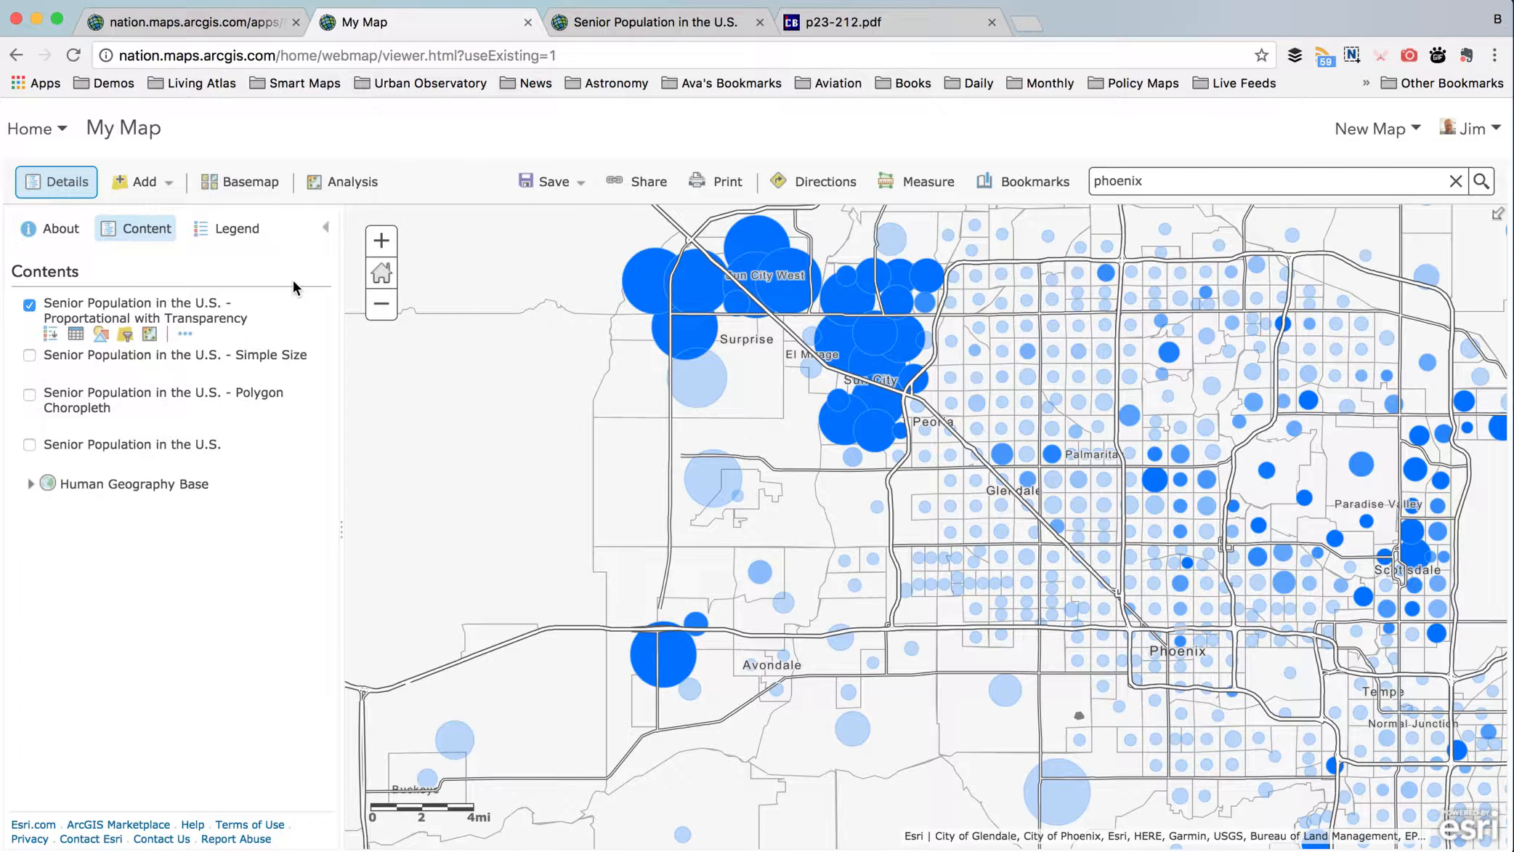
click(551, 183)
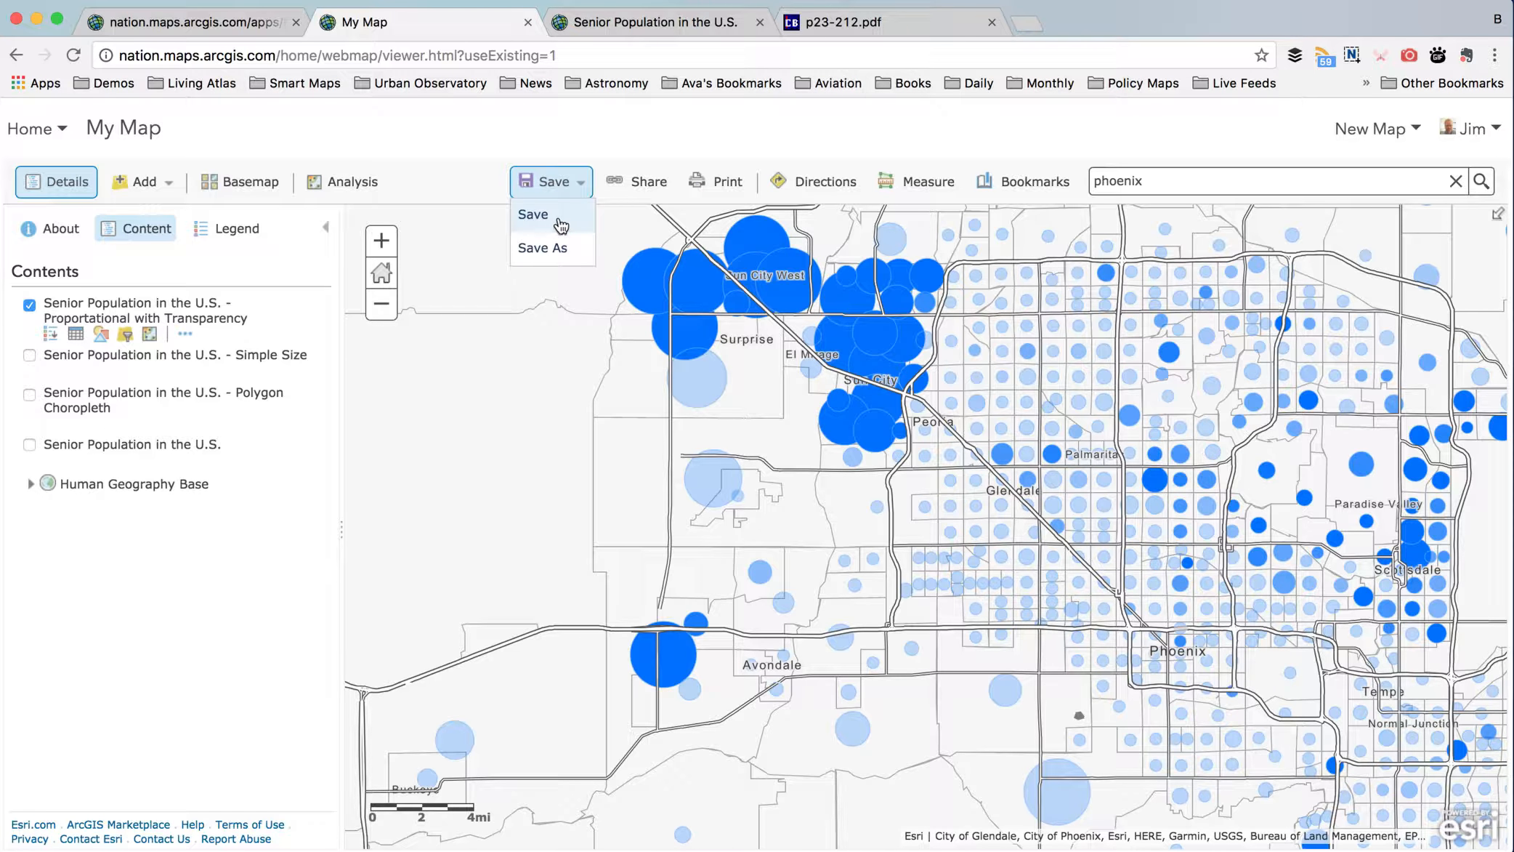
click(558, 219)
click(666, 430)
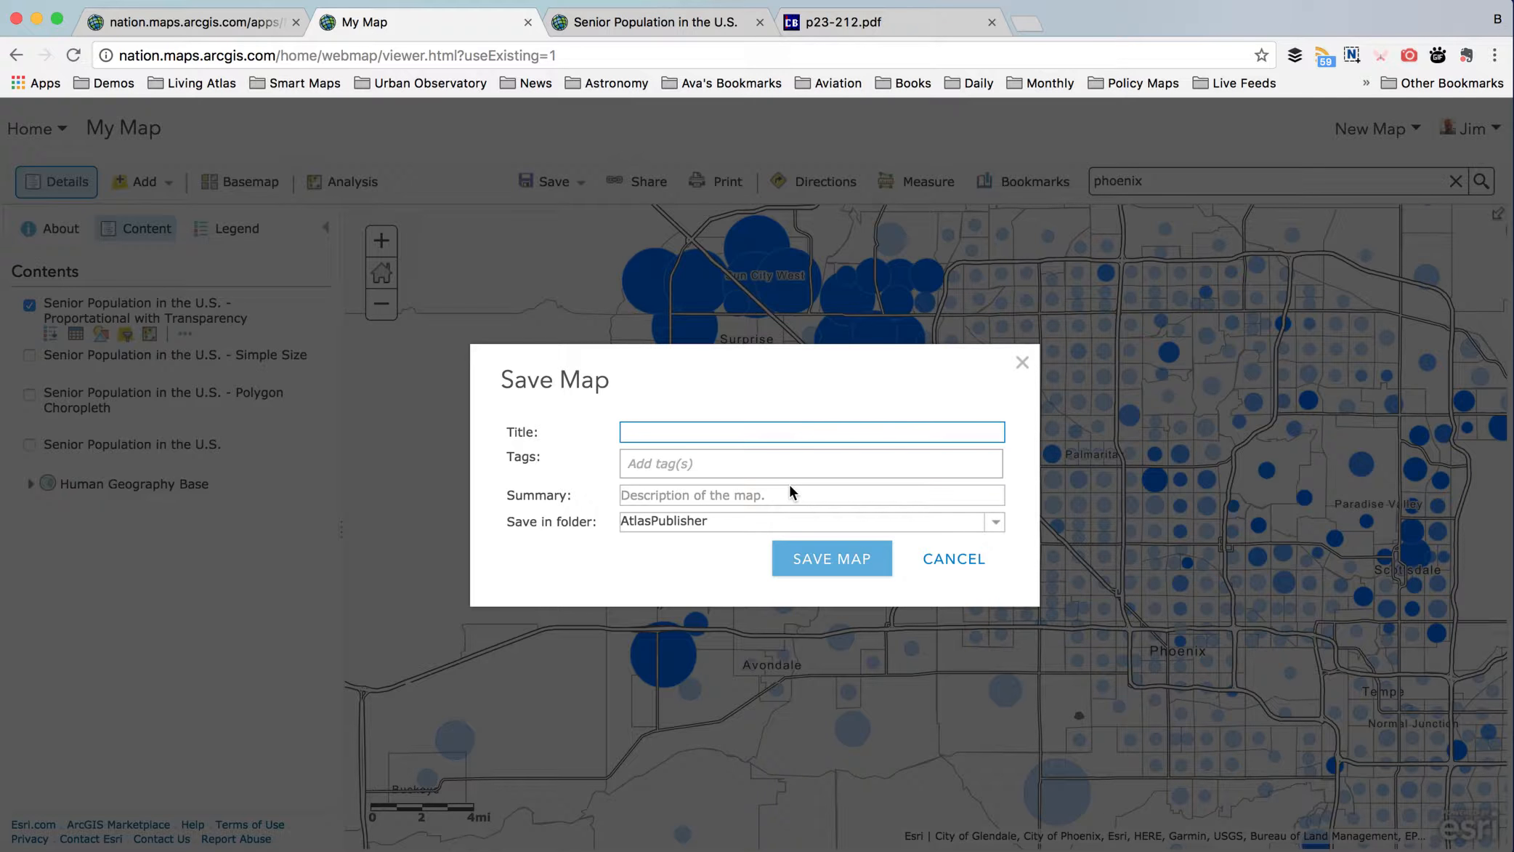
text(Senior s in the USA)
key(Tab)
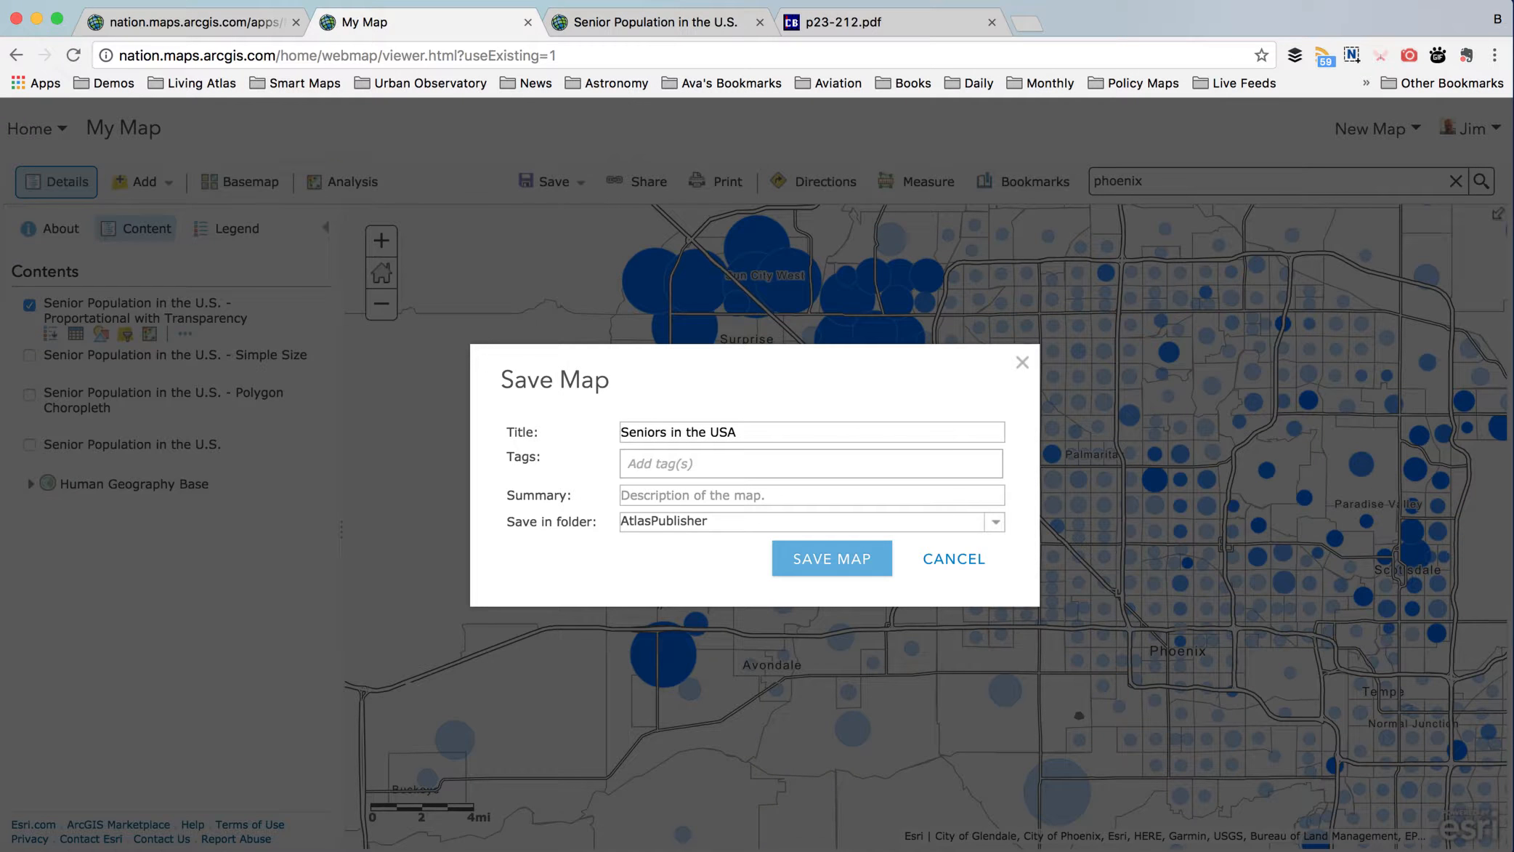
- Add the tags demographic, population, Census and 2010 to the map being saved
text(demo)
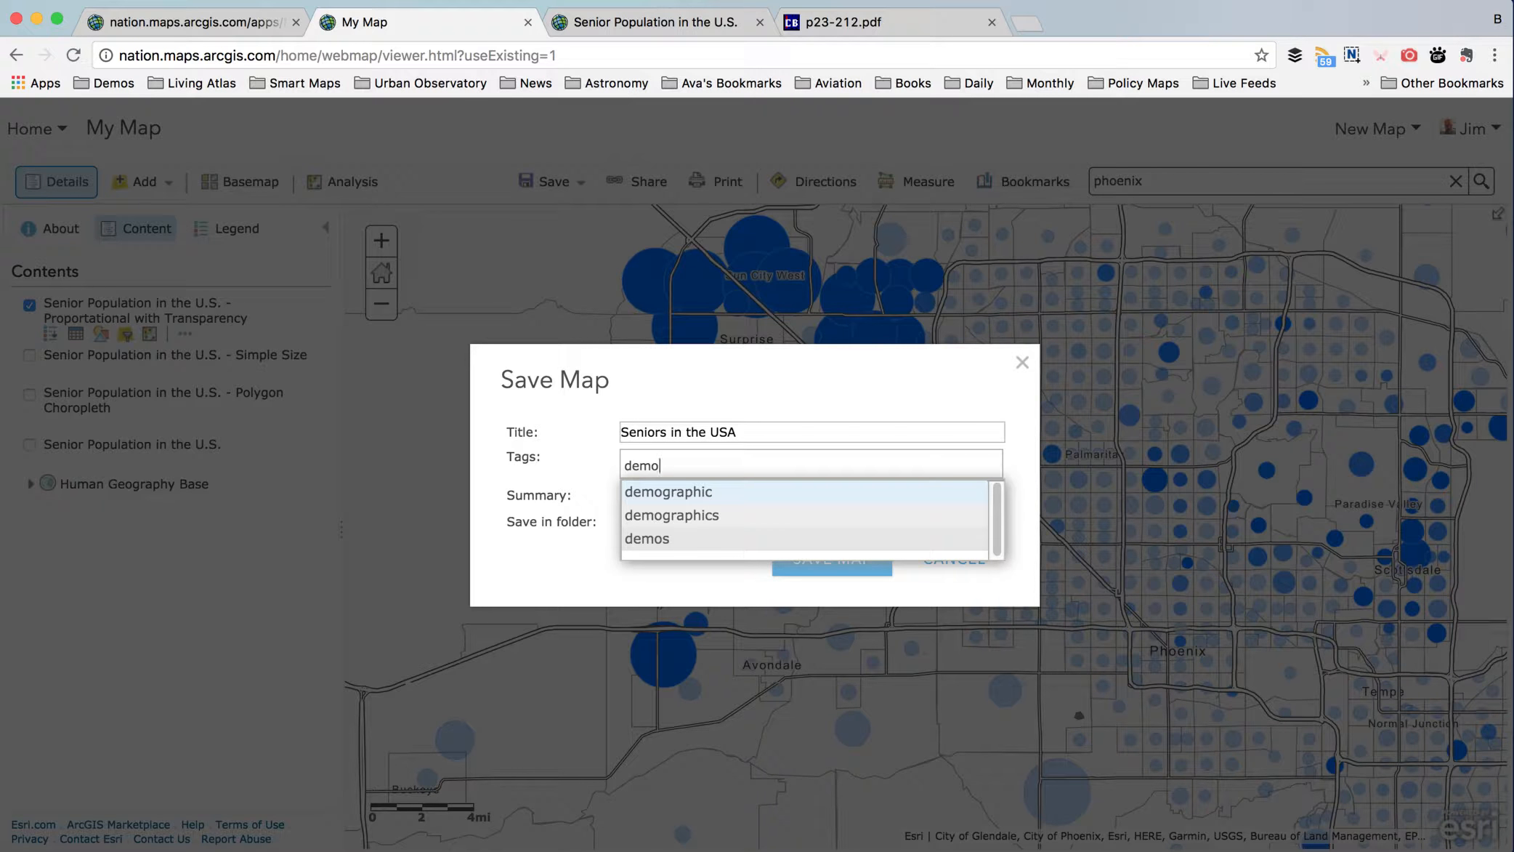
click(772, 494)
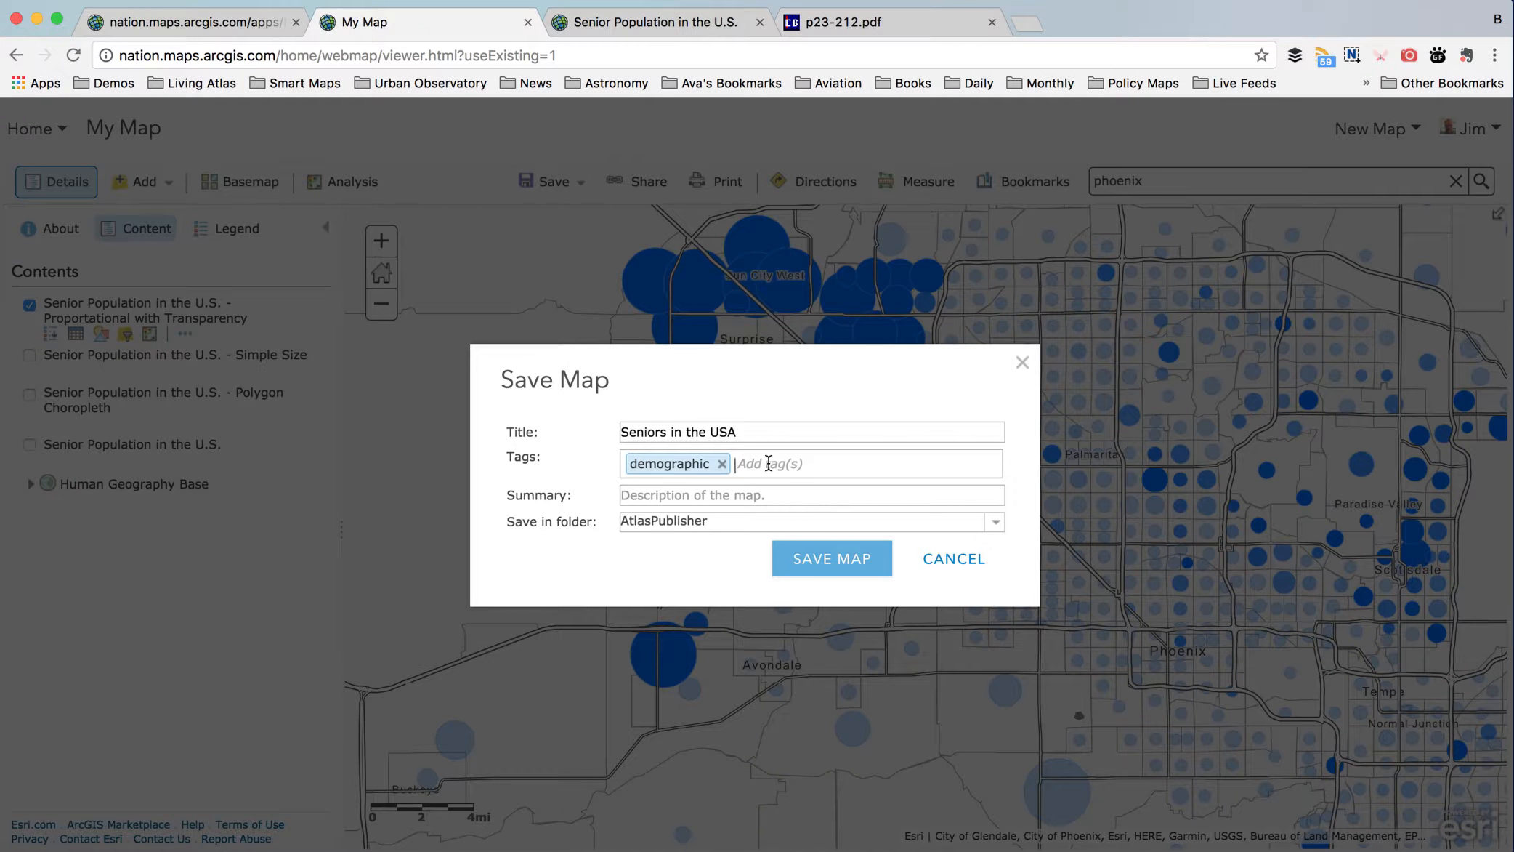
text(population)
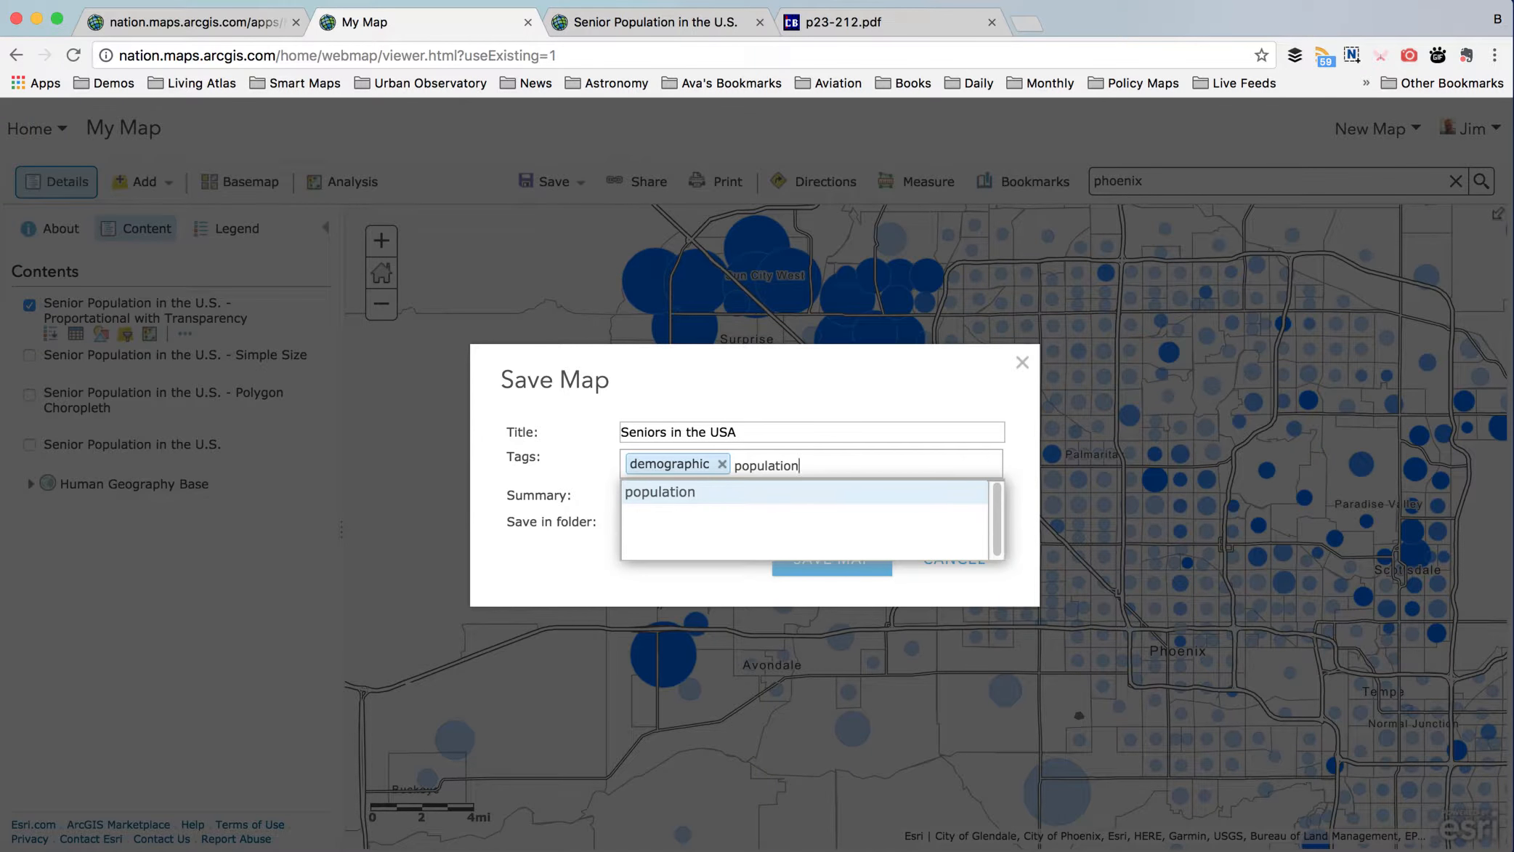
key(Return)
text(Census)
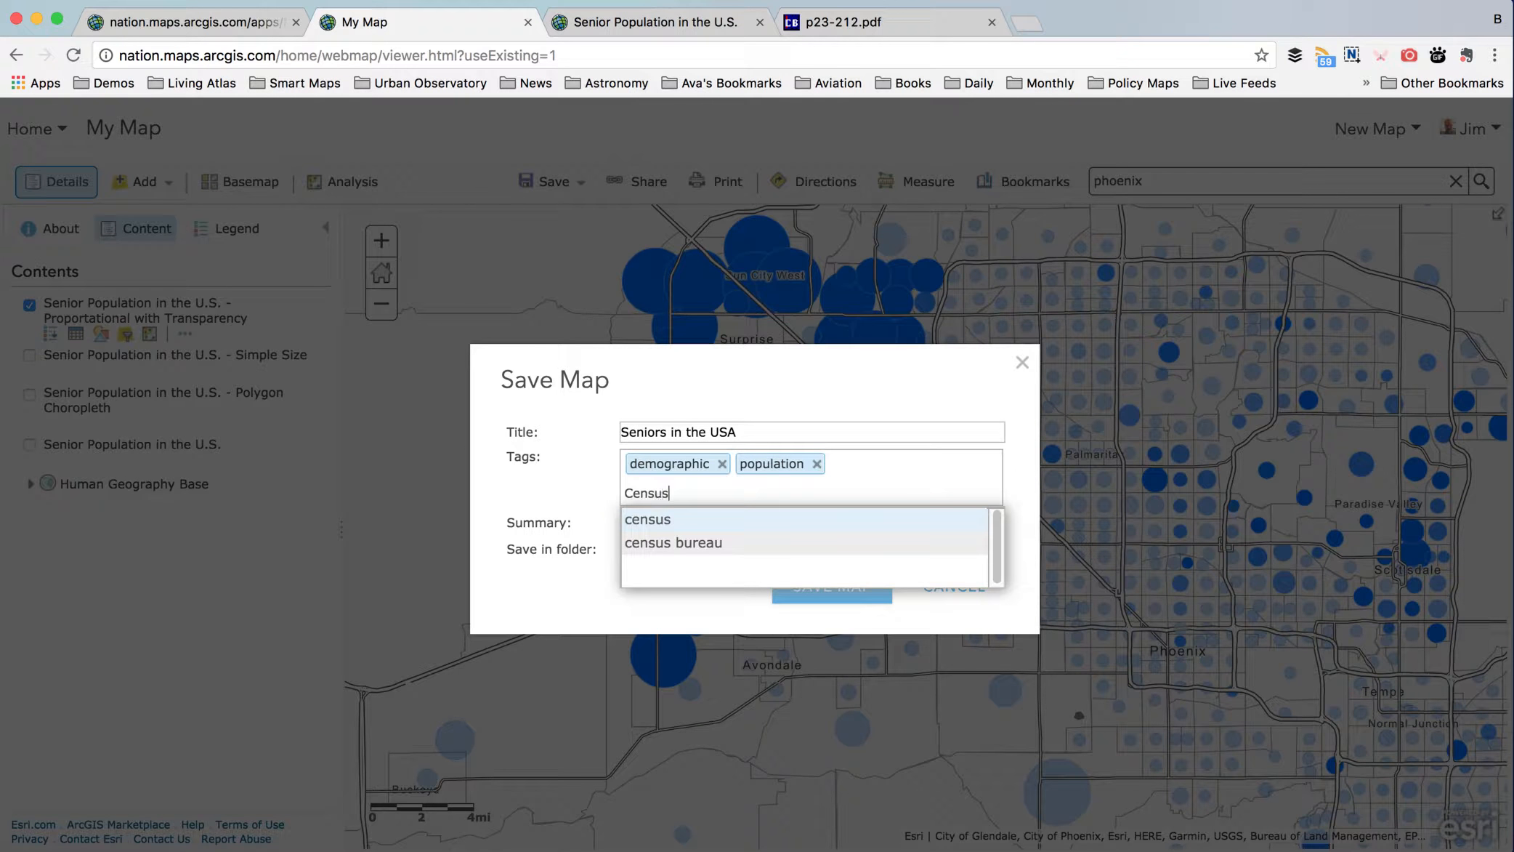
key(Return)
text(2010)
key(Return)
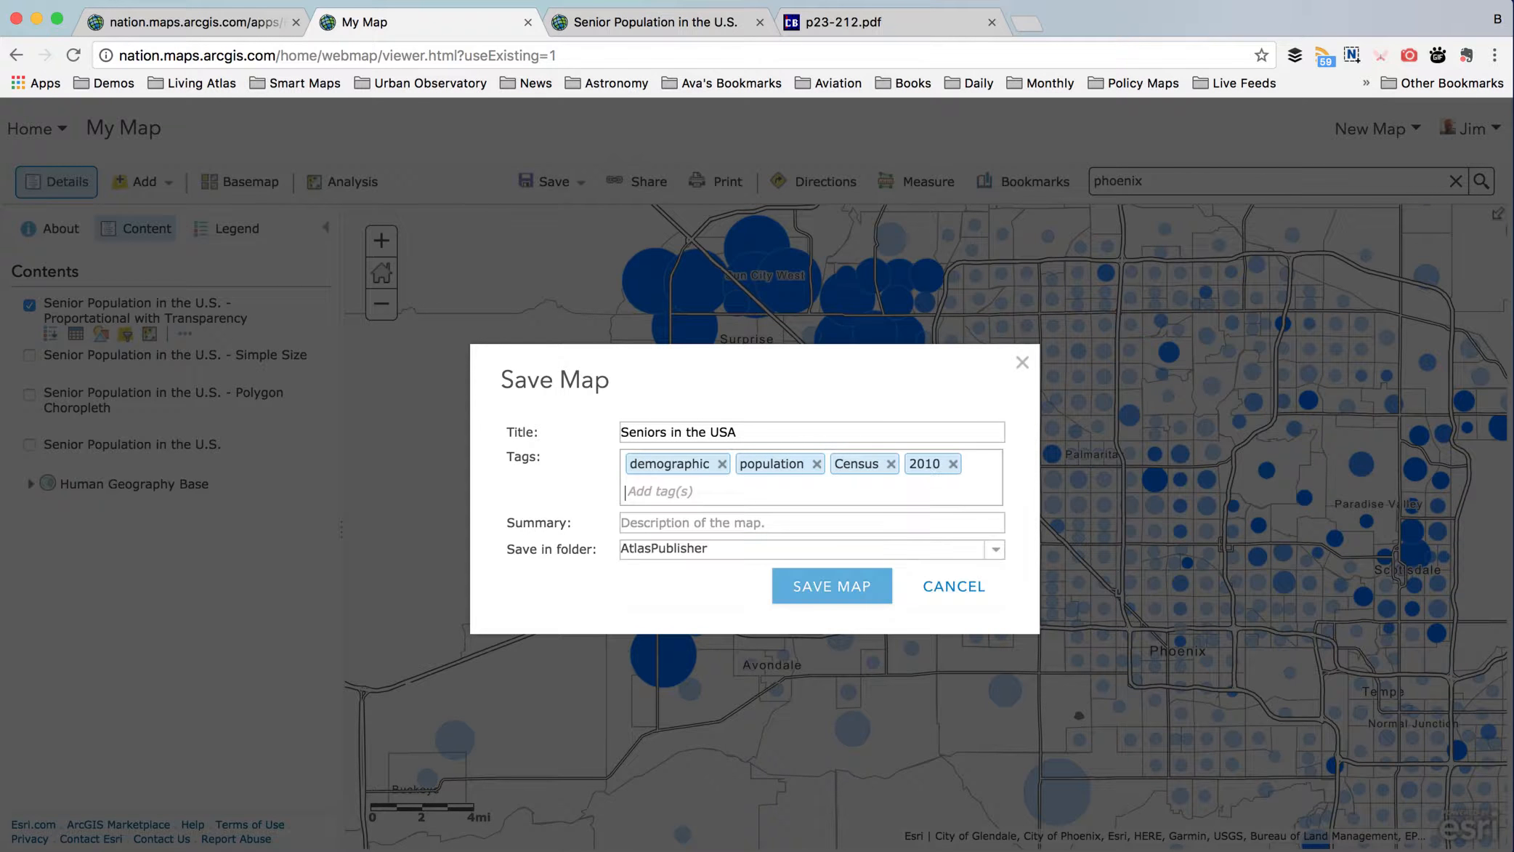
- Add the tags elderly and age to the map being saved
text(elderly)
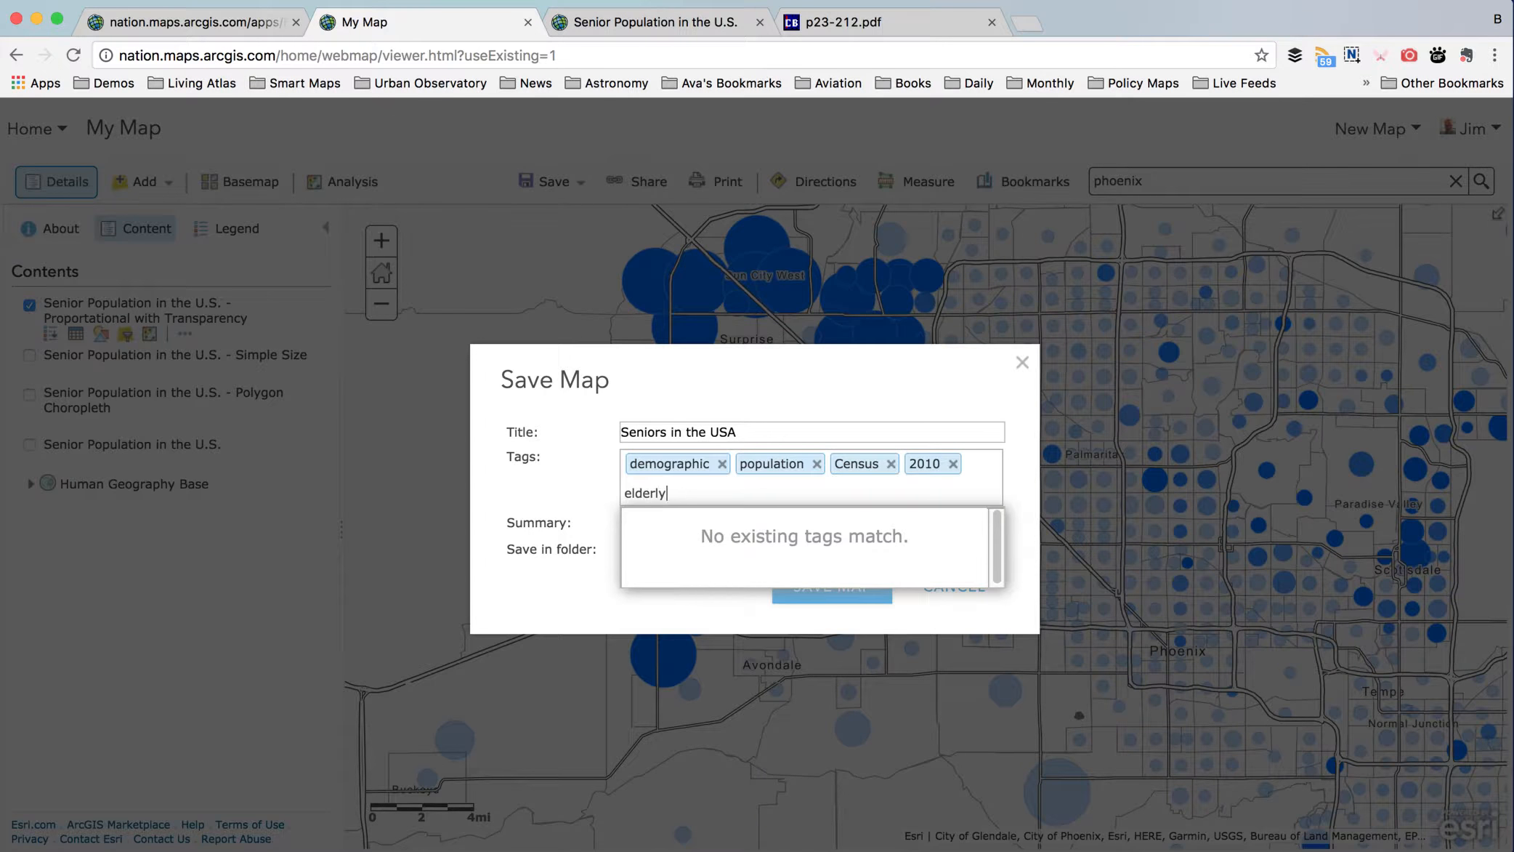
key(Return)
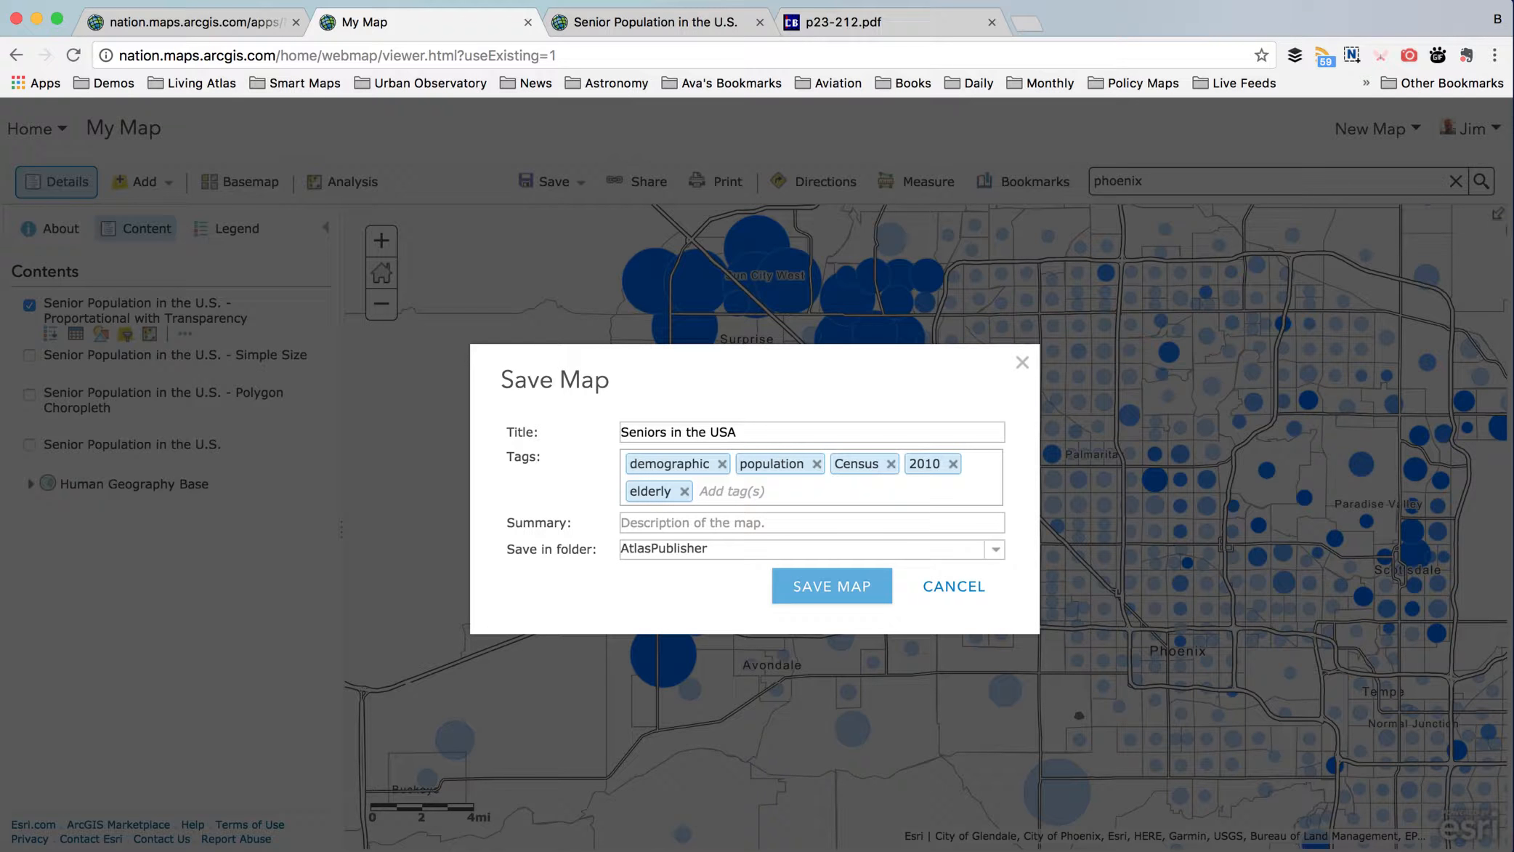
text(age)
key(Return)
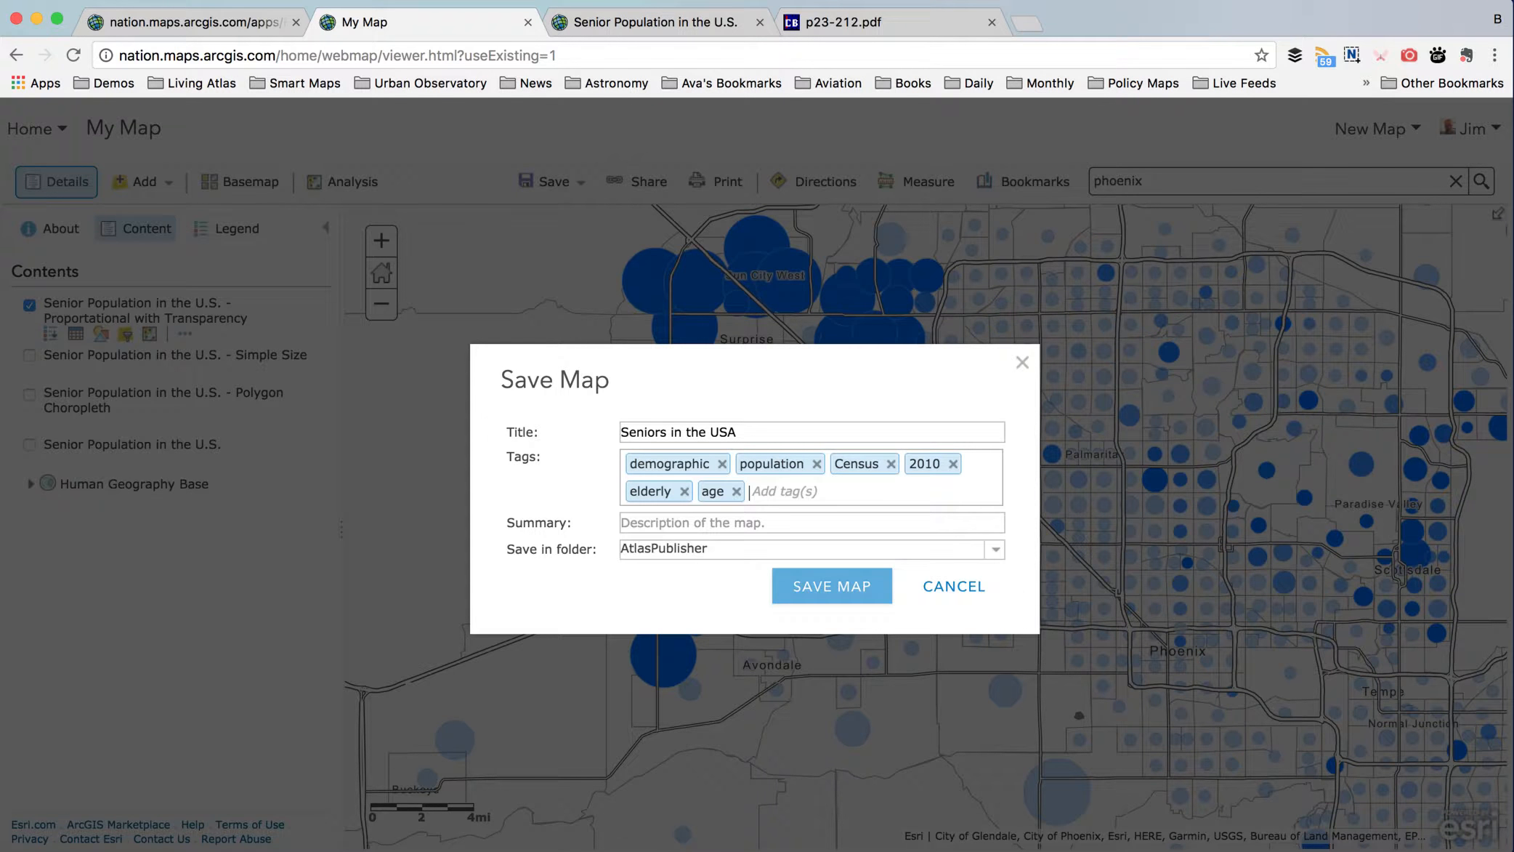
- Enter the summary "This map shows the concentration and count of seniors in the US according to the 2010 Census." and save the map
key(Tab)
text(This map)
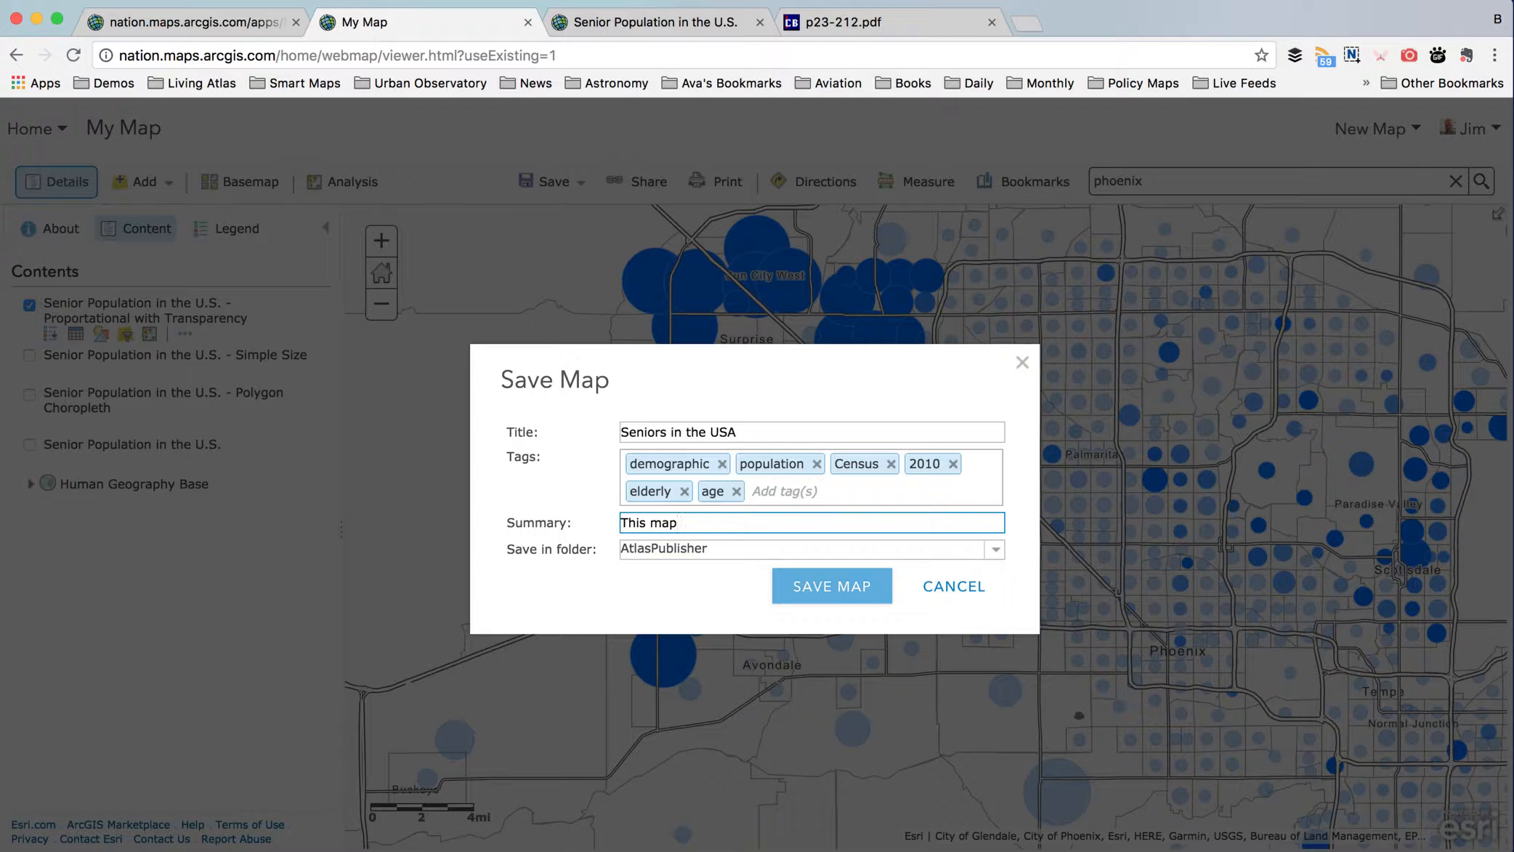
text(shows the concentration and count of )
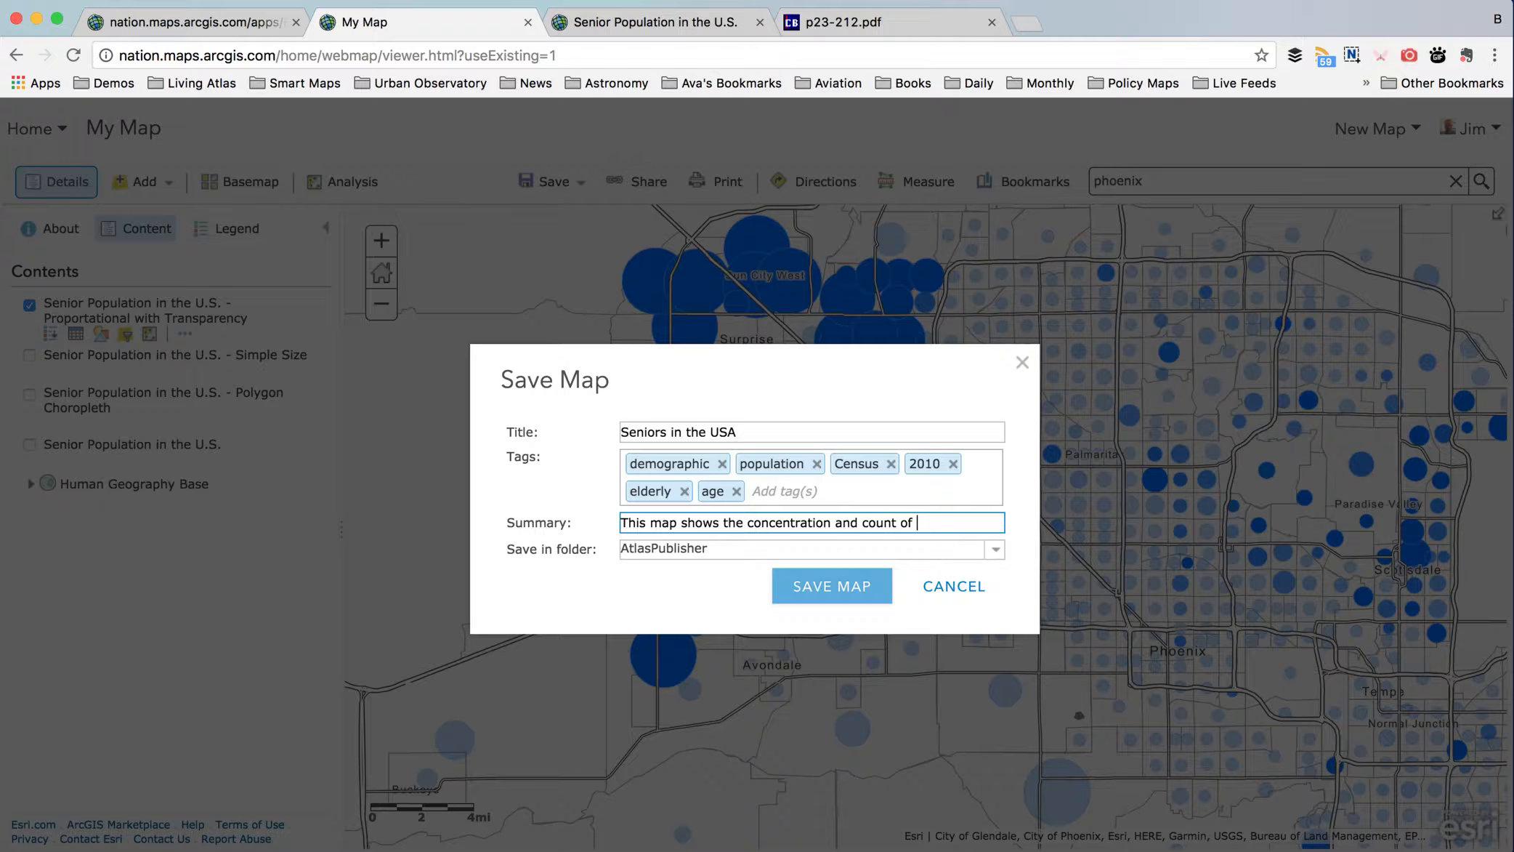
text(seniors in the US)
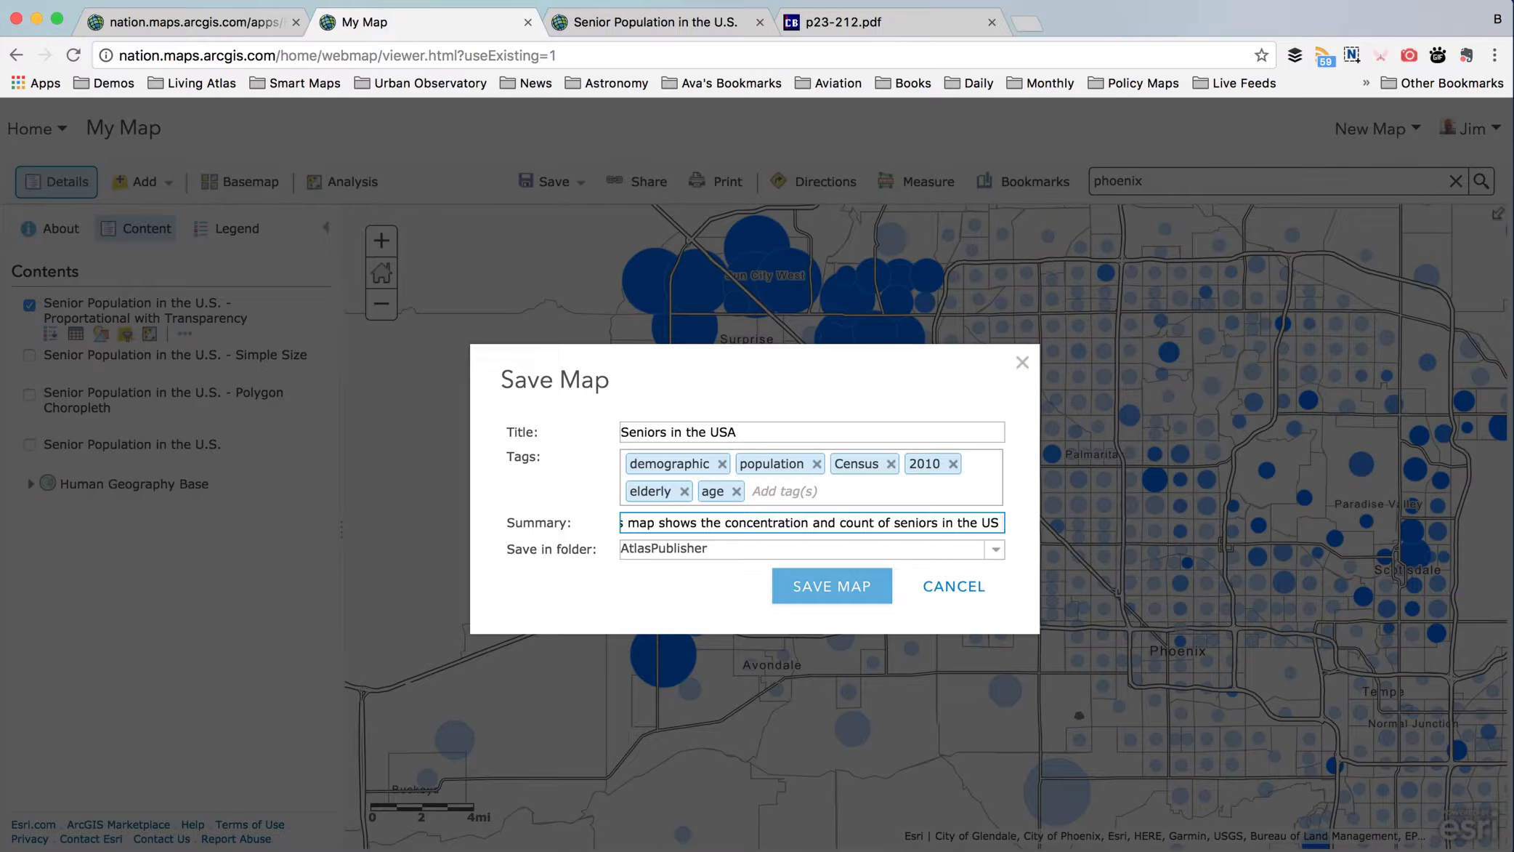
text( accord)
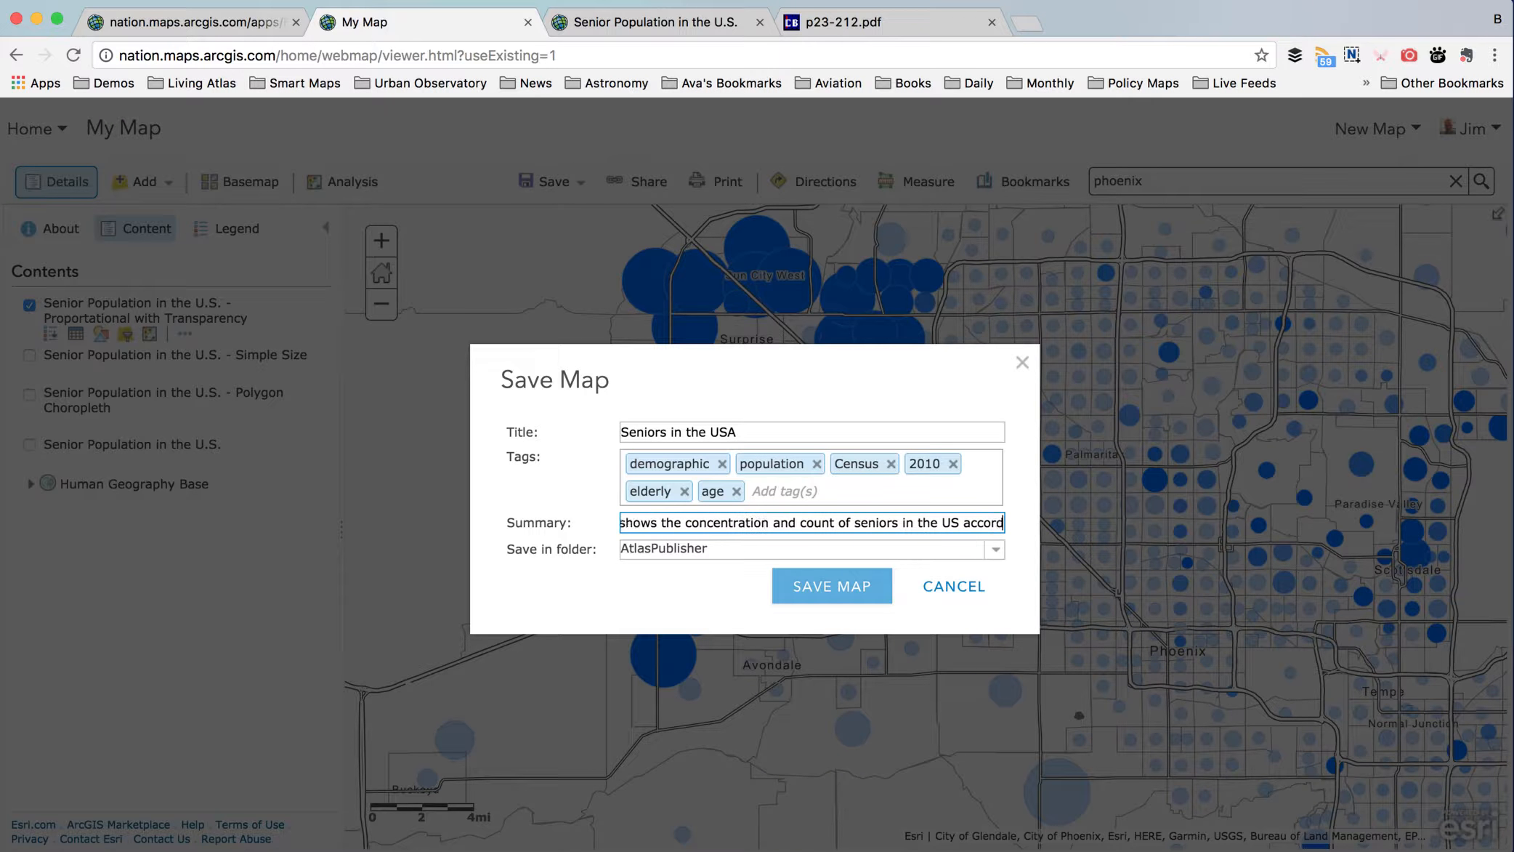
text(ing to the 2010 C)
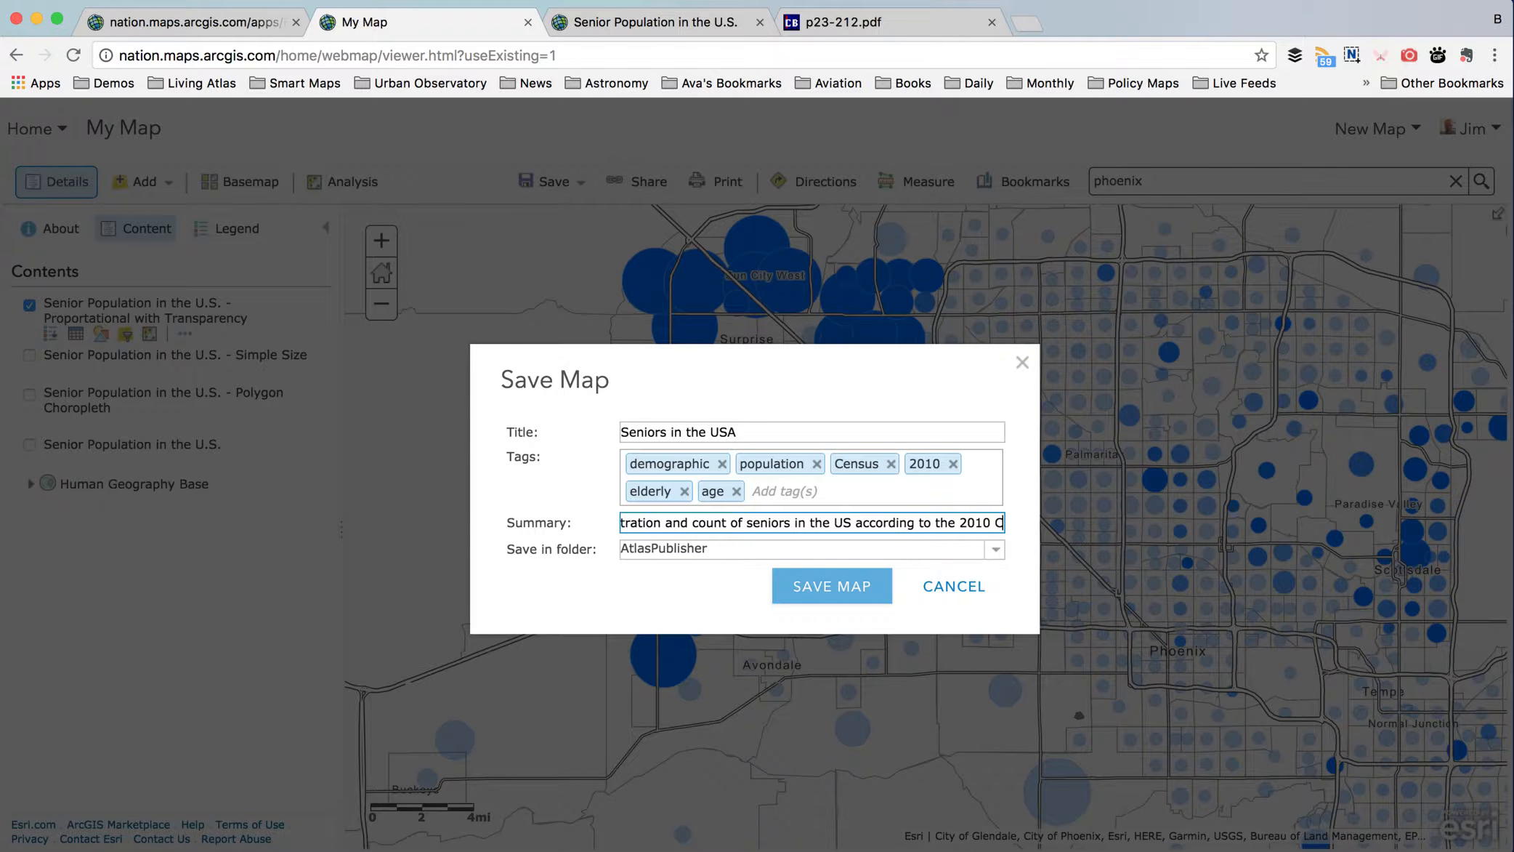
text(ensus.)
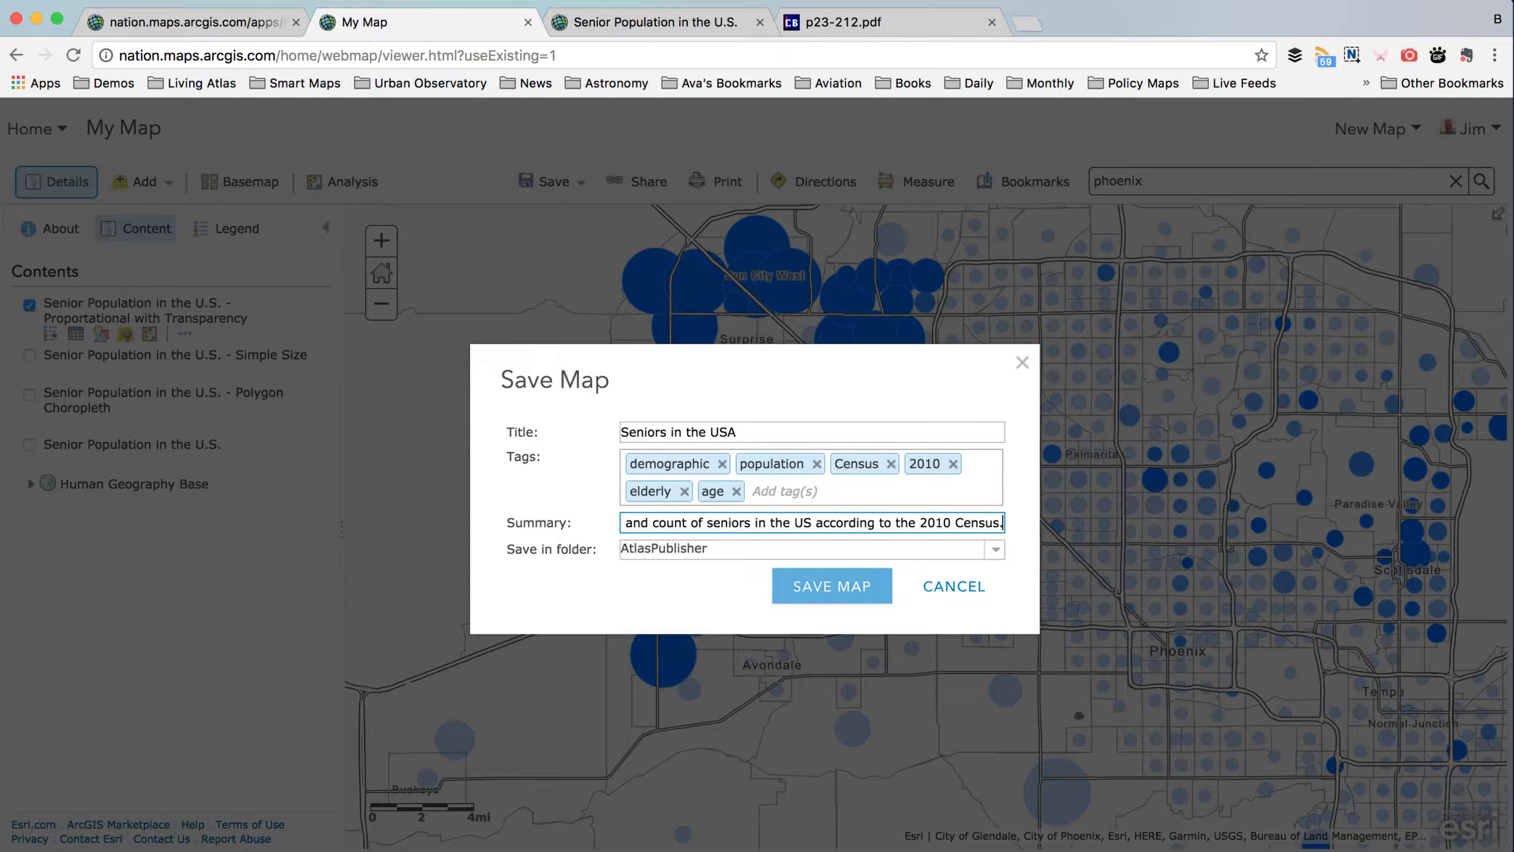
key(super+a)
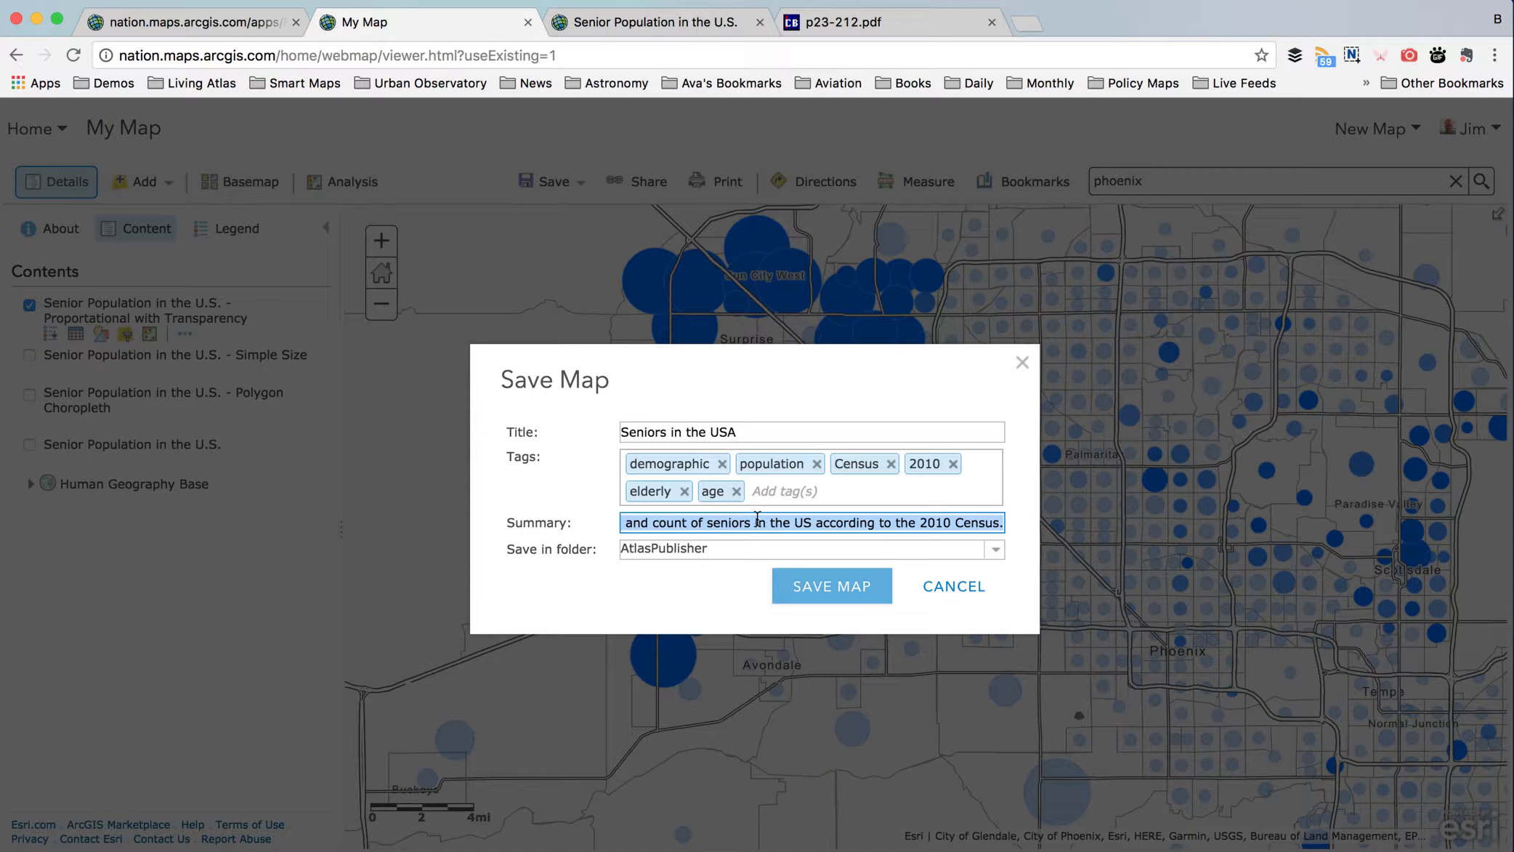
click(807, 588)
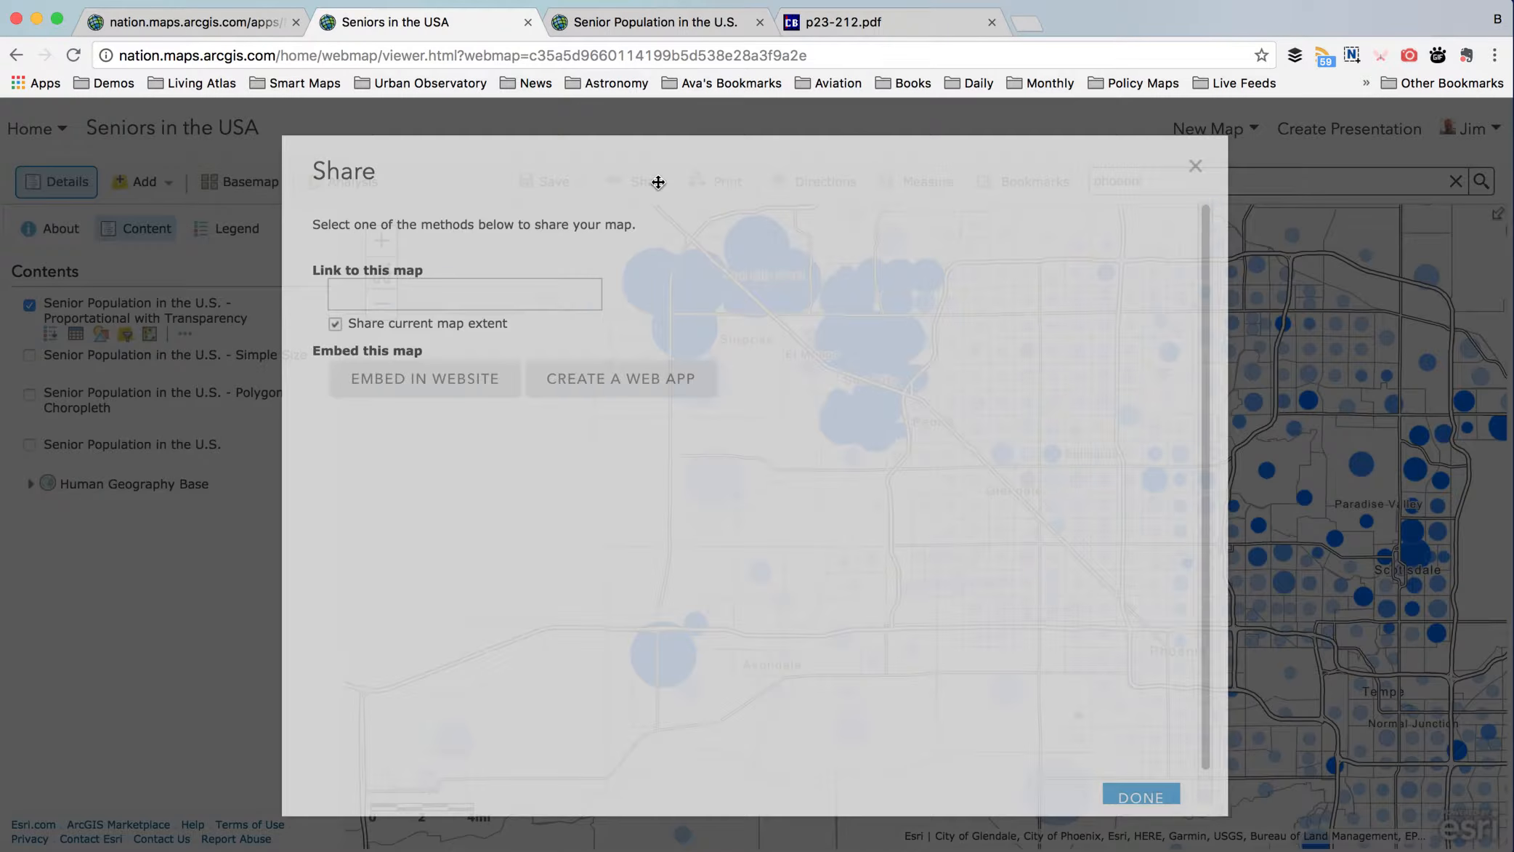
- Share the saved map with ArcGIS Maps for the Nation and Everyone (public)
click(647, 181)
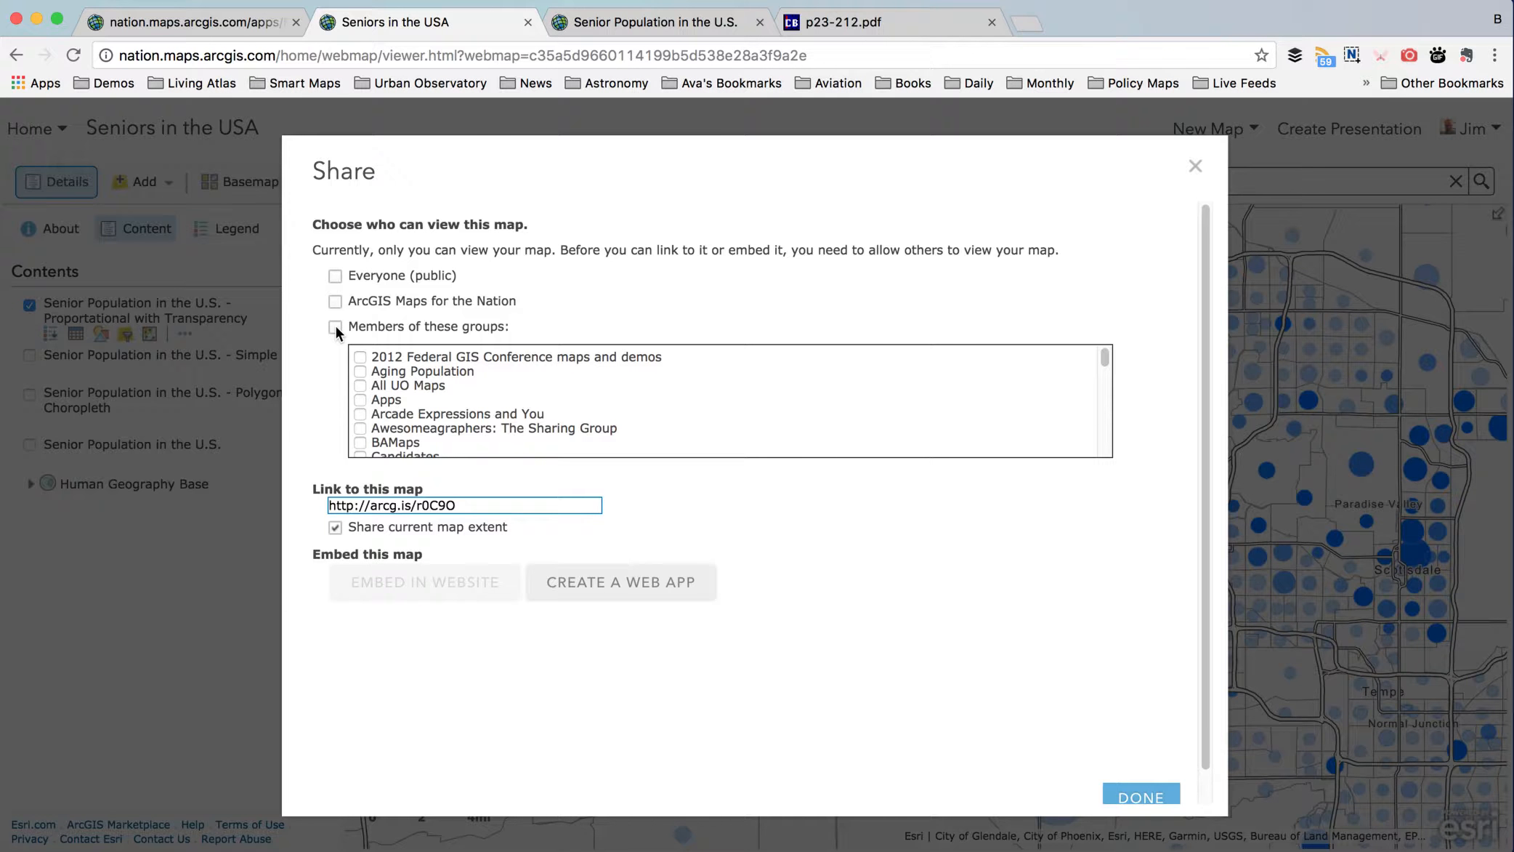
click(335, 300)
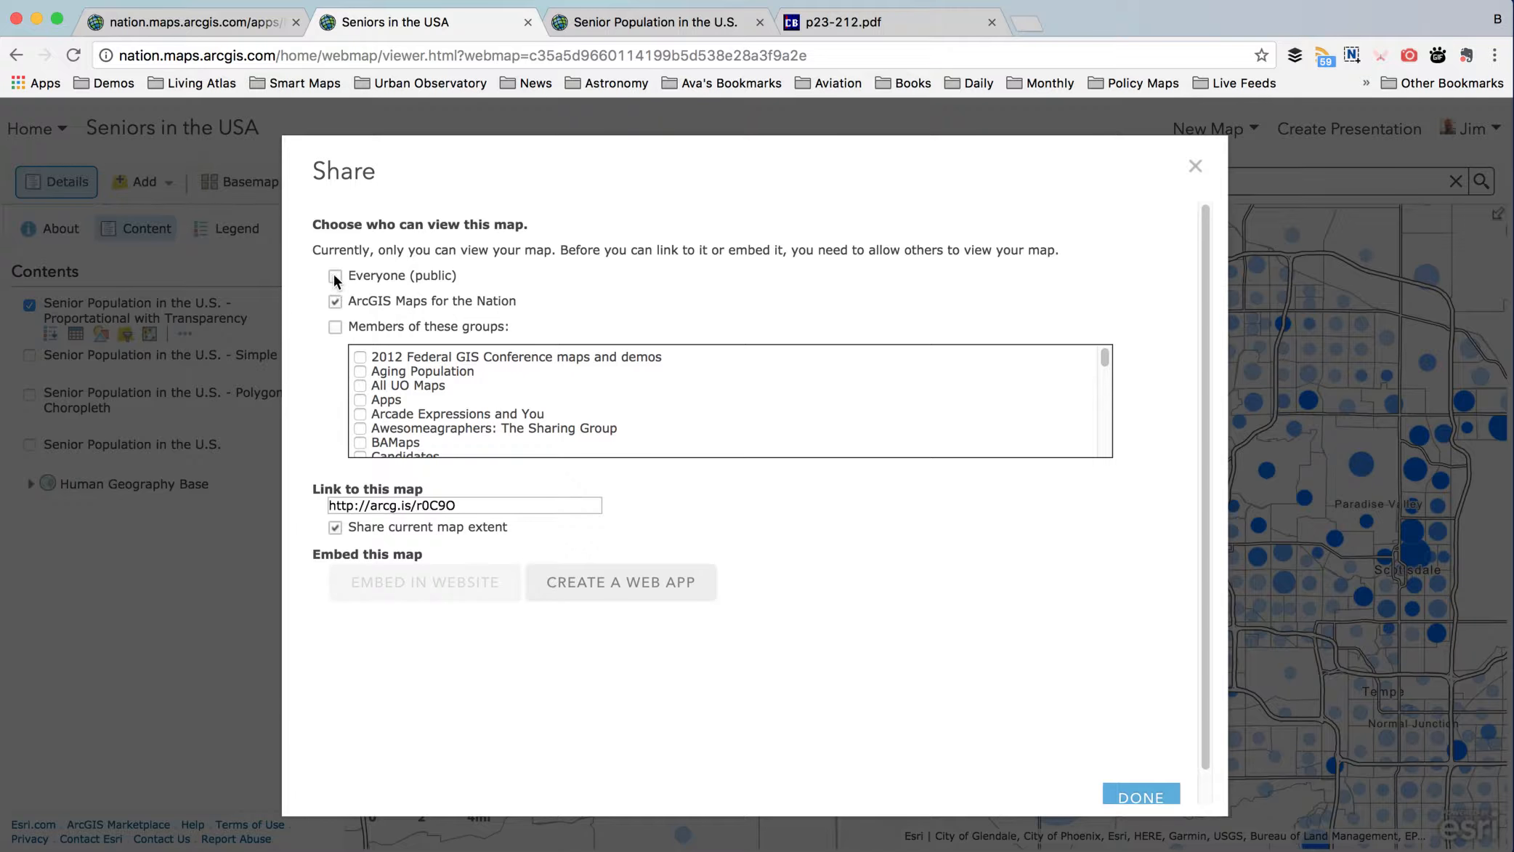
click(335, 291)
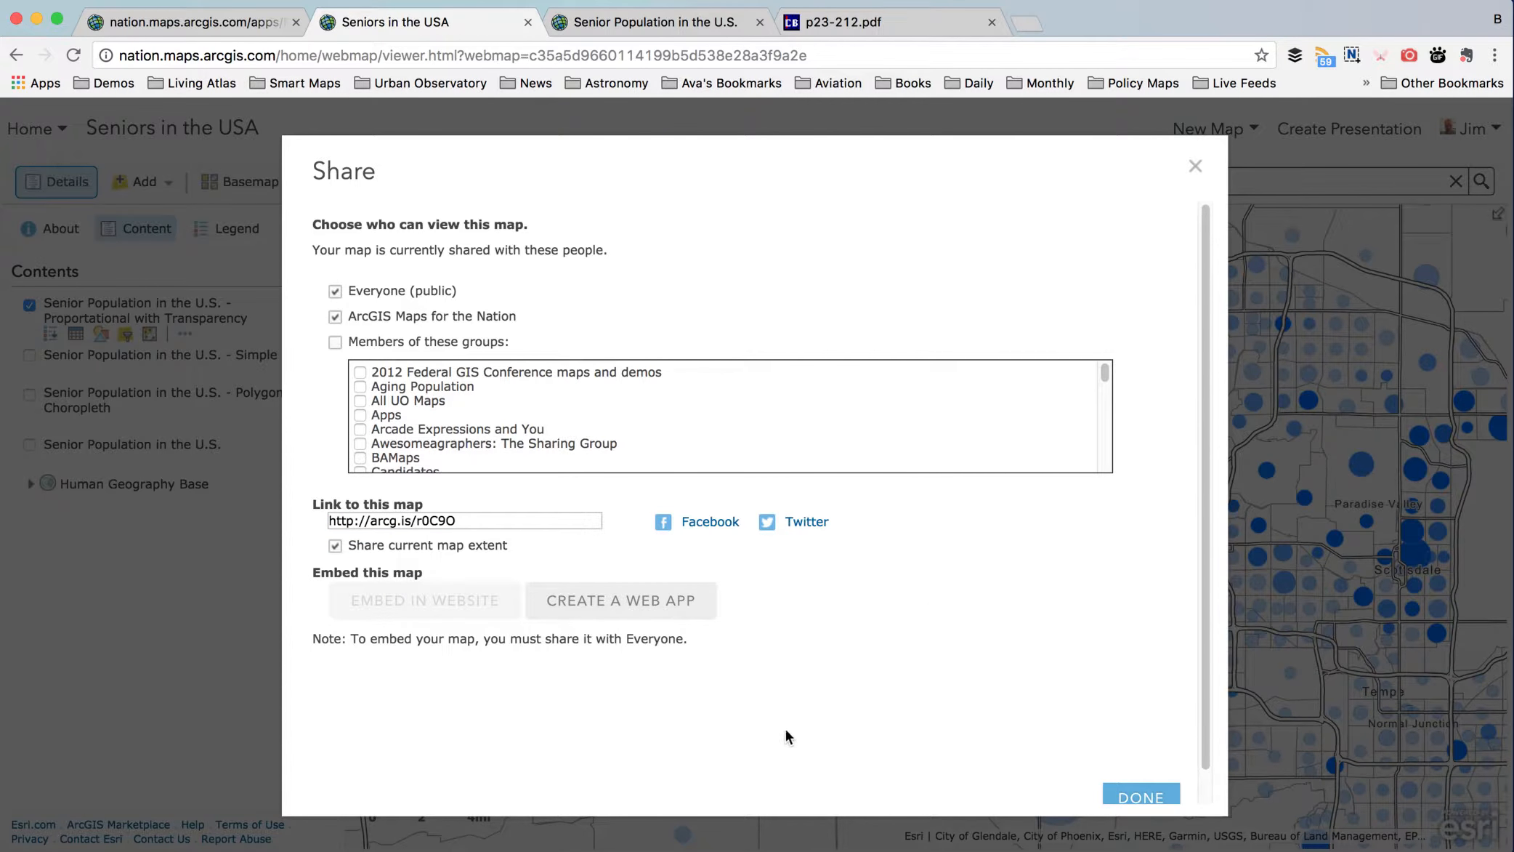
- Start creating a web app from the shared map using the Minimalist configurable app
click(625, 600)
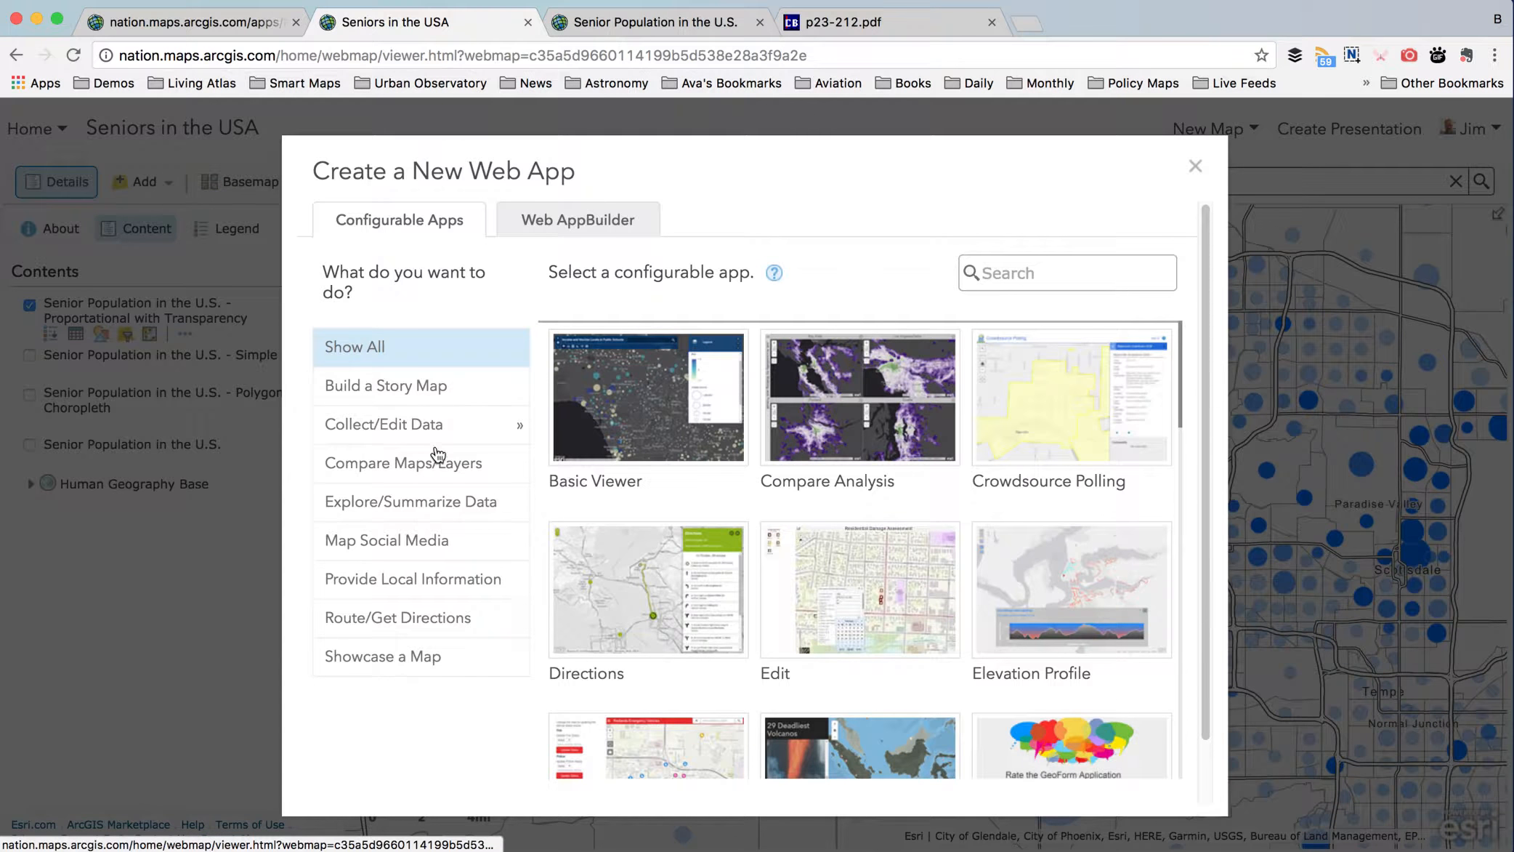
scroll(945, 610, down, 5)
scroll(990, 626, down, 10)
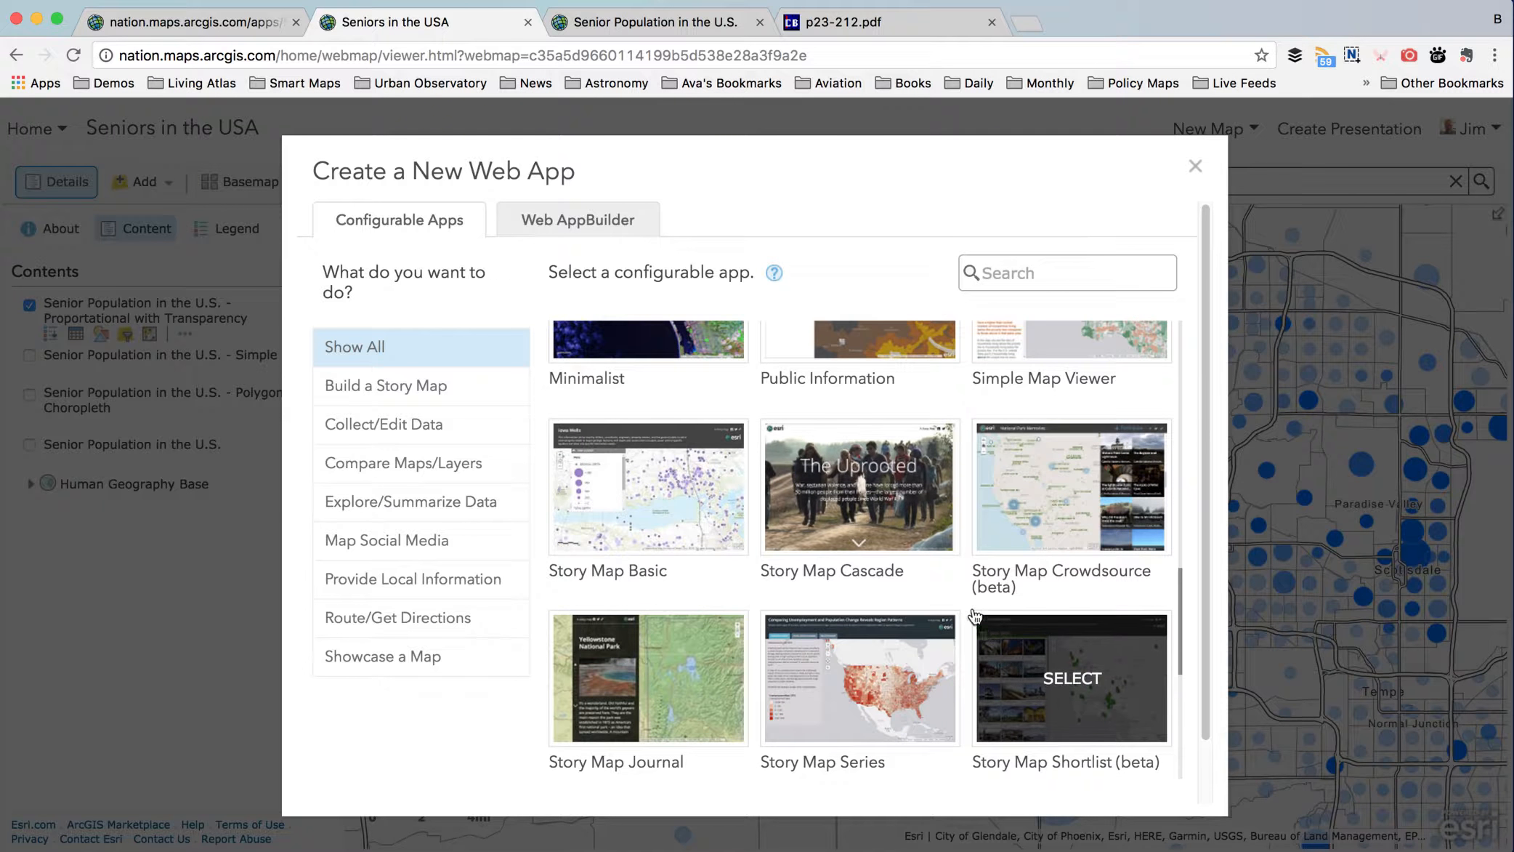
scroll(676, 473, up, 3)
click(649, 512)
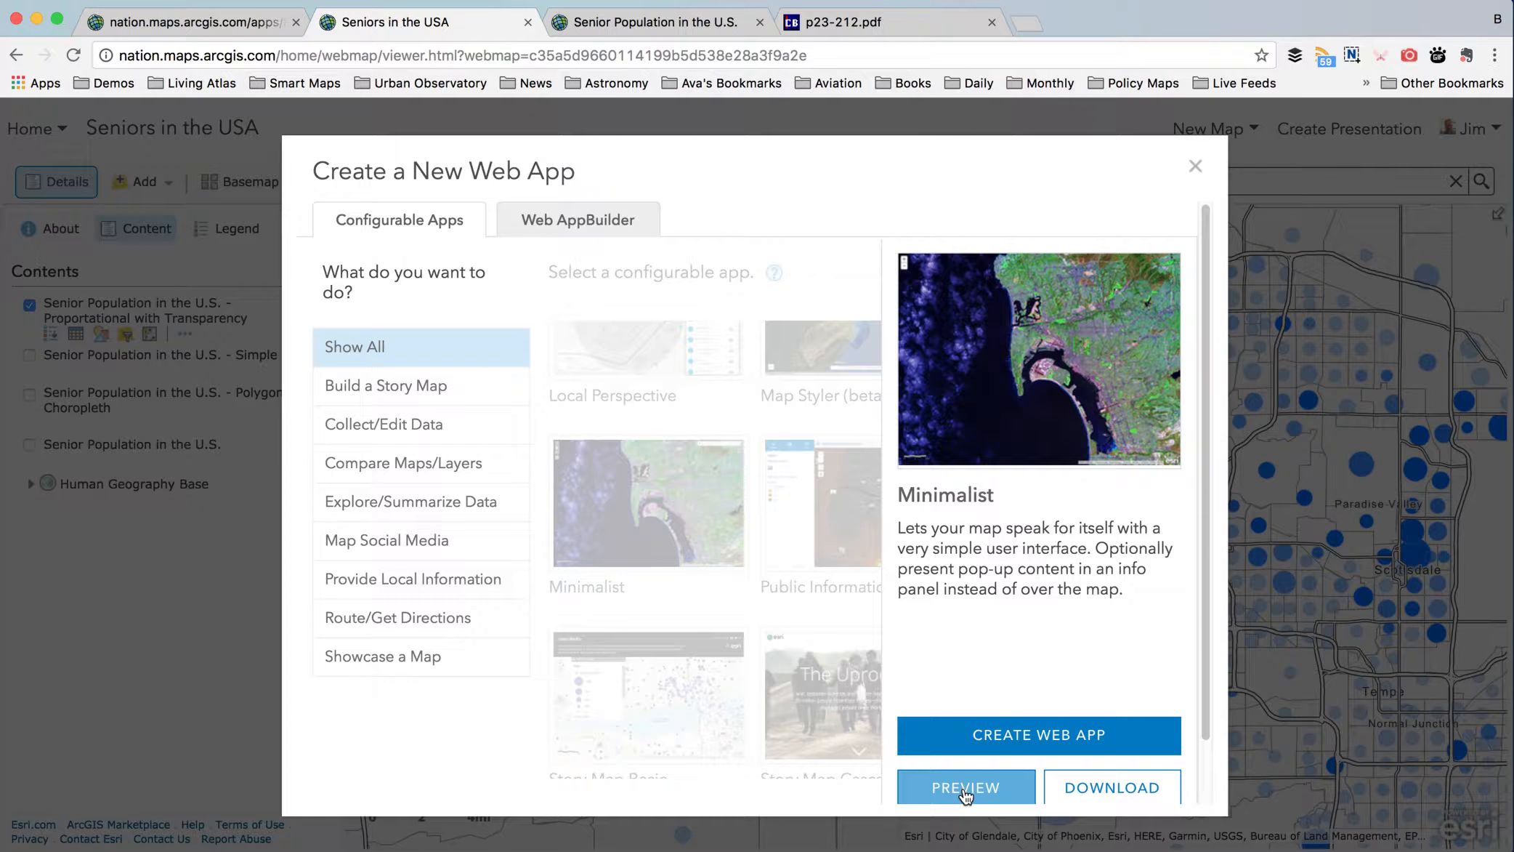
click(1024, 738)
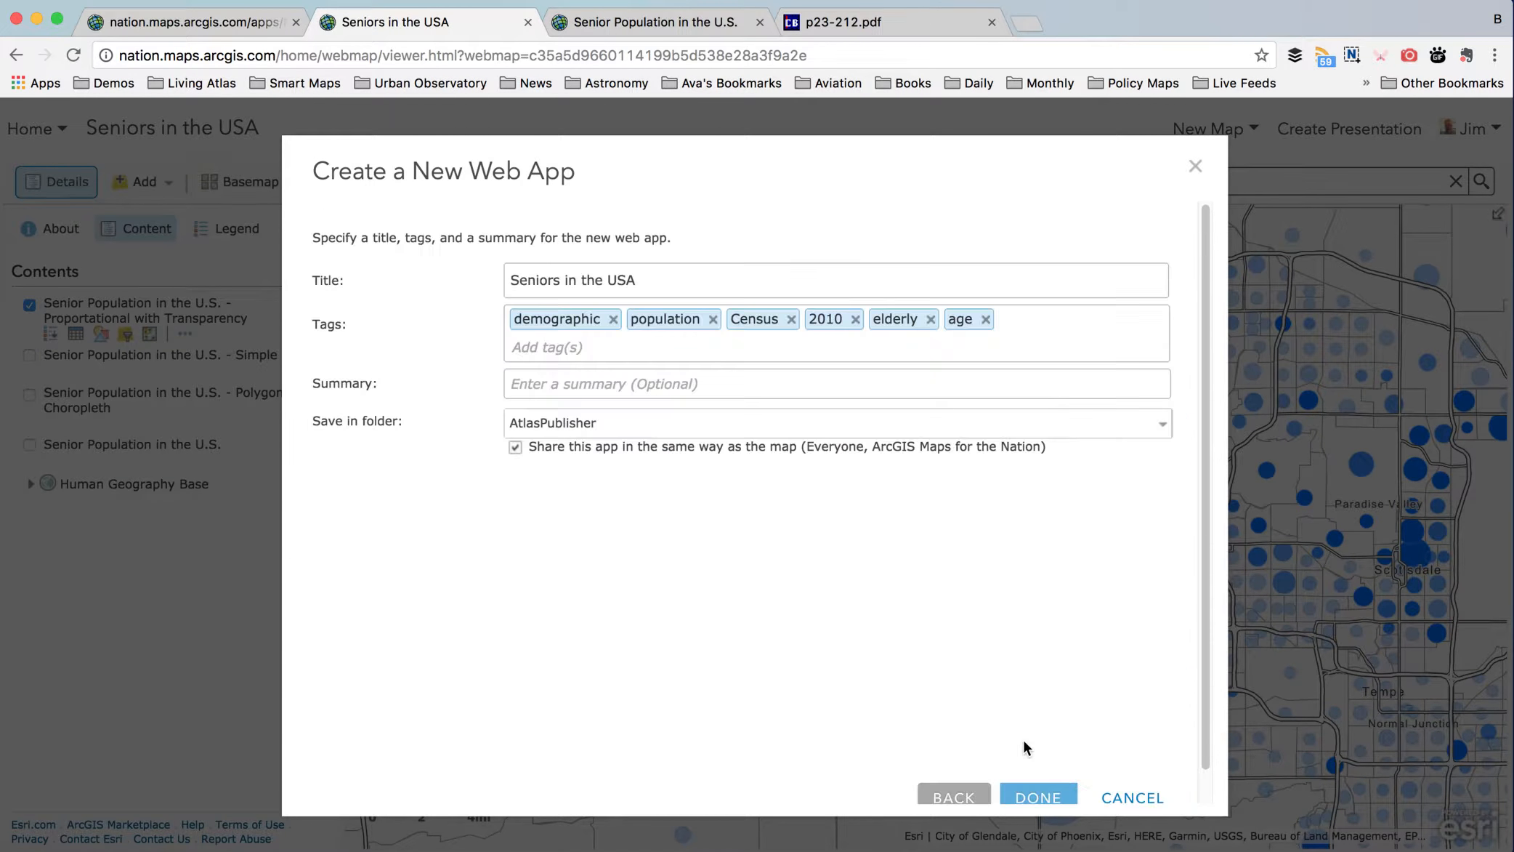
- Title the app "Seniors in the USA App", reuse the map's 2010 Census summary text, and create the app
drag(664, 276, 111, 247)
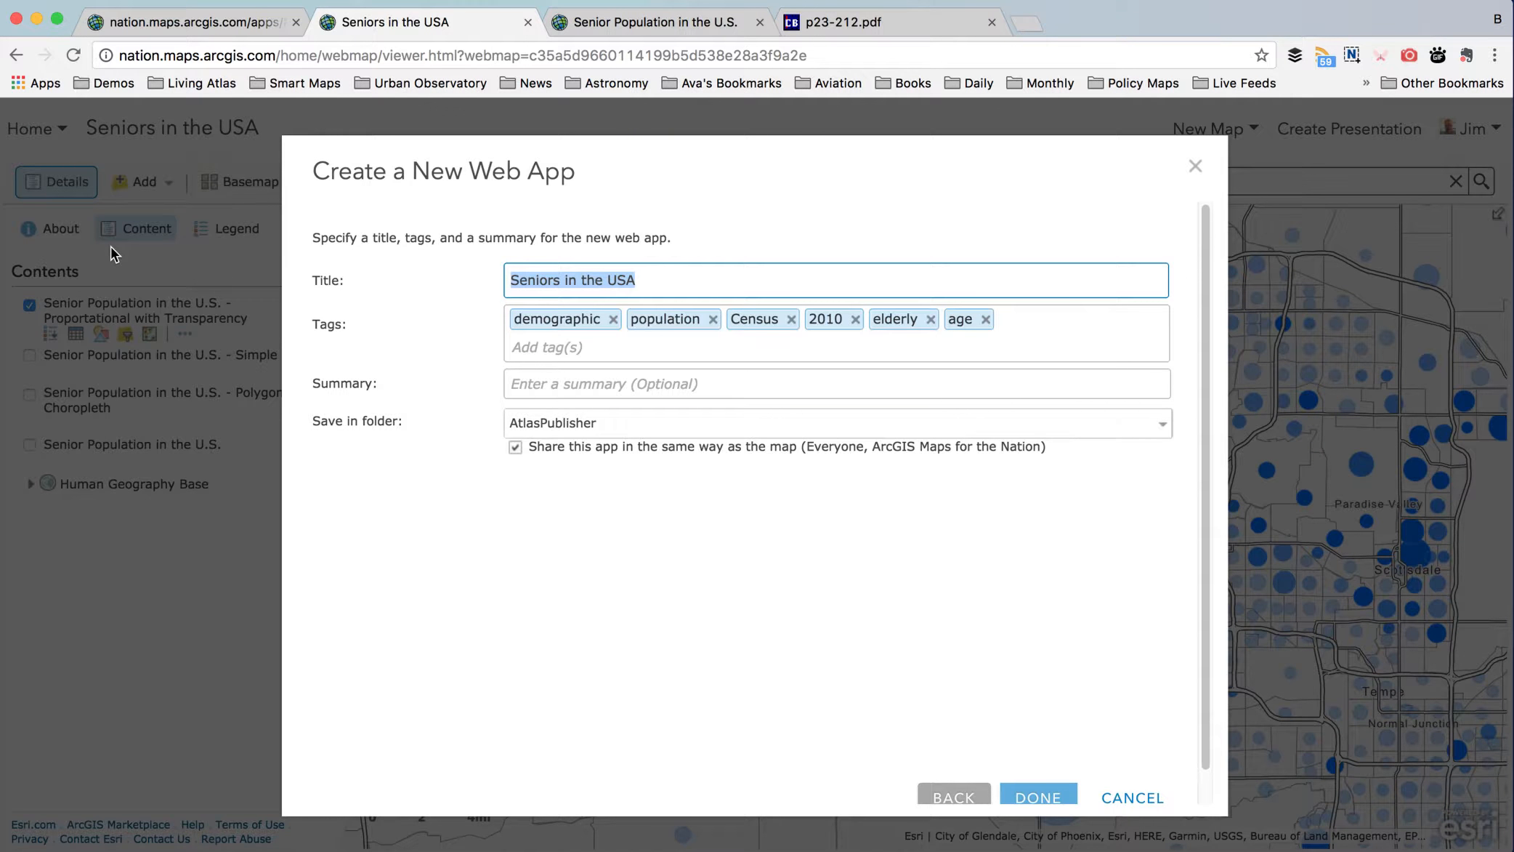
click(680, 281)
text(App)
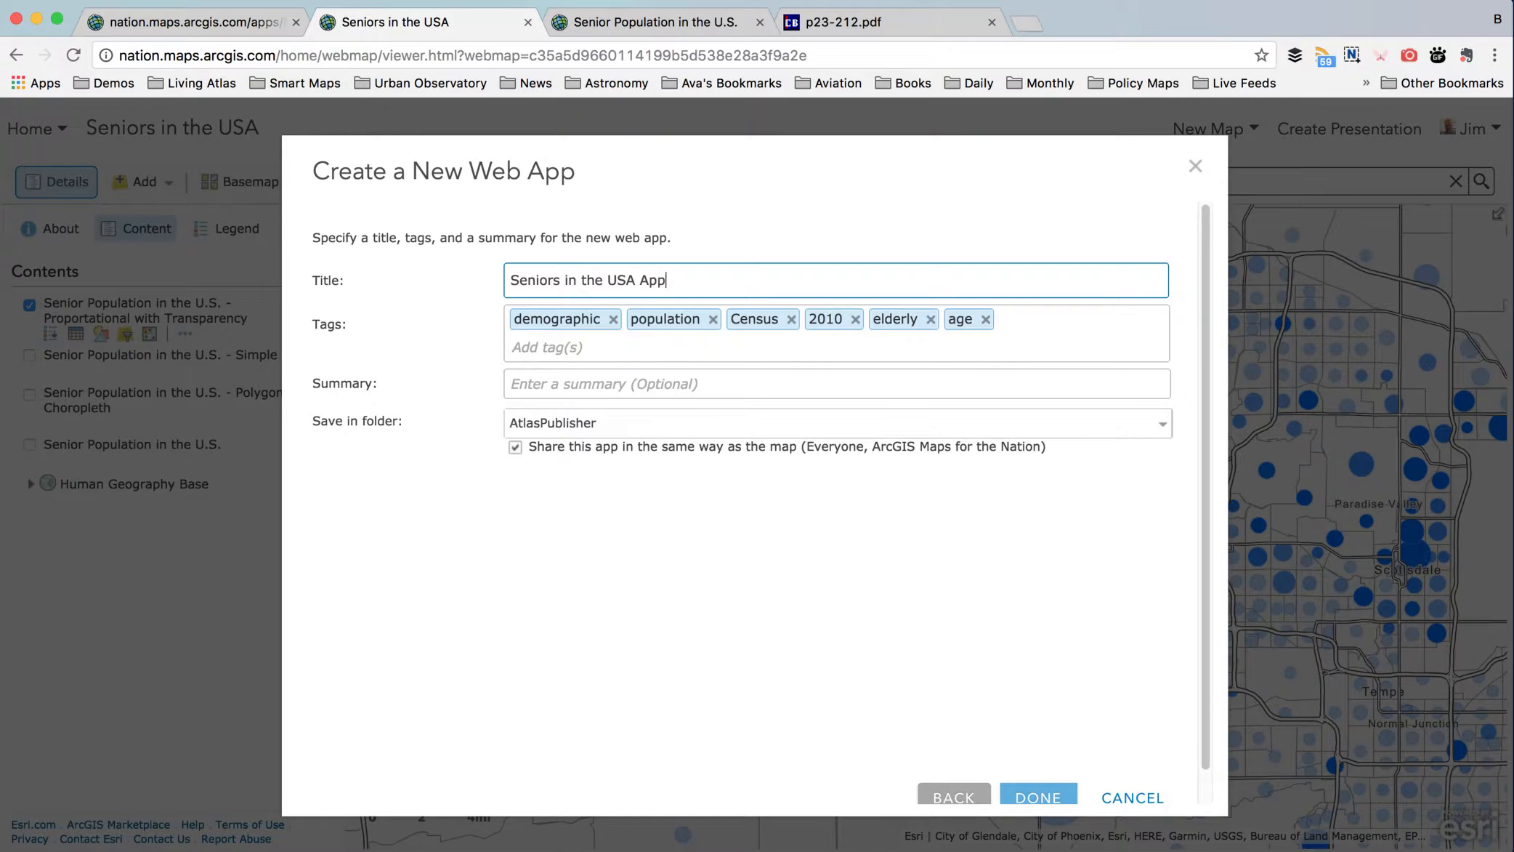
click(607, 384)
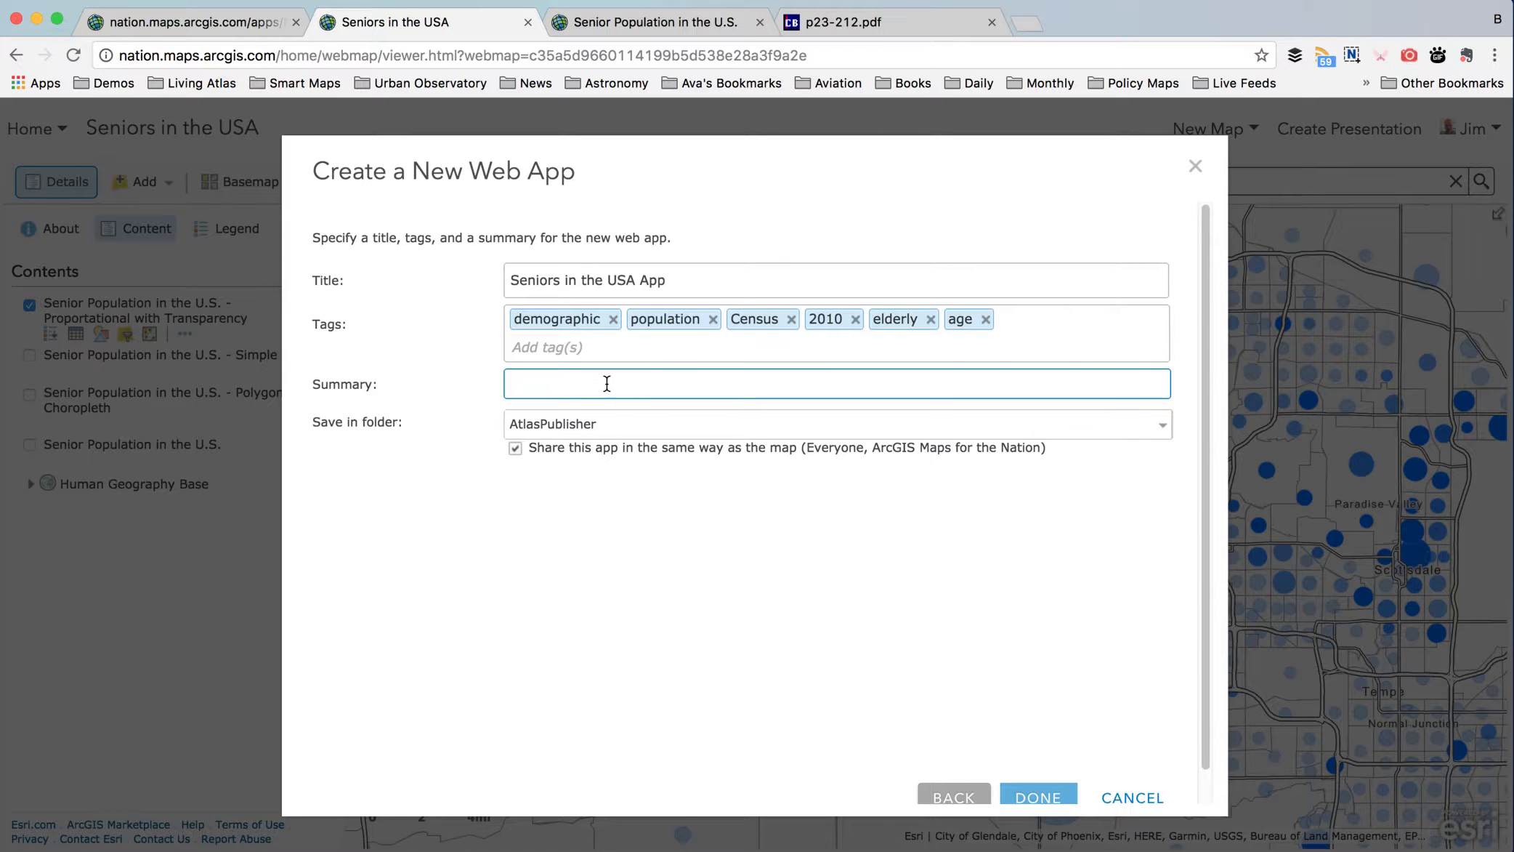
text(This map shows the concentration and count of seniors in the US according to the 2010 Census.)
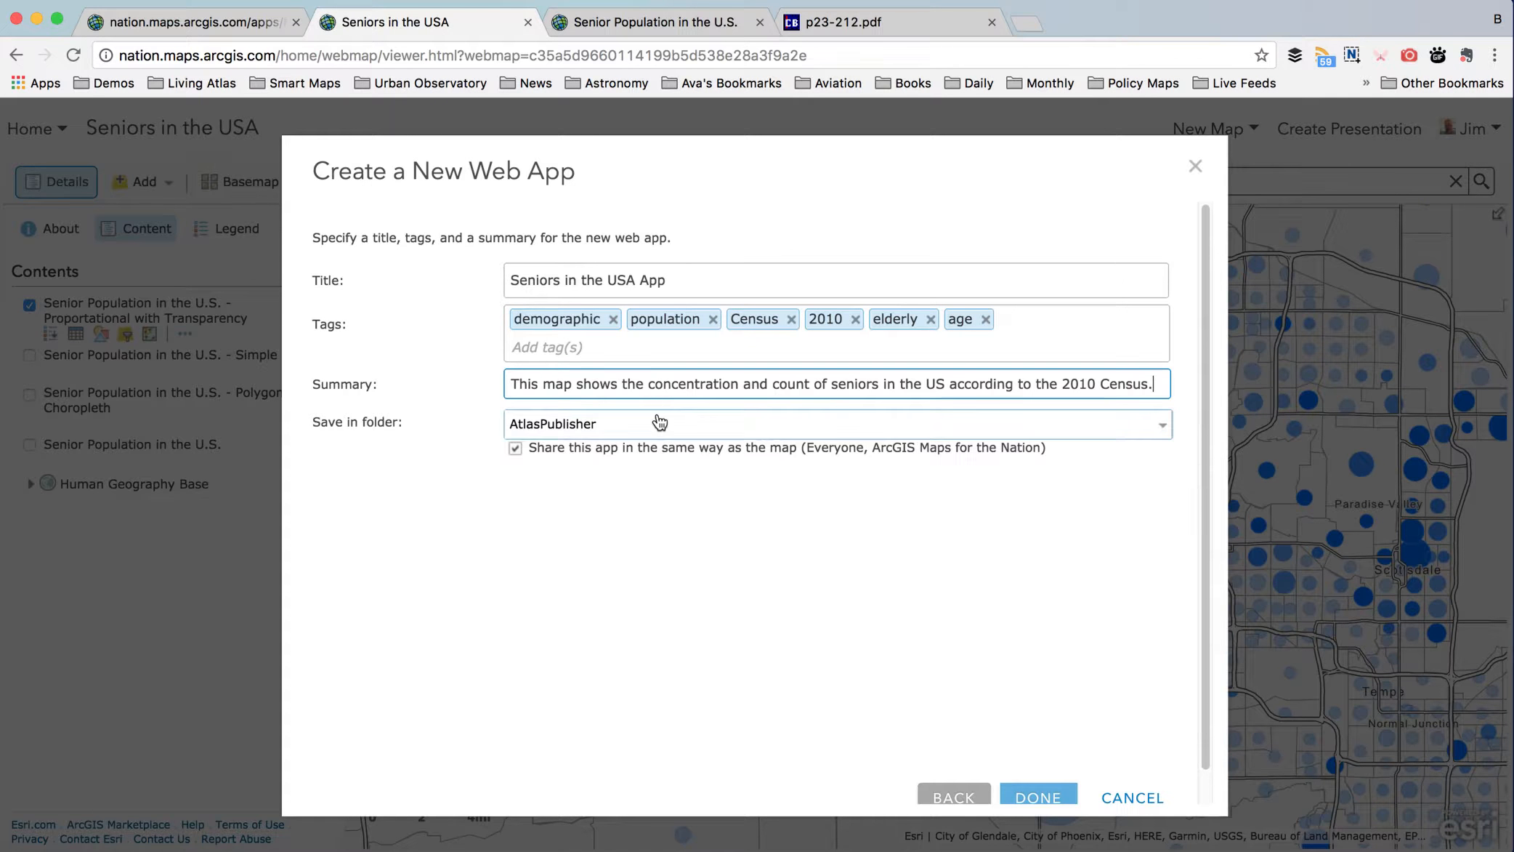
click(1039, 797)
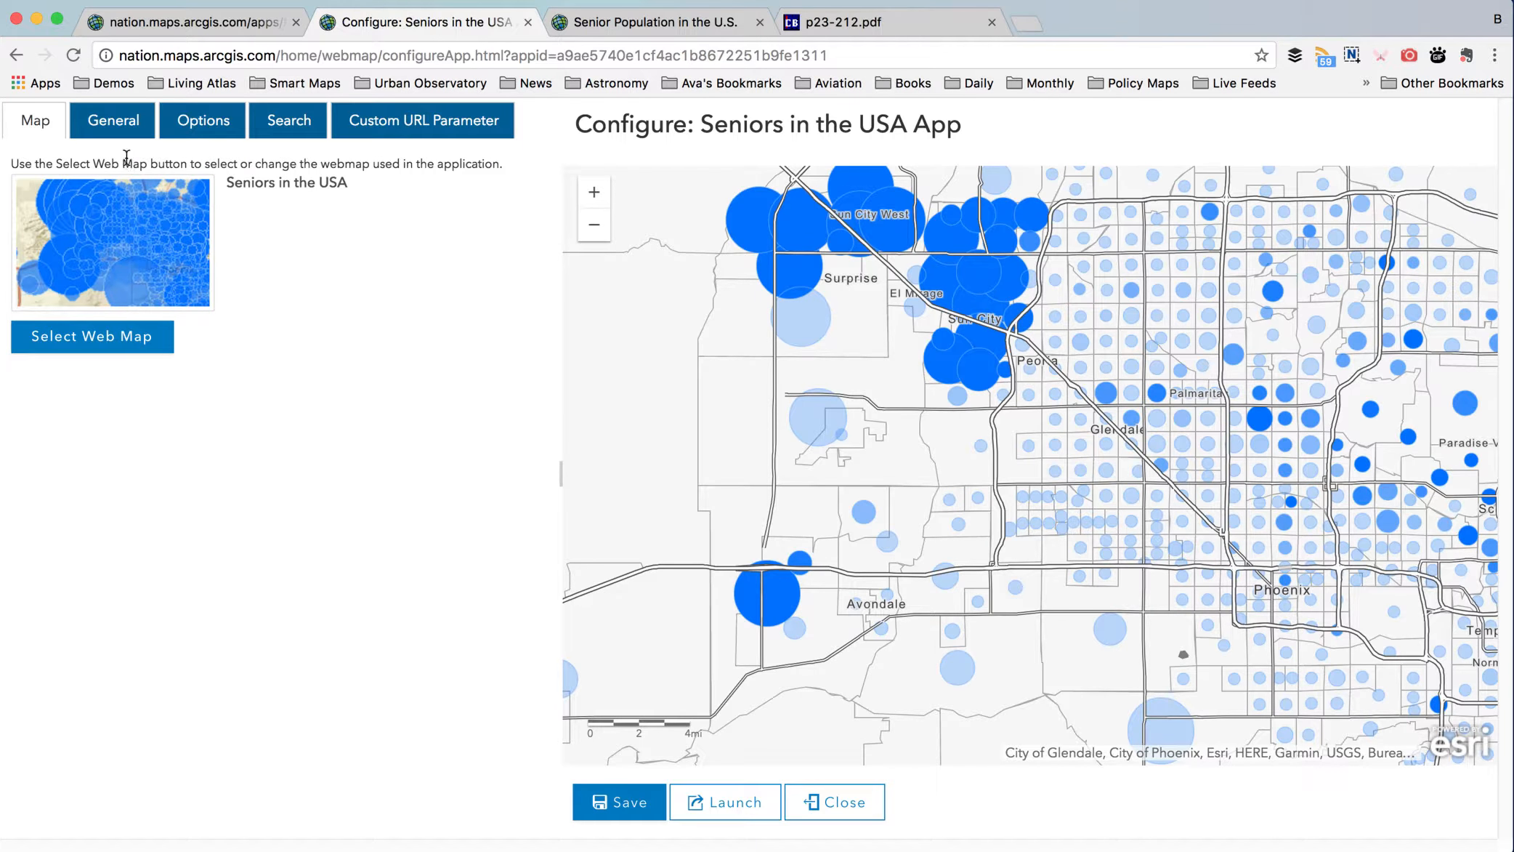
click(115, 122)
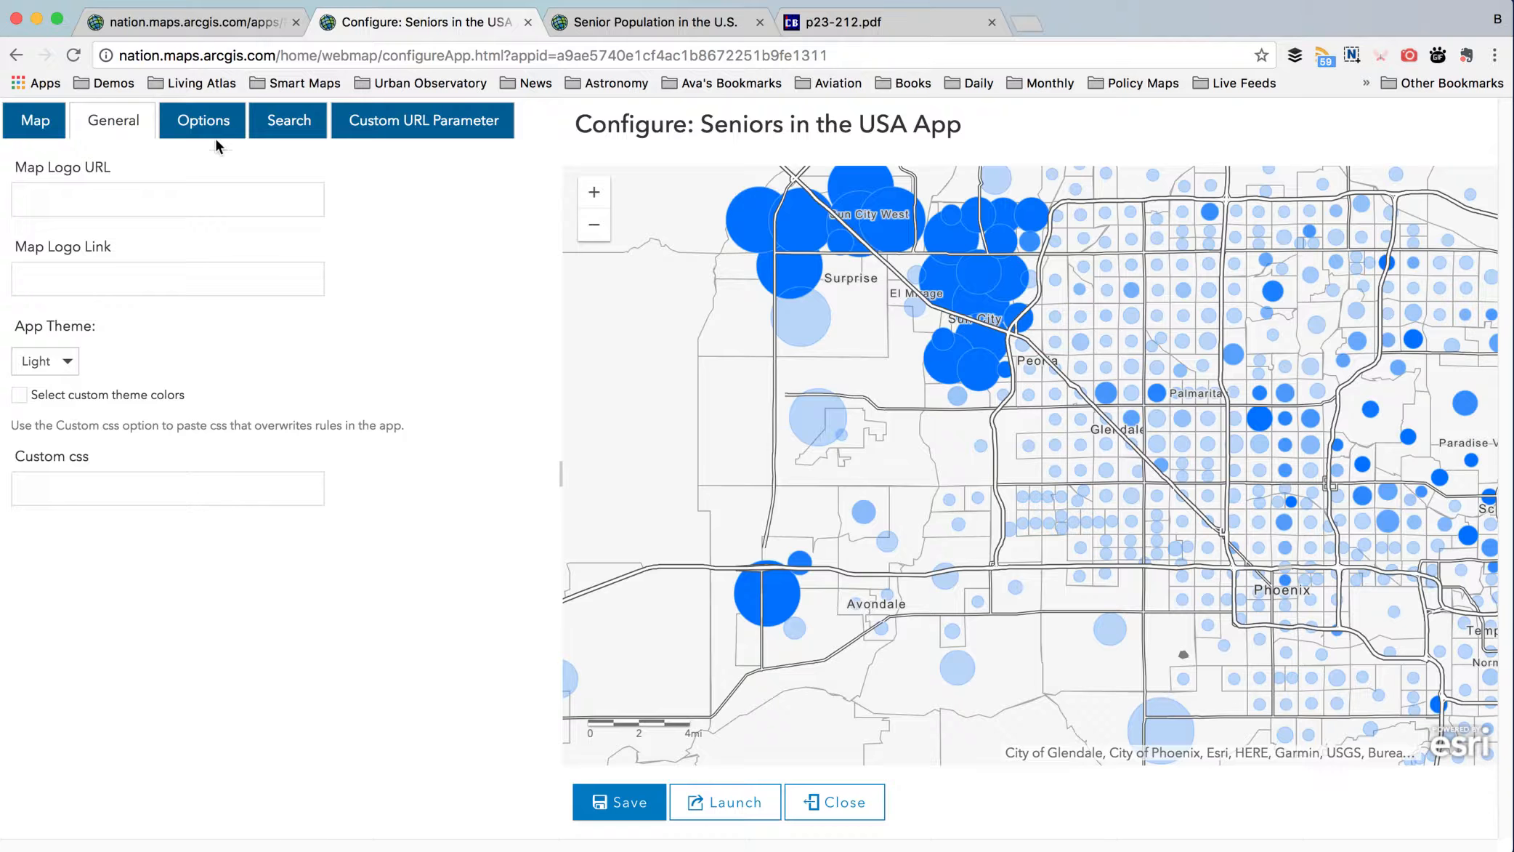
click(21, 396)
click(21, 398)
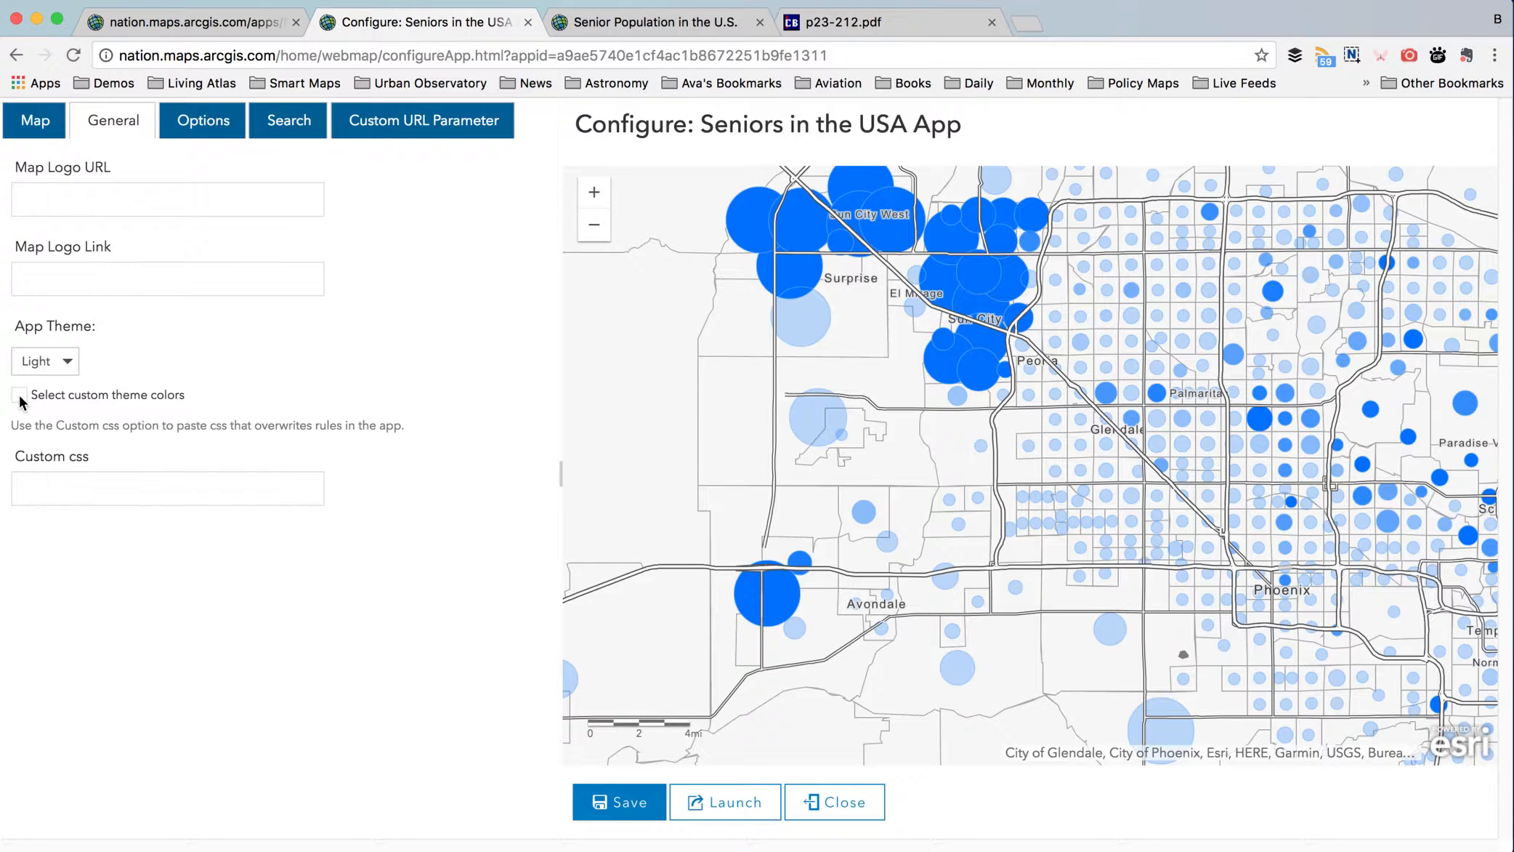
click(68, 485)
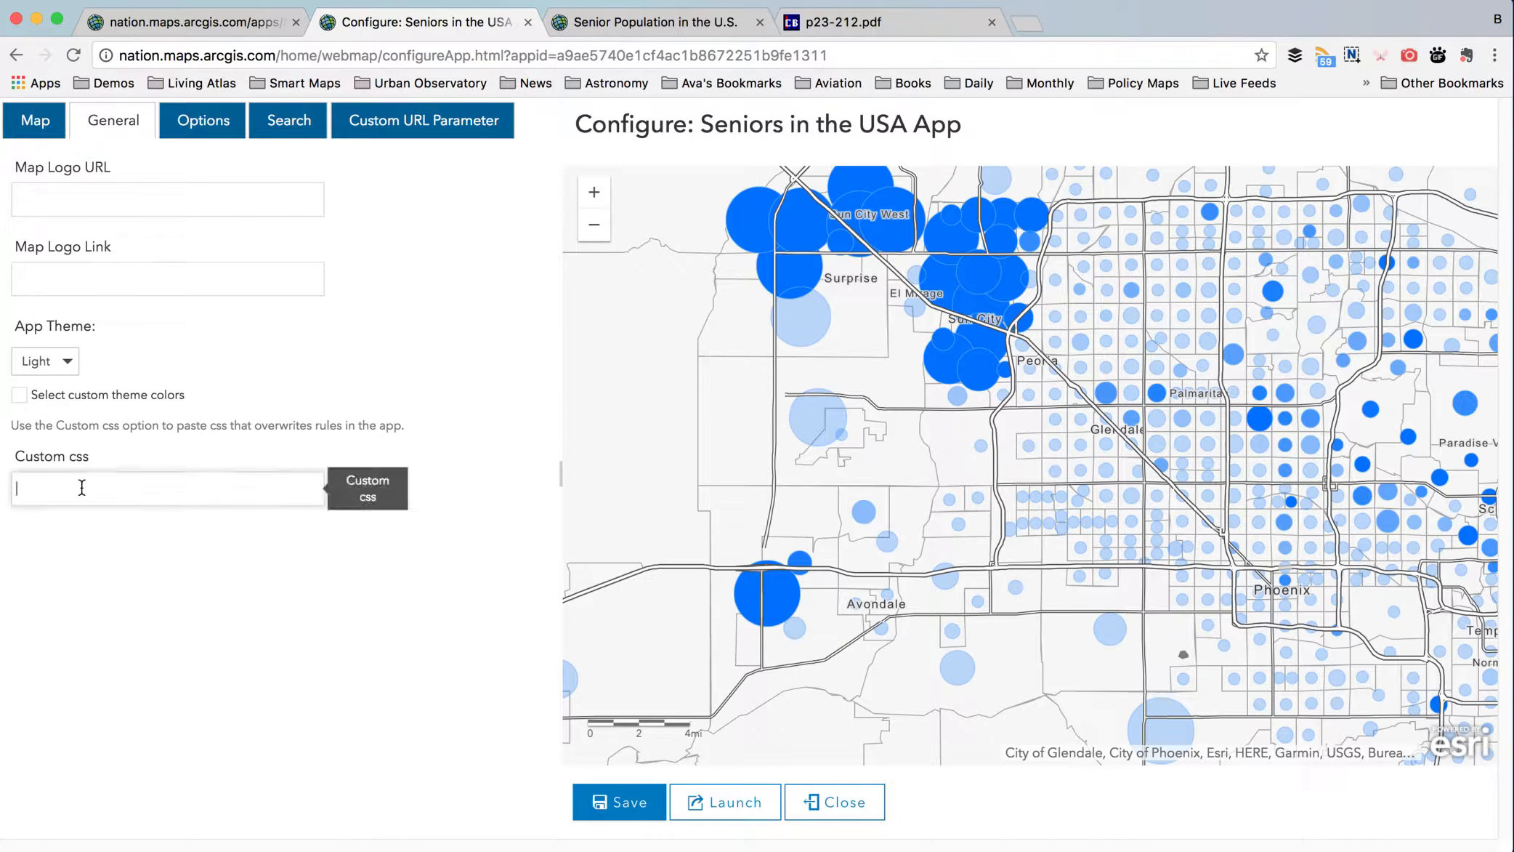
- Set the app's zoom slider position to Top Right and turn off the scalebar
click(208, 131)
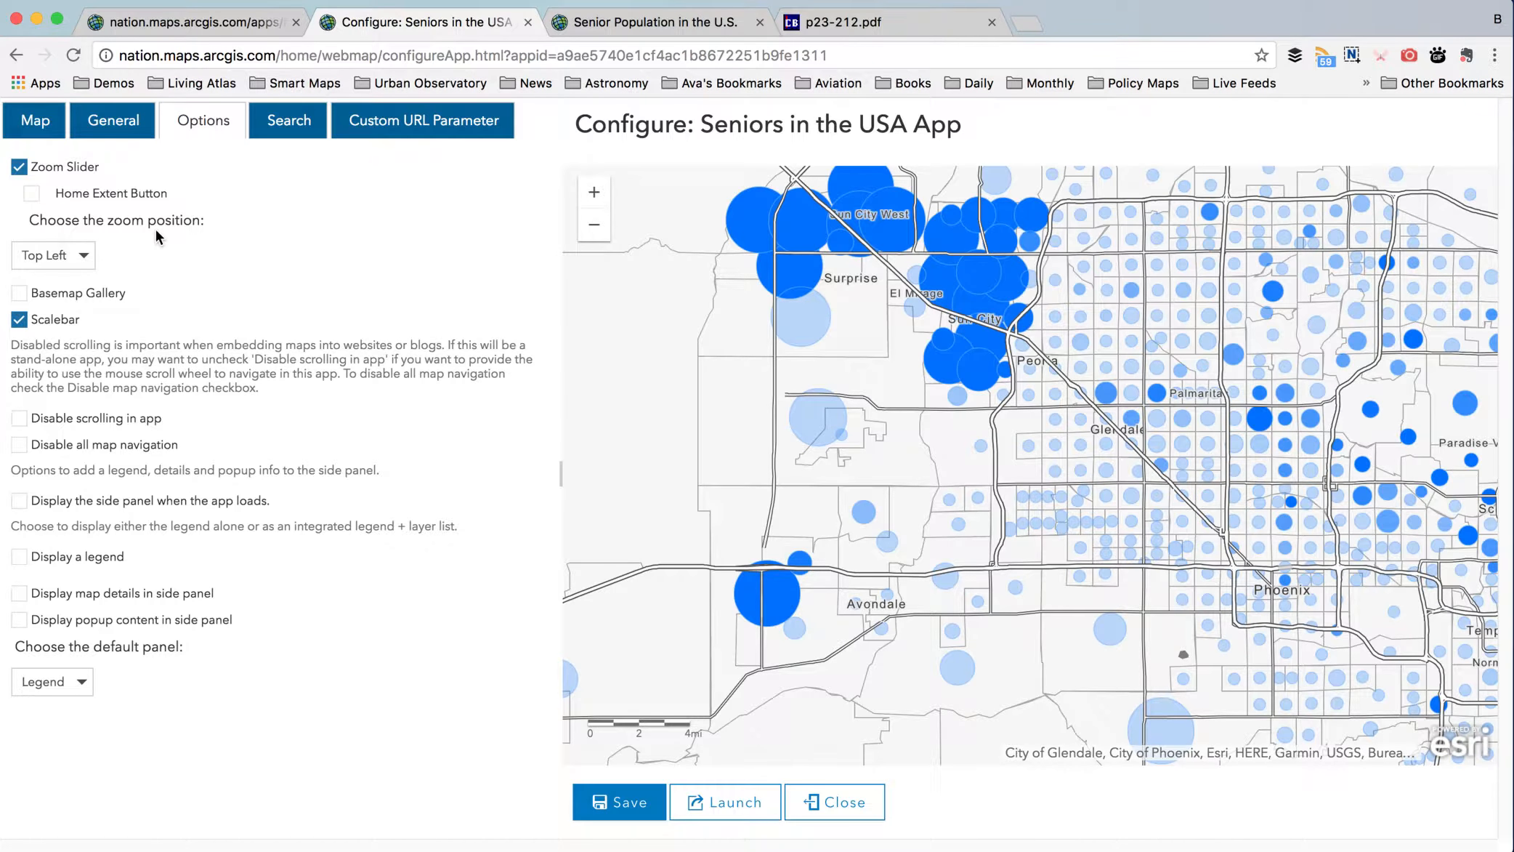
click(76, 256)
click(67, 318)
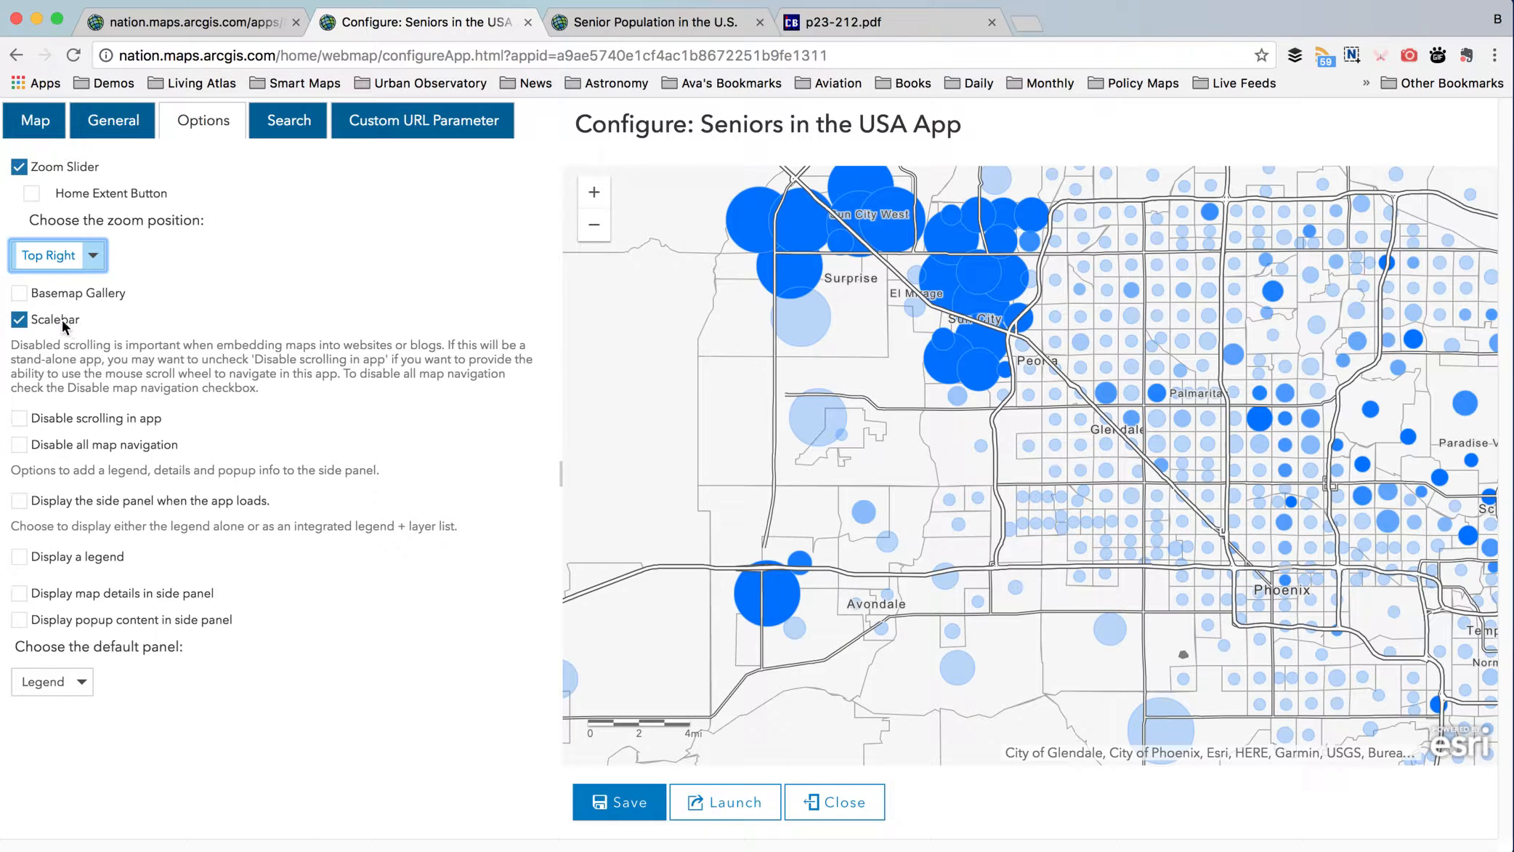
click(22, 319)
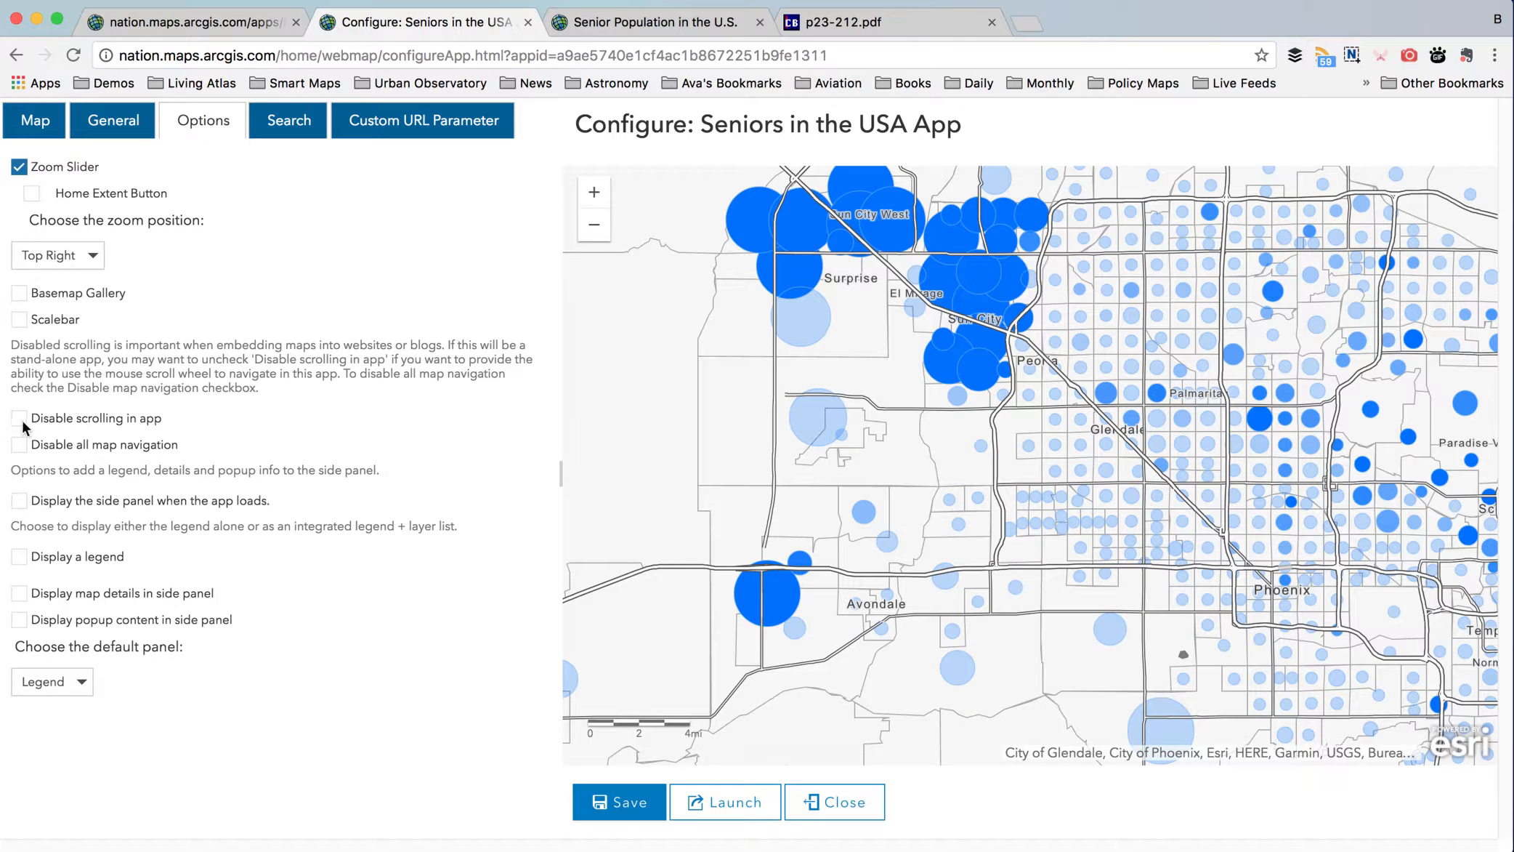
- Show the side panel when the app loads, with map details and popup content, and make Details the default panel
click(20, 501)
click(19, 594)
click(20, 619)
click(38, 686)
click(56, 738)
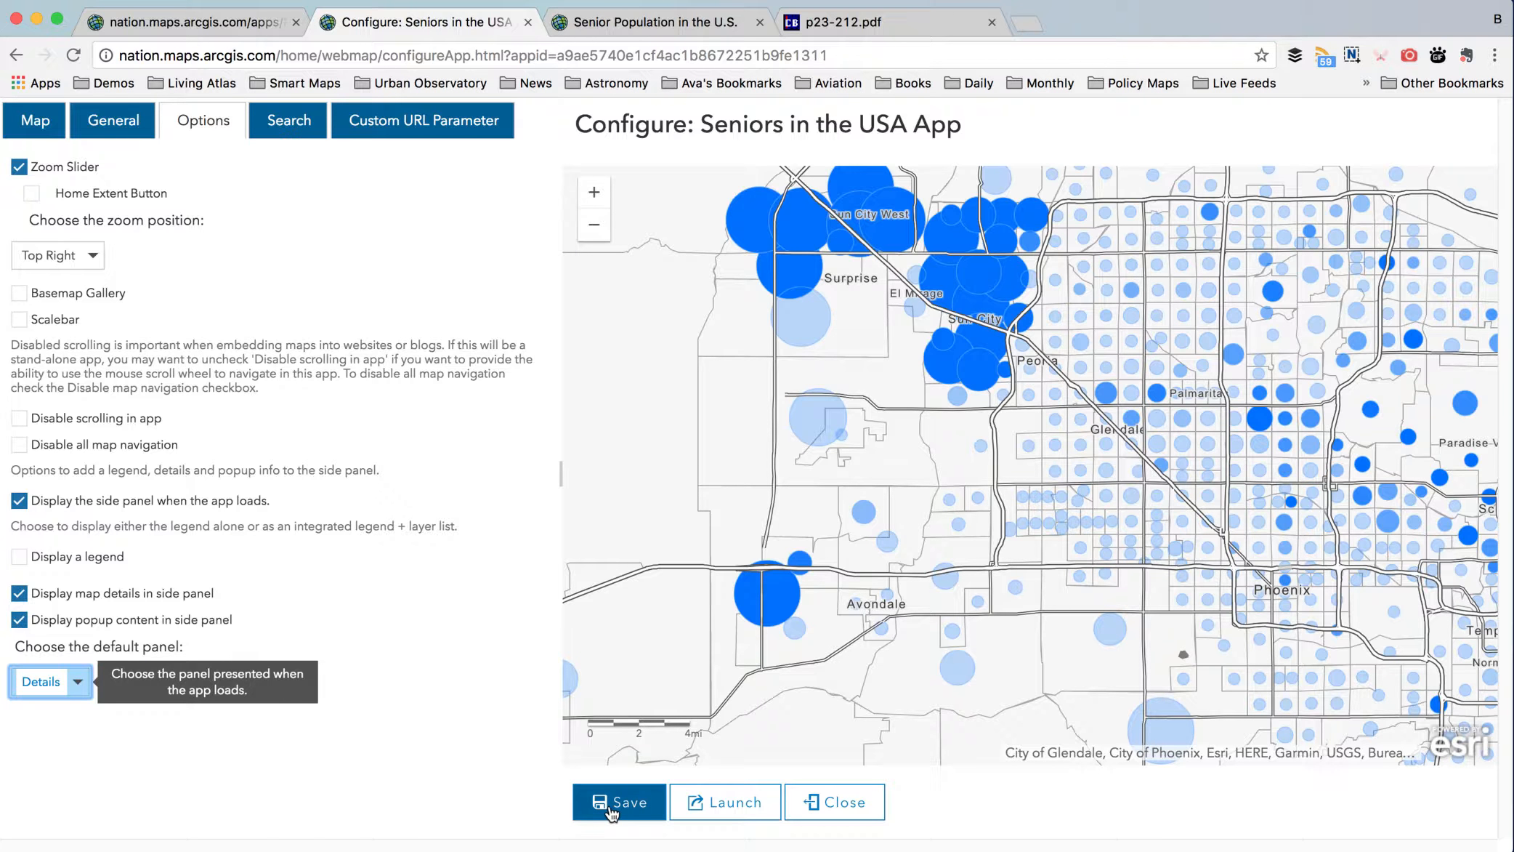
- Enable the search tool for the app and save the app configuration
click(283, 122)
click(19, 225)
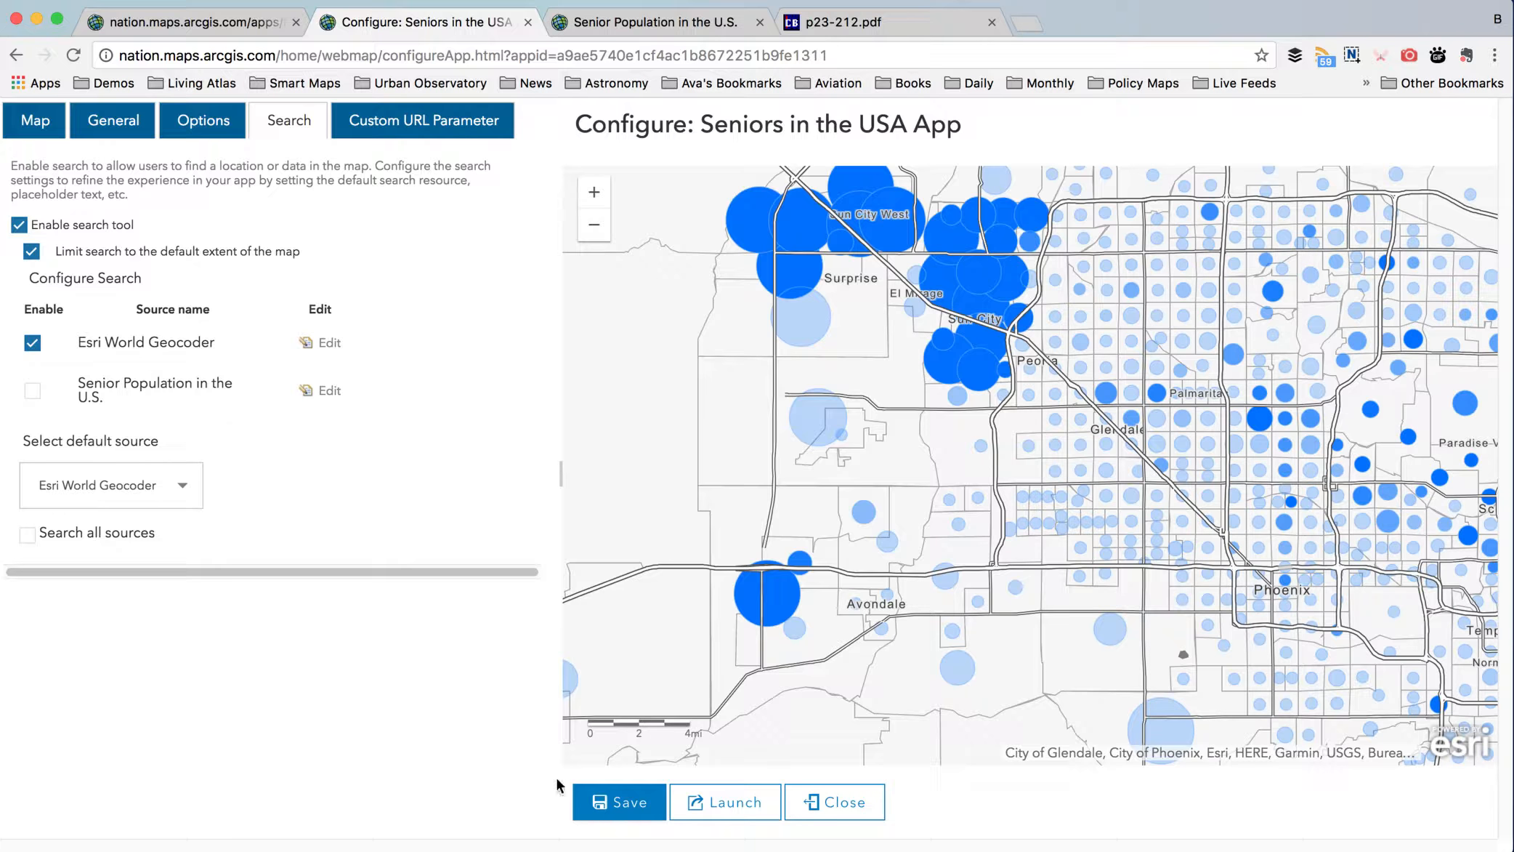
click(628, 808)
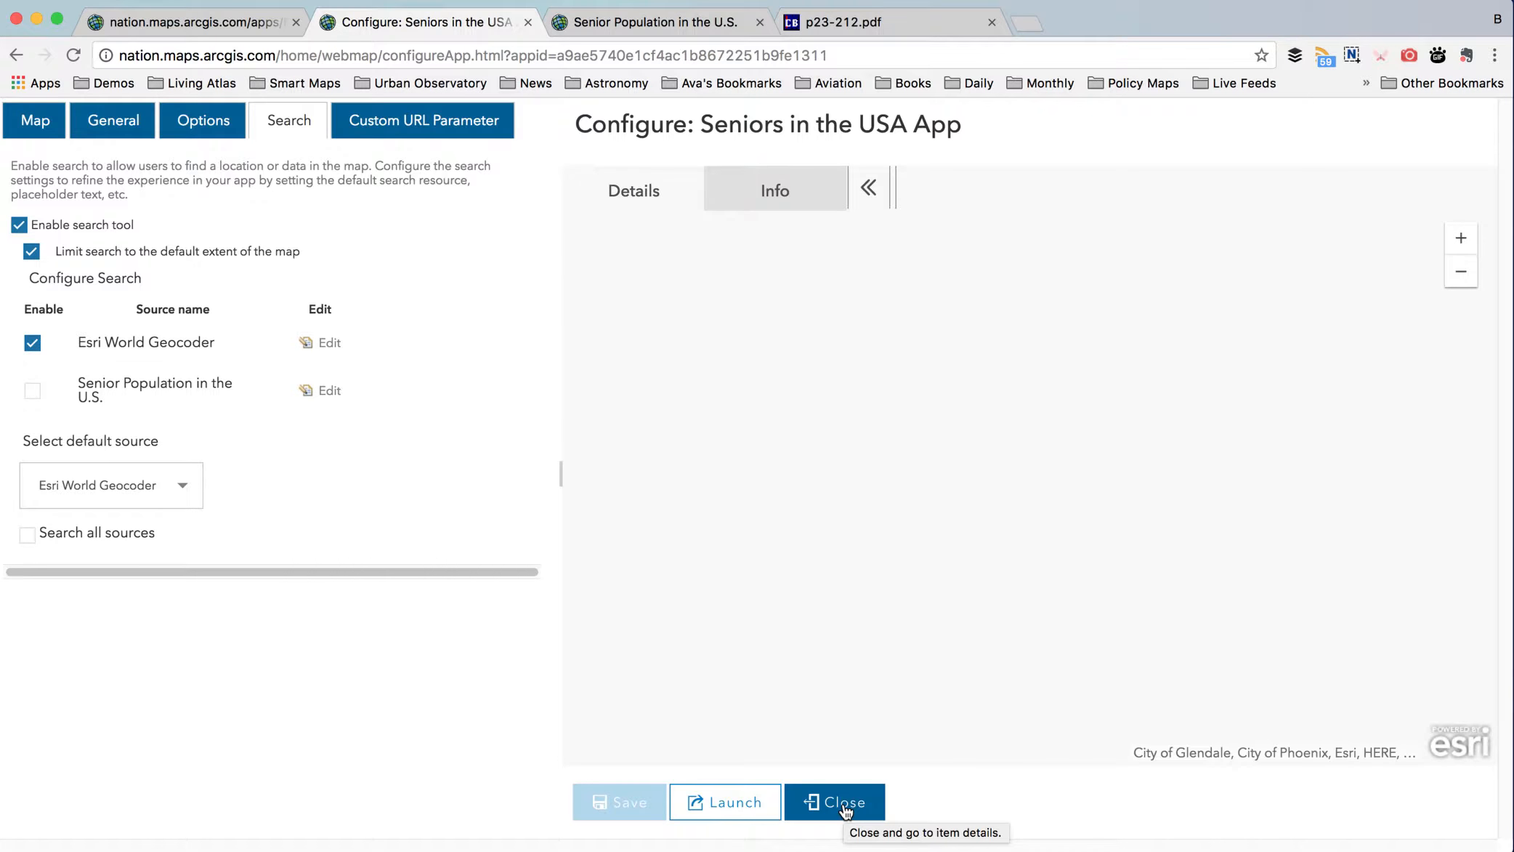
- Launch the app and view the details of the census tract with the large circle west of Fountain Hills
click(743, 808)
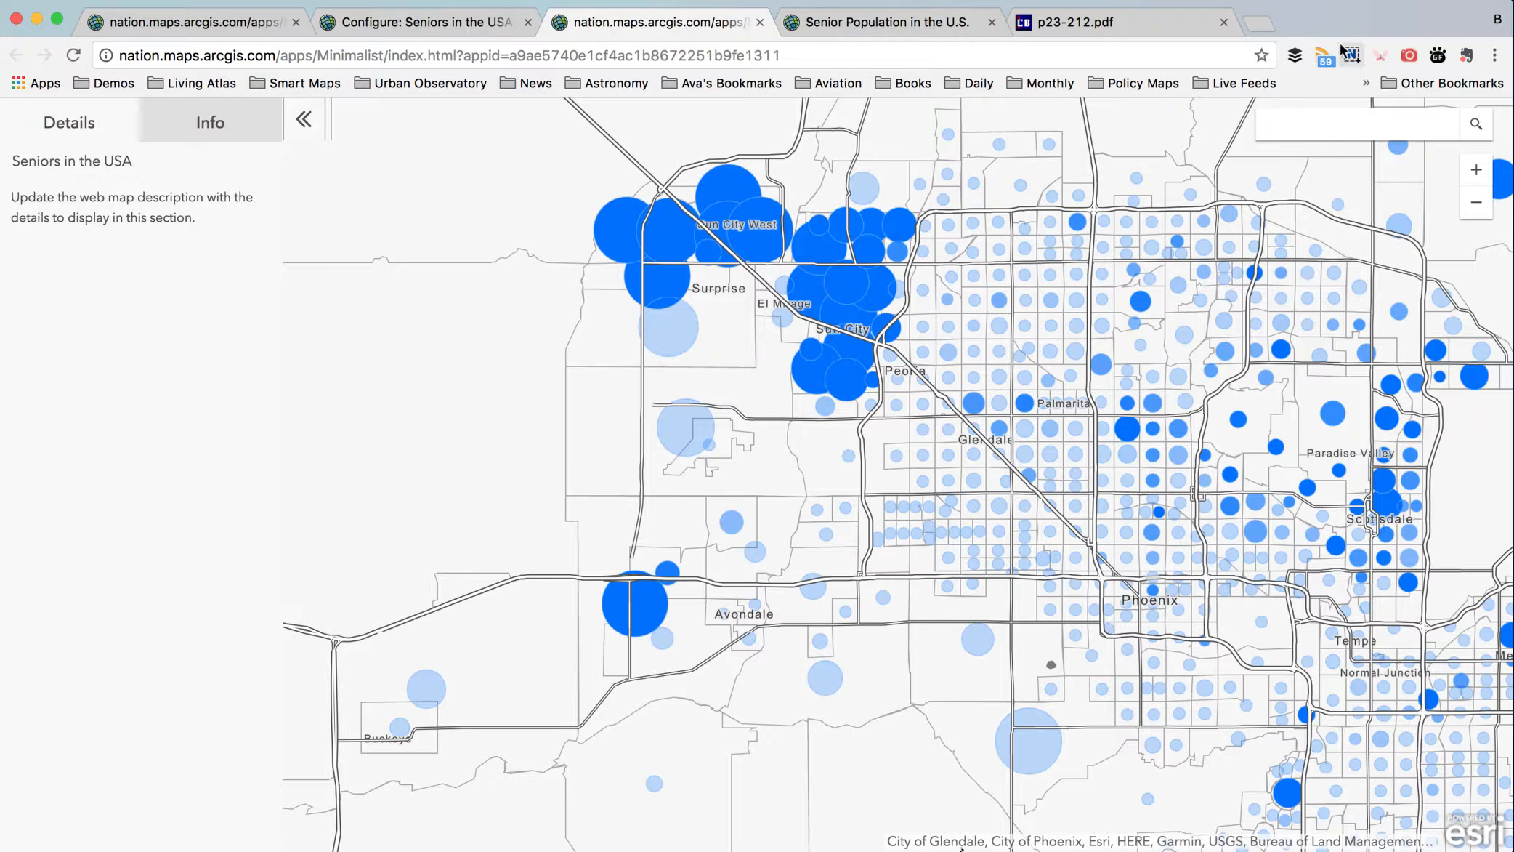
click(1478, 213)
click(1478, 205)
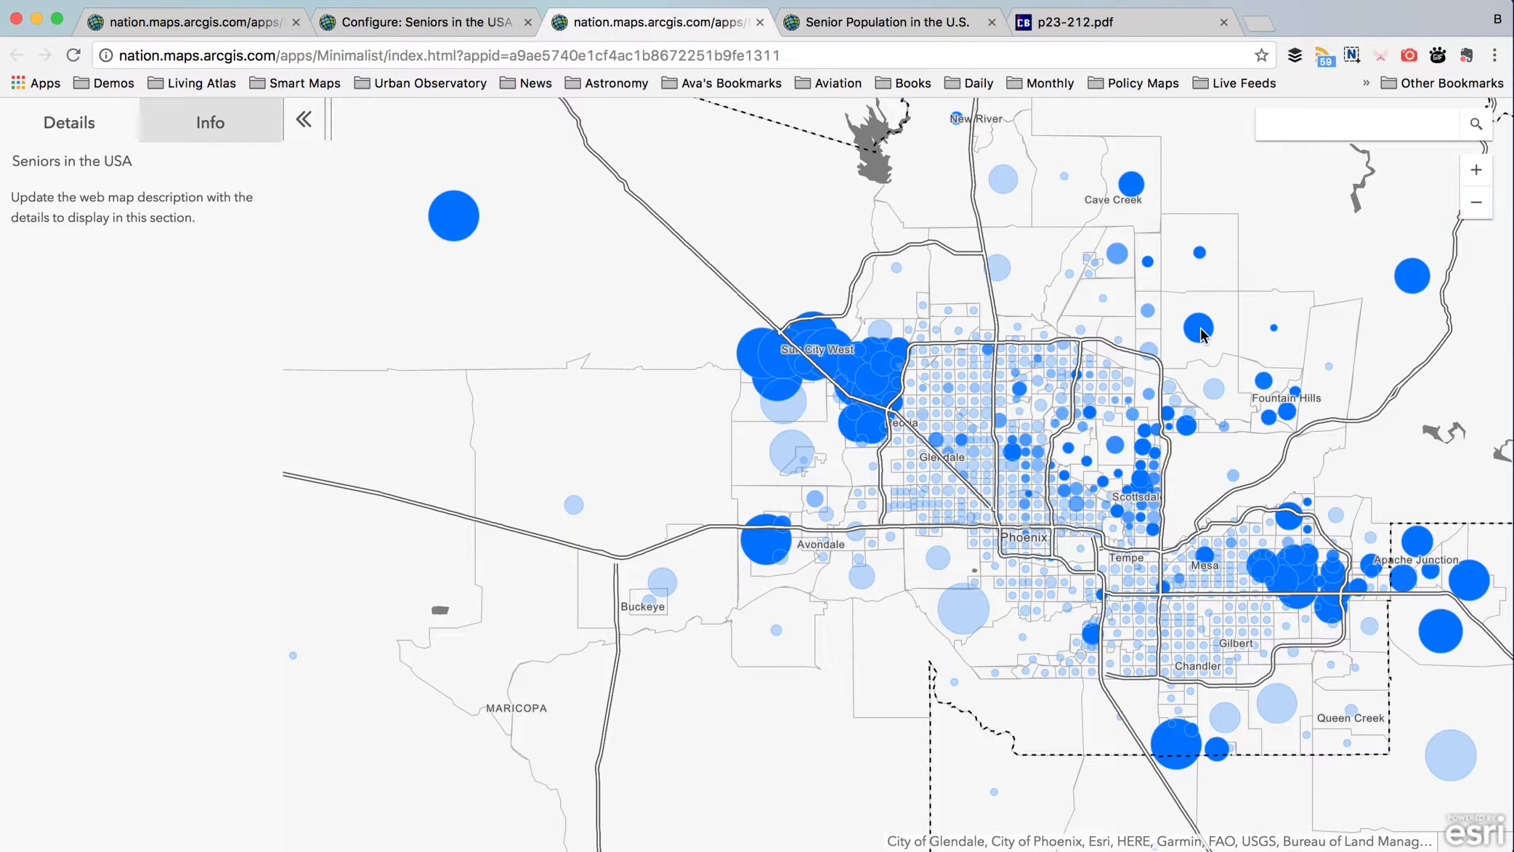
click(1202, 328)
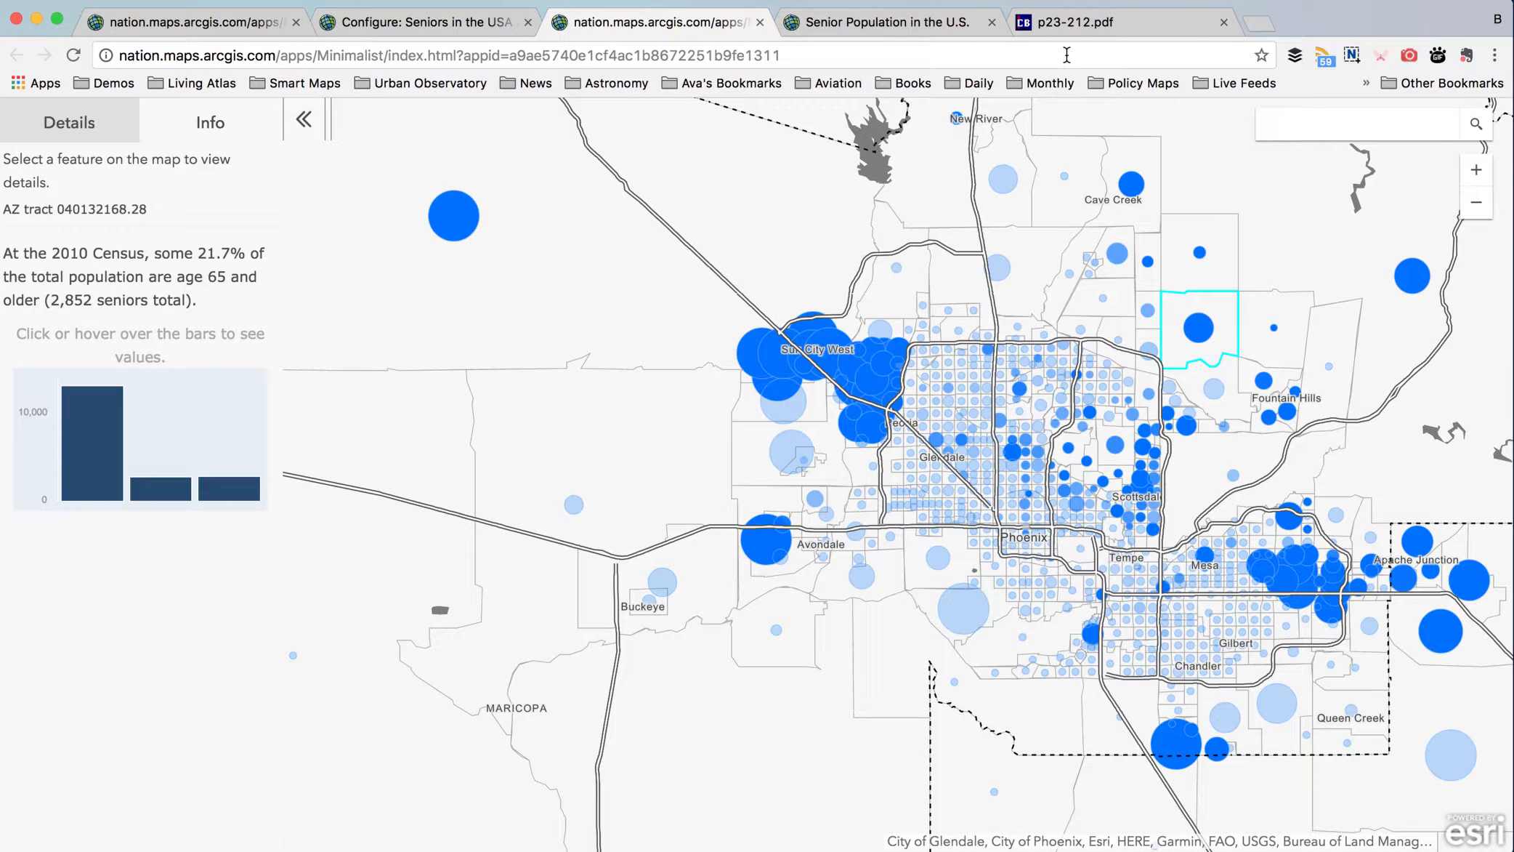
- Search the launched app for "chicago" and view the circles across the wider Chicago area
click(1316, 117)
text(chicago)
key(Return)
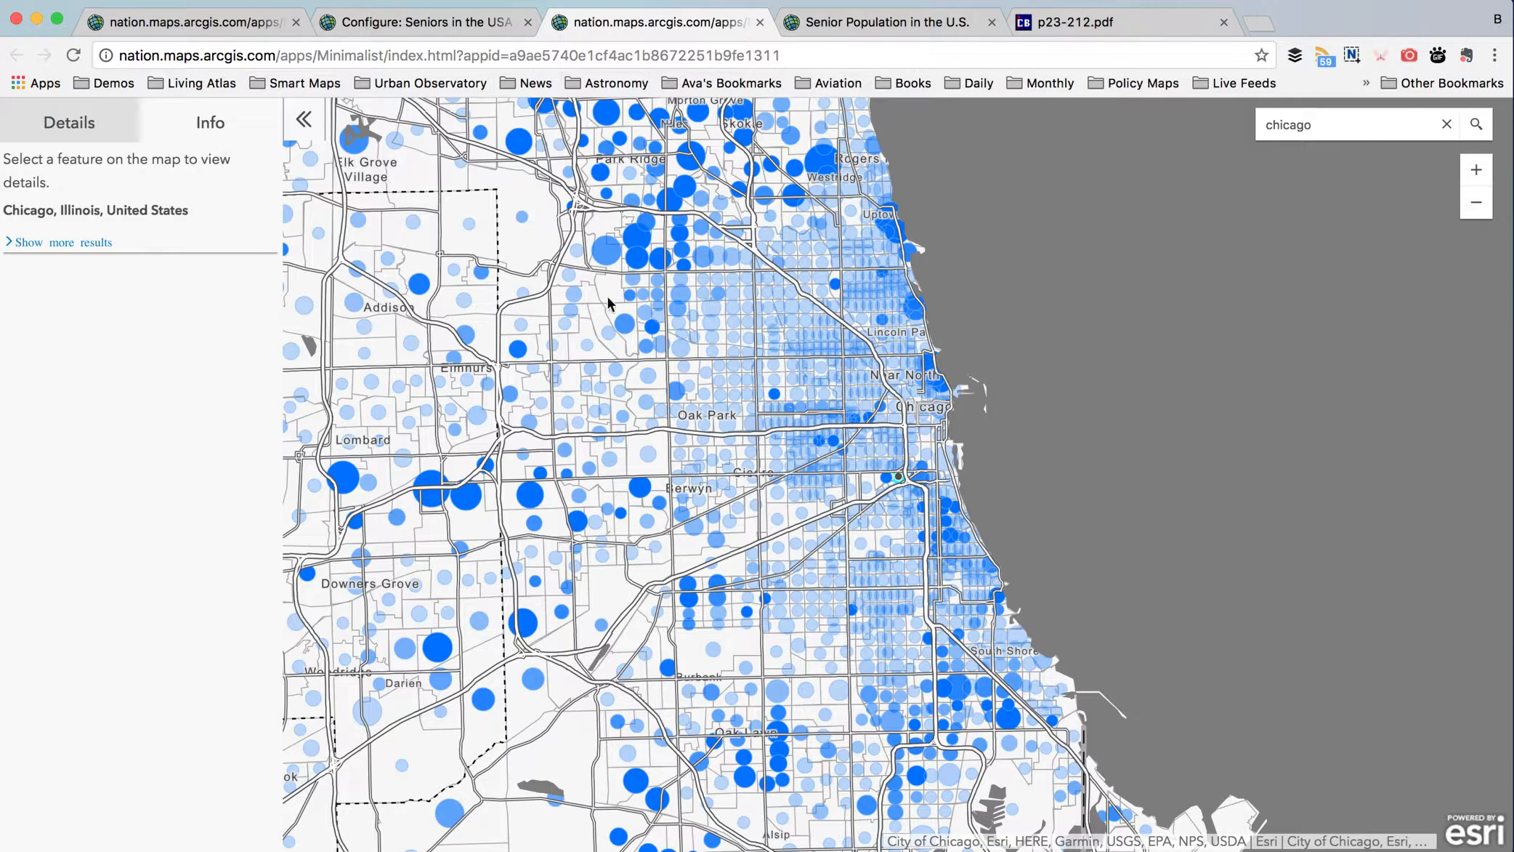
click(1477, 202)
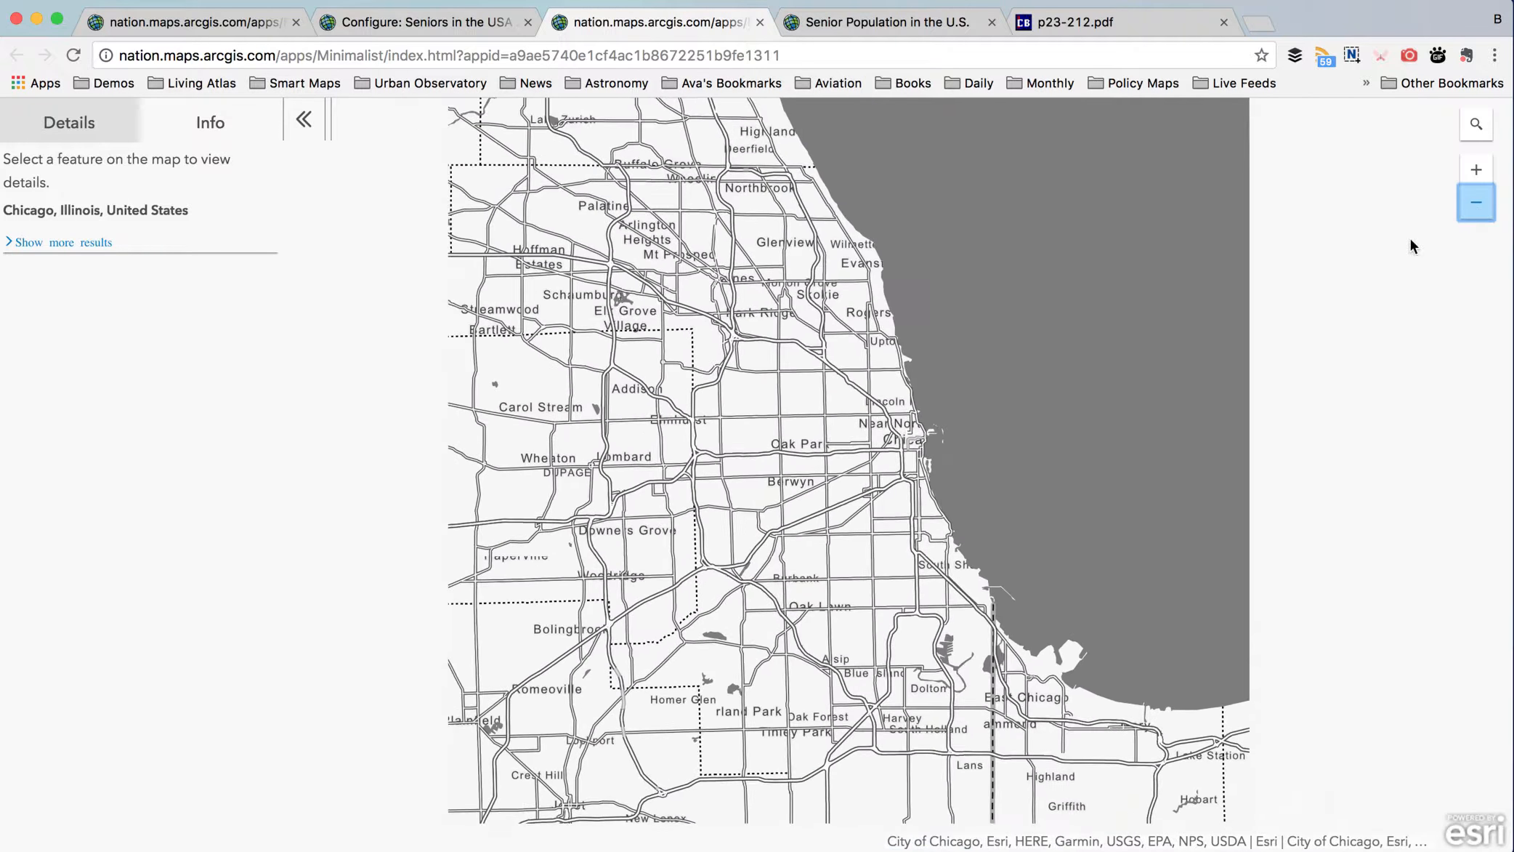
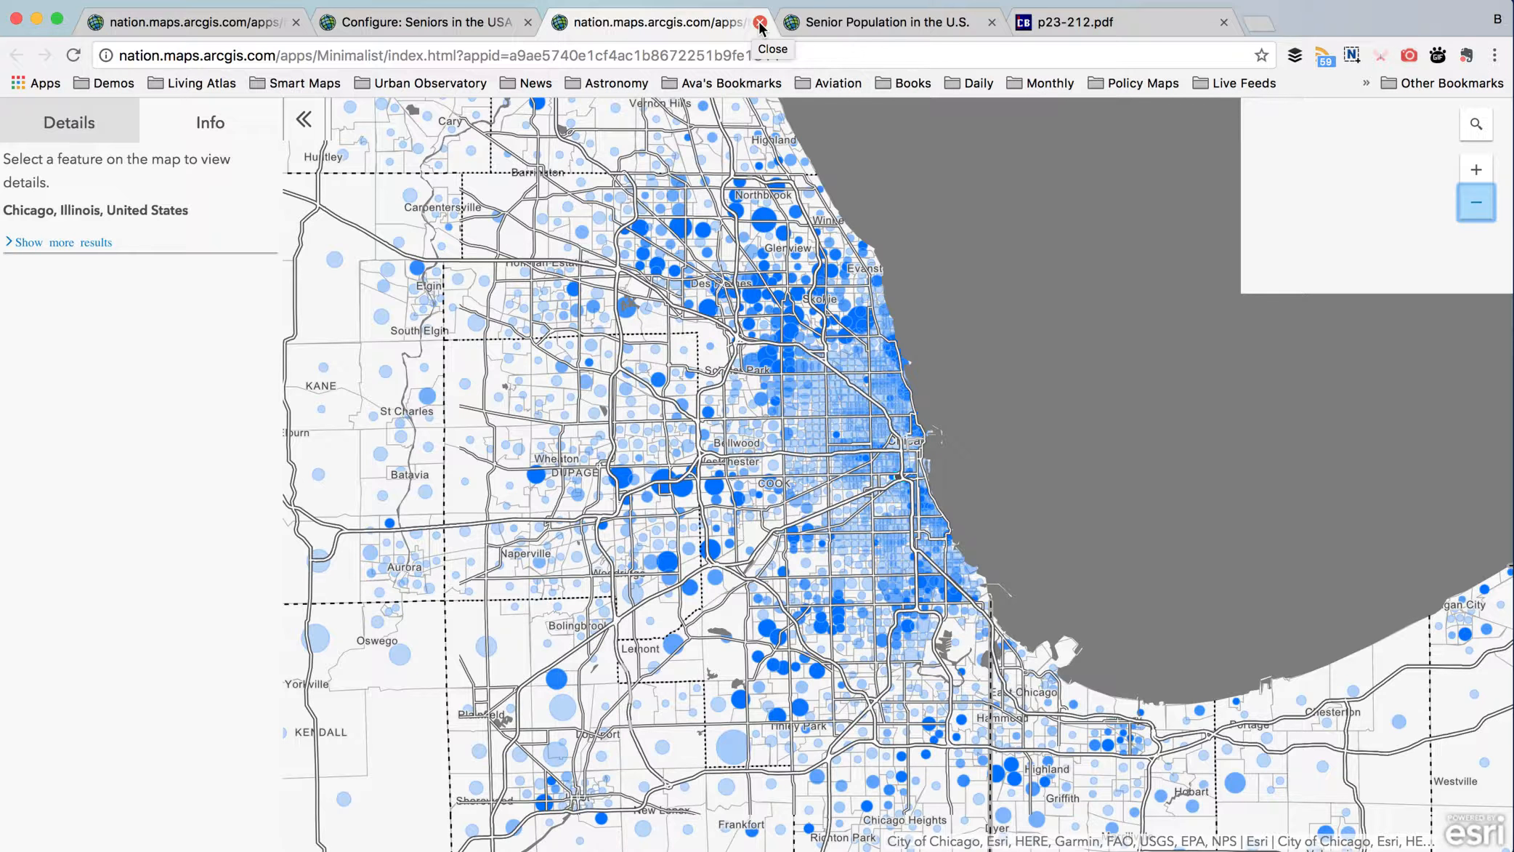
- Examine the map description text in the launched app's Details panel
click(478, 26)
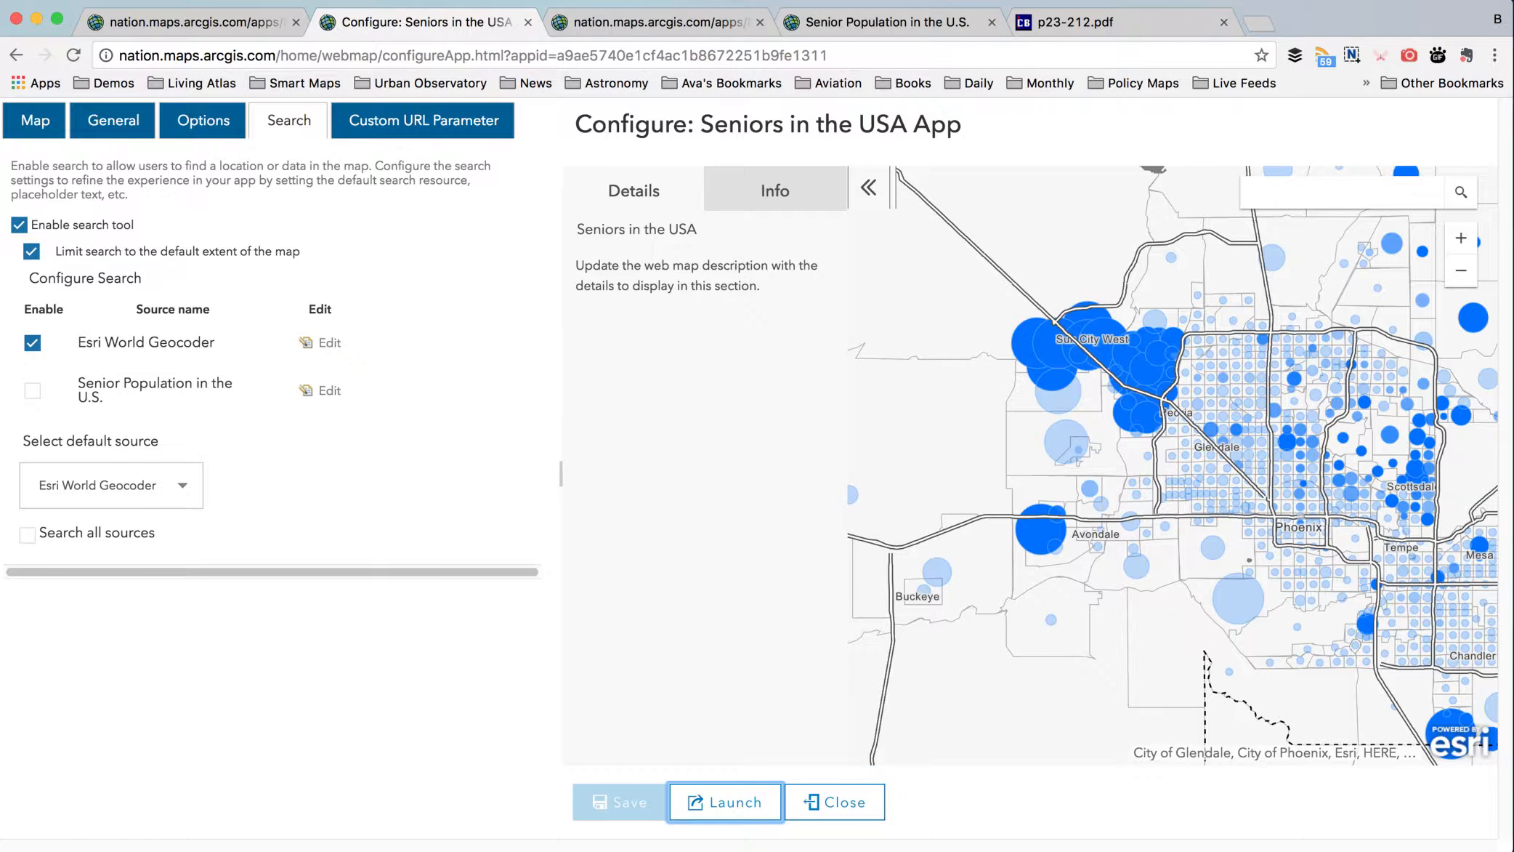
click(683, 22)
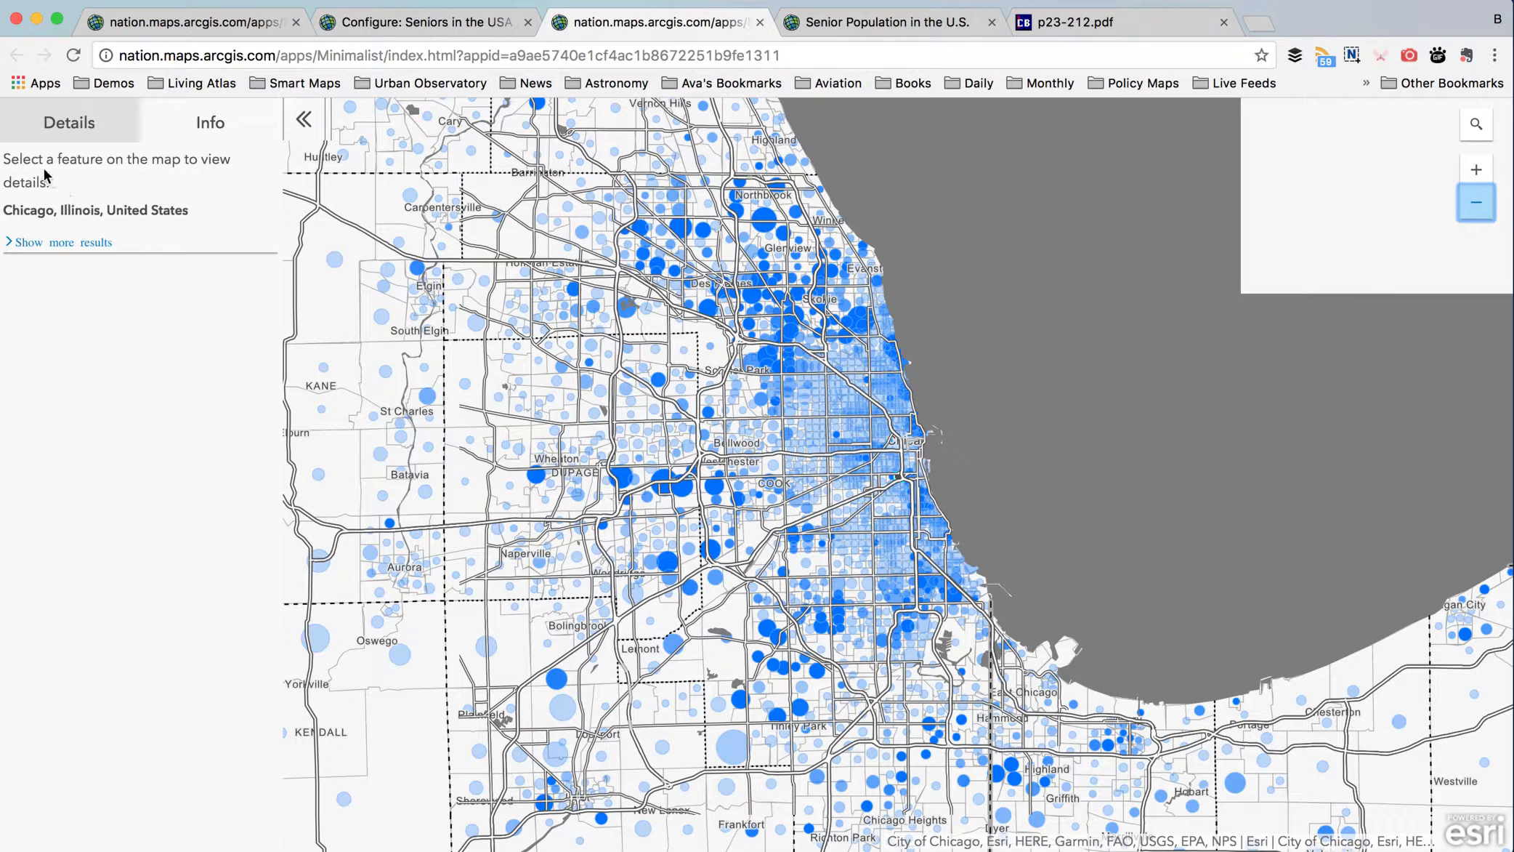
click(53, 136)
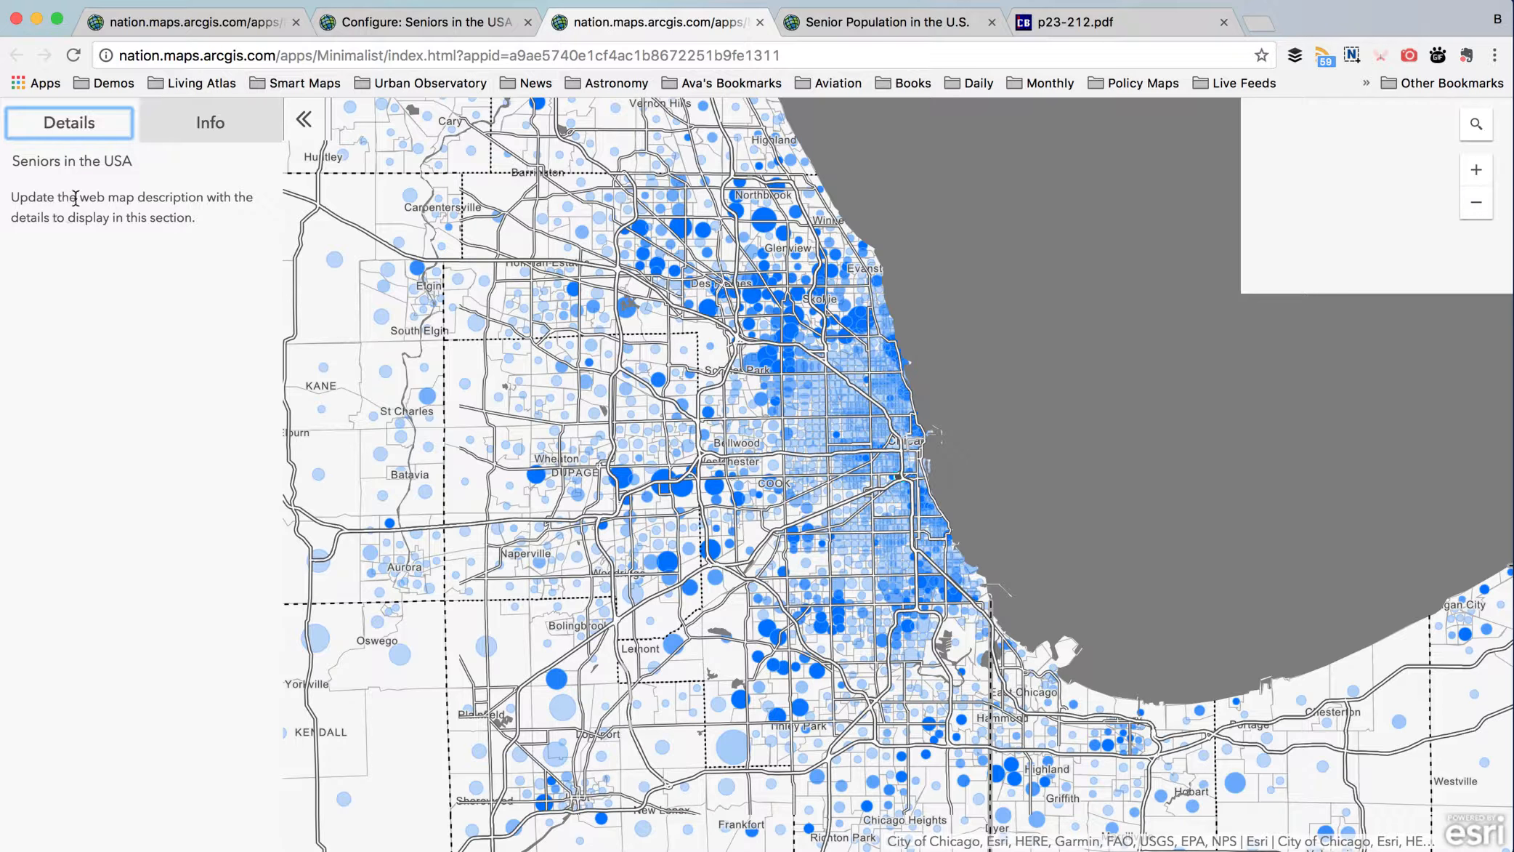
drag(48, 196, 146, 216)
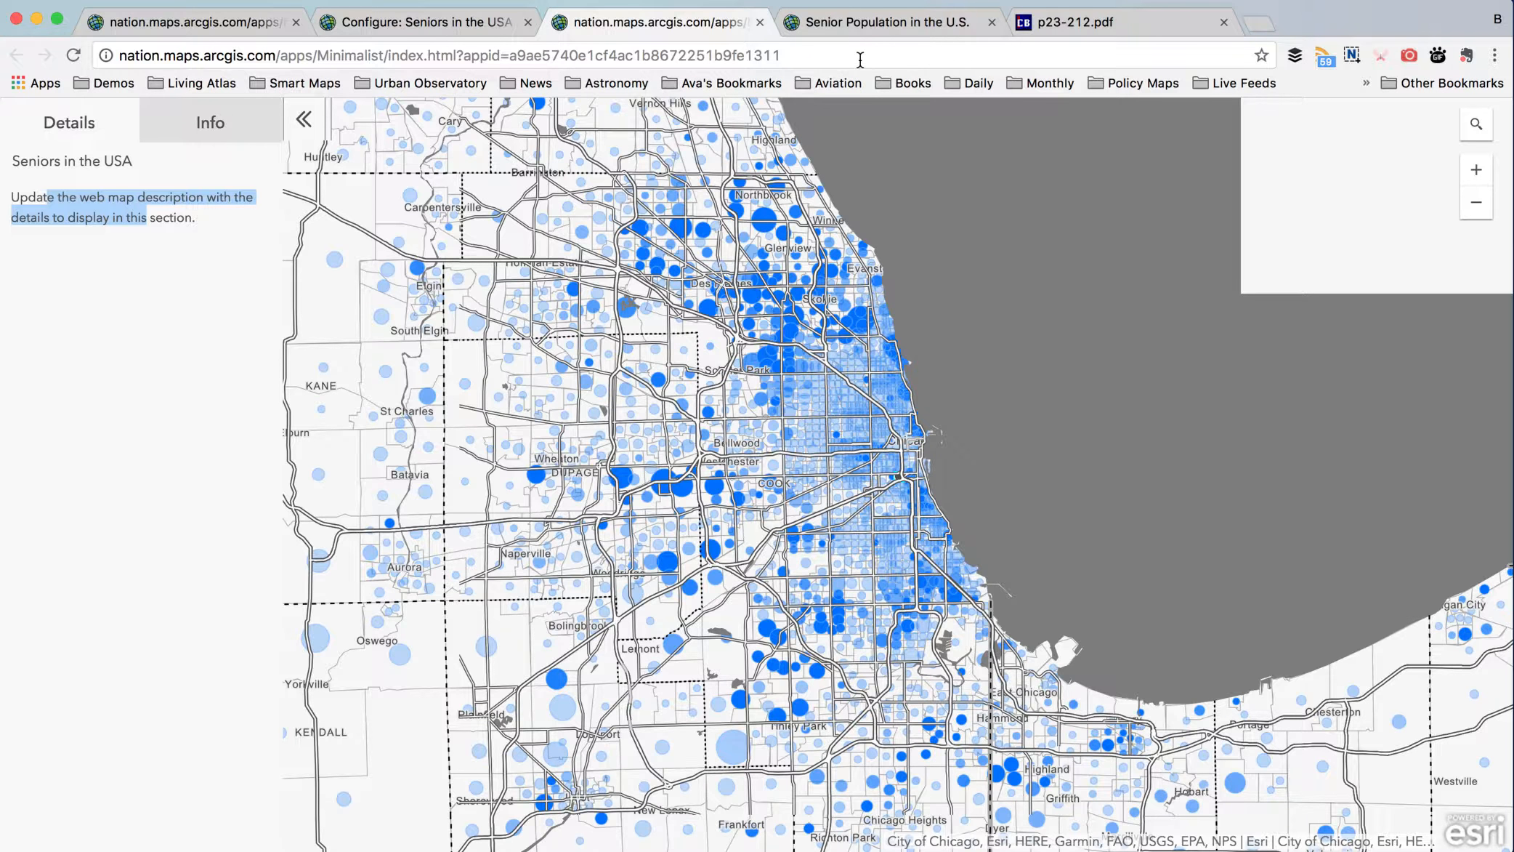
- Close the Seniors in the USA App configuration and return to the app's item page
click(878, 22)
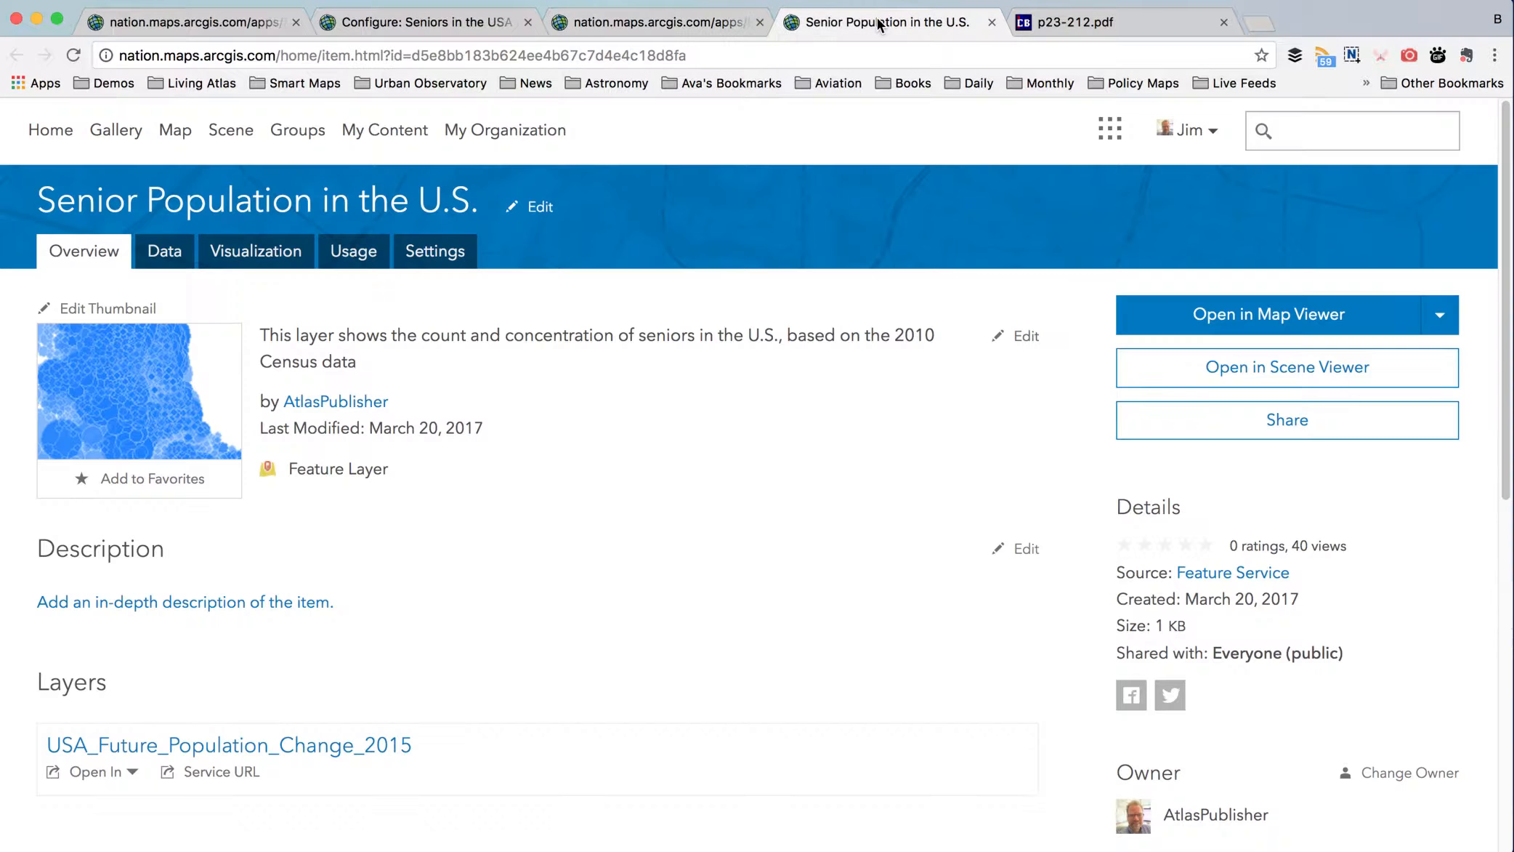
click(672, 29)
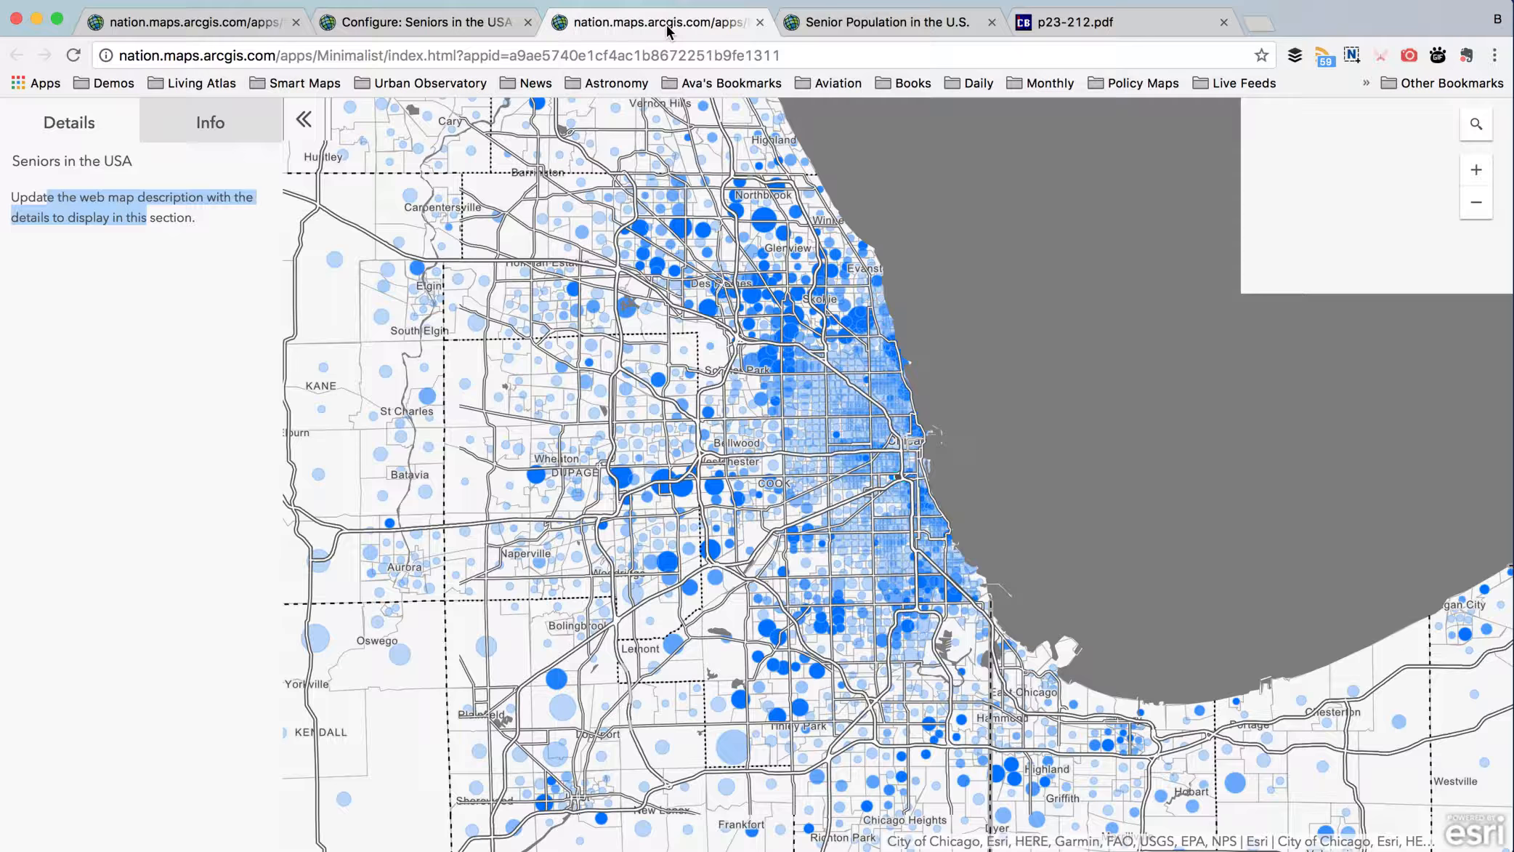
click(473, 24)
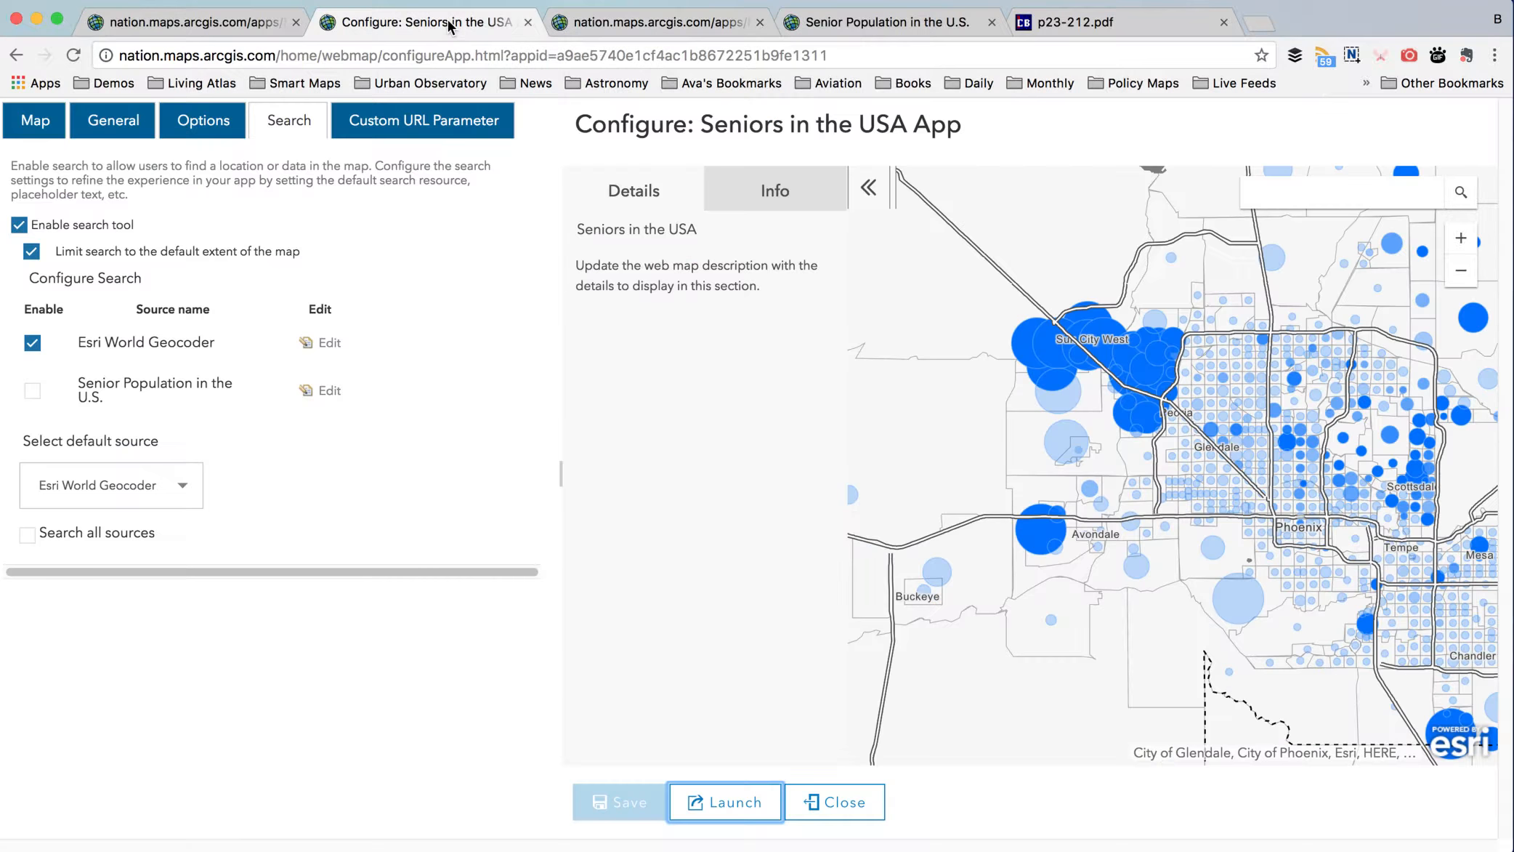
click(843, 802)
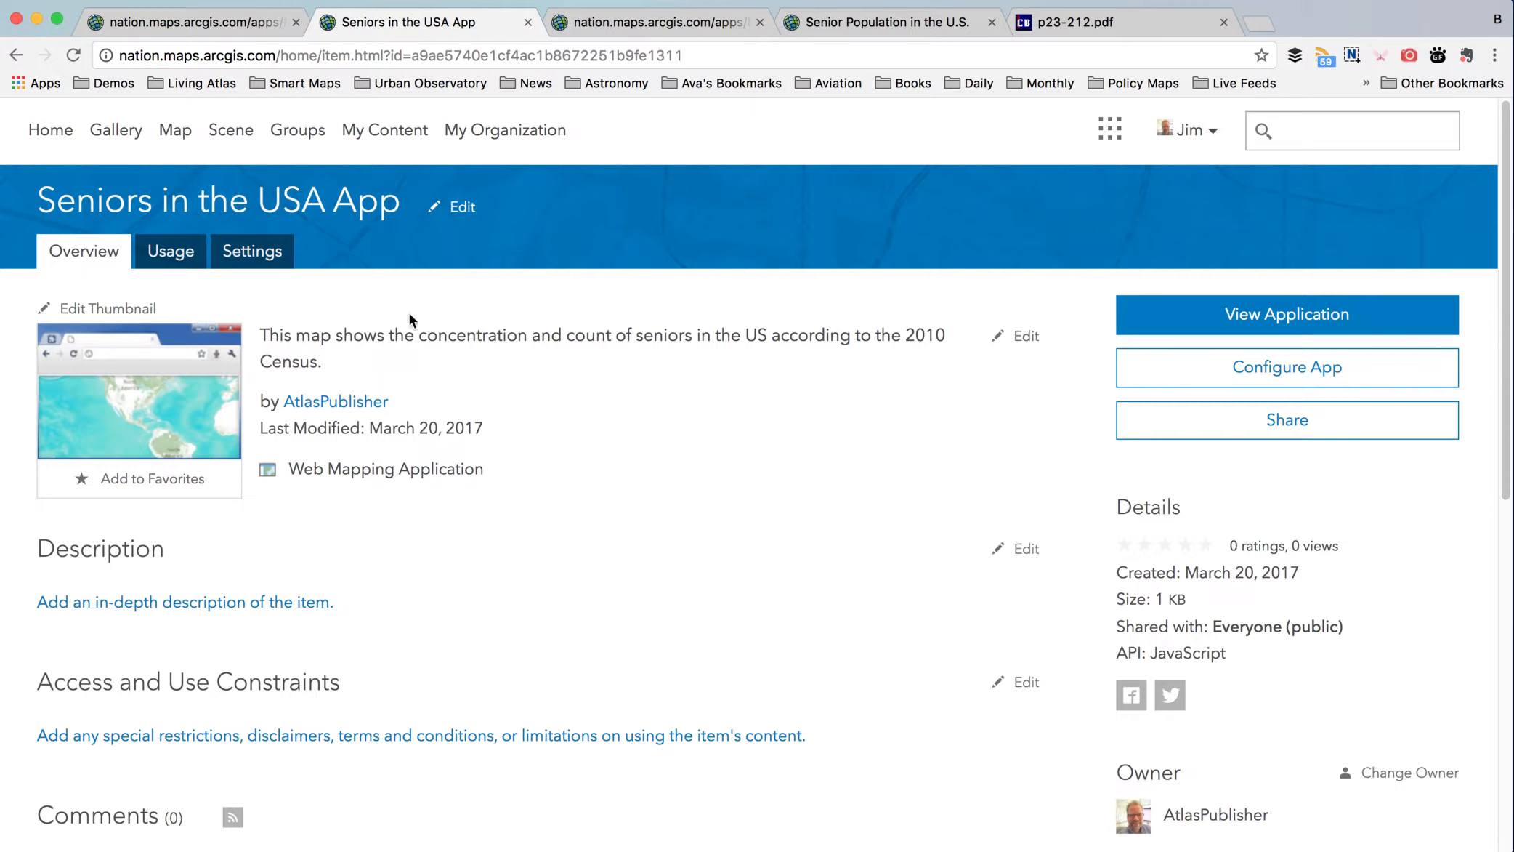
- Start the app item's description with its summary sentence, followed by "Bright blue areas indicate high concentrations of seniors in that neighborhood."
click(96, 603)
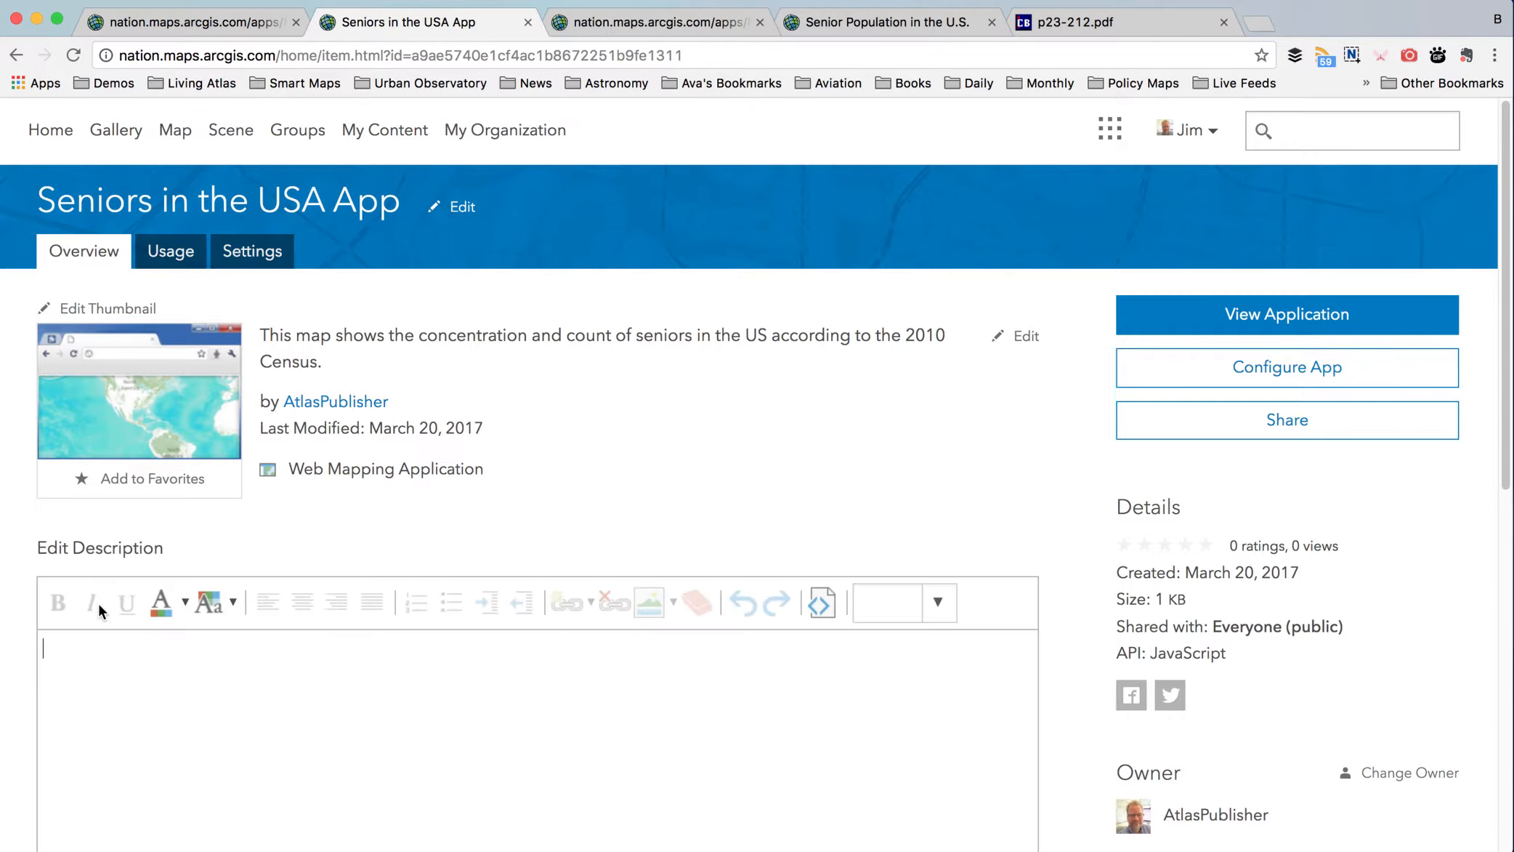
text(This map shows the concentration and count of seniors in the US according to the 2010 Census.)
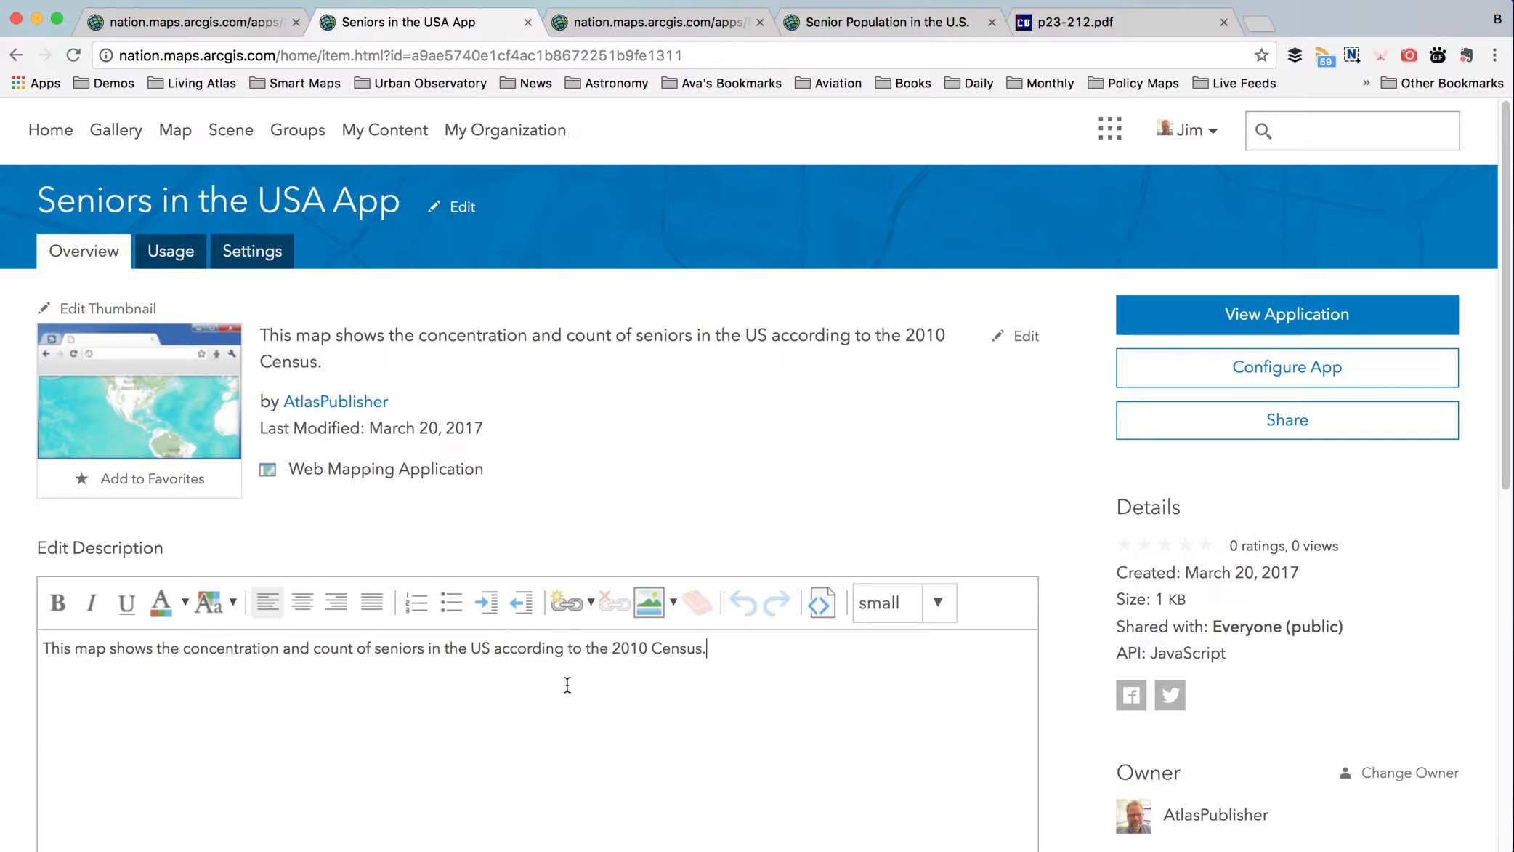
text(Birght)
key(BackSpace)
key(BackSpace)
key(BackSpace)
text(right blue areas indicate high concentrations of ser)
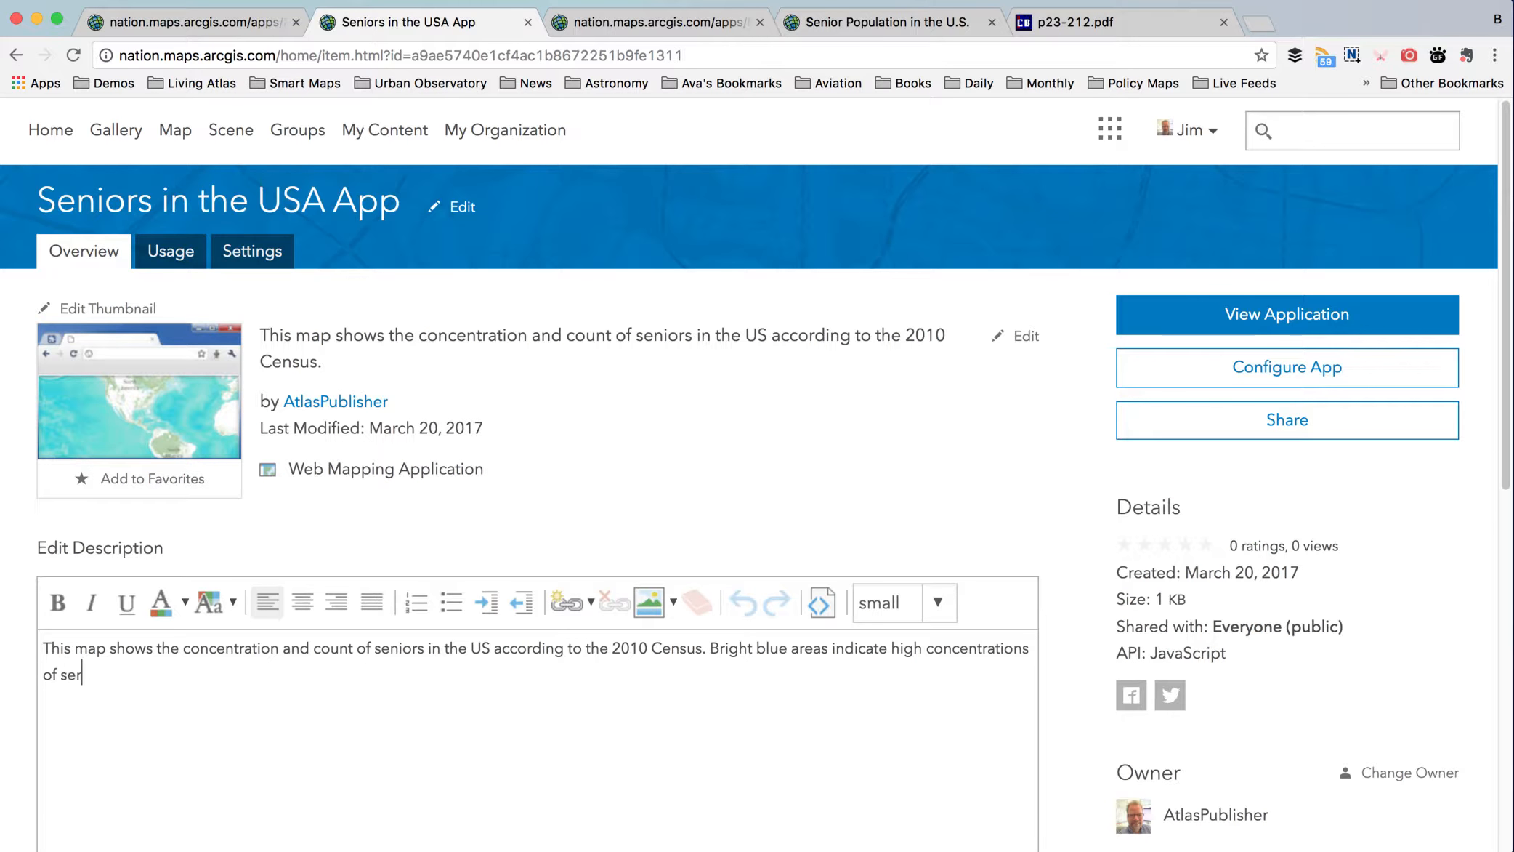
text(iors in that negh)
key(BackSpace)
key(BackSpace)
text(ighborhood.)
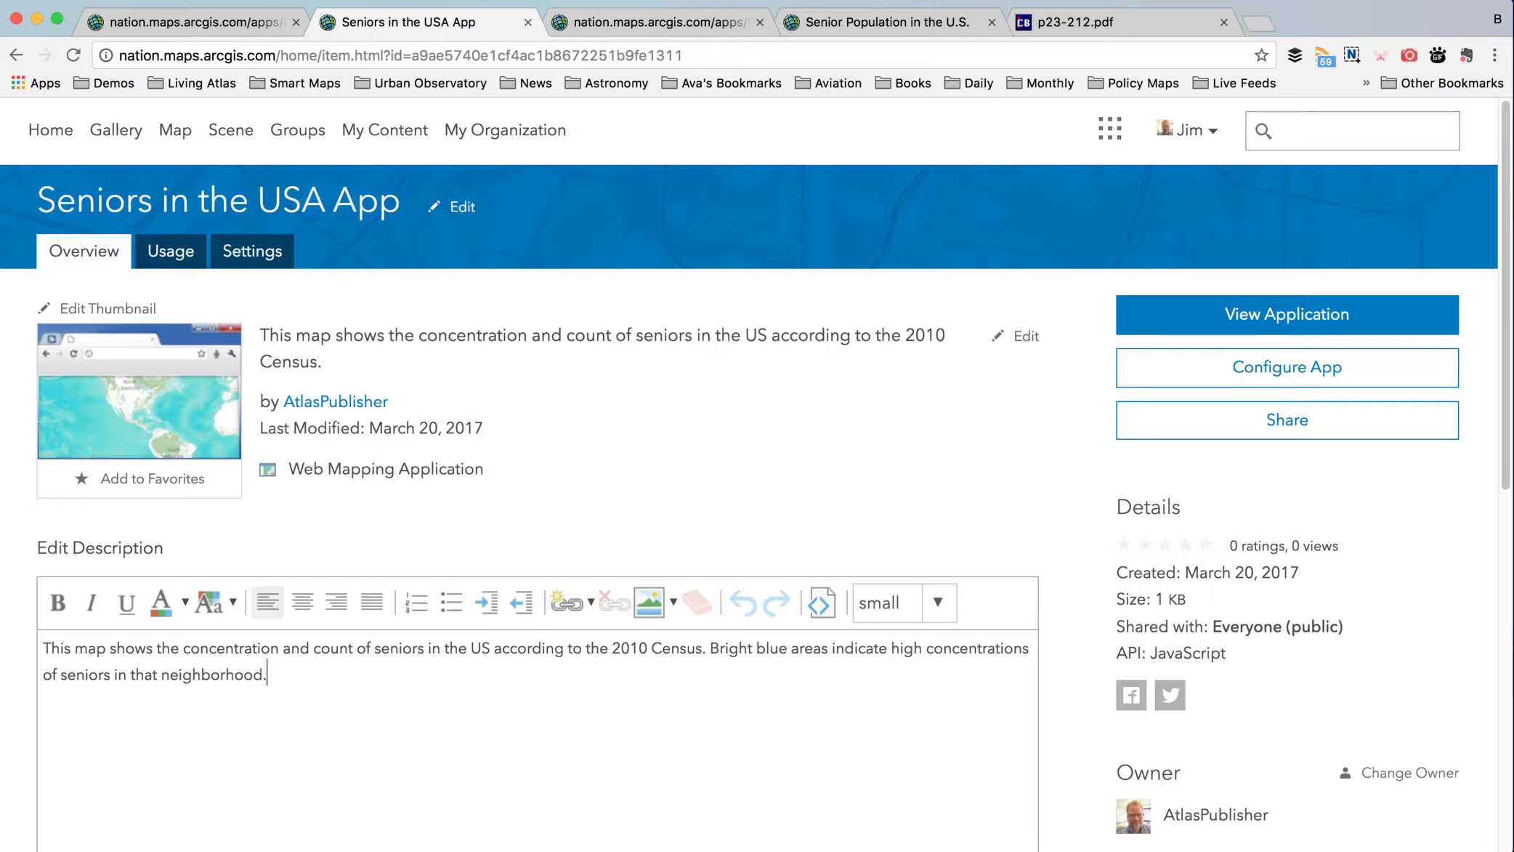
- Move the "Bright blue areas" sentence to the beginning of the app's description
shift+click(714, 647)
key(super+c)
key(BackSpace)
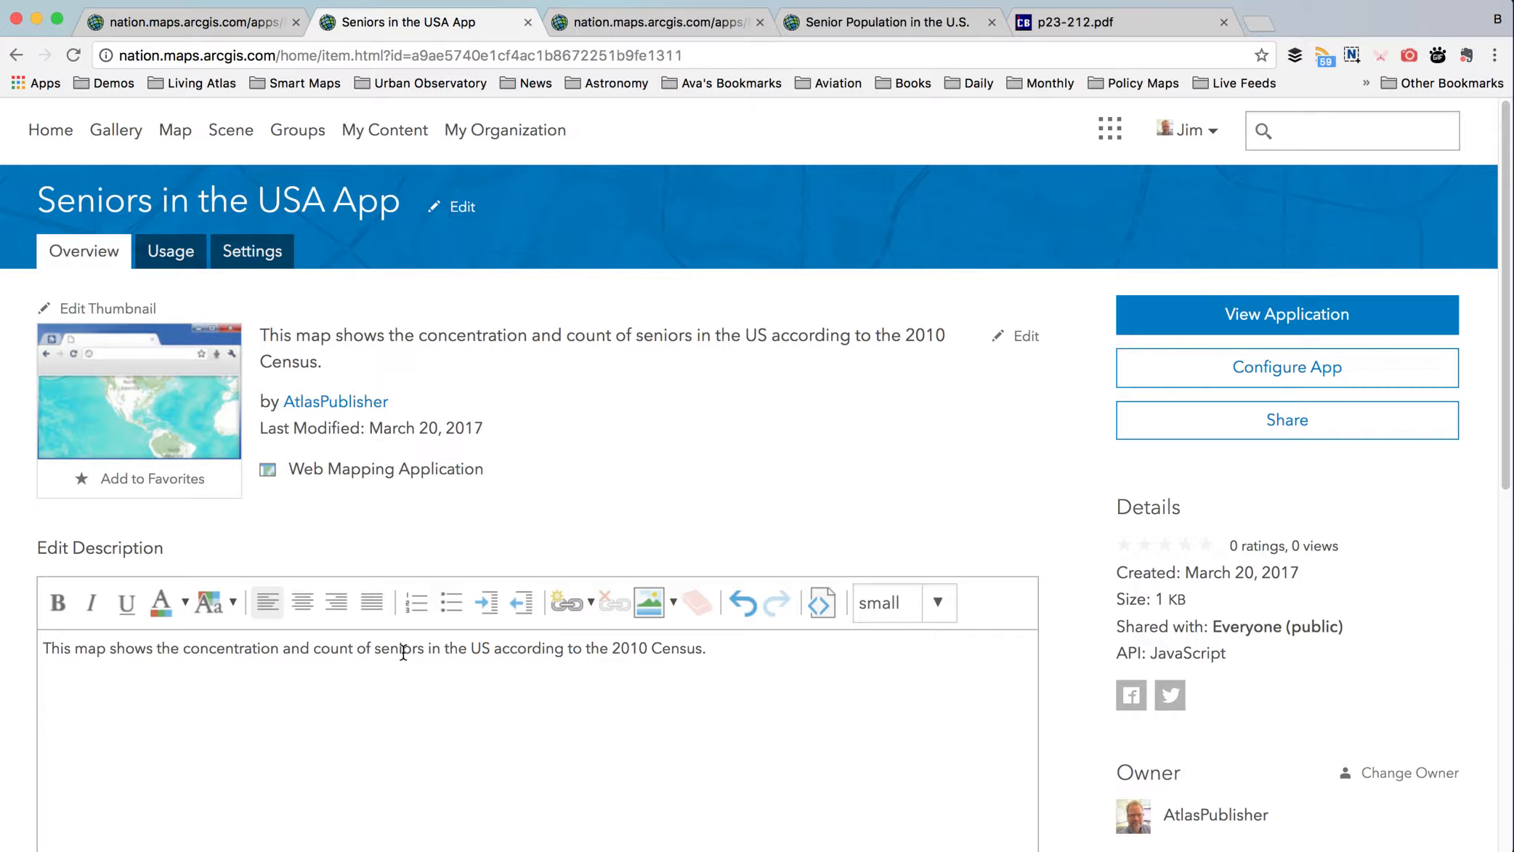
key(super+v)
- Insert "The size of the symbol indicates the number of seniors, regardless of concentration." after the first sentence and save the app's description
text(The size of the)
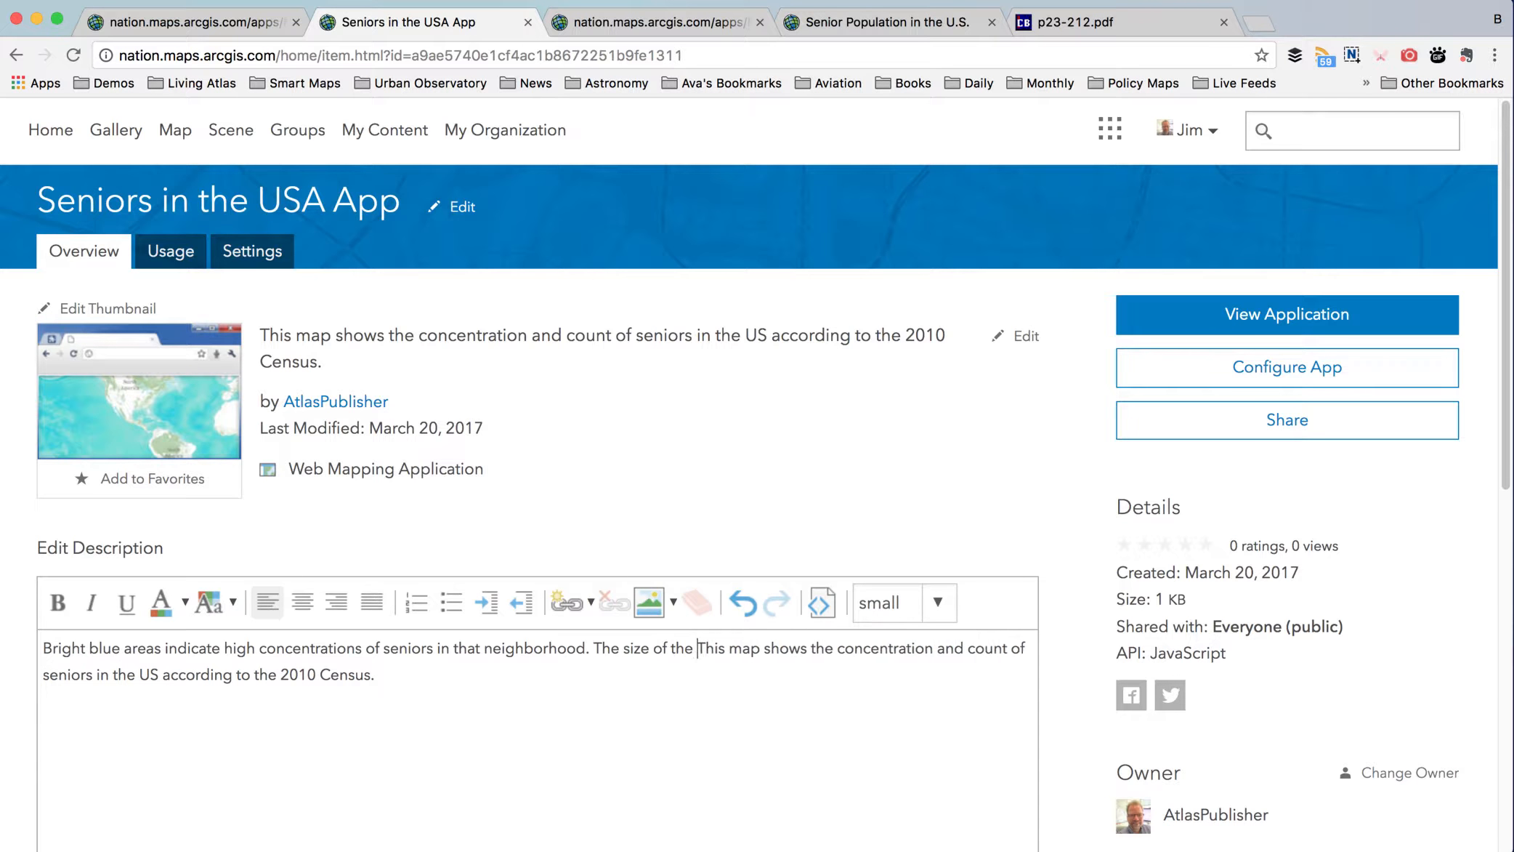
text( symbol indc)
key(BackSpace)
text(icates the number of seniors, regardless of ce)
text(ncentration.)
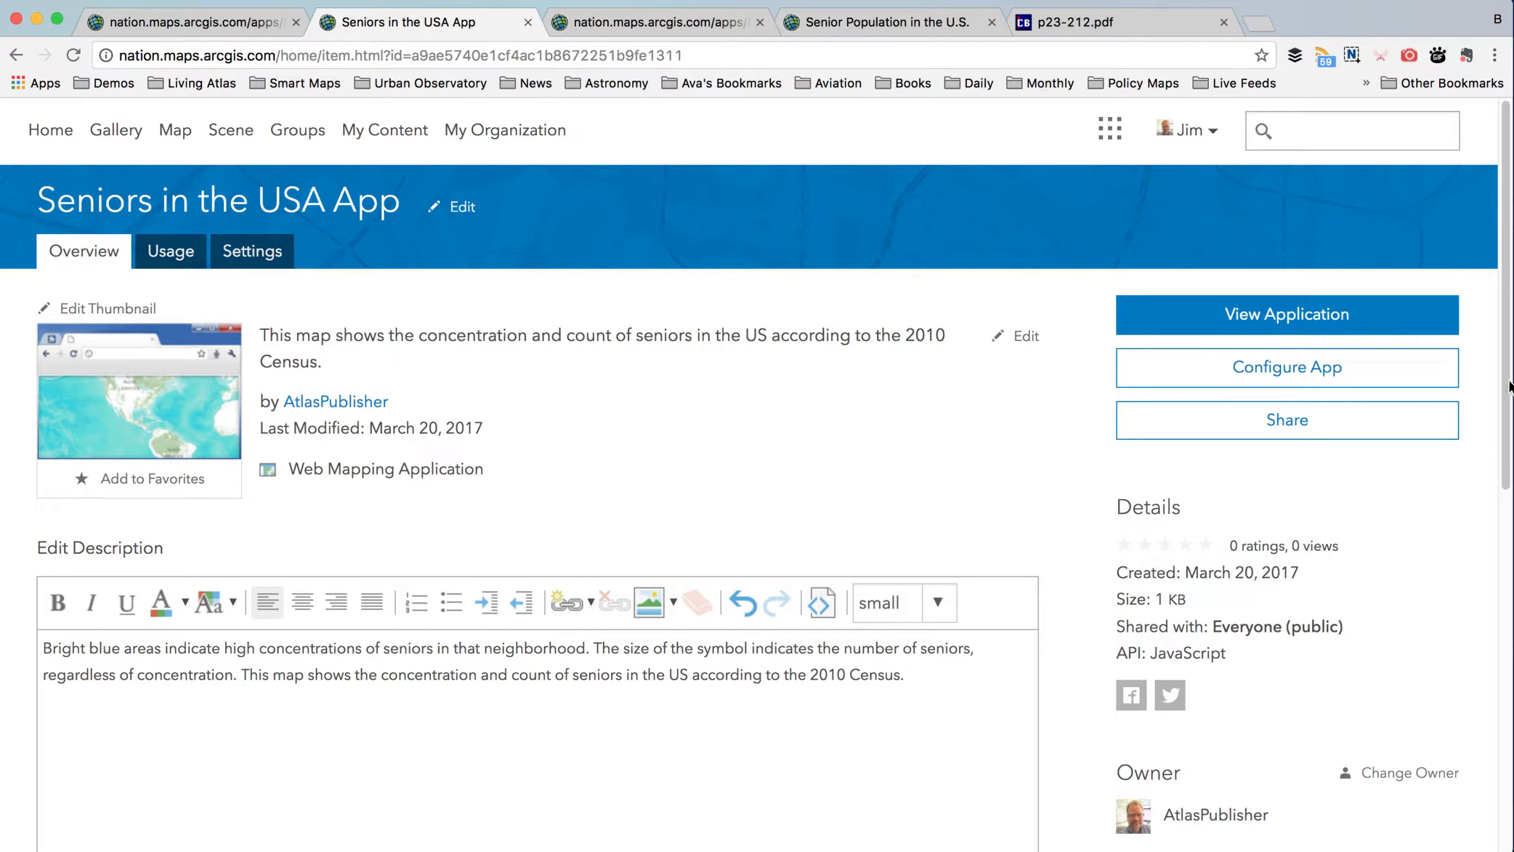
scroll(1153, 669, down, 3)
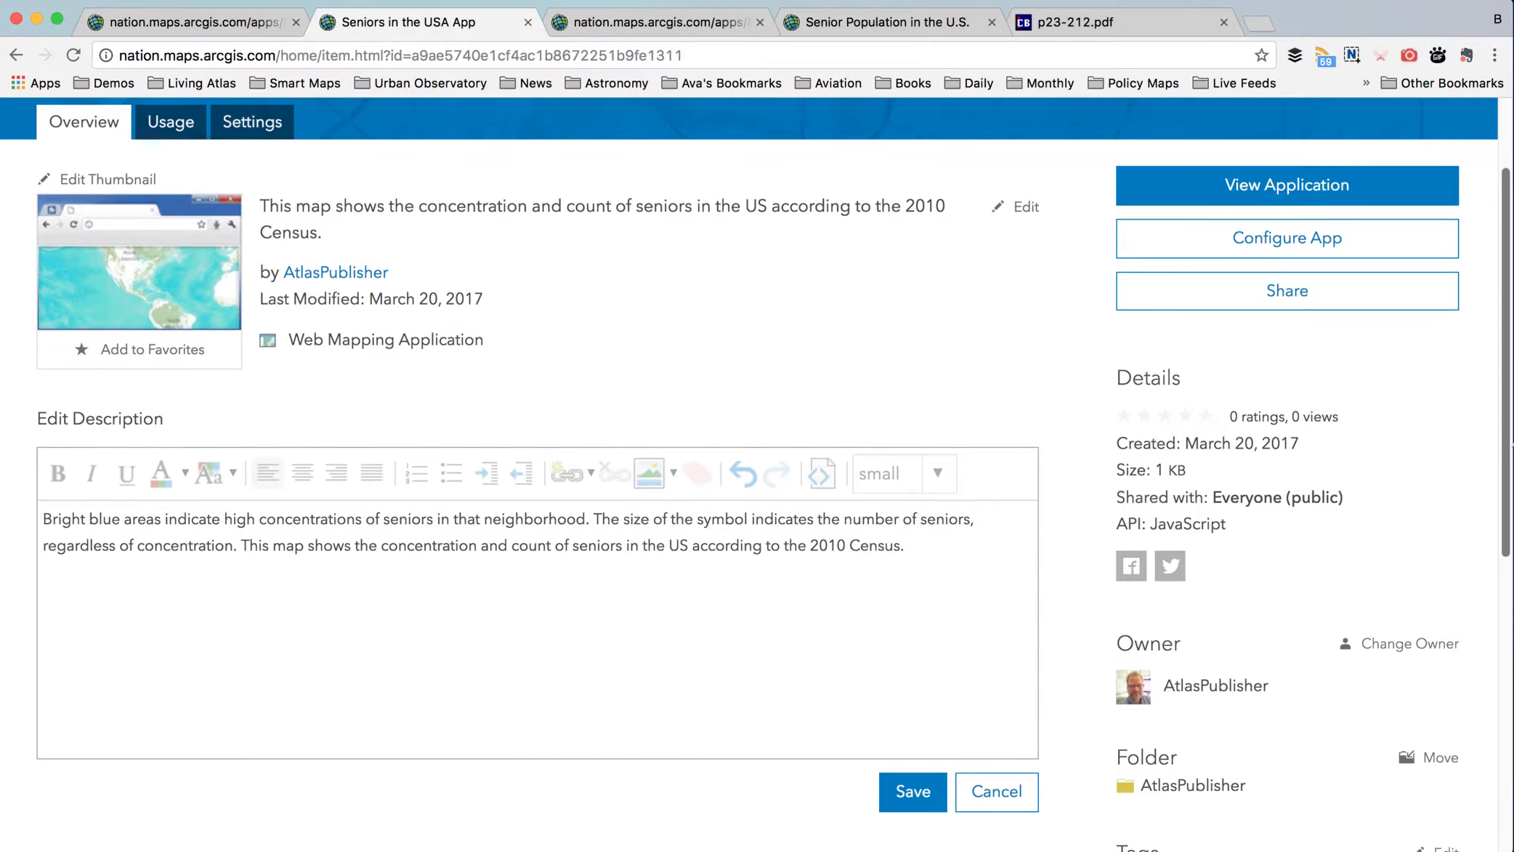
click(919, 767)
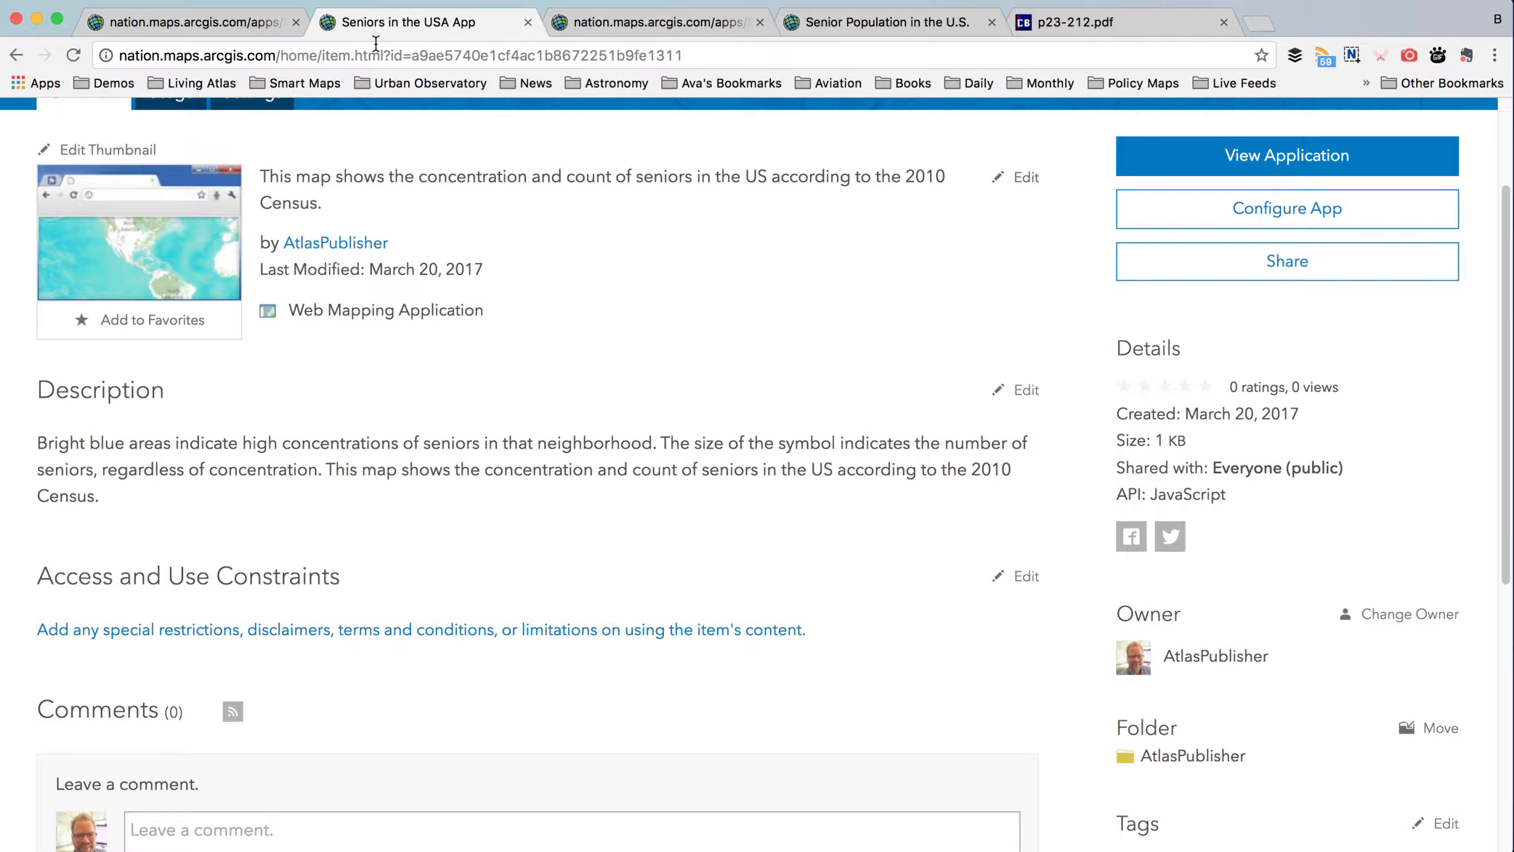
- Check the description in the running app's Details panel, and review the app's item page
click(658, 29)
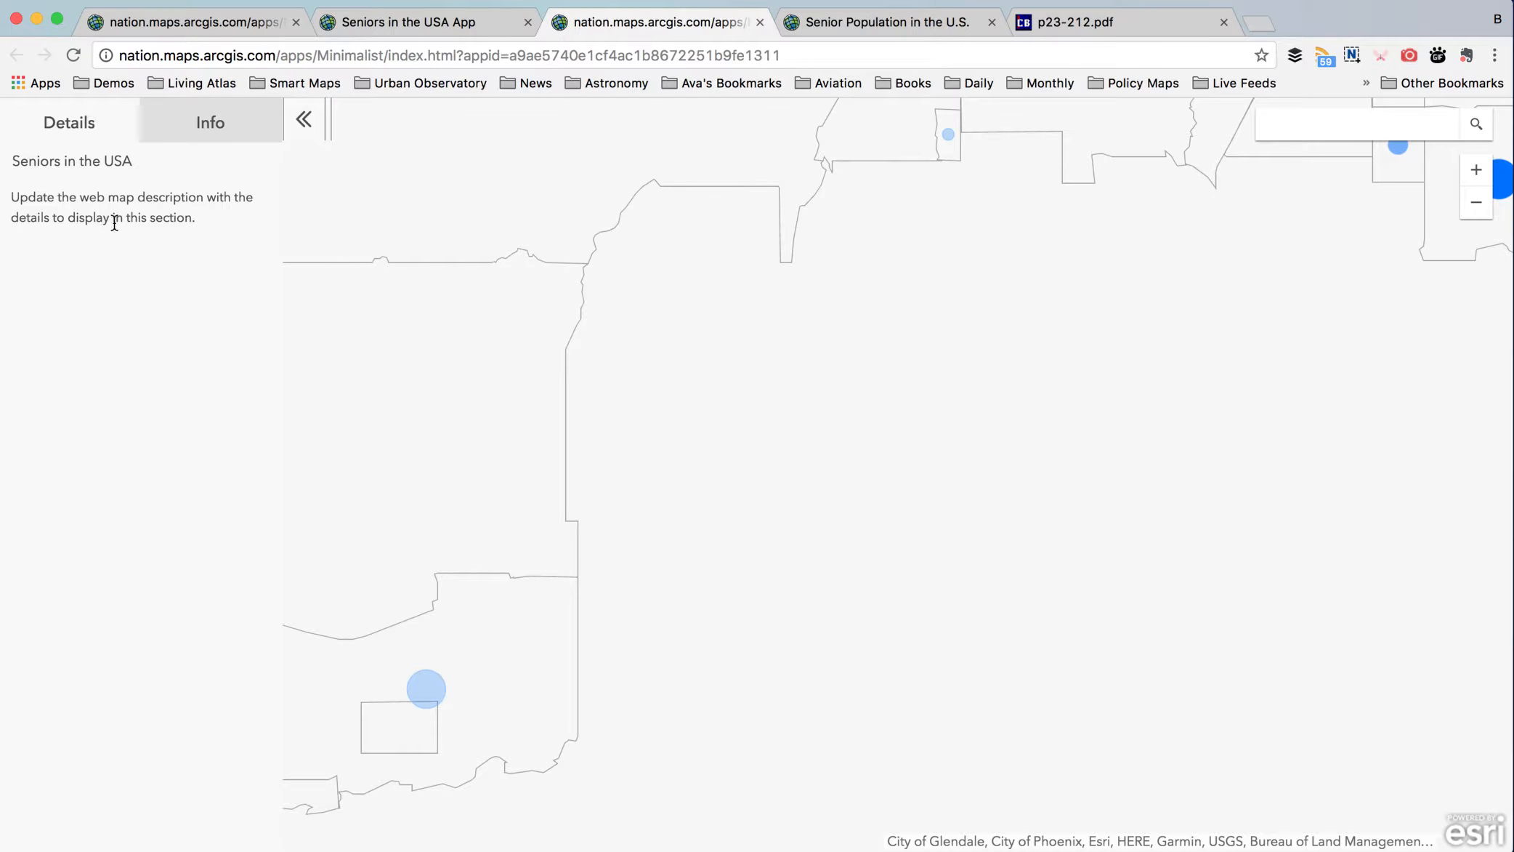
drag(88, 197, 146, 196)
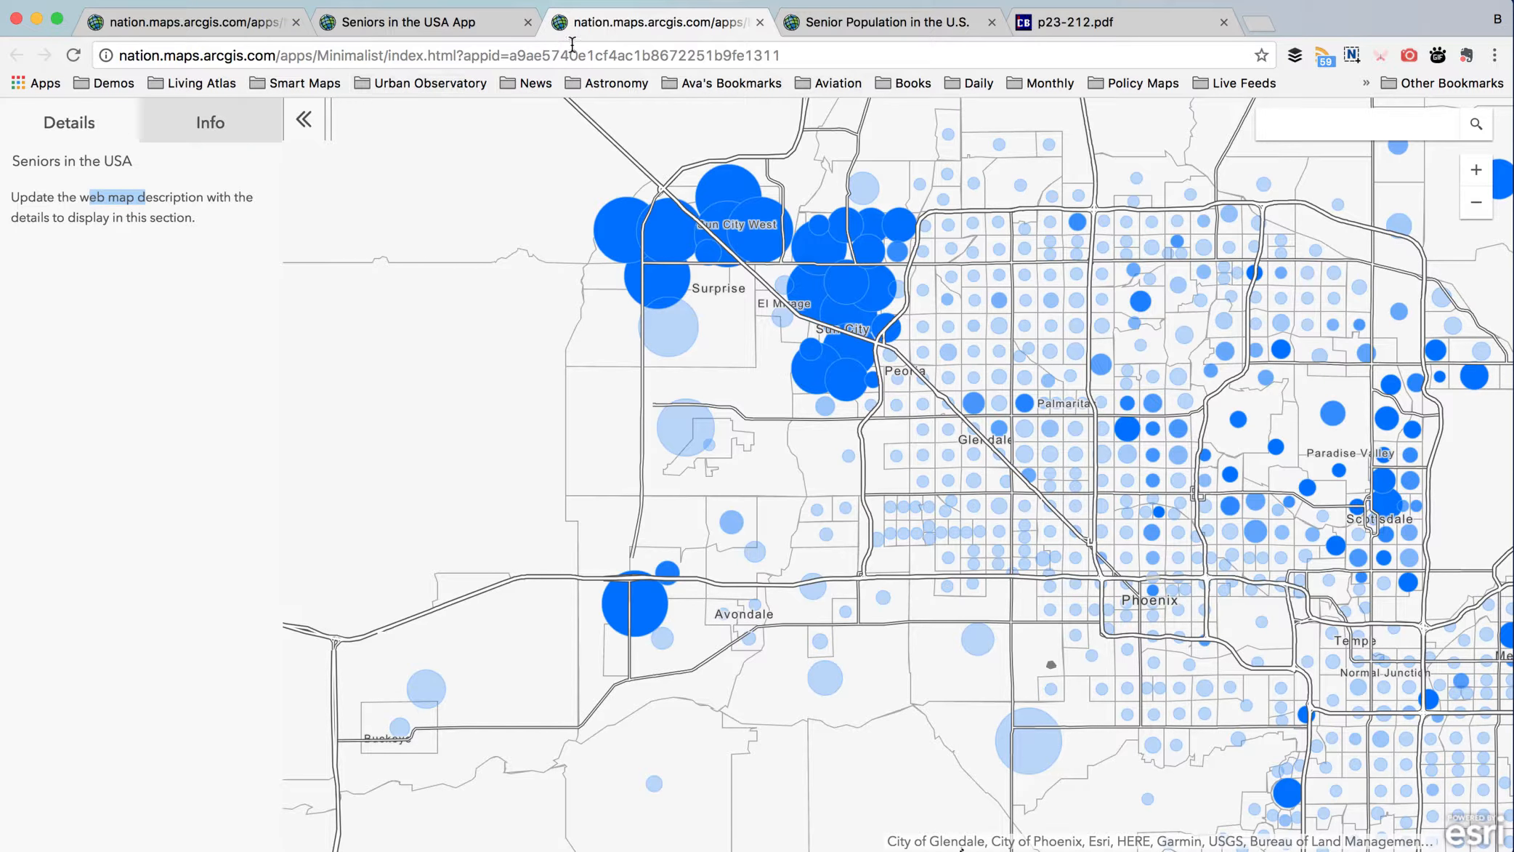
click(436, 11)
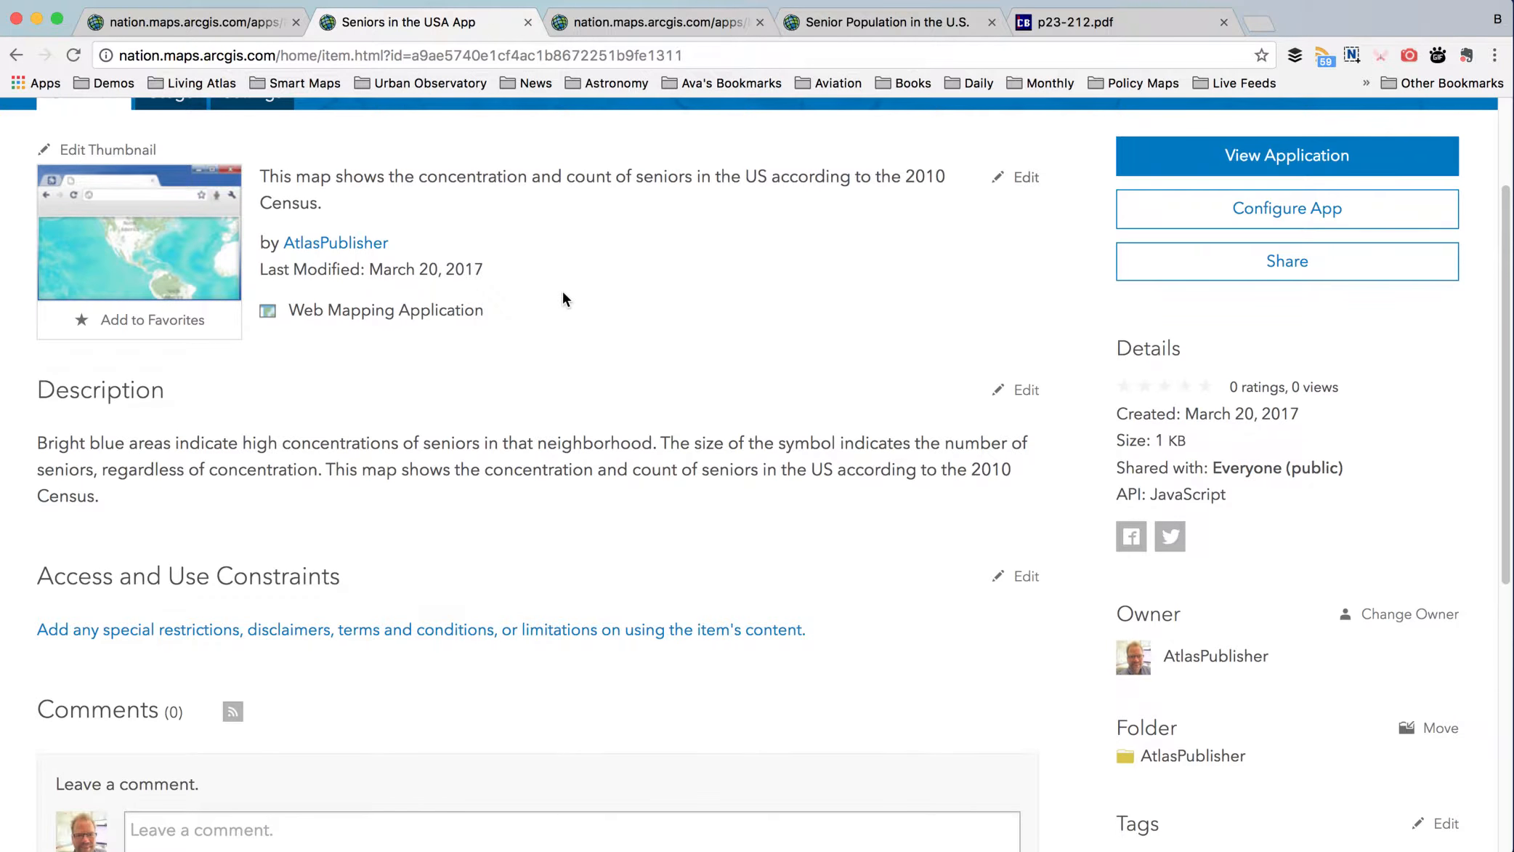
scroll(640, 378, down, 4)
scroll(654, 405, up, 5)
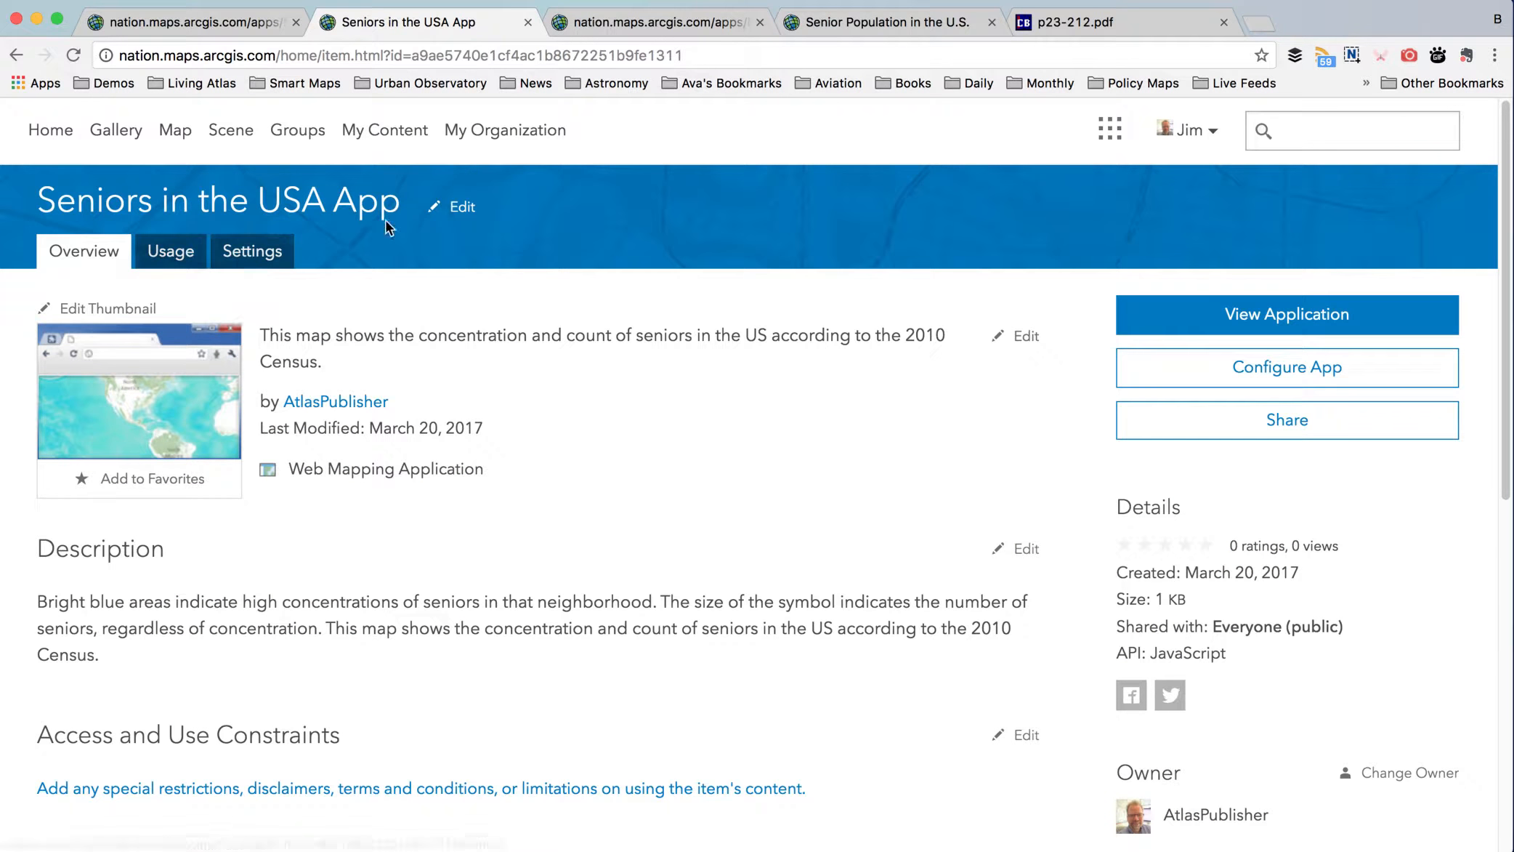
- Copy the full description text from the Seniors in the USA App item page
click(366, 131)
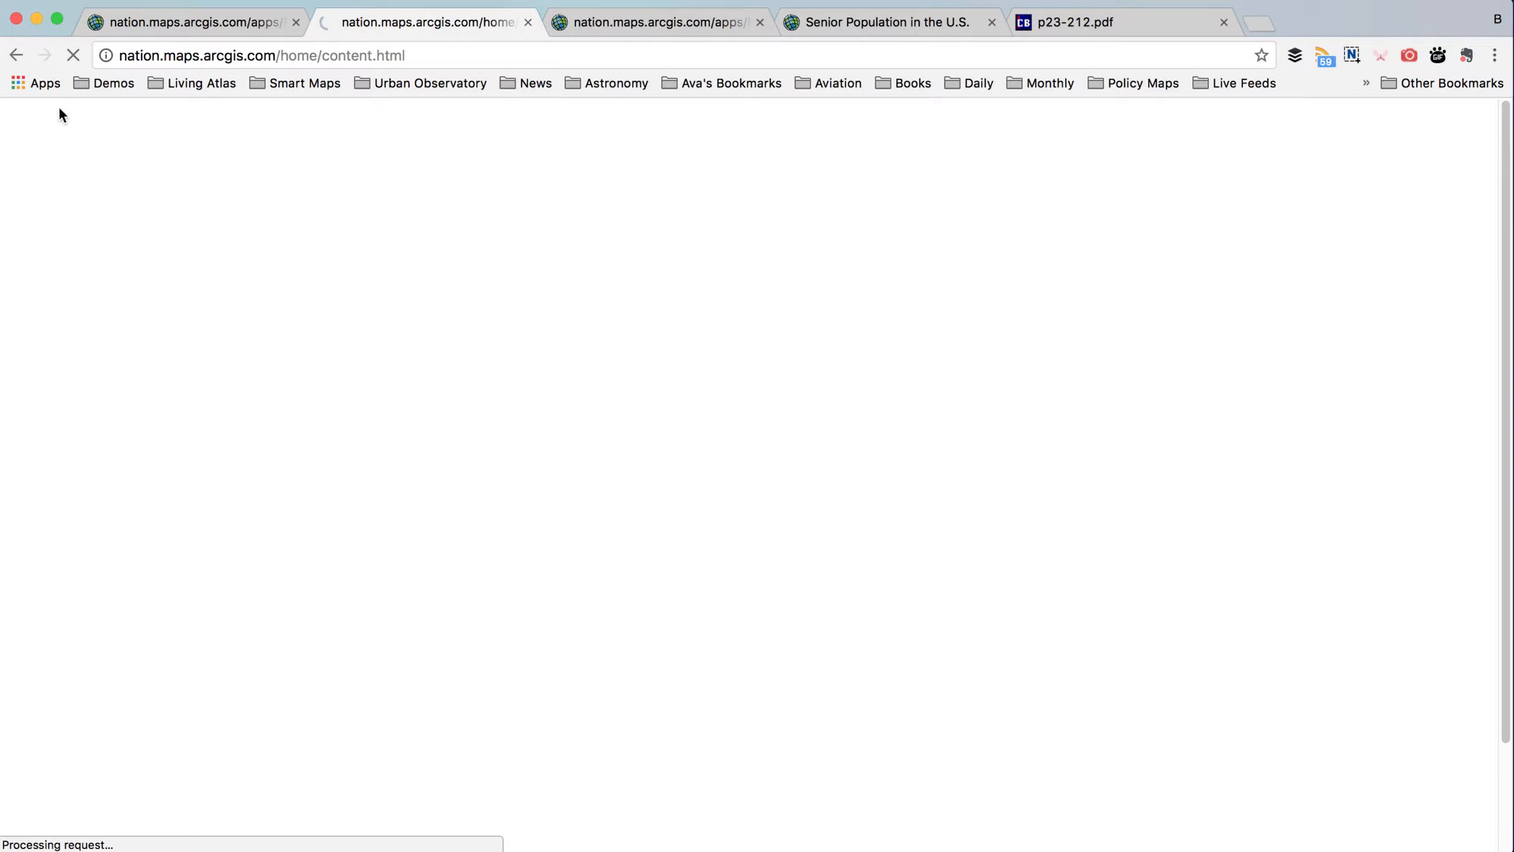
click(16, 54)
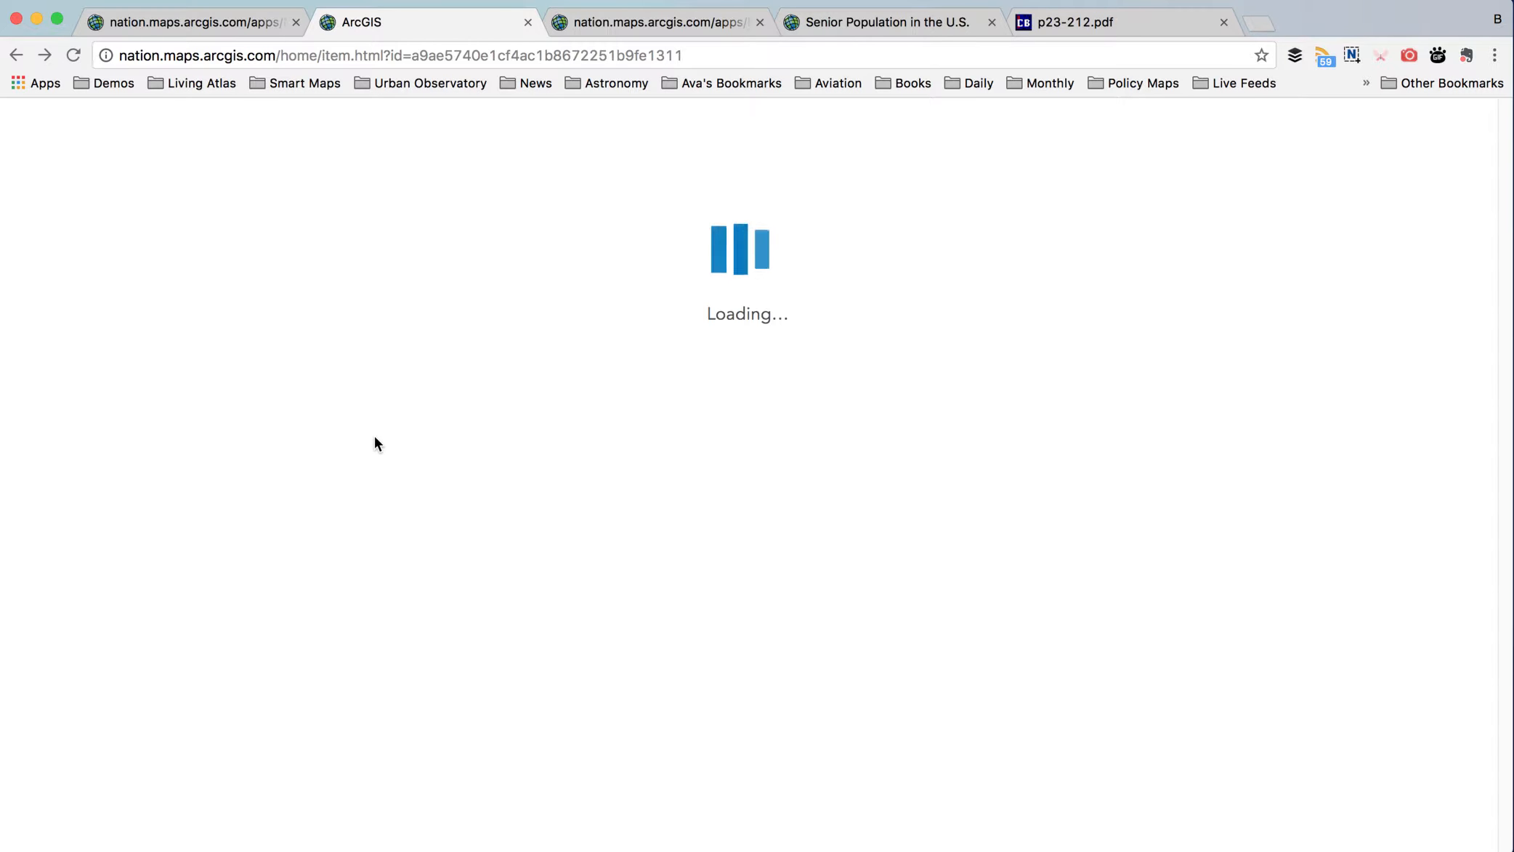
triple_click(280, 608)
key(super+c)
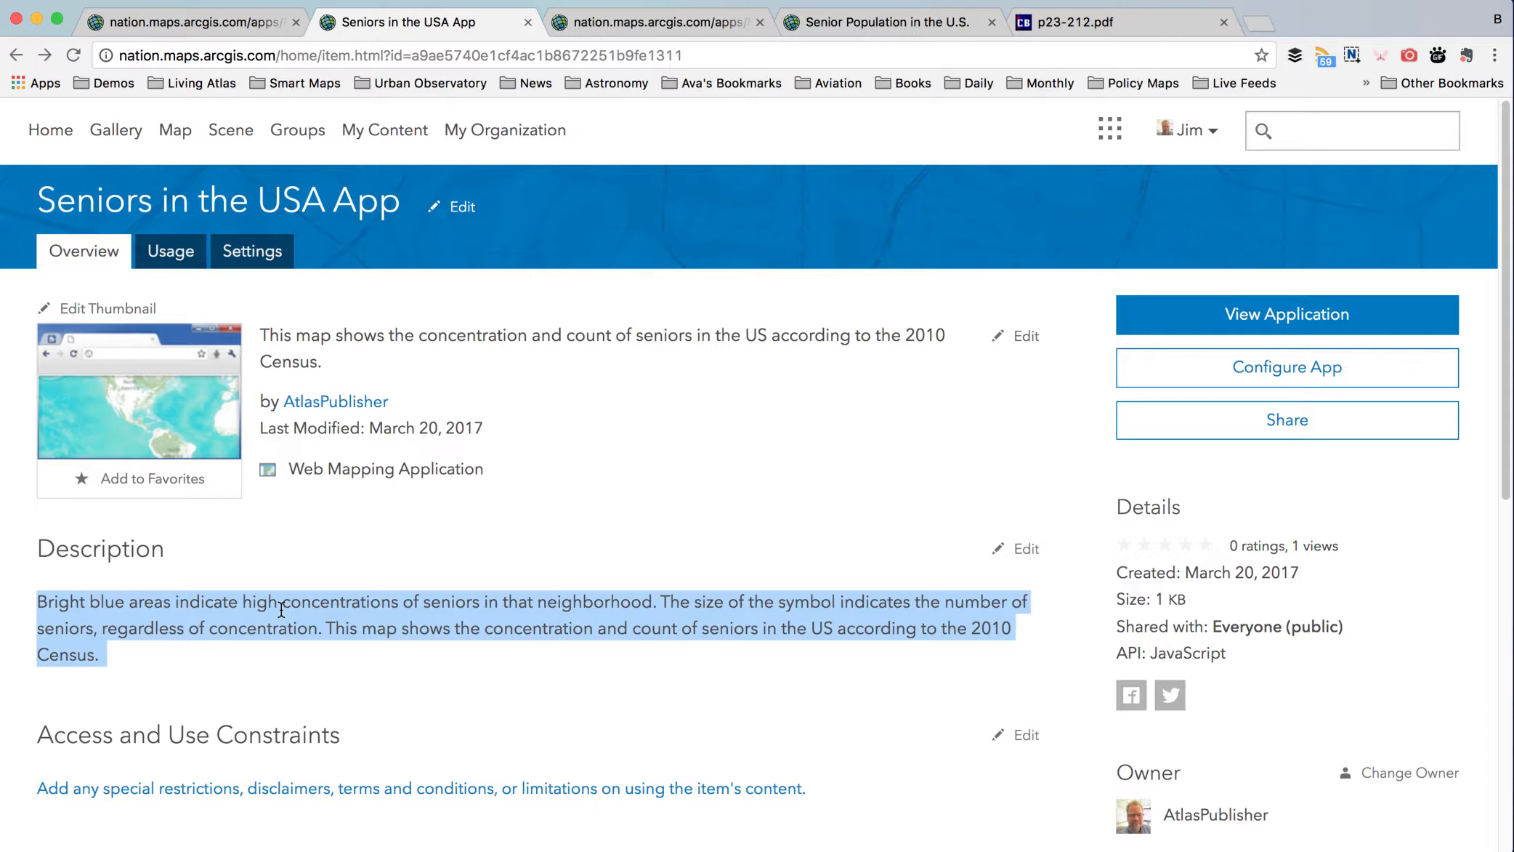
- Open the Seniors in the USA web map item, paste the copied text as its description, and save it
click(352, 129)
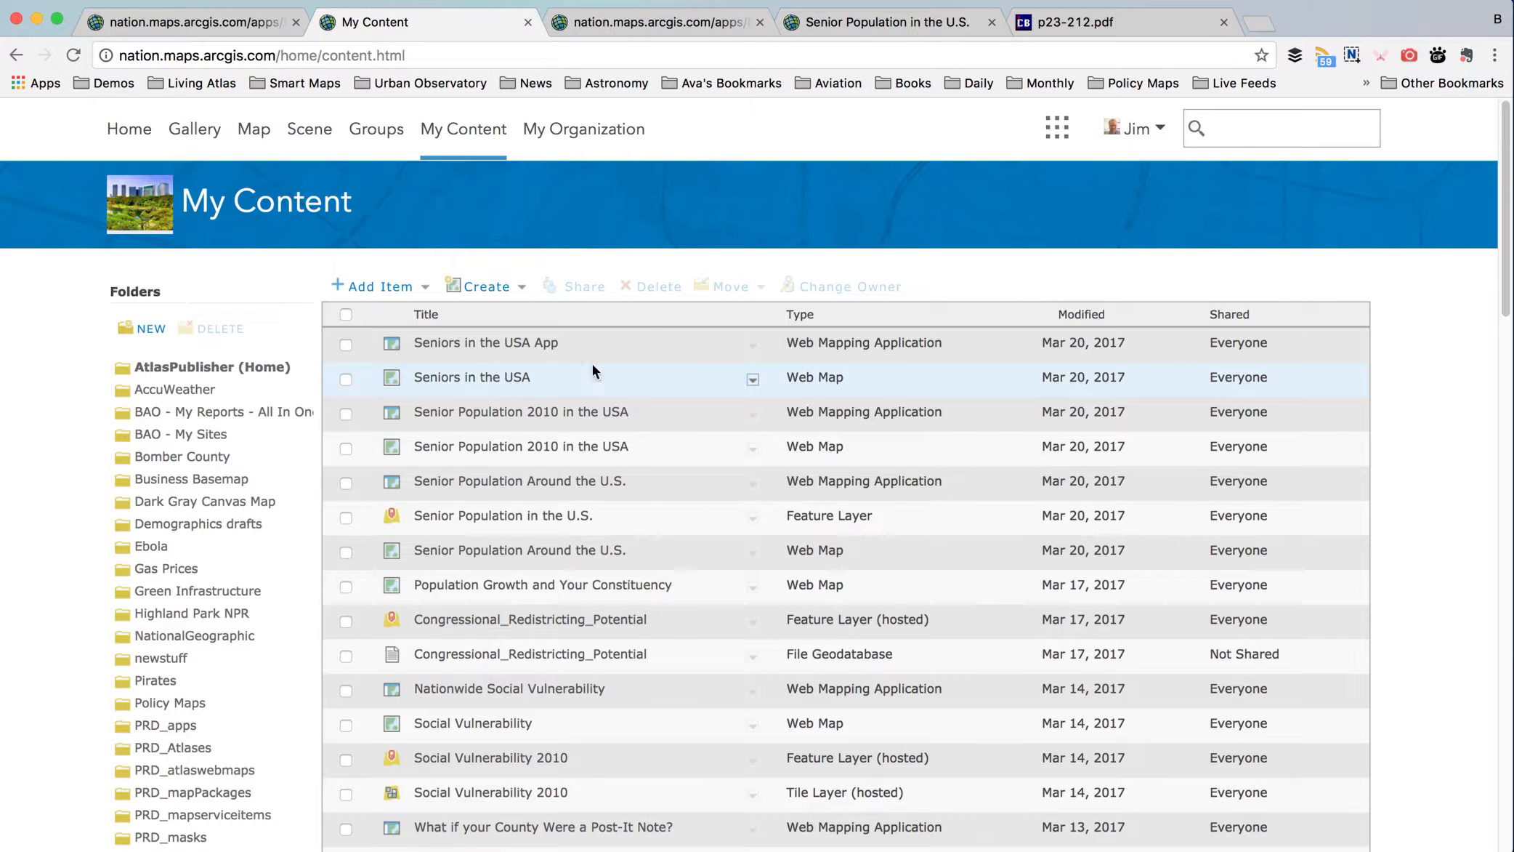
click(445, 382)
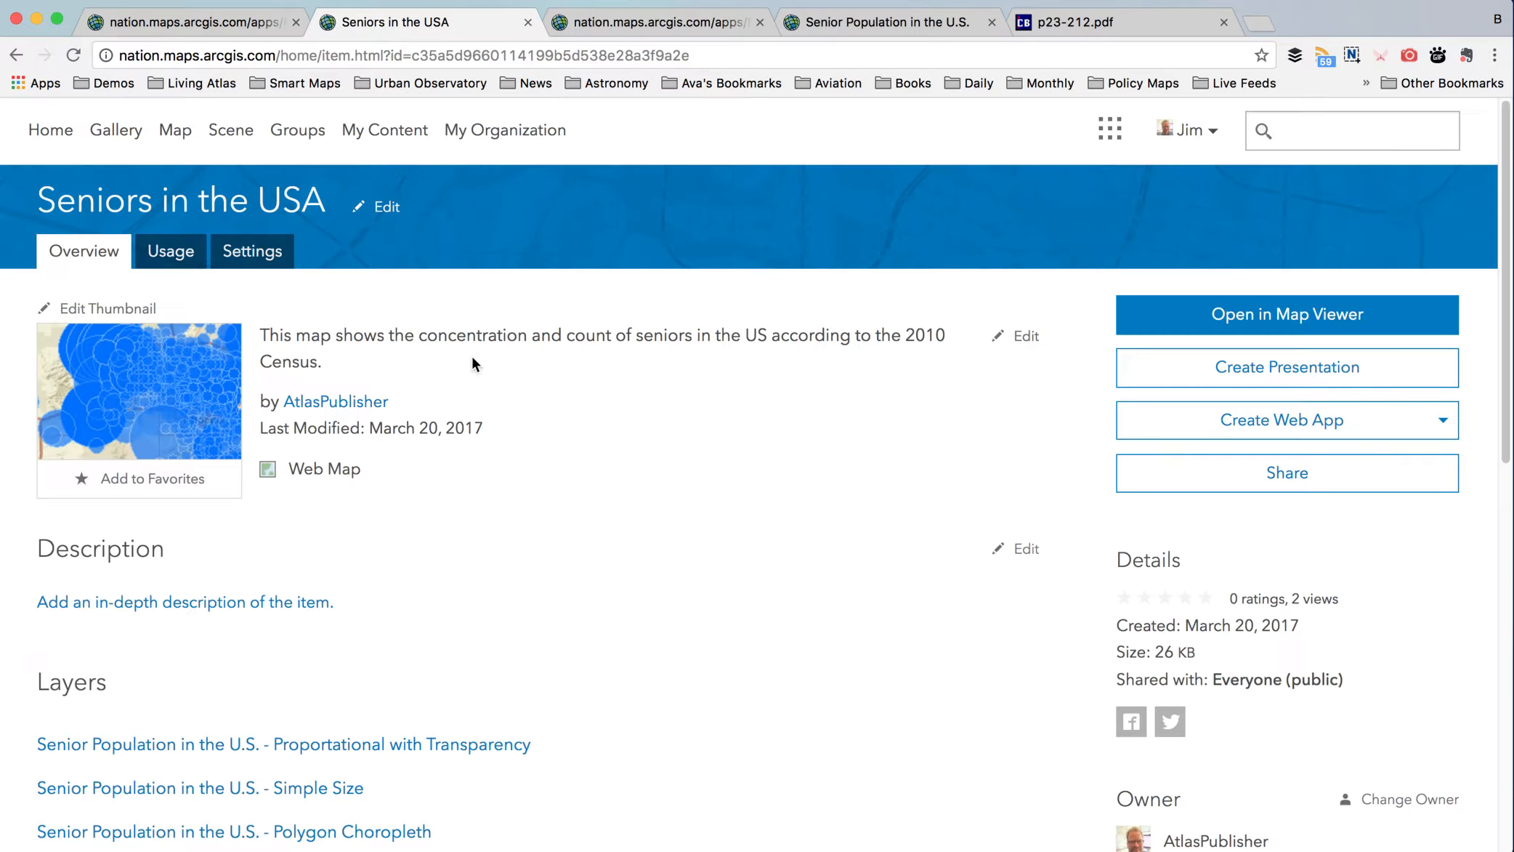
click(230, 603)
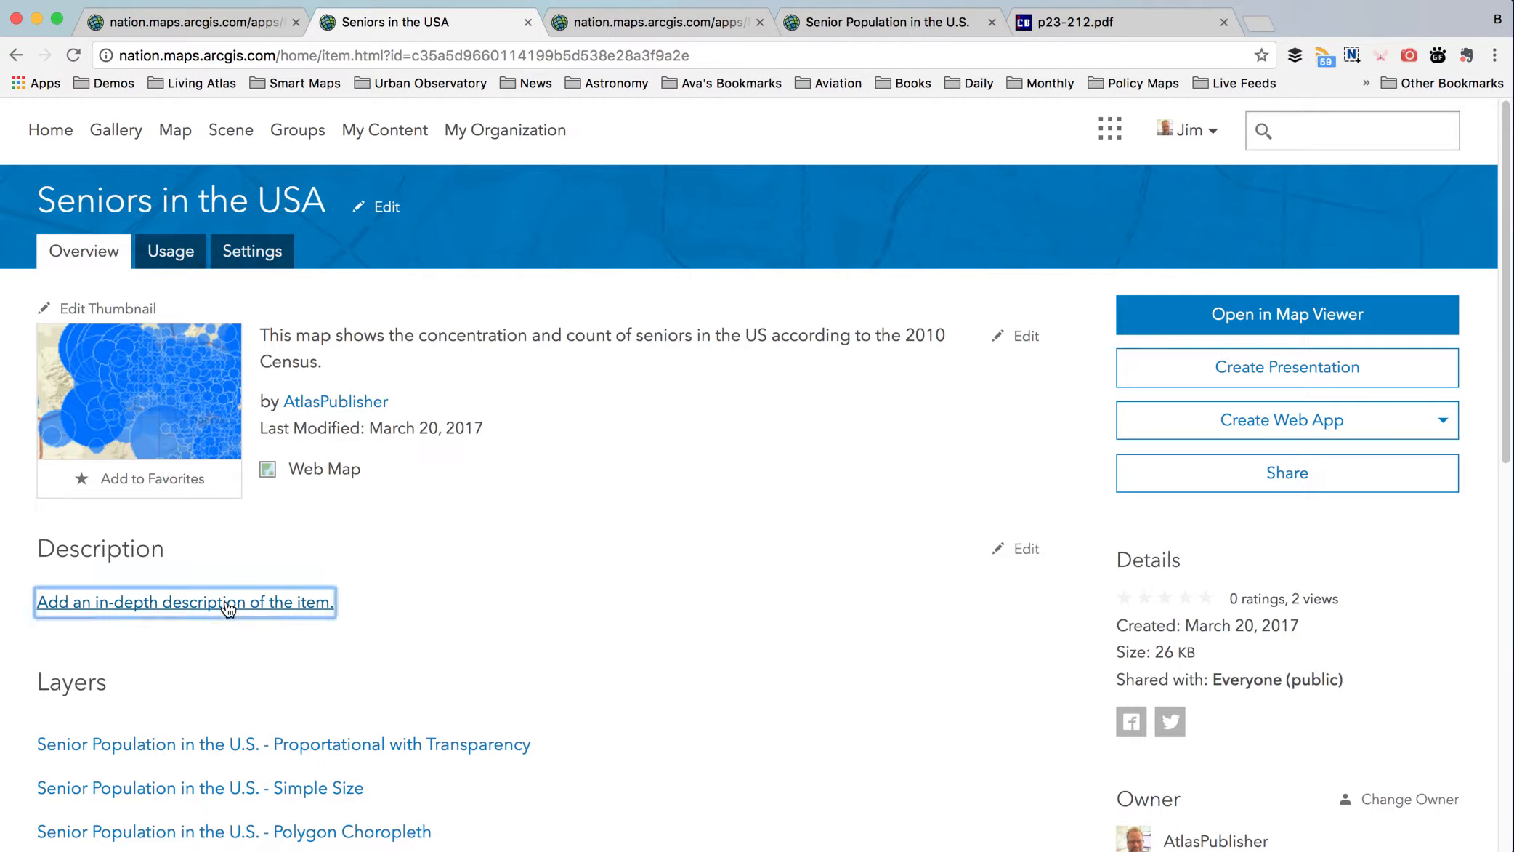
key(super+v)
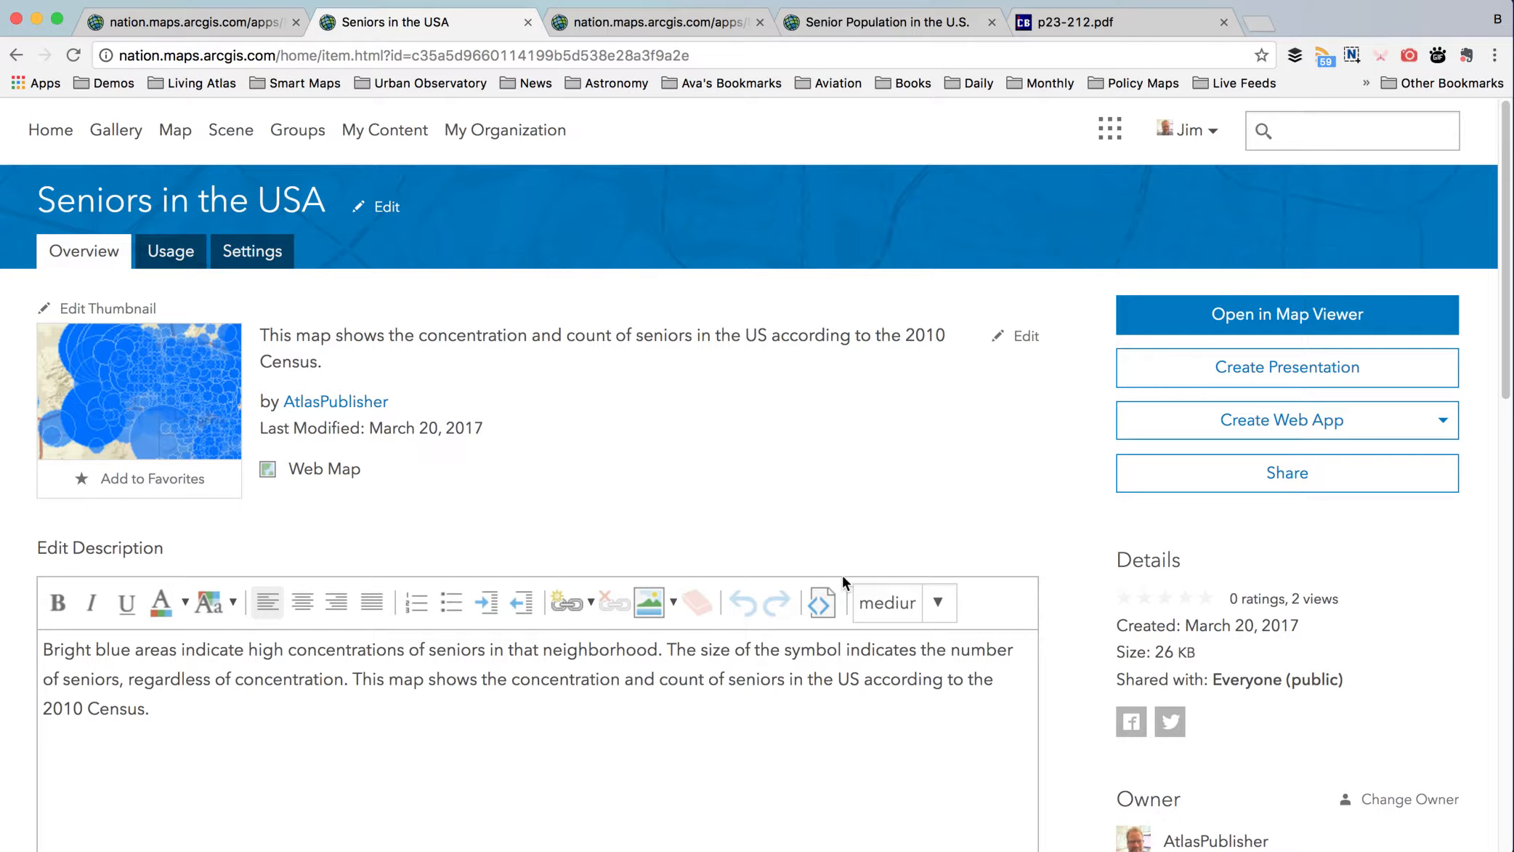
scroll(841, 574, down, 5)
click(908, 517)
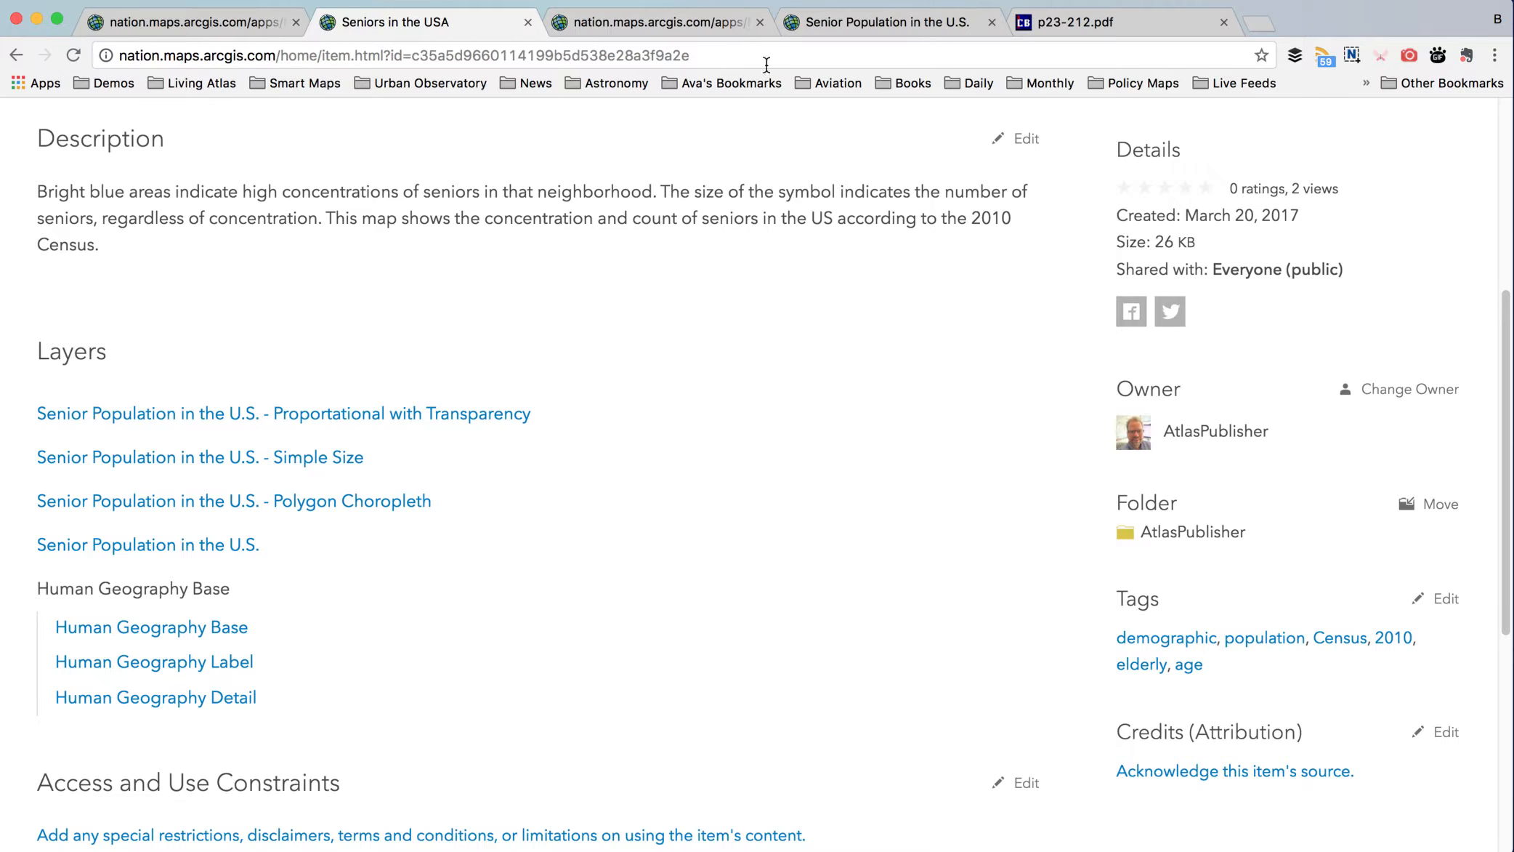
- Reload the running app to check its Details panel description, and return to the web map's item page
click(703, 24)
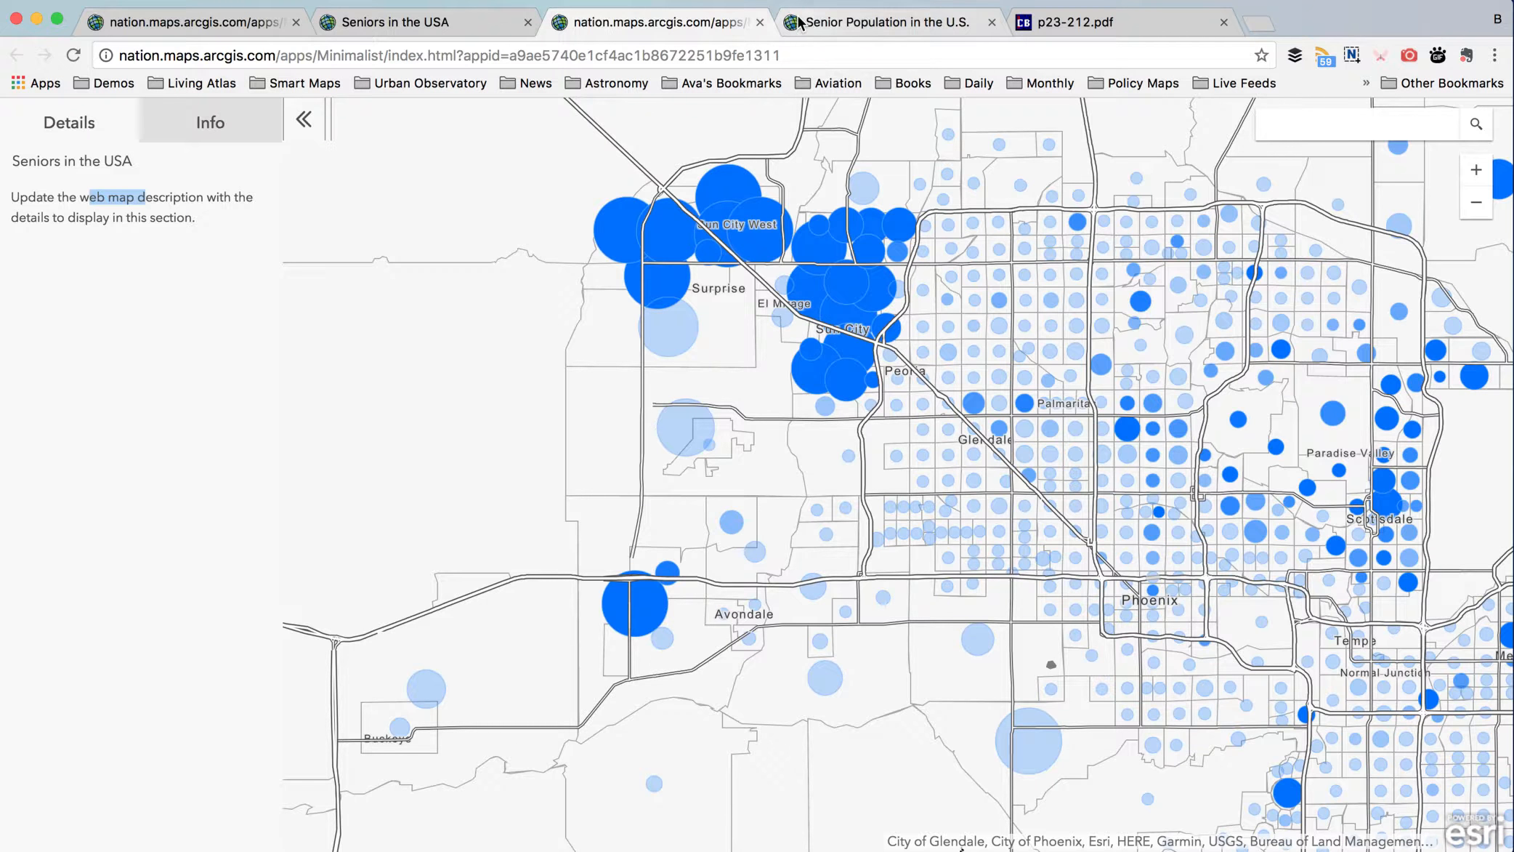
click(73, 55)
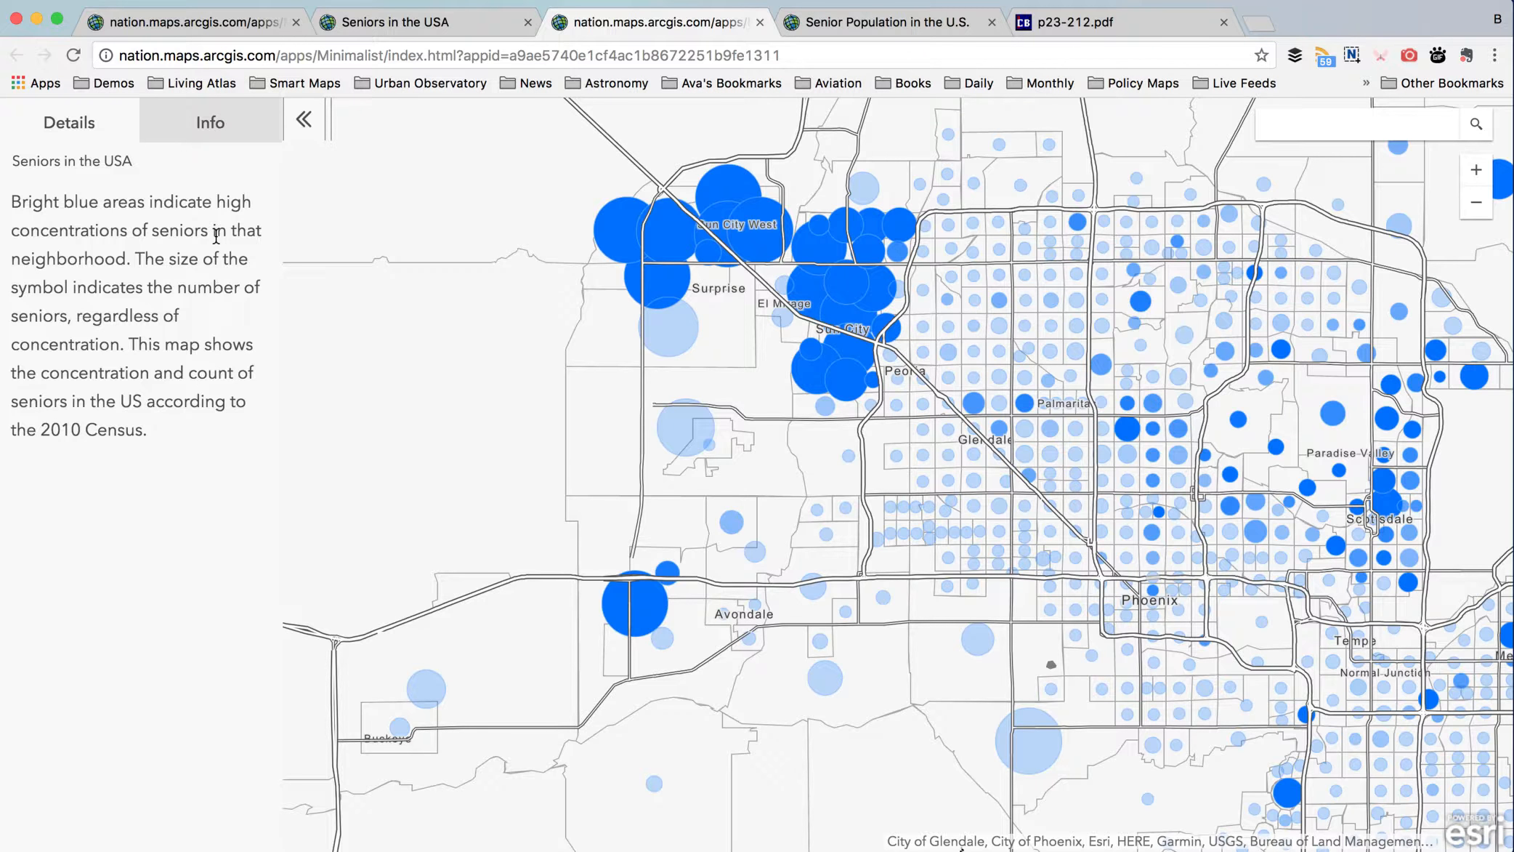
click(458, 28)
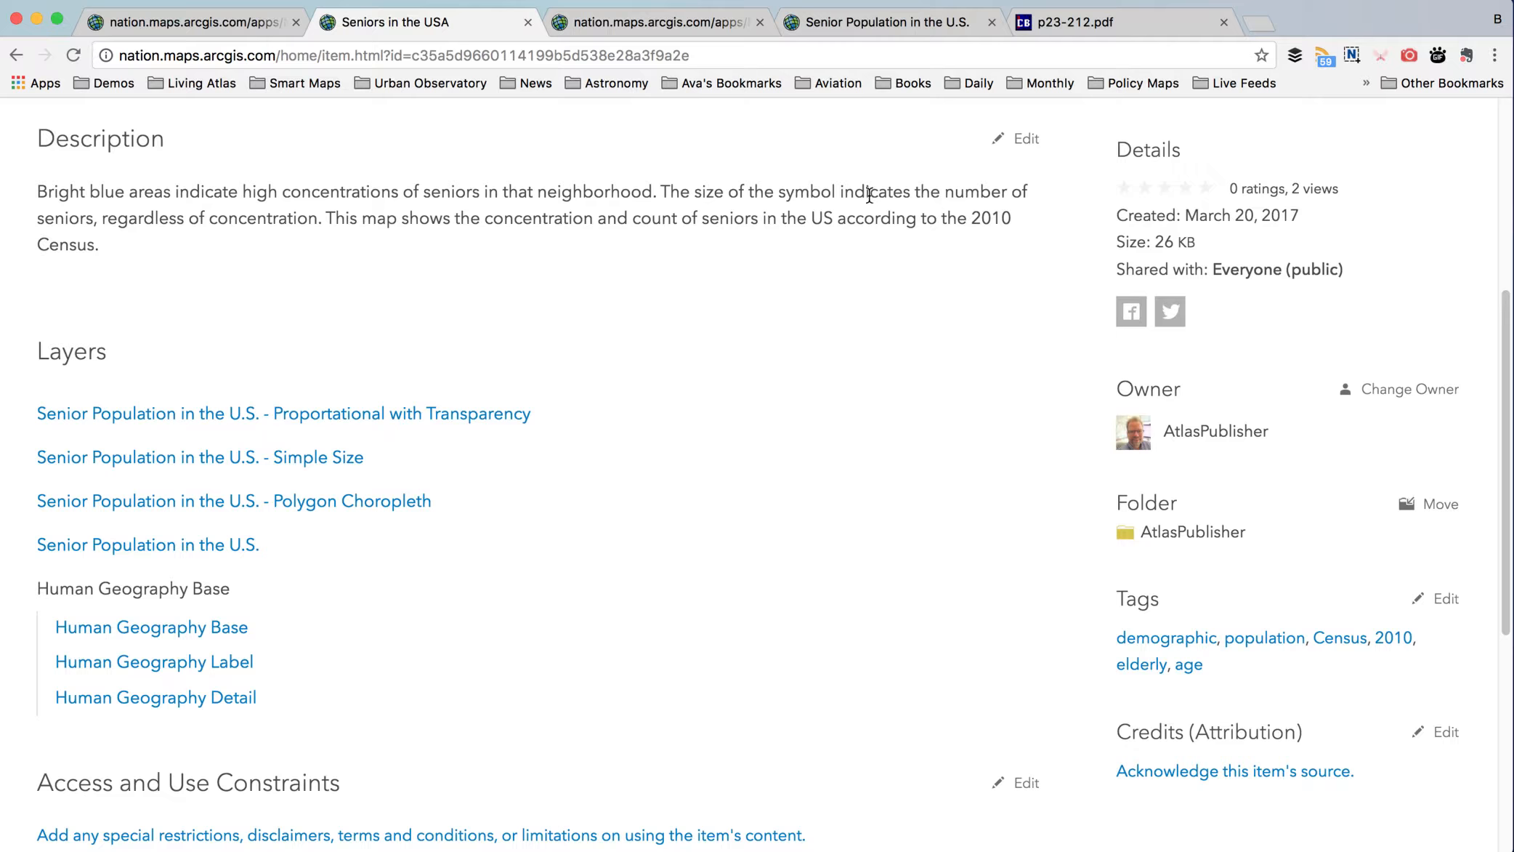
- Format the words "Bright blue areas" in the web map's description as blue and bold, and save the description
click(1020, 139)
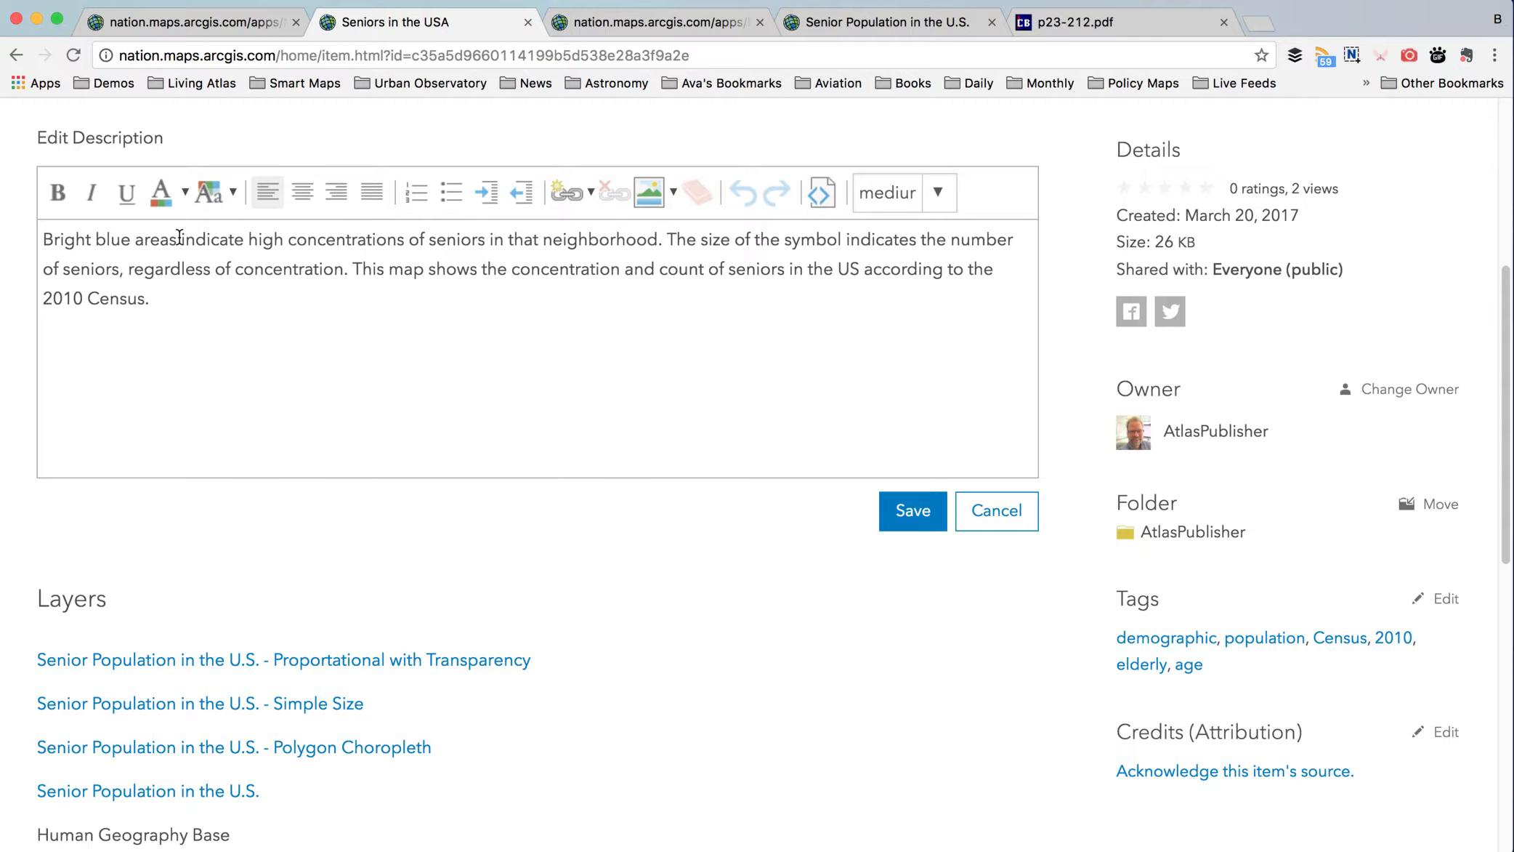
drag(180, 238, 43, 239)
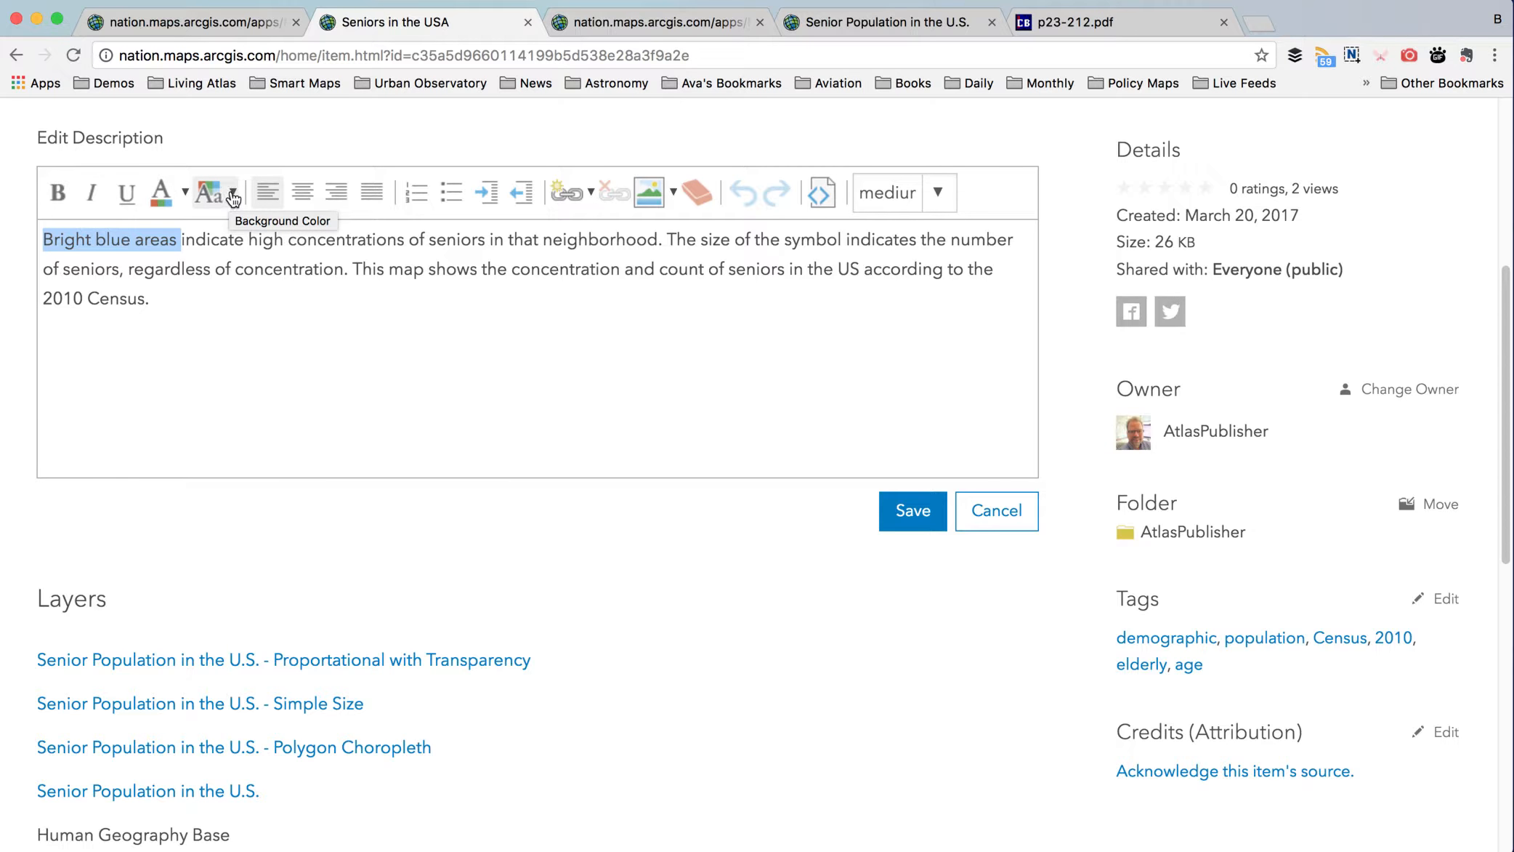
click(186, 195)
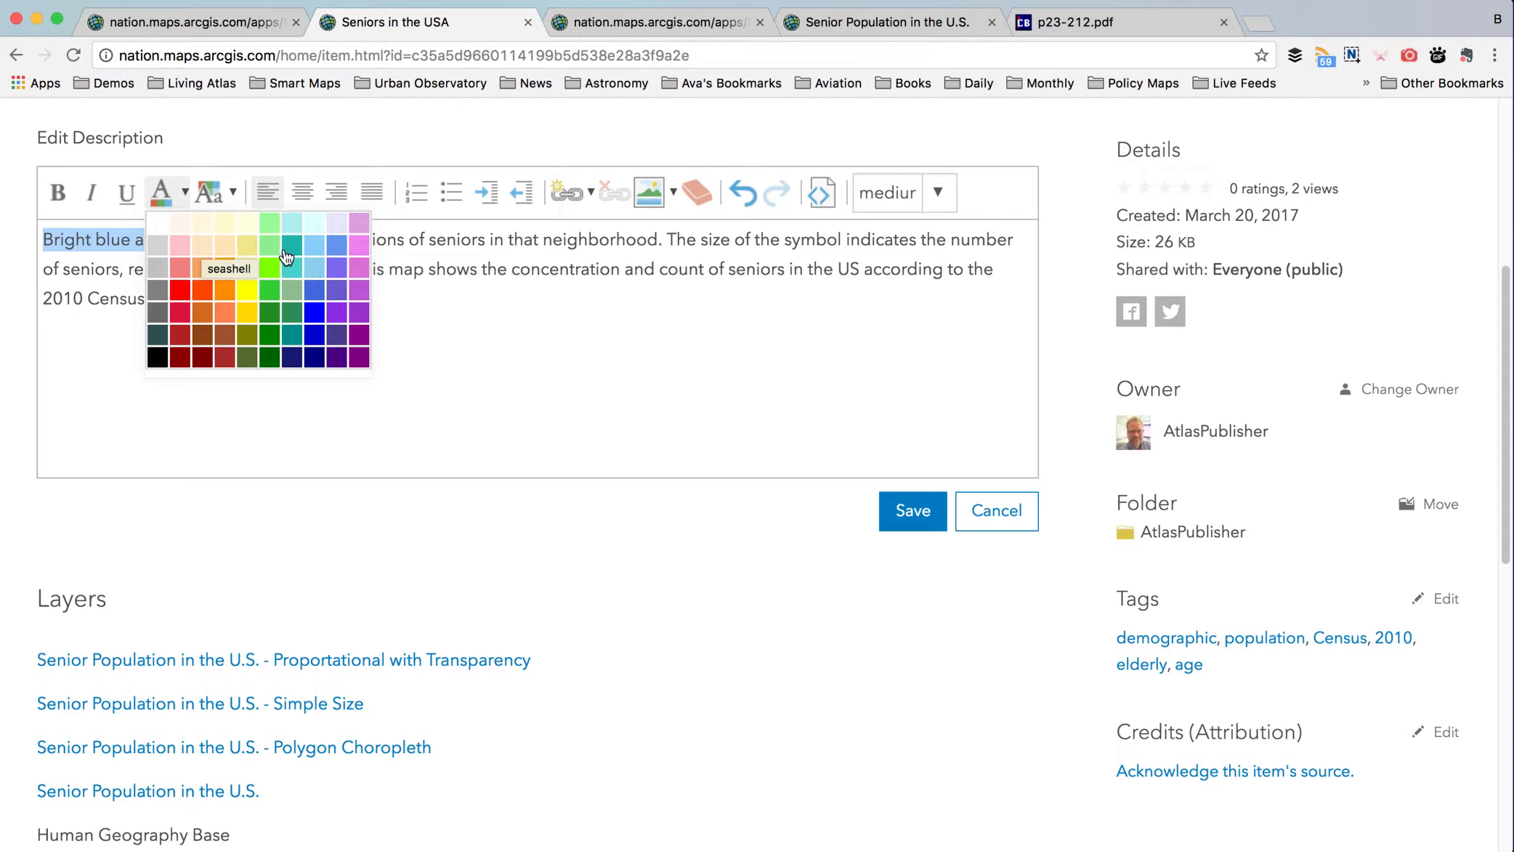
click(314, 292)
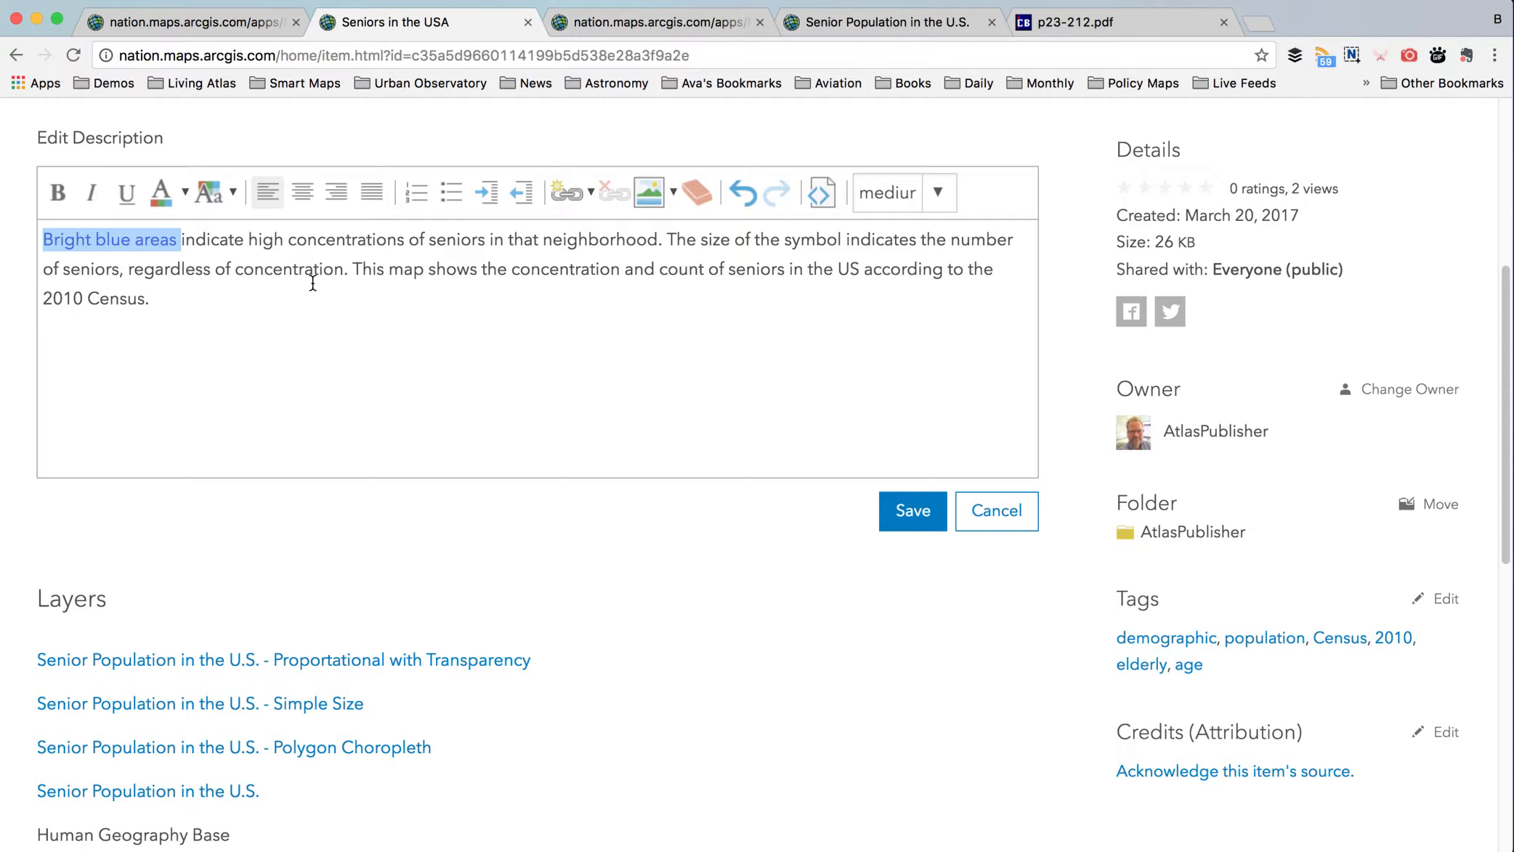
click(313, 283)
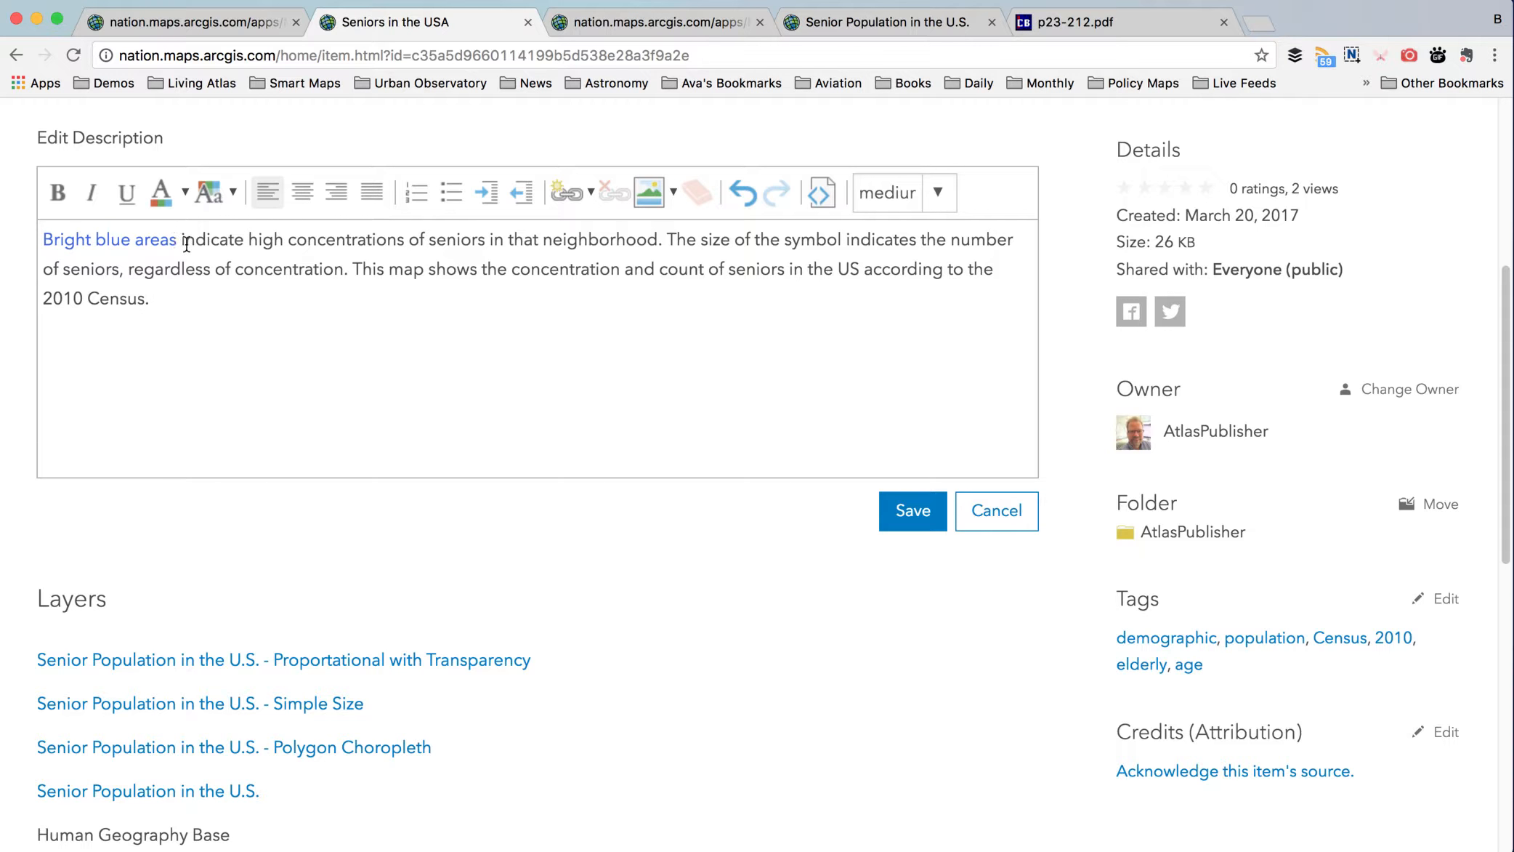
drag(178, 240, 43, 239)
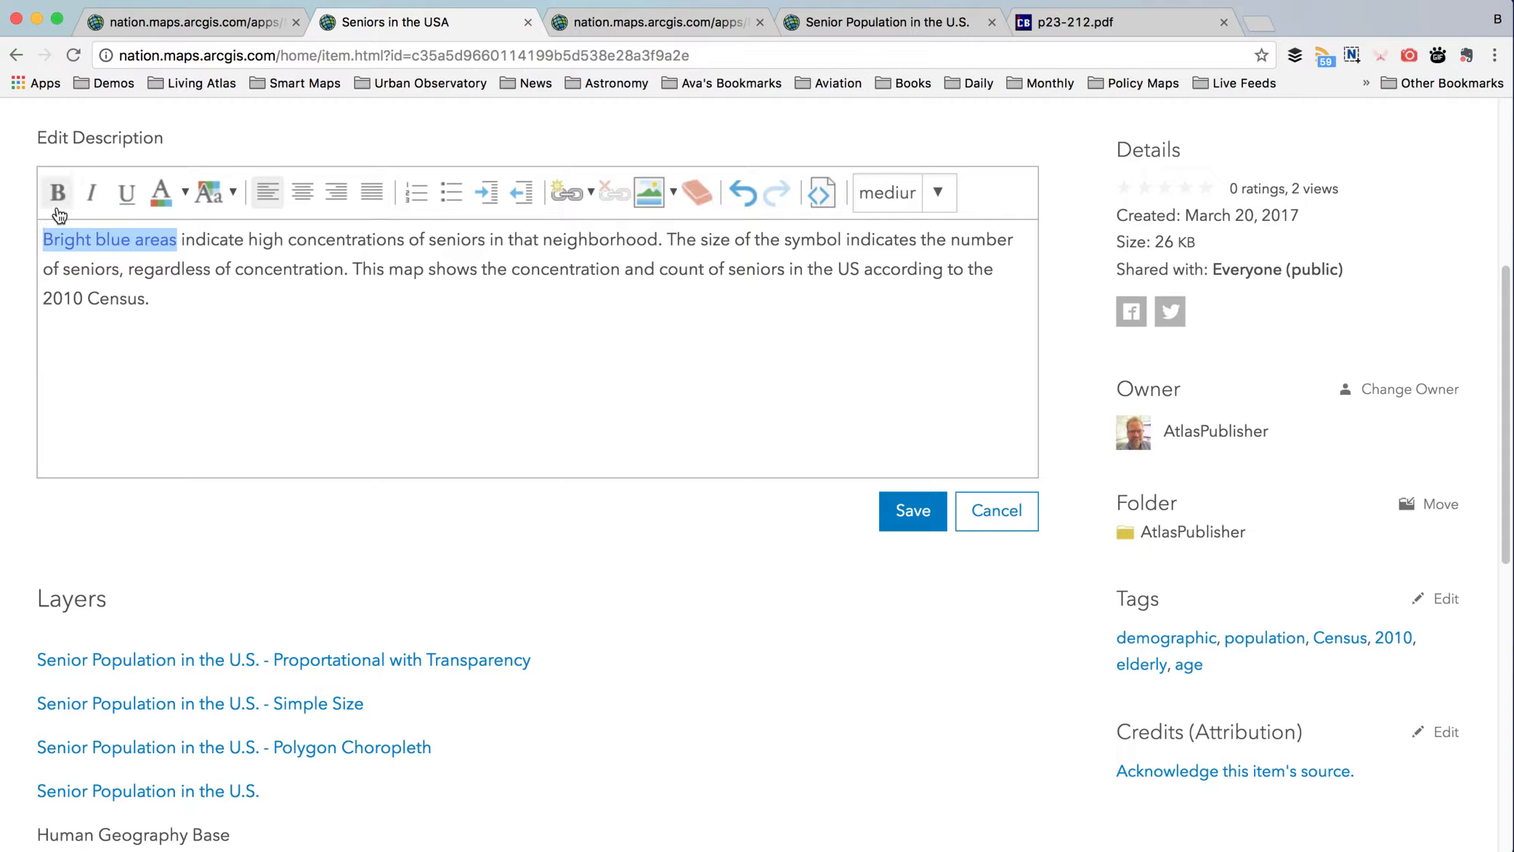
click(58, 210)
click(913, 510)
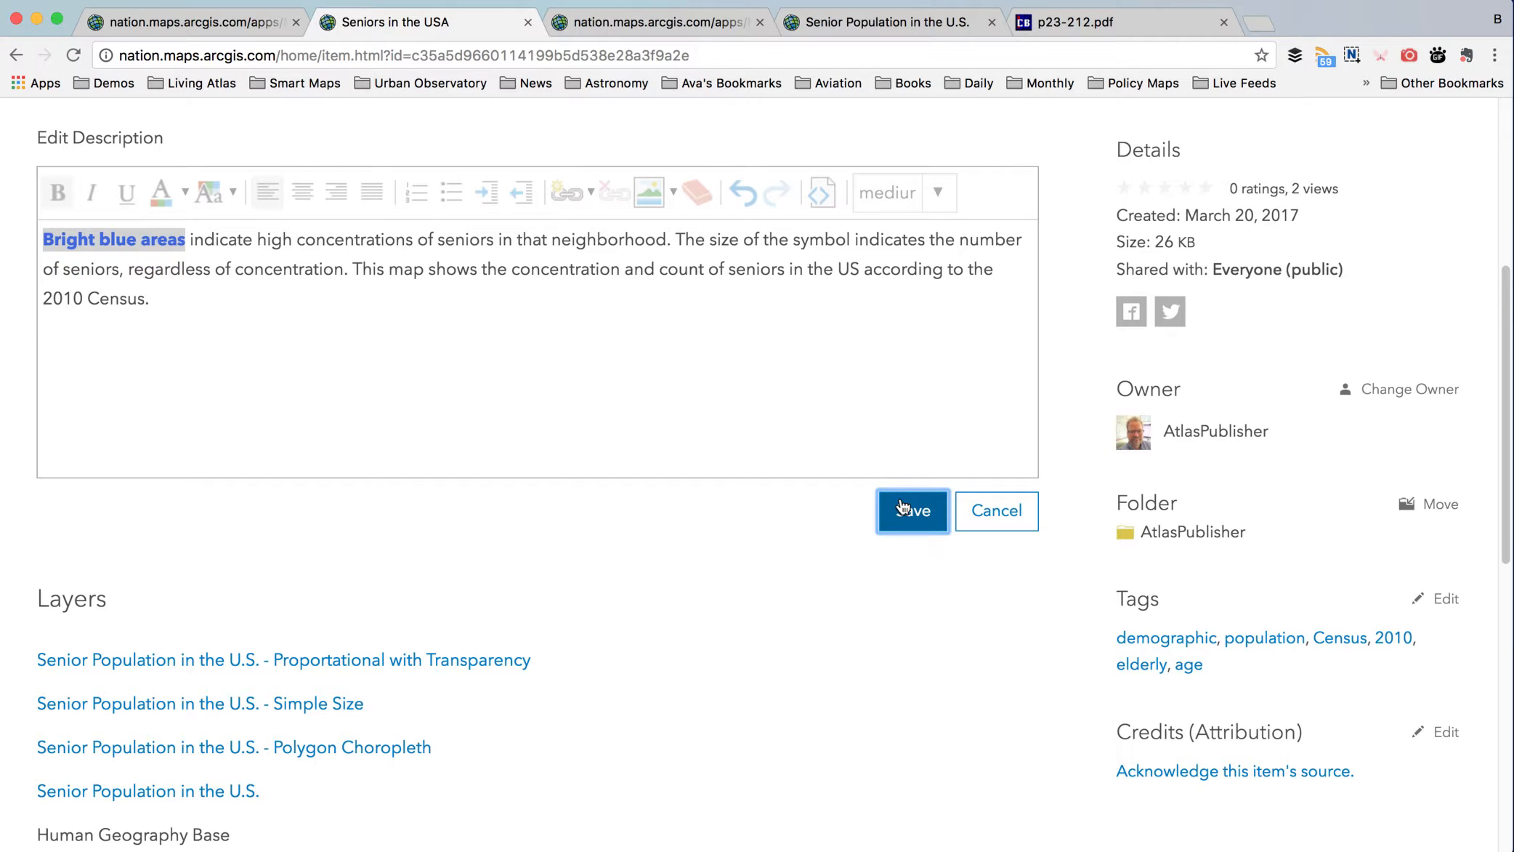
- Check the formatted description in the running app and view the details of a census tract near Peoria
click(663, 24)
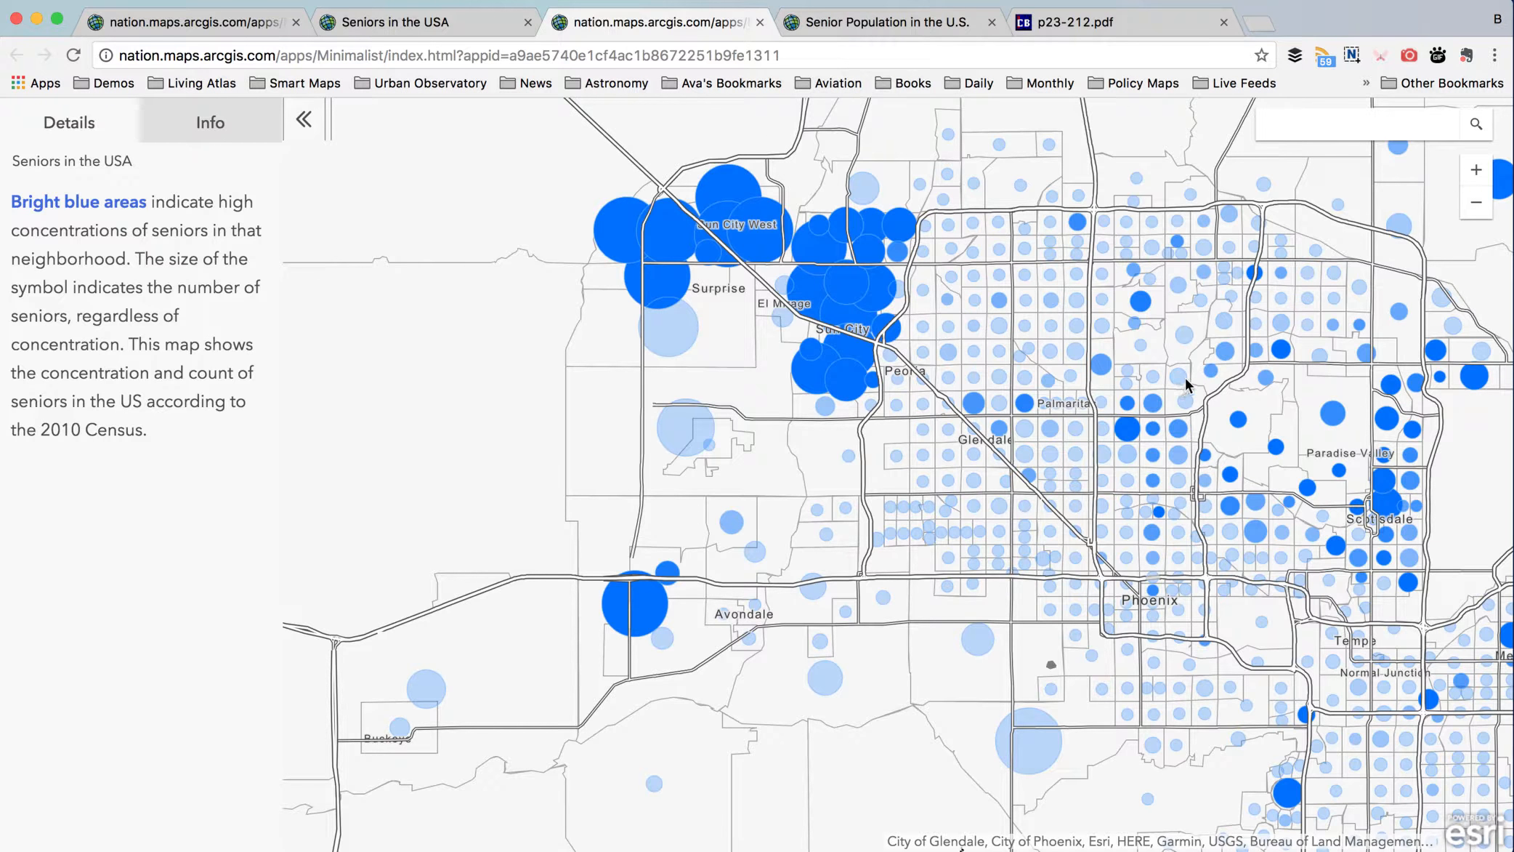
click(949, 376)
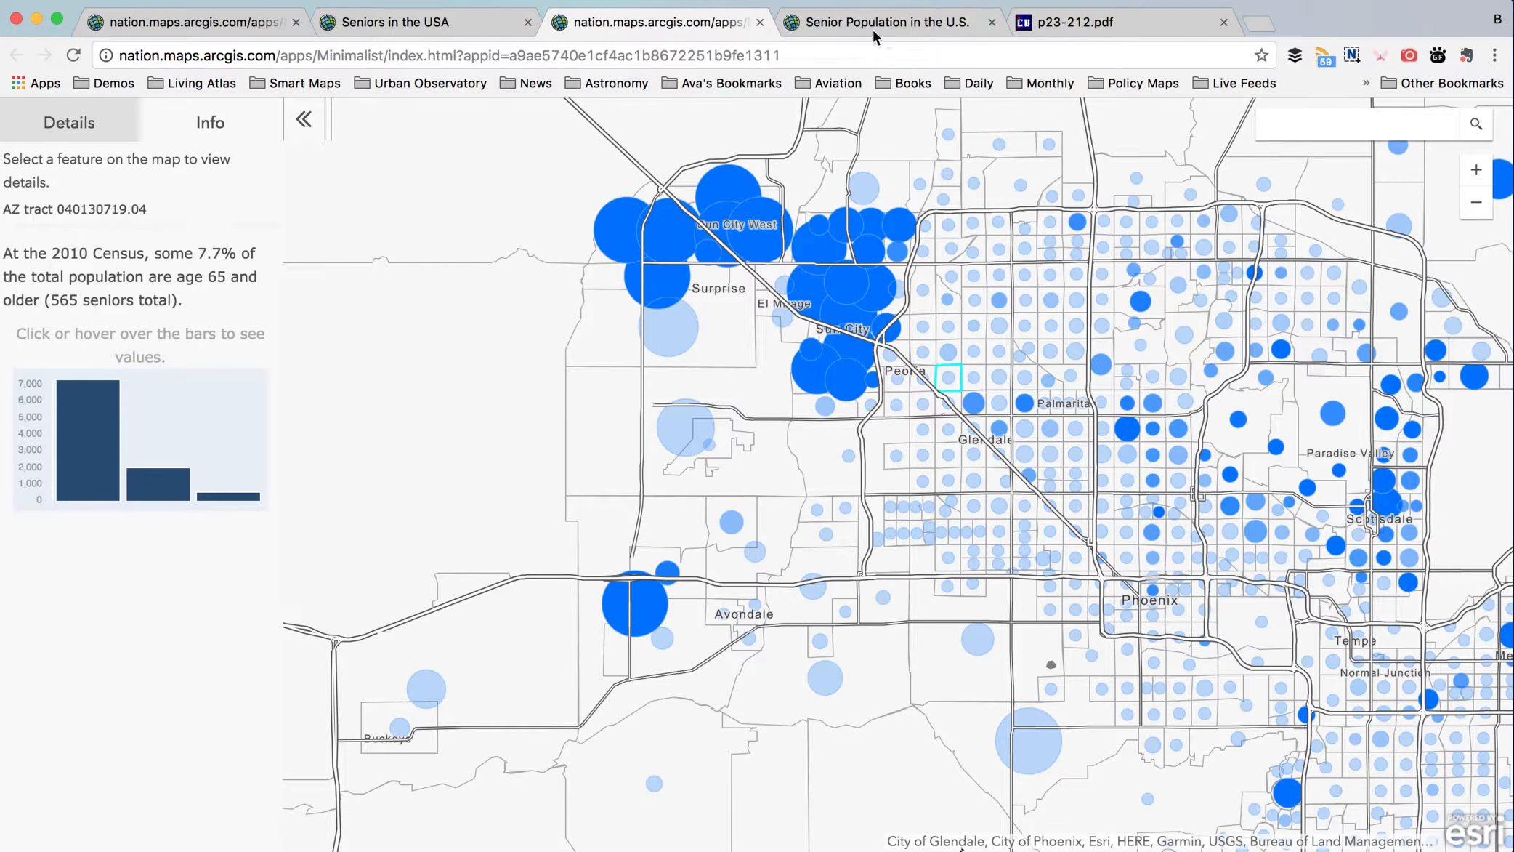
- Open the Seniors in the USA web map in the map viewer from its item page
click(433, 23)
scroll(659, 361, down, 5)
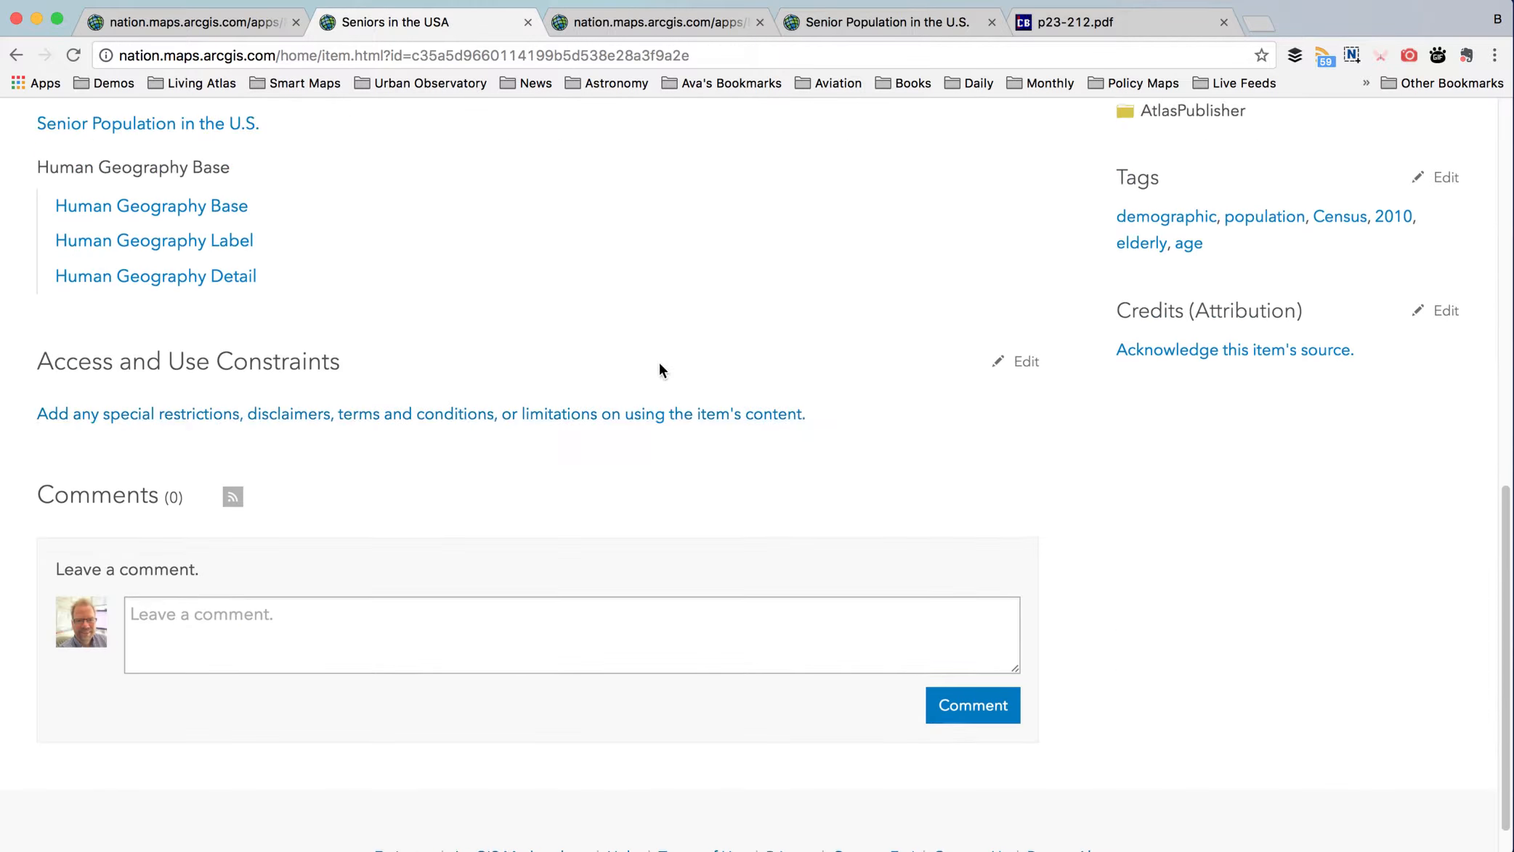
scroll(657, 361, up, 10)
click(187, 377)
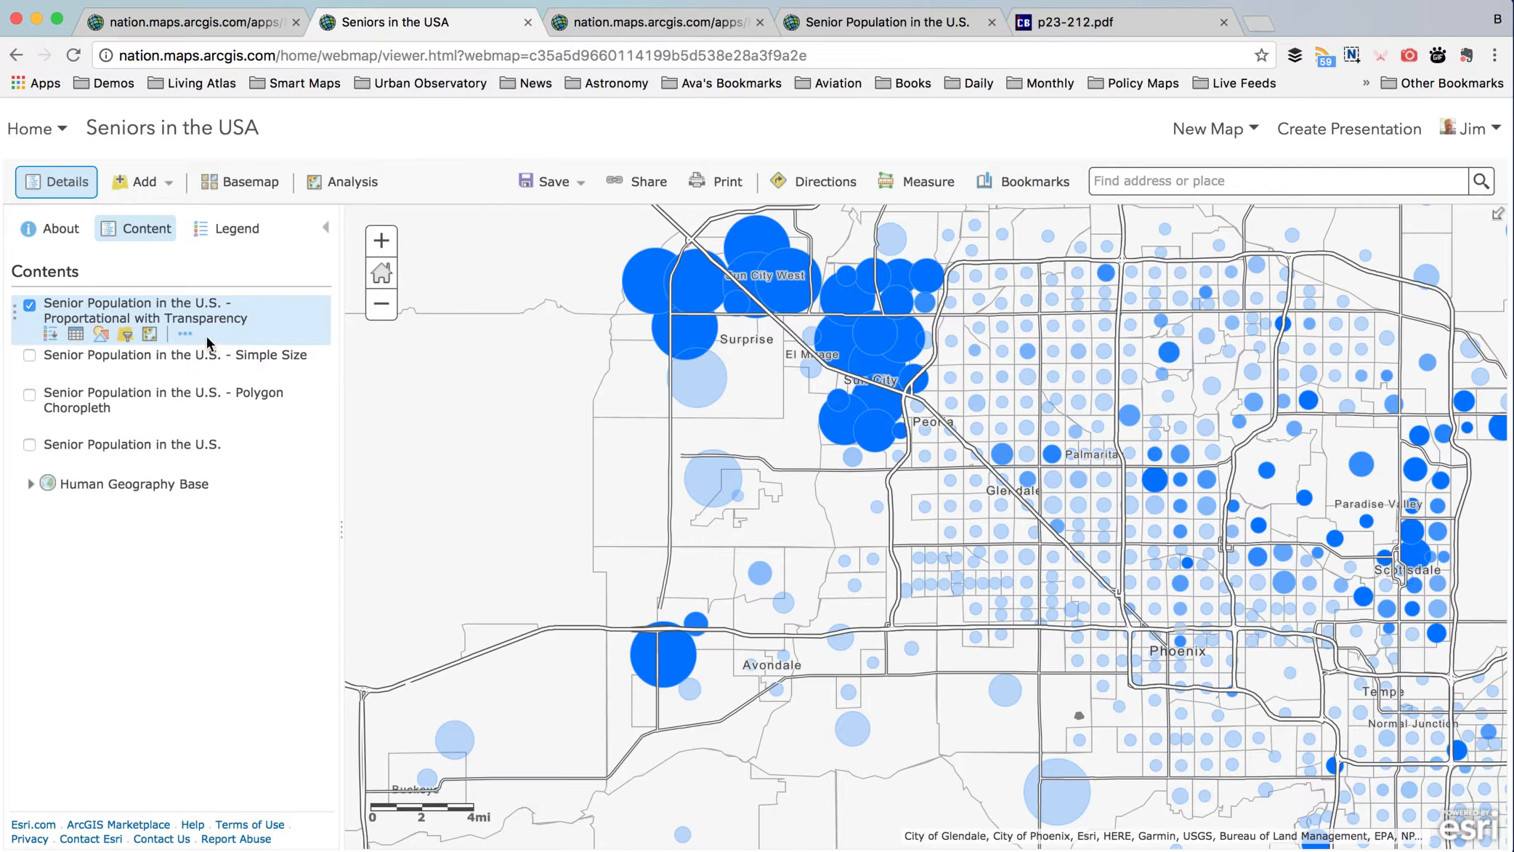
- Reset the pop-up of the Proportional with Transparency layer by removing it and enabling it again
click(185, 334)
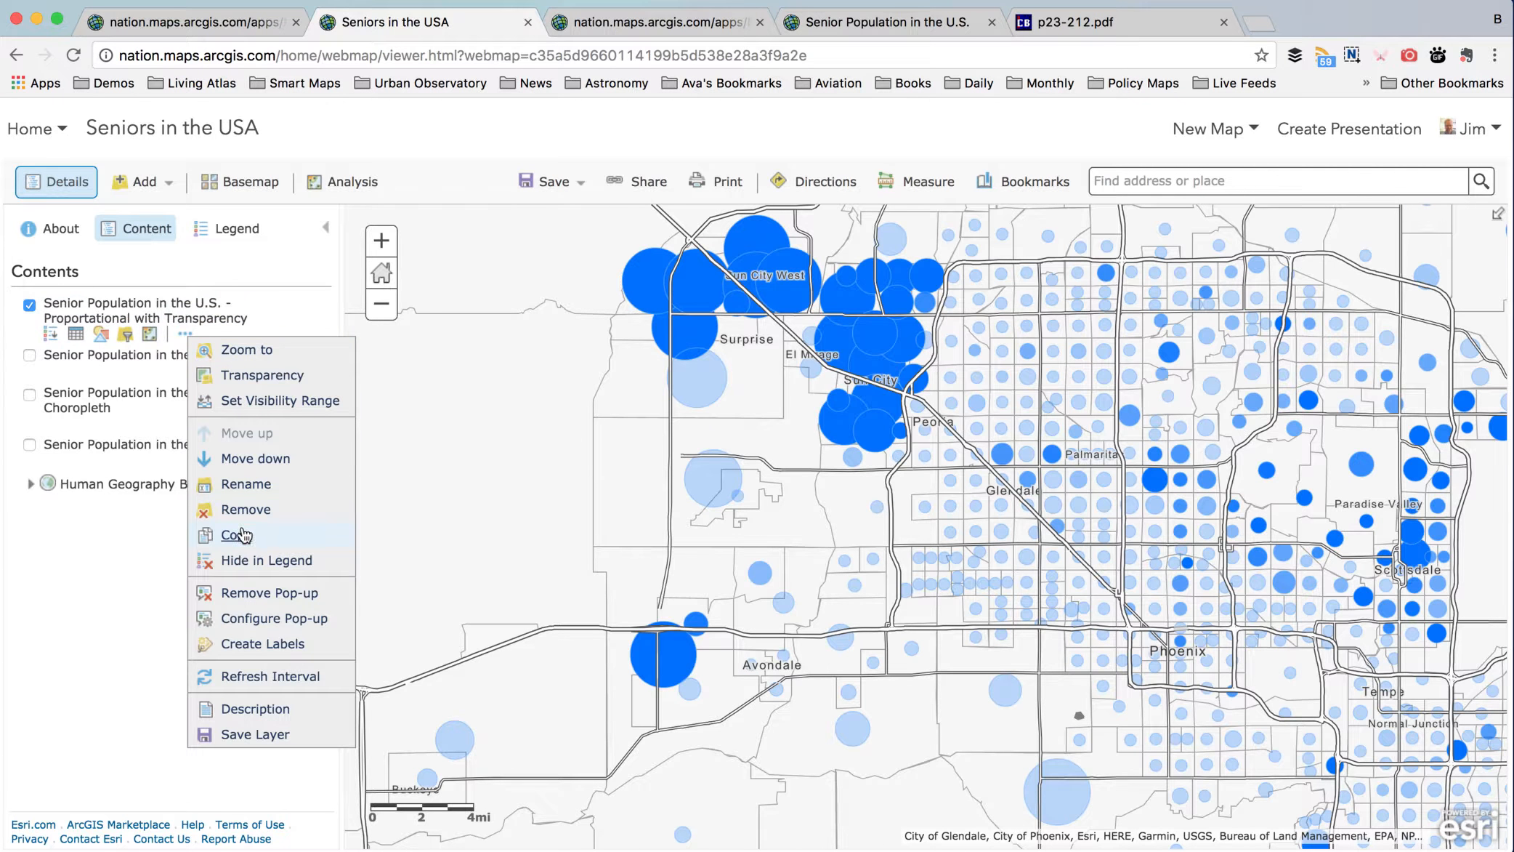
click(283, 592)
click(185, 334)
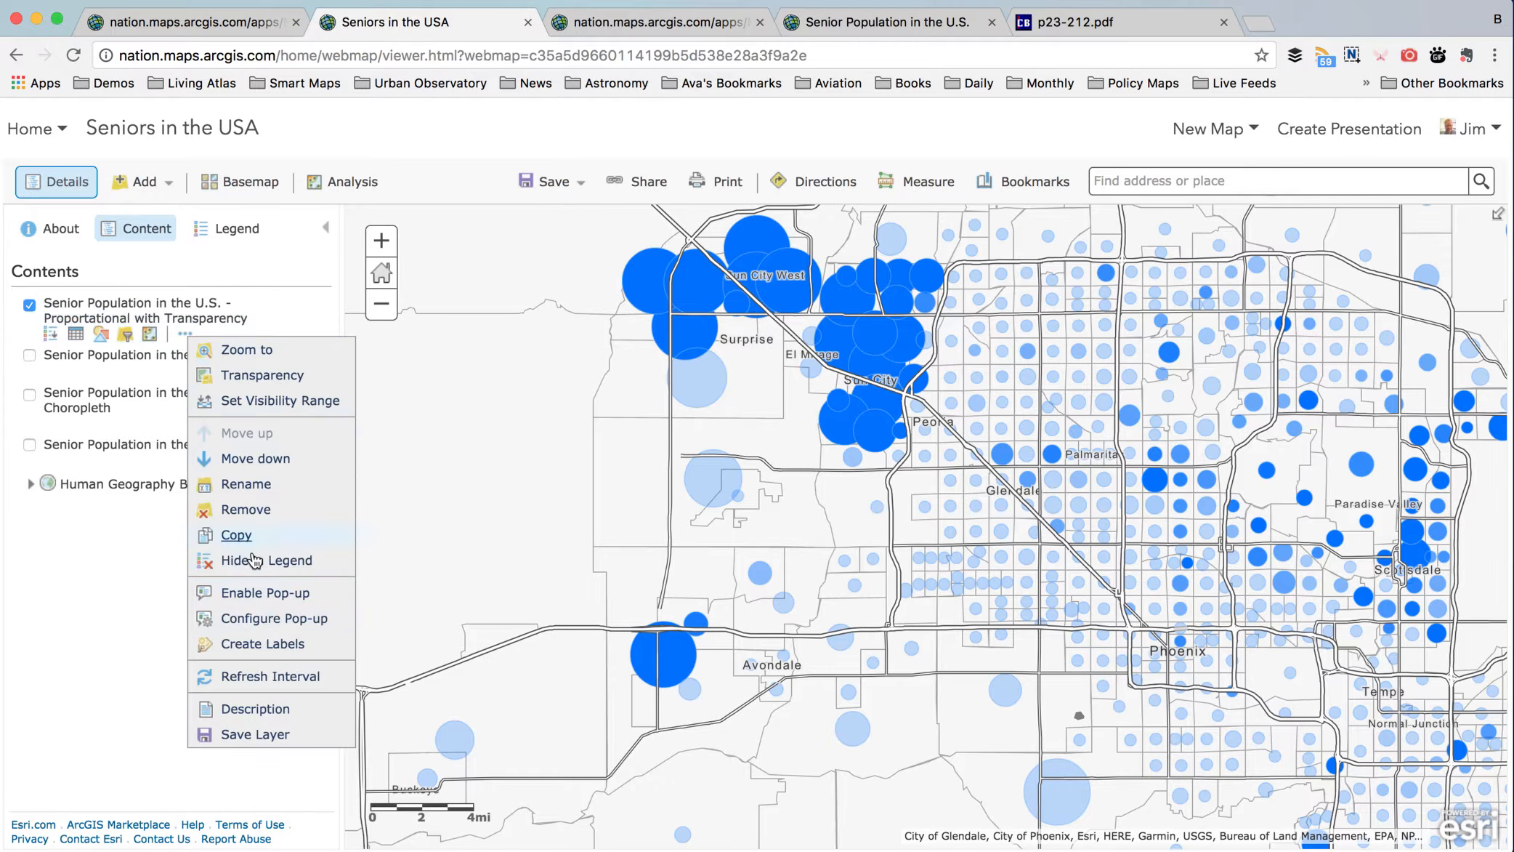
click(239, 592)
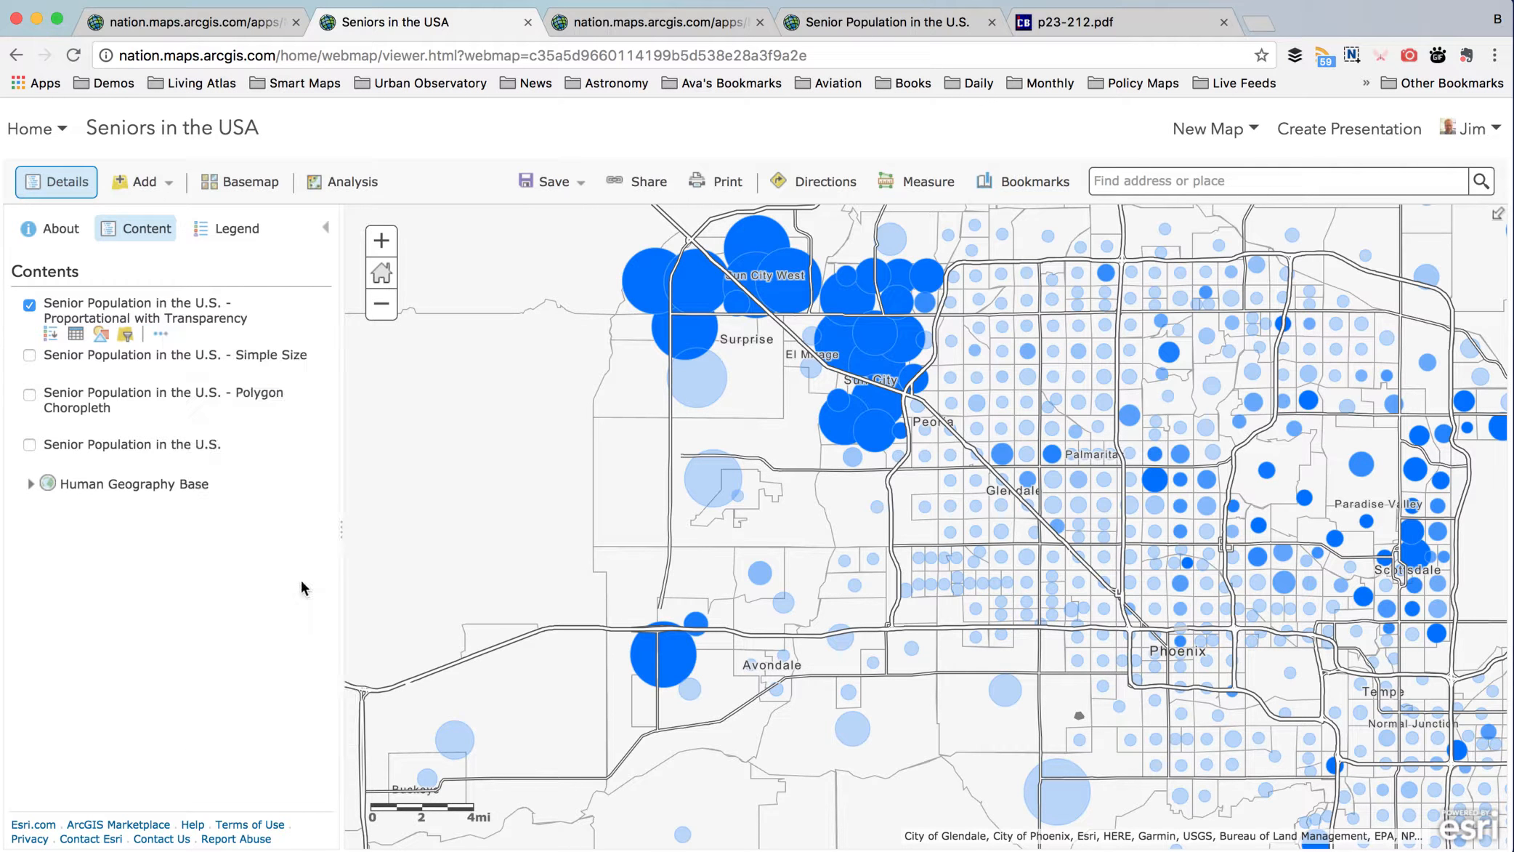
- Open the pop-up of a tract south of Surprise and examine its full list of field attributes
click(699, 385)
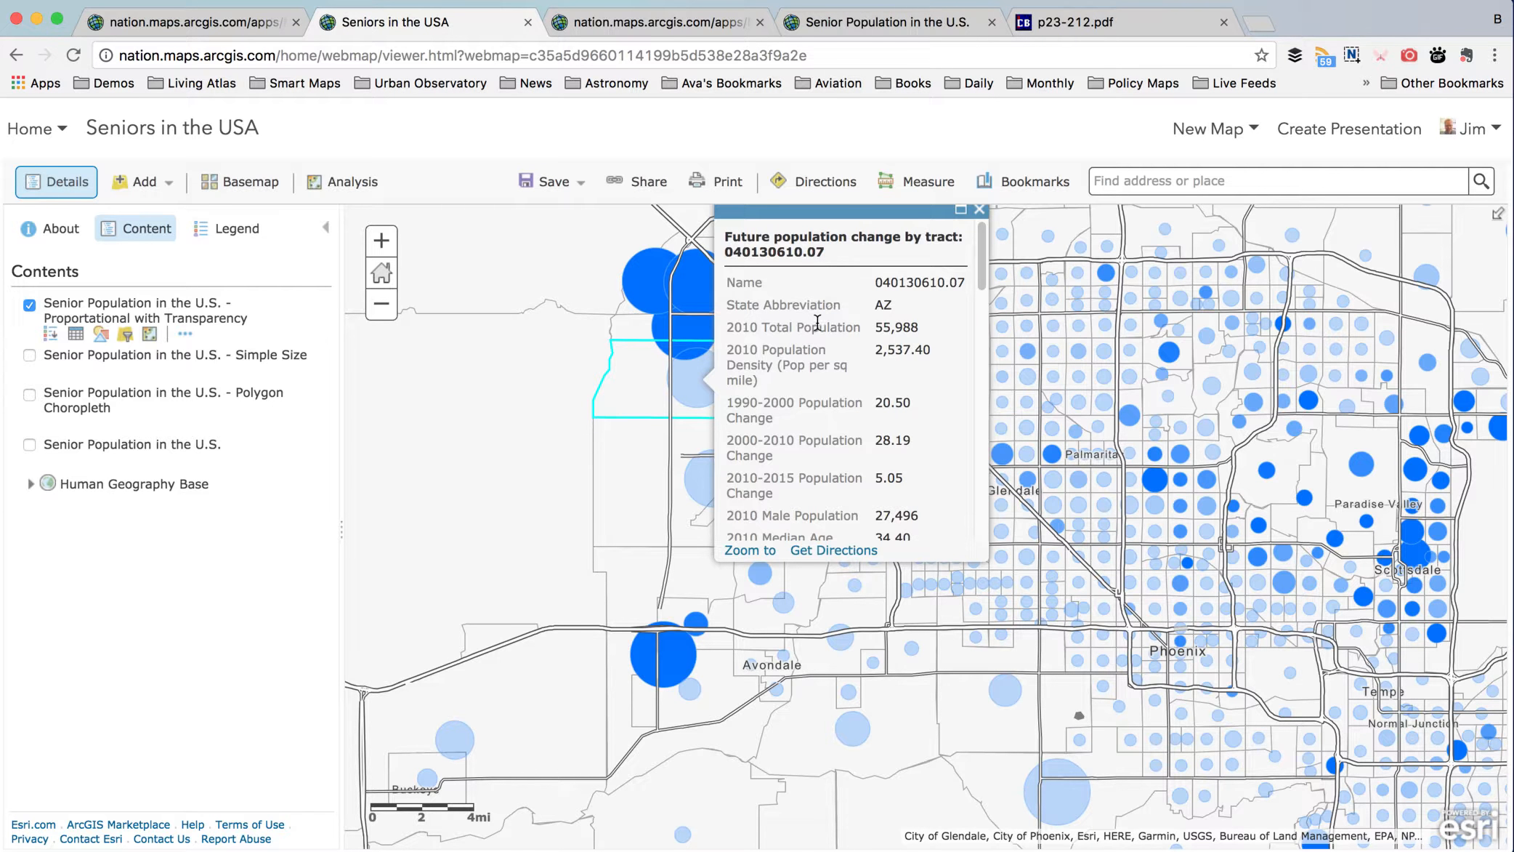
double_click(775, 308)
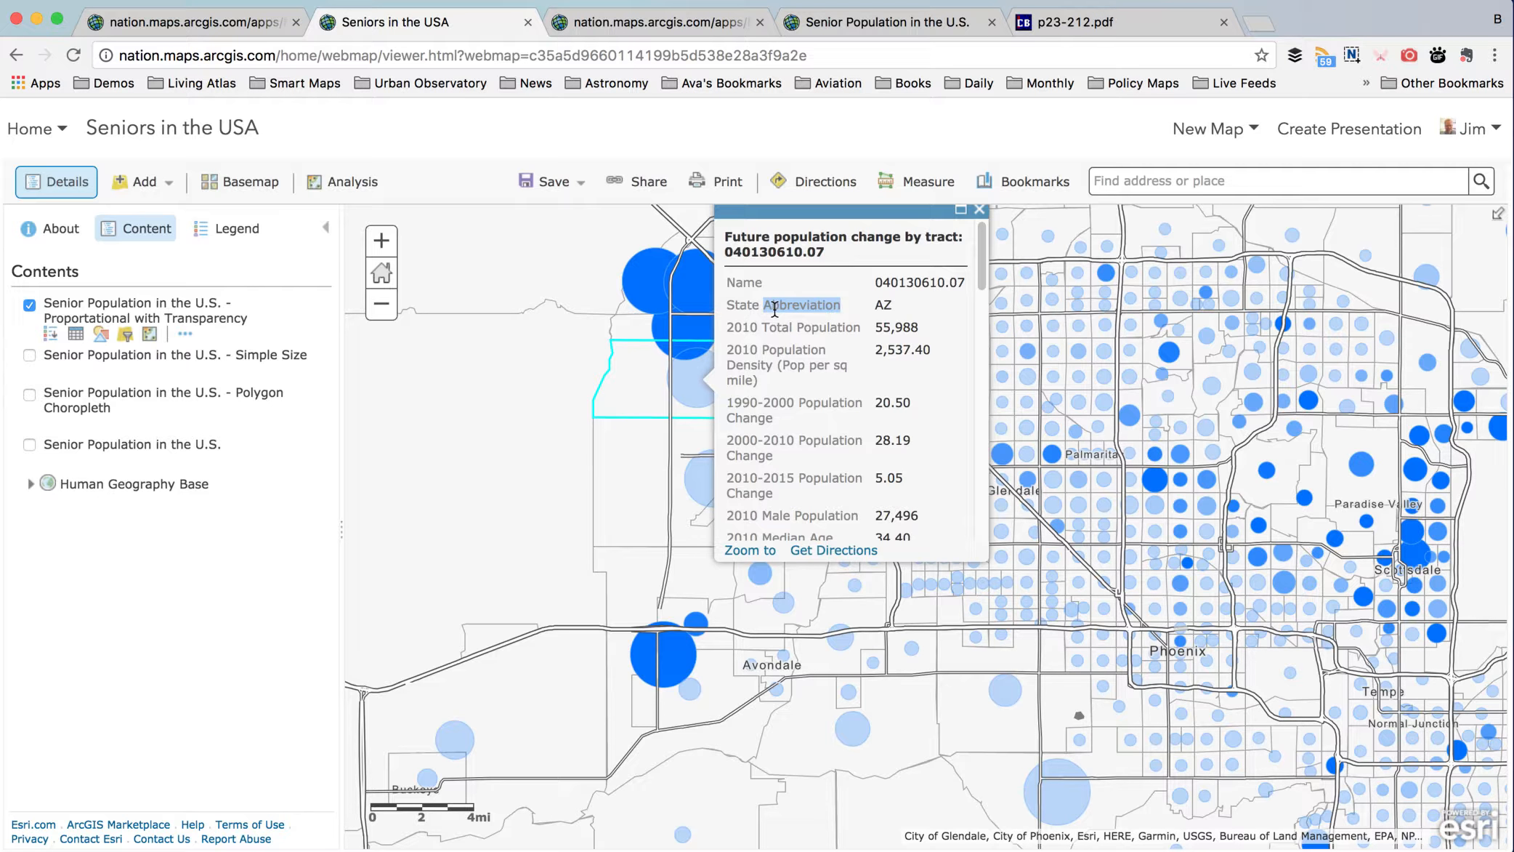
drag(981, 247, 994, 462)
drag(986, 342, 982, 252)
- Configure the Proportional with Transparency layer's pop-up and remove "Future population change by" from its title
click(186, 334)
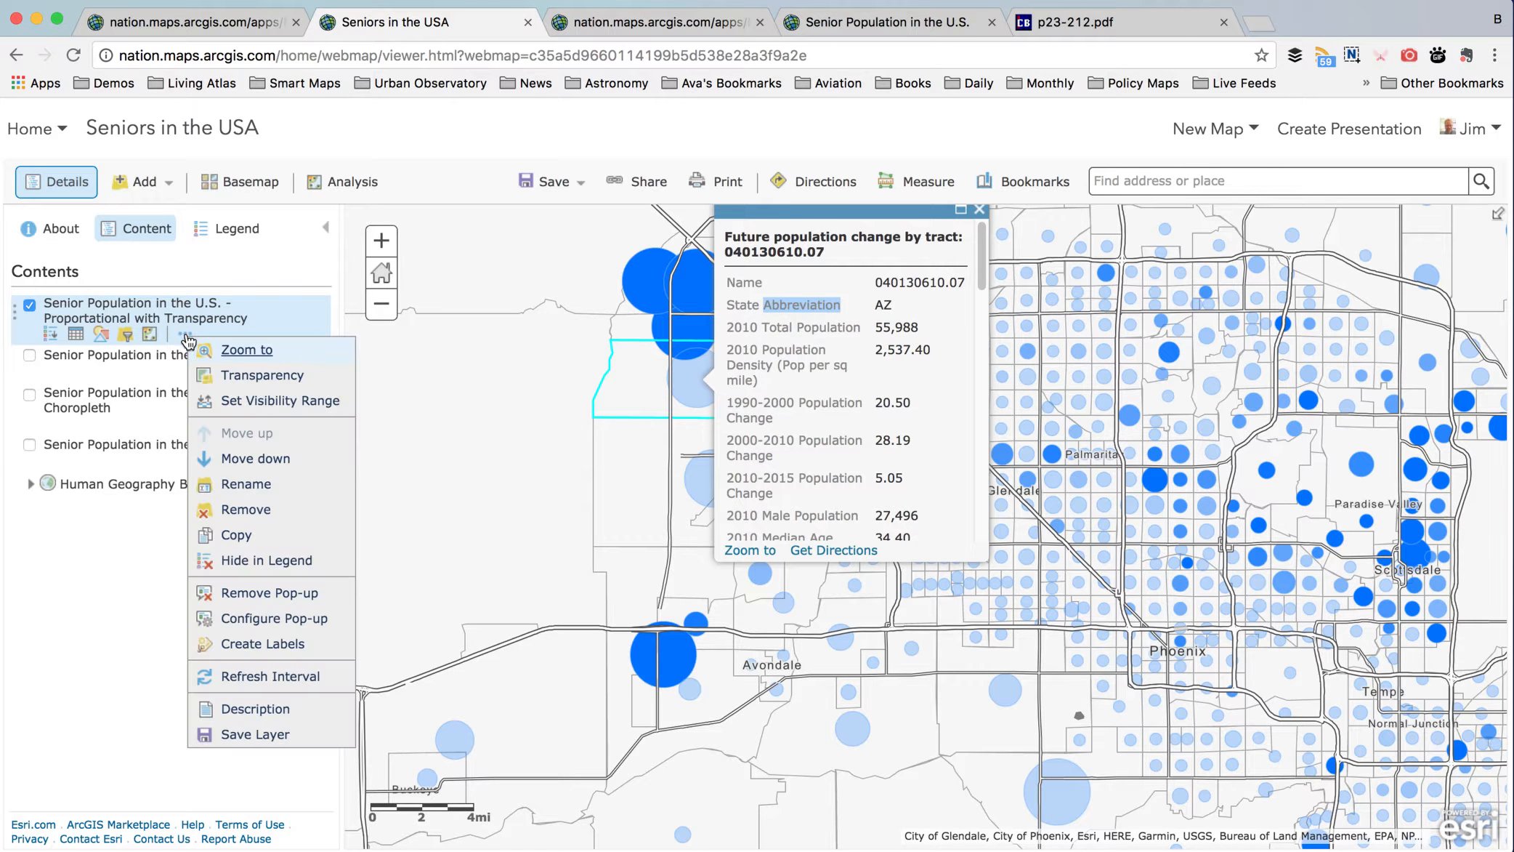
click(254, 620)
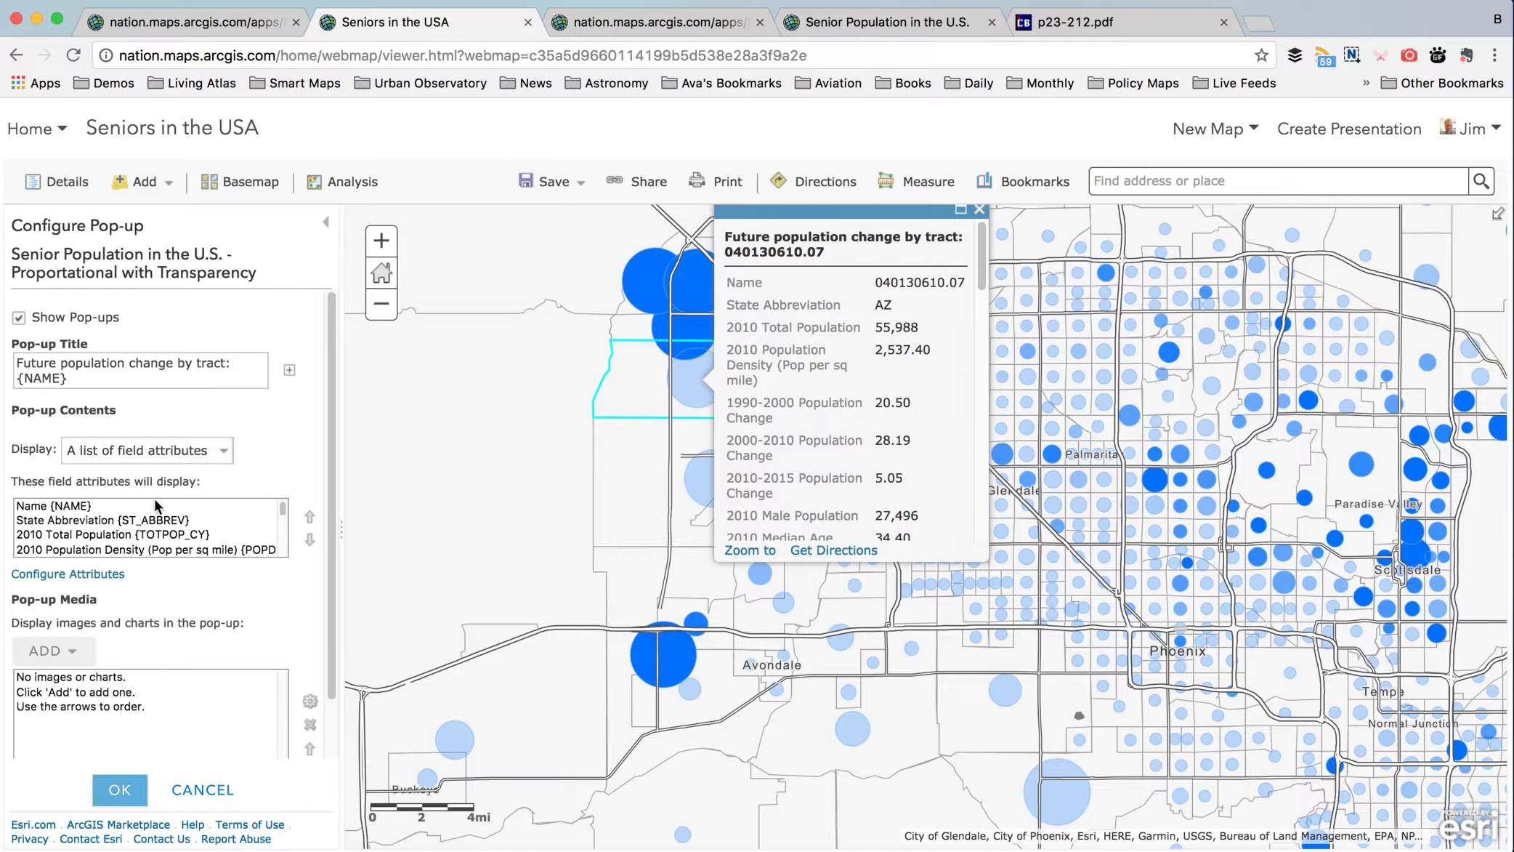
drag(196, 362, 16, 361)
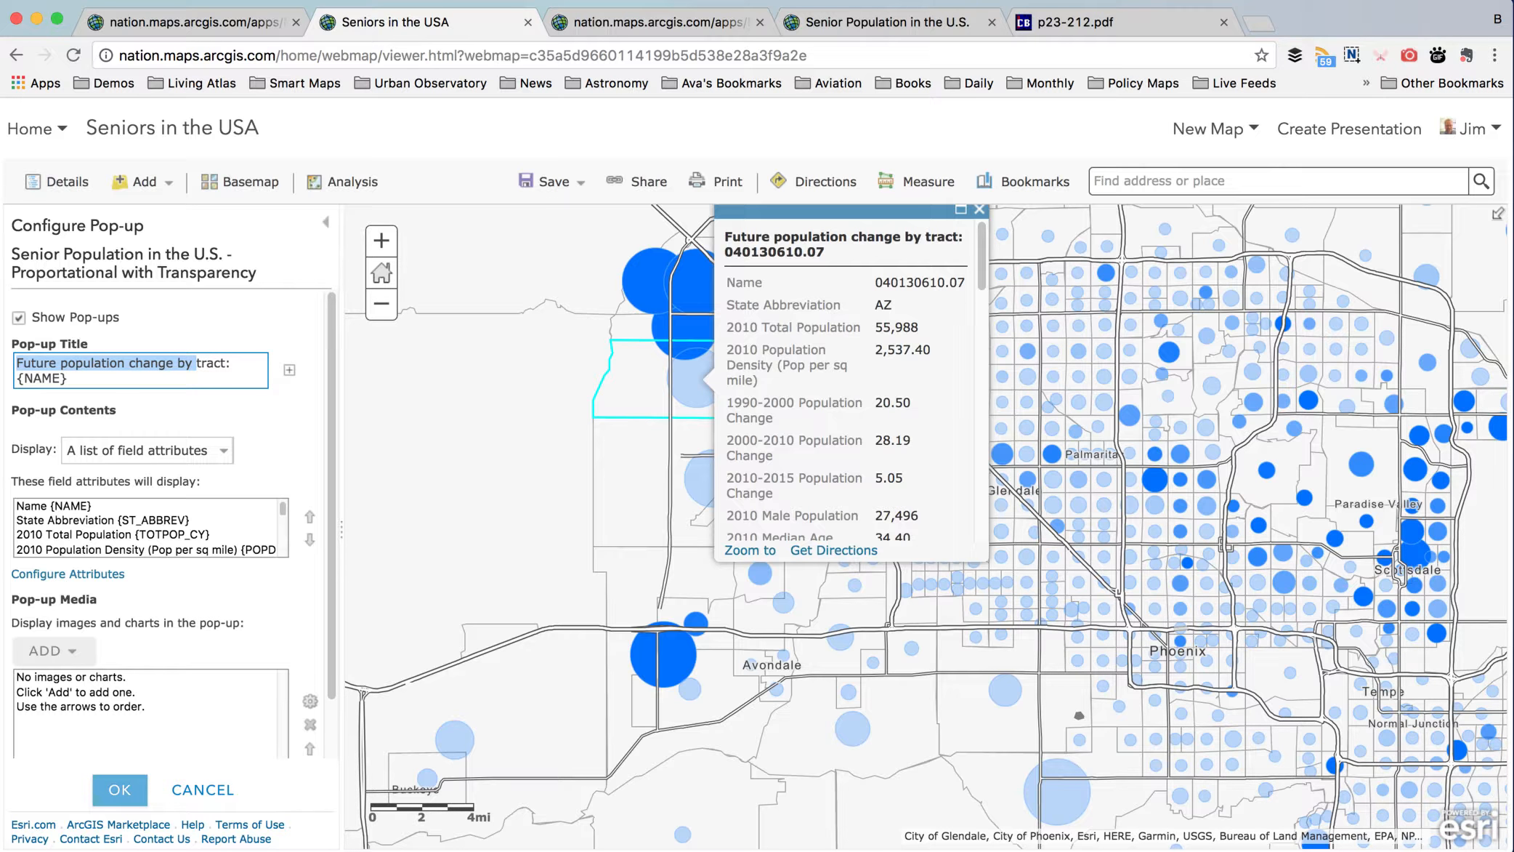
key(BackSpace)
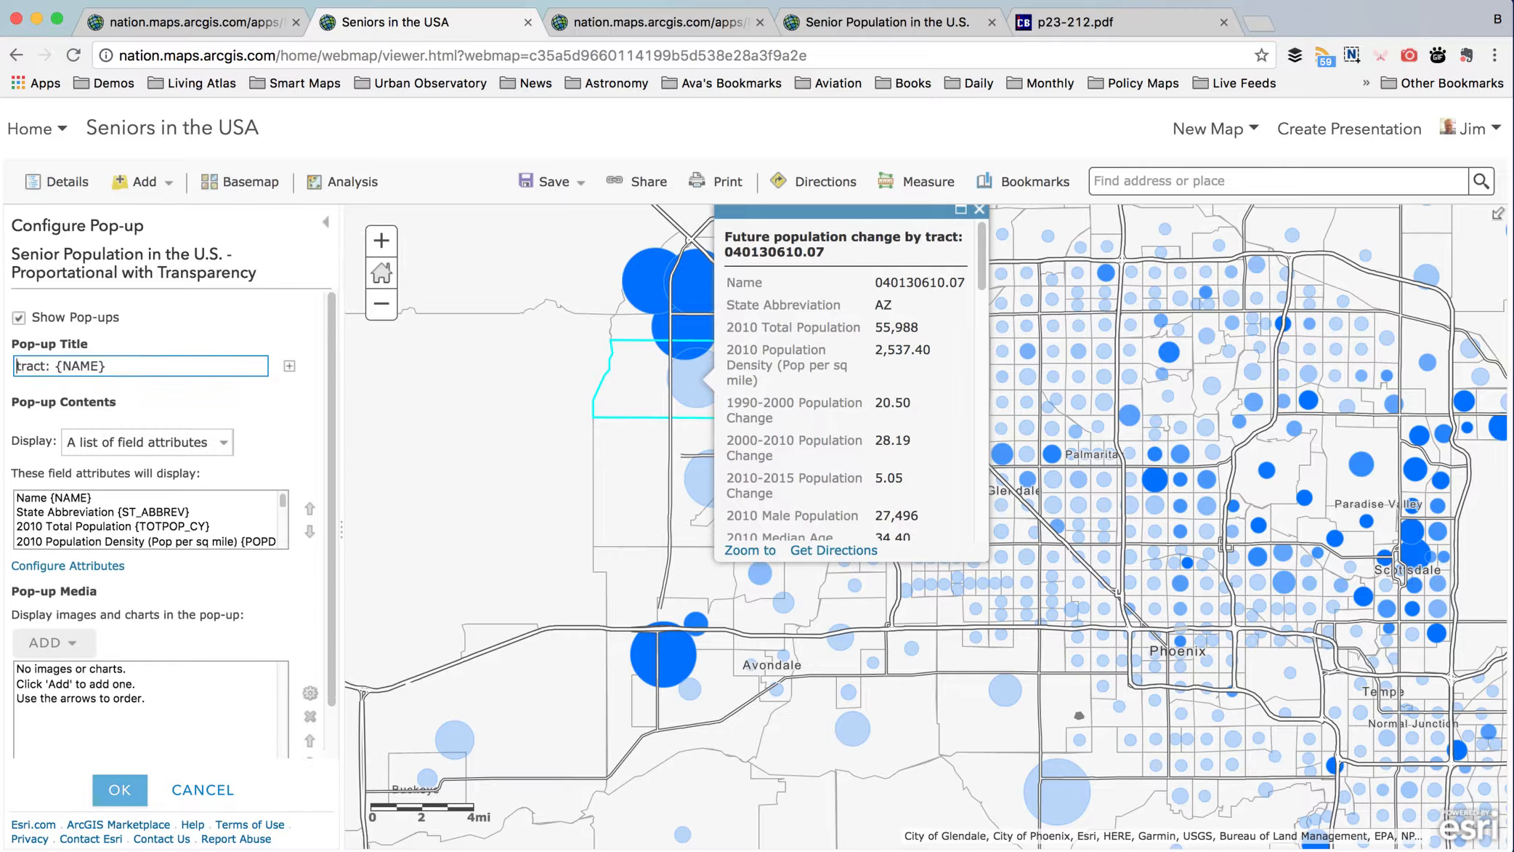
- Append the {ST_ABBREV} field, the word "trace" and the {NAME} field to the pop-up title
click(289, 365)
click(320, 416)
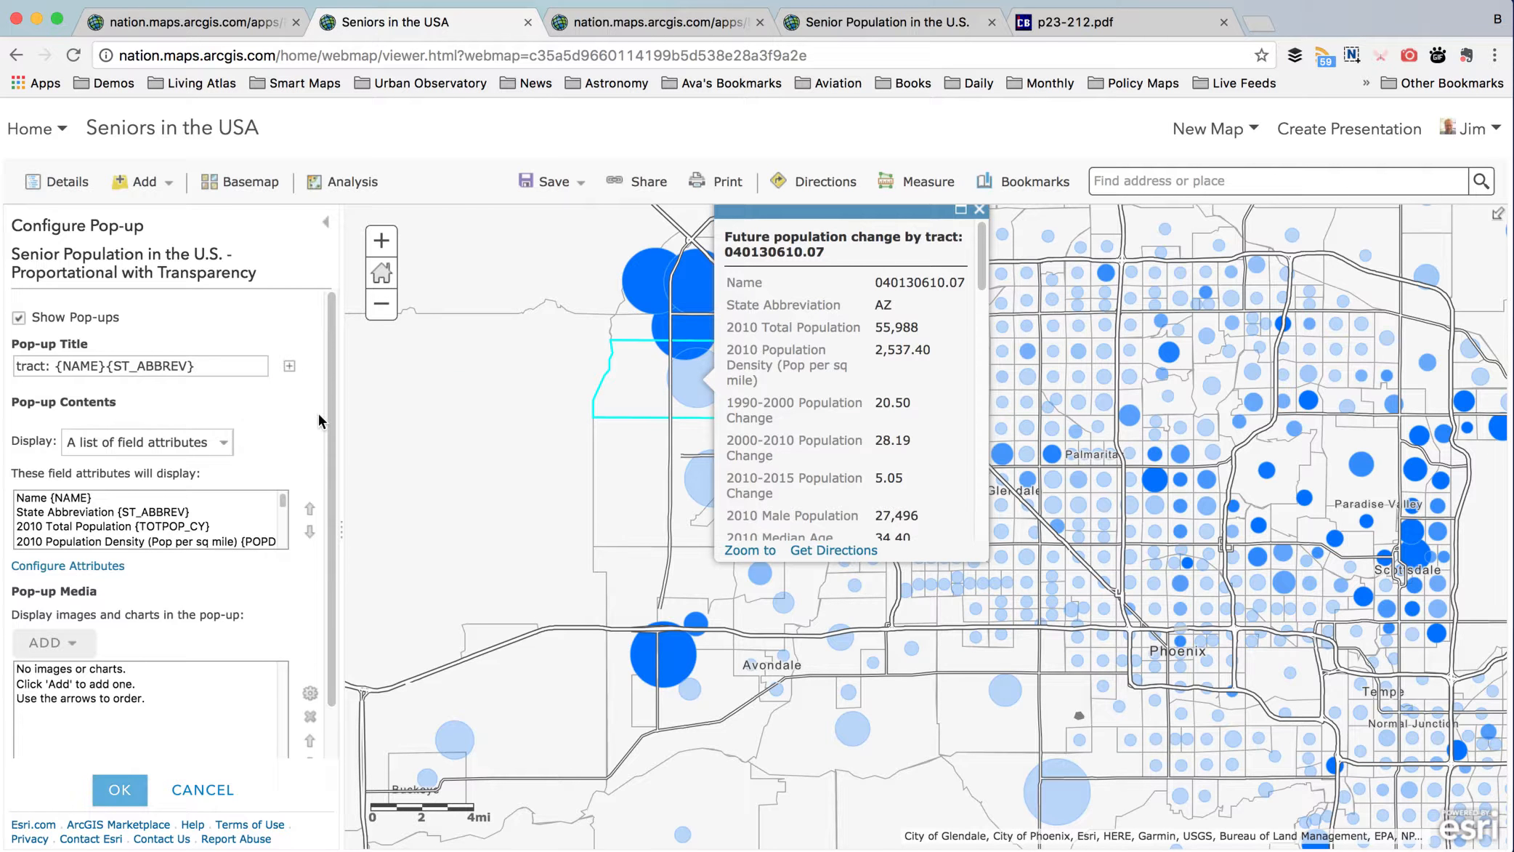
click(208, 365)
text(trace)
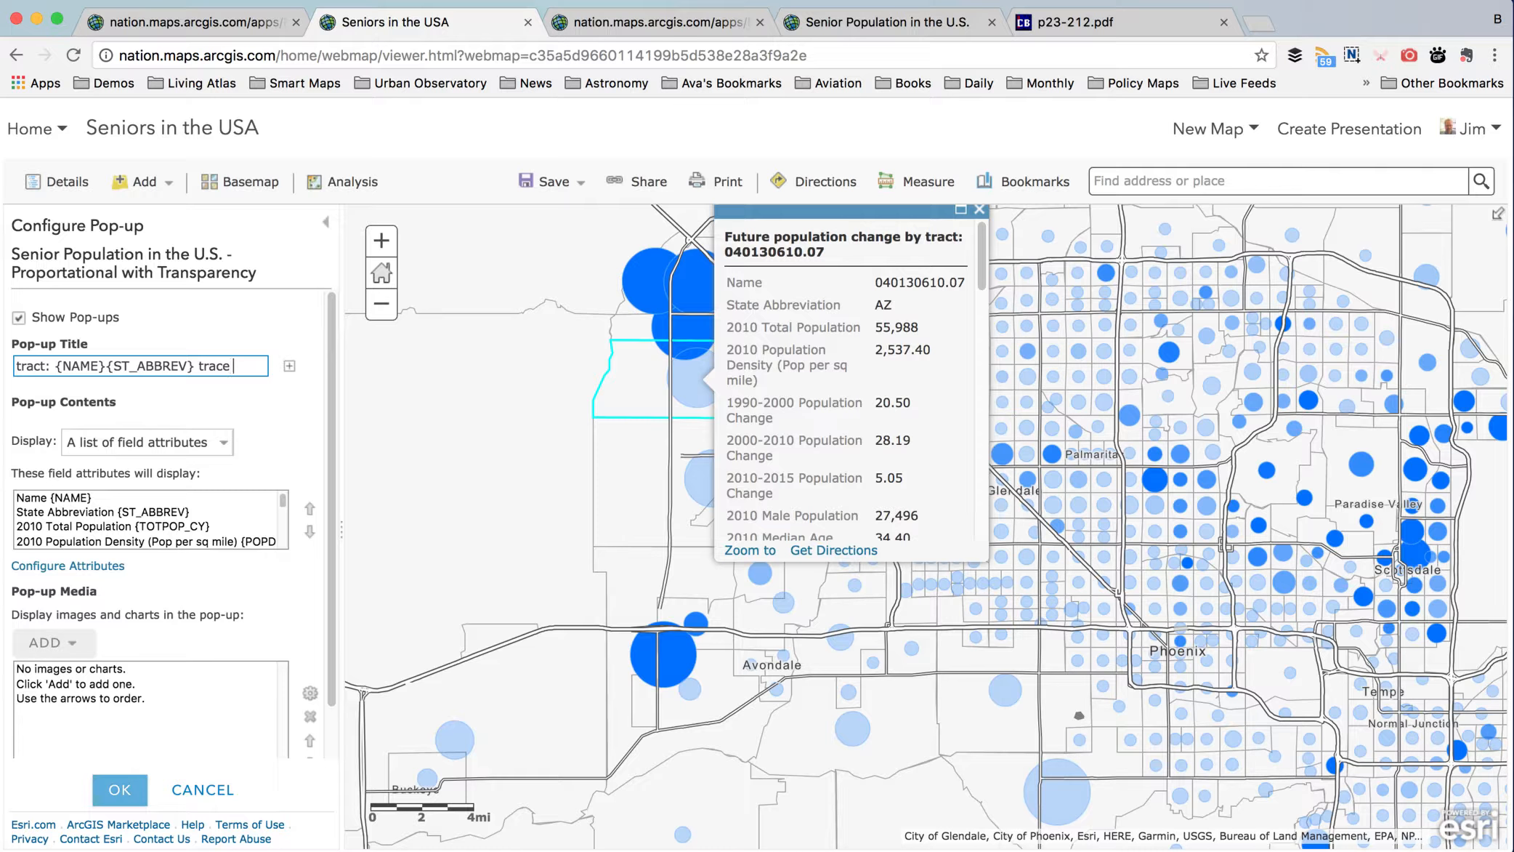
click(289, 365)
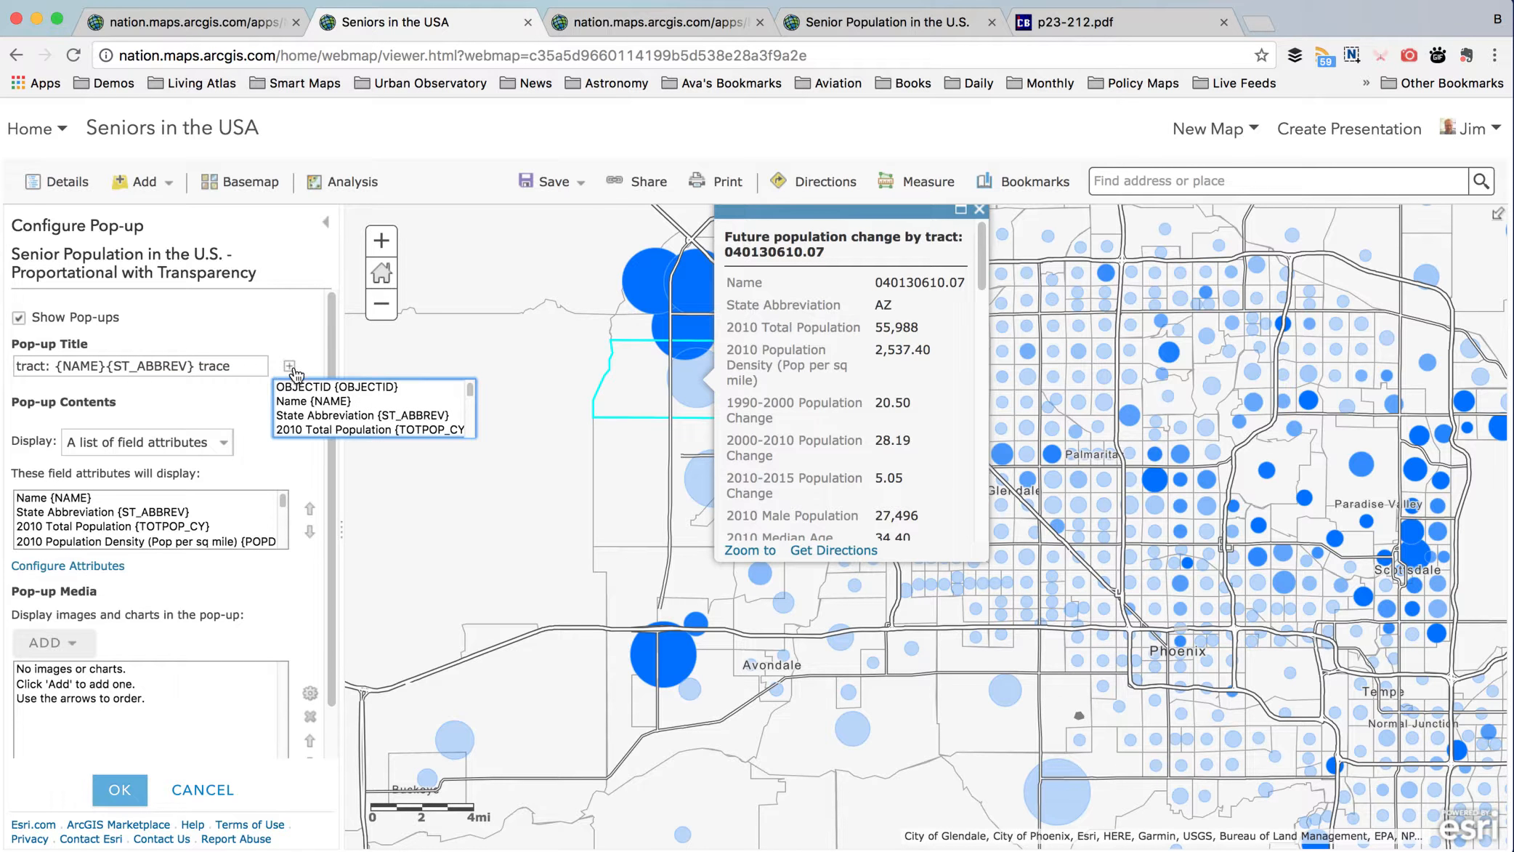
click(298, 401)
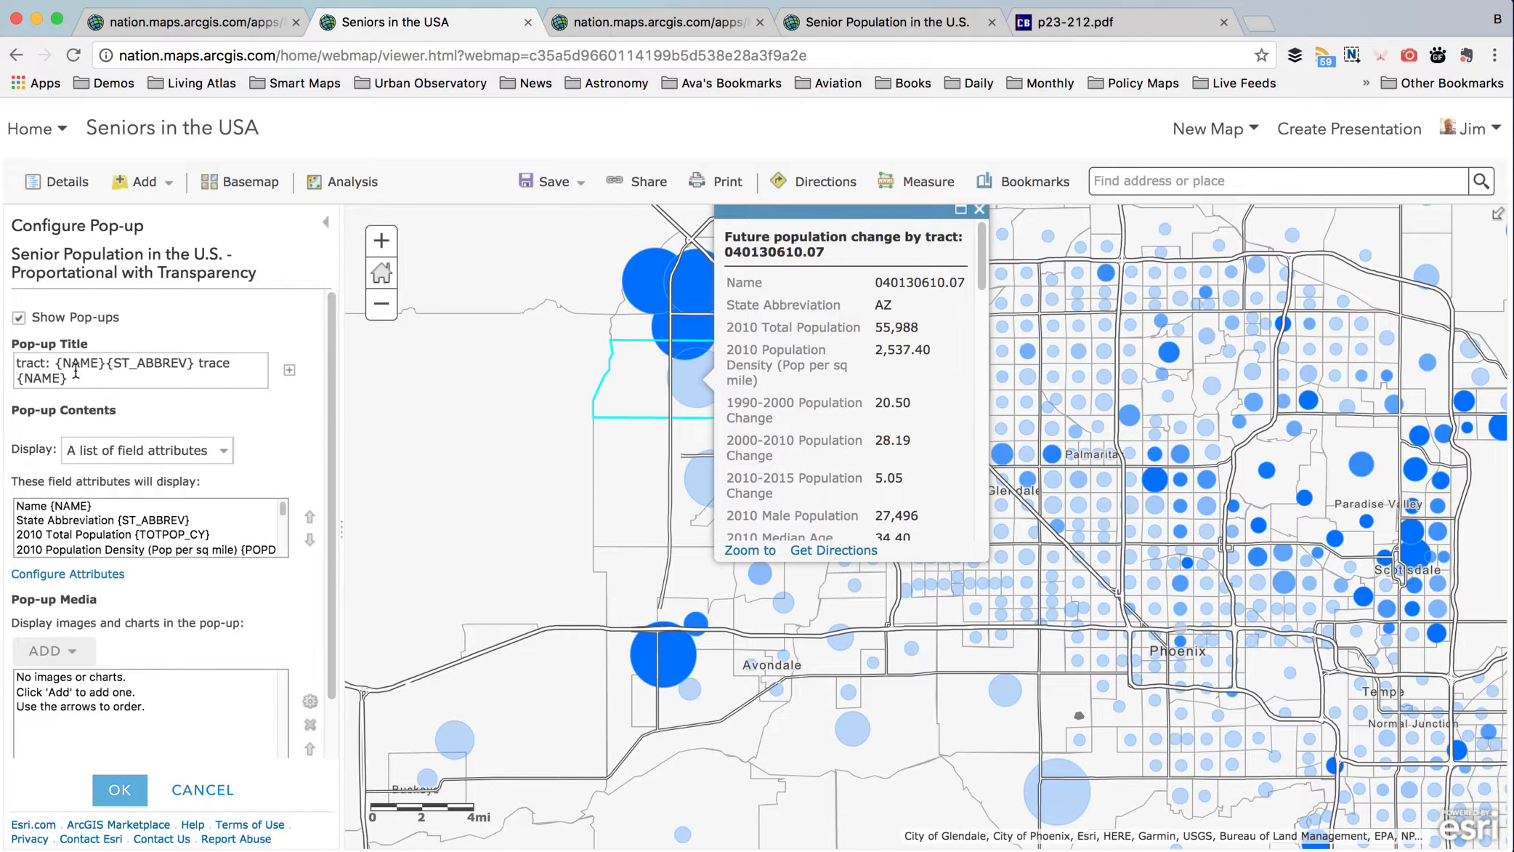
- Delete the leading "tract: {NAME}" and correct "trace" so the pop-up title reads "{ST_ABBREV} tract {NAME}"
drag(99, 361, 15, 362)
key(BackSpace)
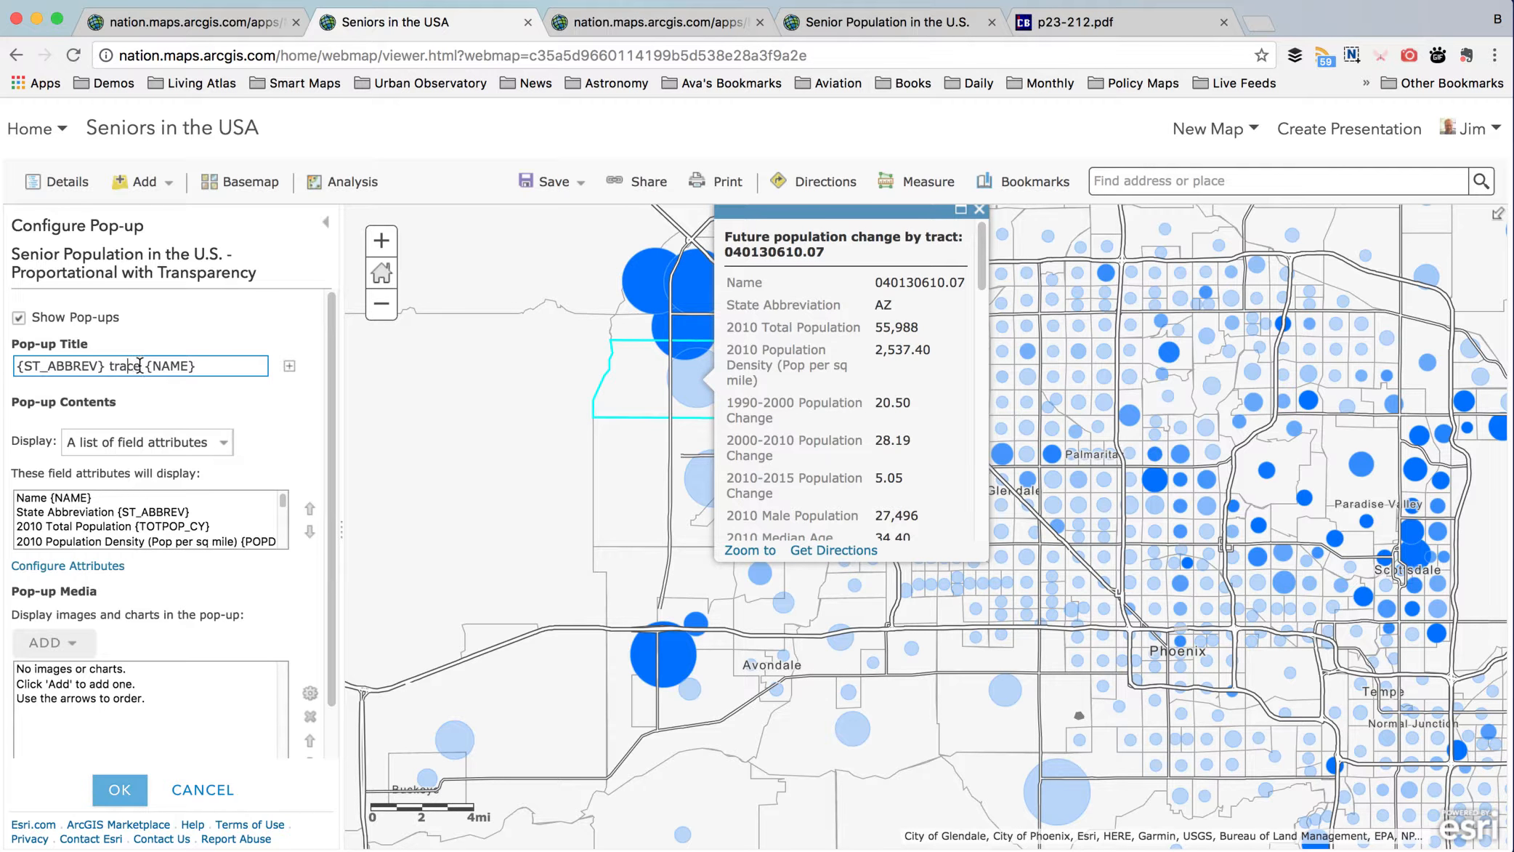
key(shift+Left)
text(T)
key(BackSpace)
text(t)
- Switch the pop-up contents to a custom attribute display and enter "The population here of seniors age 65+ is"
click(175, 445)
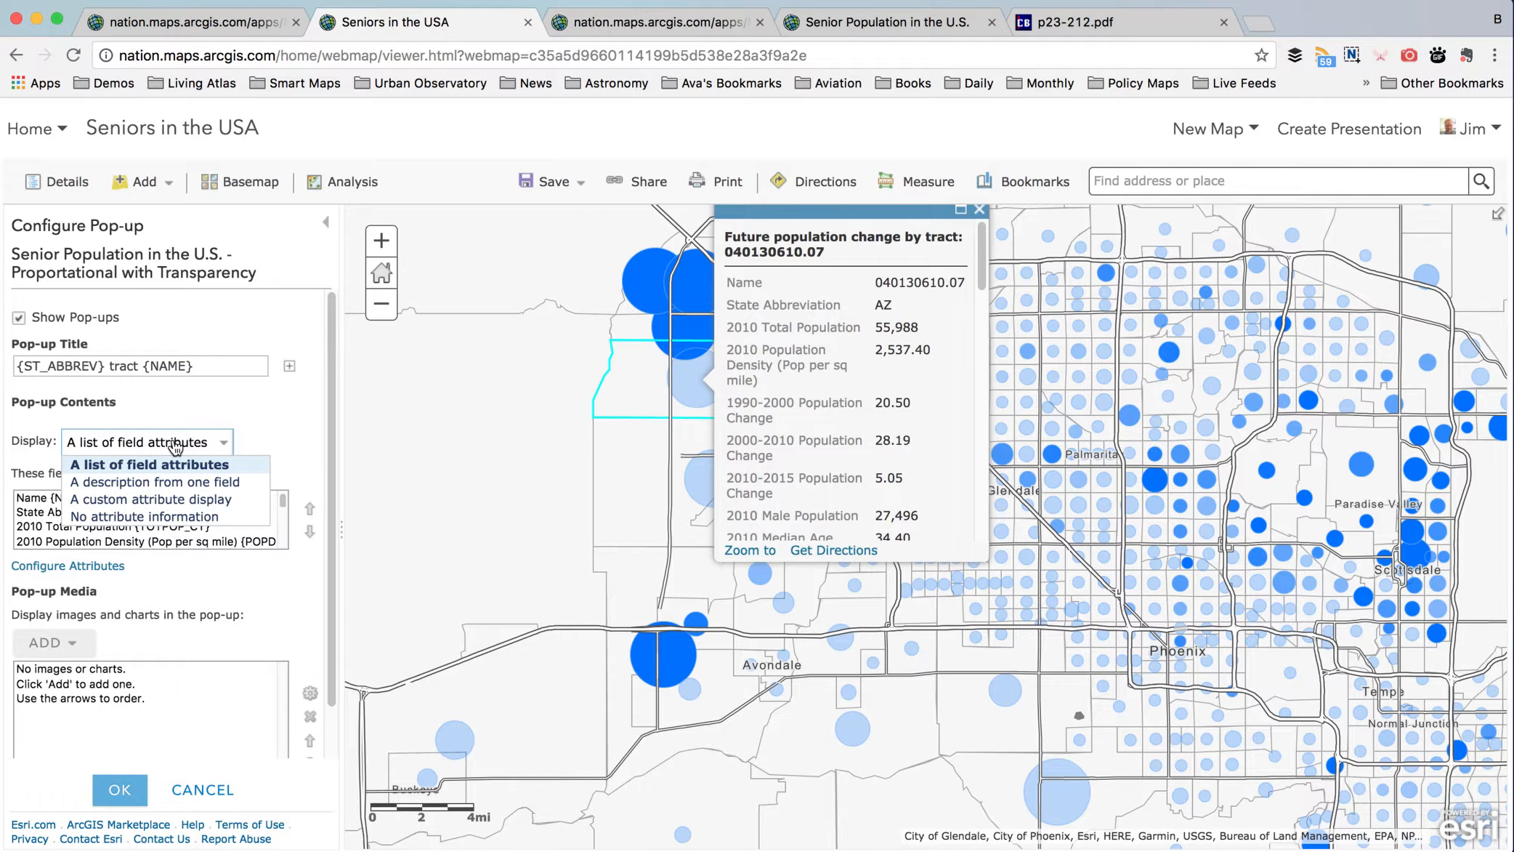
click(173, 500)
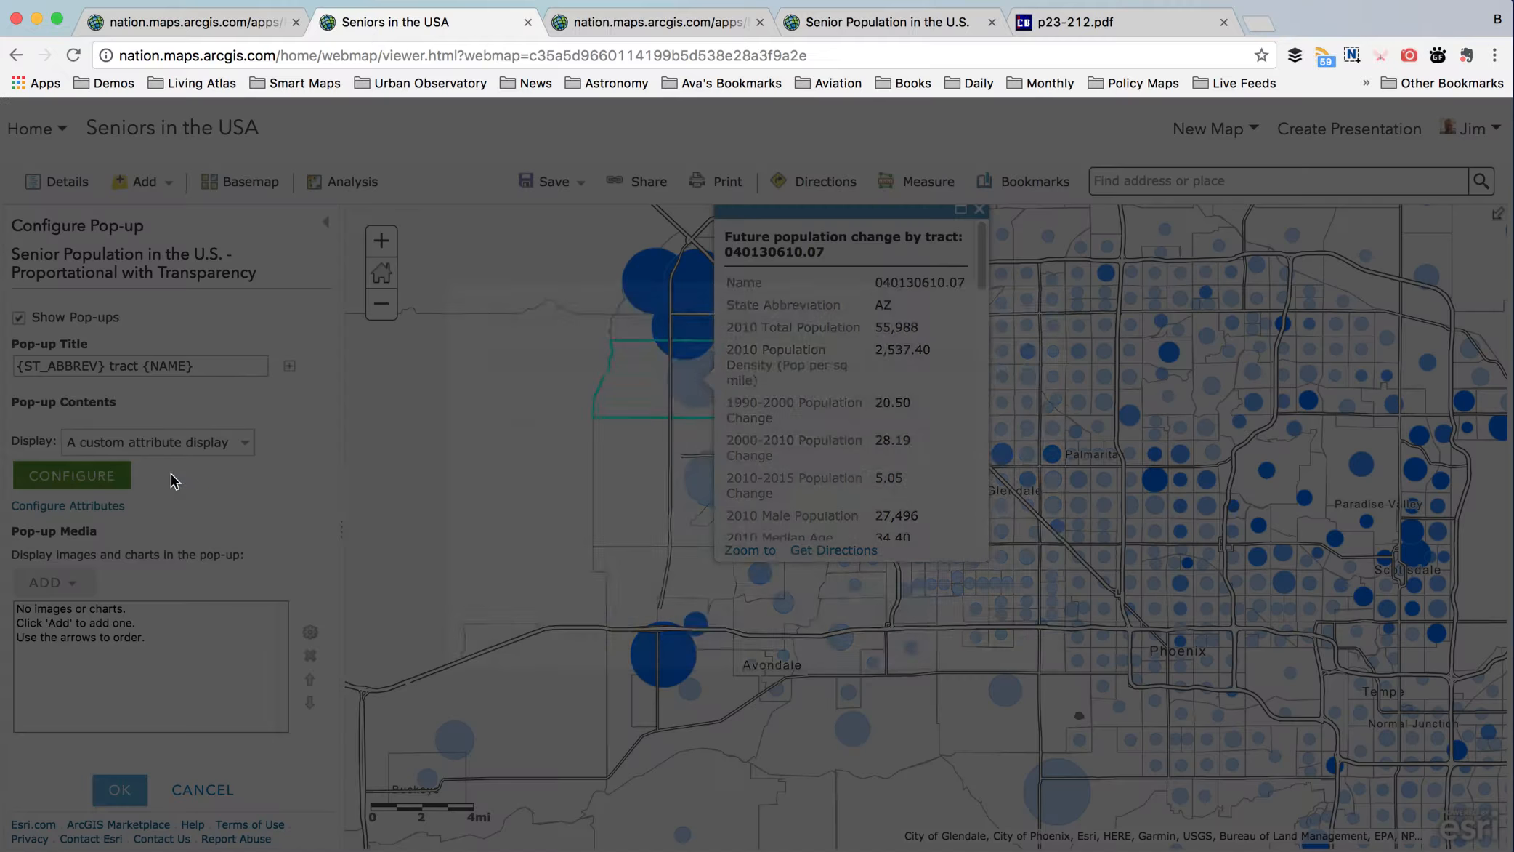
click(523, 473)
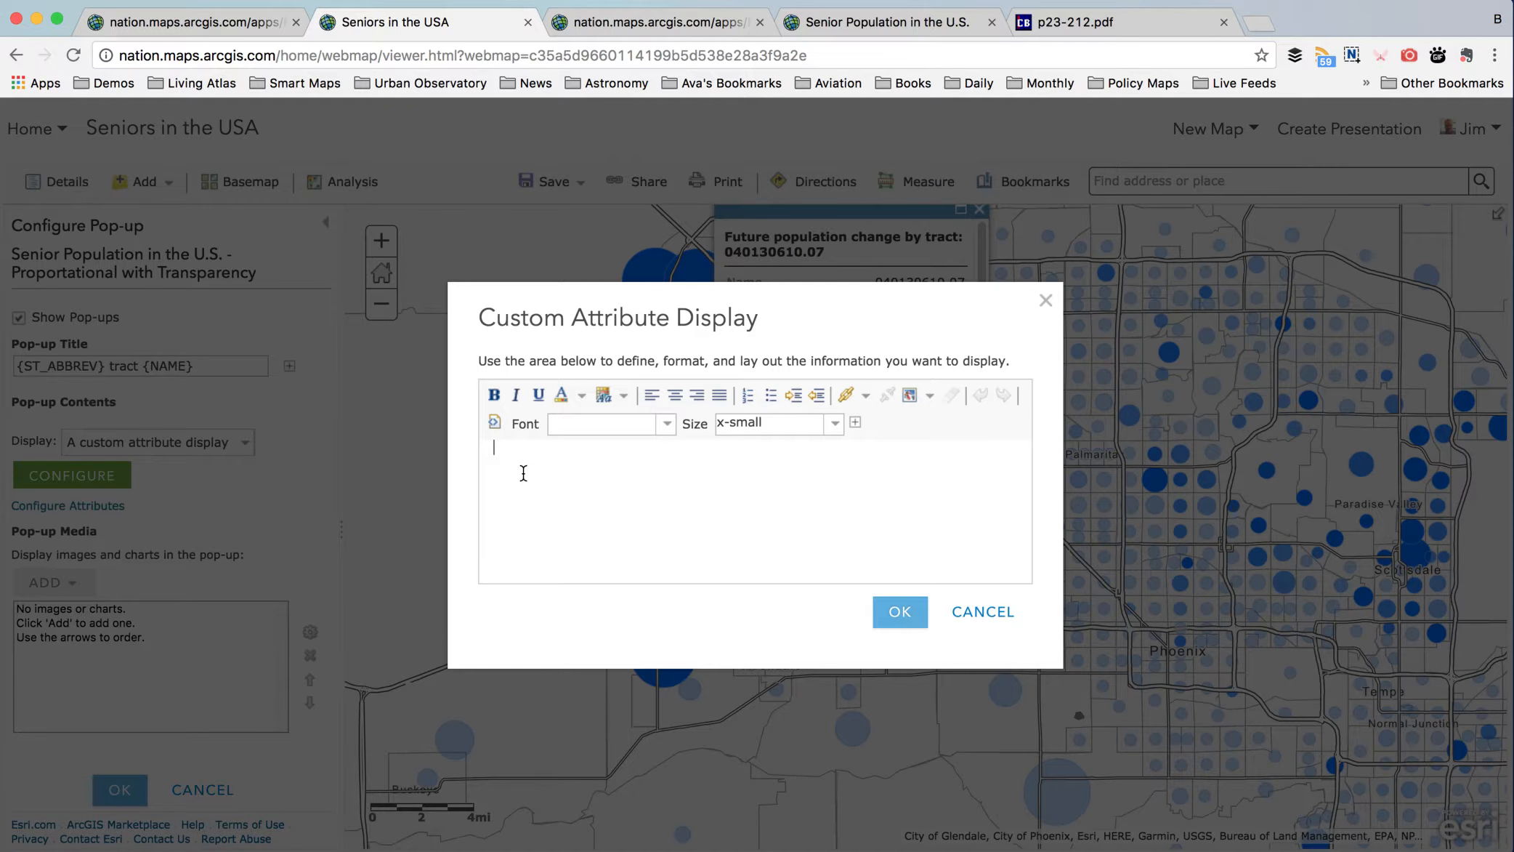
text(The population here of seniors age )
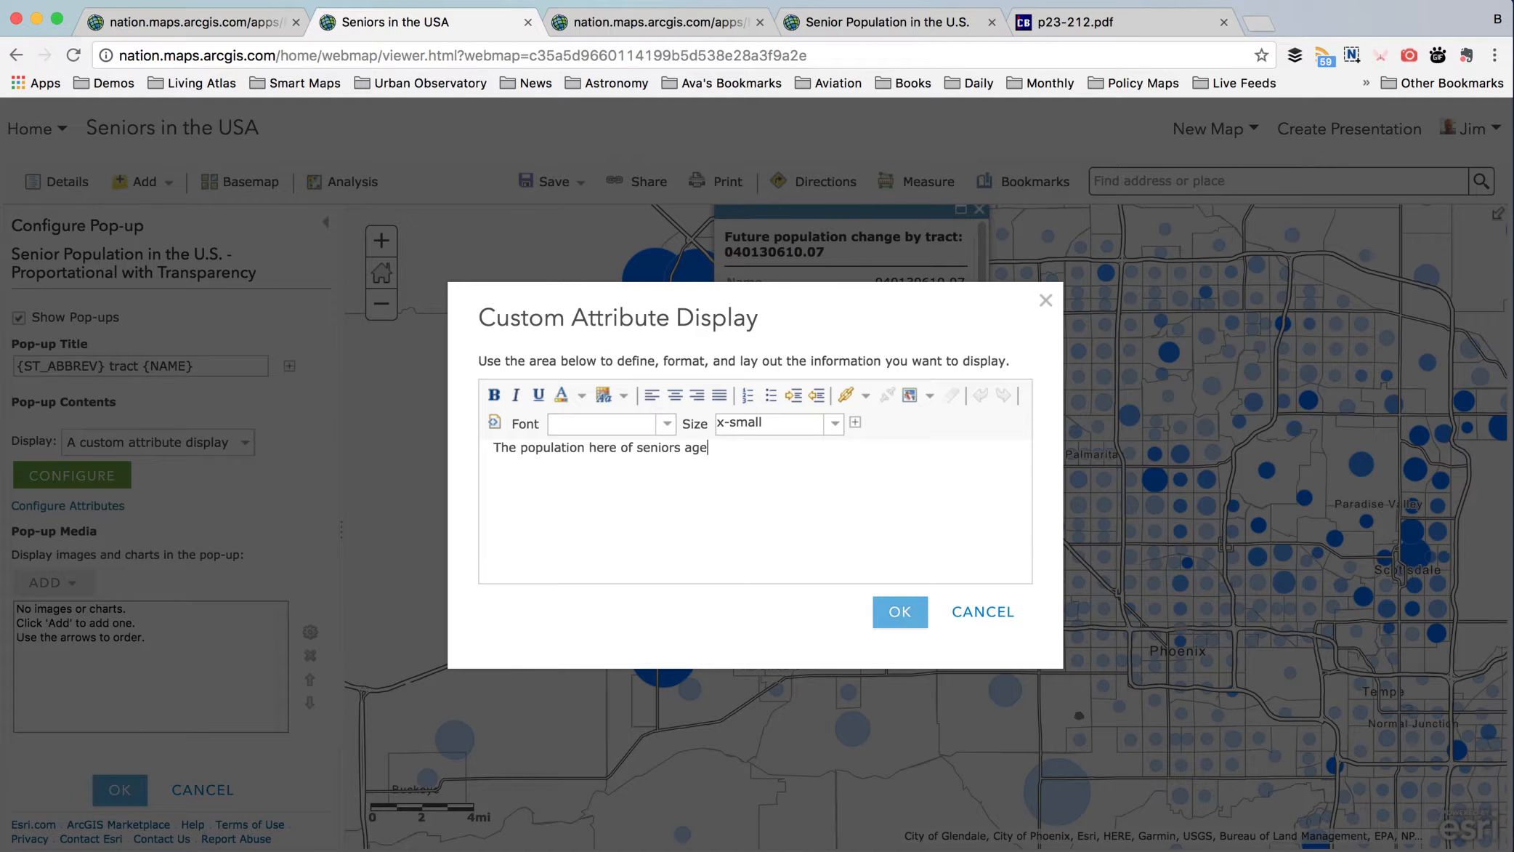
text(65+ is)
- Insert the 2010 Population 65+ Years Old field {POP65U_CY} at the end of the custom pop-up text
click(855, 422)
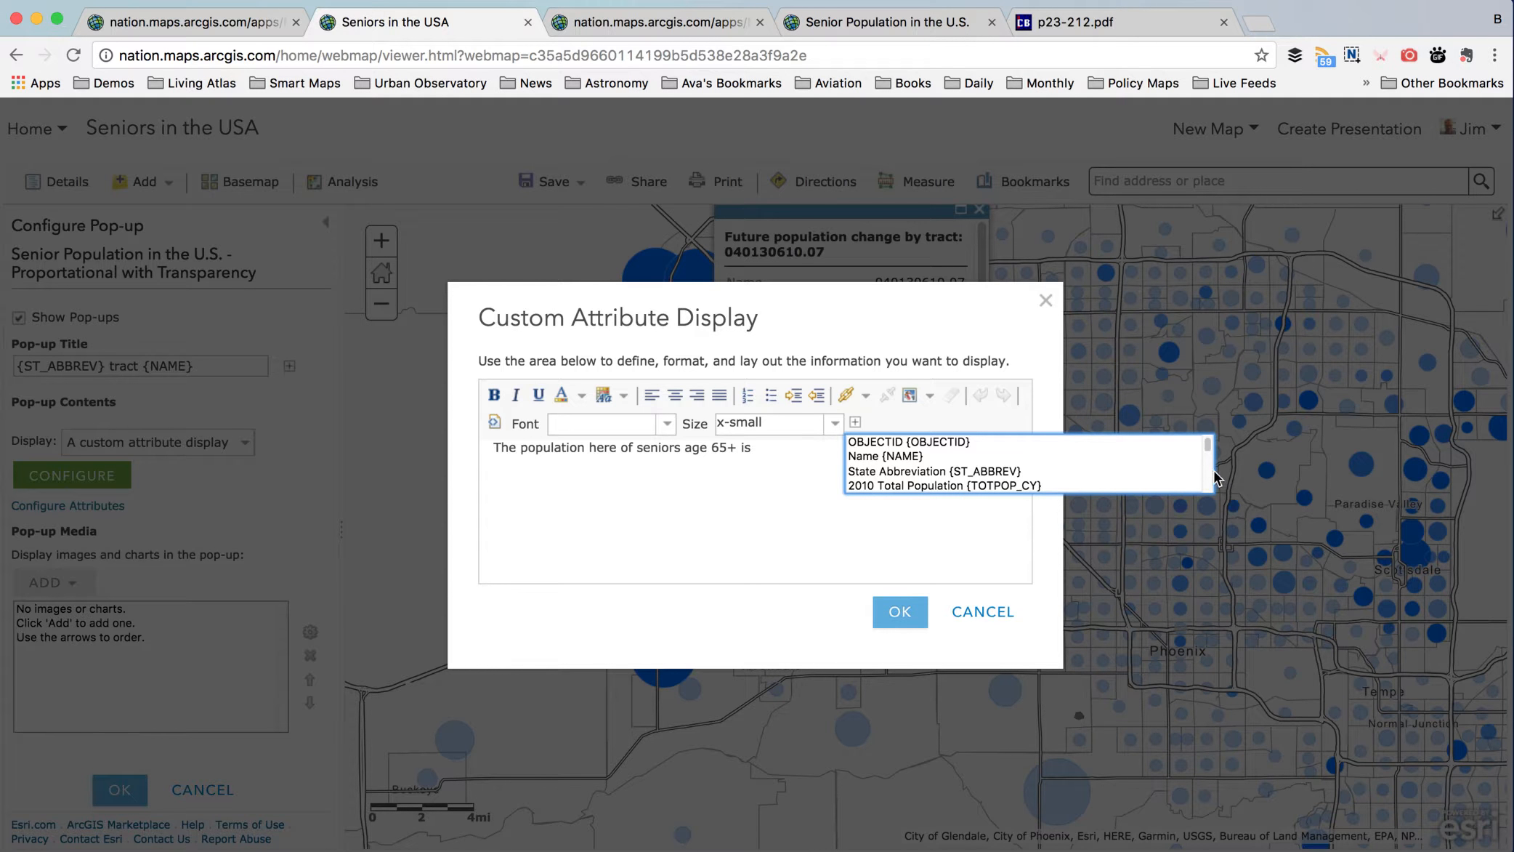
scroll(1207, 476, down, 2)
scroll(1207, 476, down, 4)
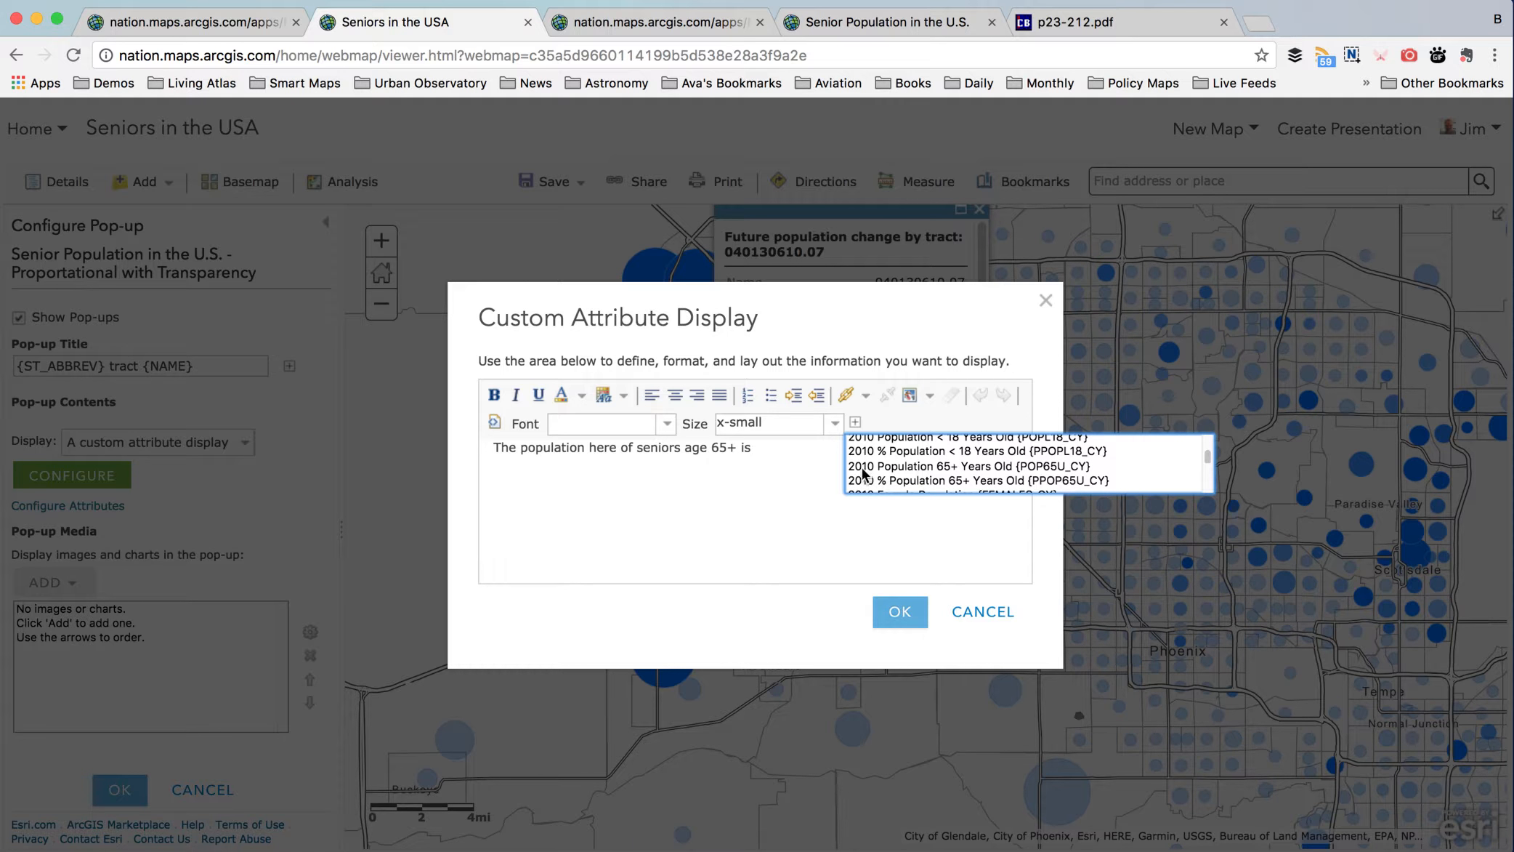
click(1029, 468)
- Complete the custom pop-up sentence with ", which is {PPOP65U_CY}% of the total population."
text(, which is)
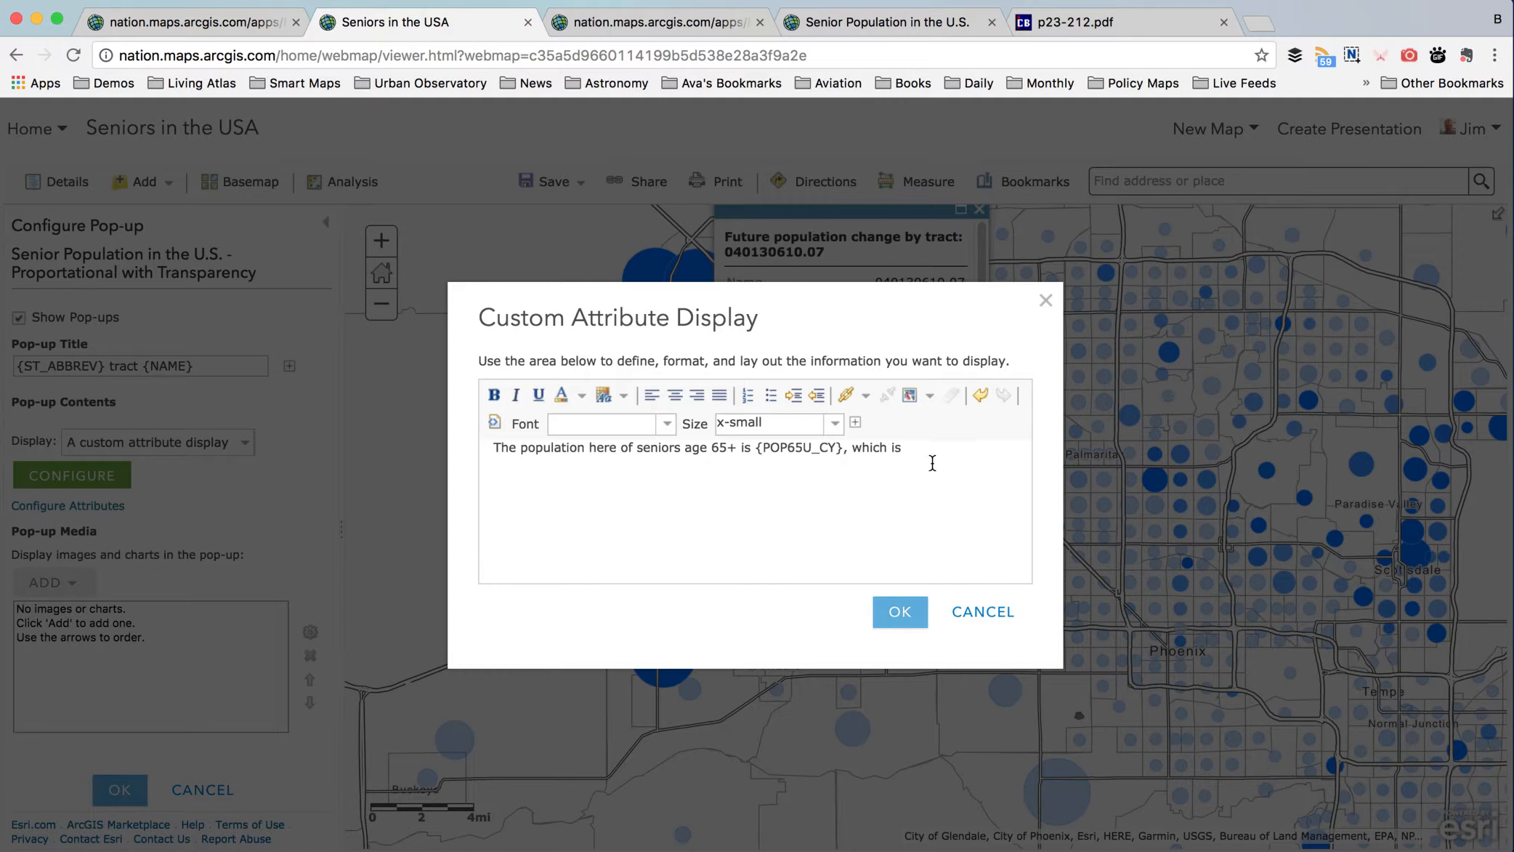
click(855, 422)
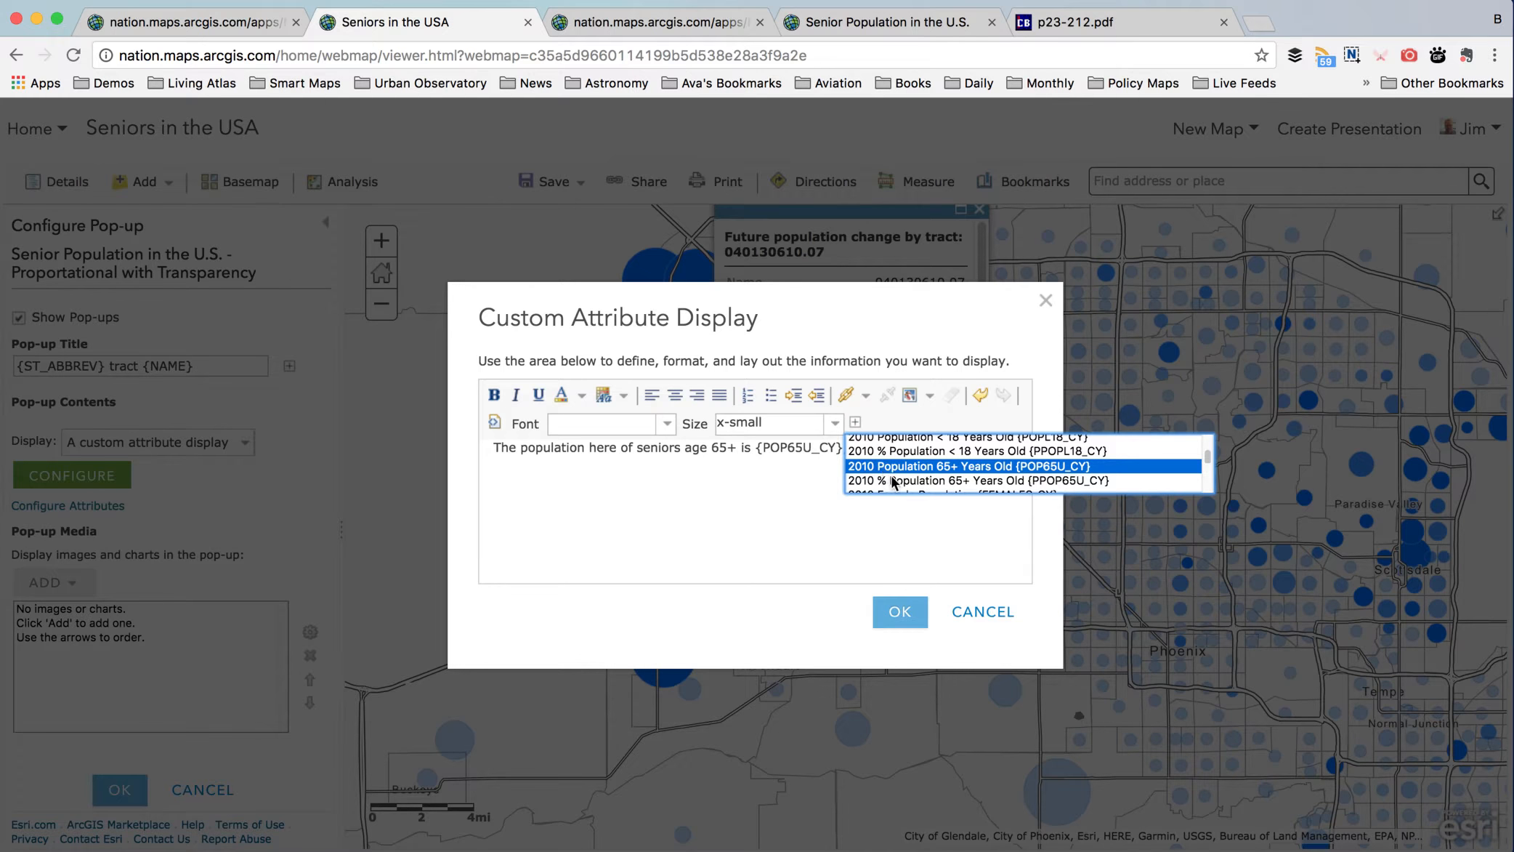
click(894, 481)
text(%)
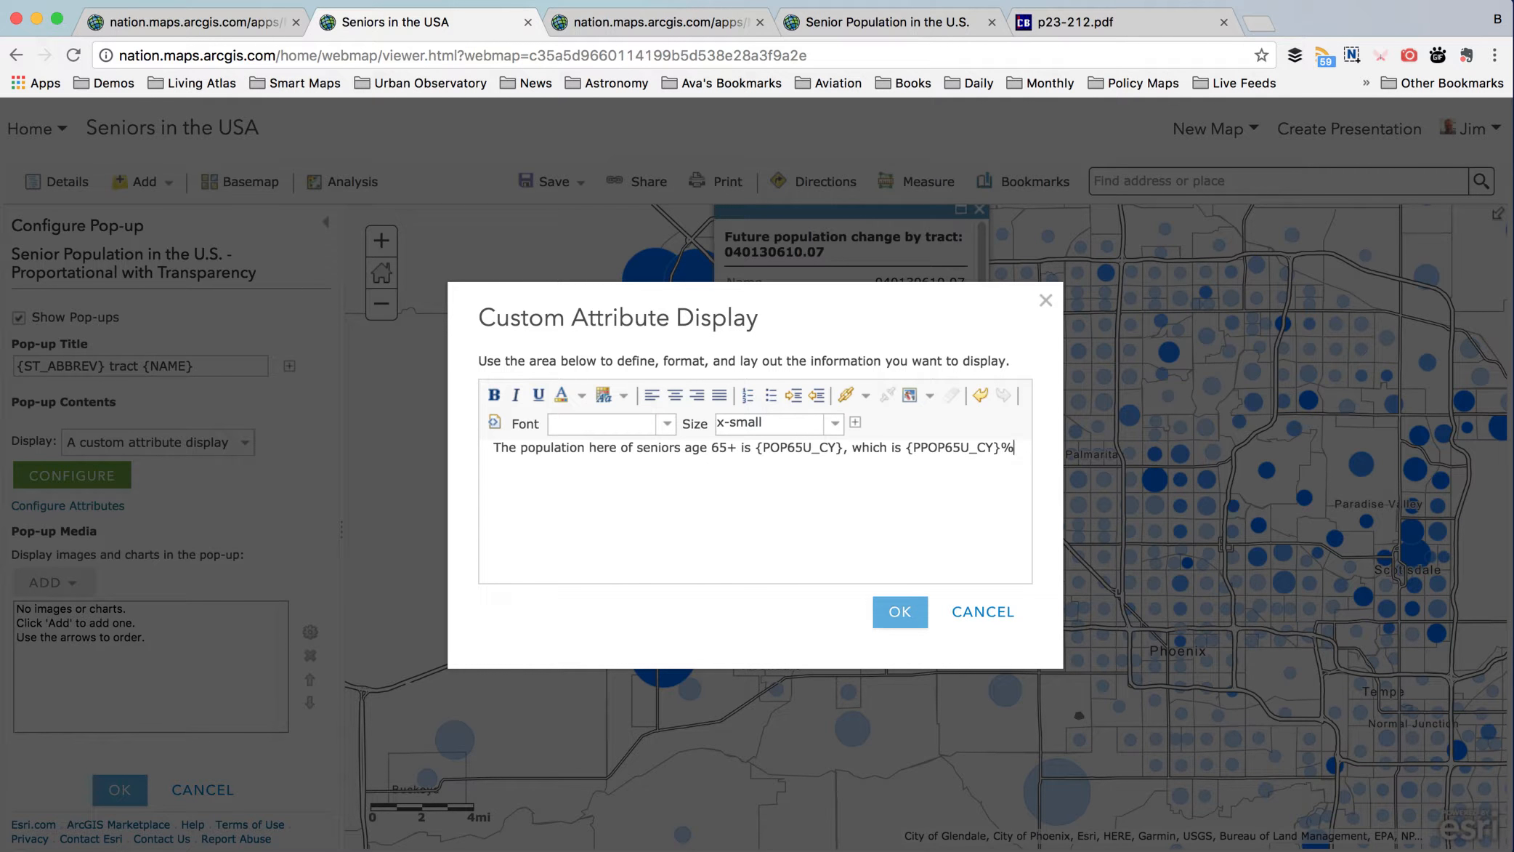
text( of the total population.)
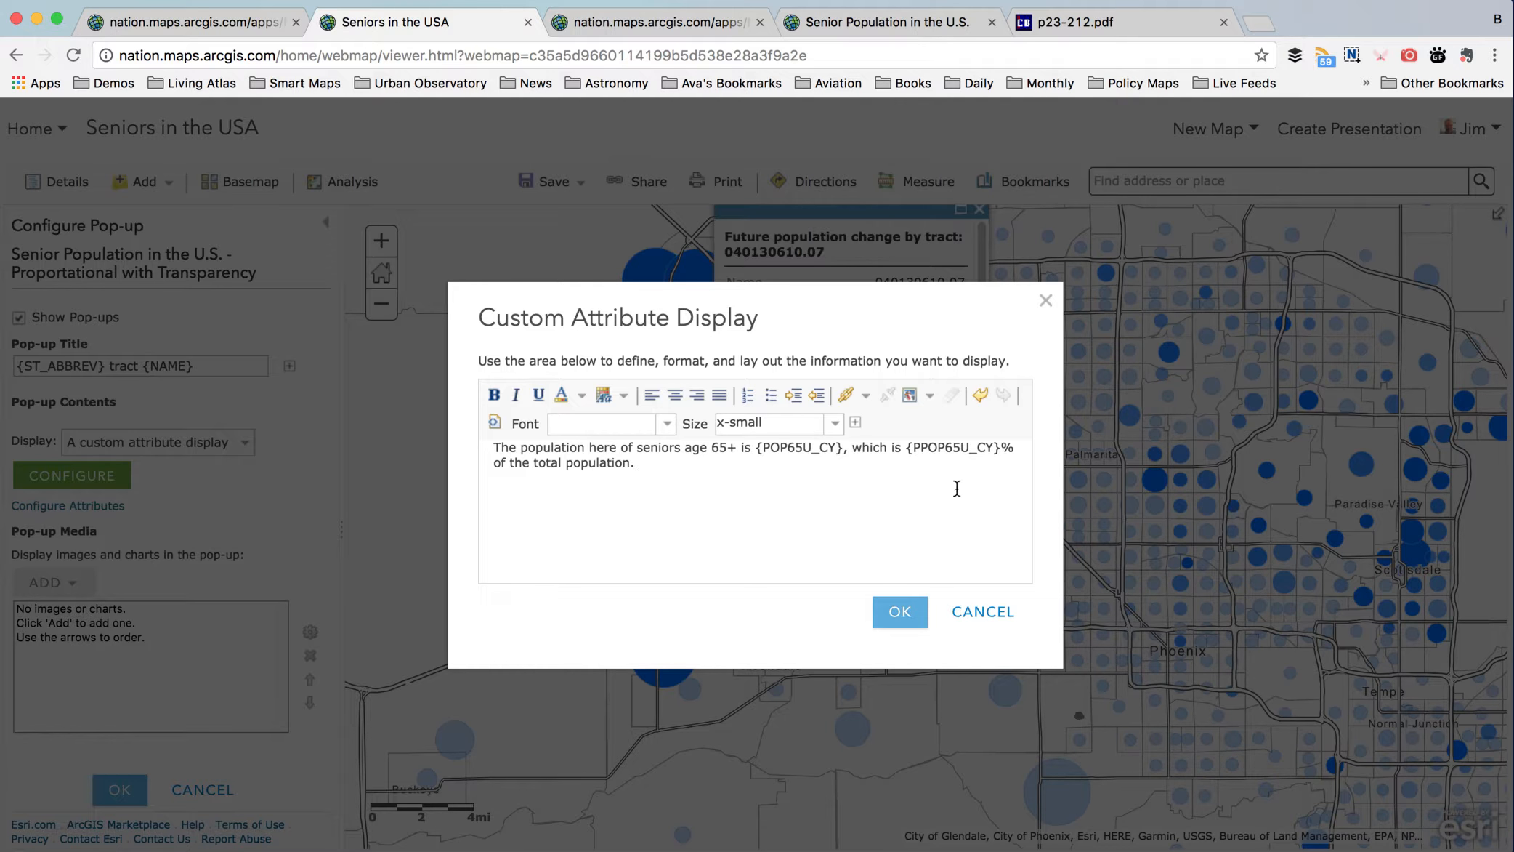
- Apply the custom attribute text and add a column chart to the pop-up media, clearing its default title
click(900, 610)
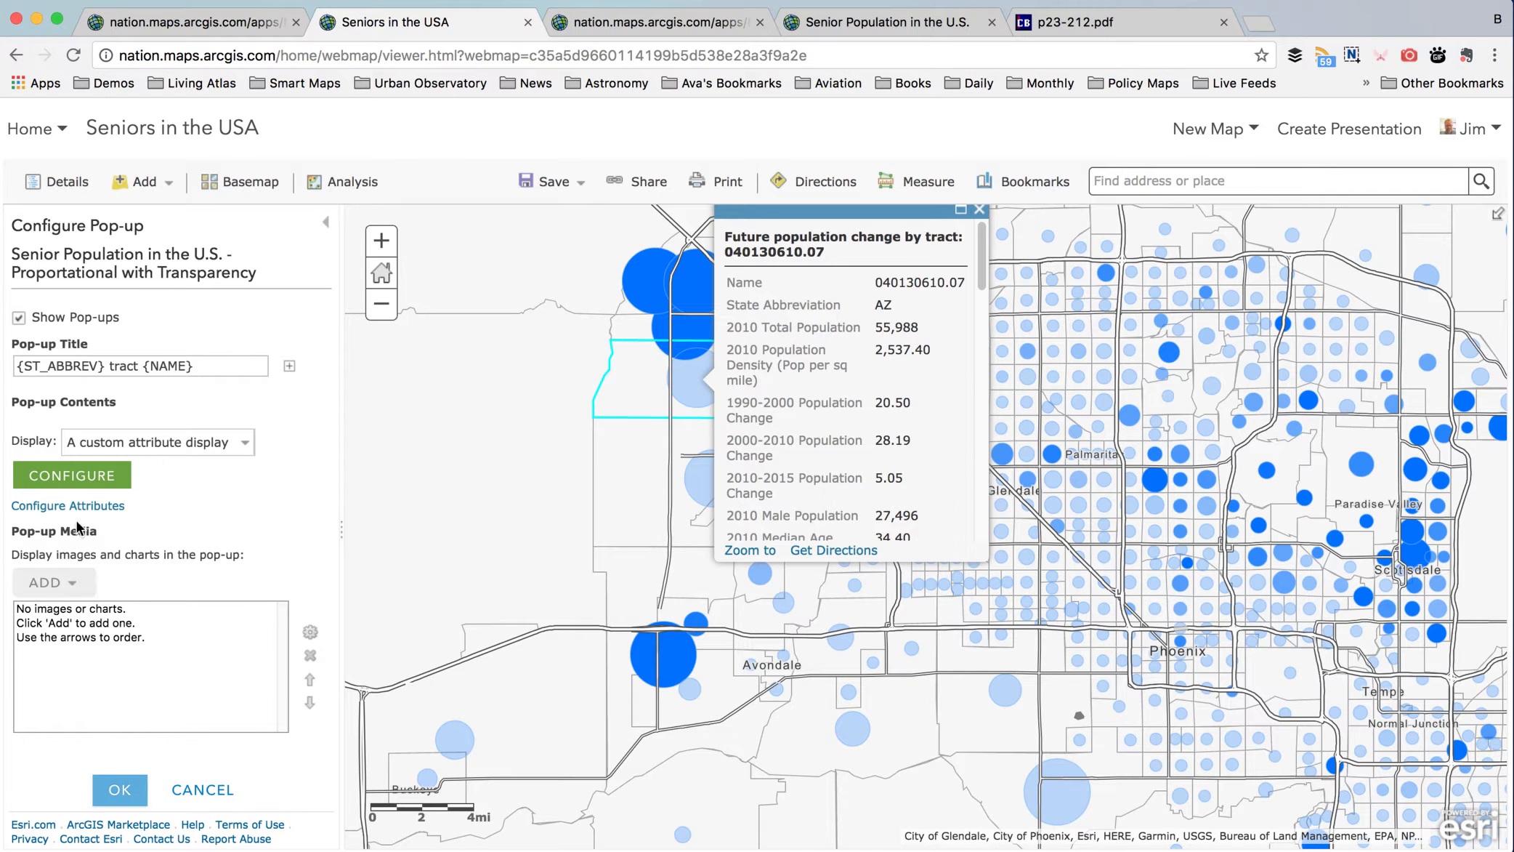
click(66, 583)
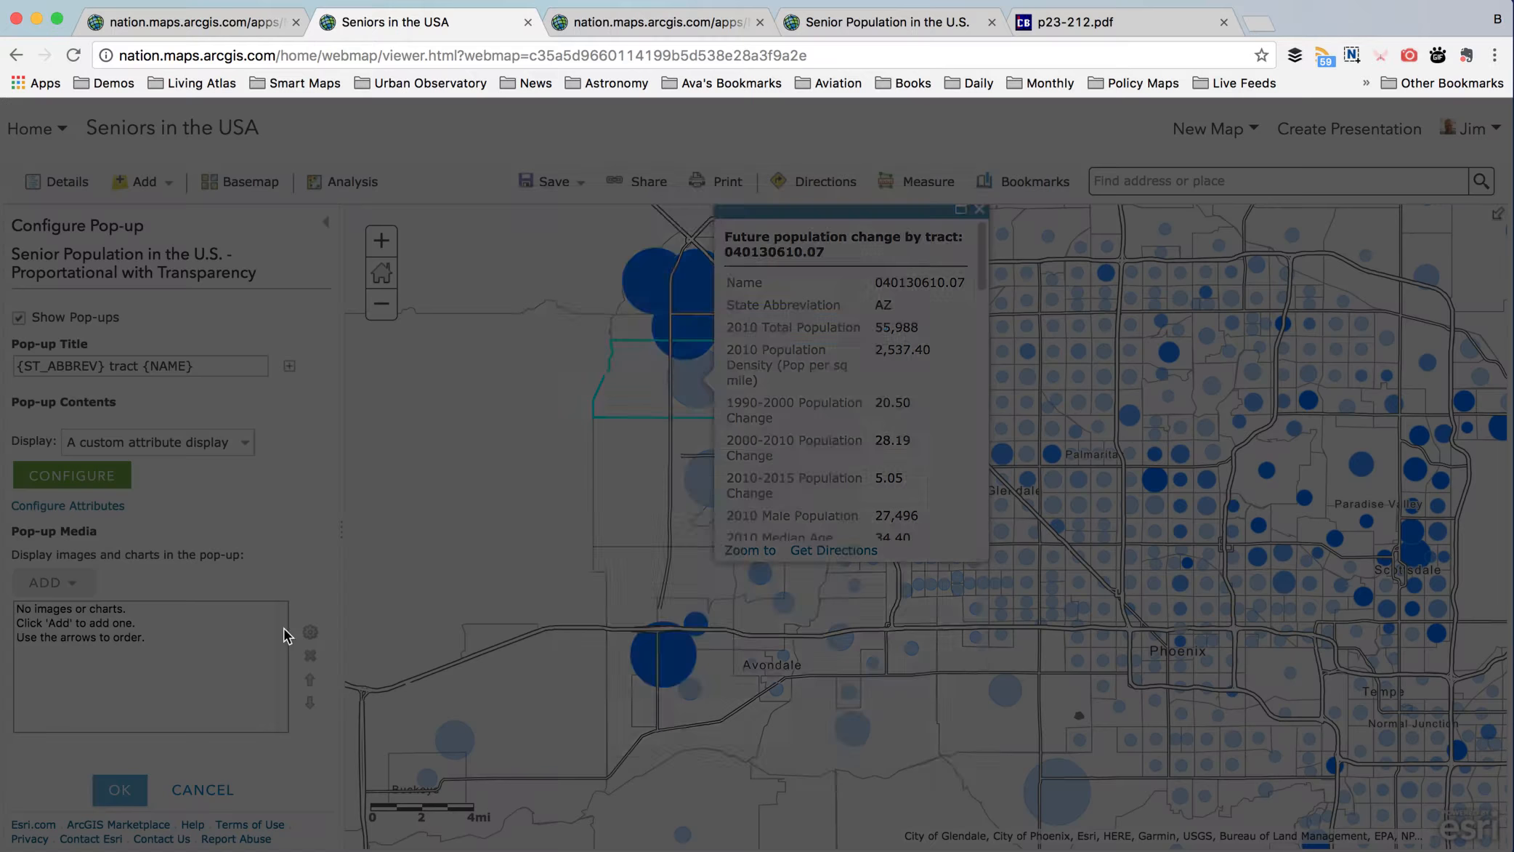
click(69, 657)
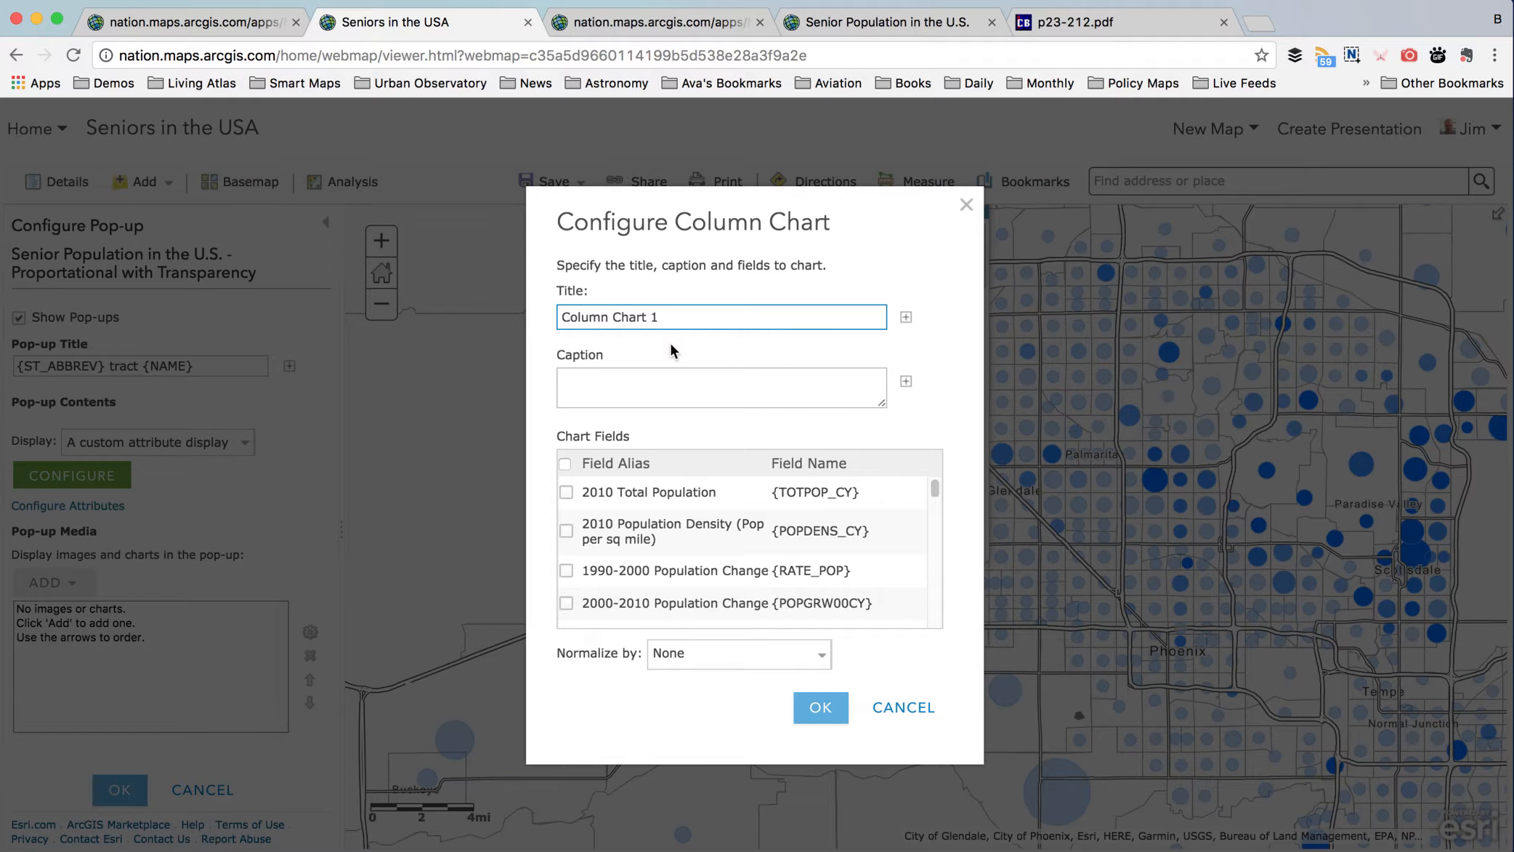
key(BackSpace)
key(BackSpace)
key(BackSpace)
key(BackSpace)
key(BackSpace)
key(BackSpace)
key(BackSpace)
key(BackSpace)
key(BackSpace)
key(BackSpace)
key(BackSpace)
key(BackSpace)
key(BackSpace)
key(BackSpace)
- Chart 2010 Total Population, 2010 Population < 18 Years Old and 2010 Population 65+ Years Old, and apply the pop-up configuration
scroll(938, 597, down, 5)
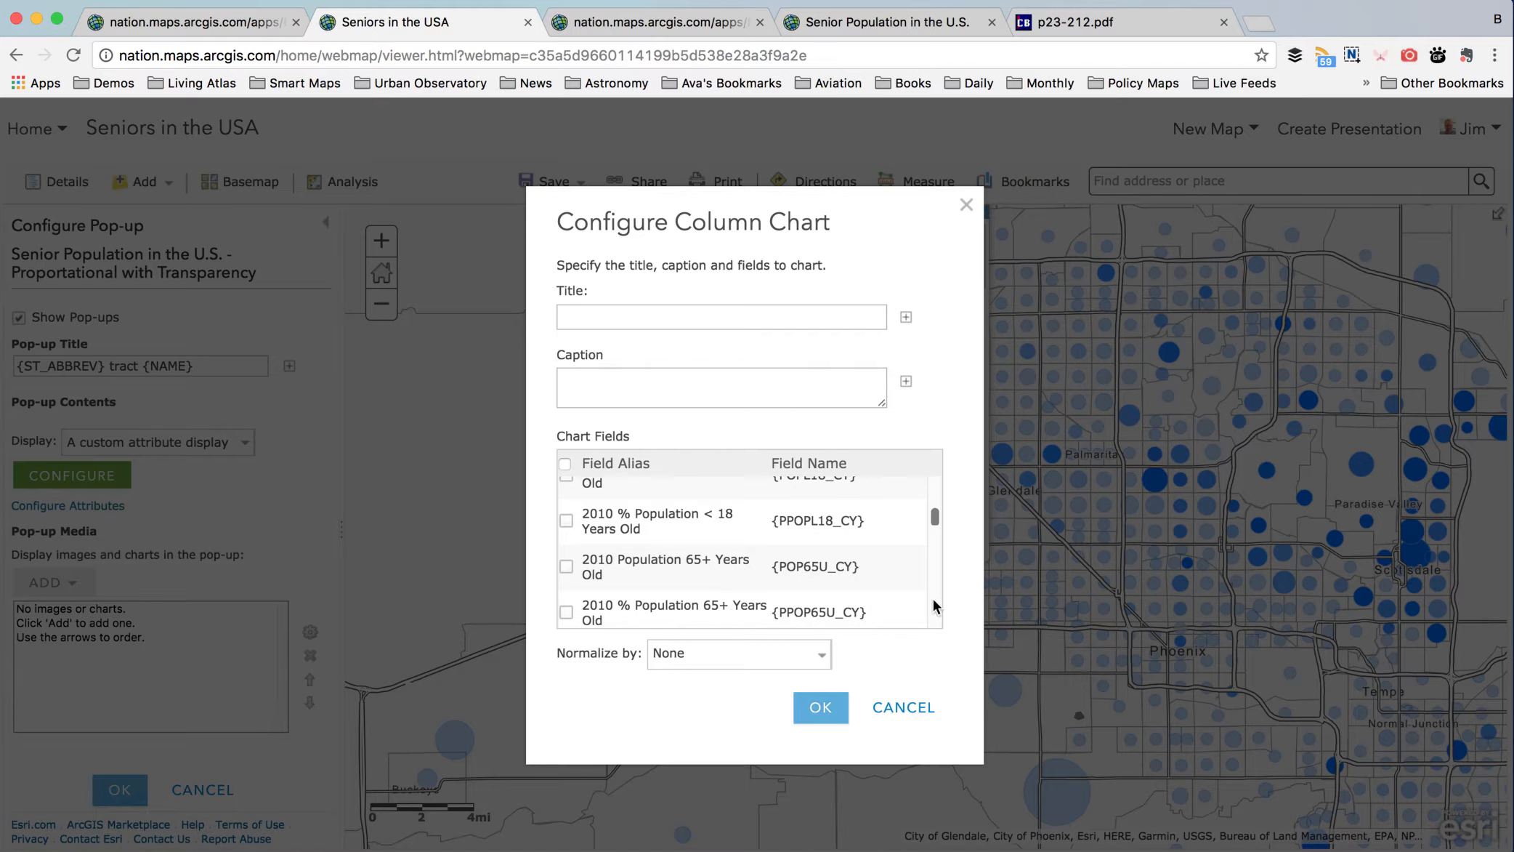
click(567, 566)
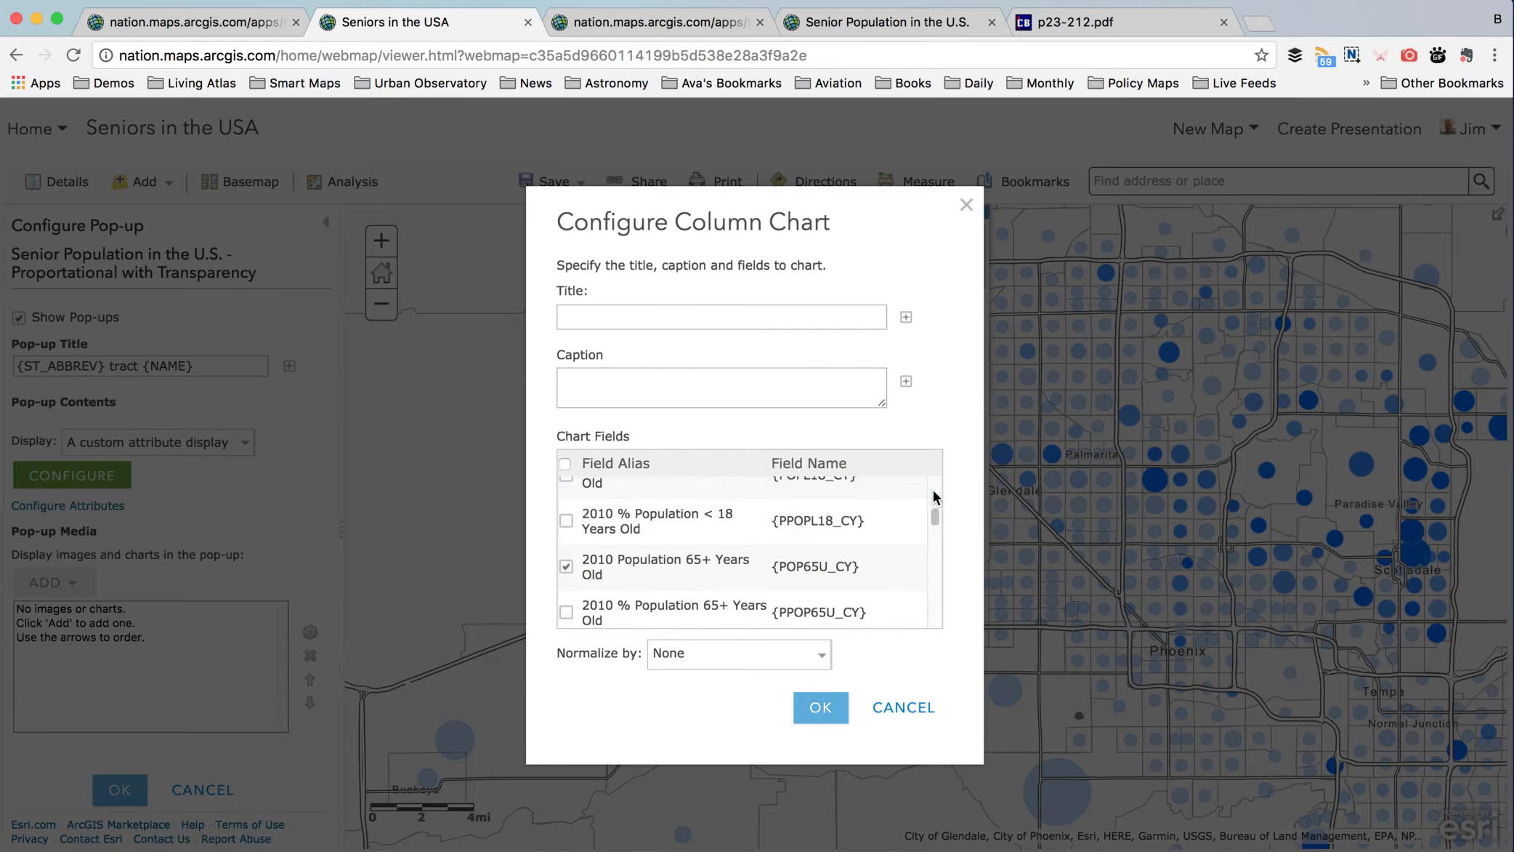
scroll(934, 502, up, 3)
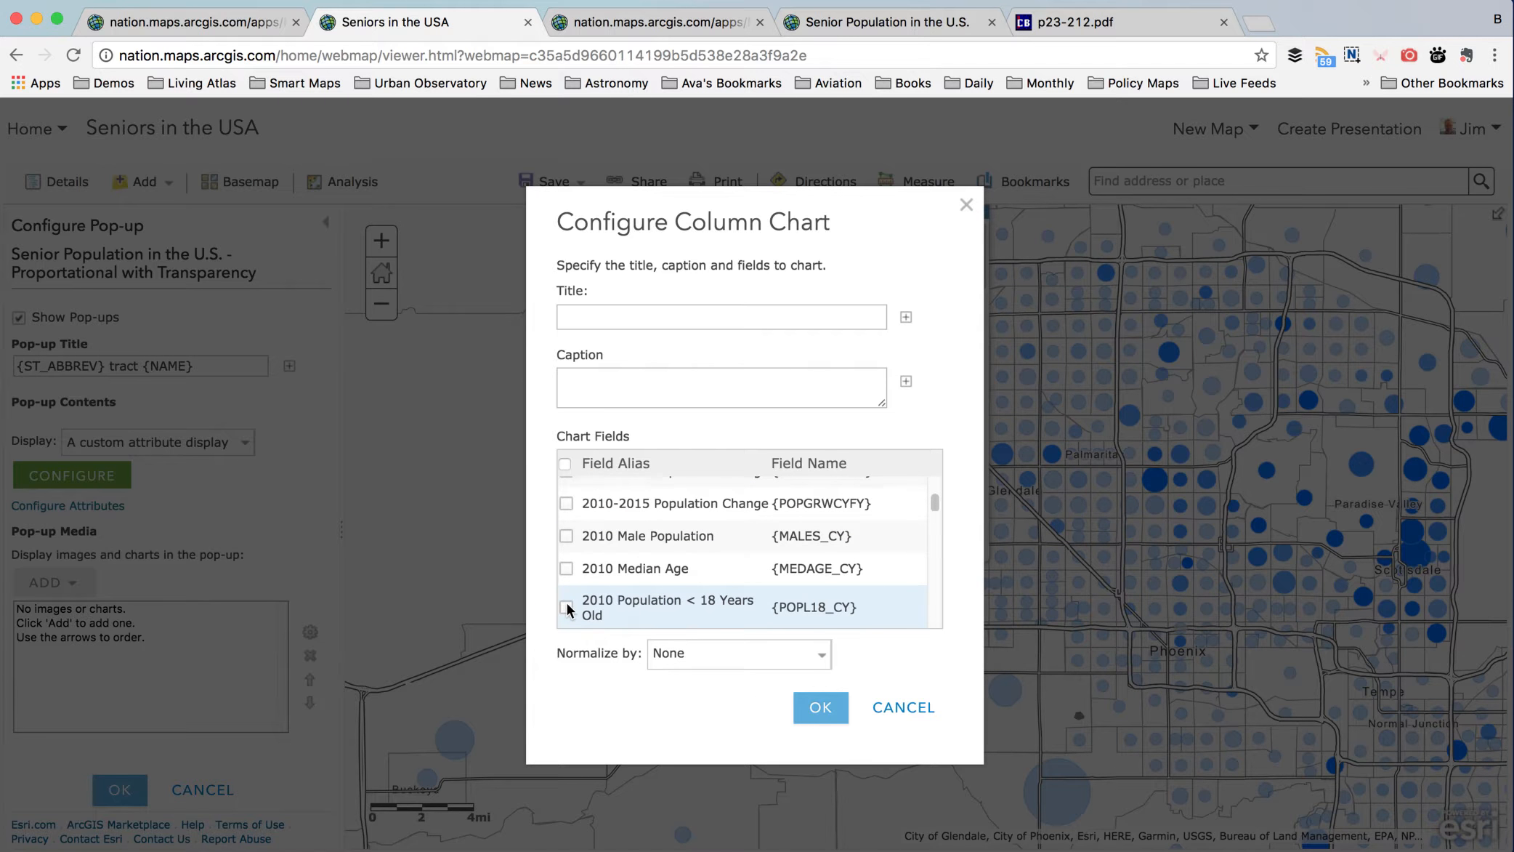
scroll(567, 603, down, 5)
scroll(665, 583, up, 10)
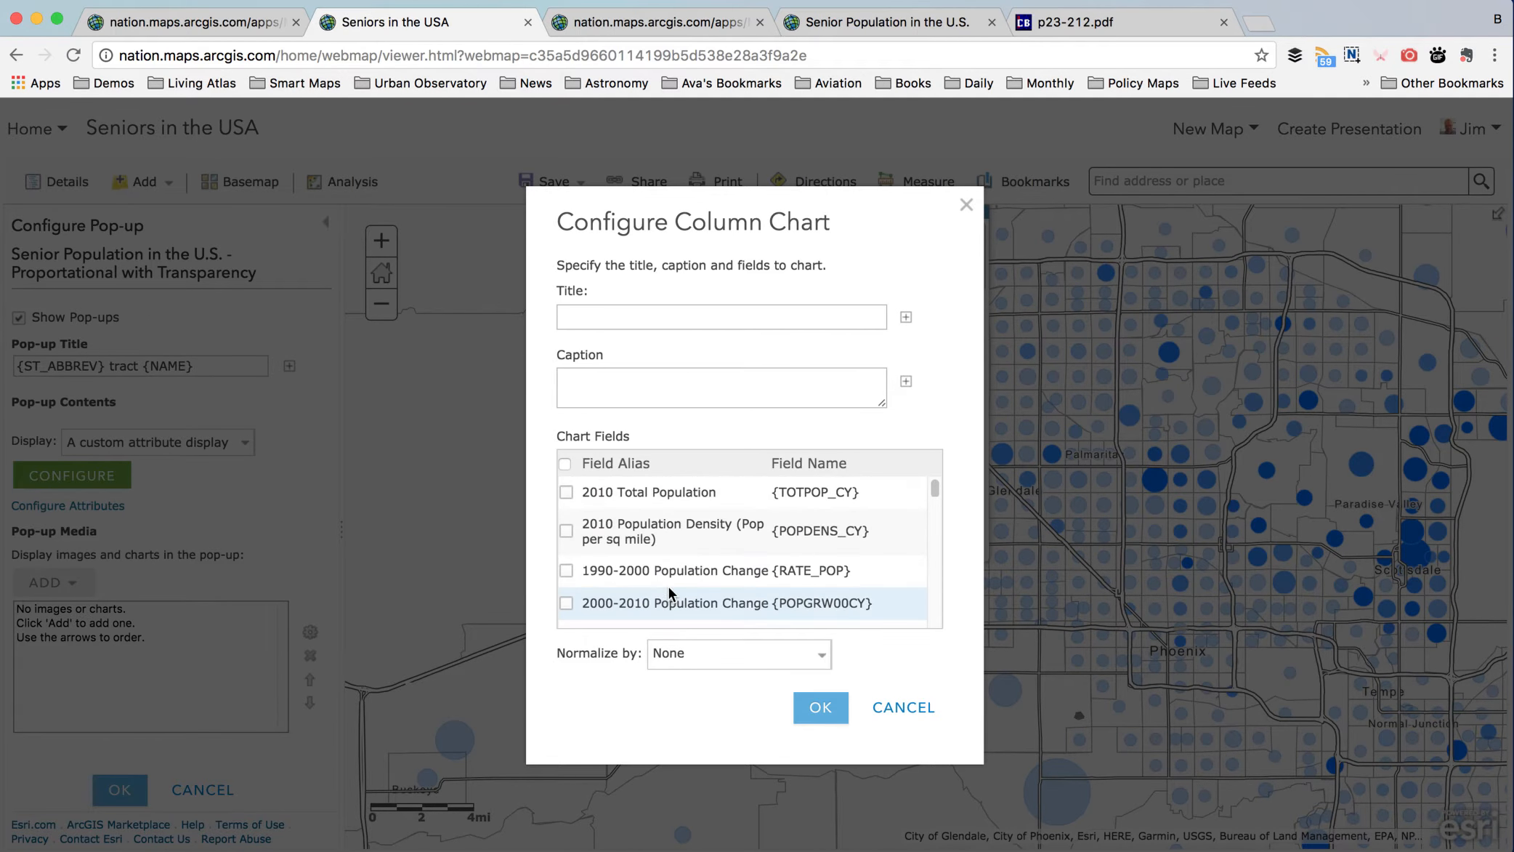
click(565, 492)
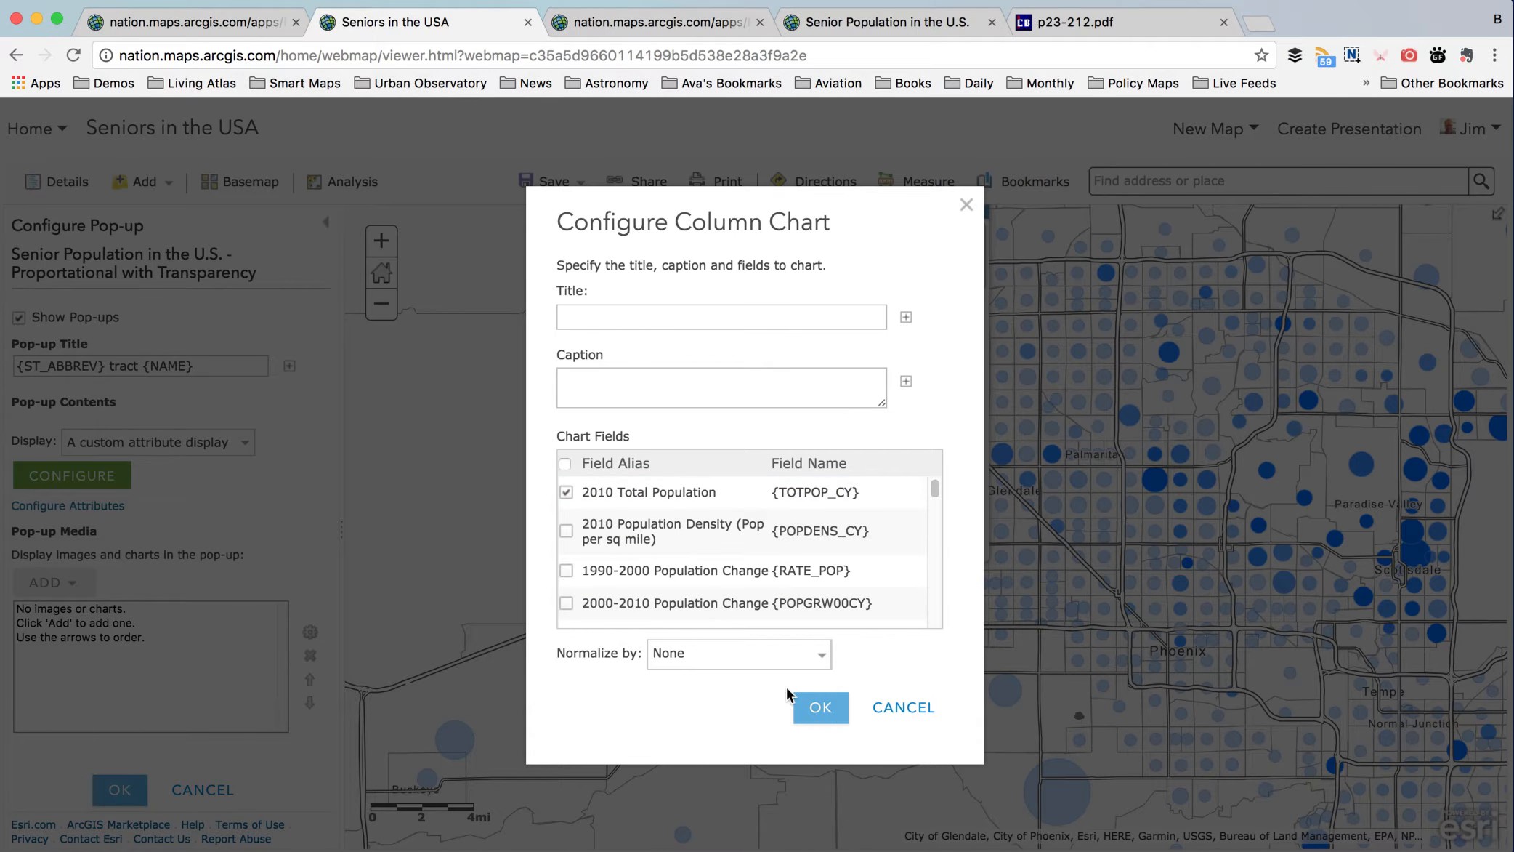
click(817, 707)
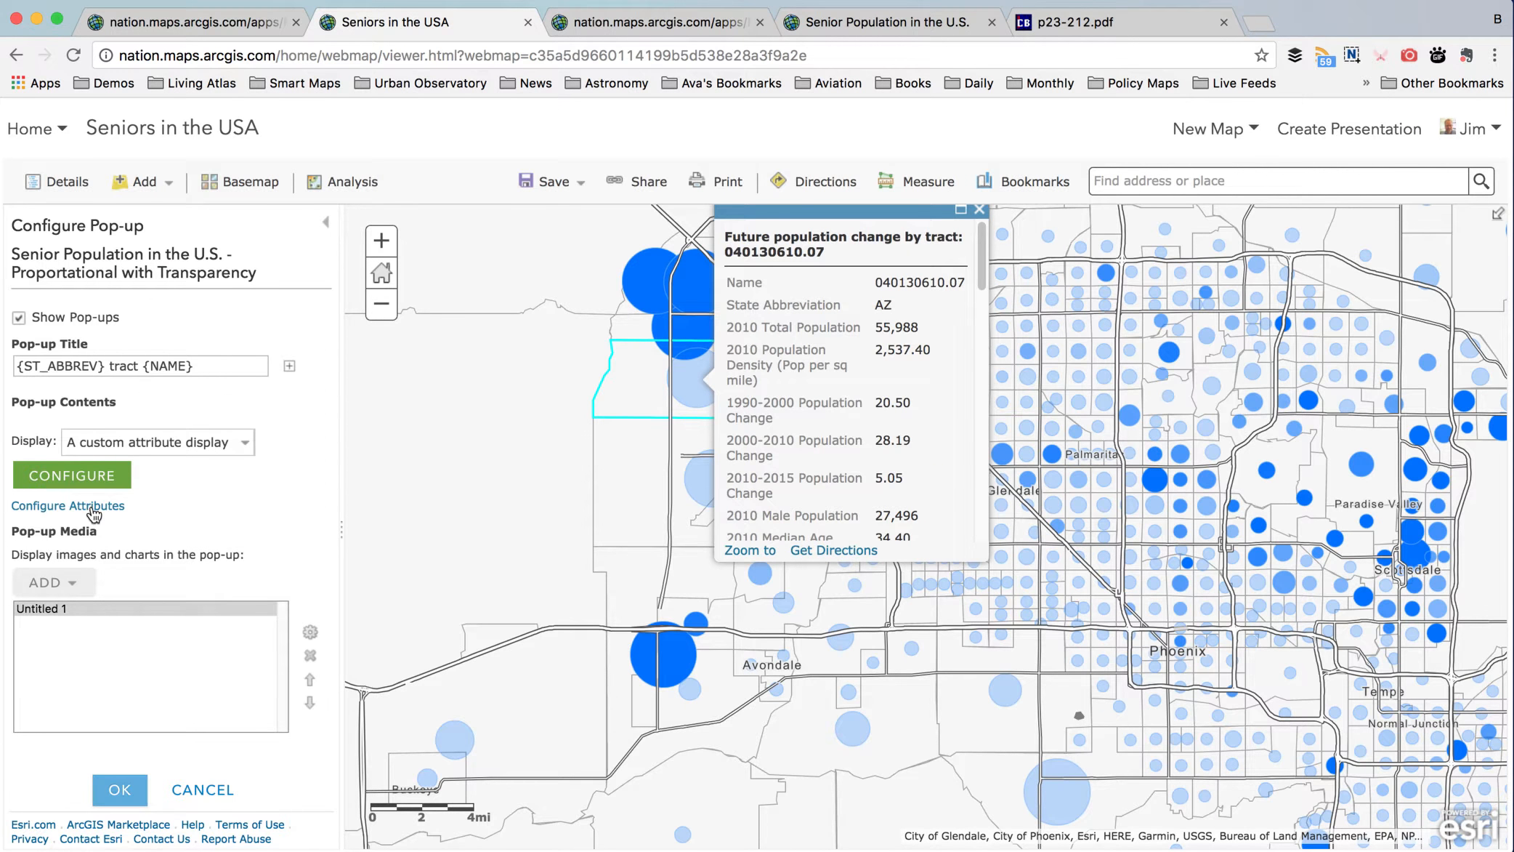
click(120, 790)
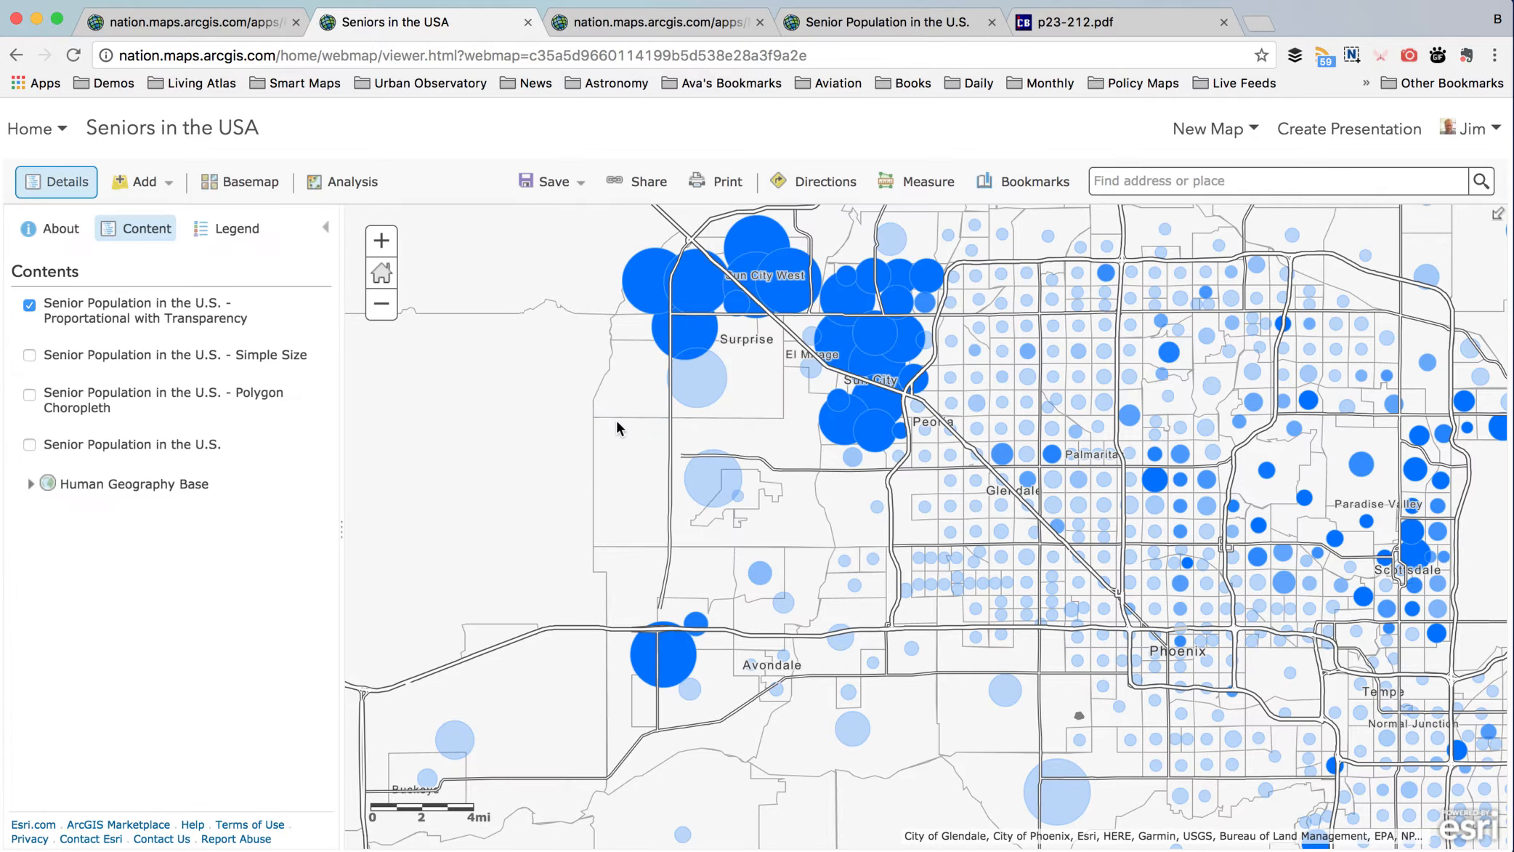
- Open the pop-up of the large pale tract near Surprise and check its chart bars and percentage formatting
click(699, 378)
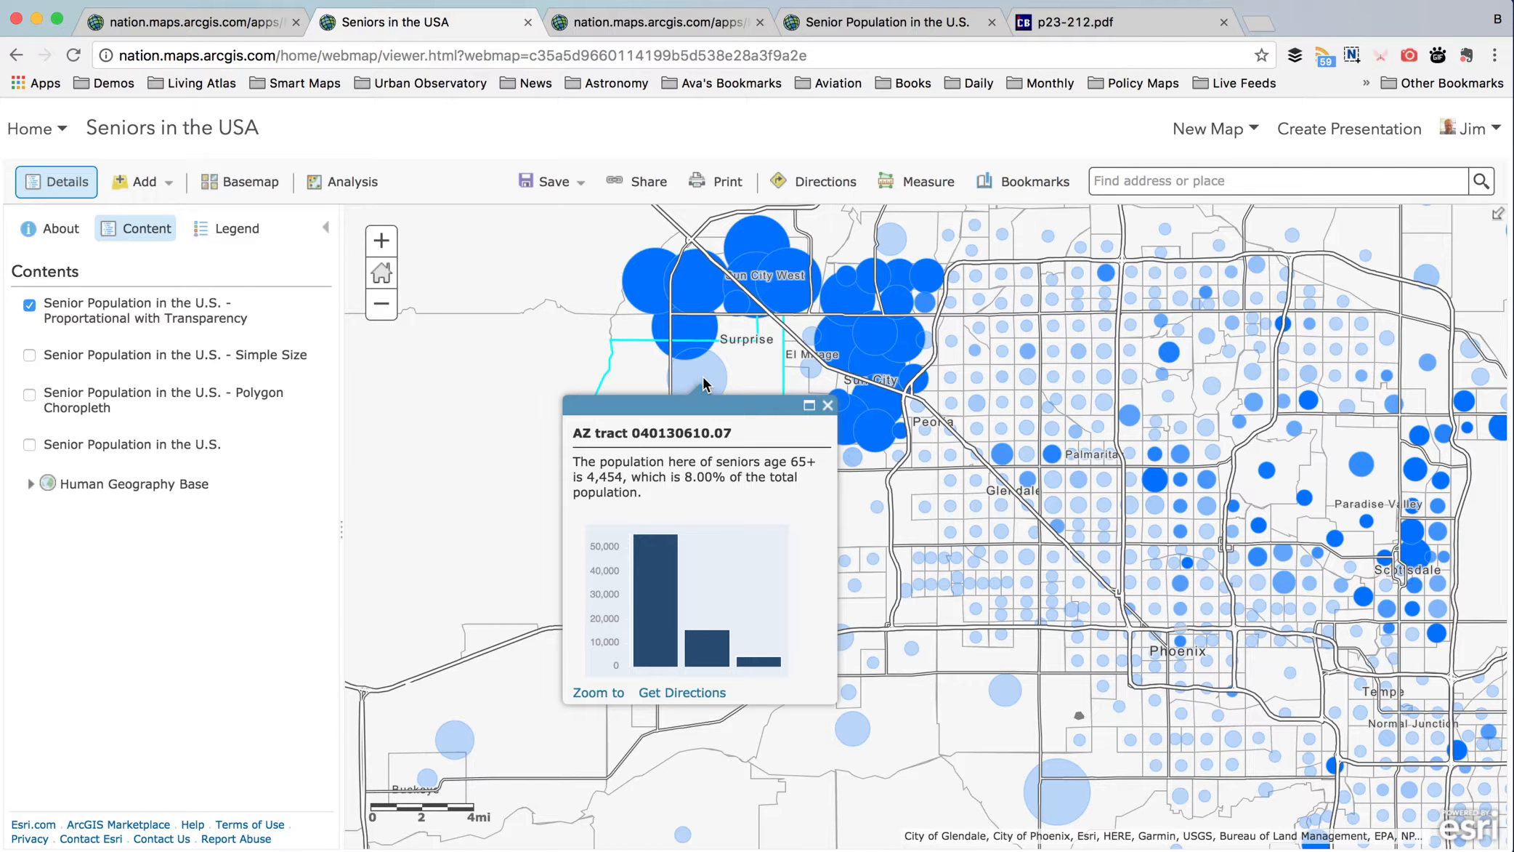
mouse_move(659, 597)
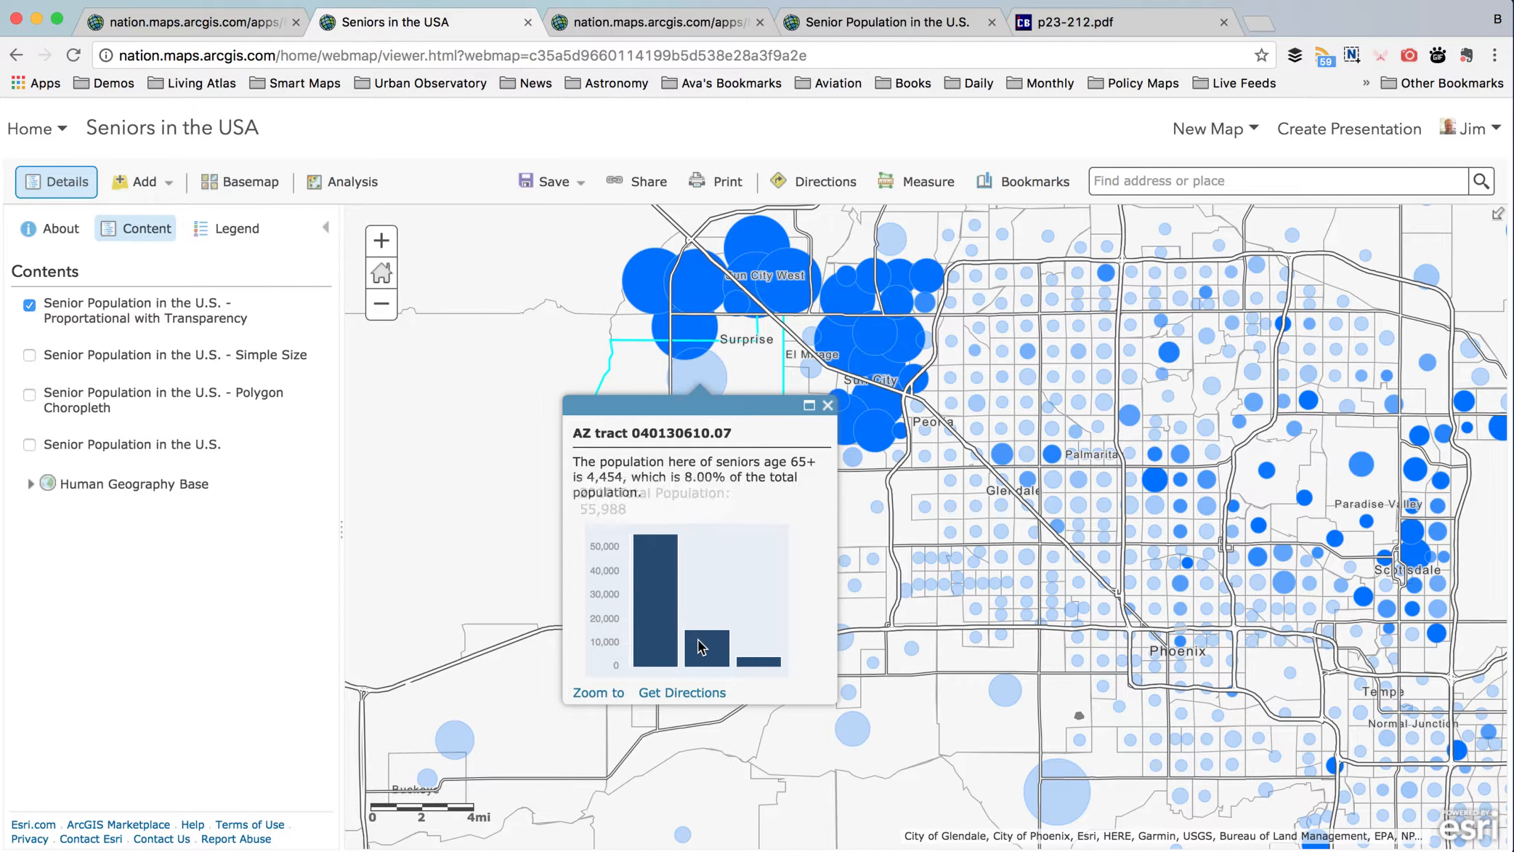
mouse_move(704, 643)
mouse_move(750, 662)
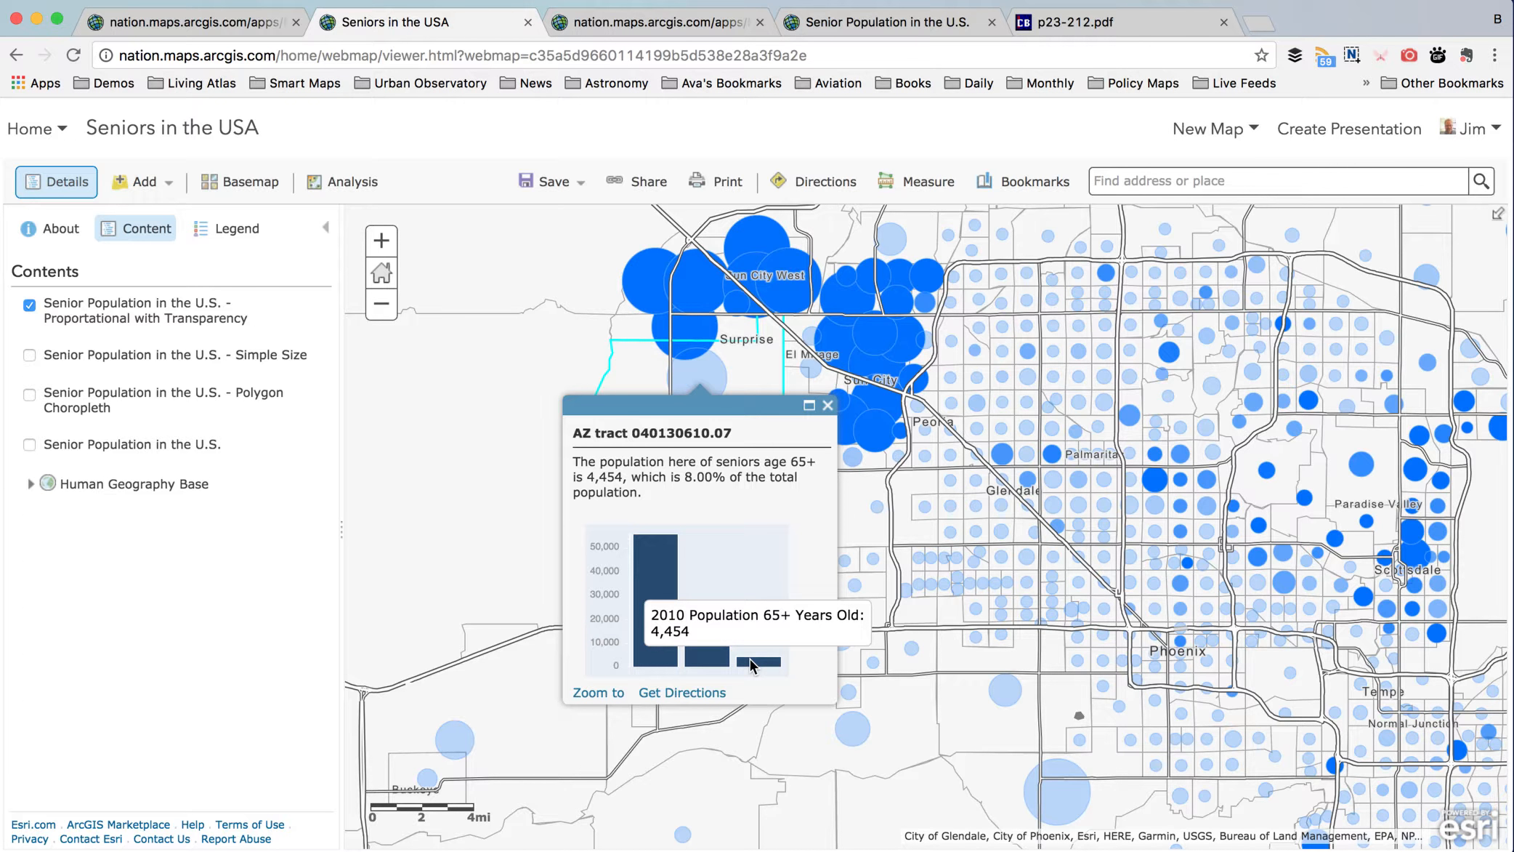
drag(696, 477, 713, 473)
- Format the 2010 % Population 65+ Years Old field {PPOP65U_CY} of the proportional layer's pop-up with one decimal place
mouse_move(115, 341)
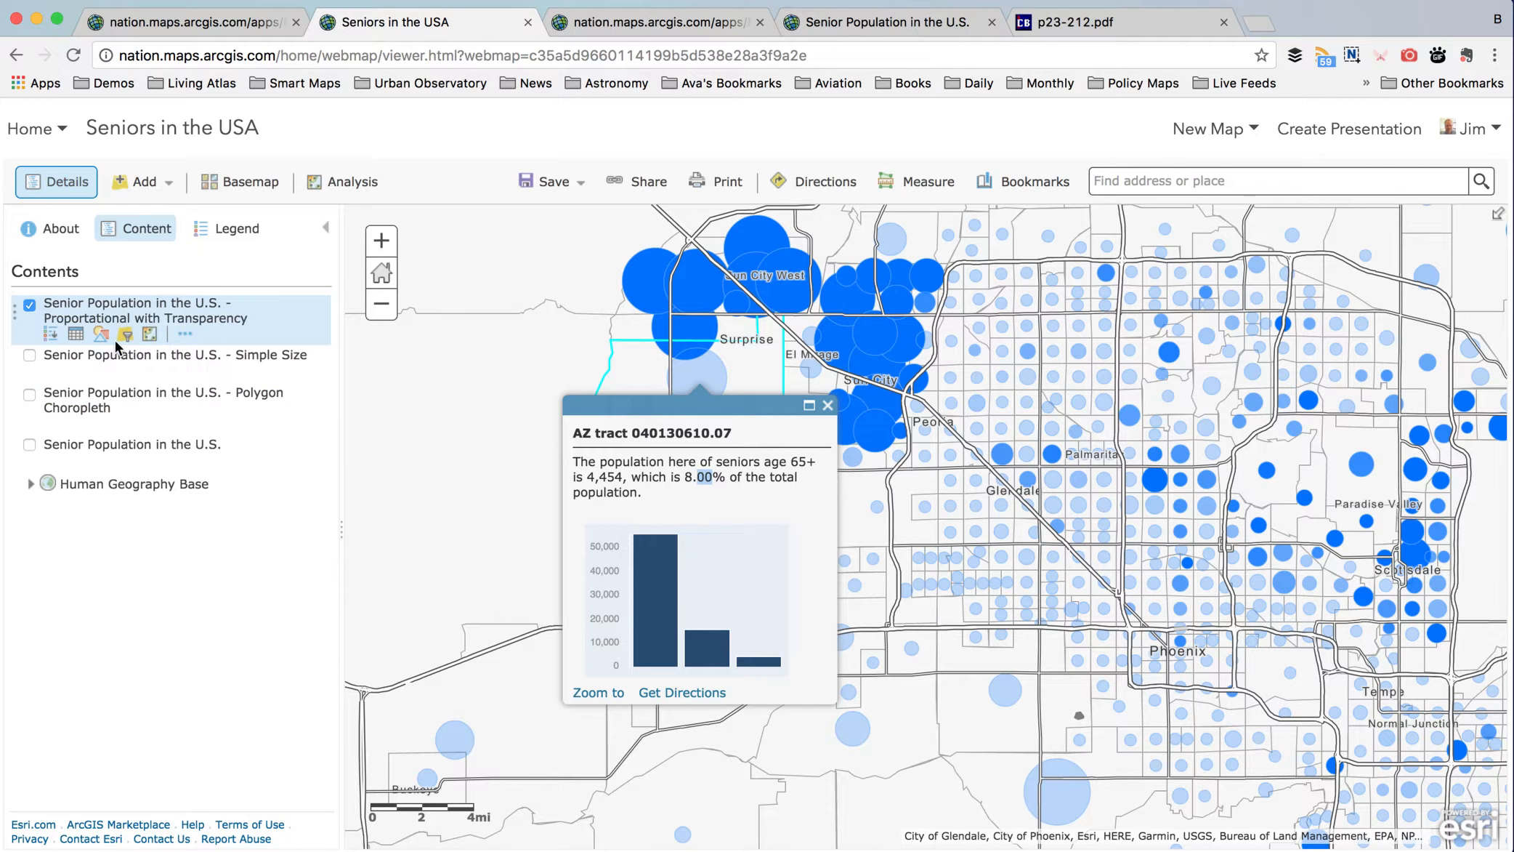
click(185, 333)
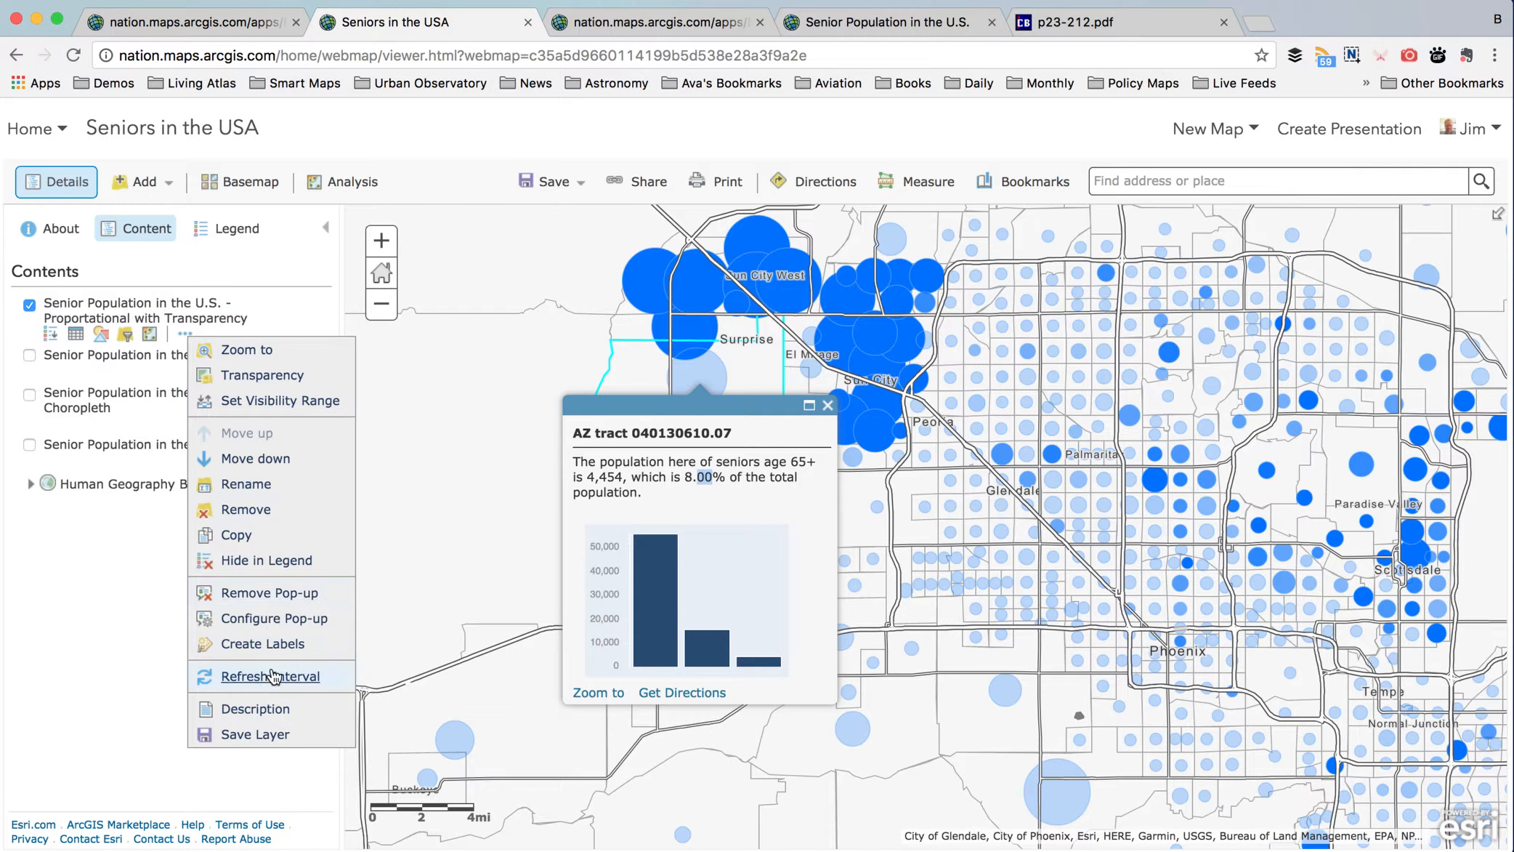
click(290, 625)
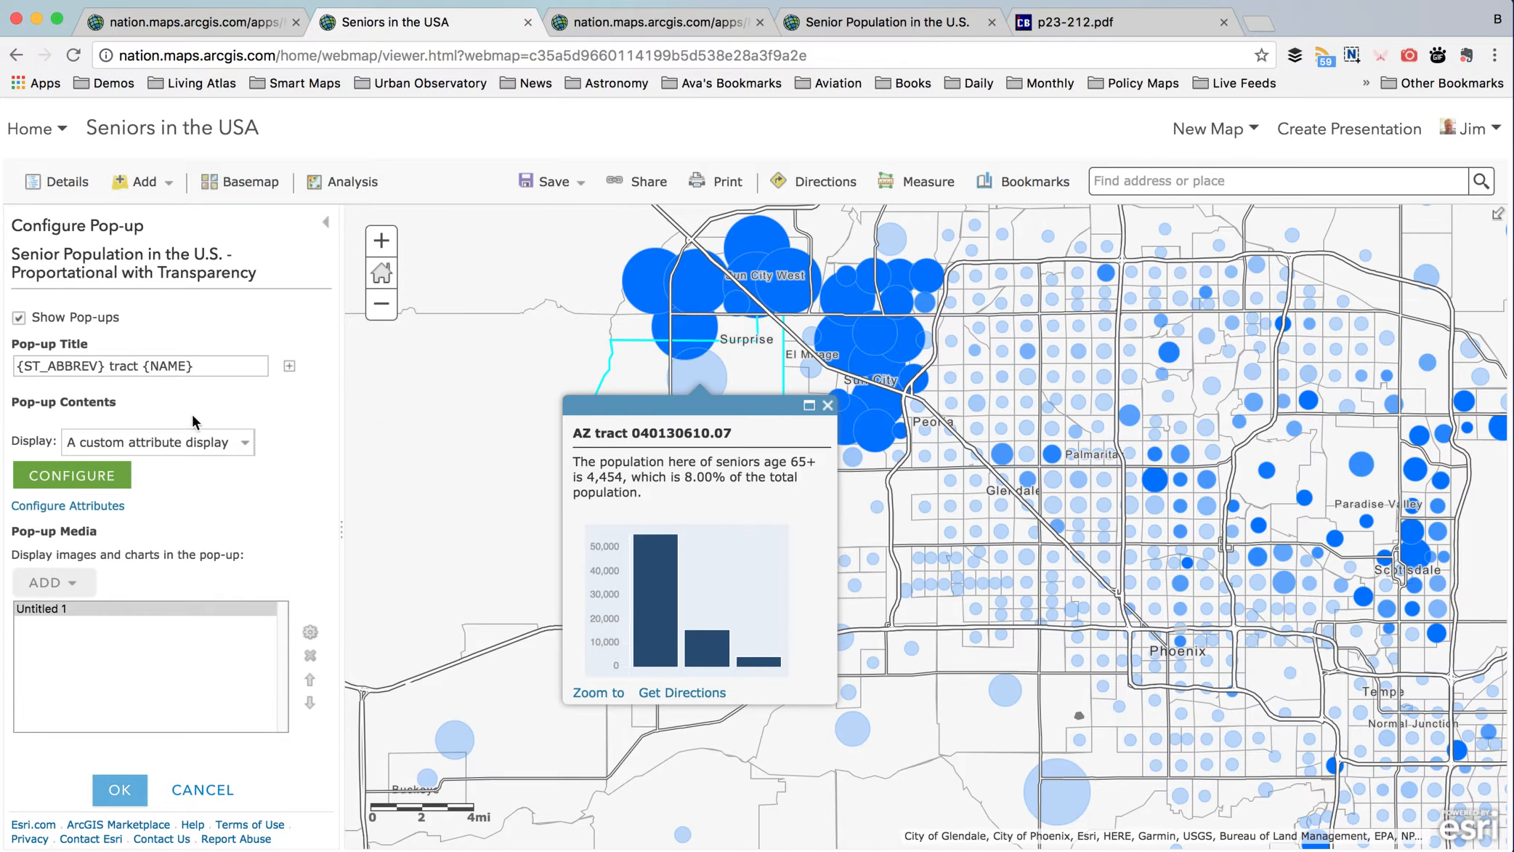
click(77, 506)
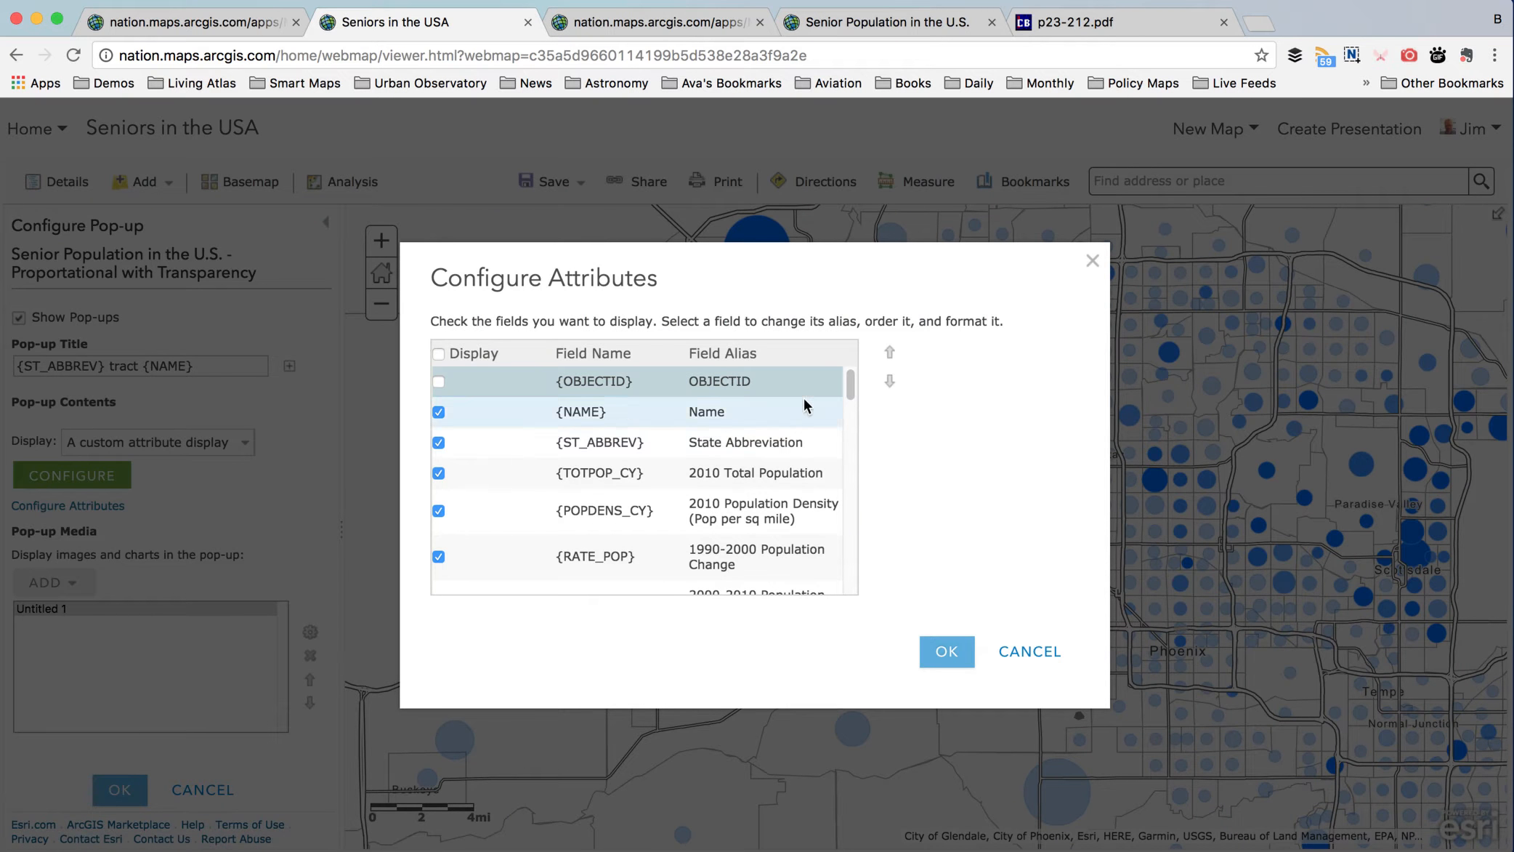
scroll(852, 511, down, 5)
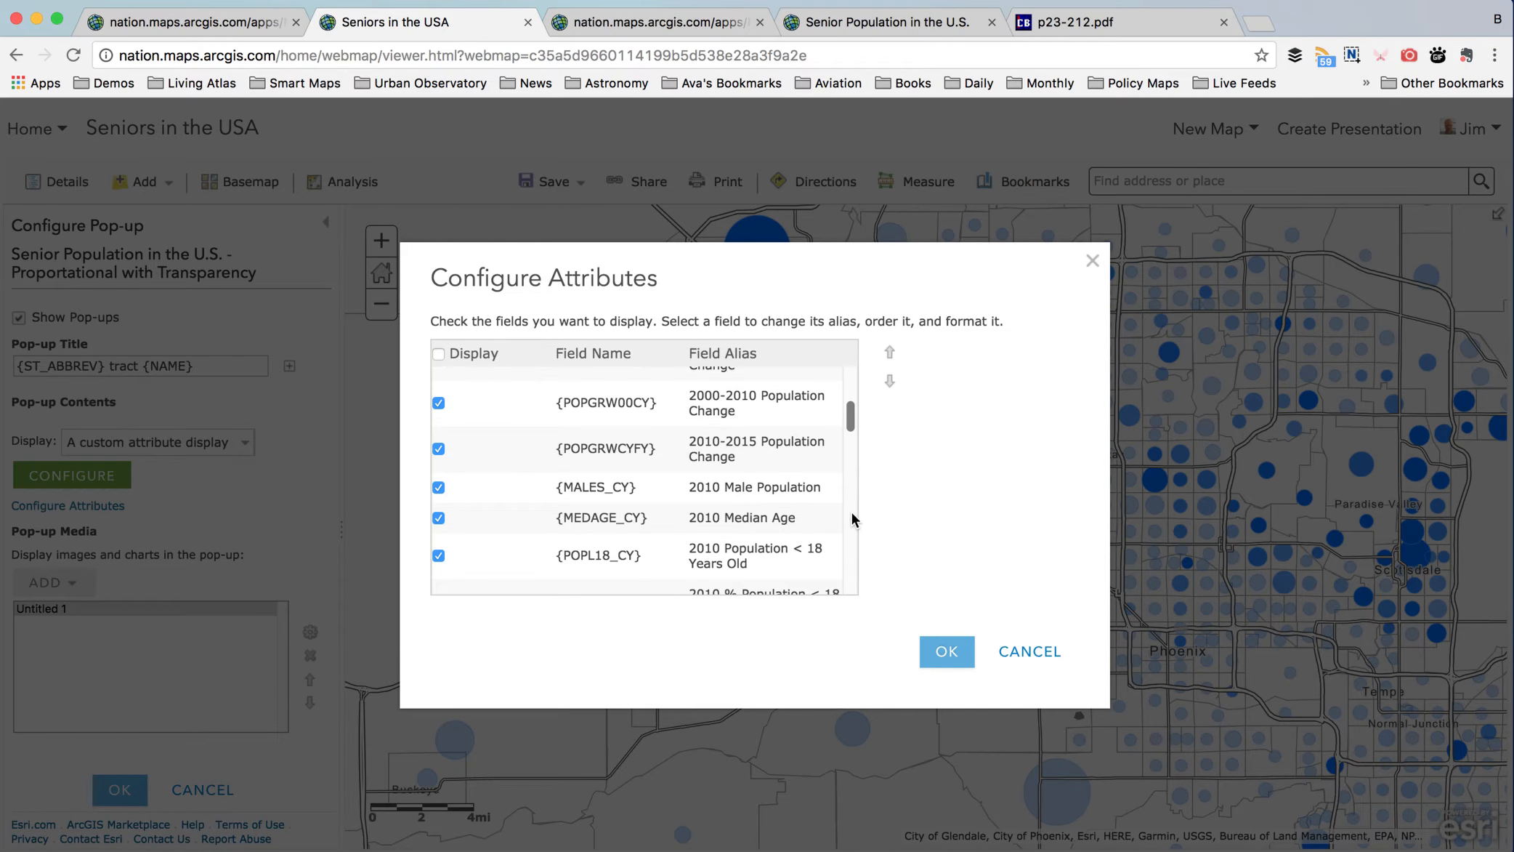
scroll(852, 518, down, 3)
click(814, 502)
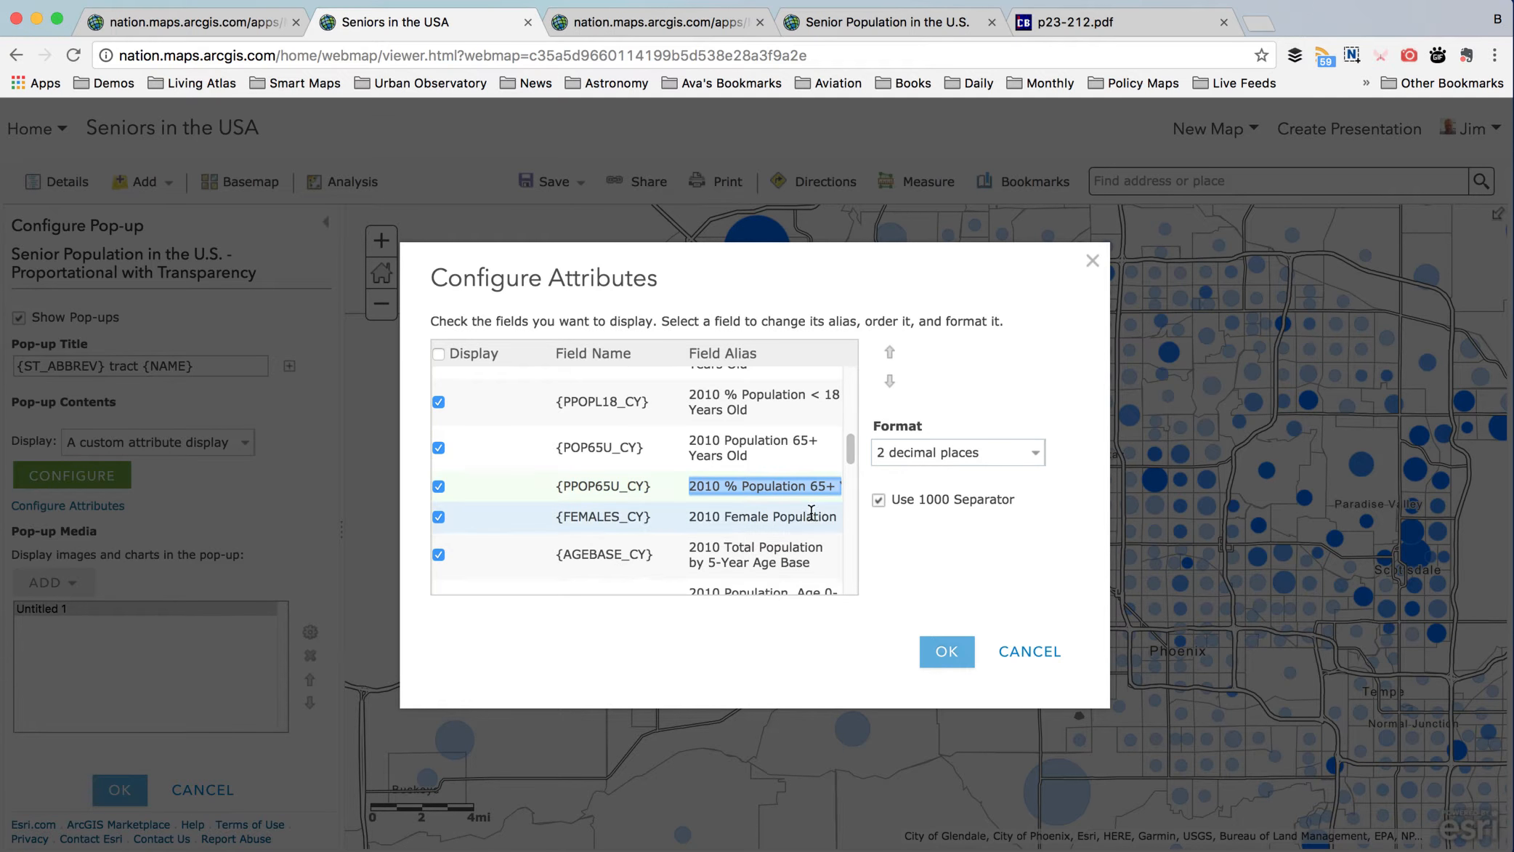
click(939, 455)
click(931, 492)
click(947, 651)
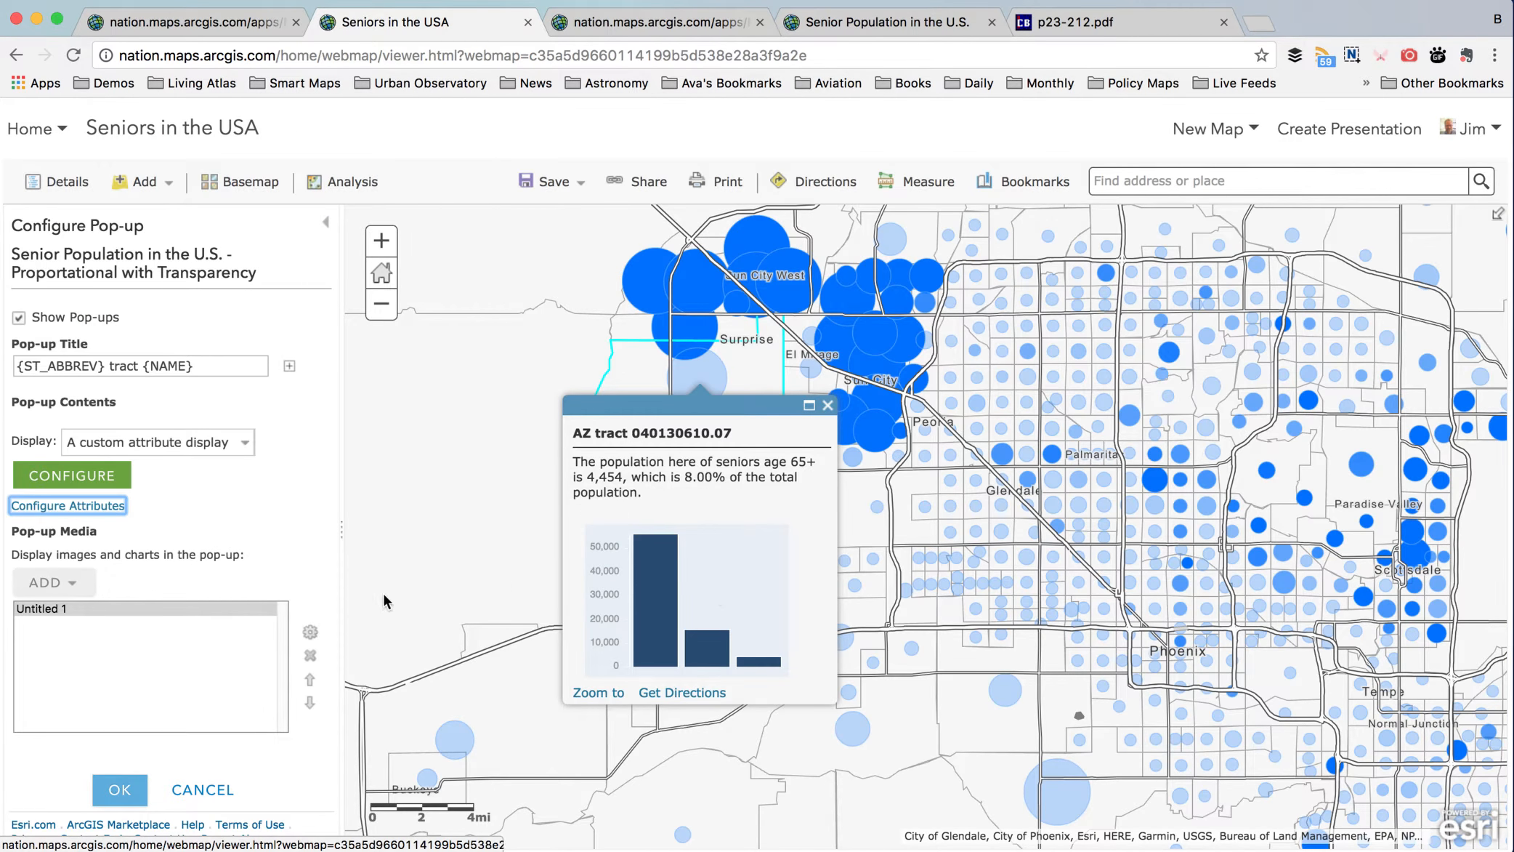
- Move the 2010 Population < 18 Years Old field below {PPOP65U_CY} in the attribute order and apply the pop-up changes
click(97, 503)
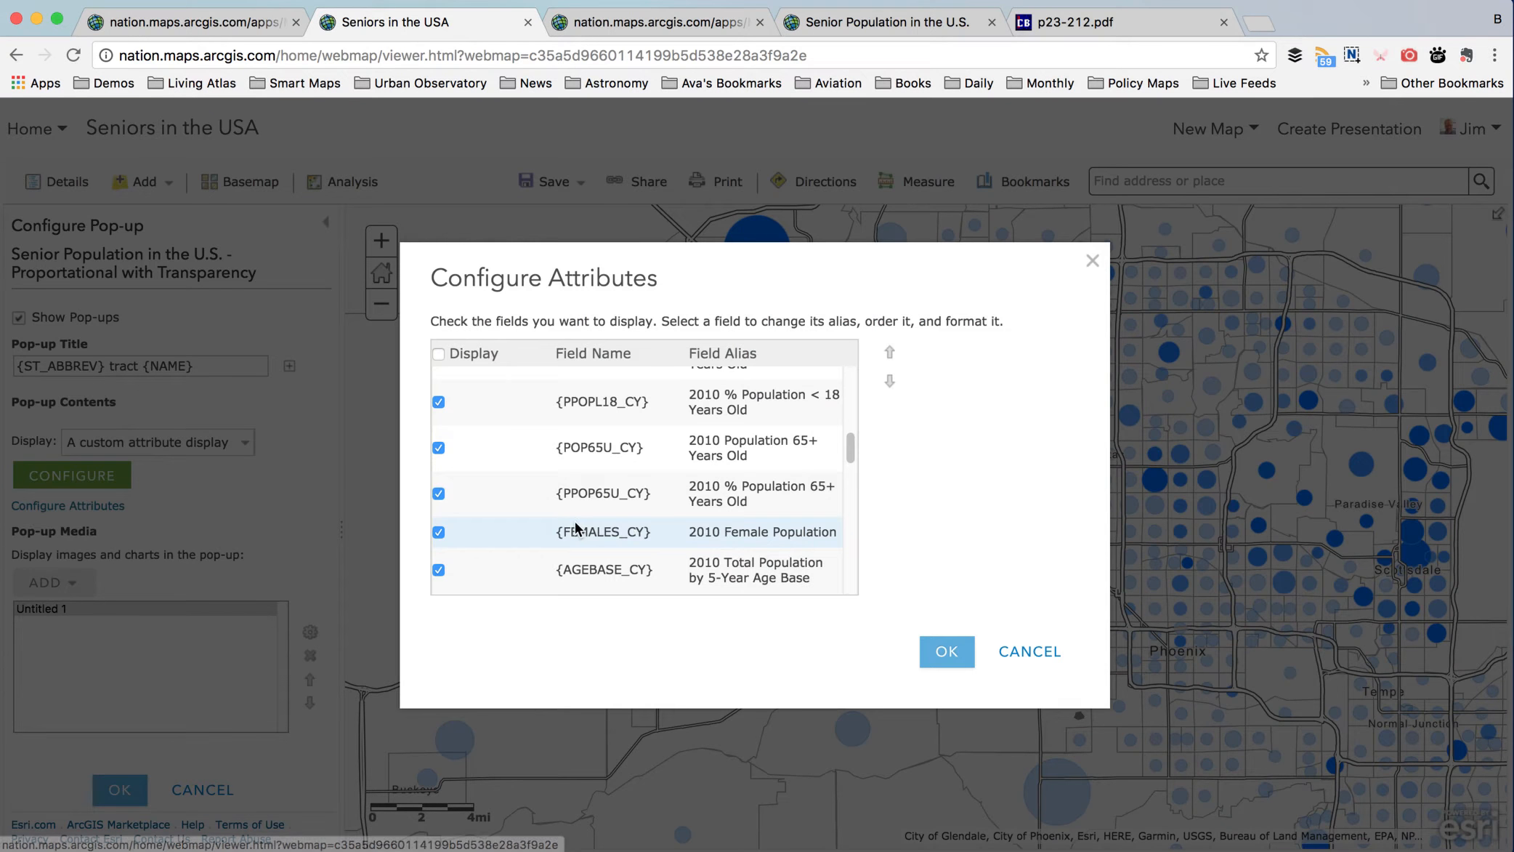
mouse_move(852, 460)
mouse_down()
mouse_move(856, 434)
mouse_move(848, 446)
mouse_up()
click(729, 431)
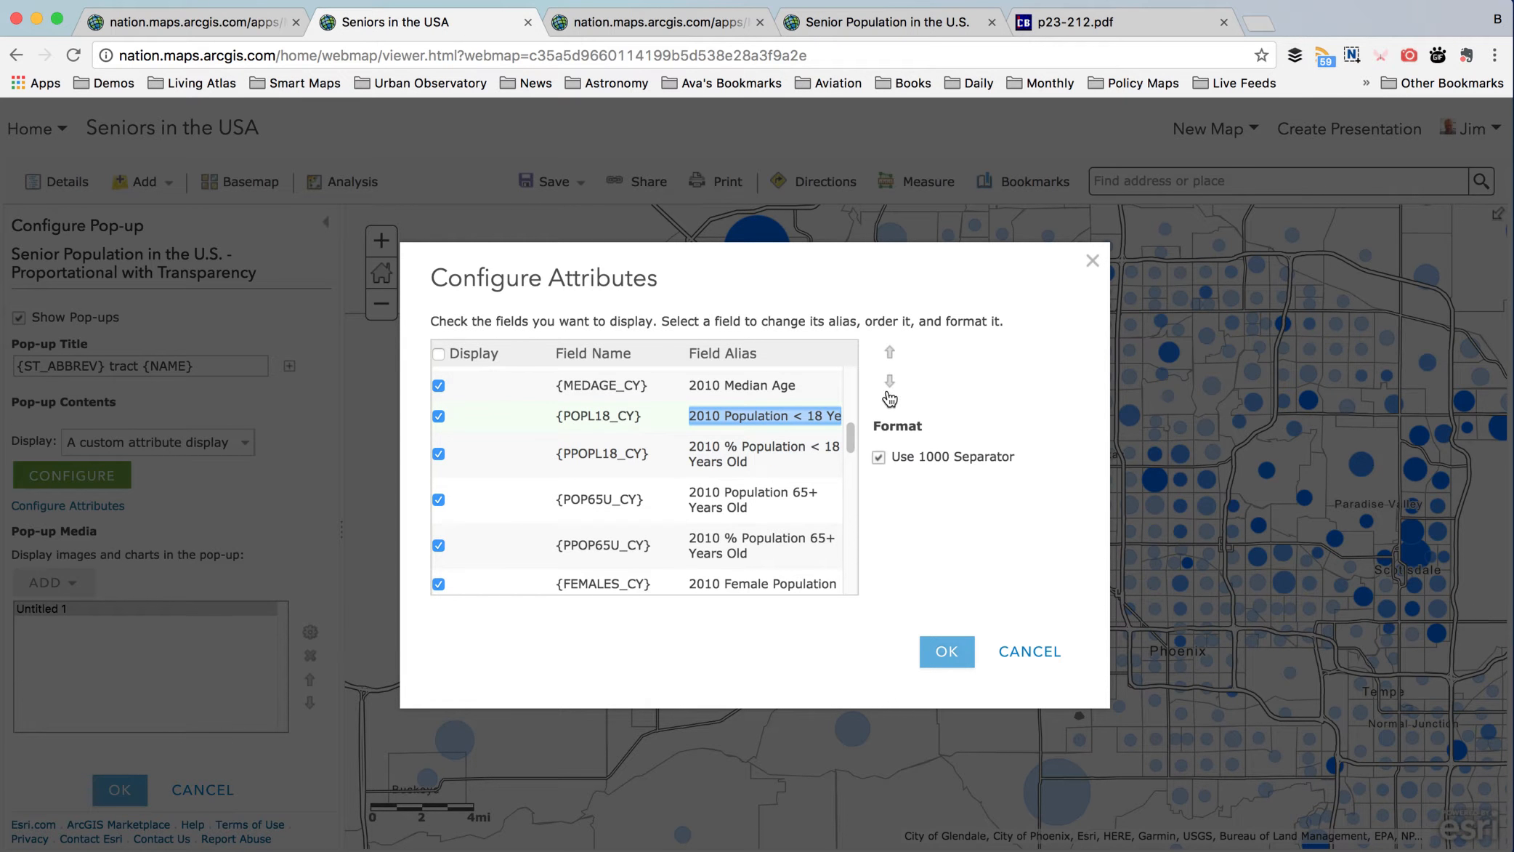
click(890, 382)
click(891, 385)
click(891, 385)
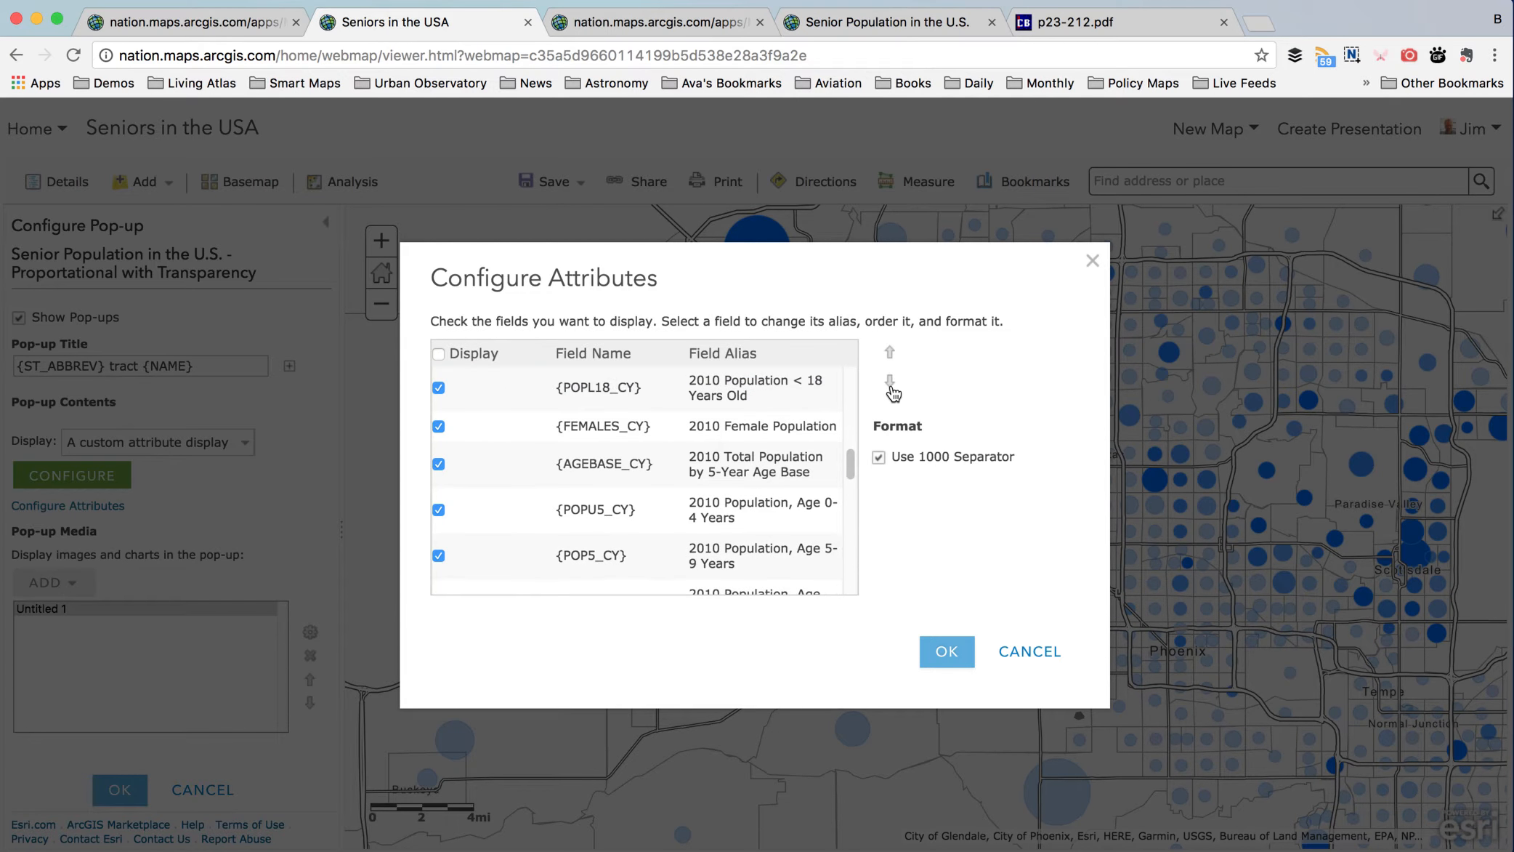
click(945, 651)
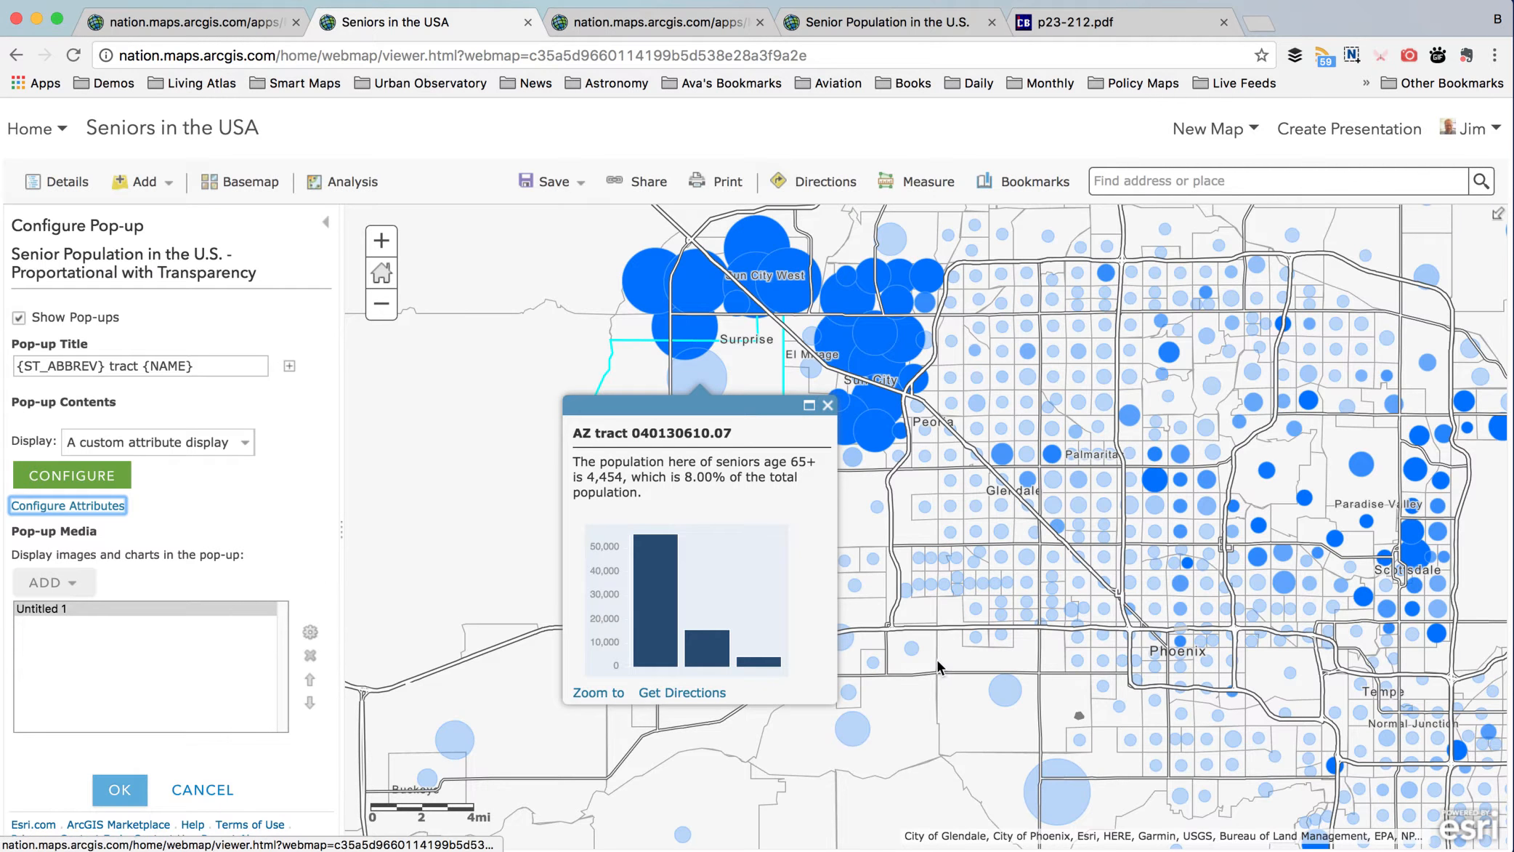
click(122, 798)
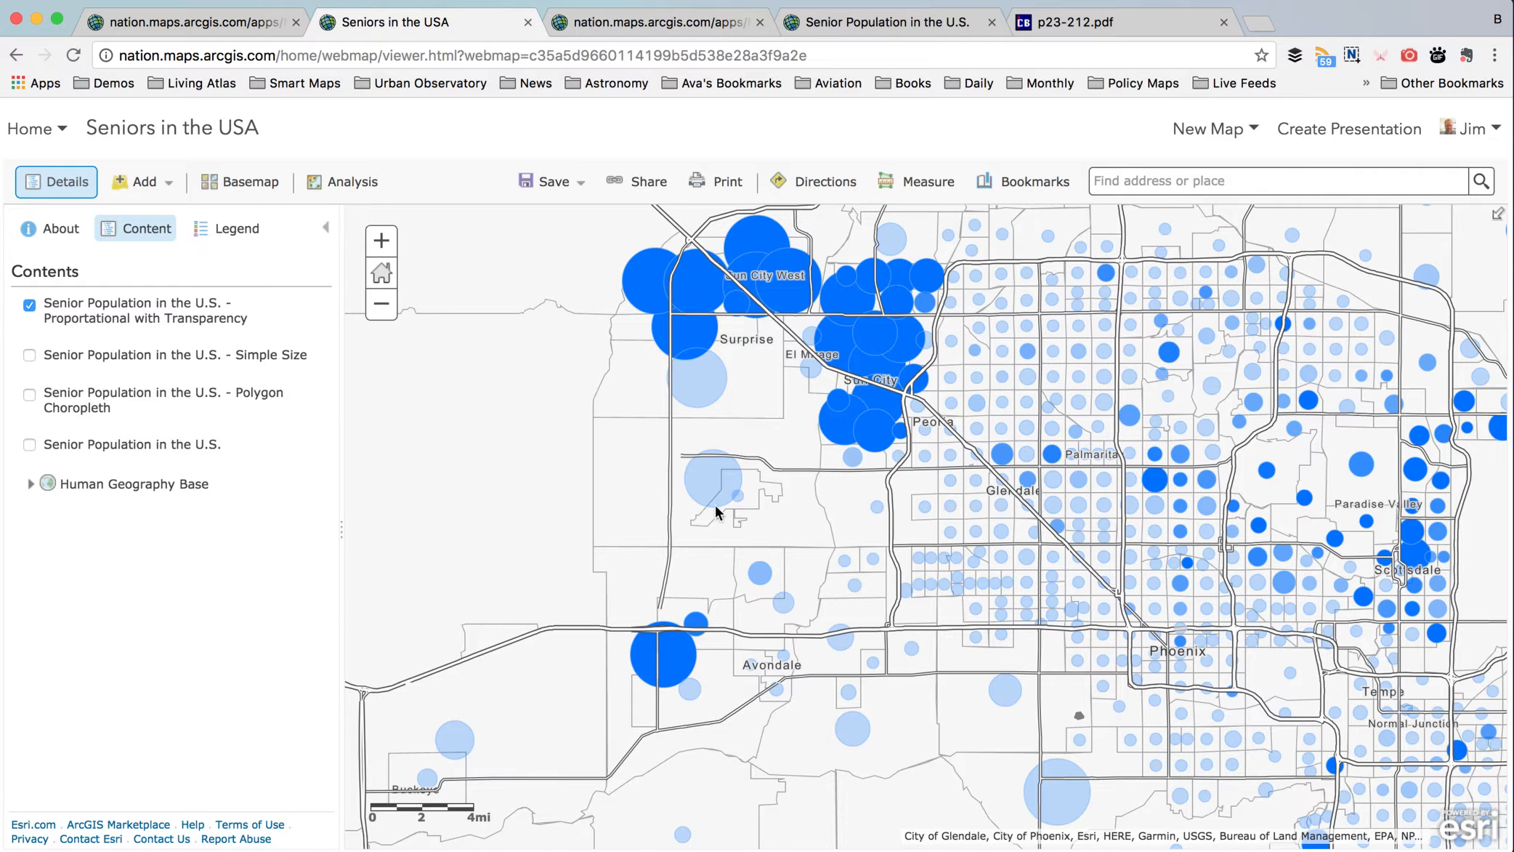
- Review the revised pop-up text and chart for tracts south of Surprise, at Surprise and near Sun City West
click(722, 480)
mouse_move(838, 532)
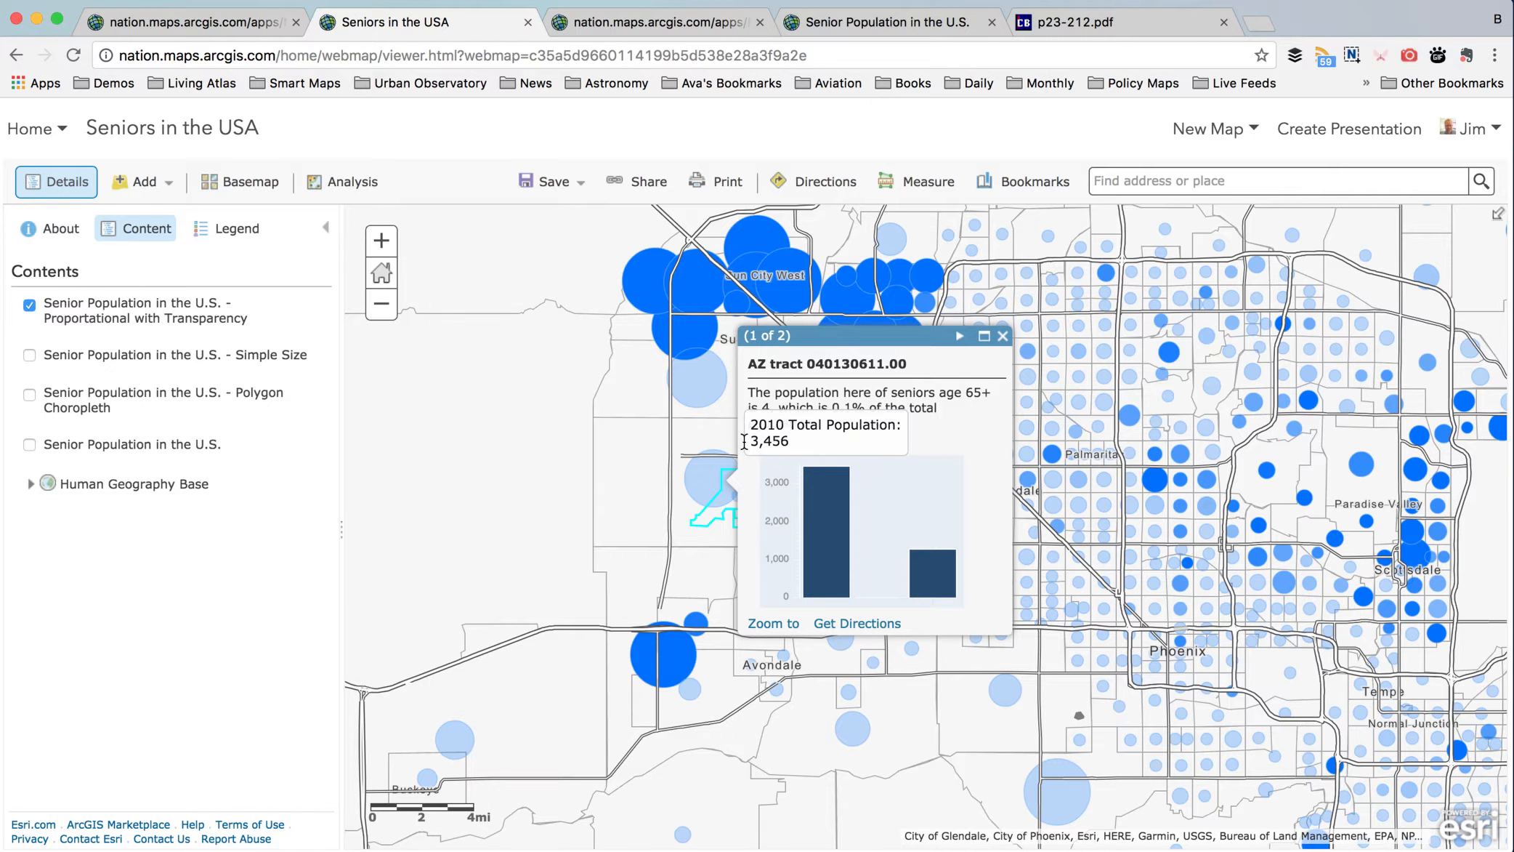
click(691, 377)
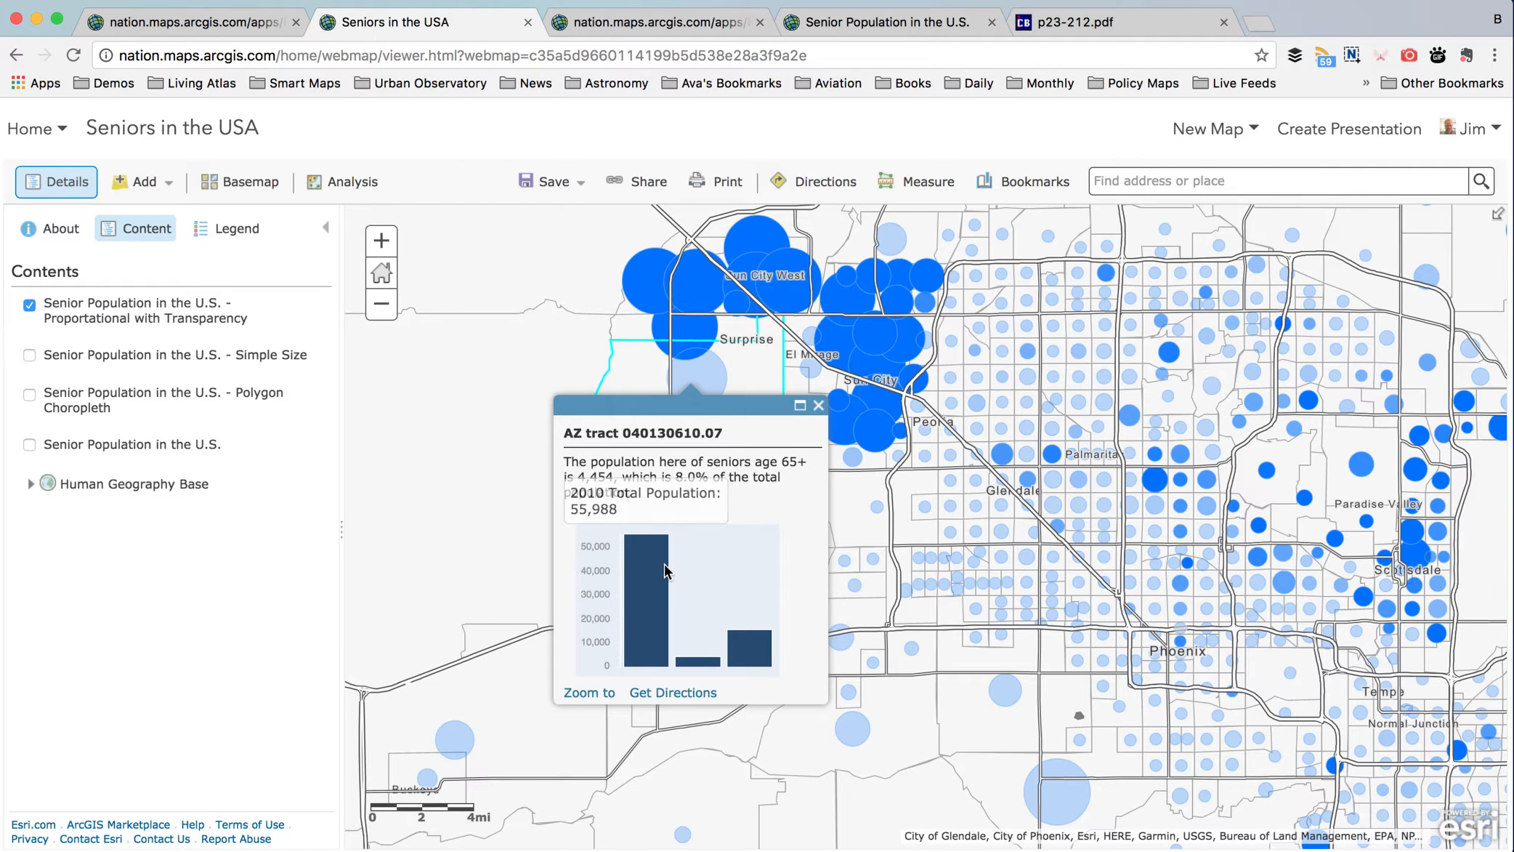
mouse_move(697, 659)
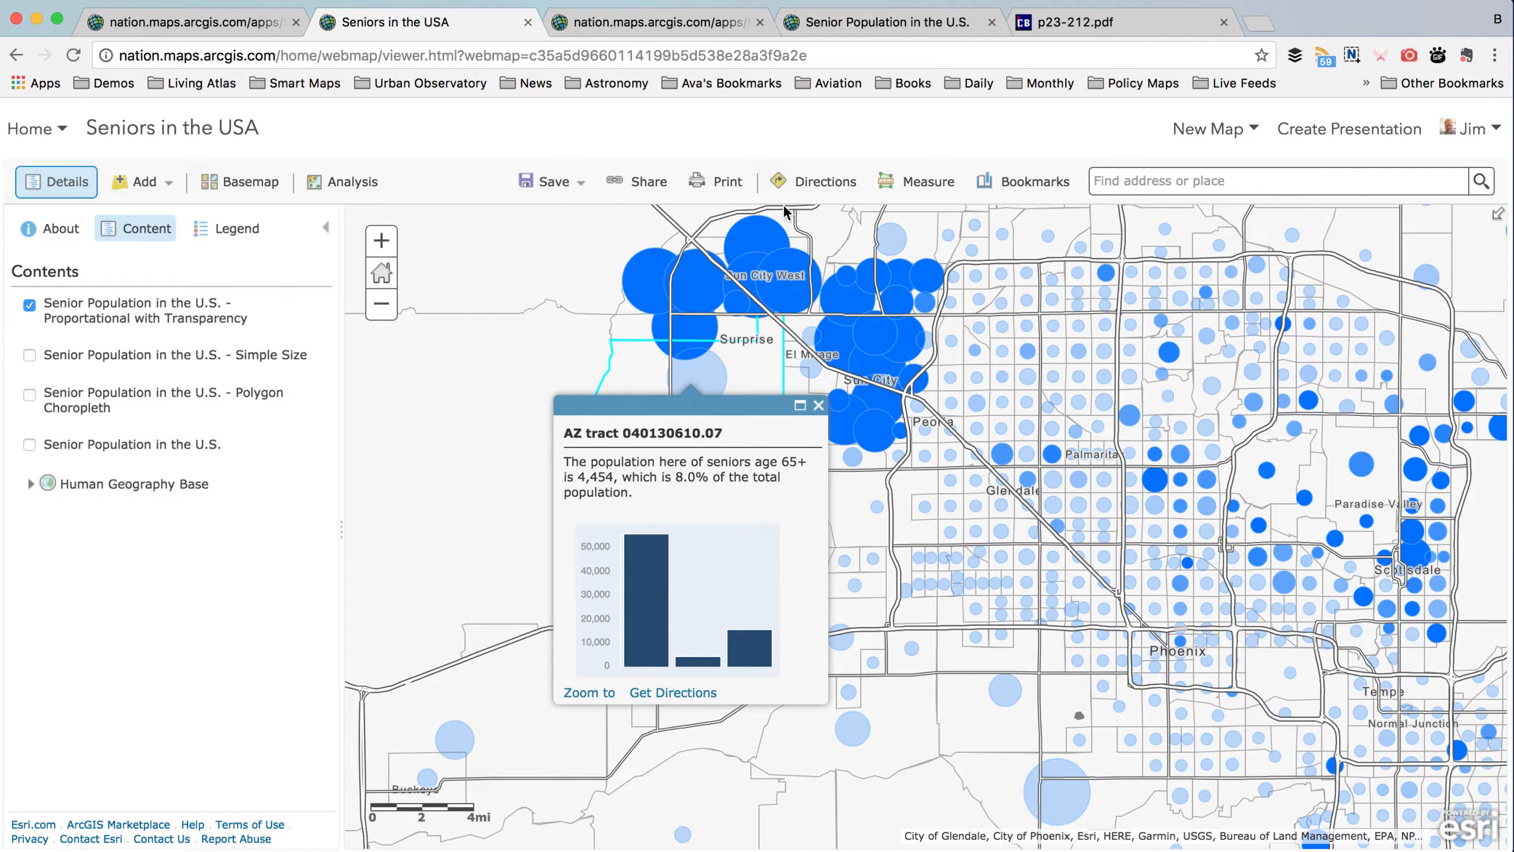
click(758, 249)
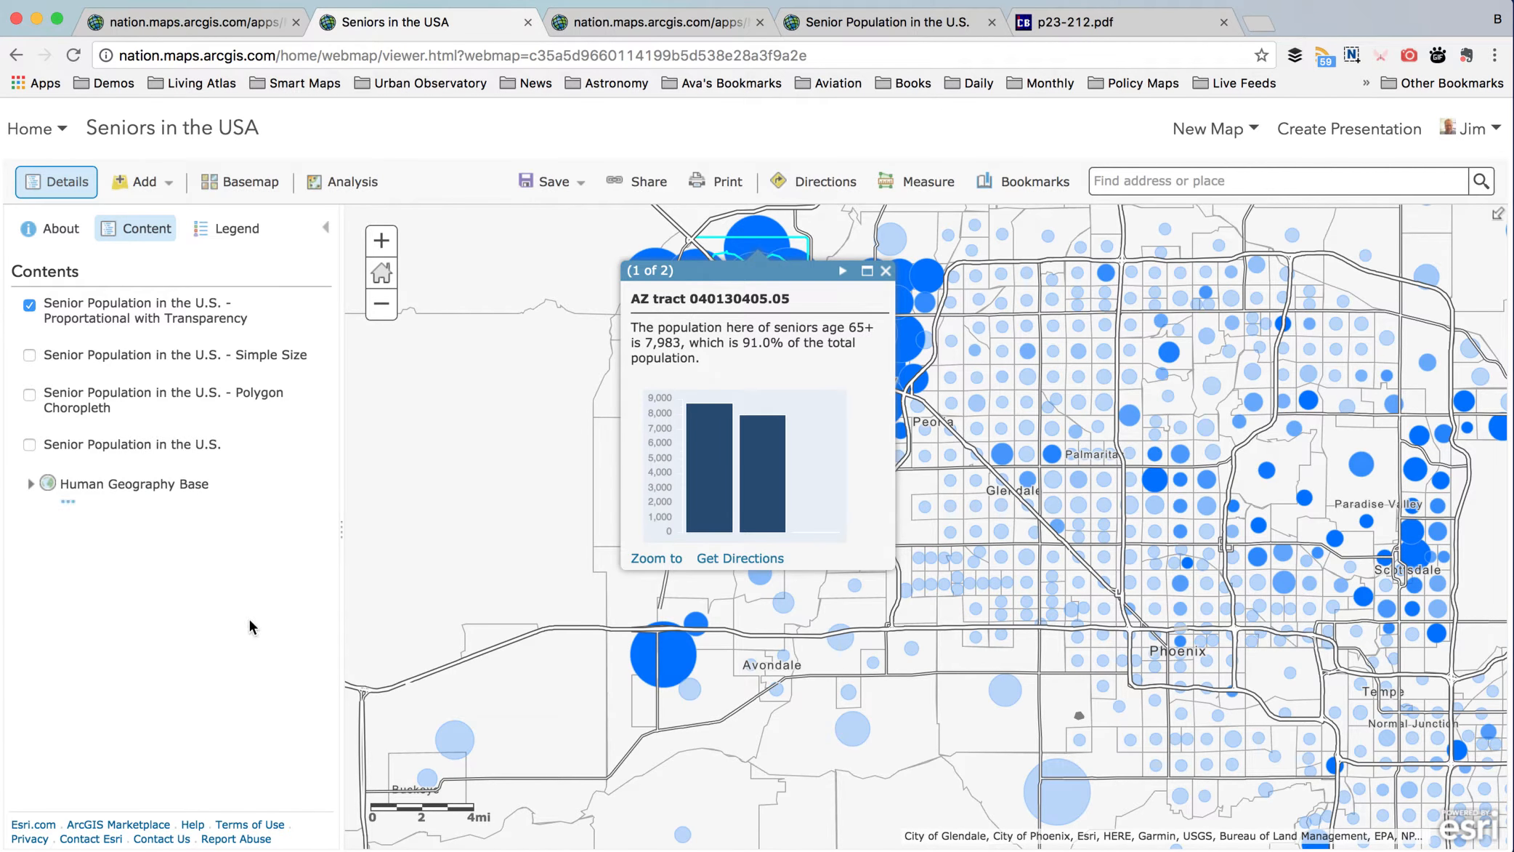
- Save the Seniors in the USA web map
mouse_move(310, 320)
click(581, 183)
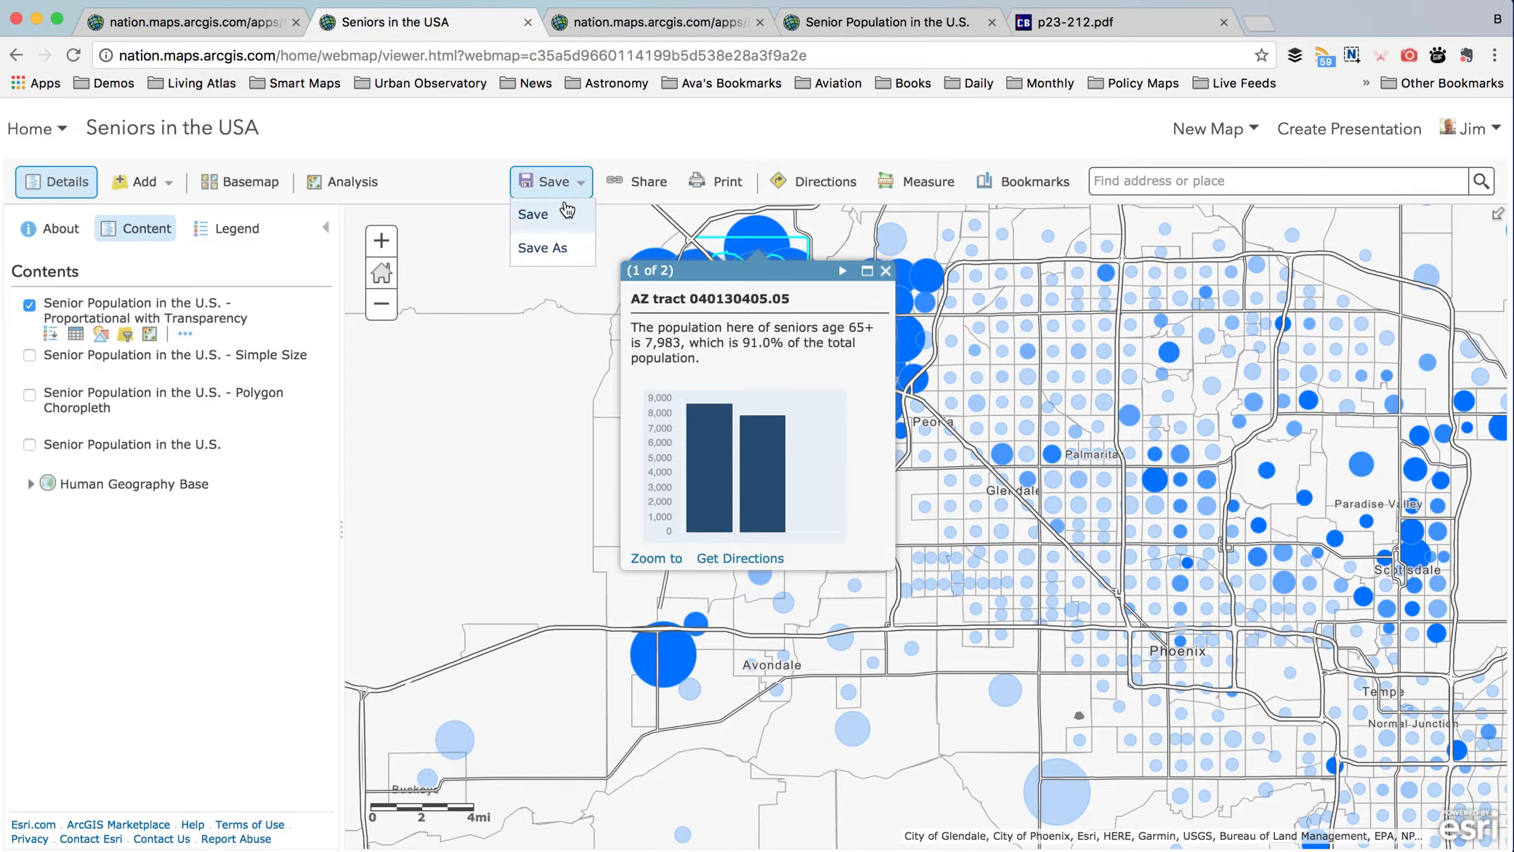
click(565, 209)
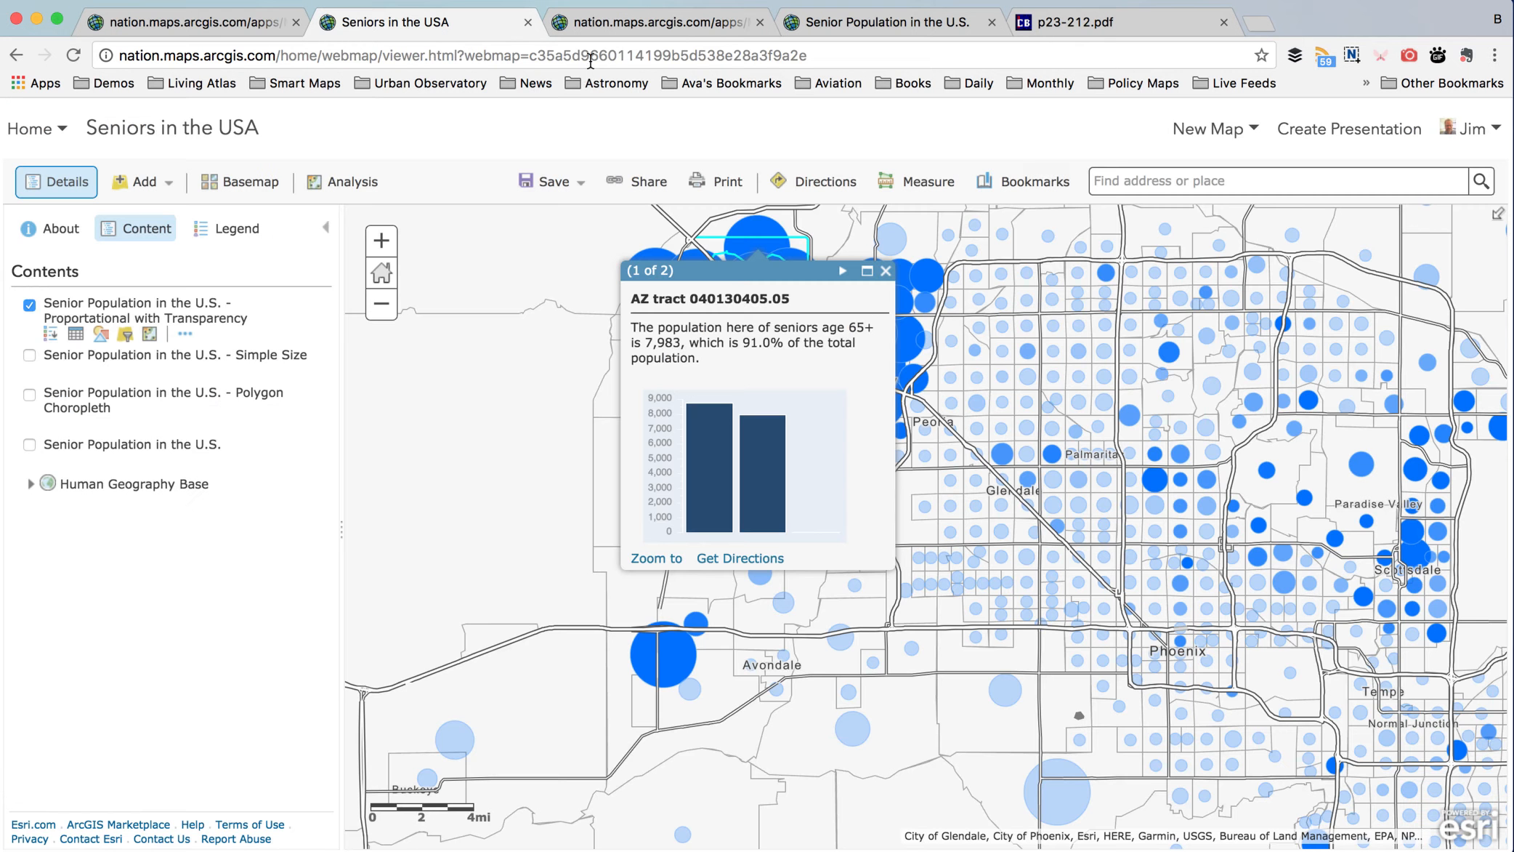
- Reload the Minimalist app and check the pop-up text and chart bars of the bright blue tract by Surprise
click(614, 24)
click(72, 55)
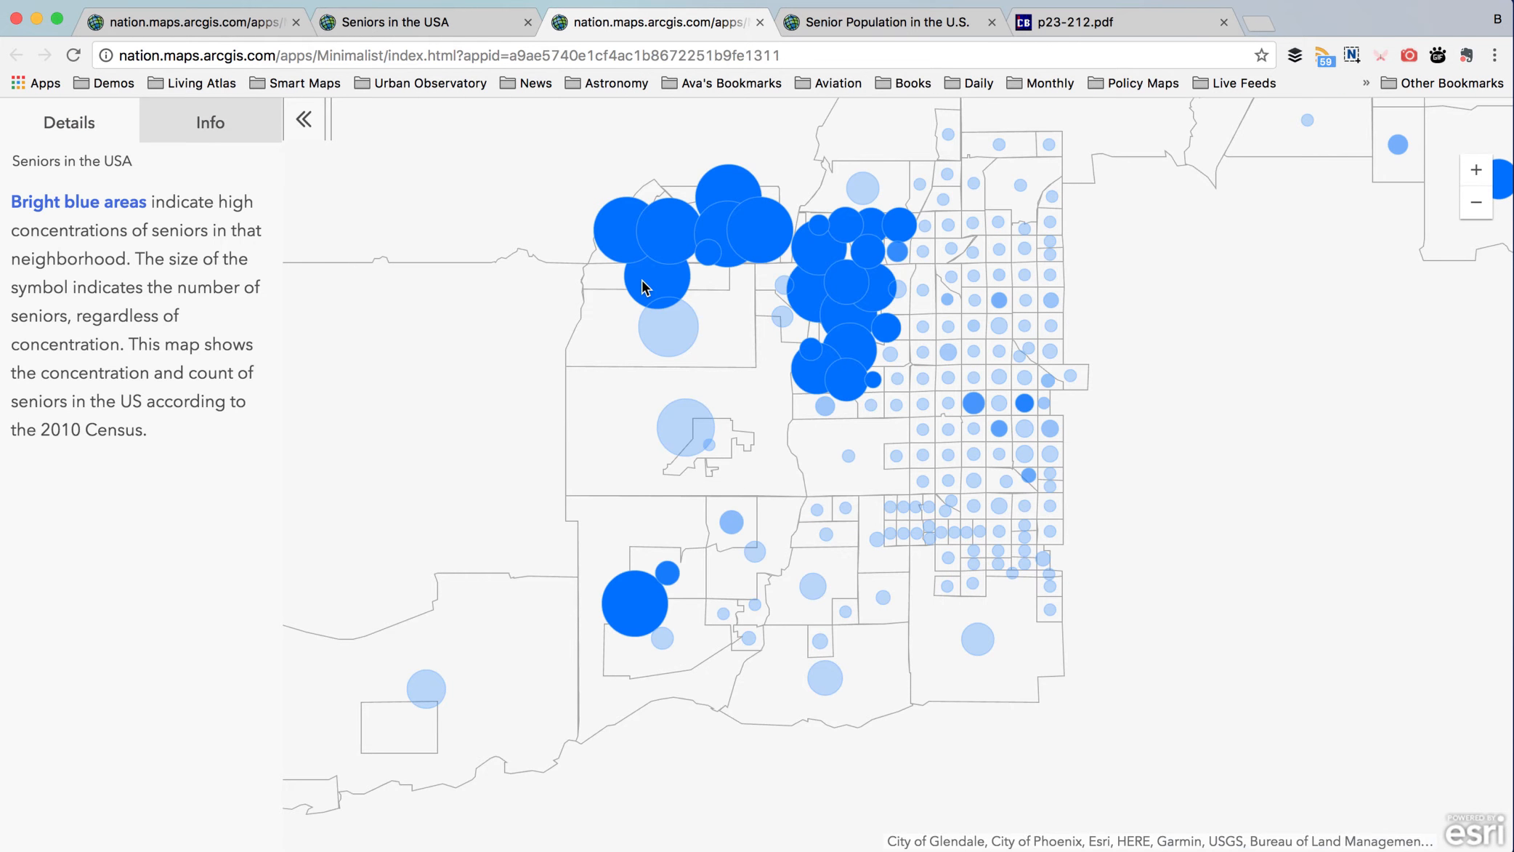
click(654, 280)
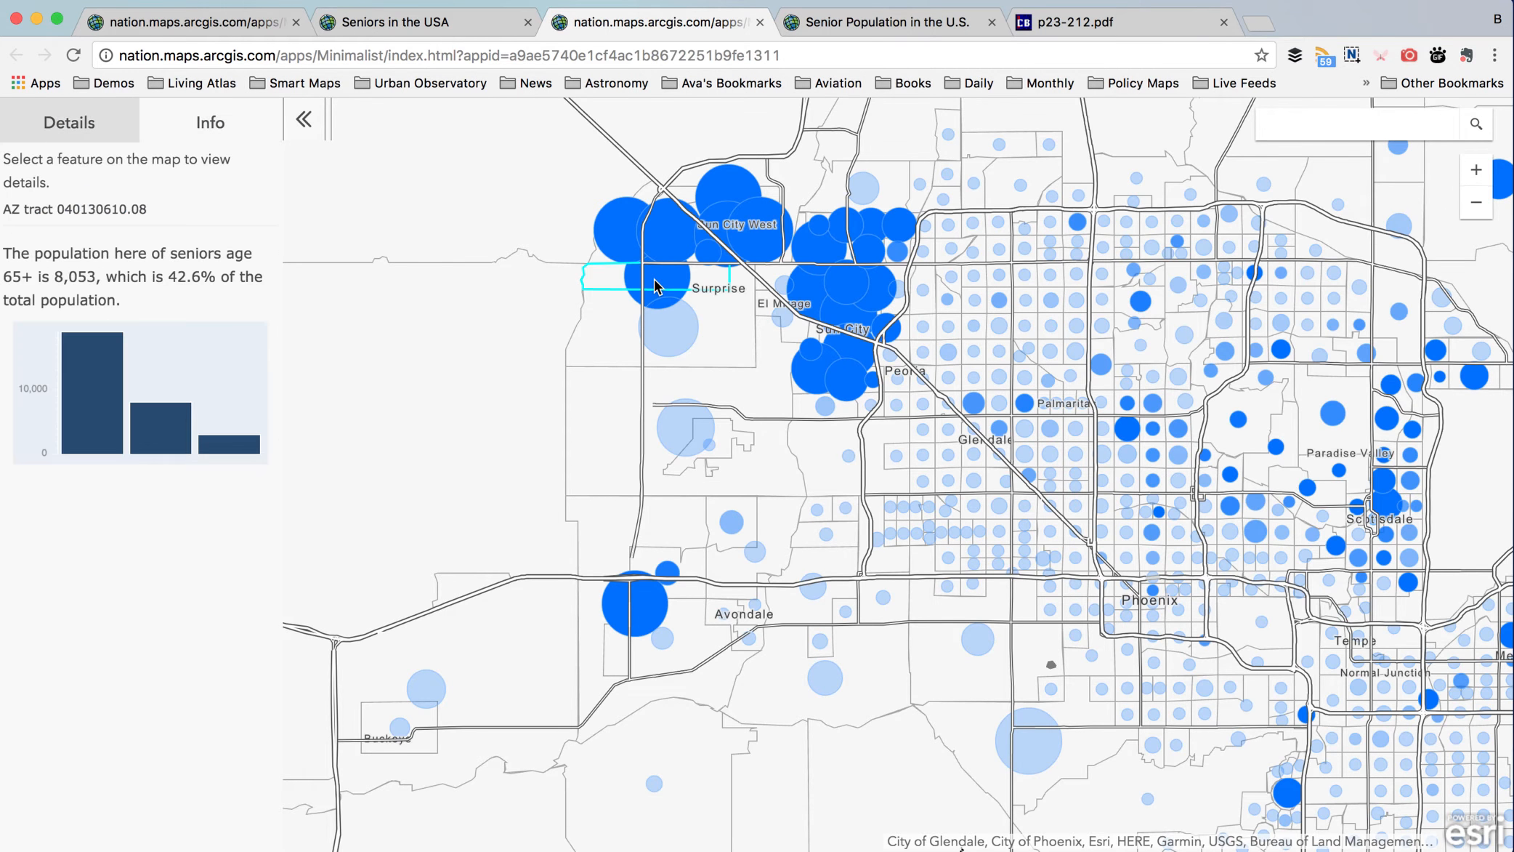
mouse_move(73, 403)
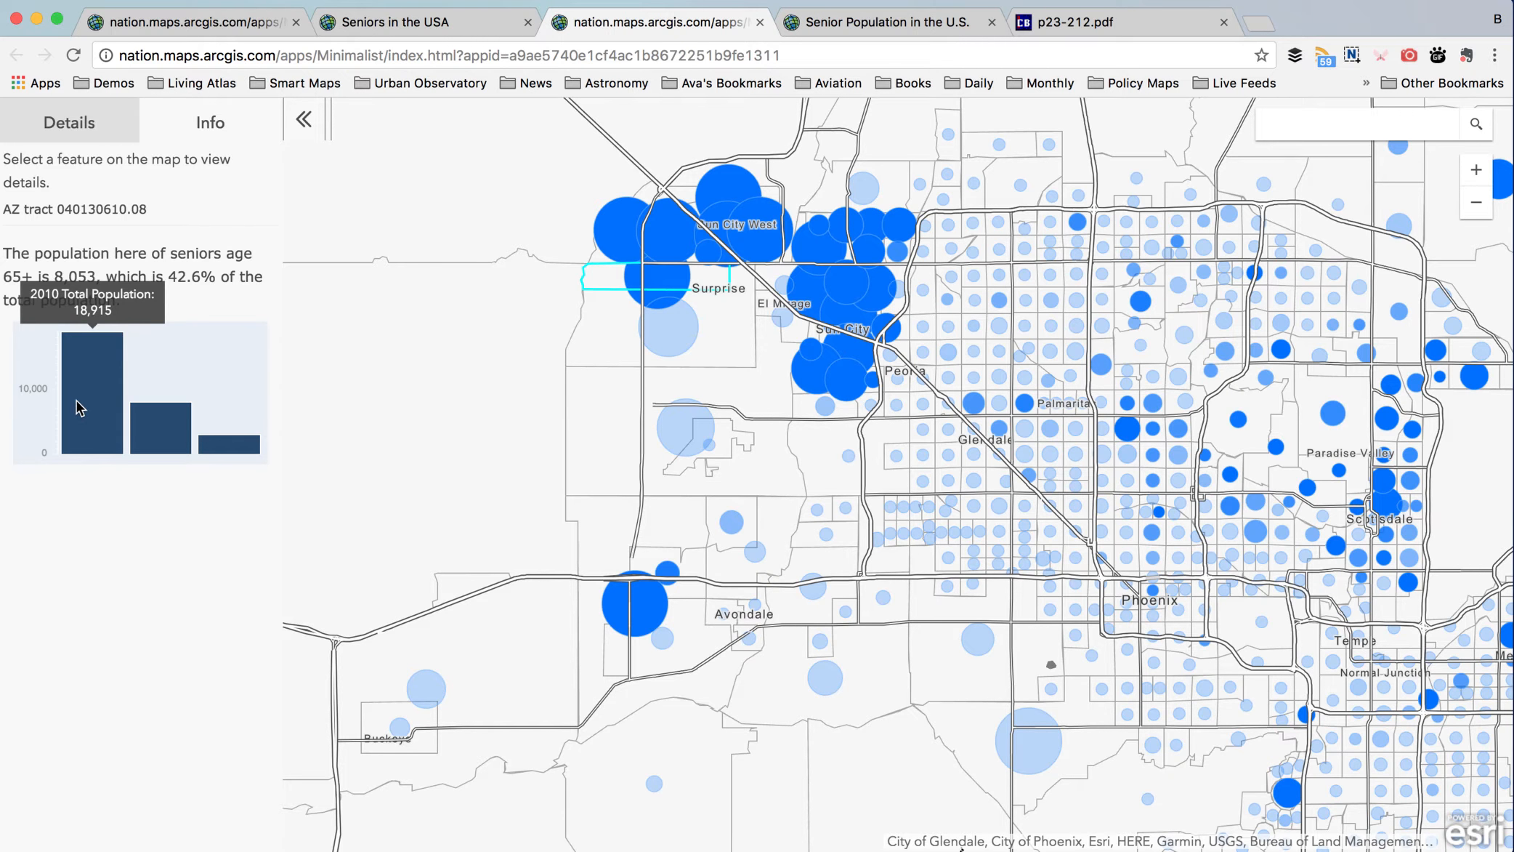
mouse_move(205, 447)
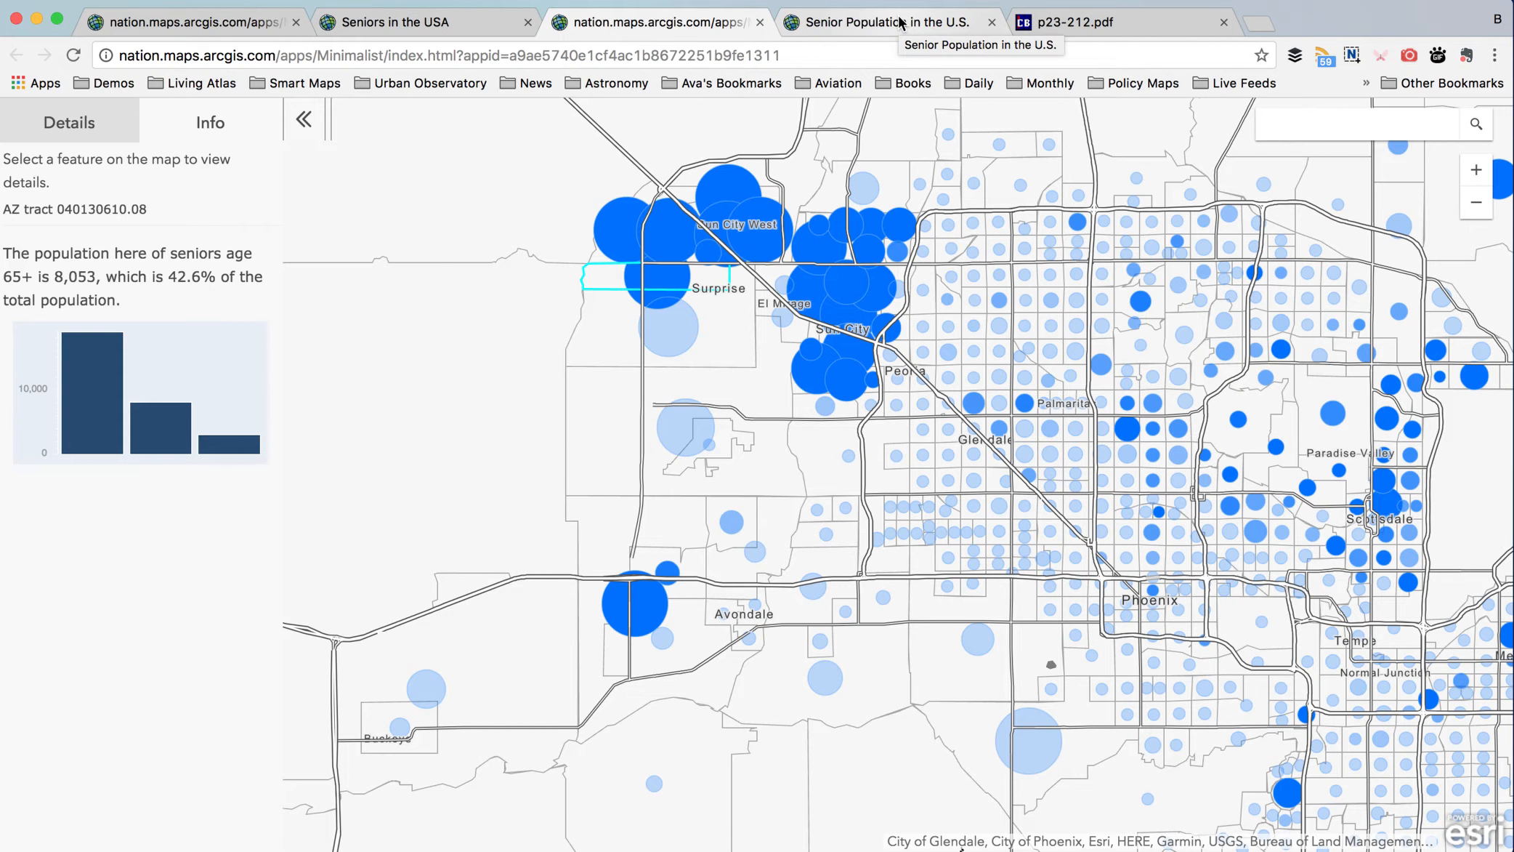
- Switch to the Microsoft PowerPoint presentation
key(super+Tab)
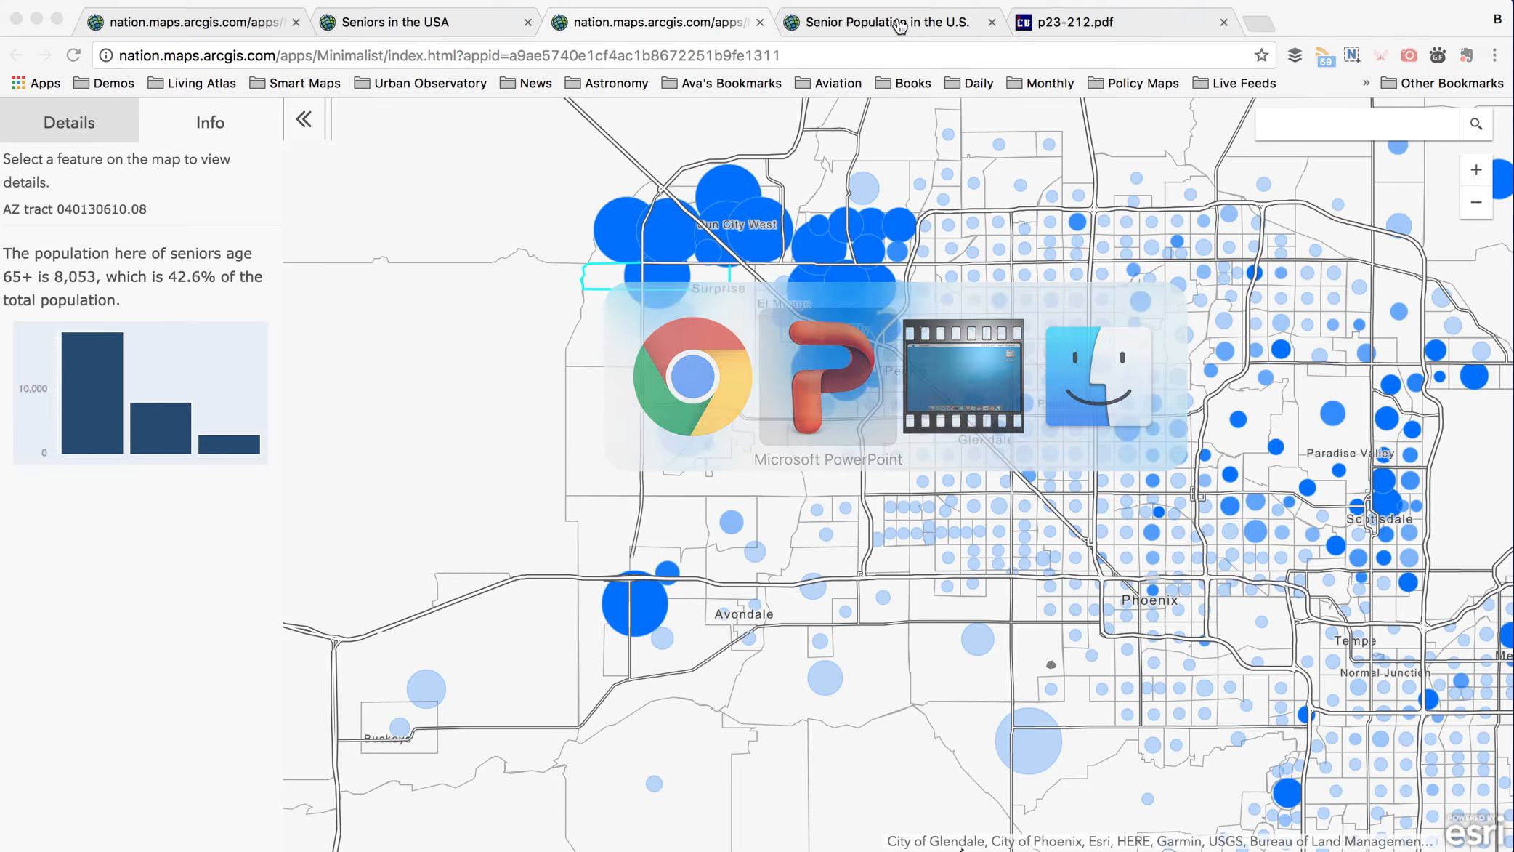
key(super+Tab)
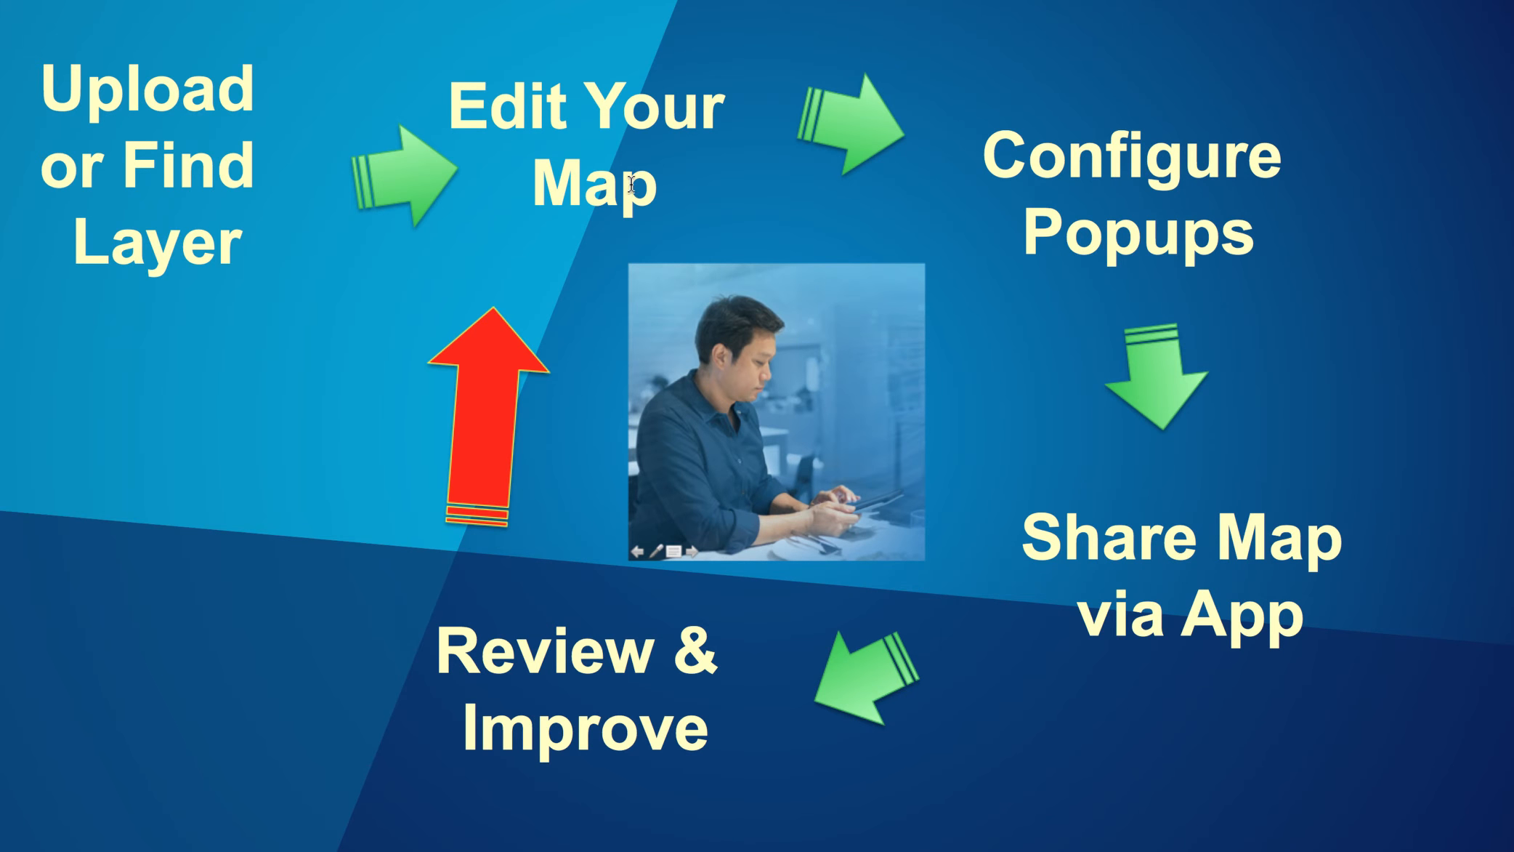